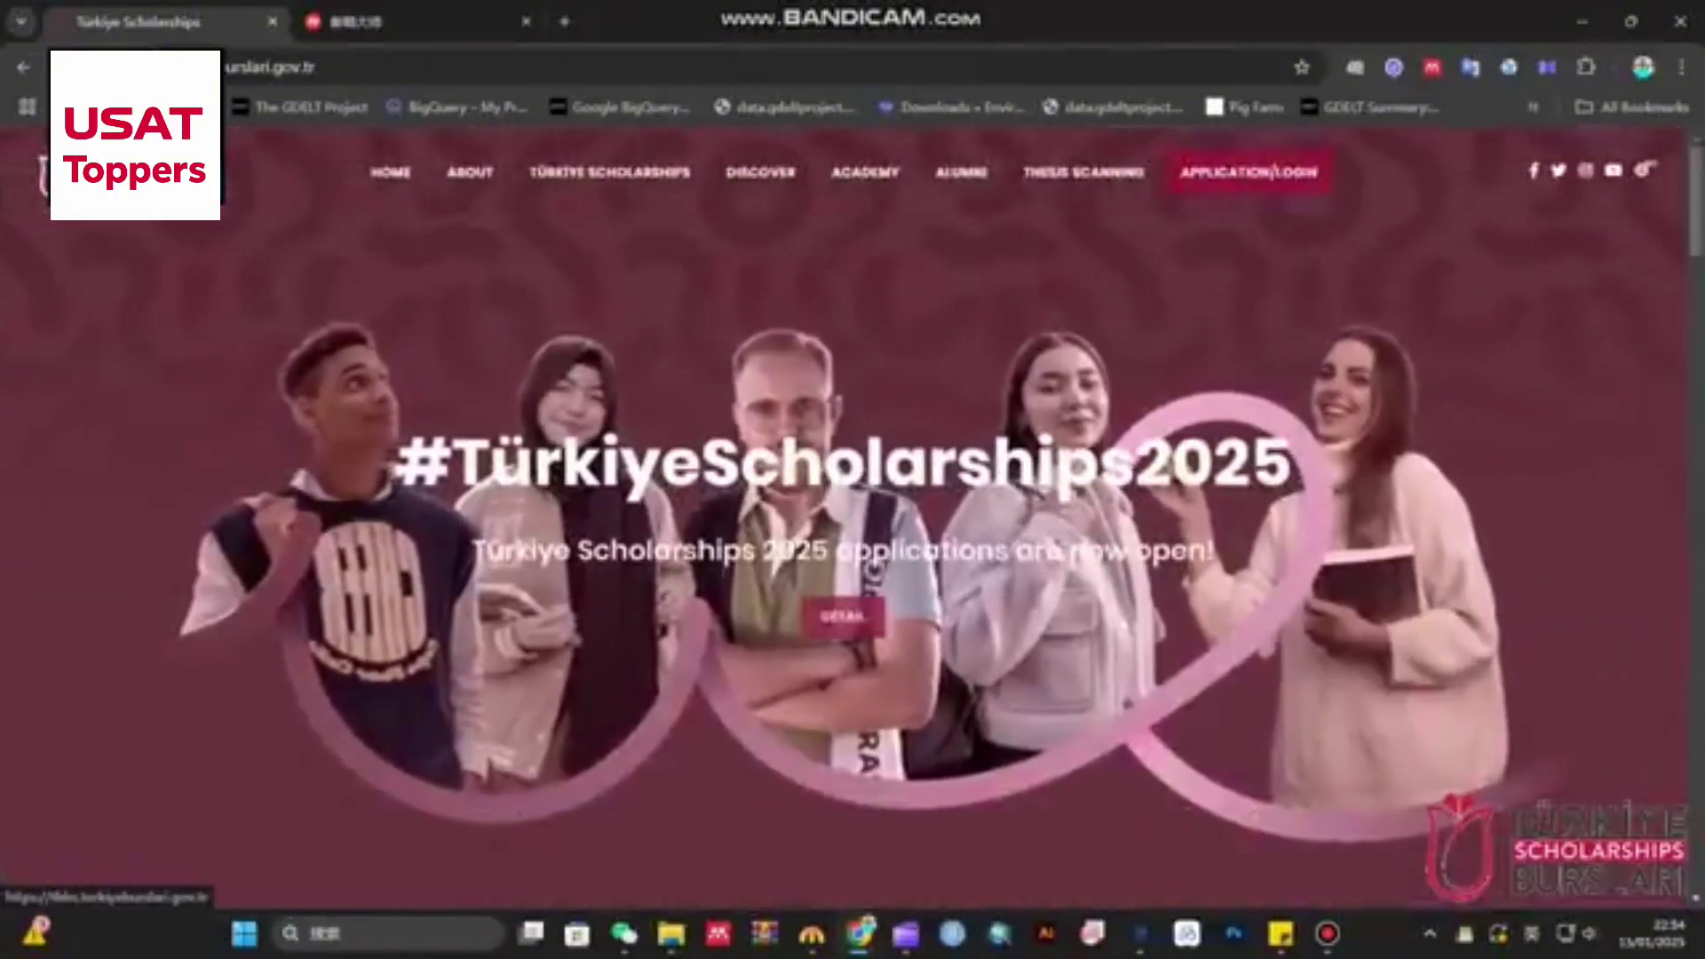
- Open the TBBS application login page from the homepage and start a new account registration
{"action": "left_click", "coordinate": [1248, 171]}
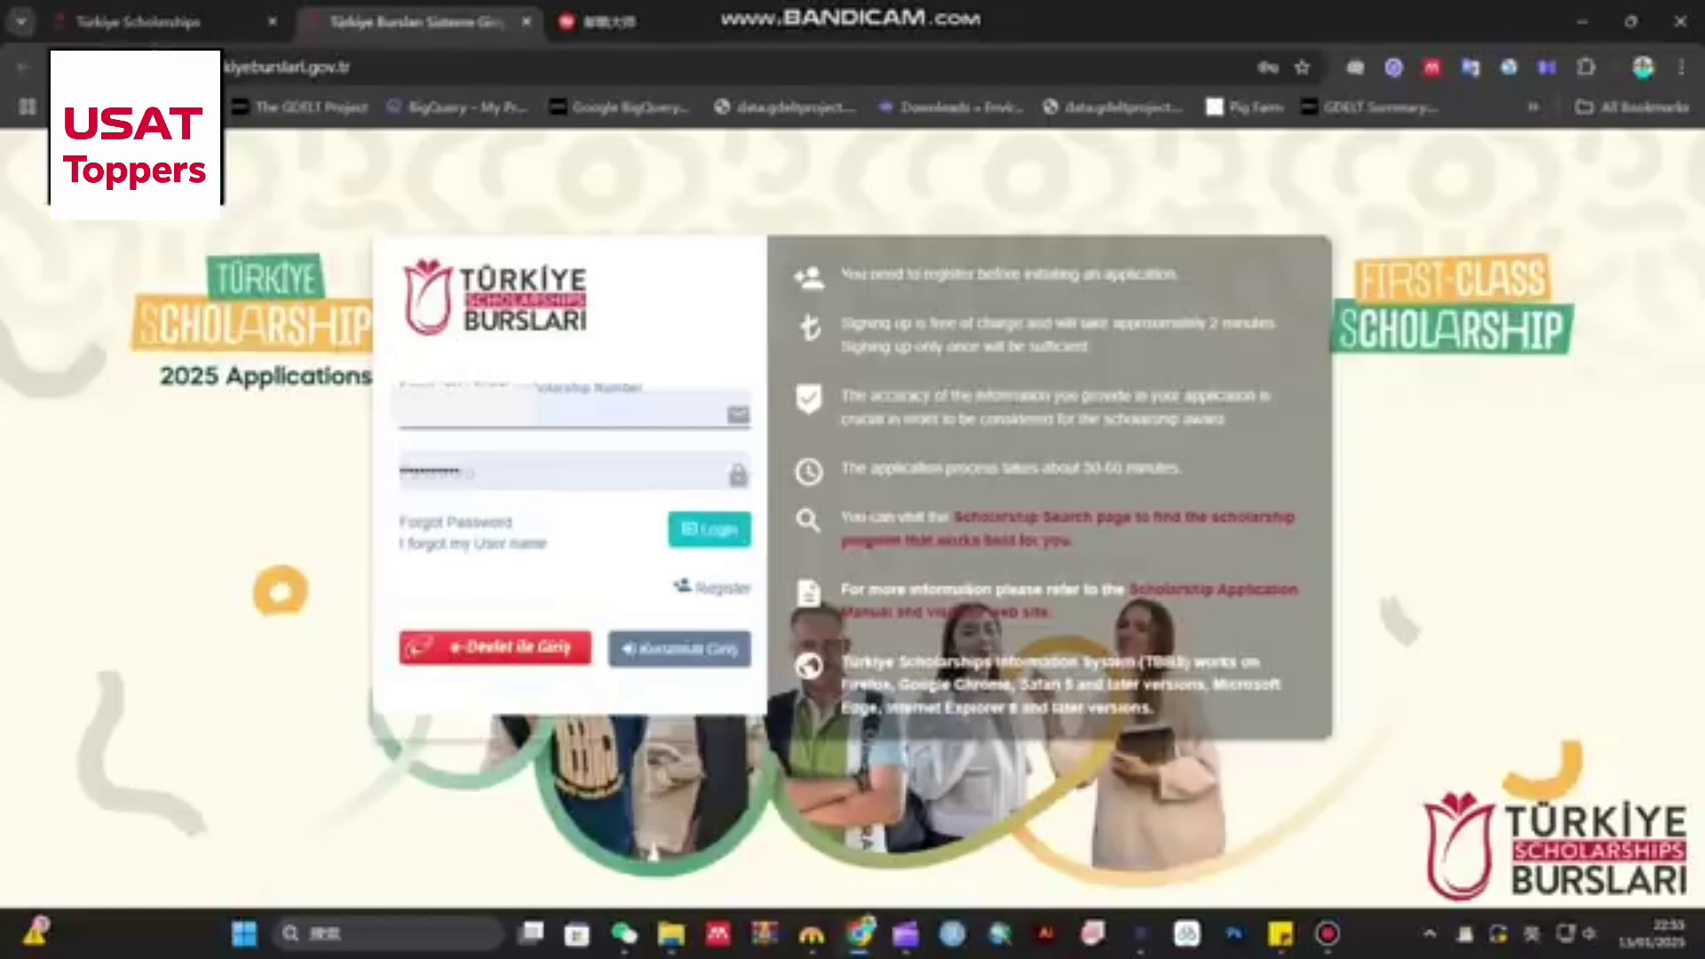
{"action": "left_click", "coordinate": [538, 410]}
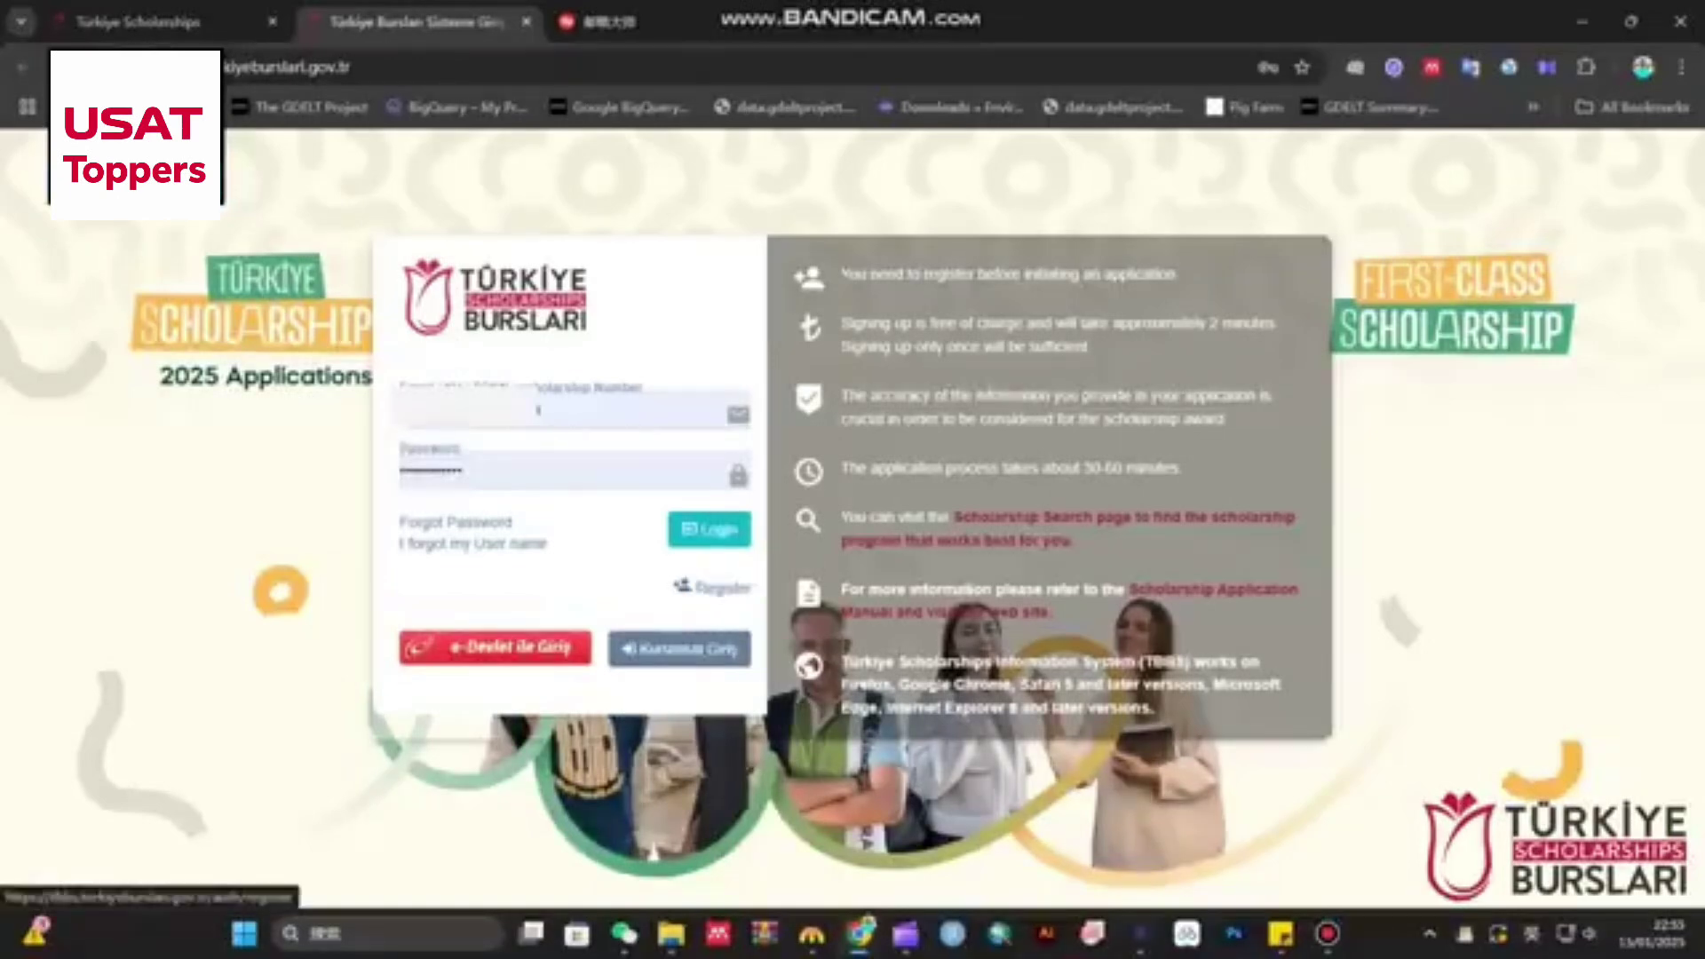
{"action": "double_click", "coordinate": [723, 588]}
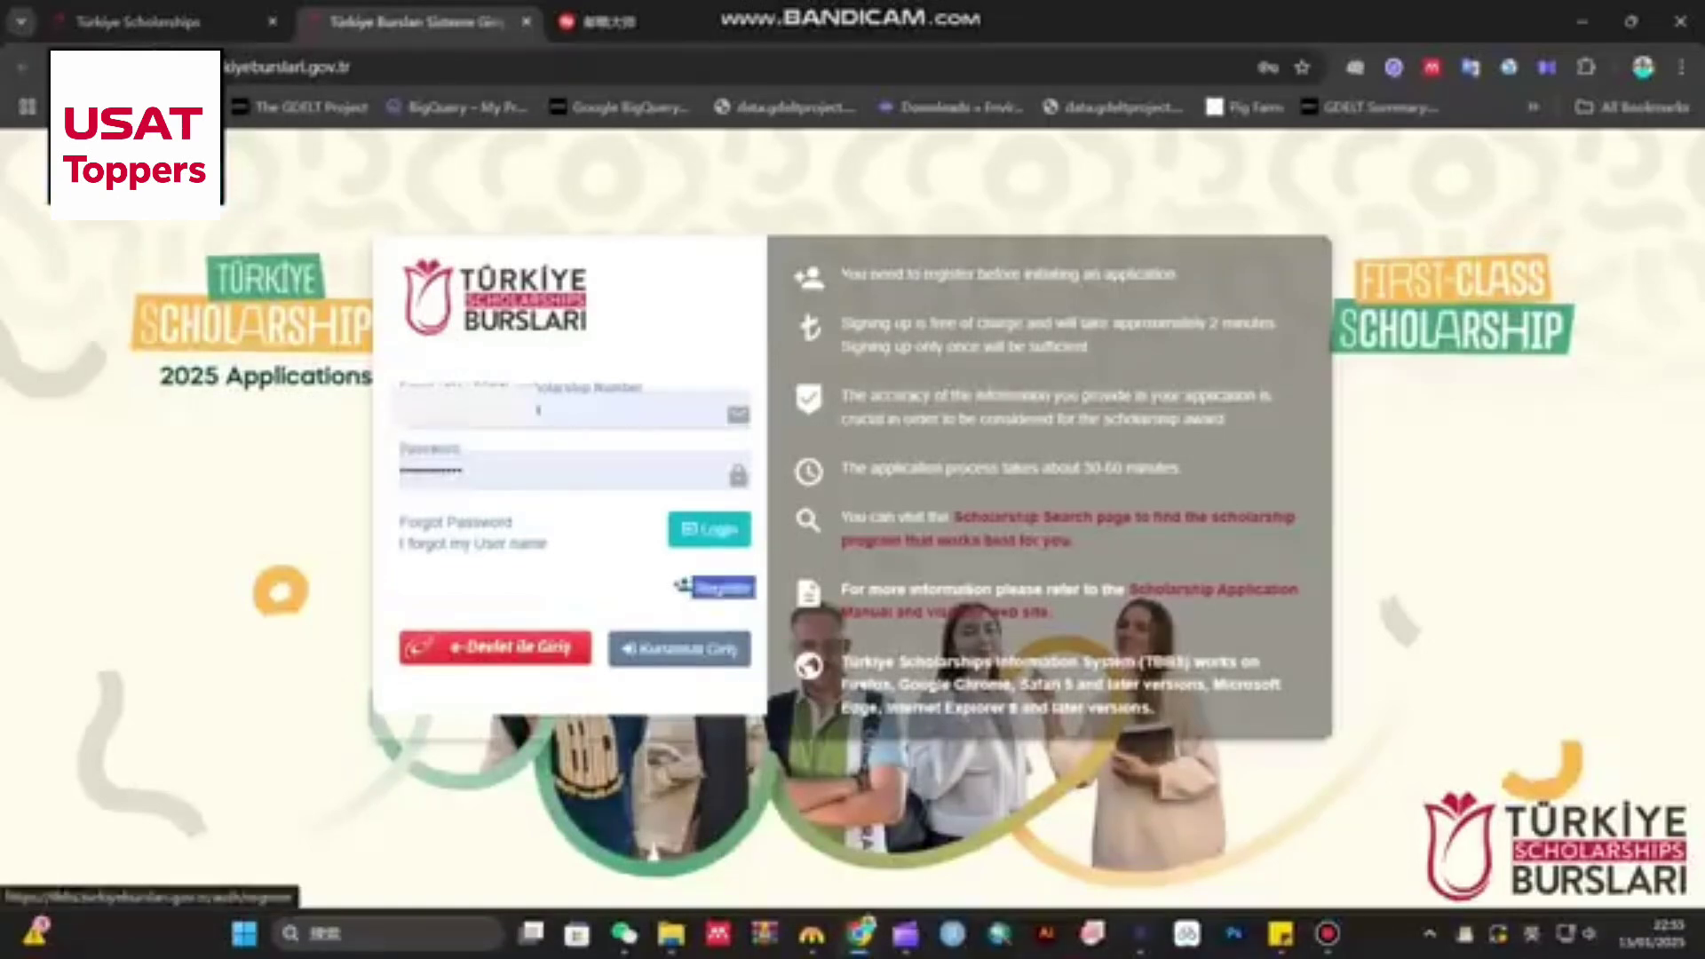
- Enter the applicant's first name and surname, and choose Male as gender
{"action": "left_click", "coordinate": [723, 588]}
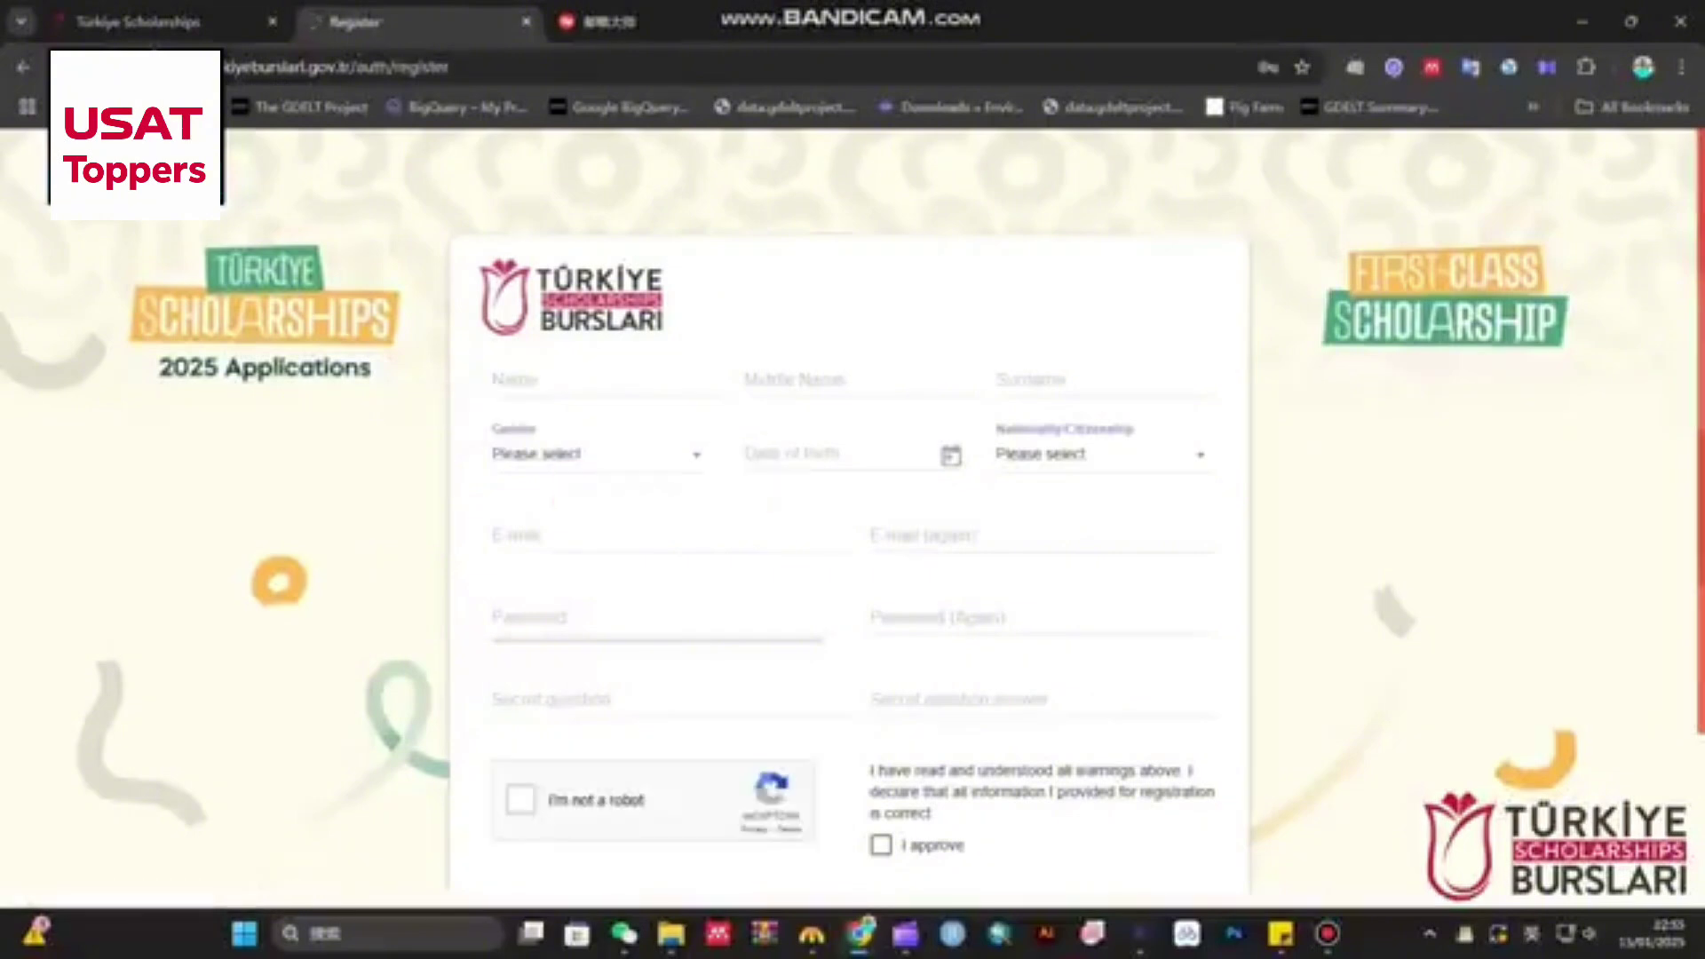
{"action": "left_click", "coordinate": [577, 379]}
{"action": "type", "text": "Ali"}
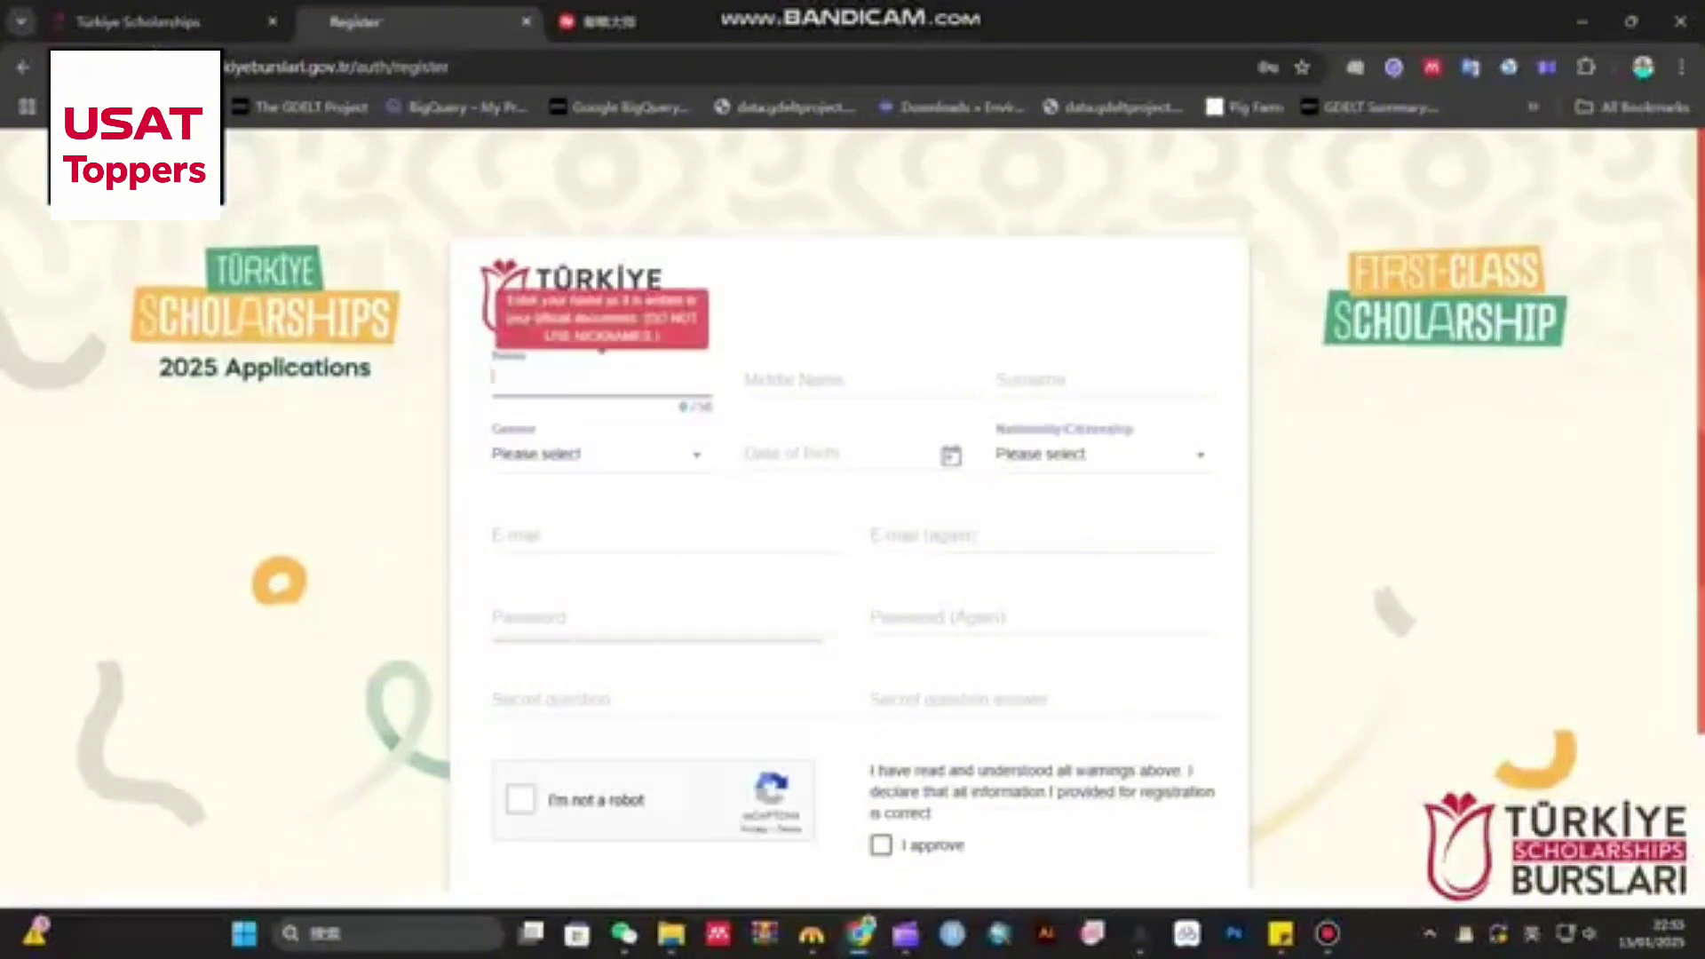
{"action": "type", "text": "C"}
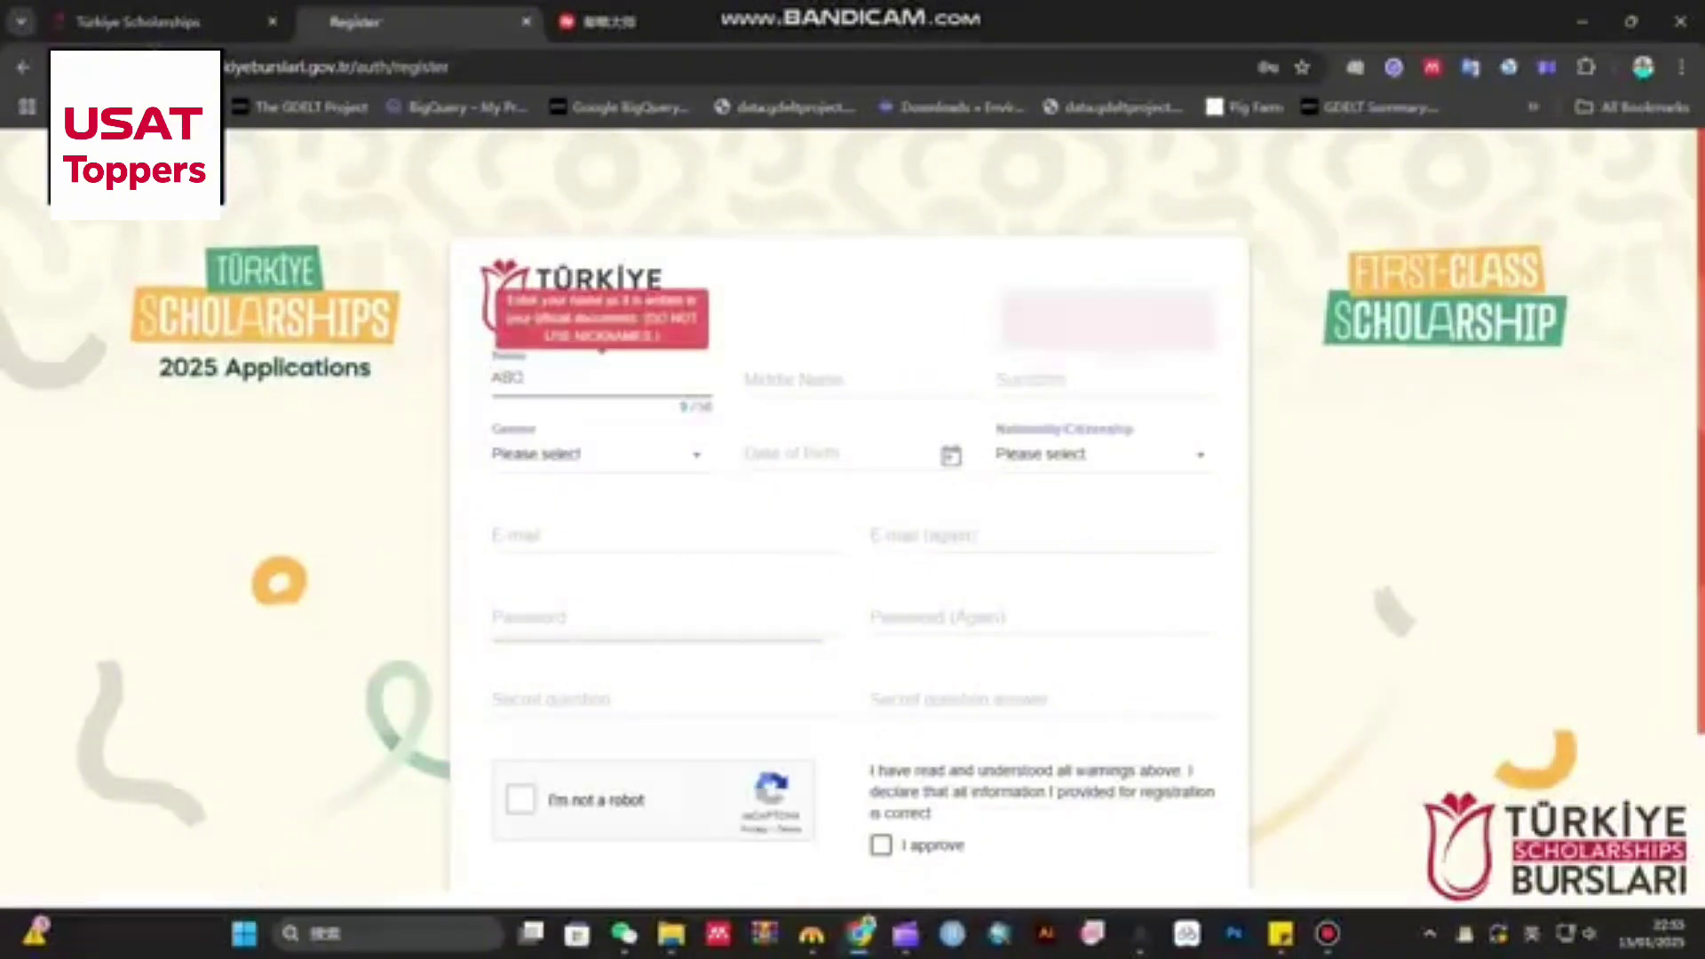
{"action": "left_click", "coordinate": [852, 379]}
{"action": "left_click", "coordinate": [1105, 379]}
{"action": "type", "text": "ABC"}
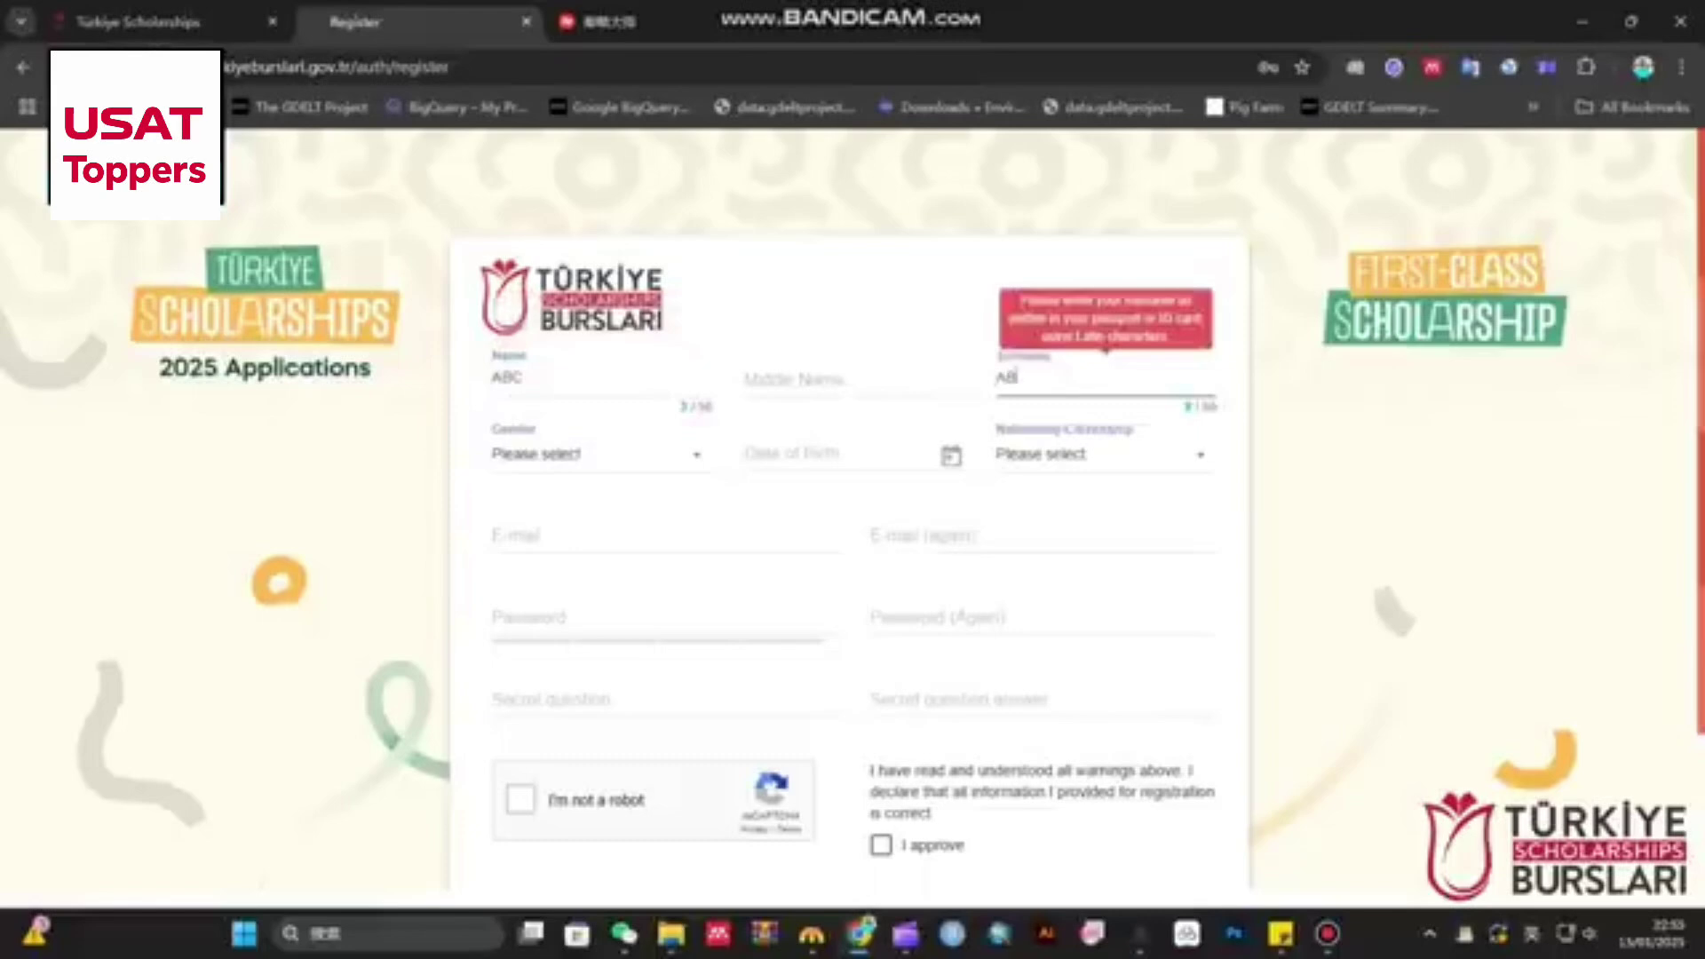
{"action": "key", "text": "BackSpace"}
{"action": "key", "text": "BackSpace"}
{"action": "key", "text": "BackSpace"}
{"action": "type", "text": "DEF"}
{"action": "left_click", "coordinate": [595, 454]}
{"action": "left_click", "coordinate": [532, 598]}
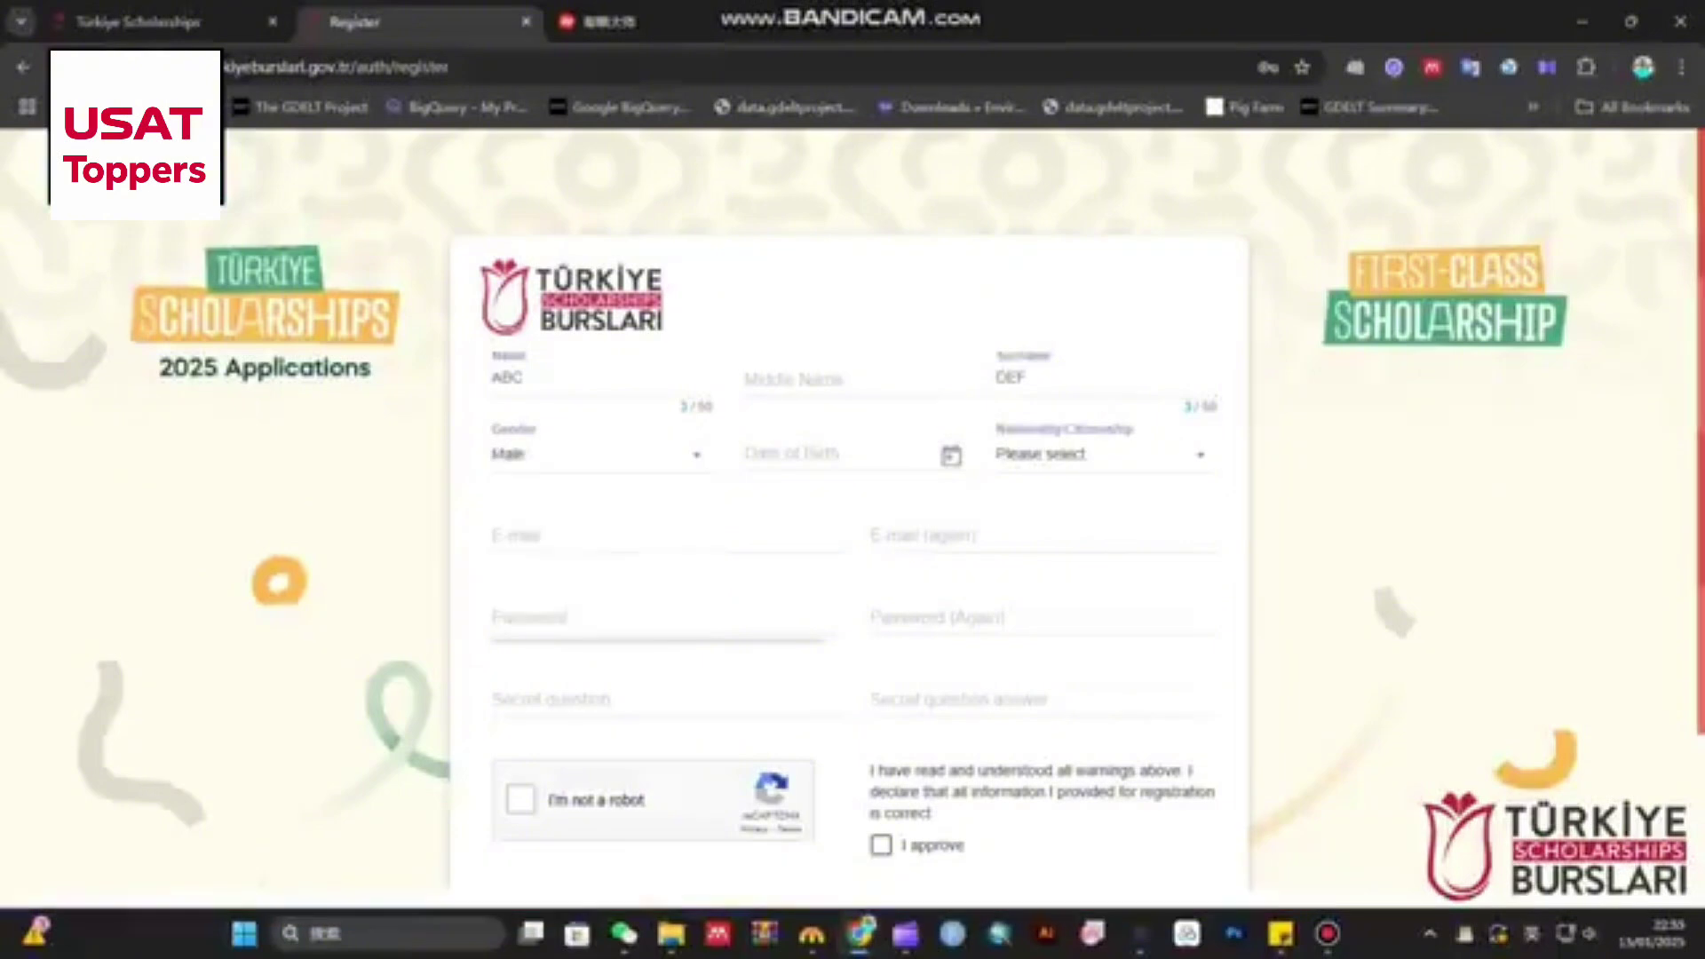
{"action": "left_click", "coordinate": [835, 453]}
{"action": "left_click", "coordinate": [756, 389]}
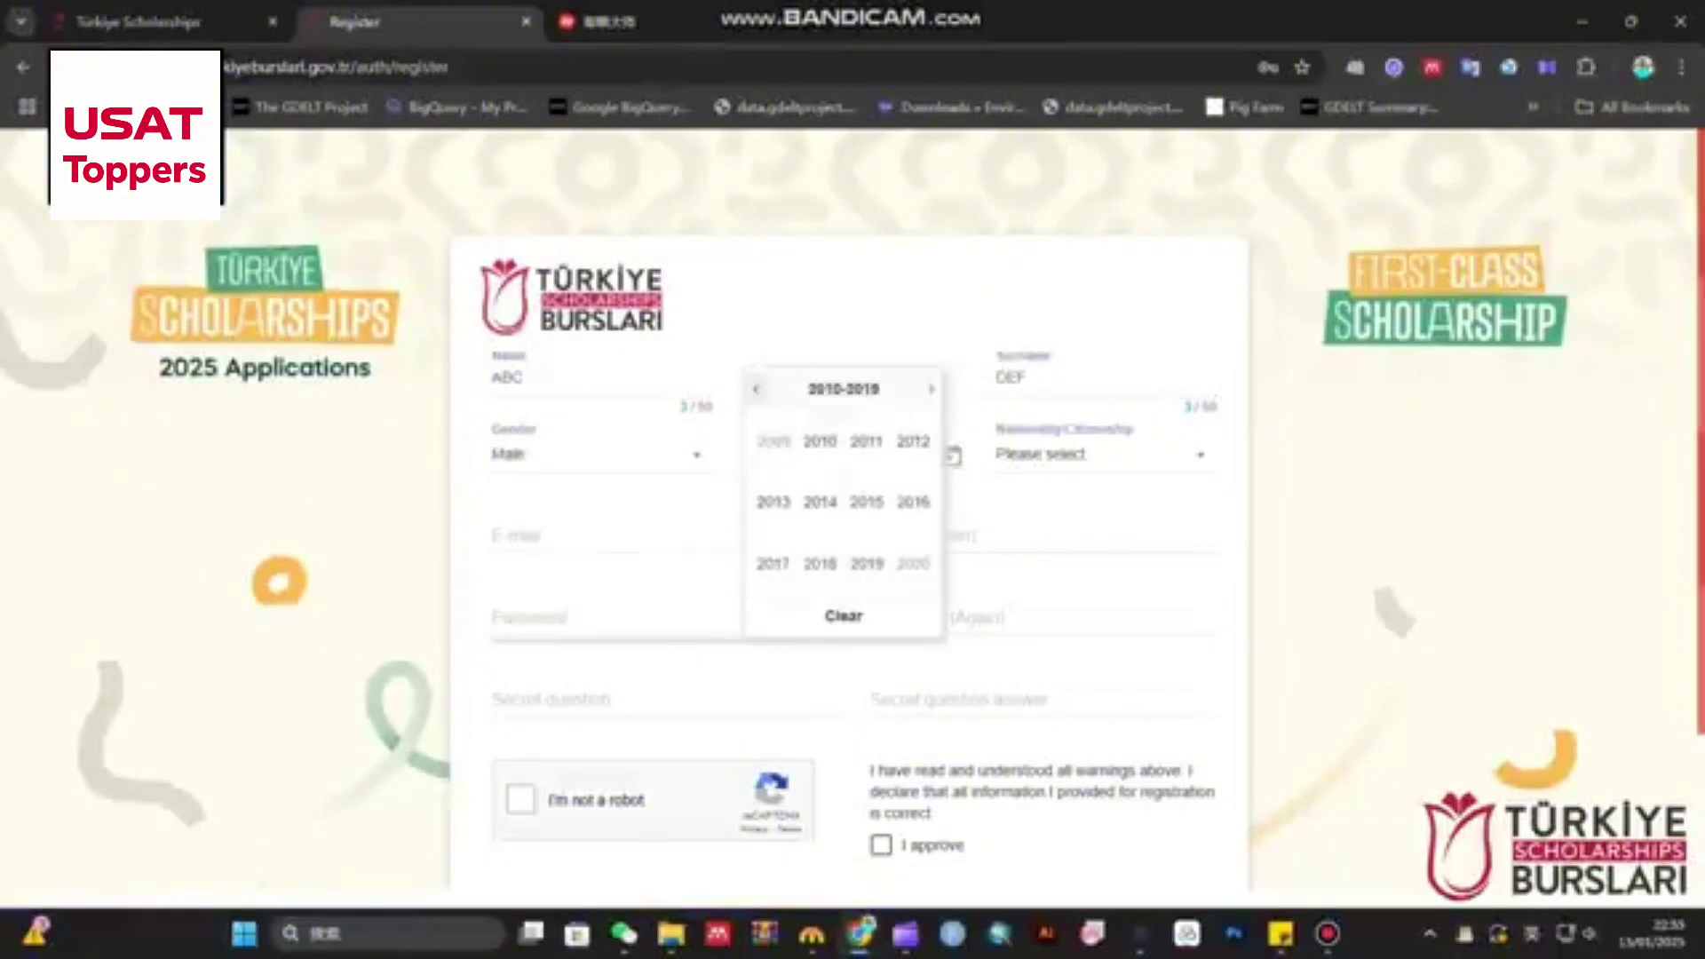
{"action": "left_click", "coordinate": [756, 389]}
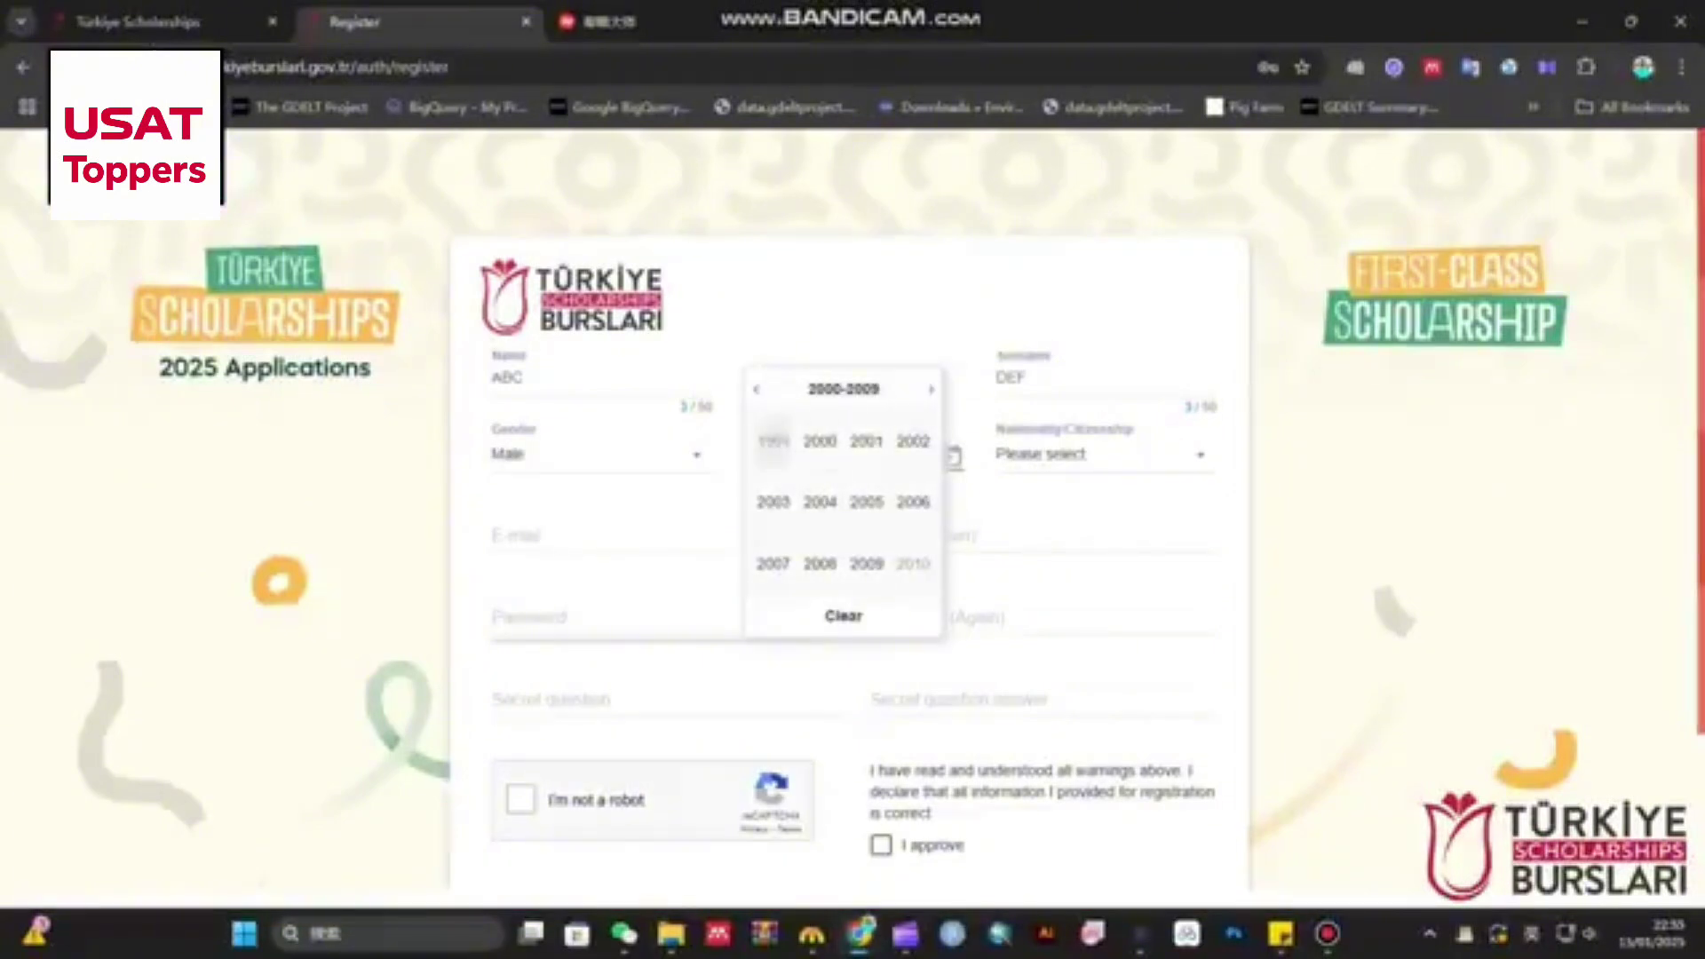
{"action": "left_click", "coordinate": [755, 388]}
{"action": "left_click", "coordinate": [866, 563]}
{"action": "left_click", "coordinate": [821, 502]}
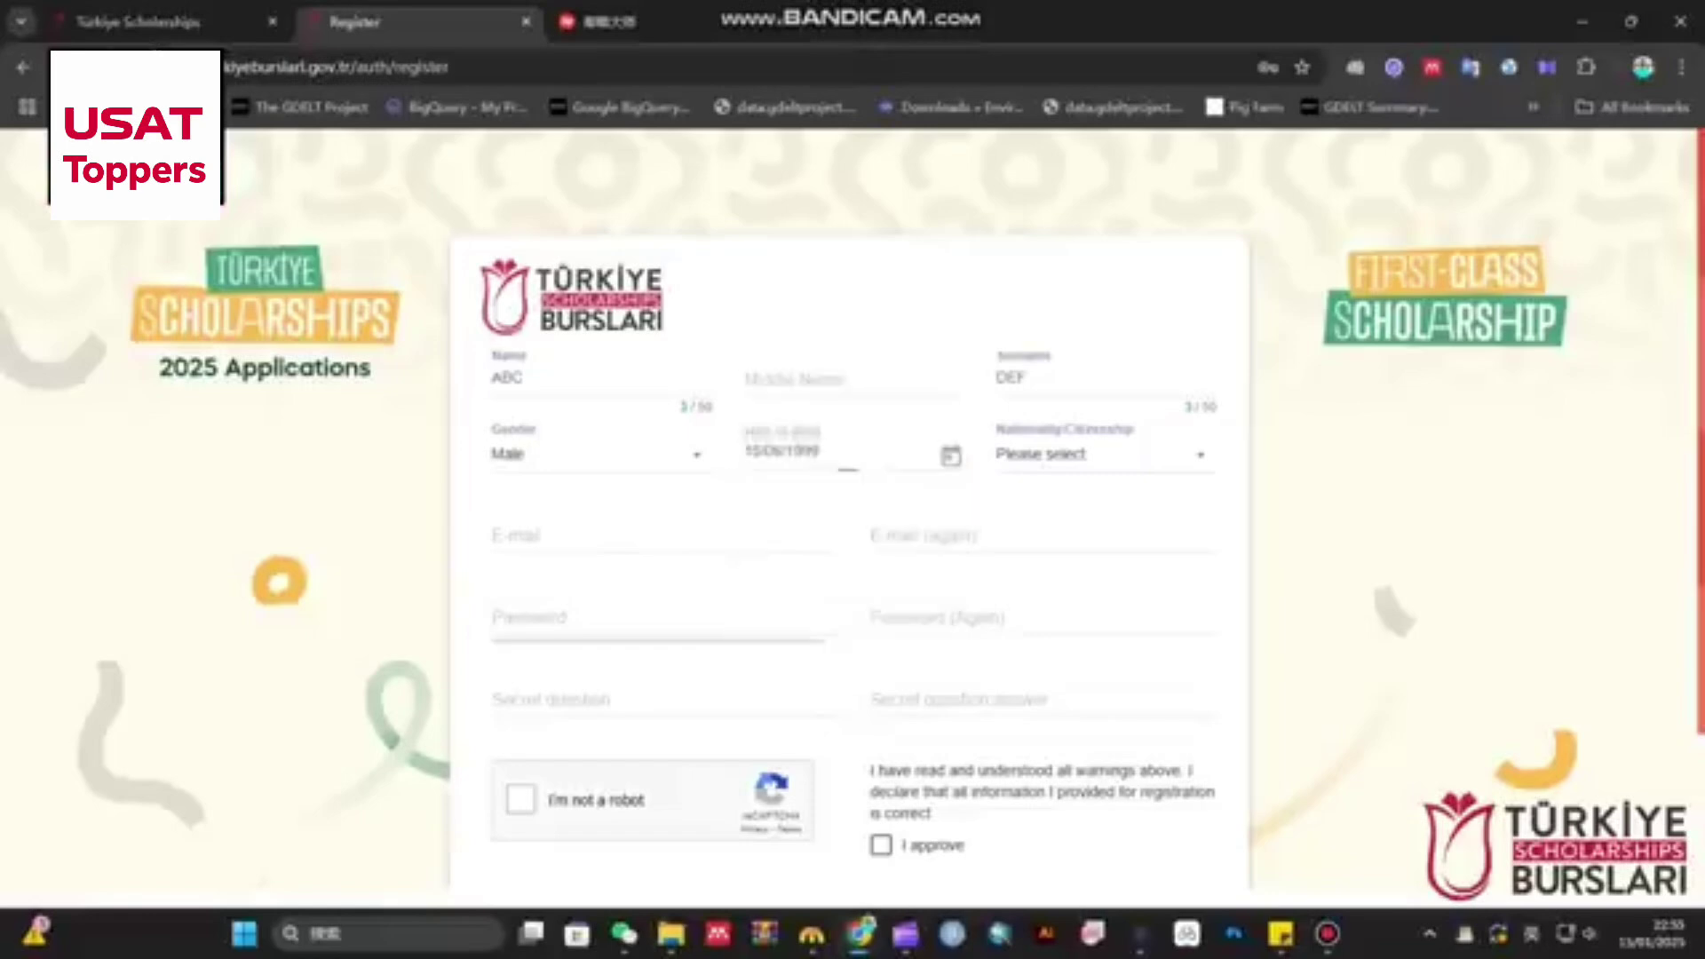
{"action": "left_click", "coordinate": [1105, 455]}
{"action": "type", "text": "pak"}
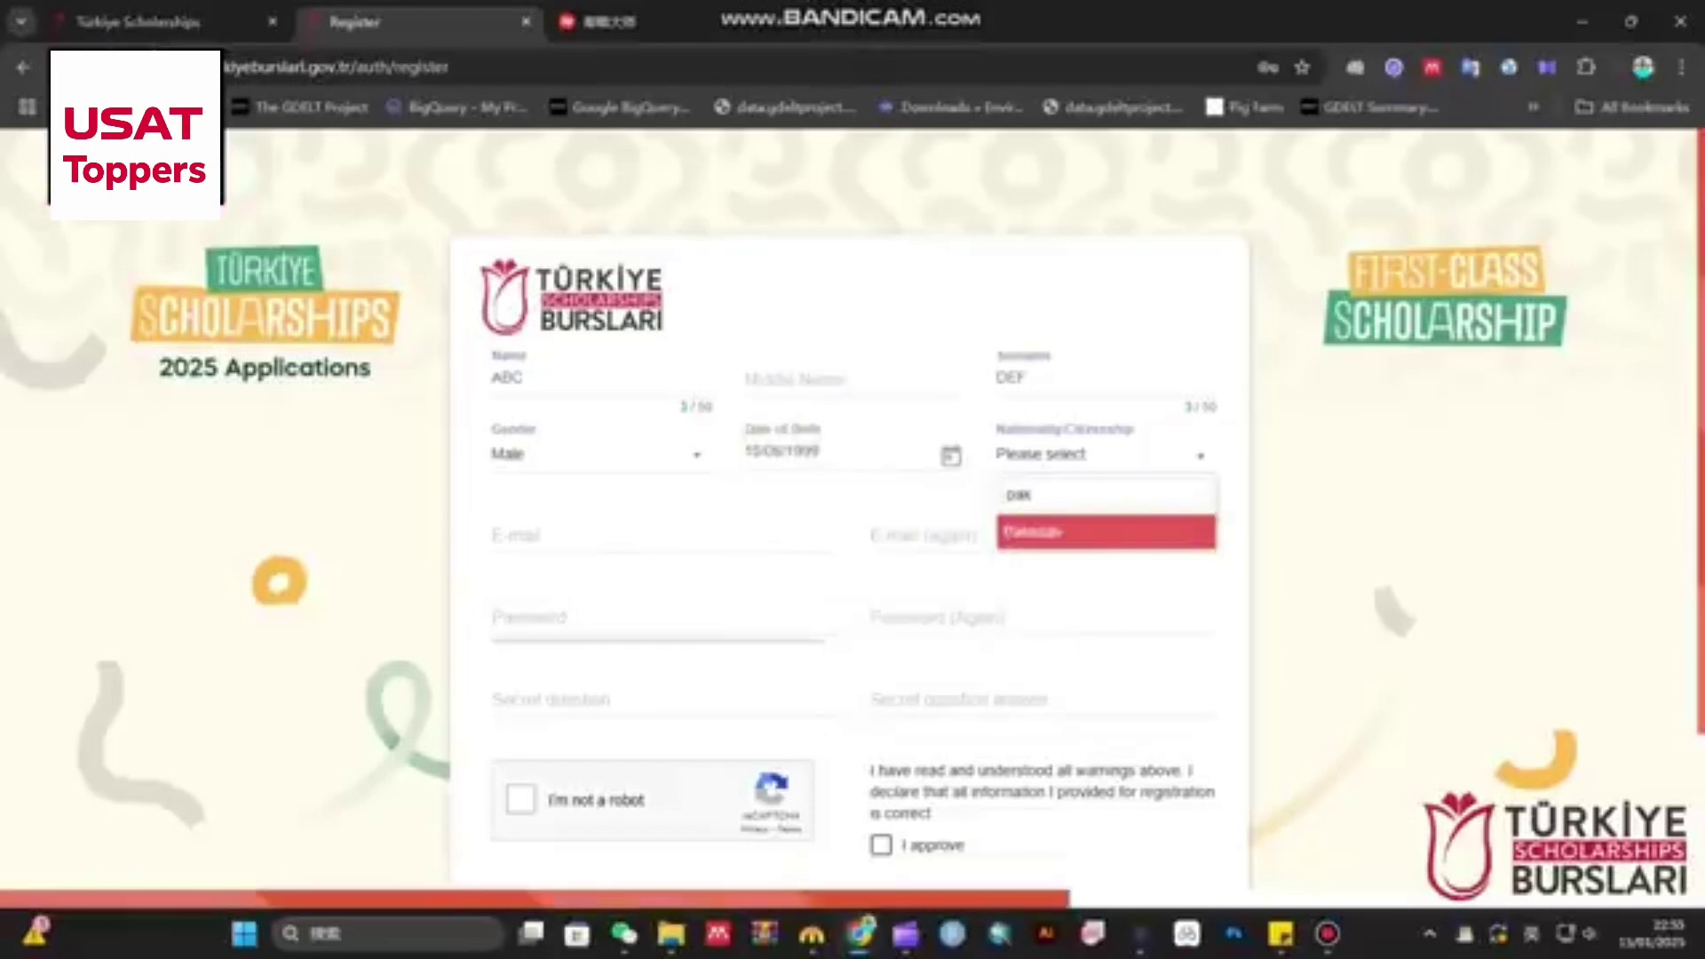
{"action": "key", "text": "Return"}
- Enter the applicant's e-mail address and its confirmation
{"action": "left_click", "coordinate": [664, 535]}
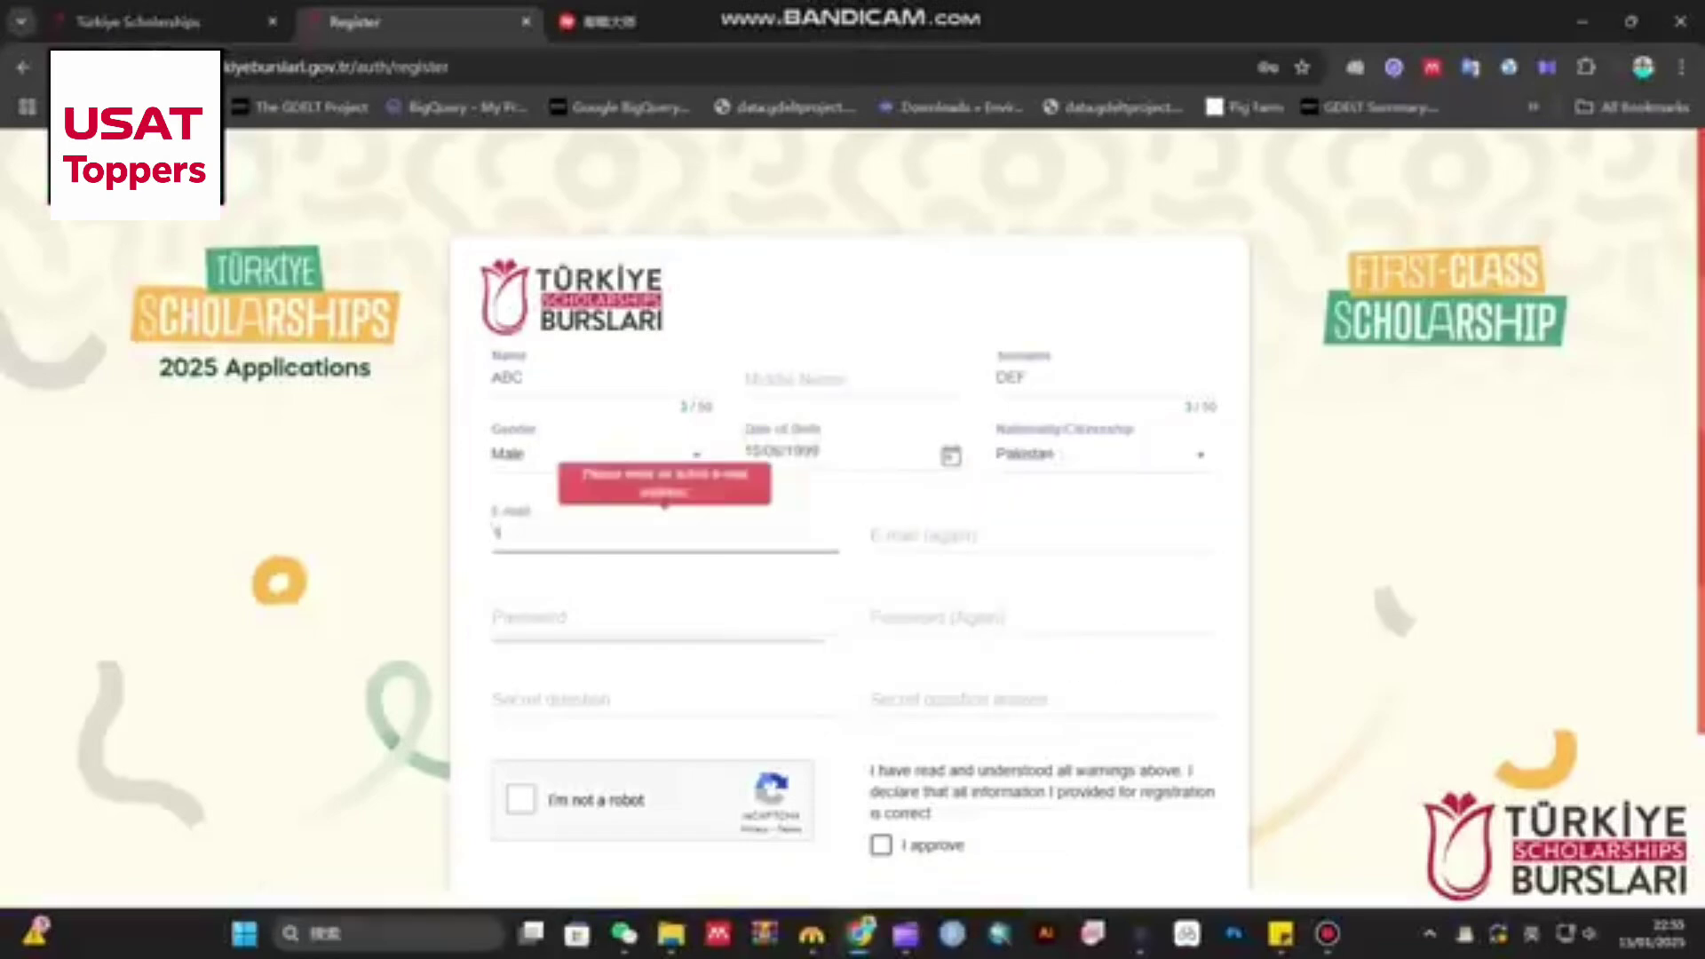
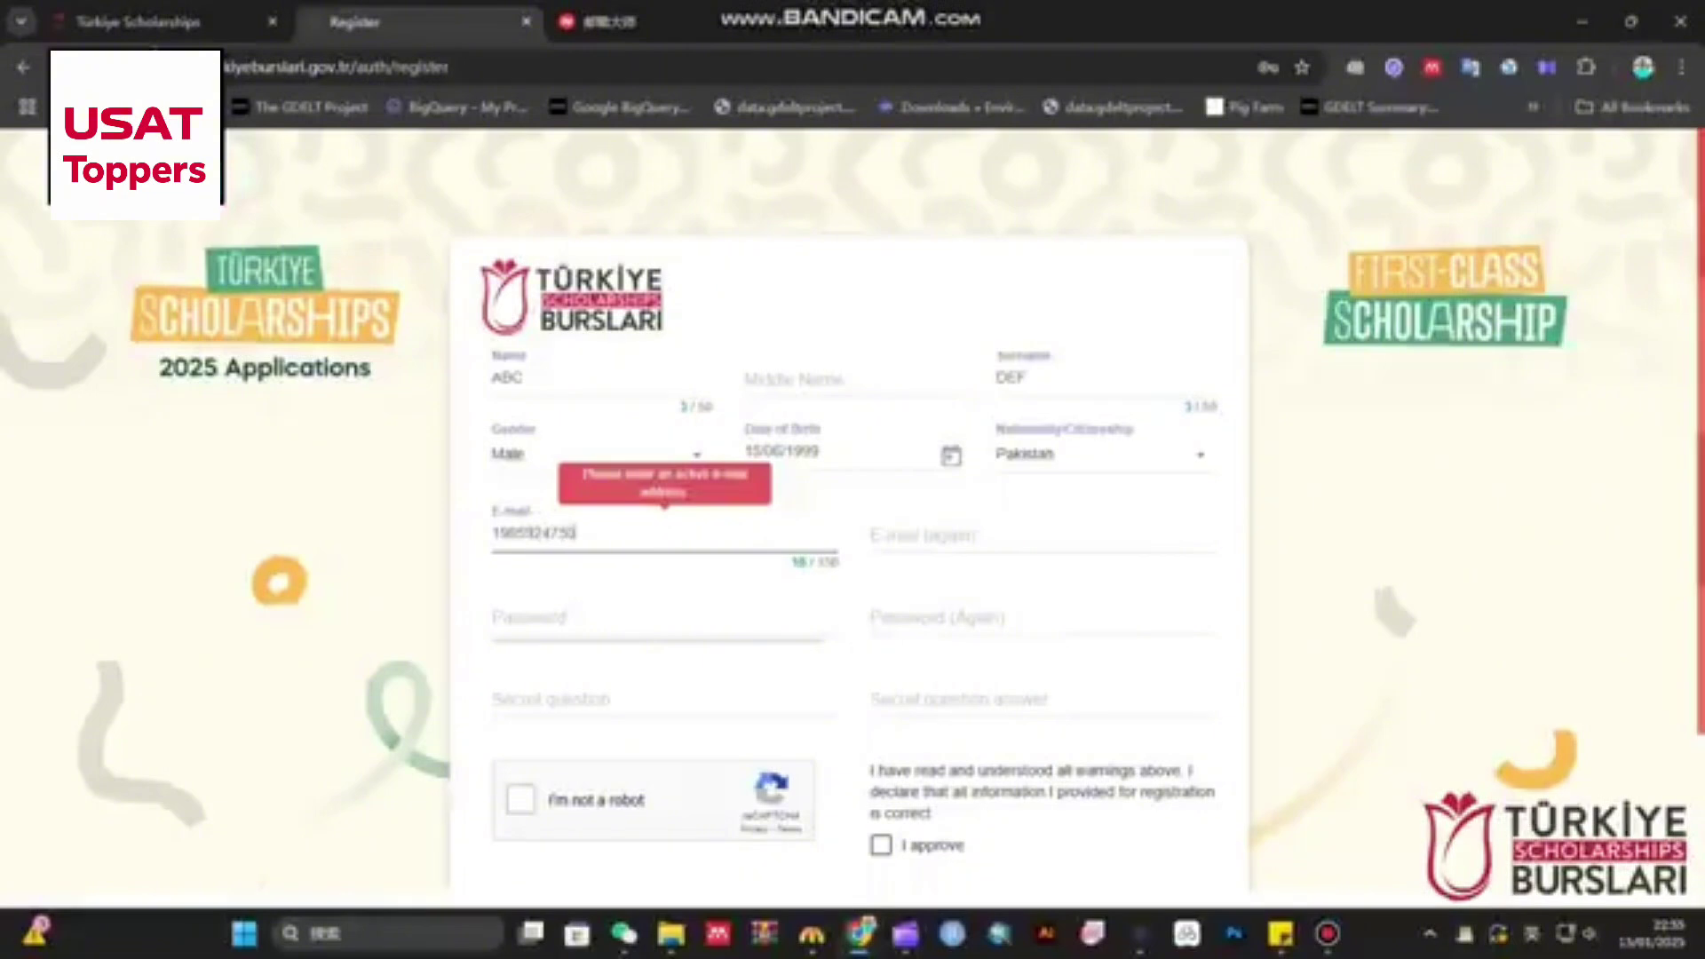
{"action": "key", "text": "Tab"}
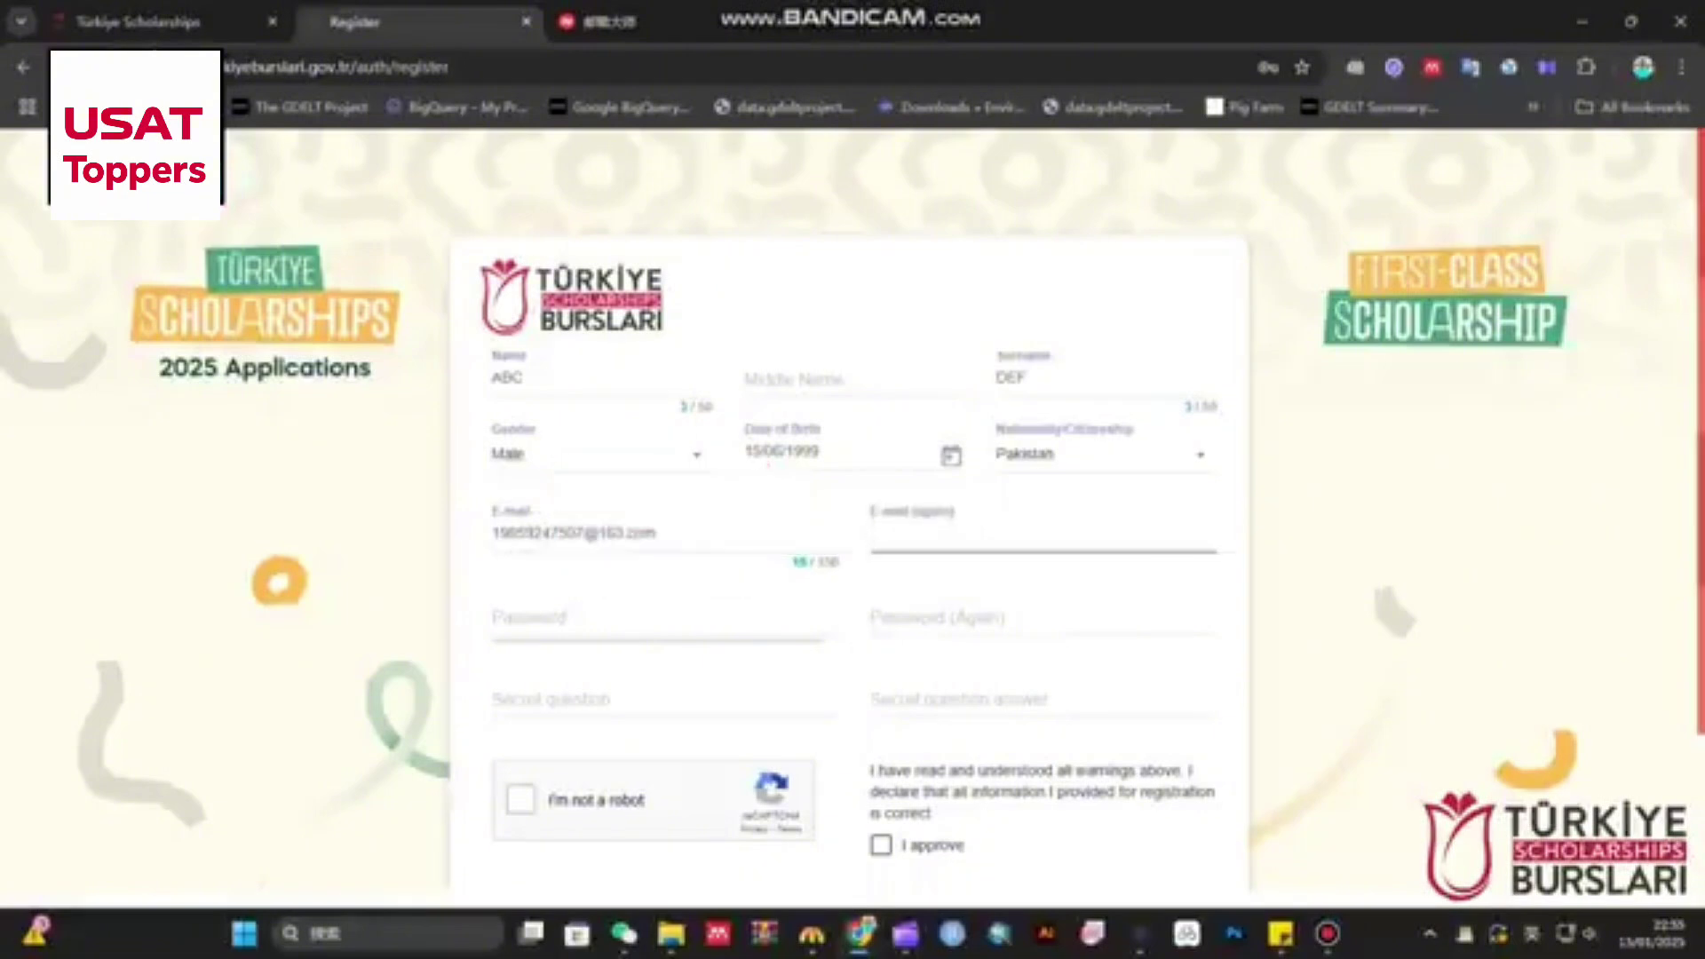
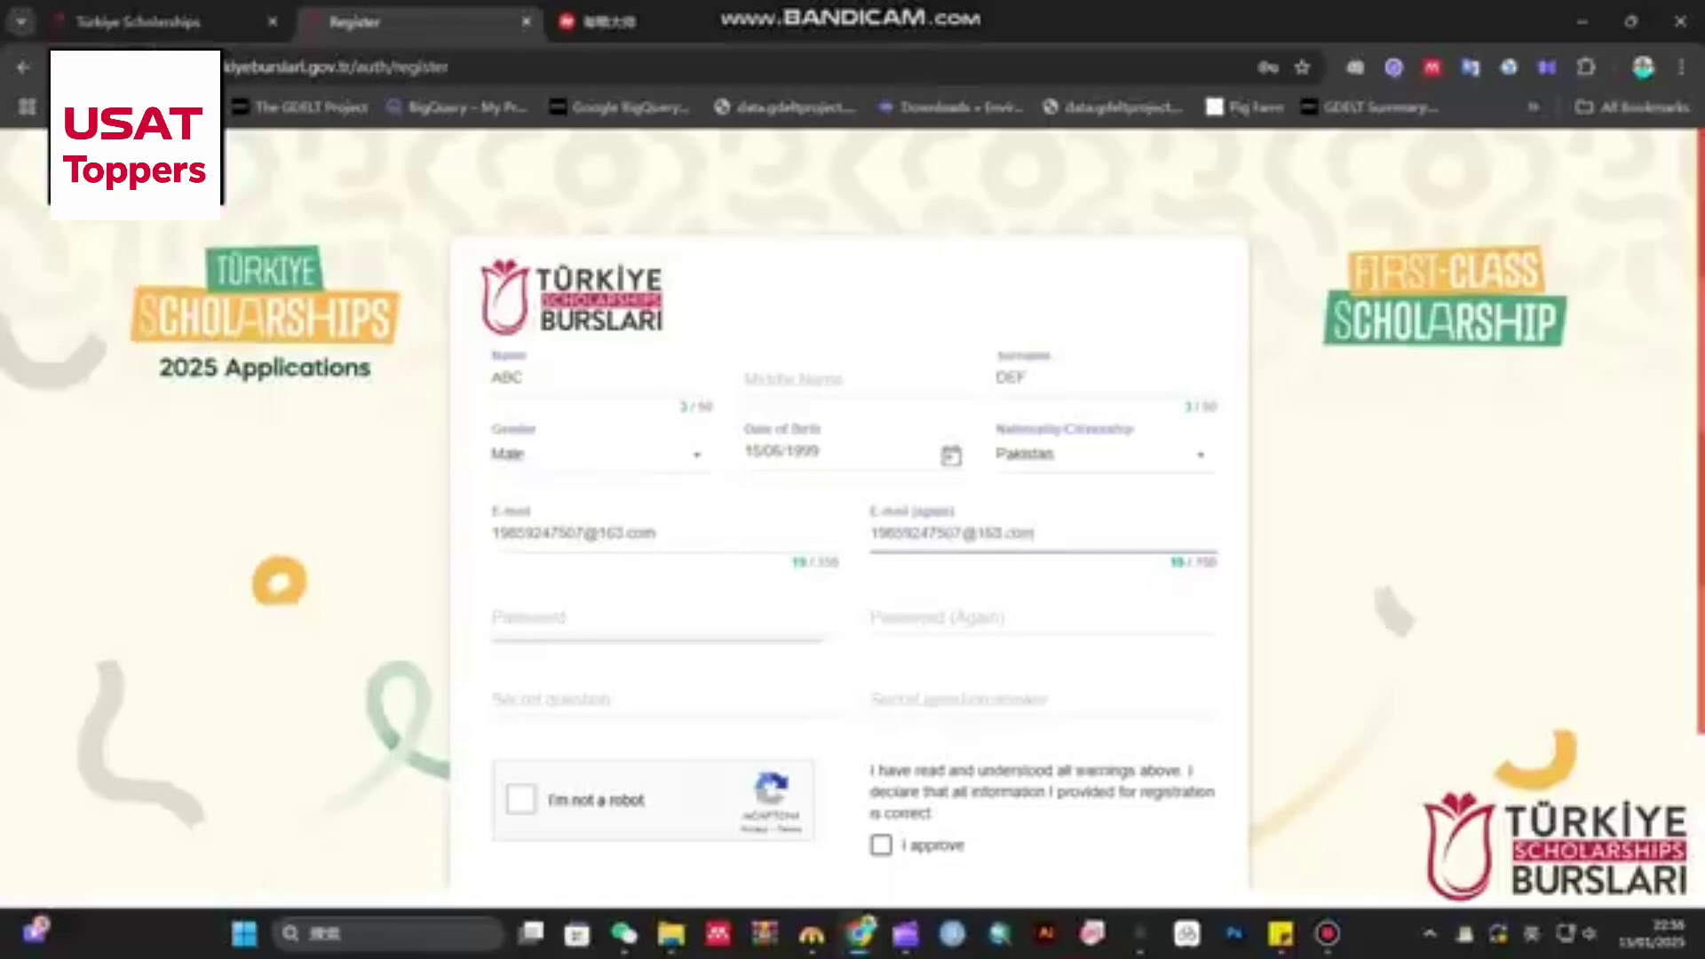
{"action": "key", "text": "Tab"}
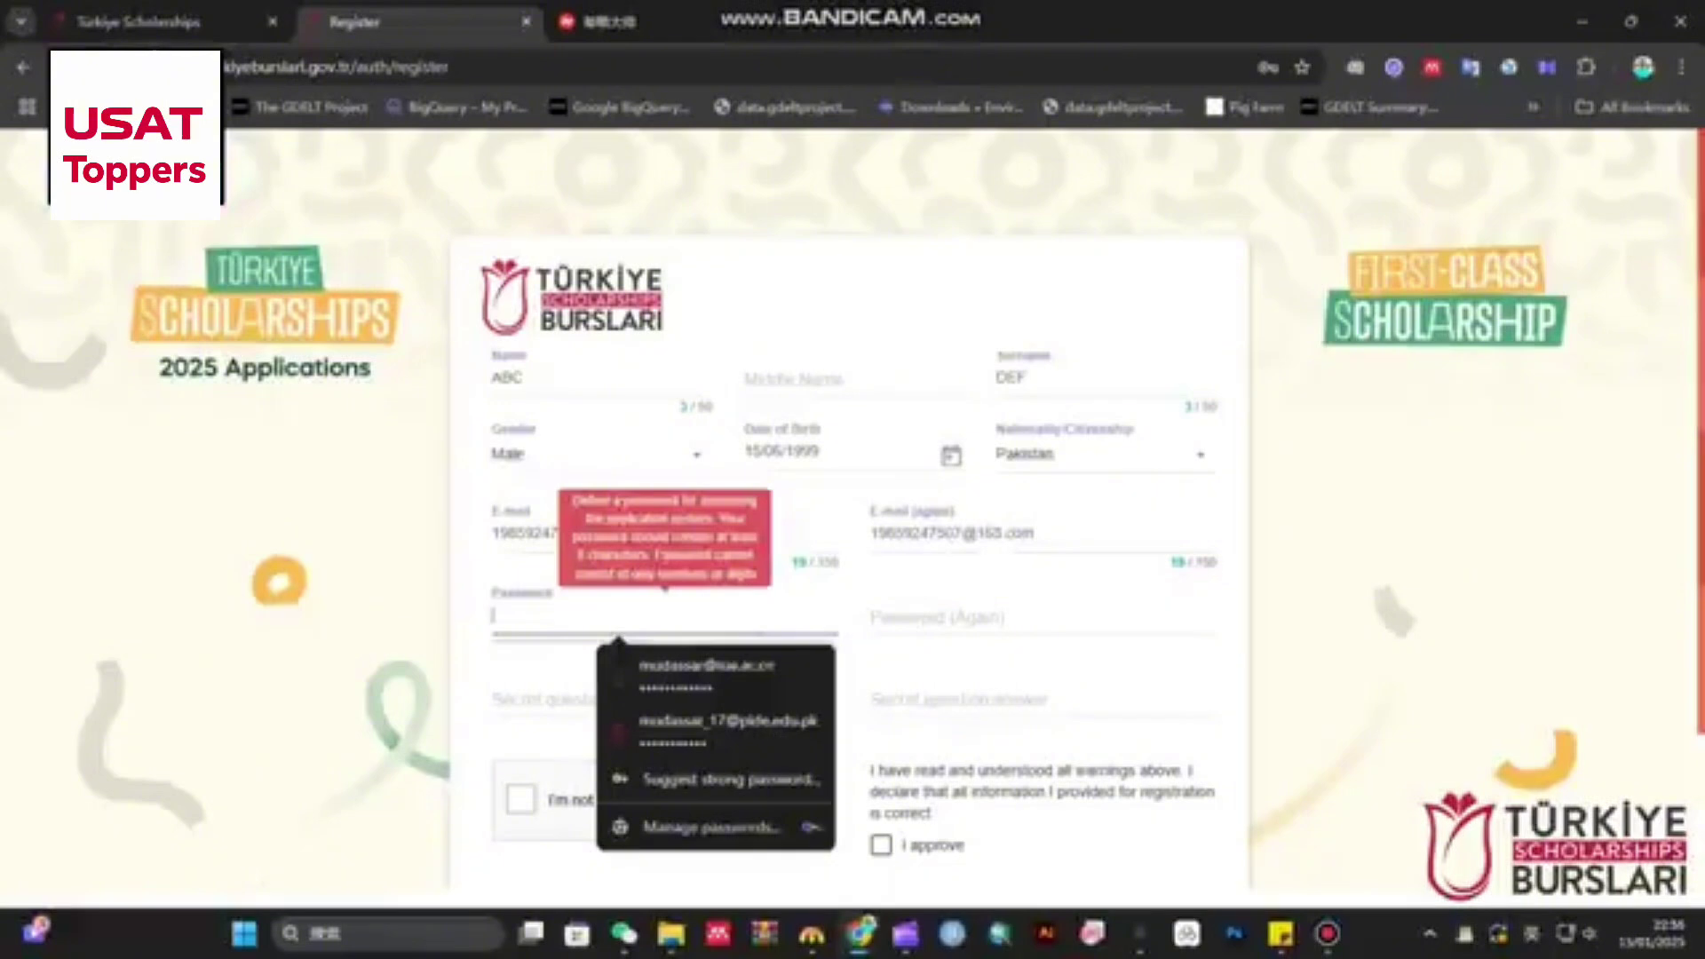
- Enter the account password twice and set the secret question 'what is my first name?' with its answer
{"action": "type", "text": "********"}
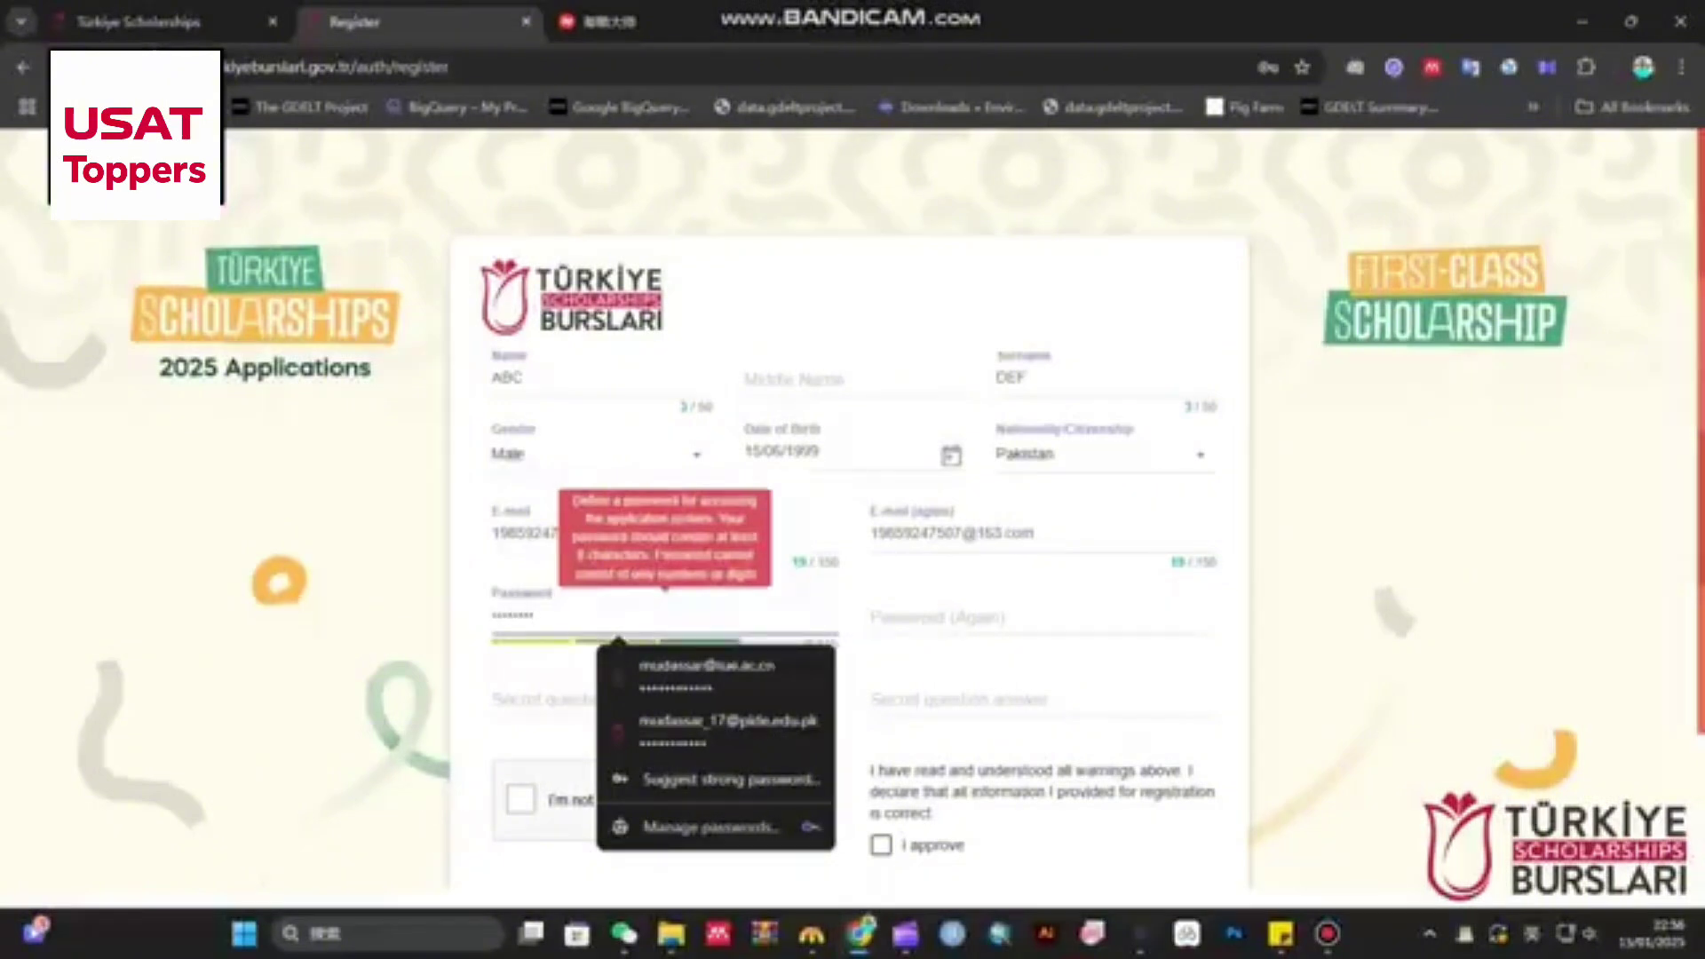
{"action": "type", "text": "**"}
{"action": "key", "text": "Tab"}
{"action": "type", "text": "********"}
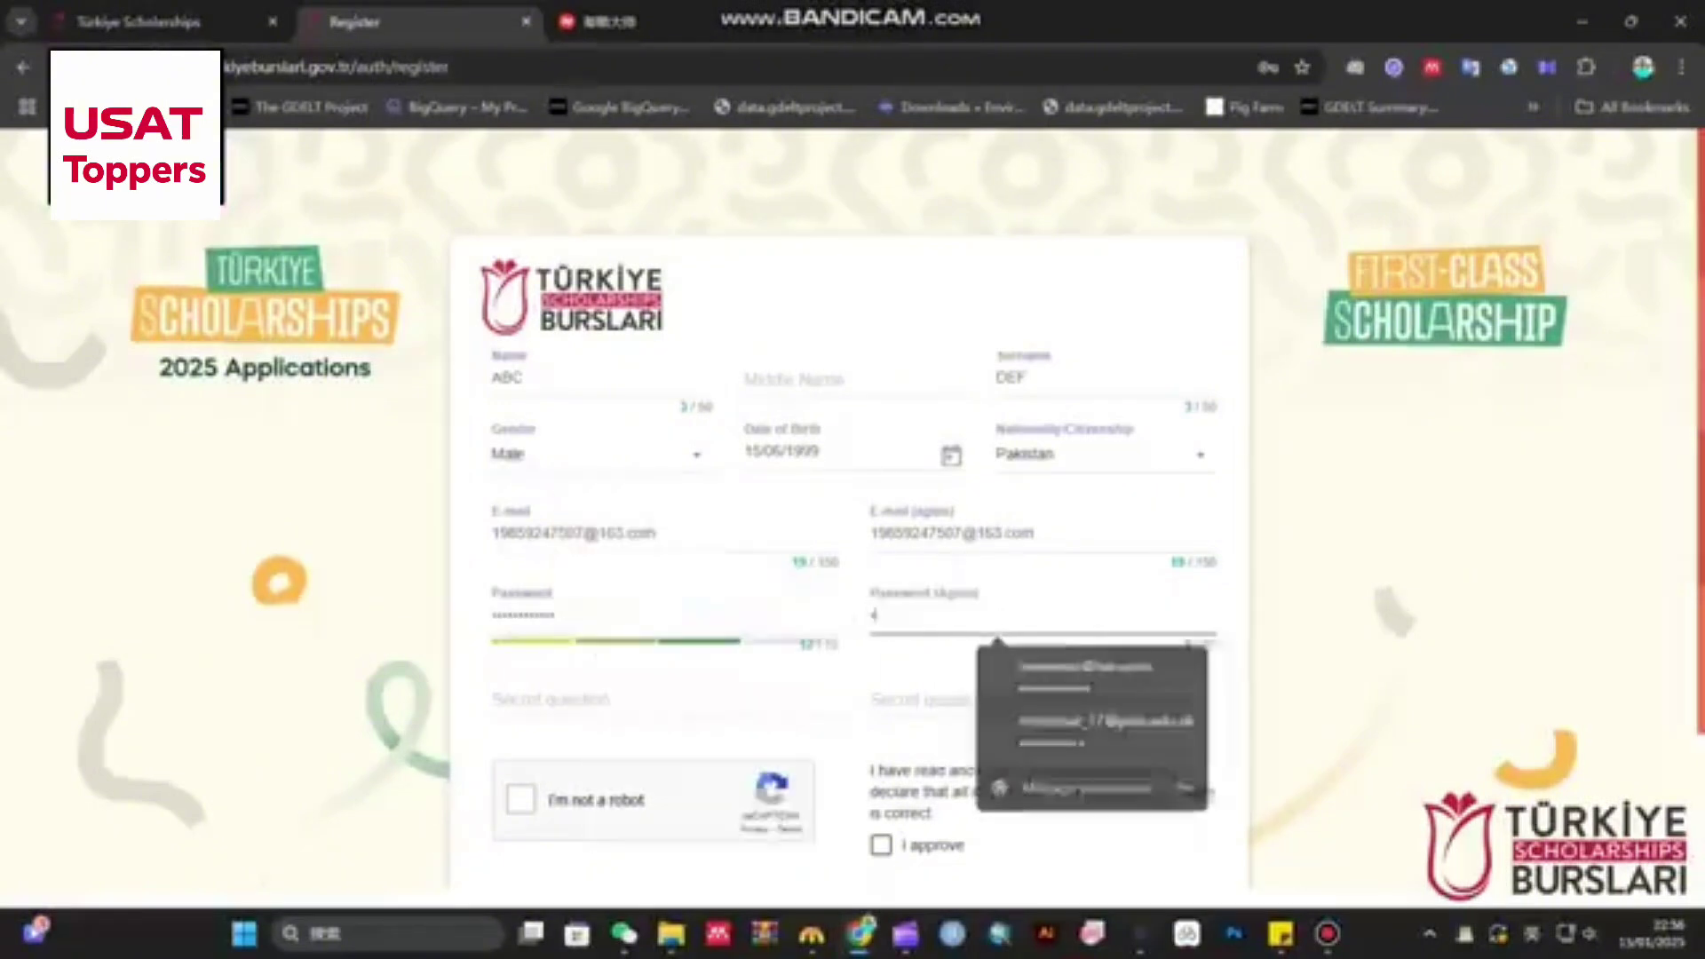
{"action": "type", "text": "****"}
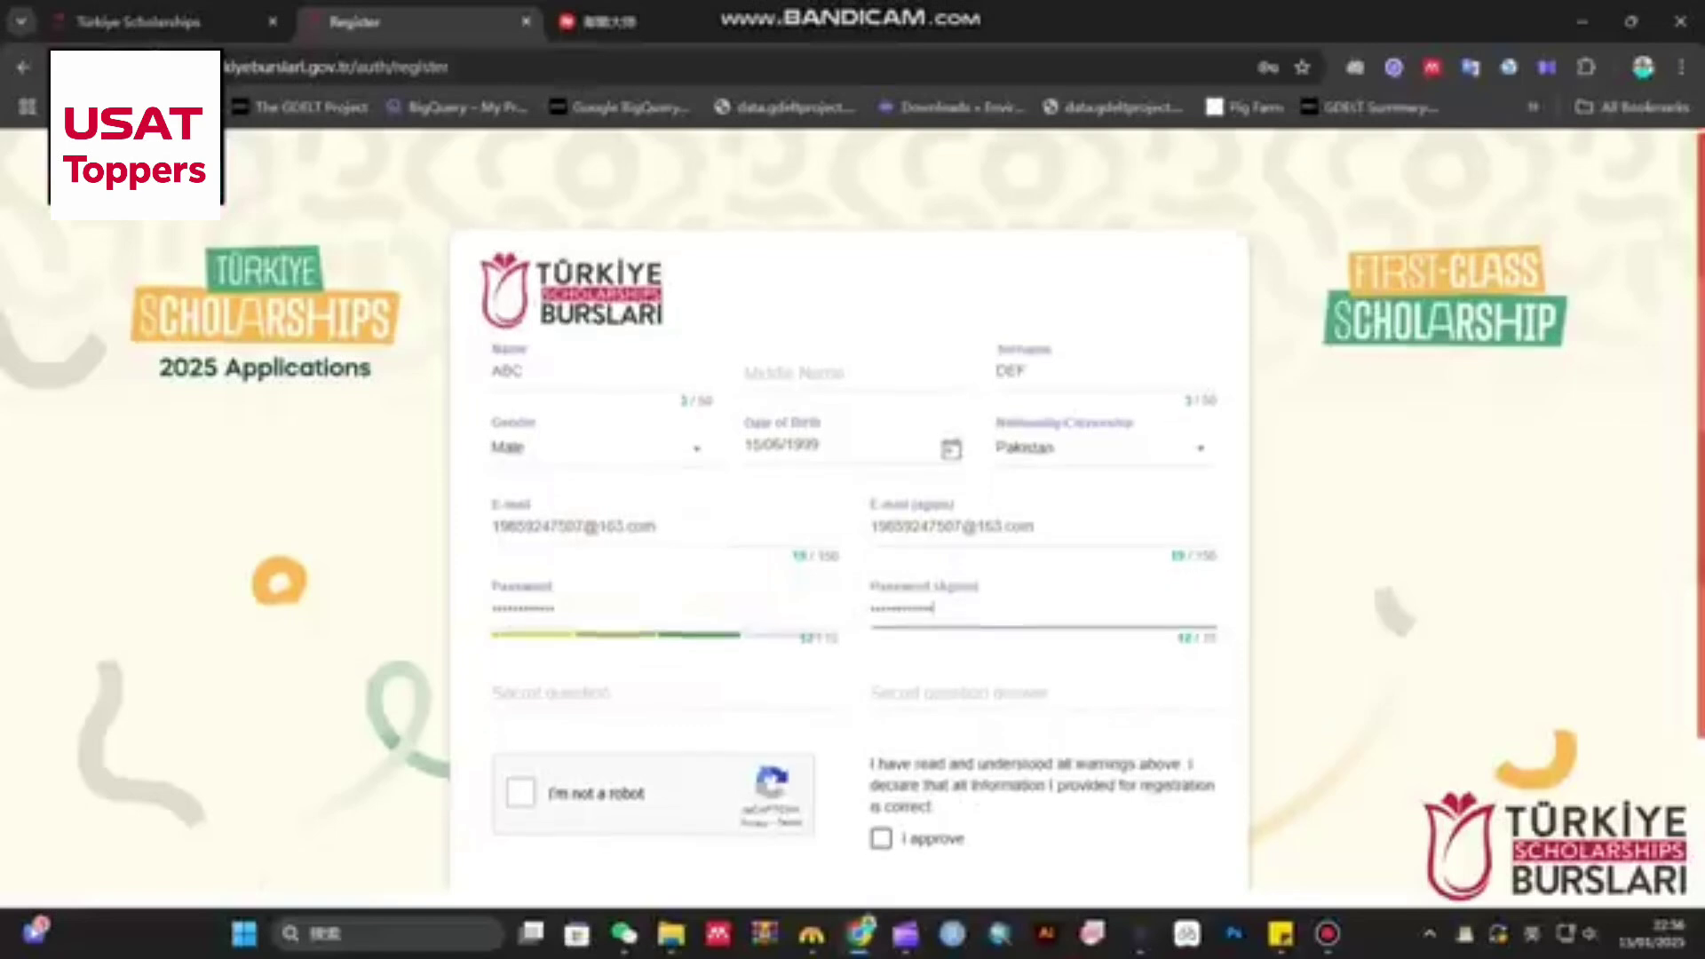
{"action": "key", "text": "Tab"}
{"action": "type", "text": "what "}
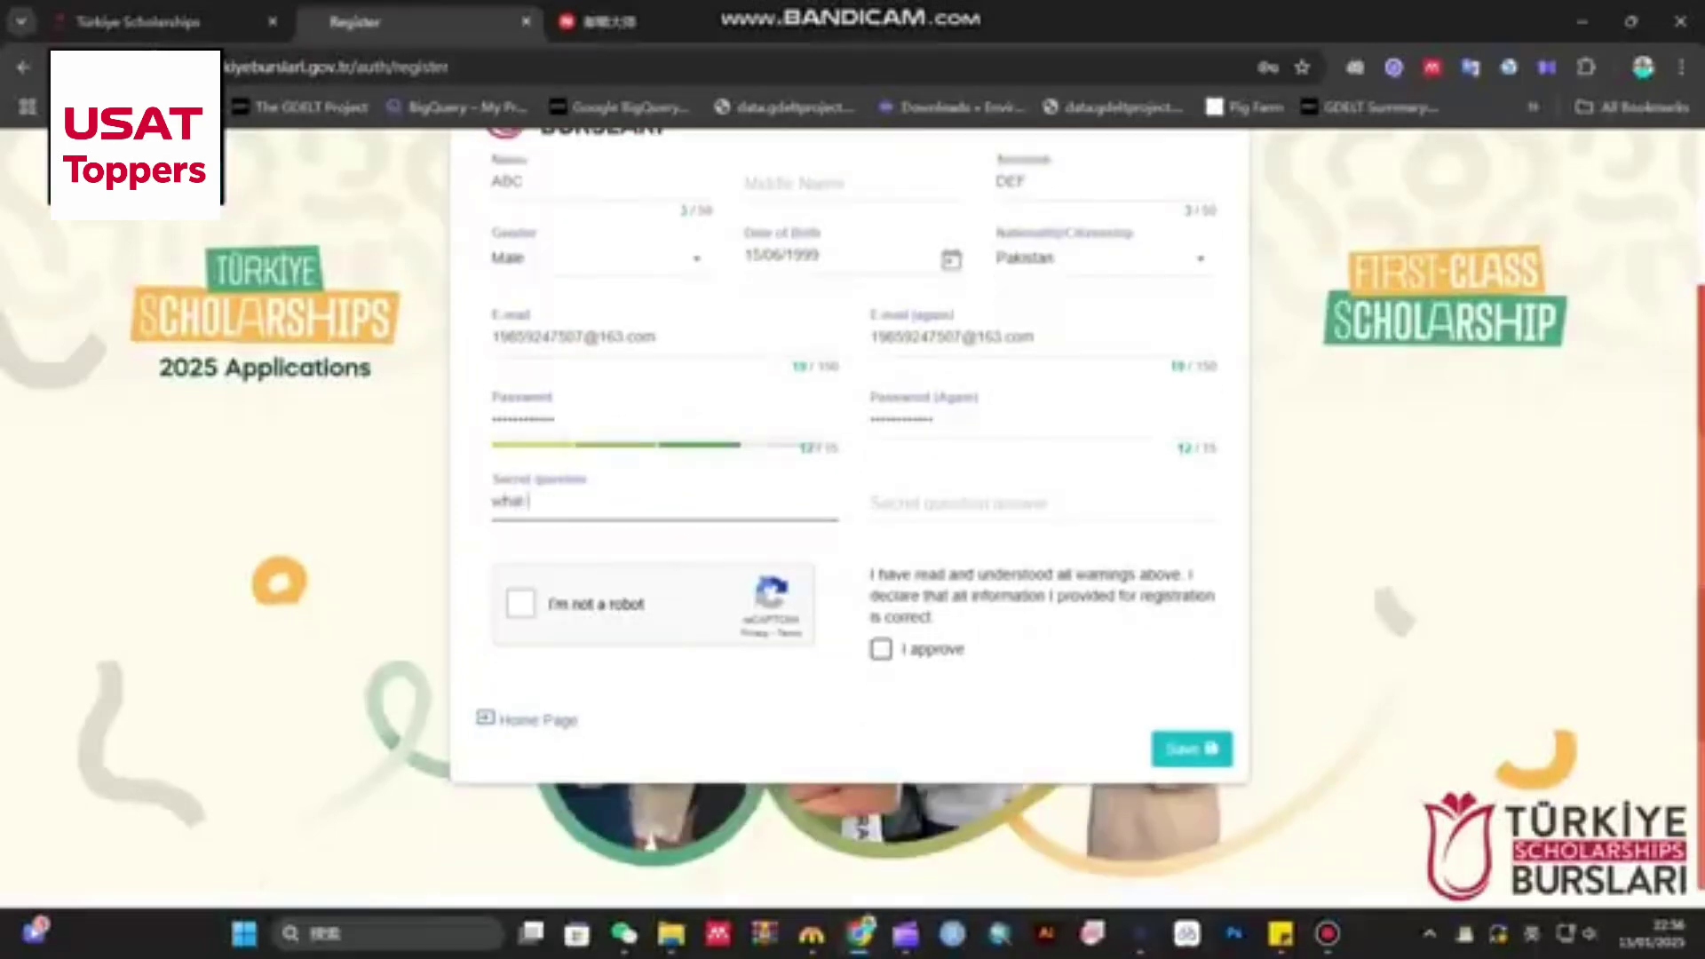
{"action": "type", "text": "is my first name?"}
{"action": "key", "text": "Tab"}
{"action": "type", "text": "ABC"}
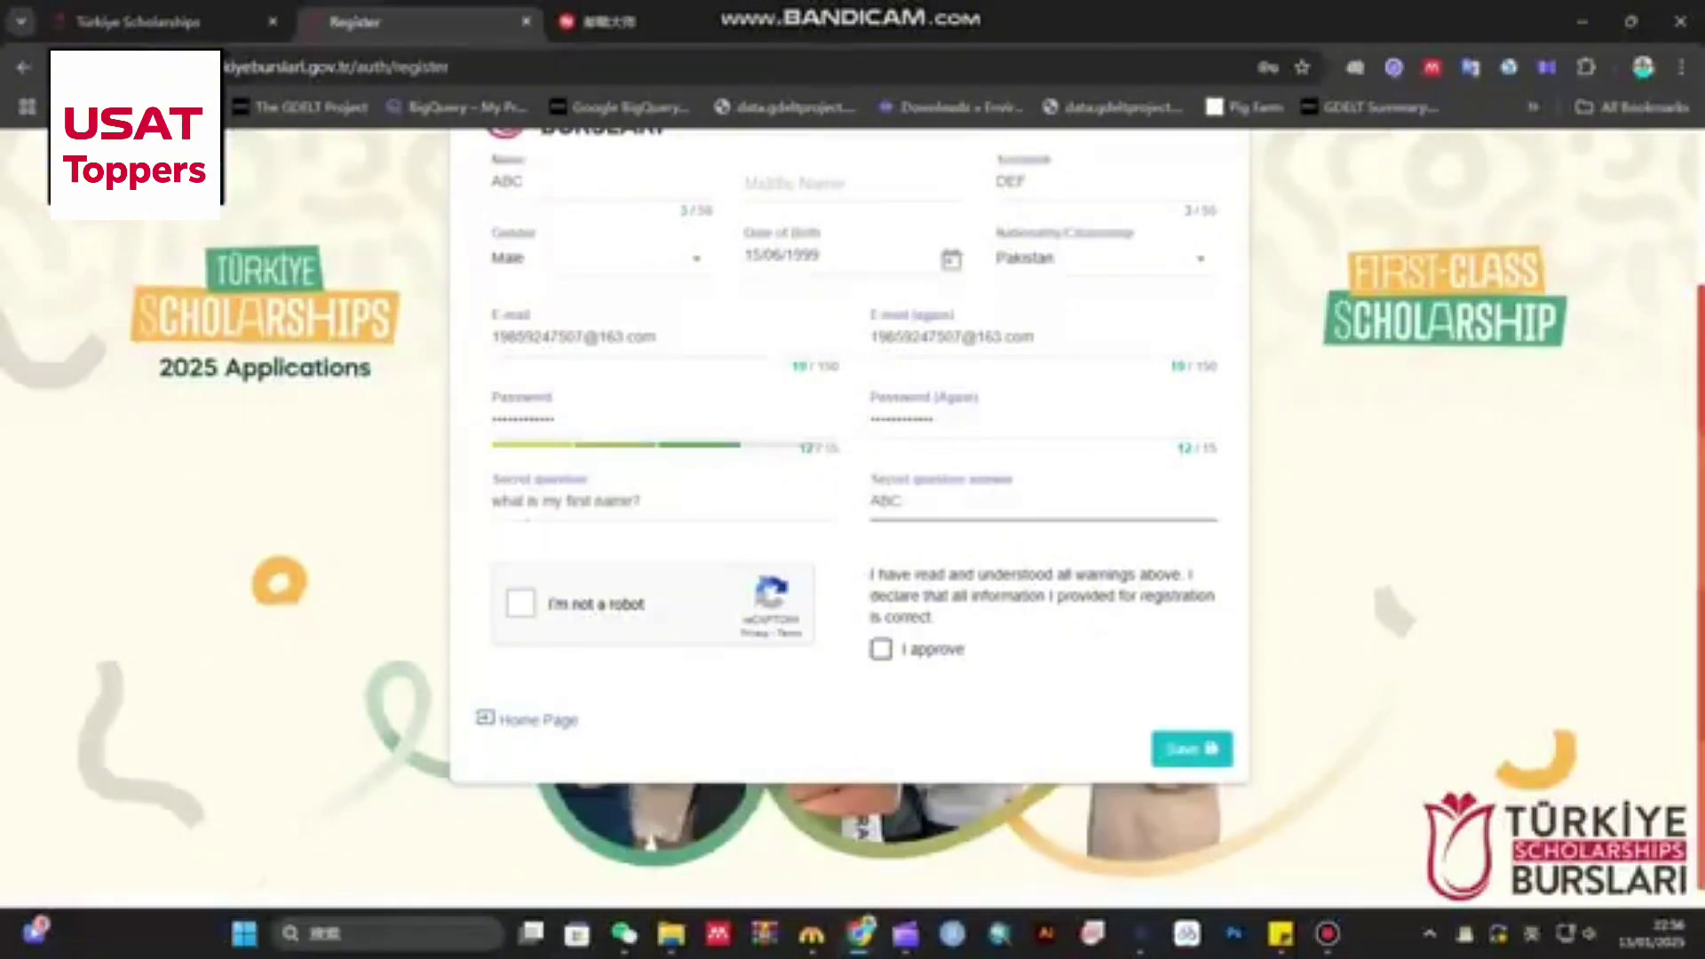
- Tick I'm not a robot and I approve, then submit the registration form
{"action": "left_click", "coordinate": [520, 604]}
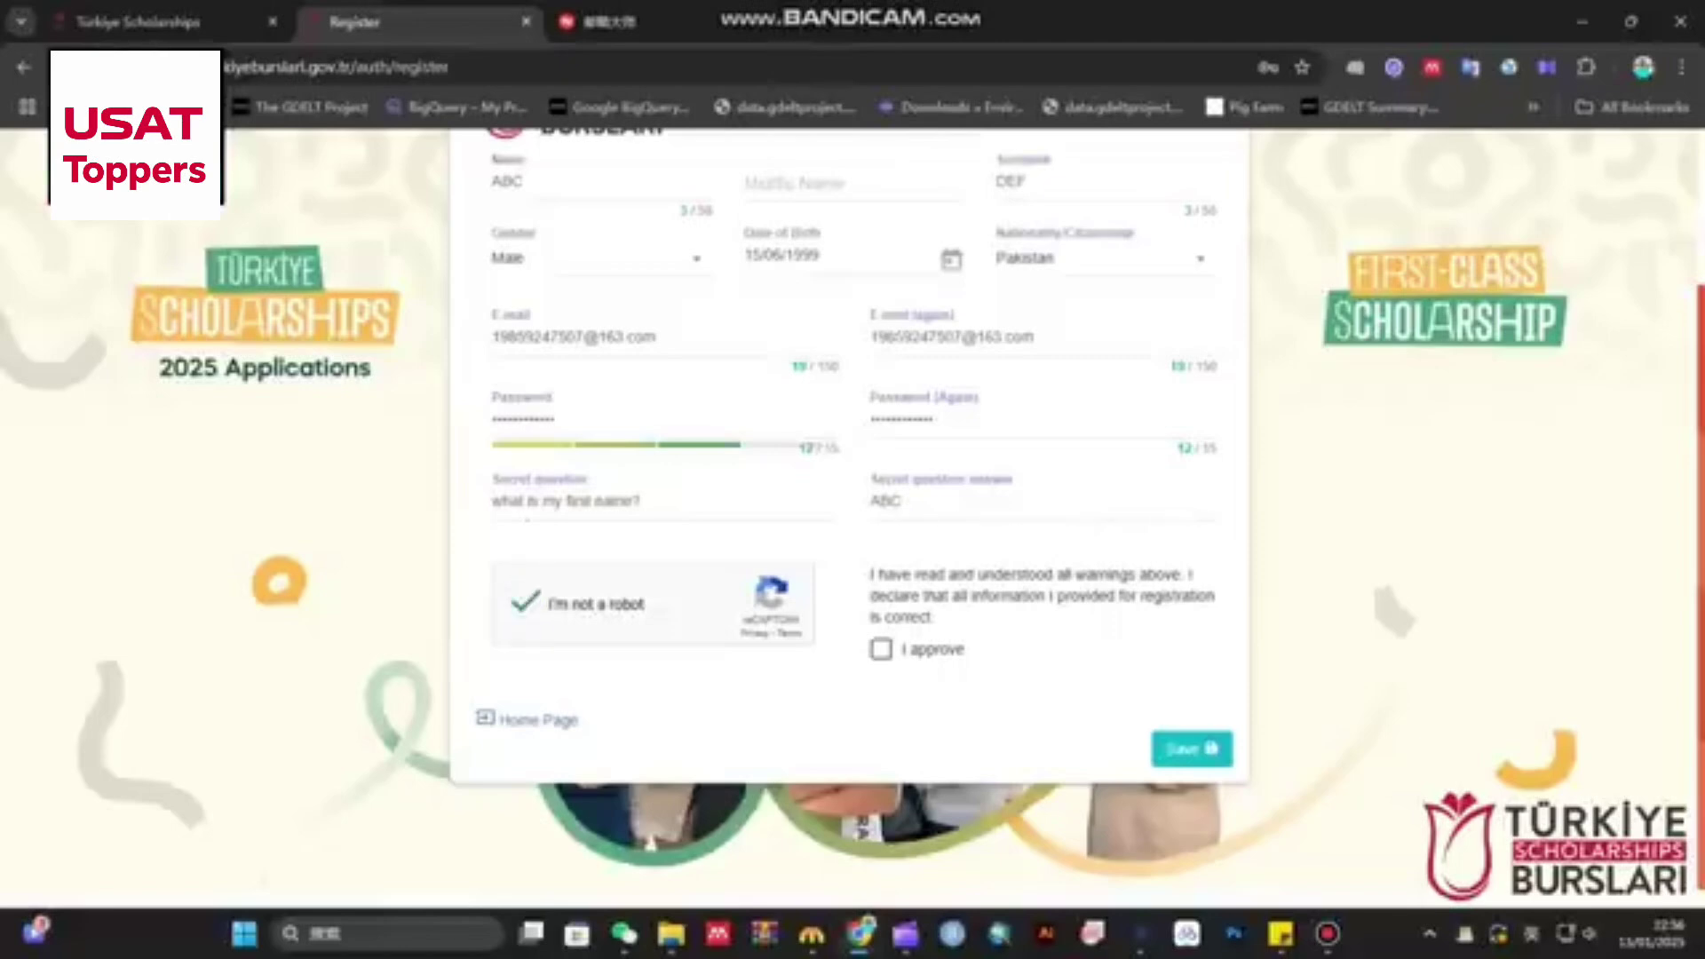
{"action": "left_click", "coordinate": [881, 649]}
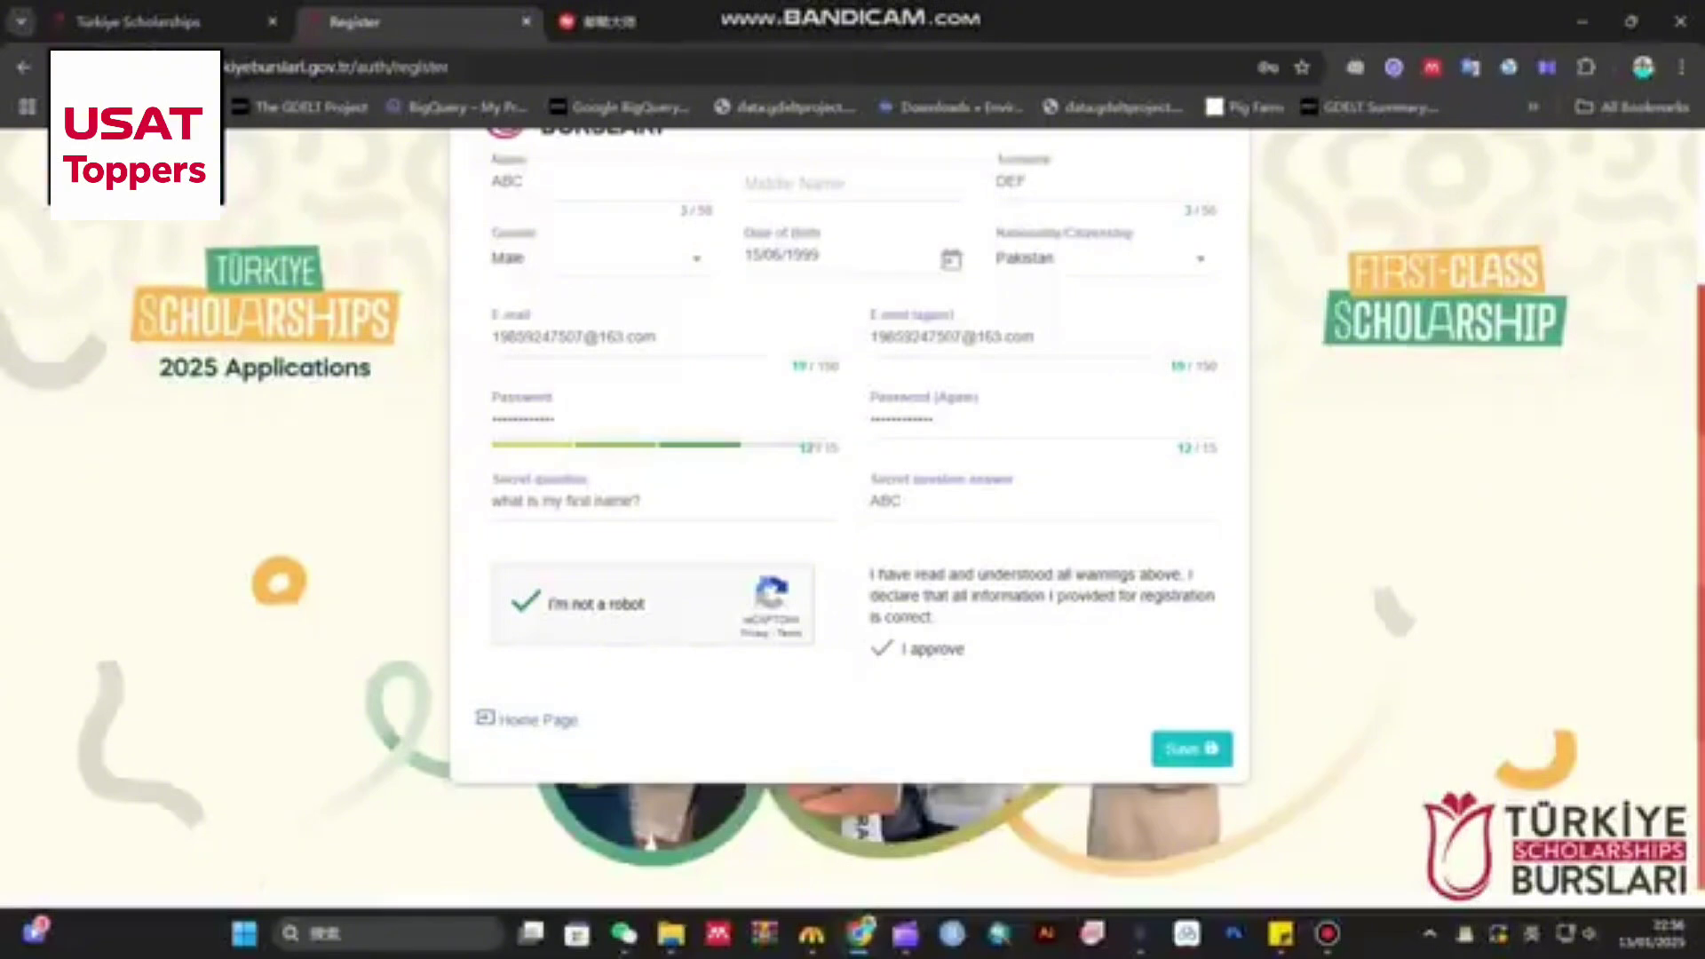
{"action": "left_click", "coordinate": [1192, 749]}
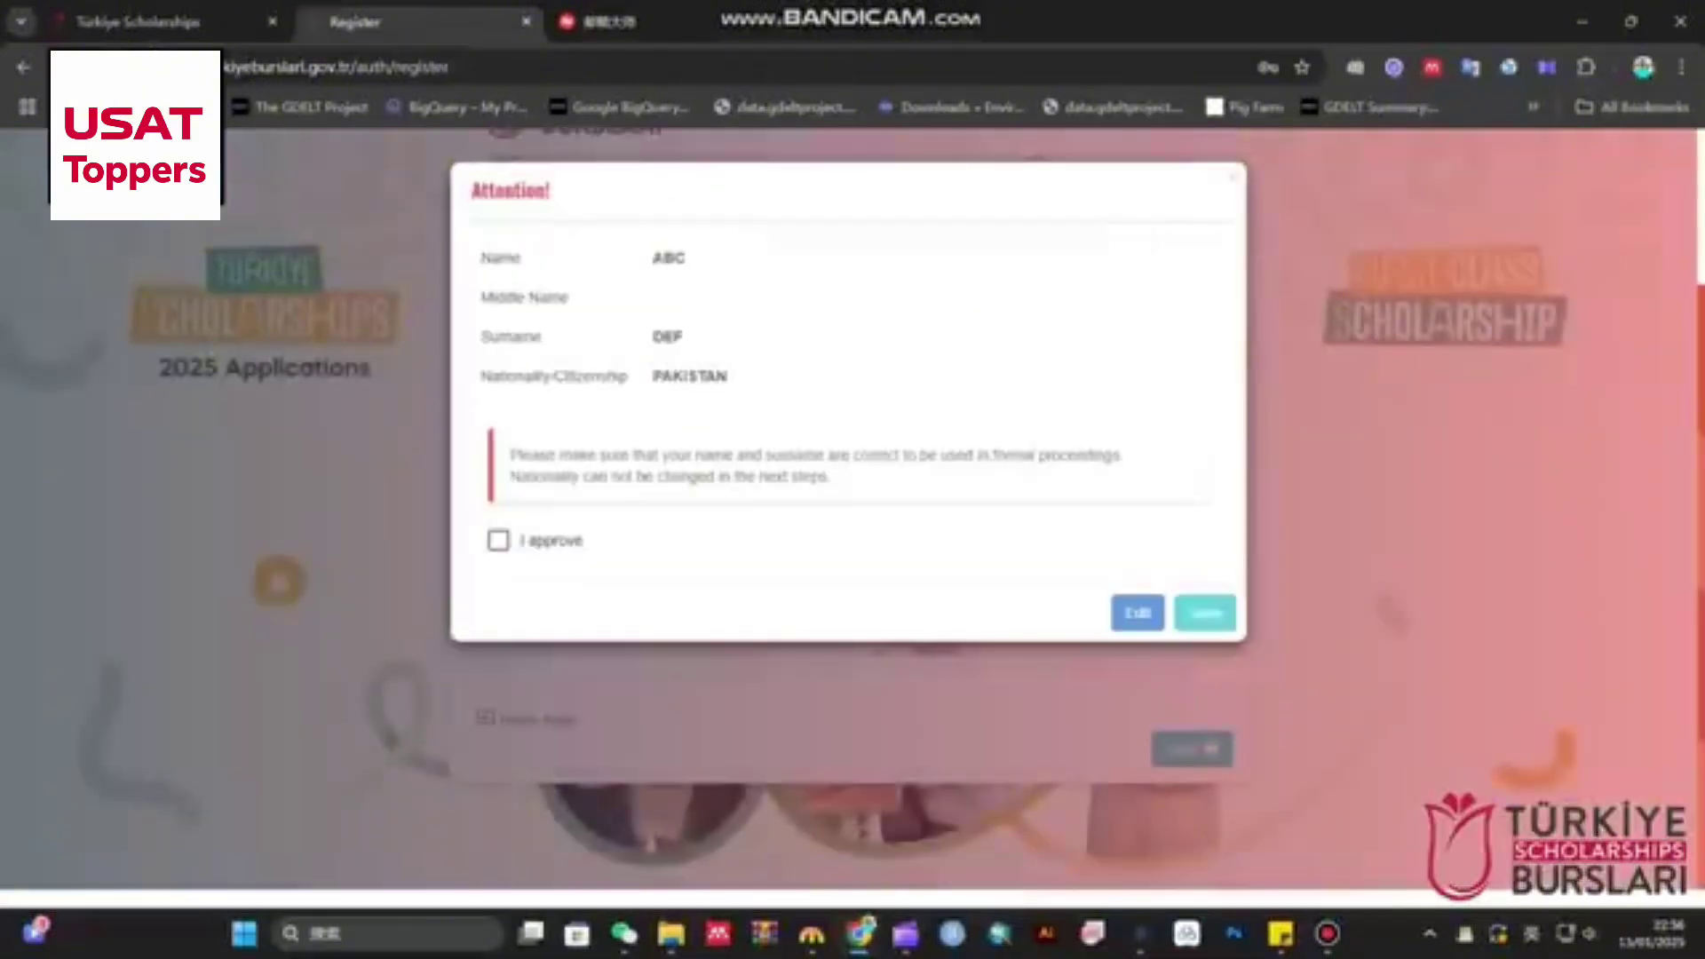
- Approve the shown name and nationality, save the registration, and go to the 163 webmail tab
{"action": "left_click", "coordinate": [499, 540]}
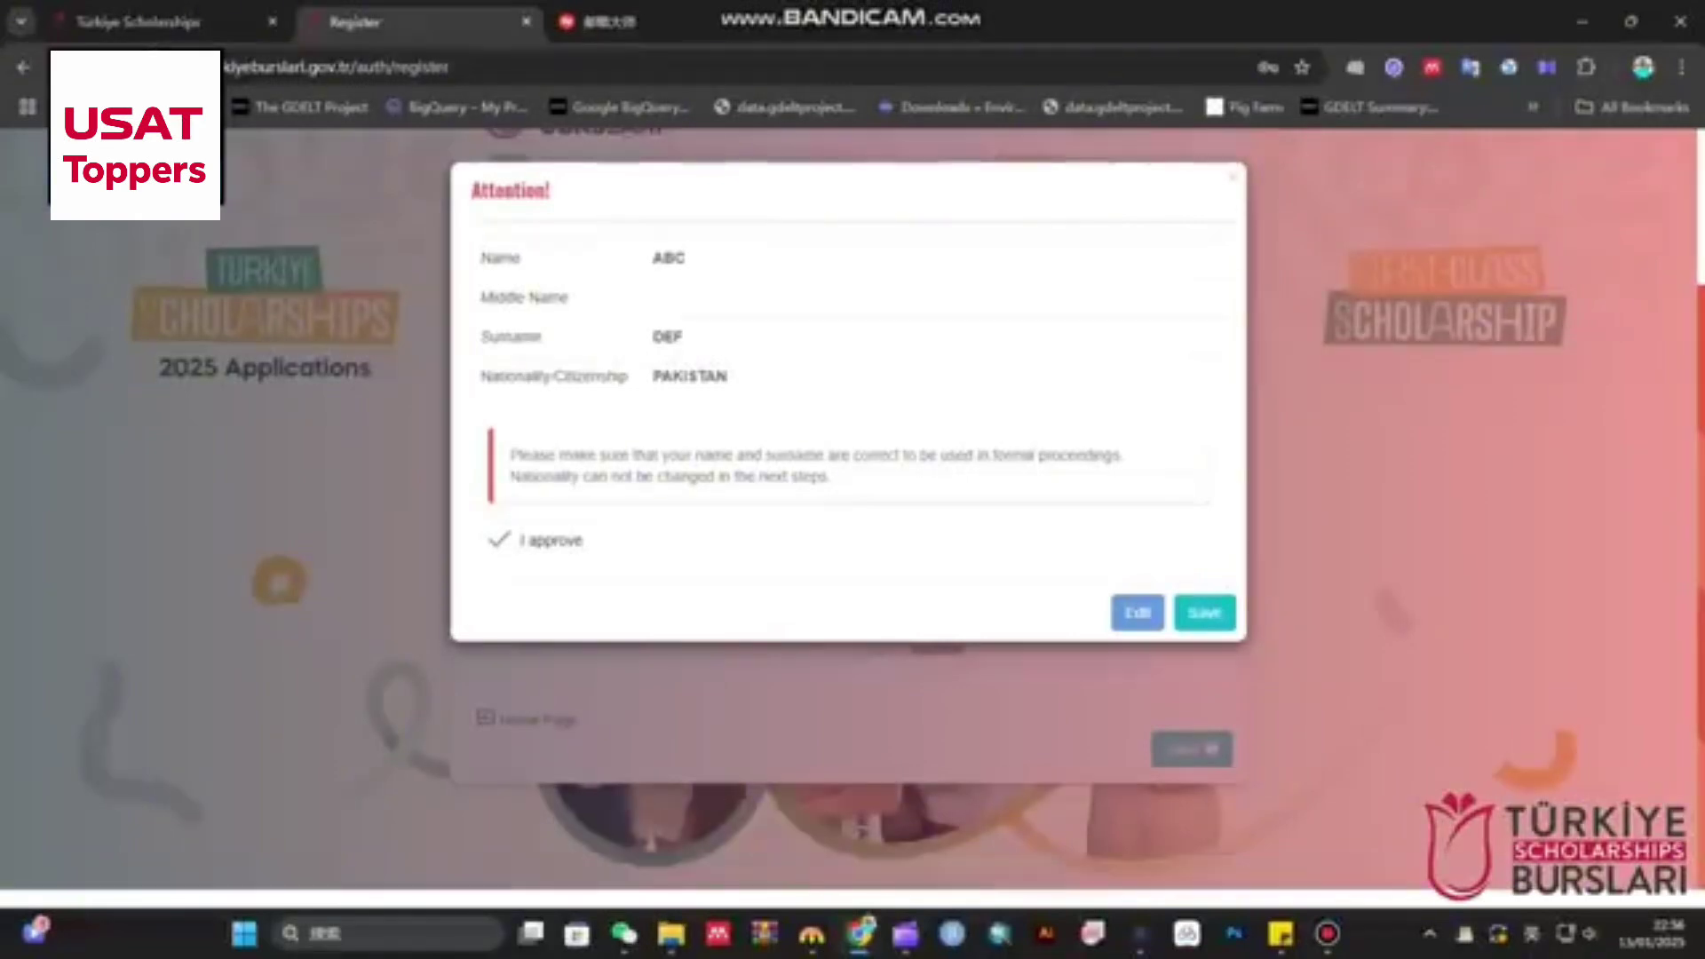
{"action": "left_click", "coordinate": [1205, 613]}
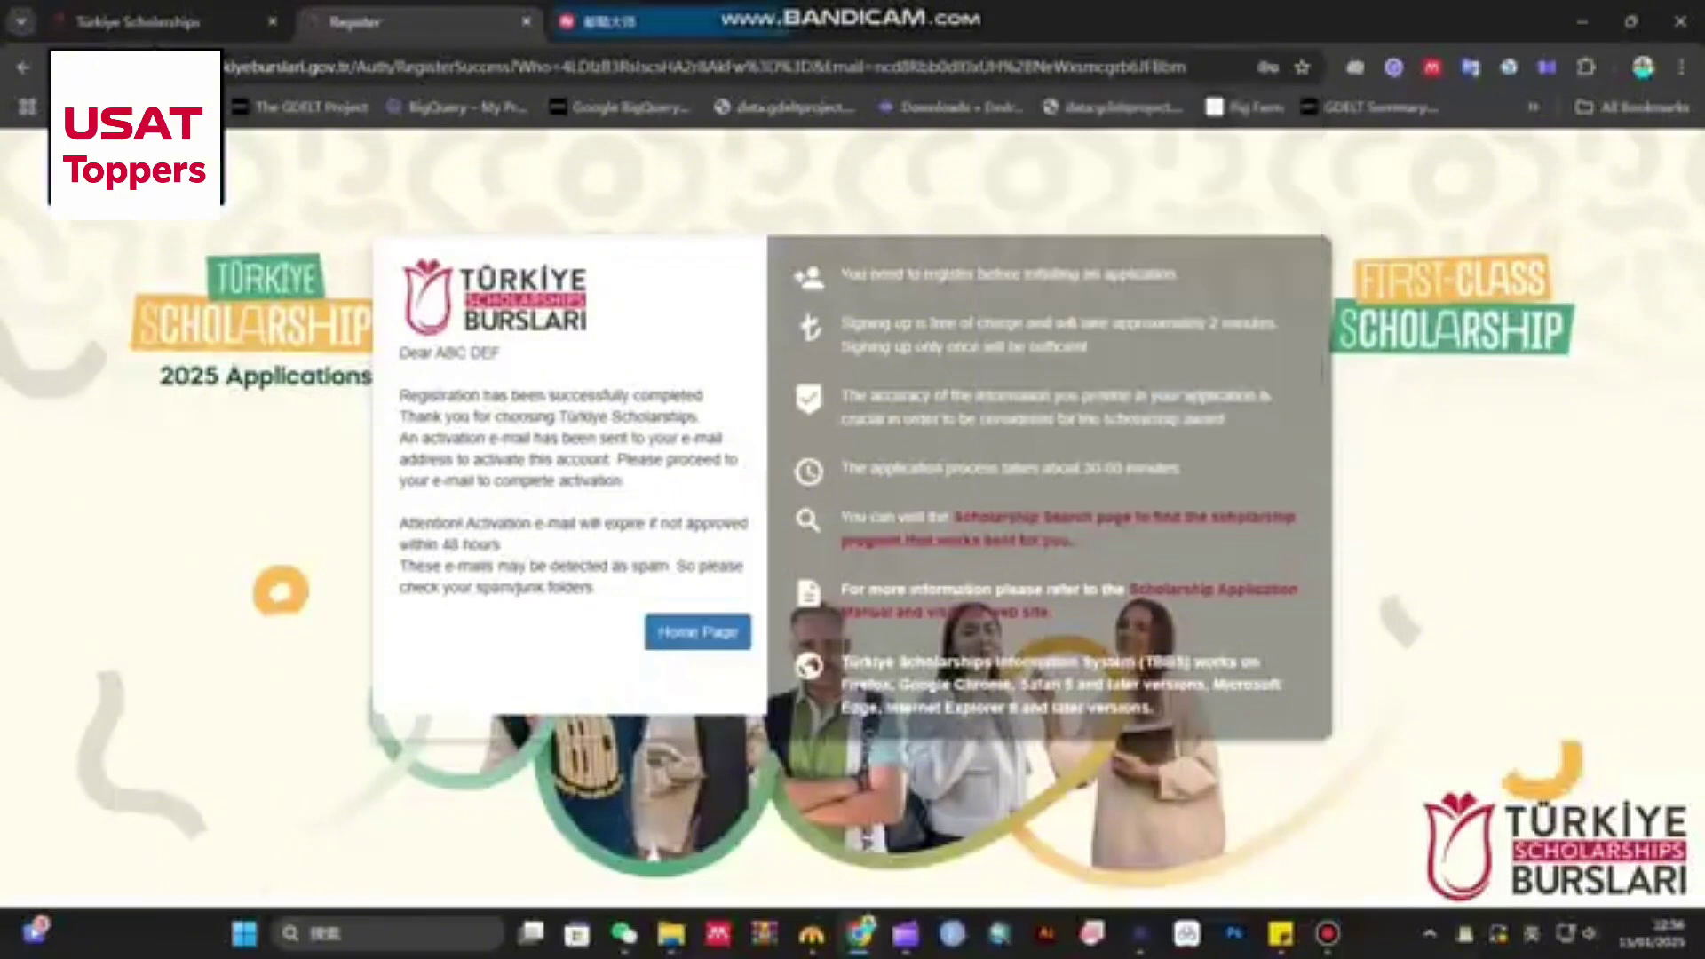
{"action": "left_click", "coordinate": [603, 22]}
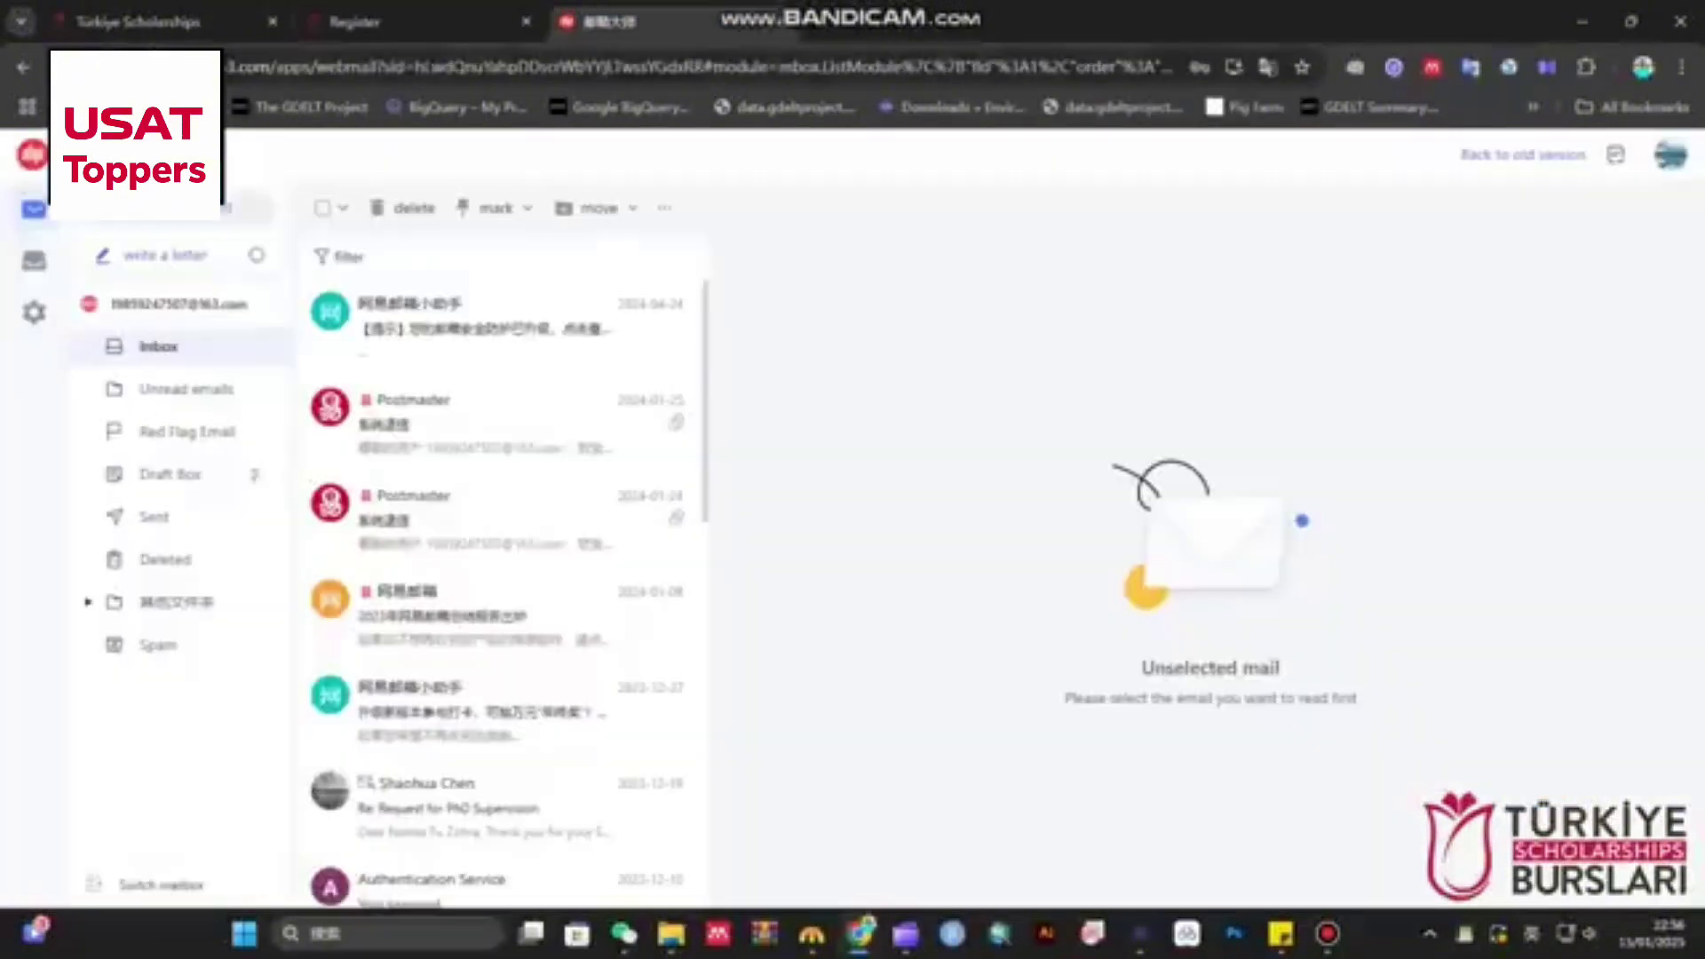
- Reload the webmail and check Spam, then return to the Inbox message list
{"action": "key", "text": "F5"}
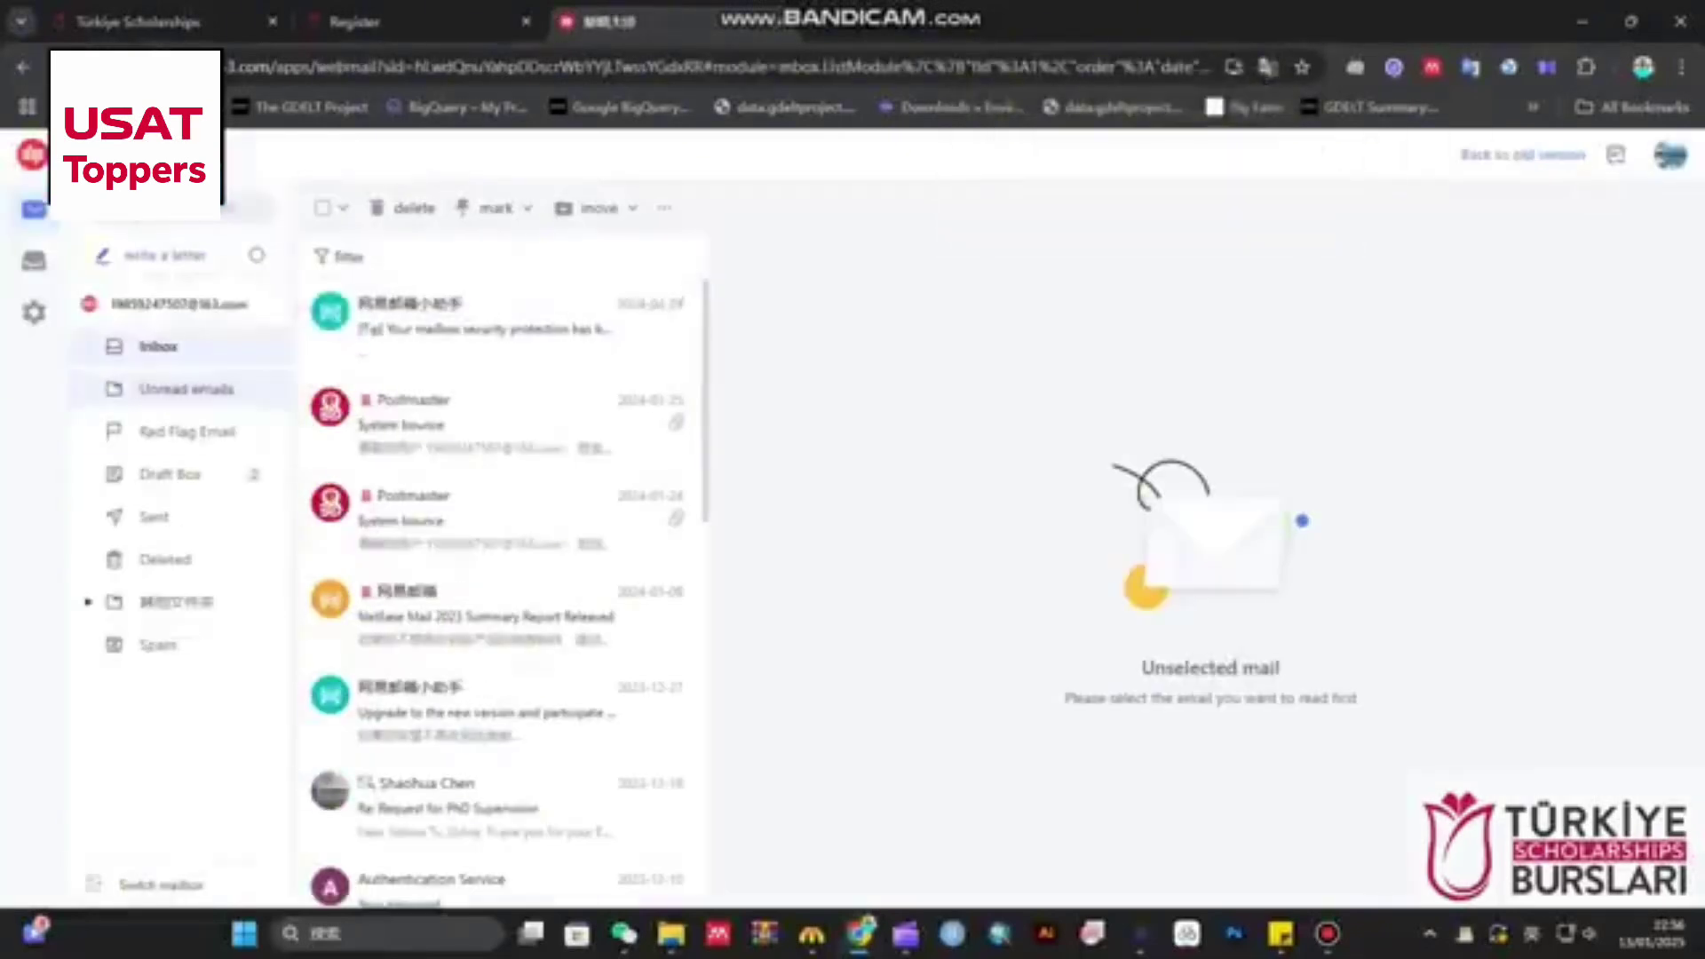
{"action": "left_click", "coordinate": [158, 645]}
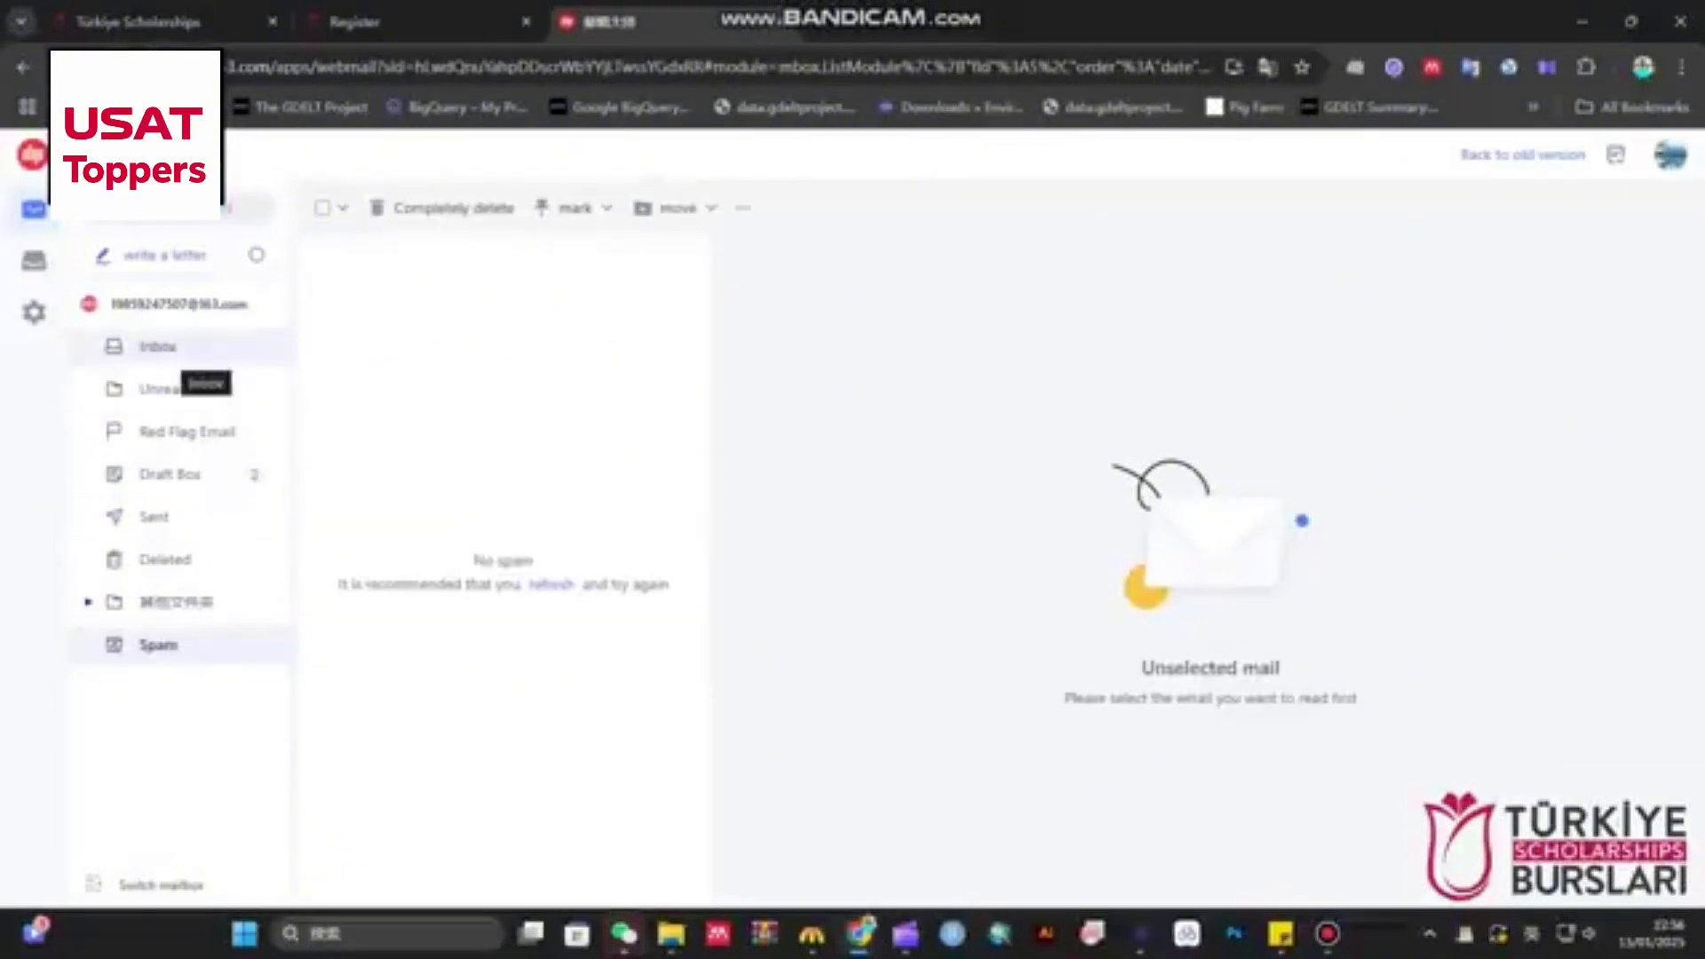
{"action": "left_click", "coordinate": [164, 348]}
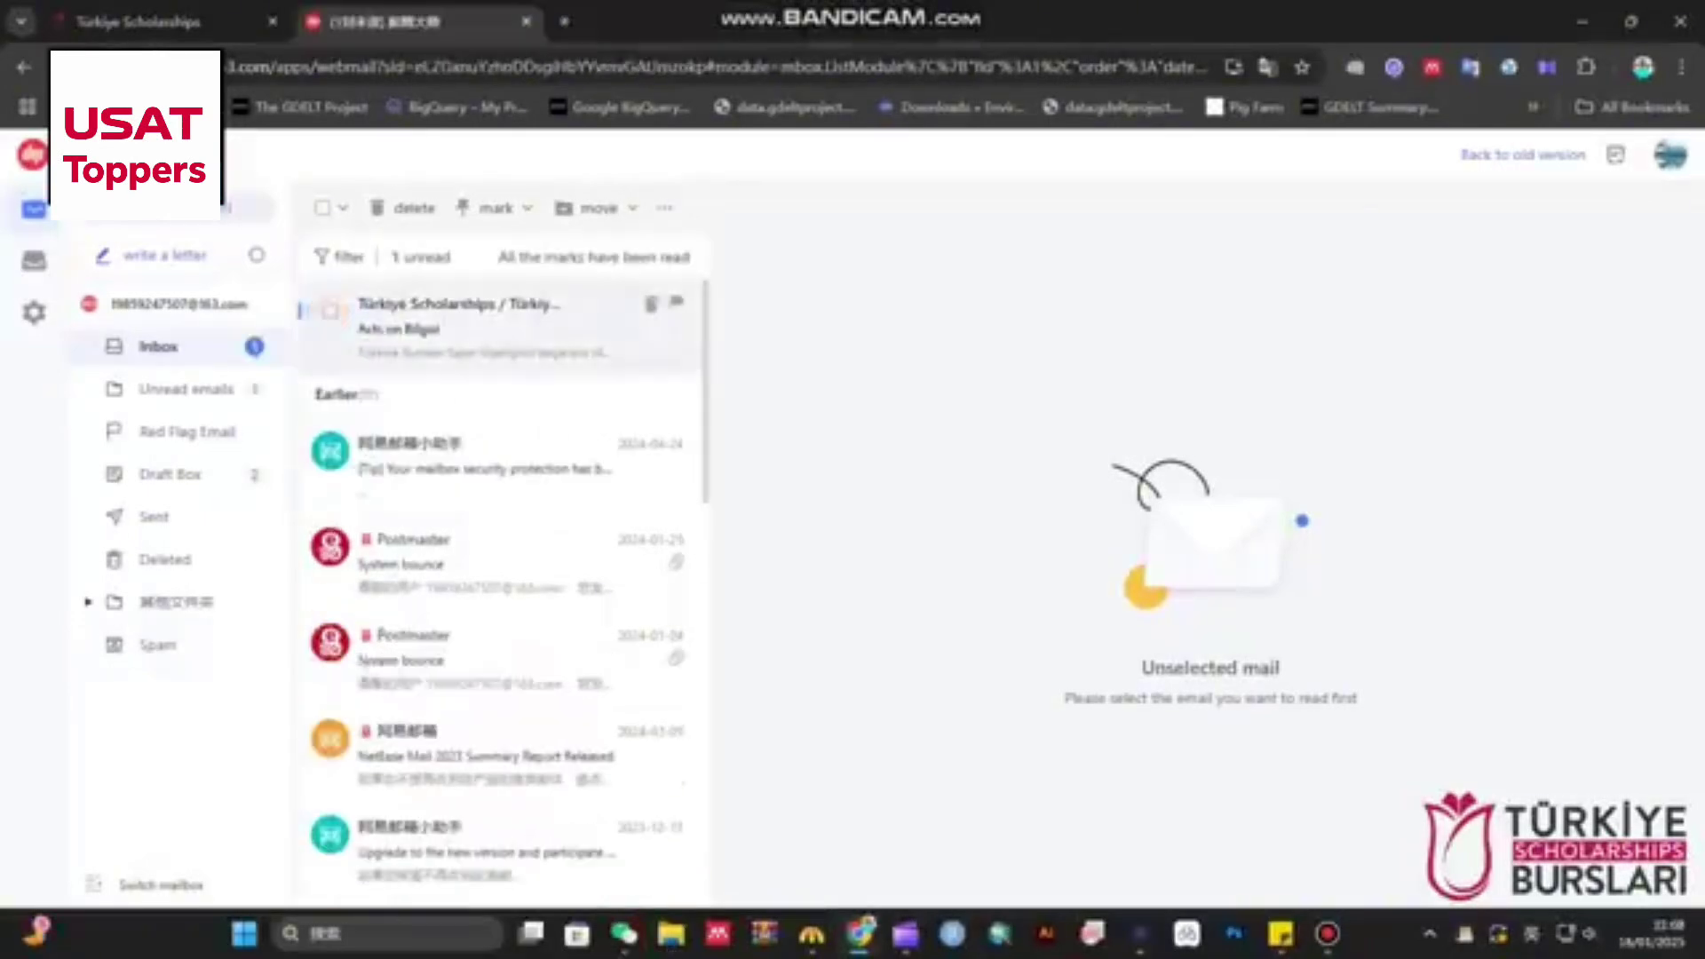
- Open the 'Aktivasyon Bilgisi' e-mail and follow its confirmation link to activate the account
{"action": "left_click", "coordinate": [457, 320]}
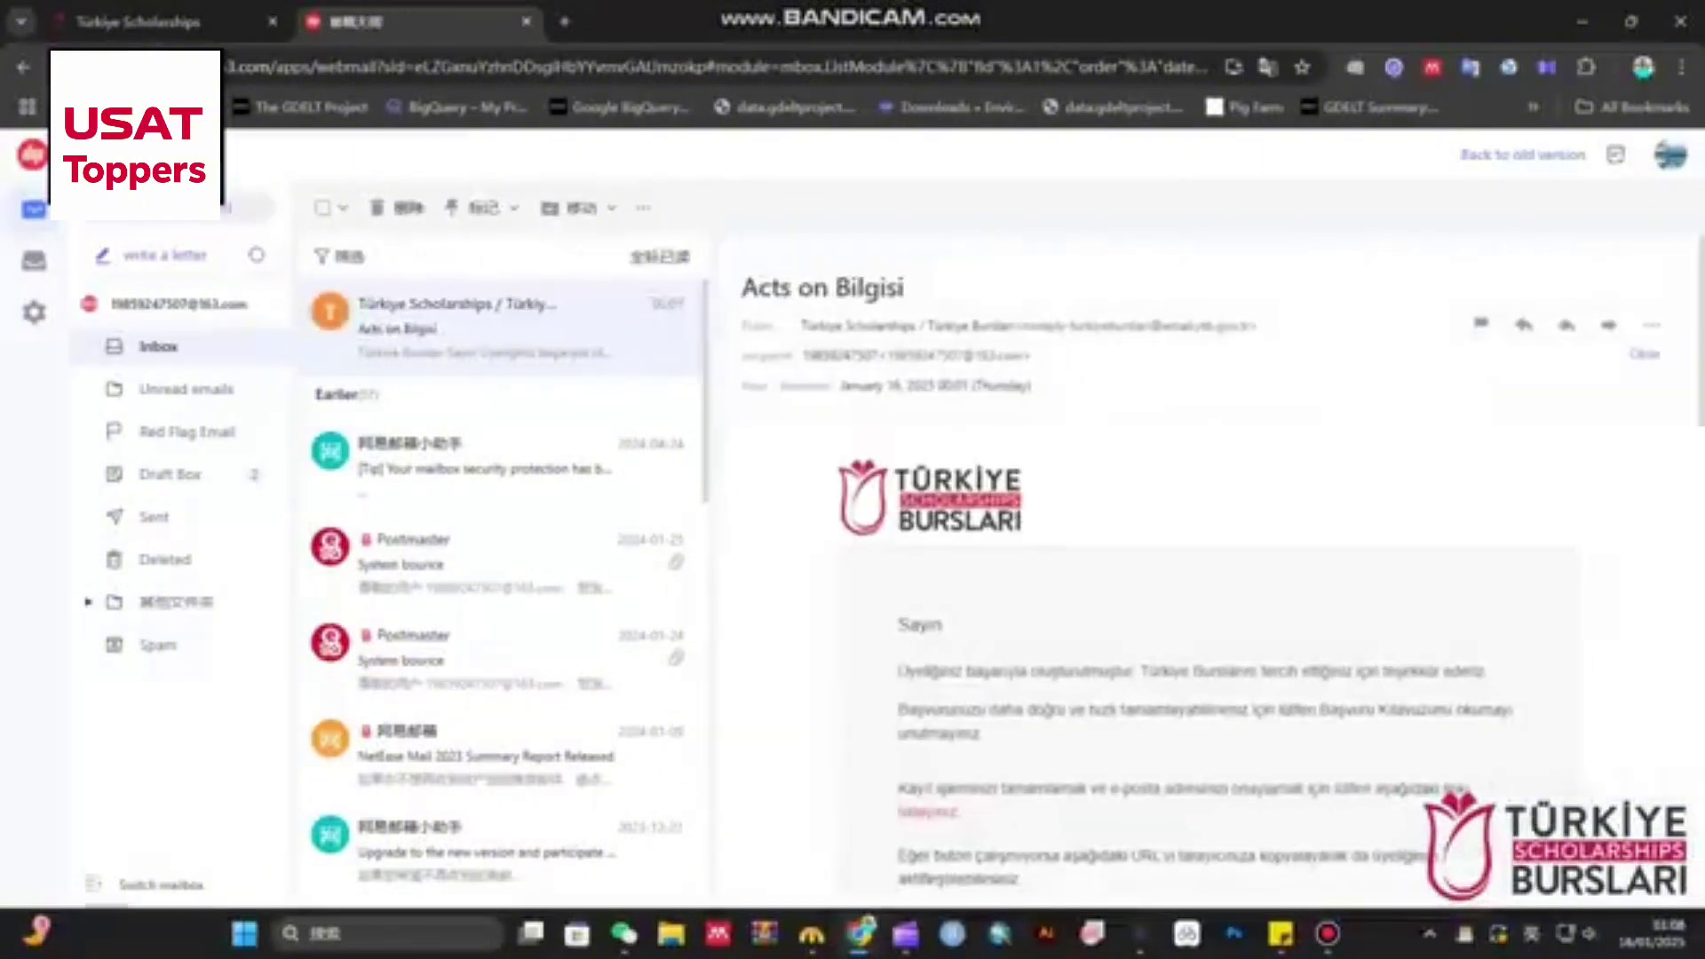
{"action": "scroll", "coordinate": [1202, 578], "scroll_direction": "down", "scroll_amount": 6}
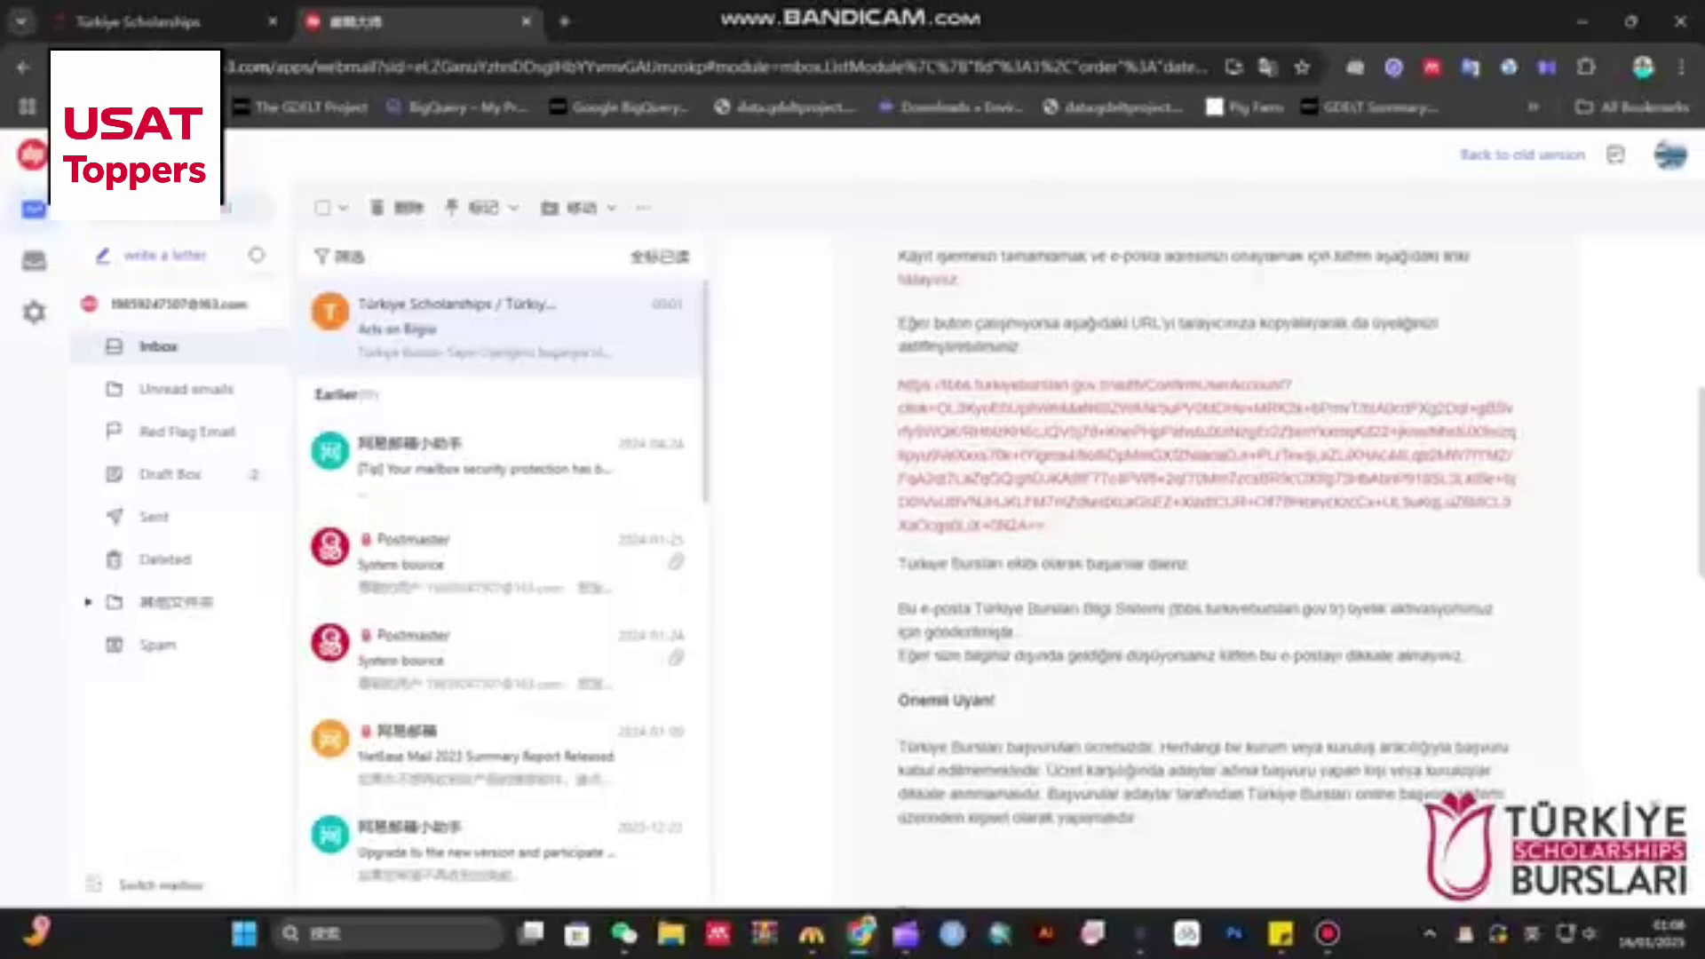
{"action": "left_click_drag", "start_coordinate": [898, 385], "coordinate": [1045, 526]}
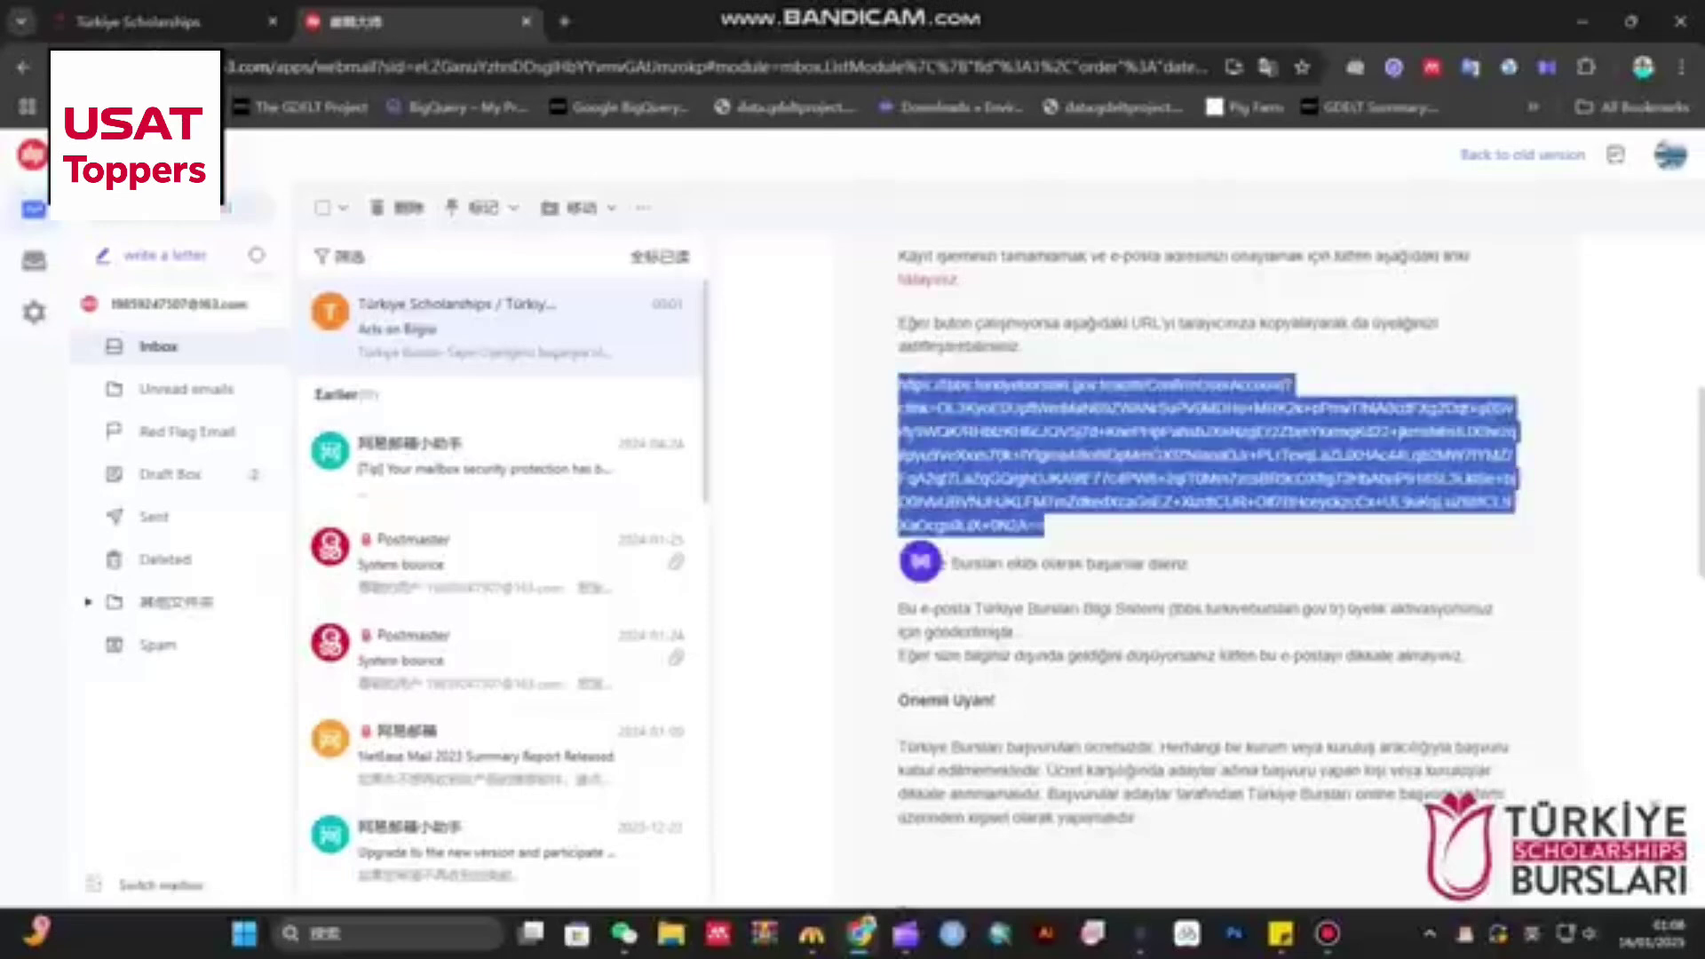
{"action": "right_click", "coordinate": [982, 400]}
{"action": "left_click", "coordinate": [1181, 498]}
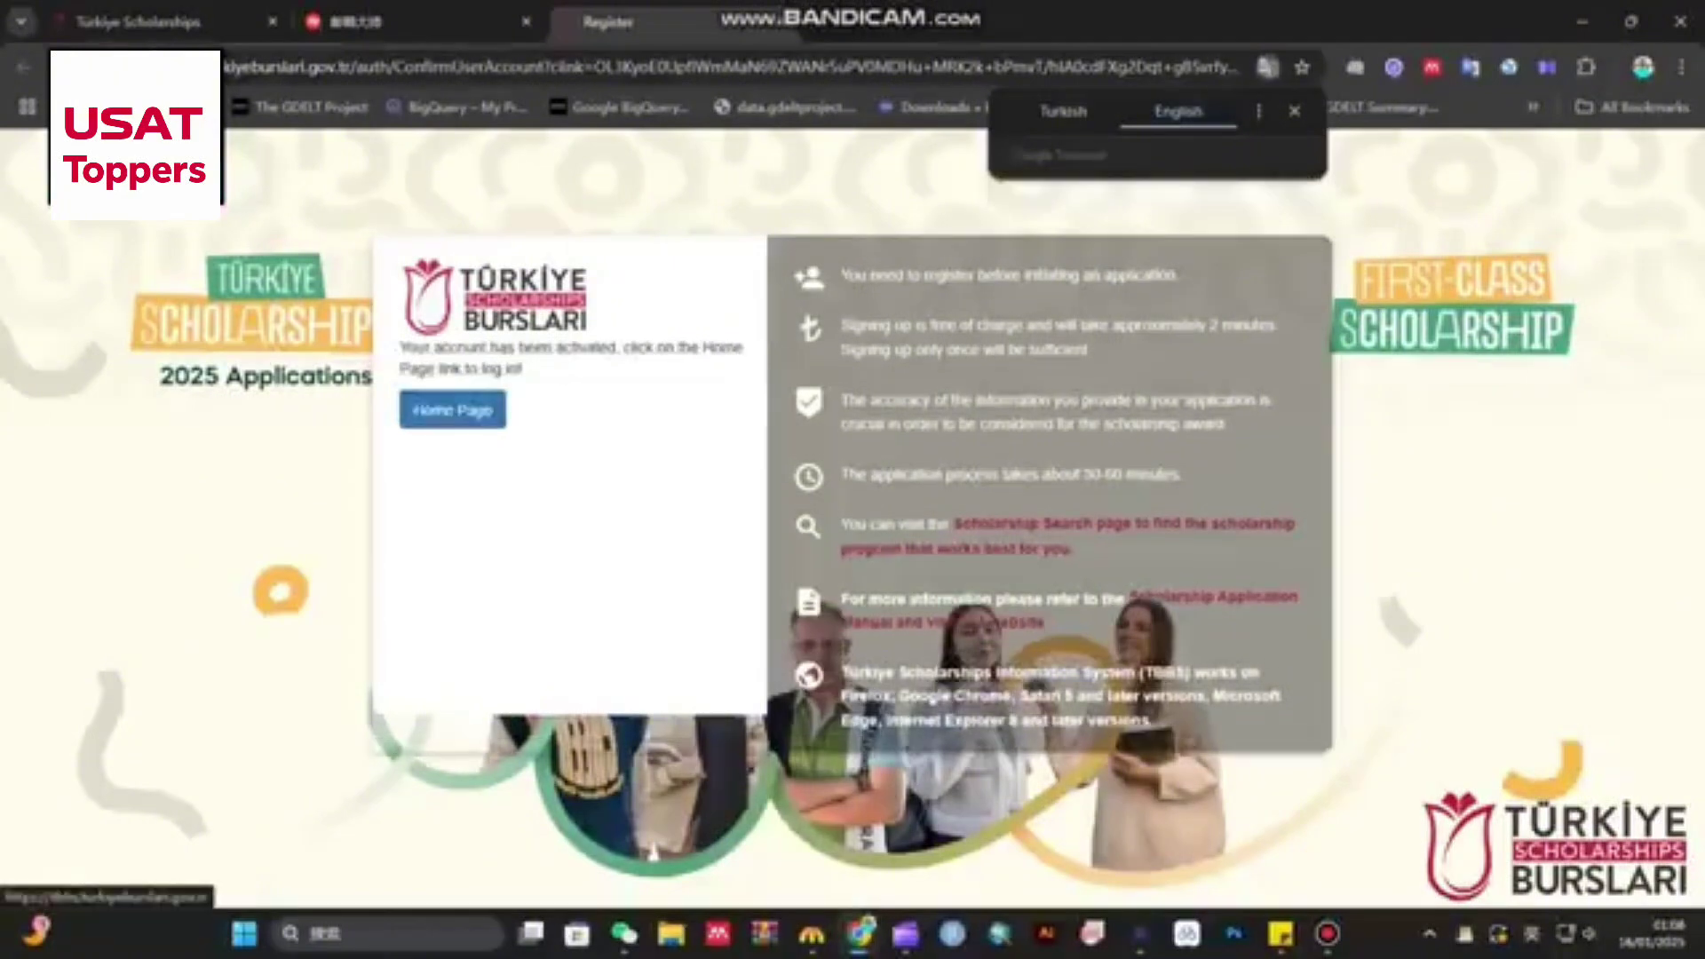
- Go to the TBBS home page and log in with the saved account credentials
{"action": "left_click", "coordinate": [452, 410]}
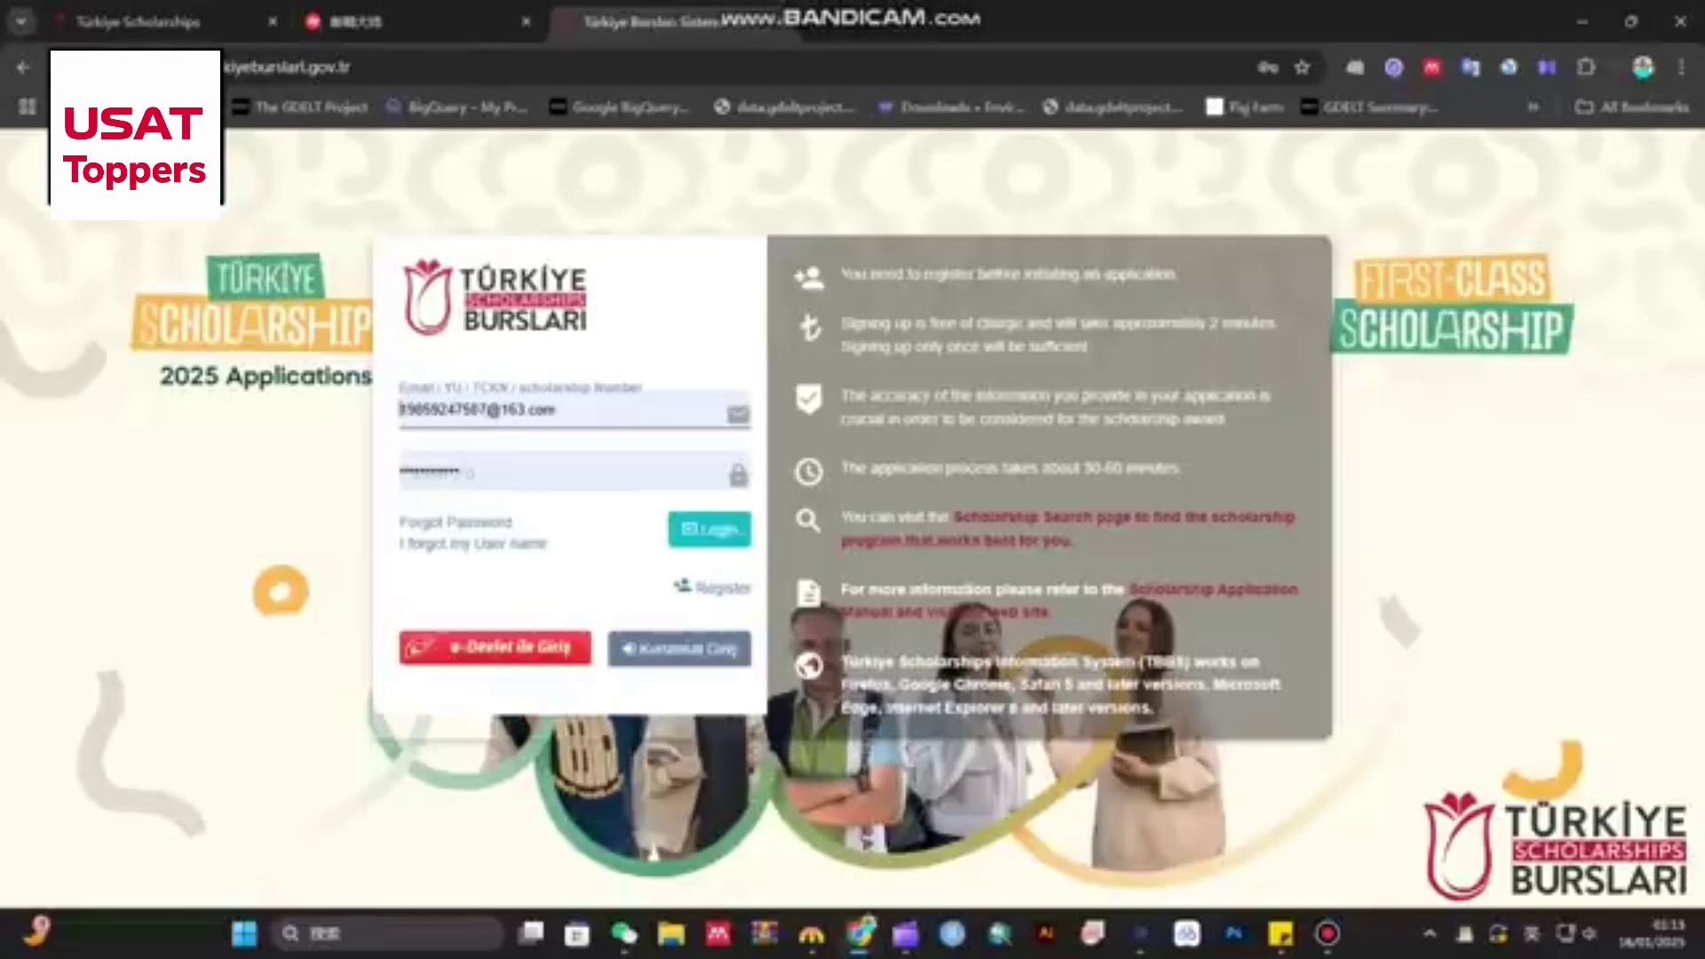
{"action": "left_click", "coordinate": [464, 471]}
{"action": "left_click", "coordinate": [563, 410]}
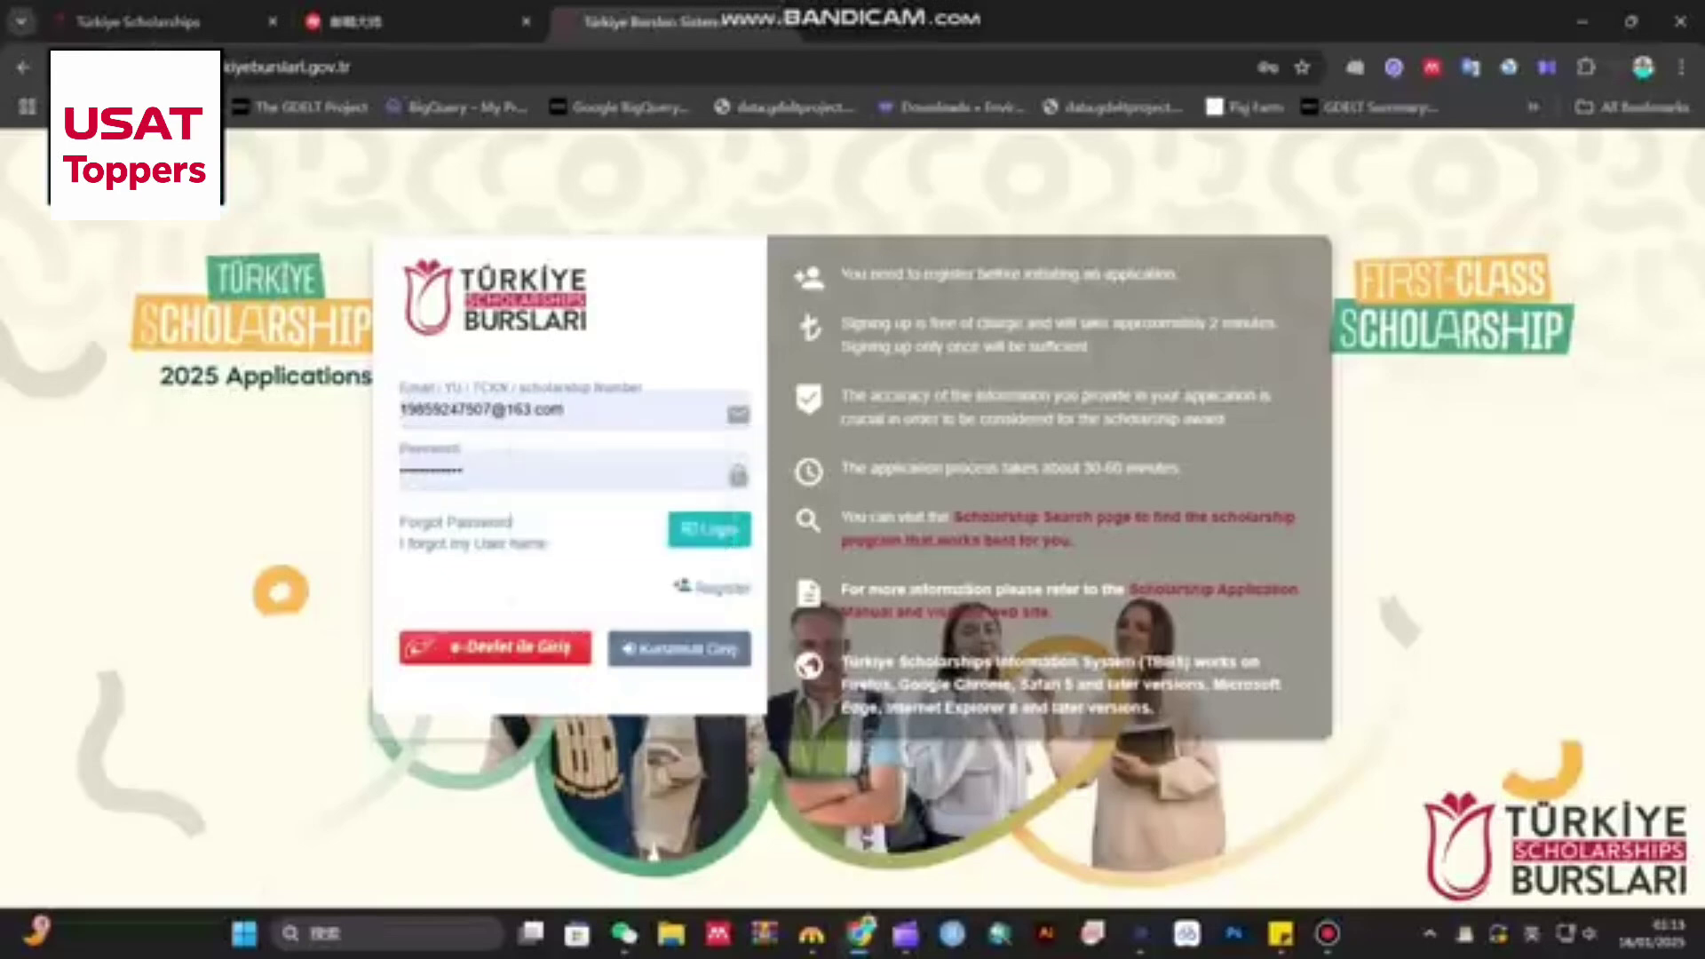
{"action": "key", "text": "Return"}
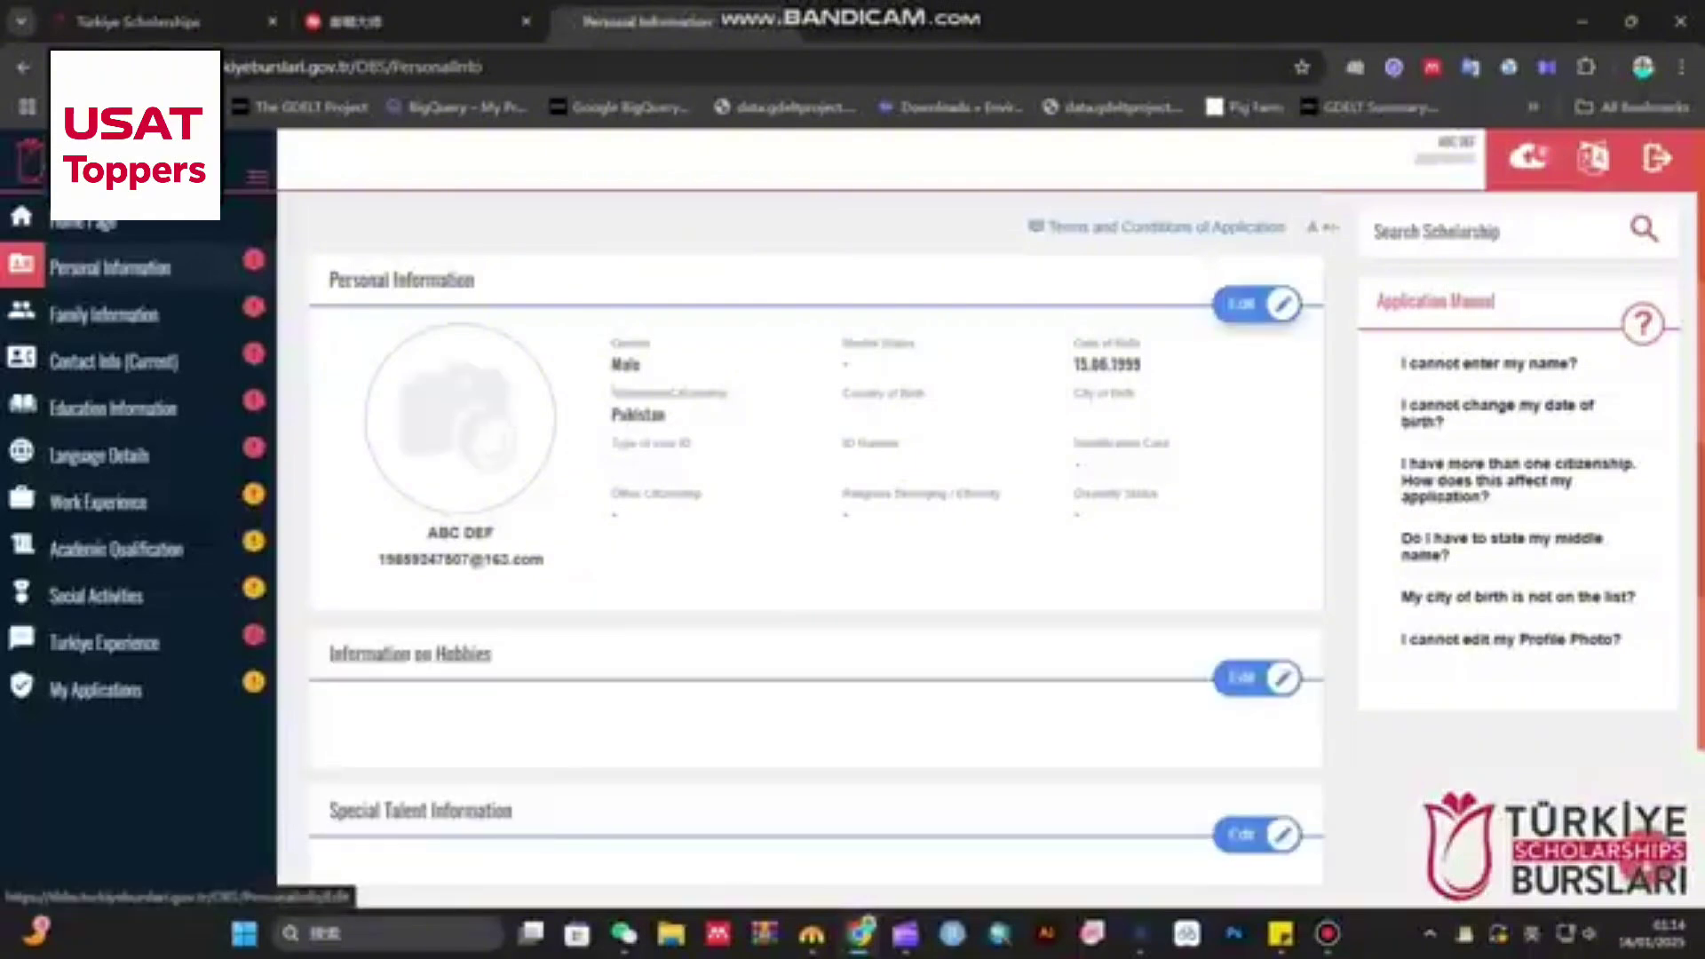
- Upload Weixin image …1210719.jpg as the profile photo and crop it around the face
{"action": "left_click", "coordinate": [1247, 304]}
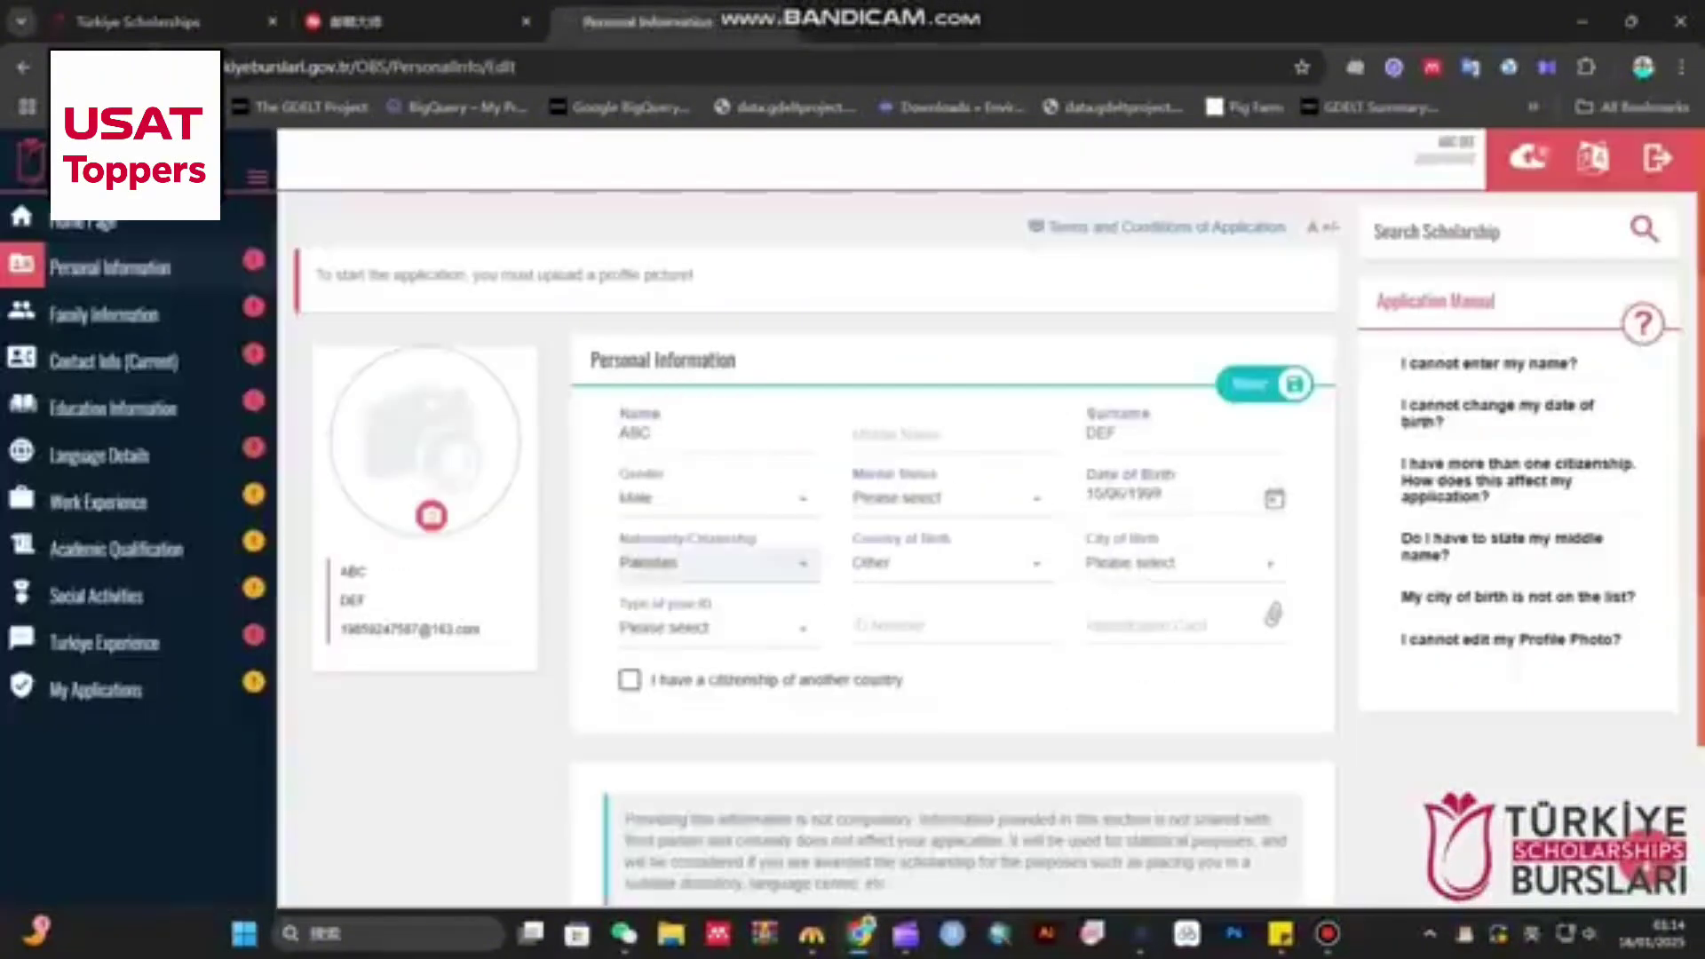
{"action": "left_click", "coordinate": [432, 515]}
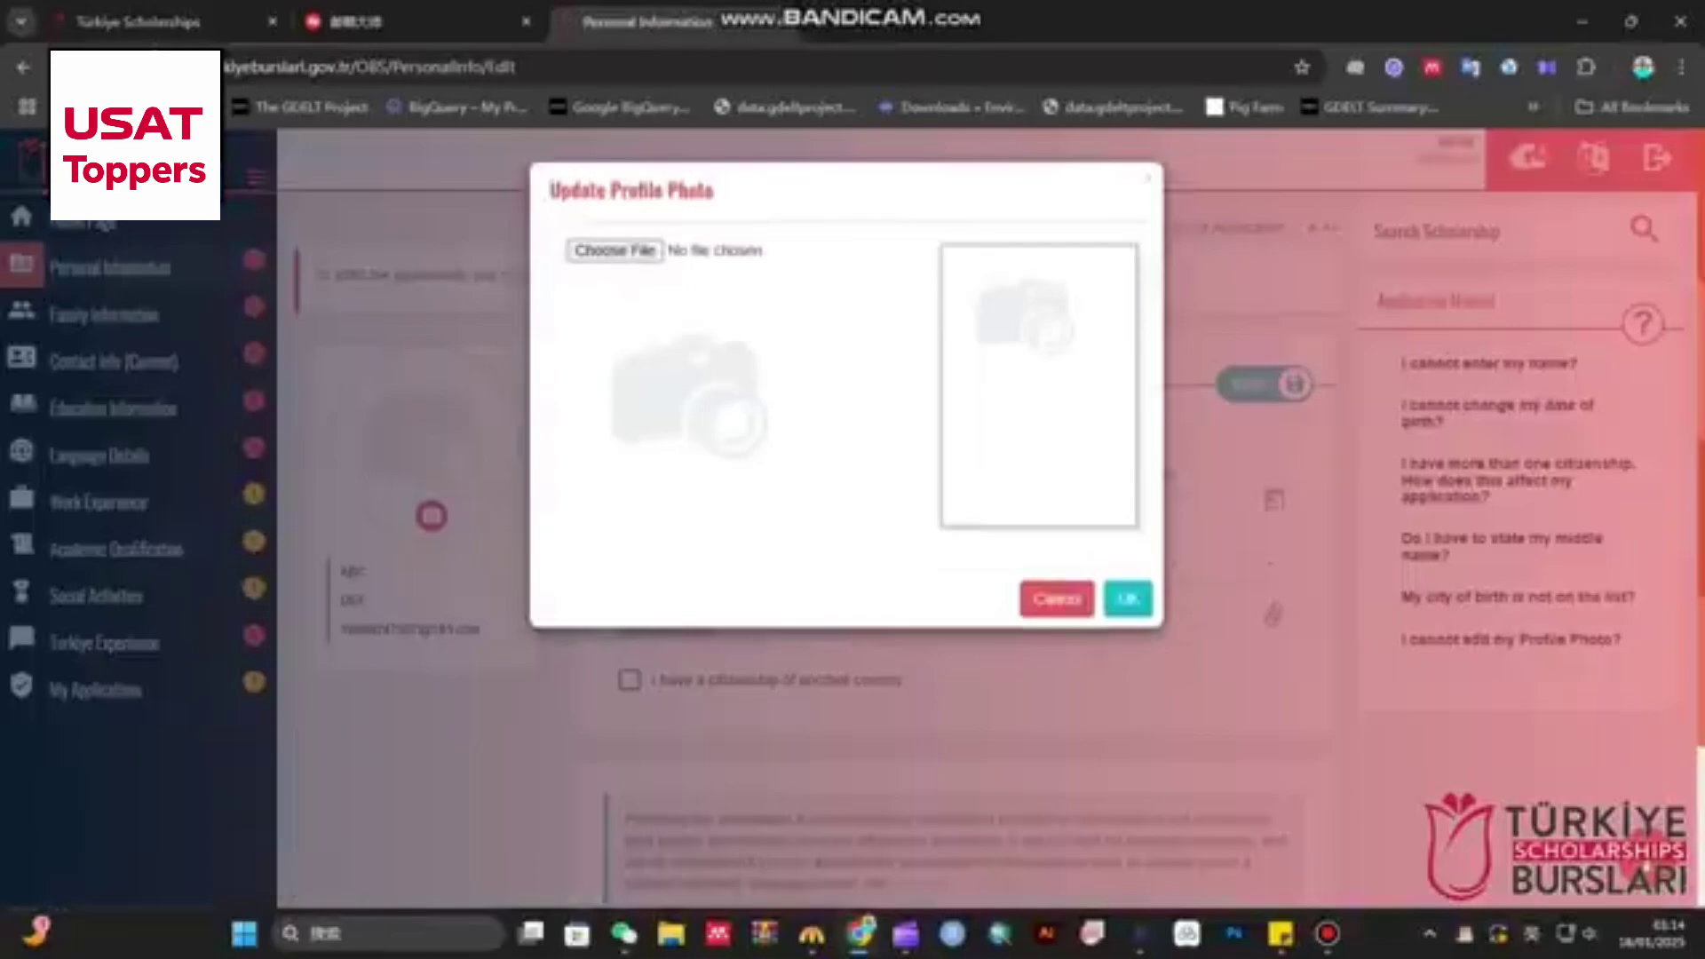
{"action": "left_click", "coordinate": [614, 250]}
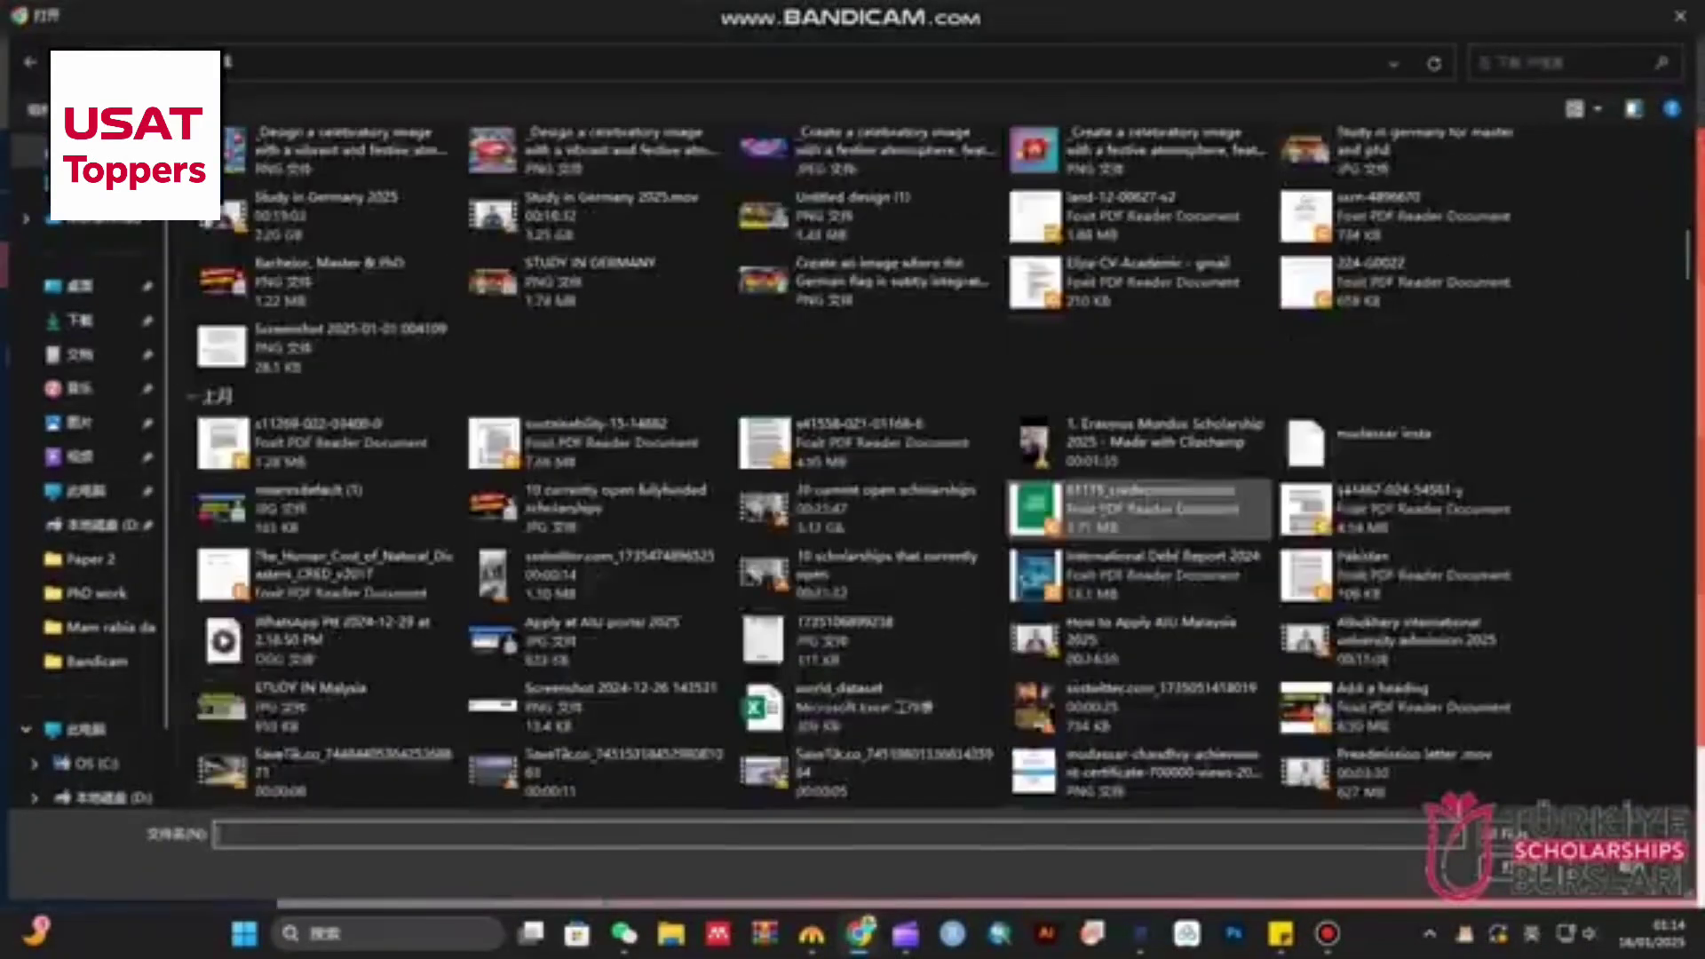
{"action": "scroll", "coordinate": [484, 469], "scroll_direction": "down", "scroll_amount": 15}
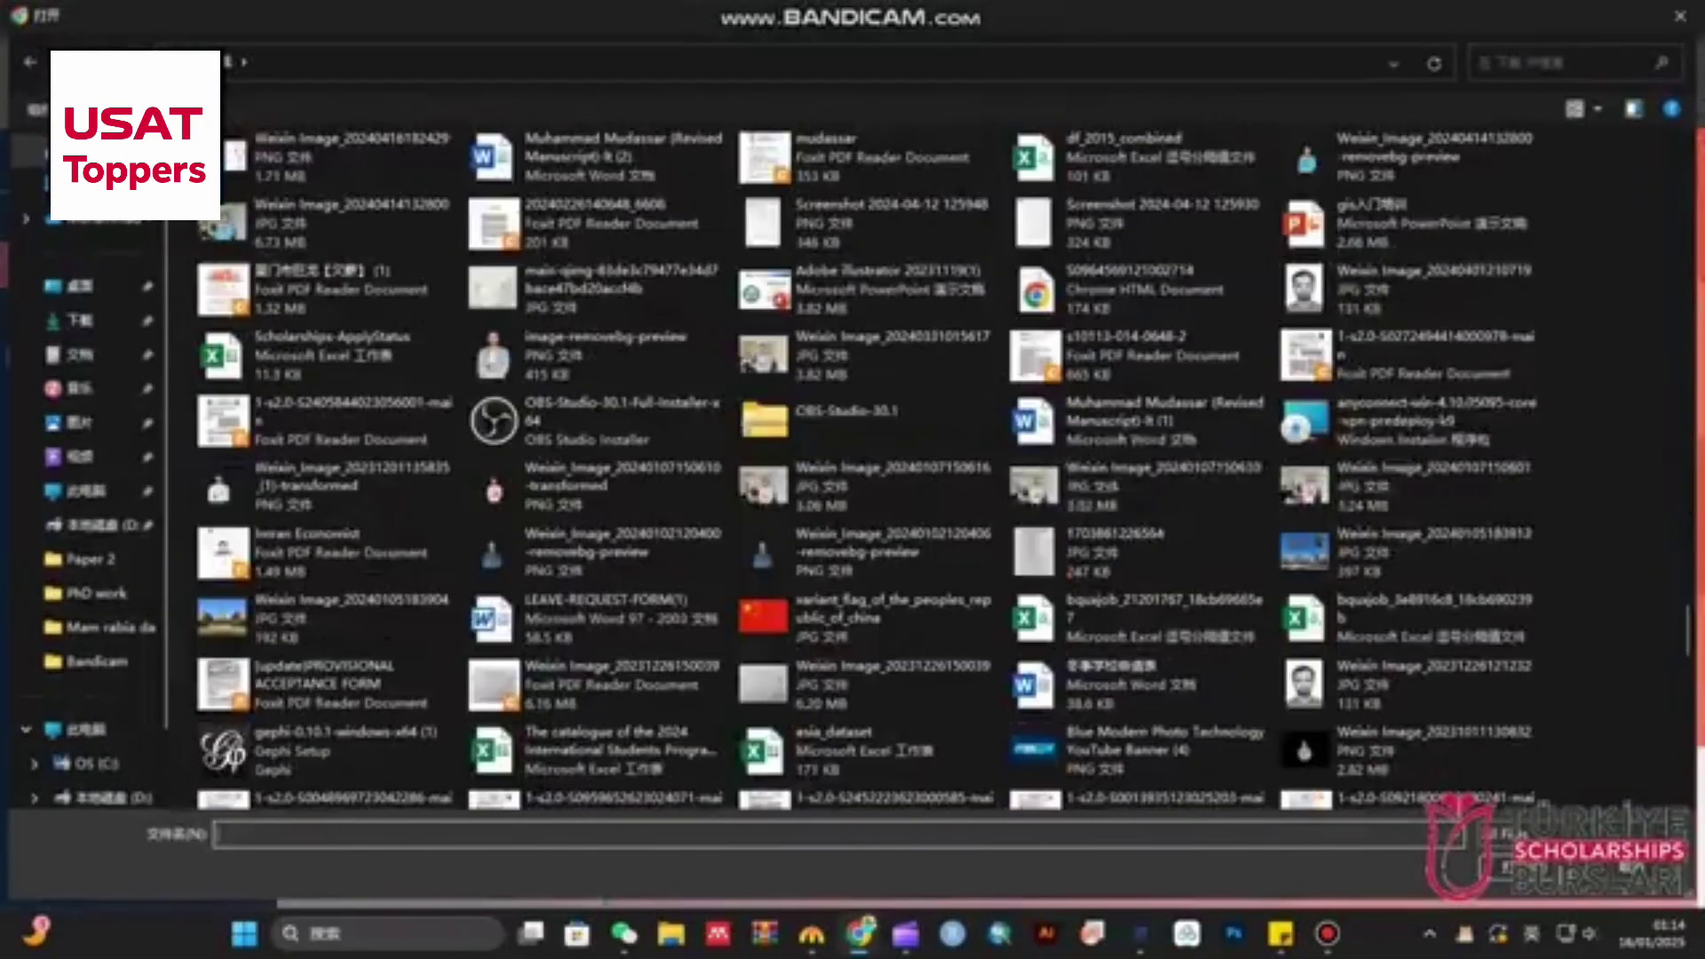
{"action": "double_click", "coordinate": [1403, 289]}
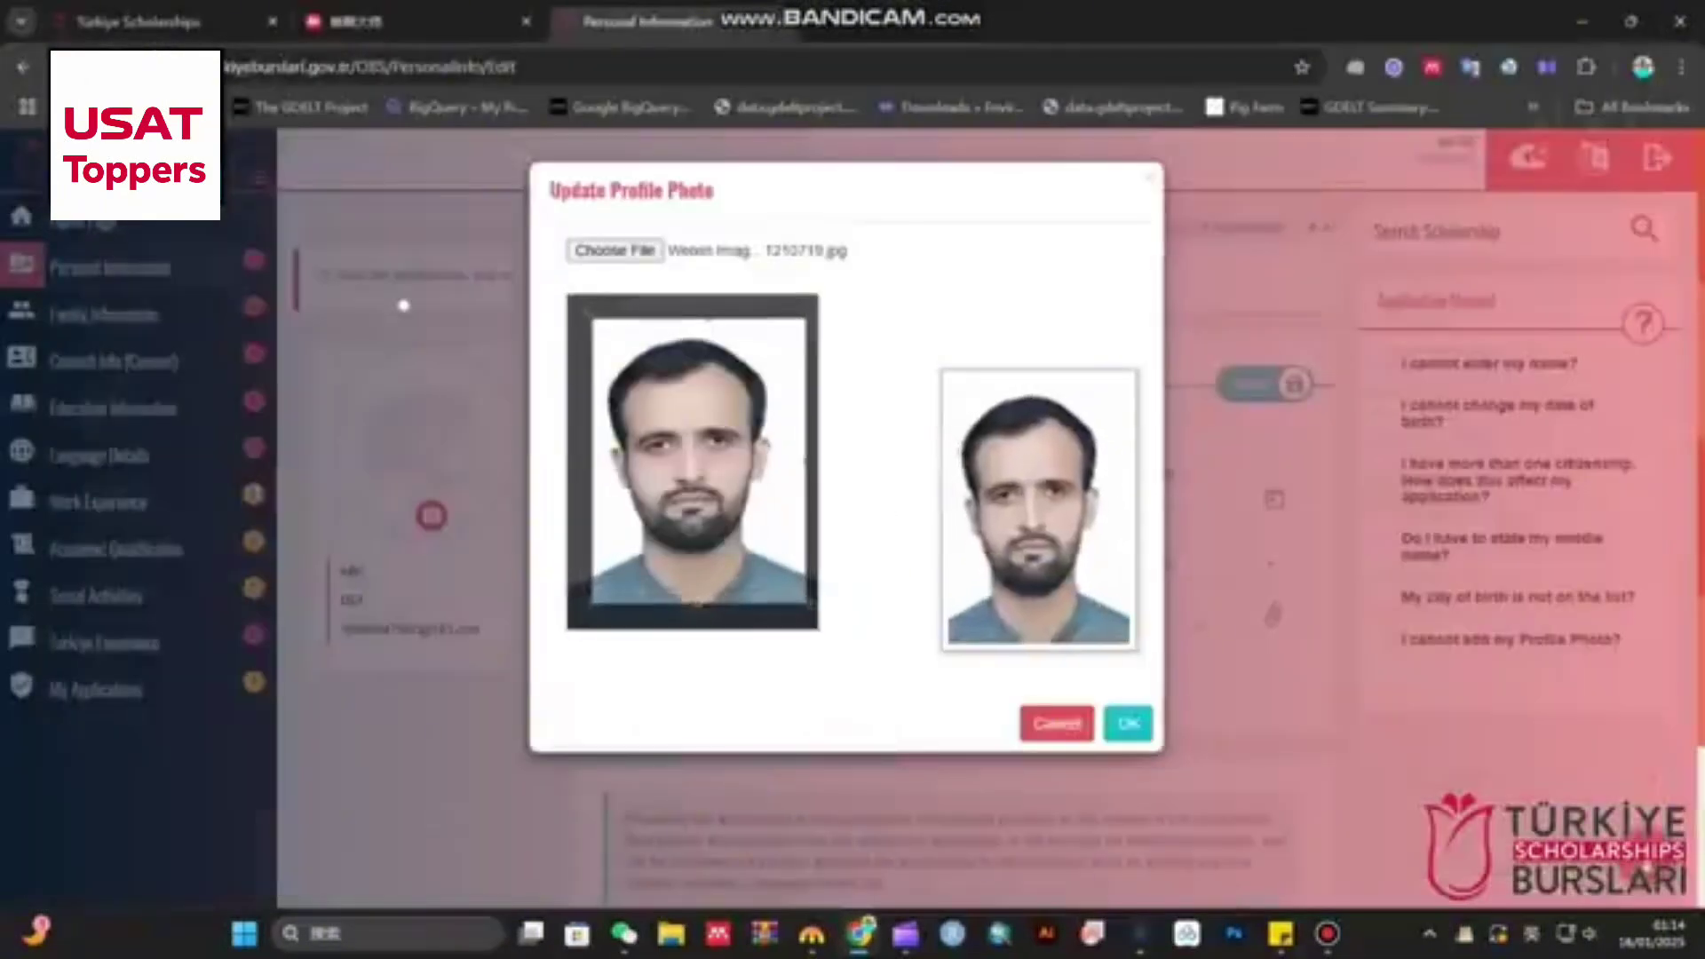
{"action": "left_click_drag", "start_coordinate": [692, 460], "coordinate": [684, 469]}
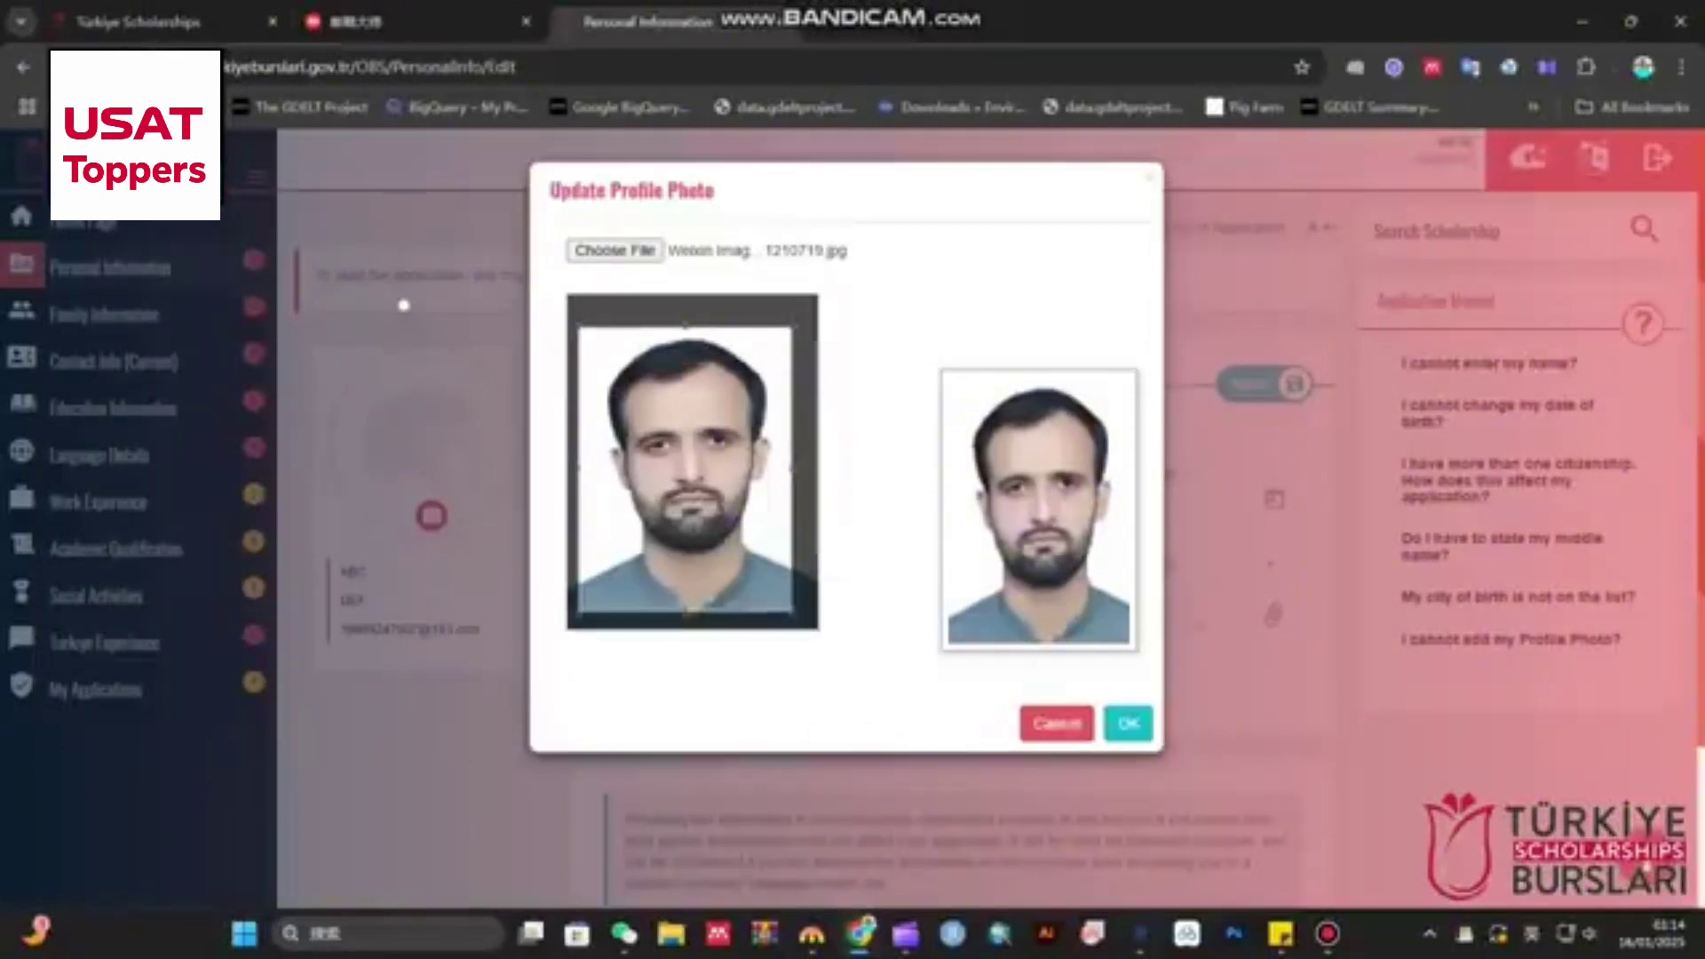
{"action": "left_click", "coordinate": [1129, 724]}
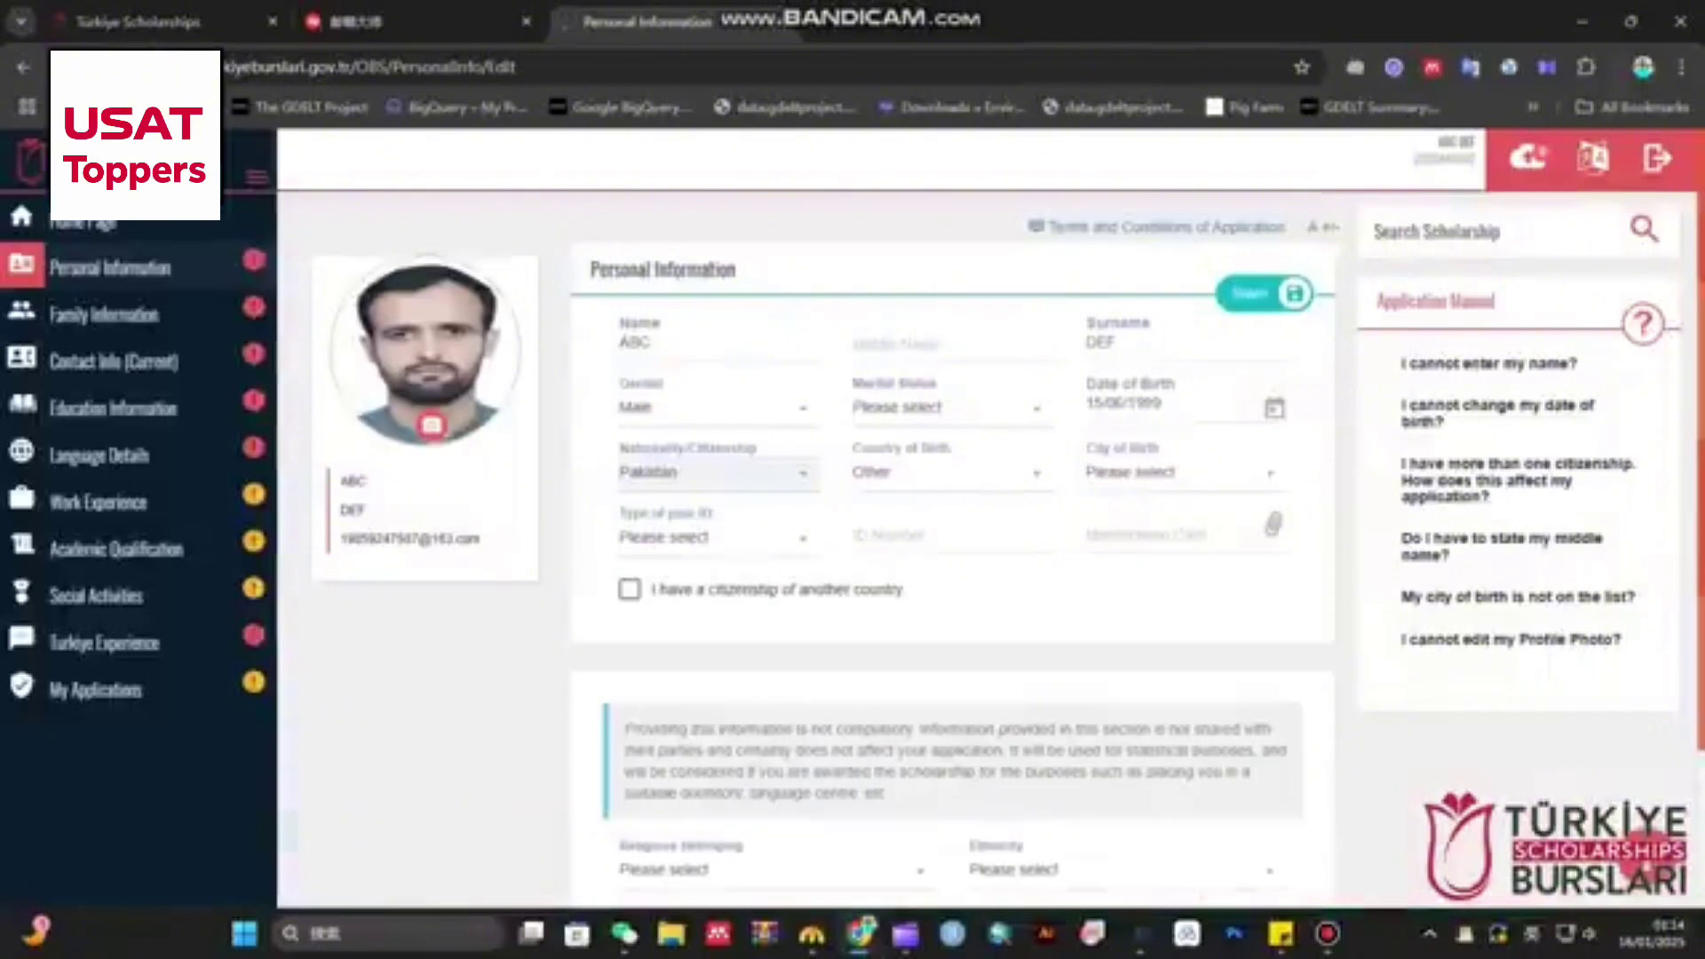
- Set marital status to Single and country of birth to Pakistan
{"action": "left_click", "coordinate": [941, 407]}
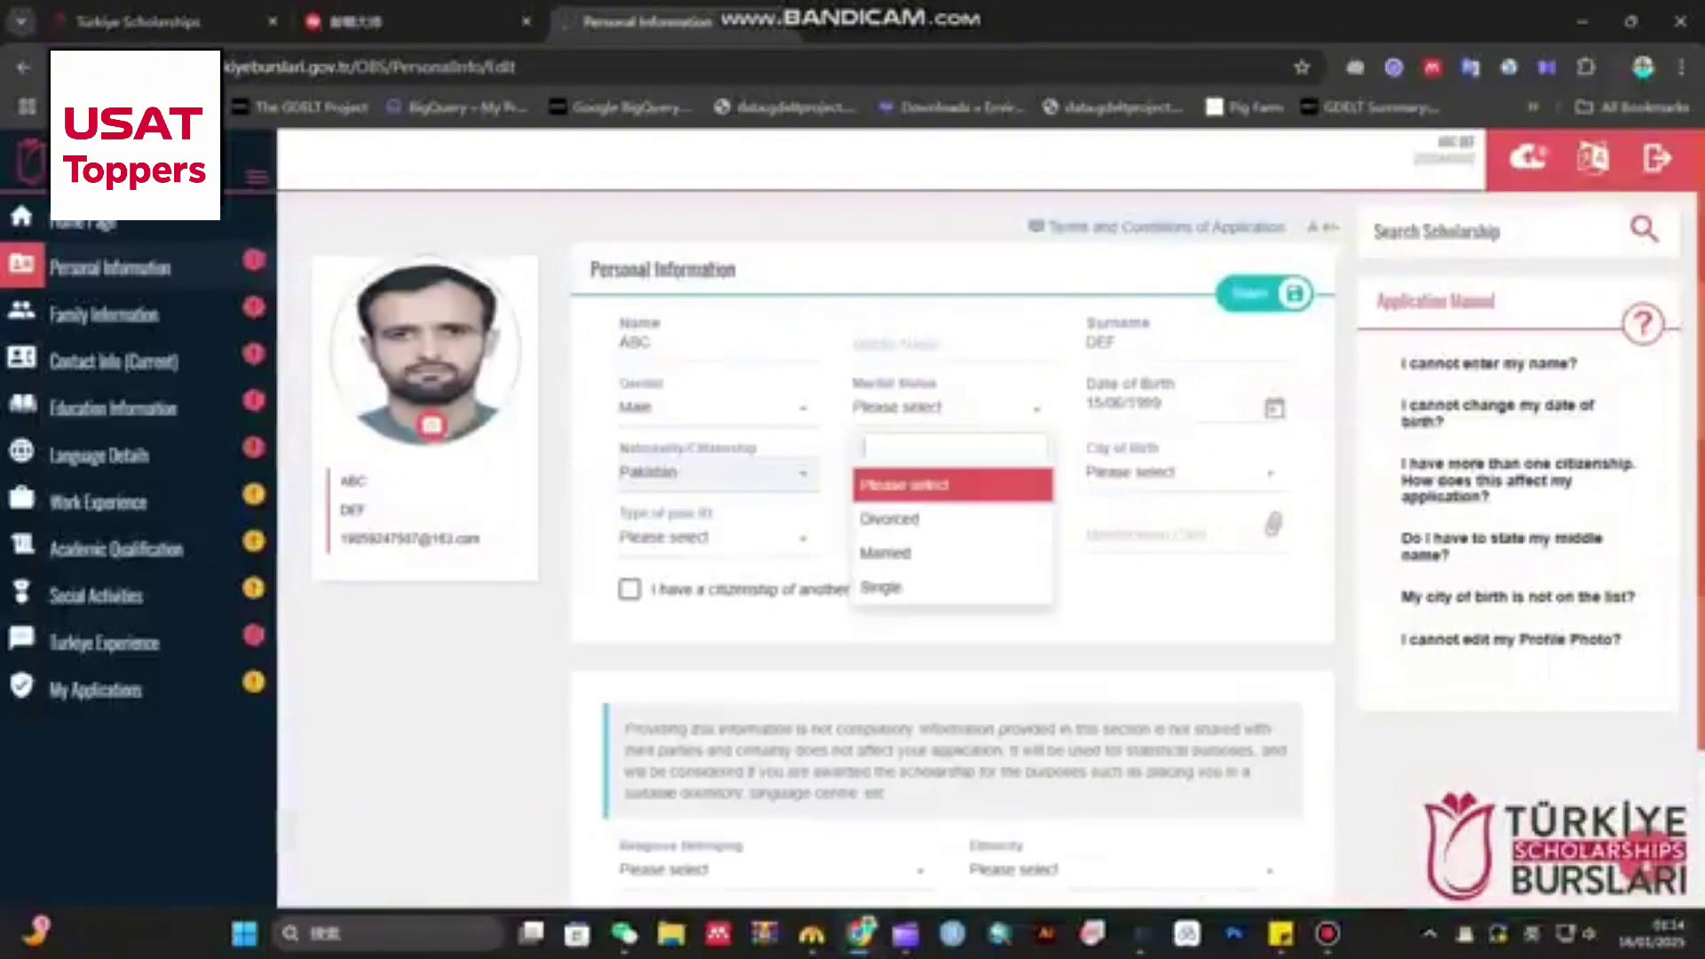
{"action": "left_click", "coordinate": [924, 587]}
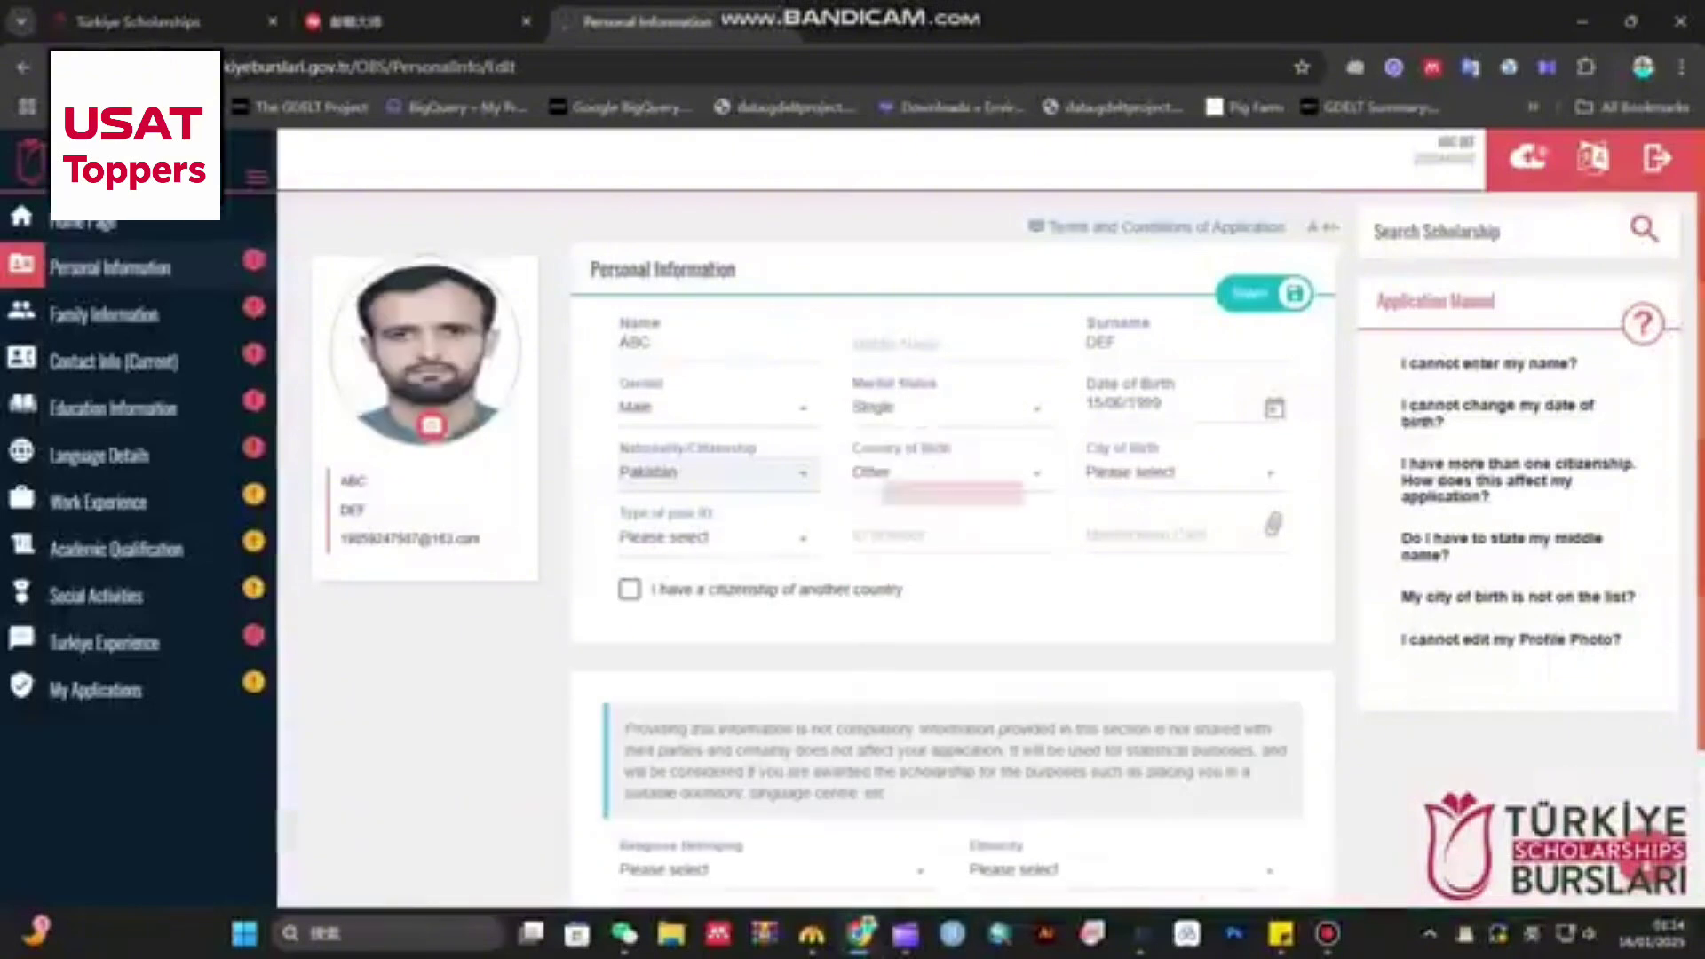
{"action": "left_click", "coordinate": [946, 471]}
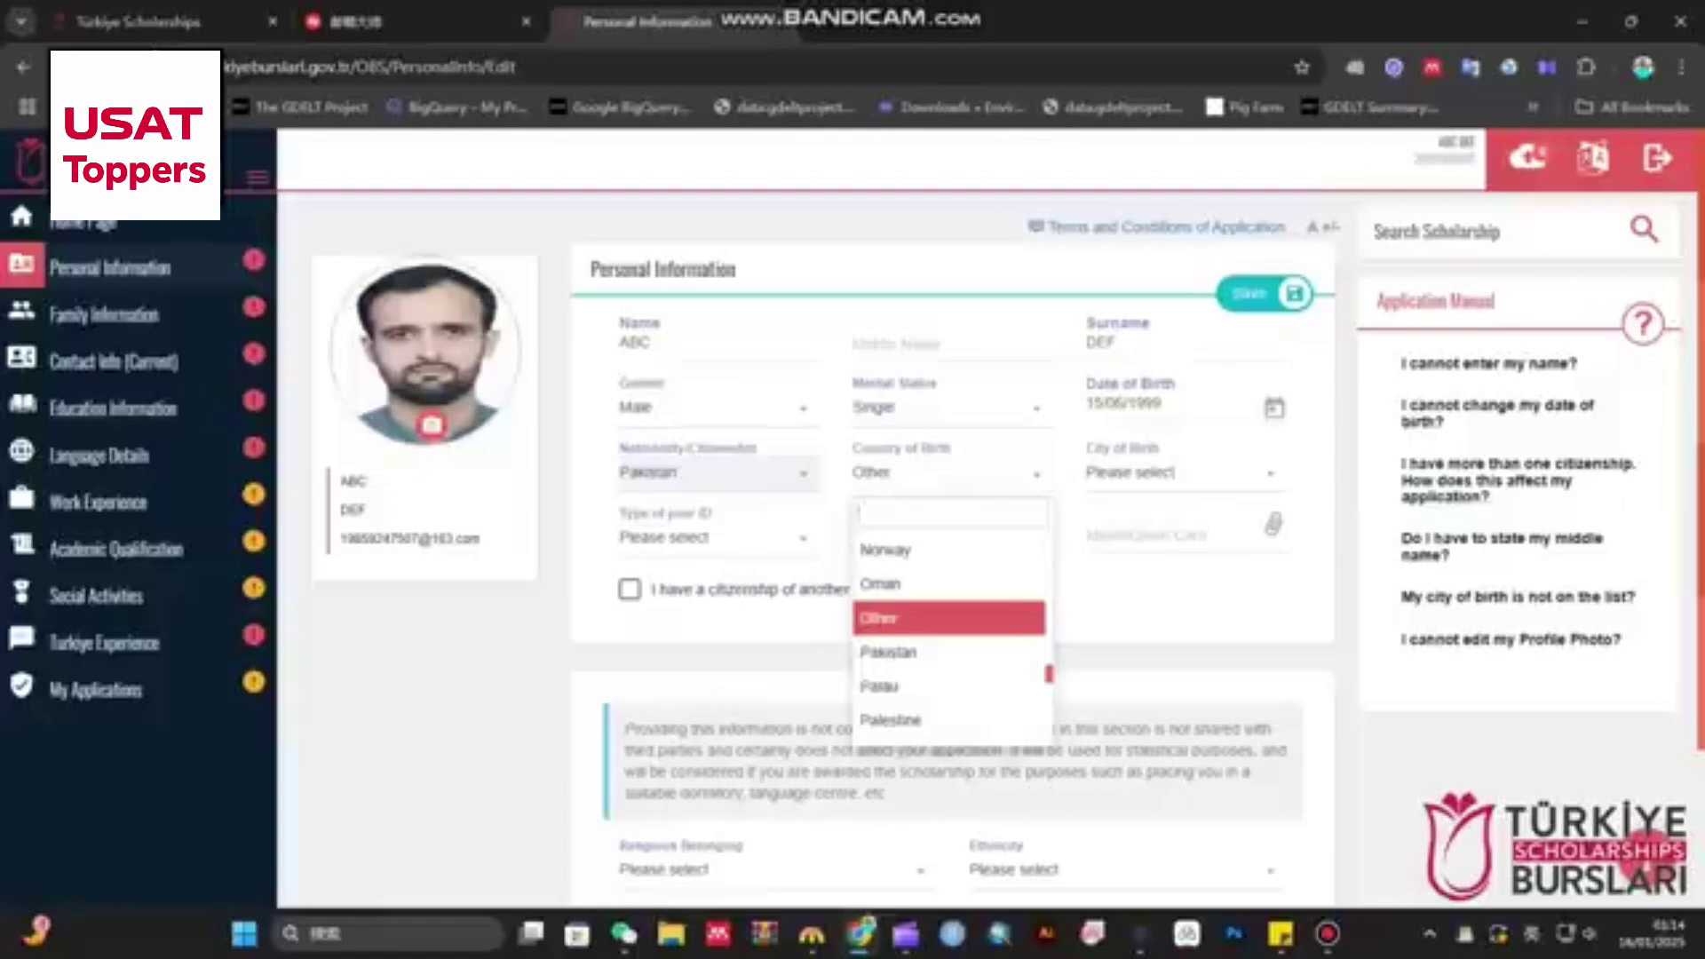
{"action": "left_click", "coordinate": [946, 472]}
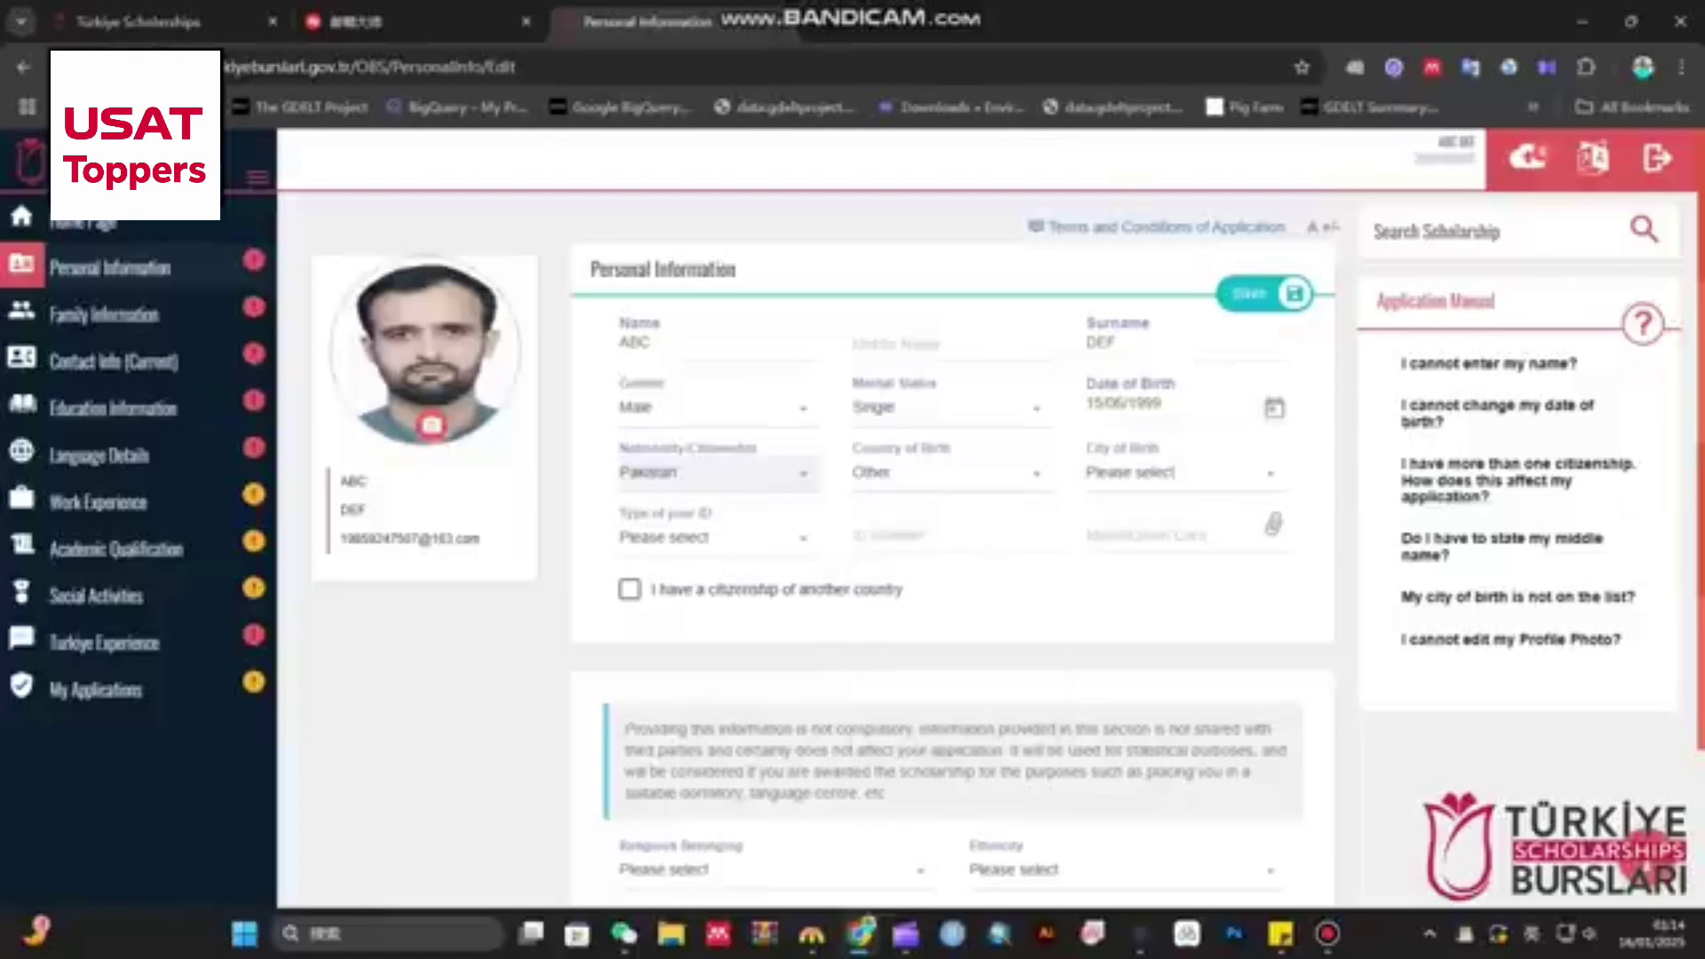
{"action": "left_click", "coordinate": [946, 472]}
{"action": "type", "text": "pak"}
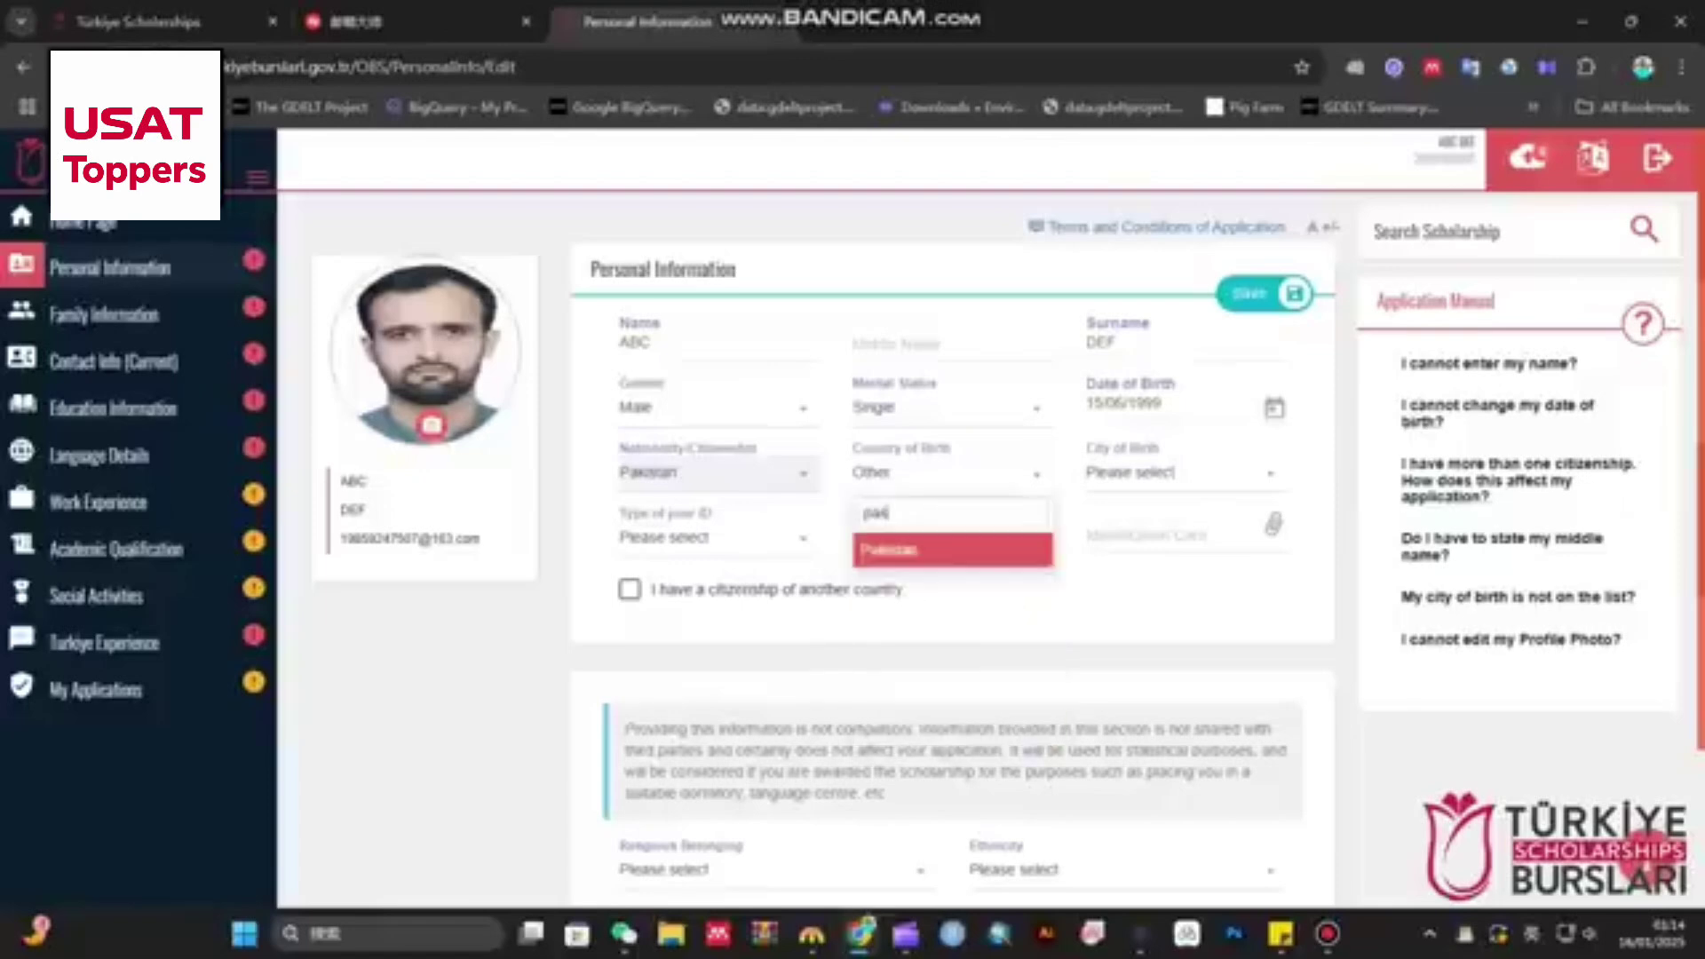
{"action": "key", "text": "Return"}
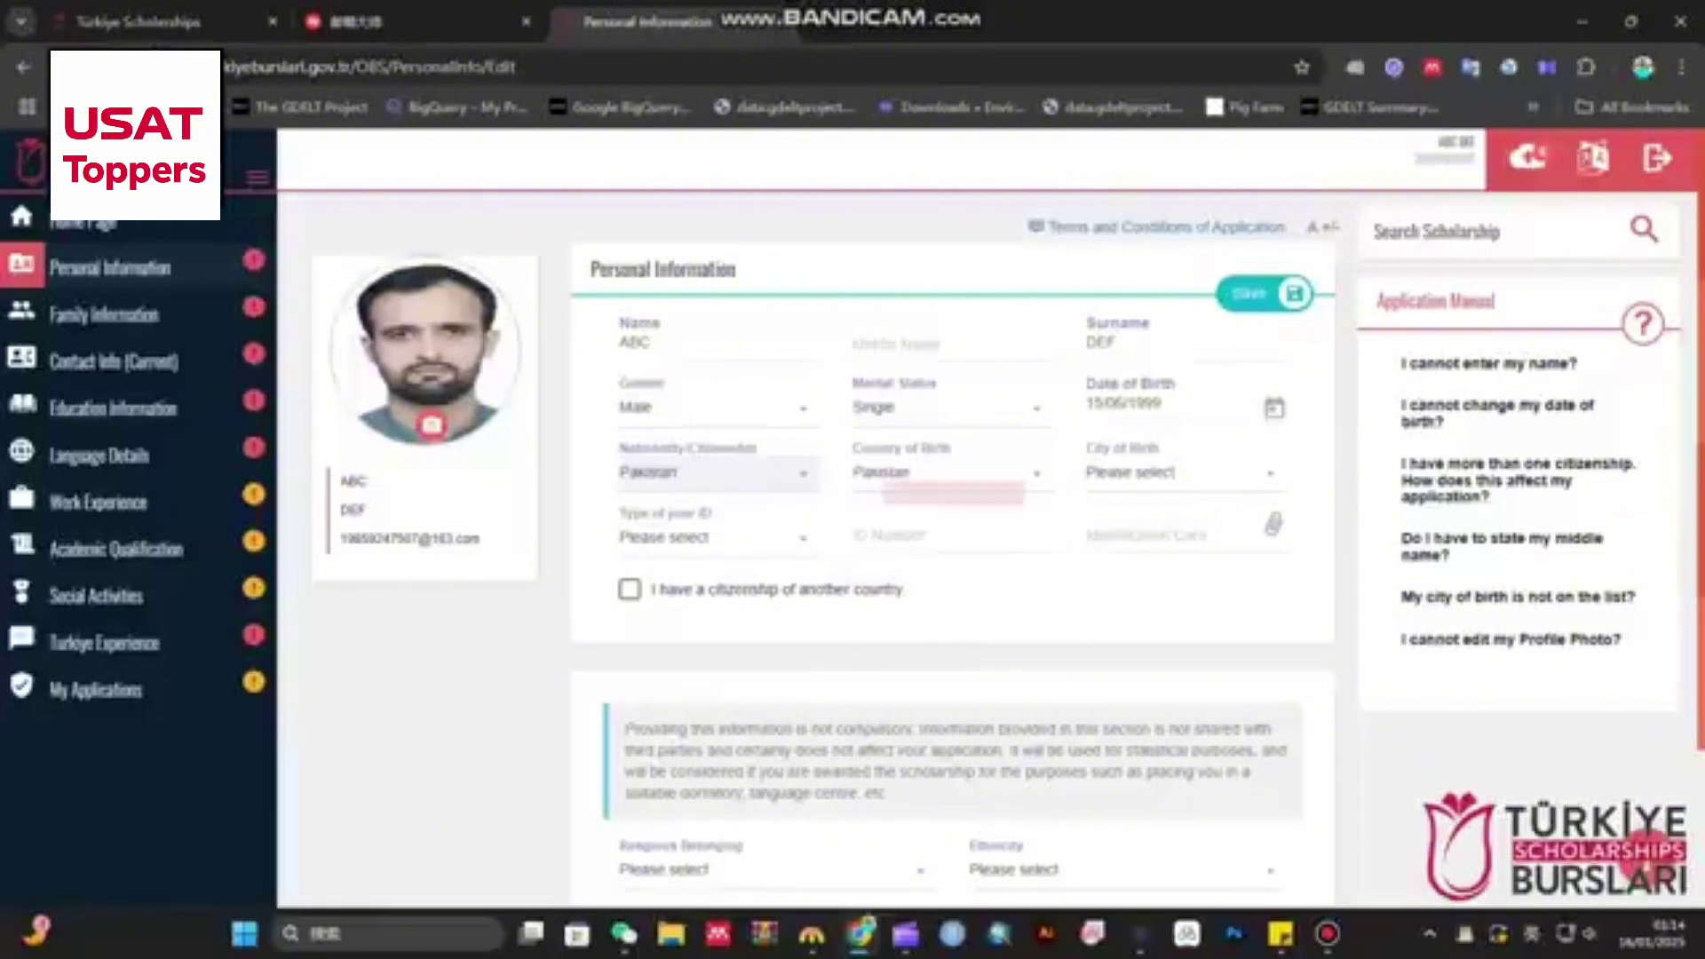
- Set city of birth to Lahore and ID type to Passport
{"action": "left_click", "coordinate": [1181, 472]}
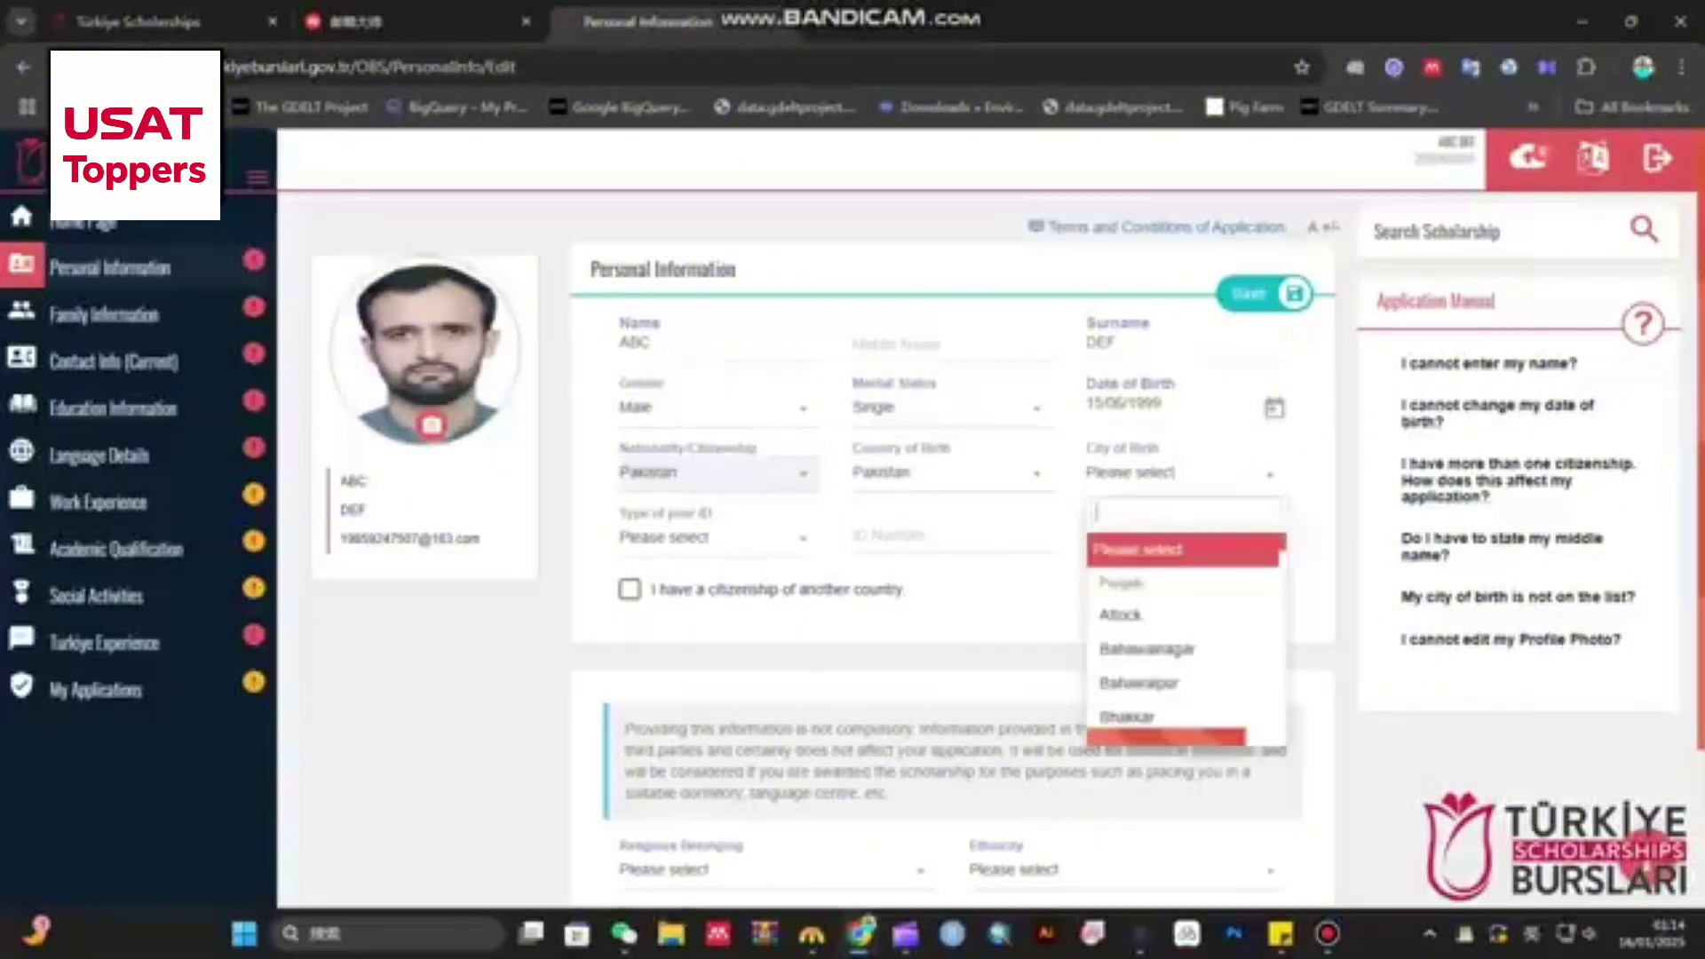
{"action": "type", "text": "laho"}
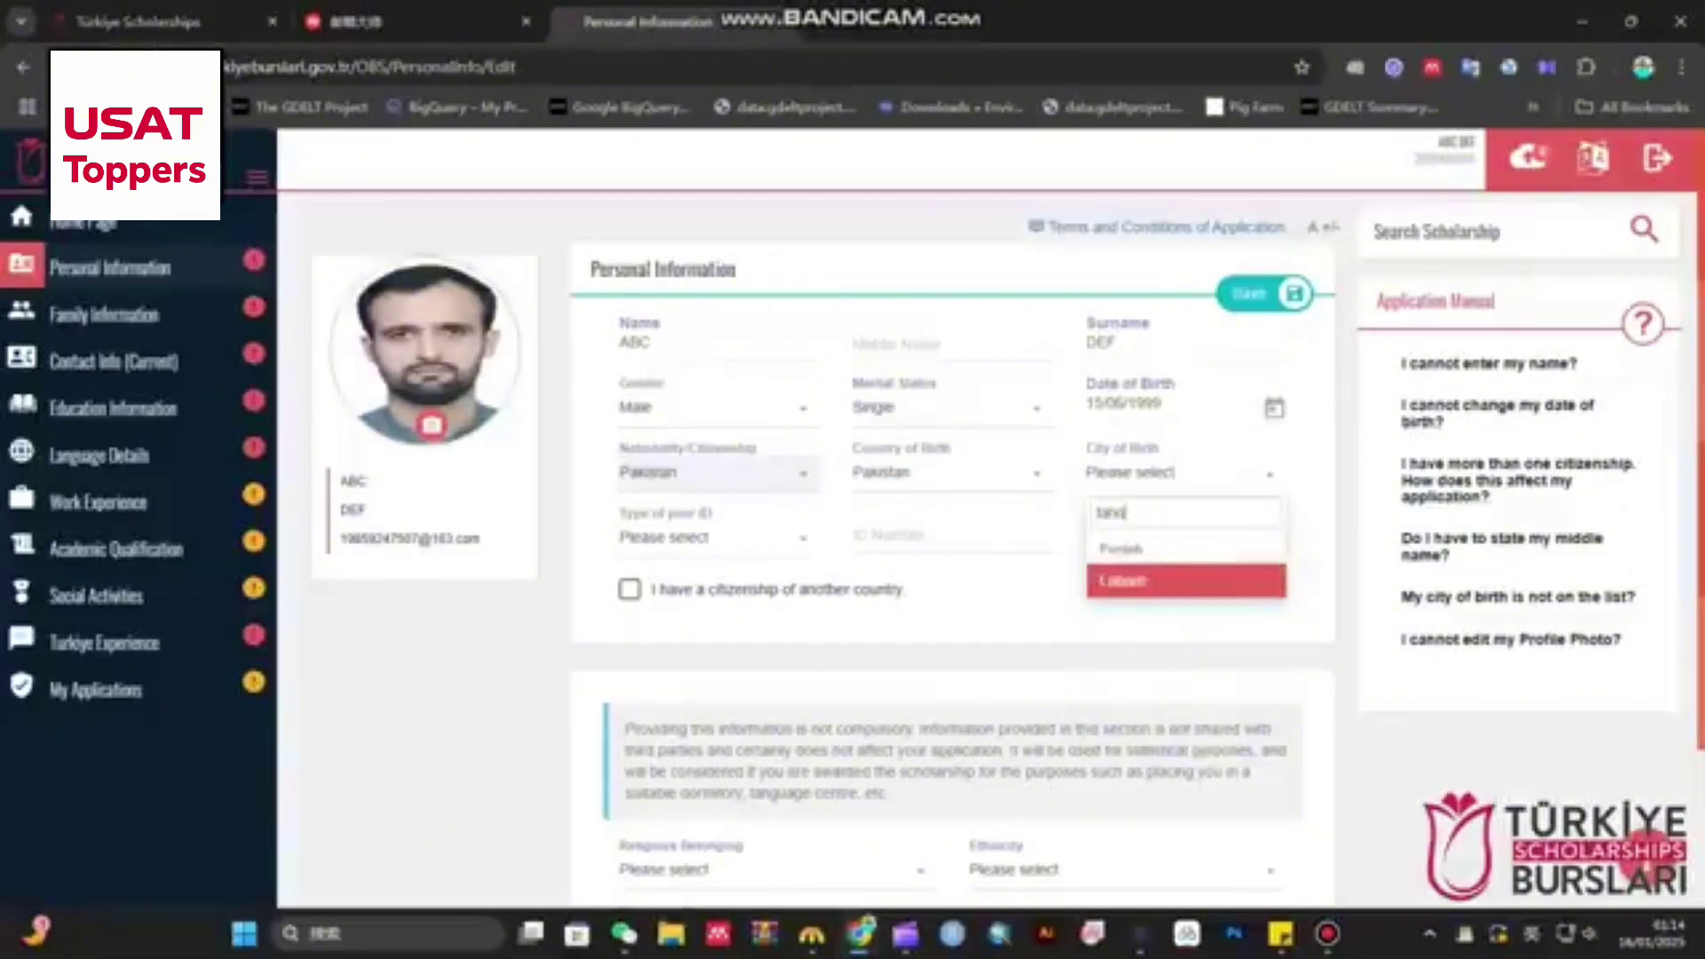
{"action": "key", "text": "Return"}
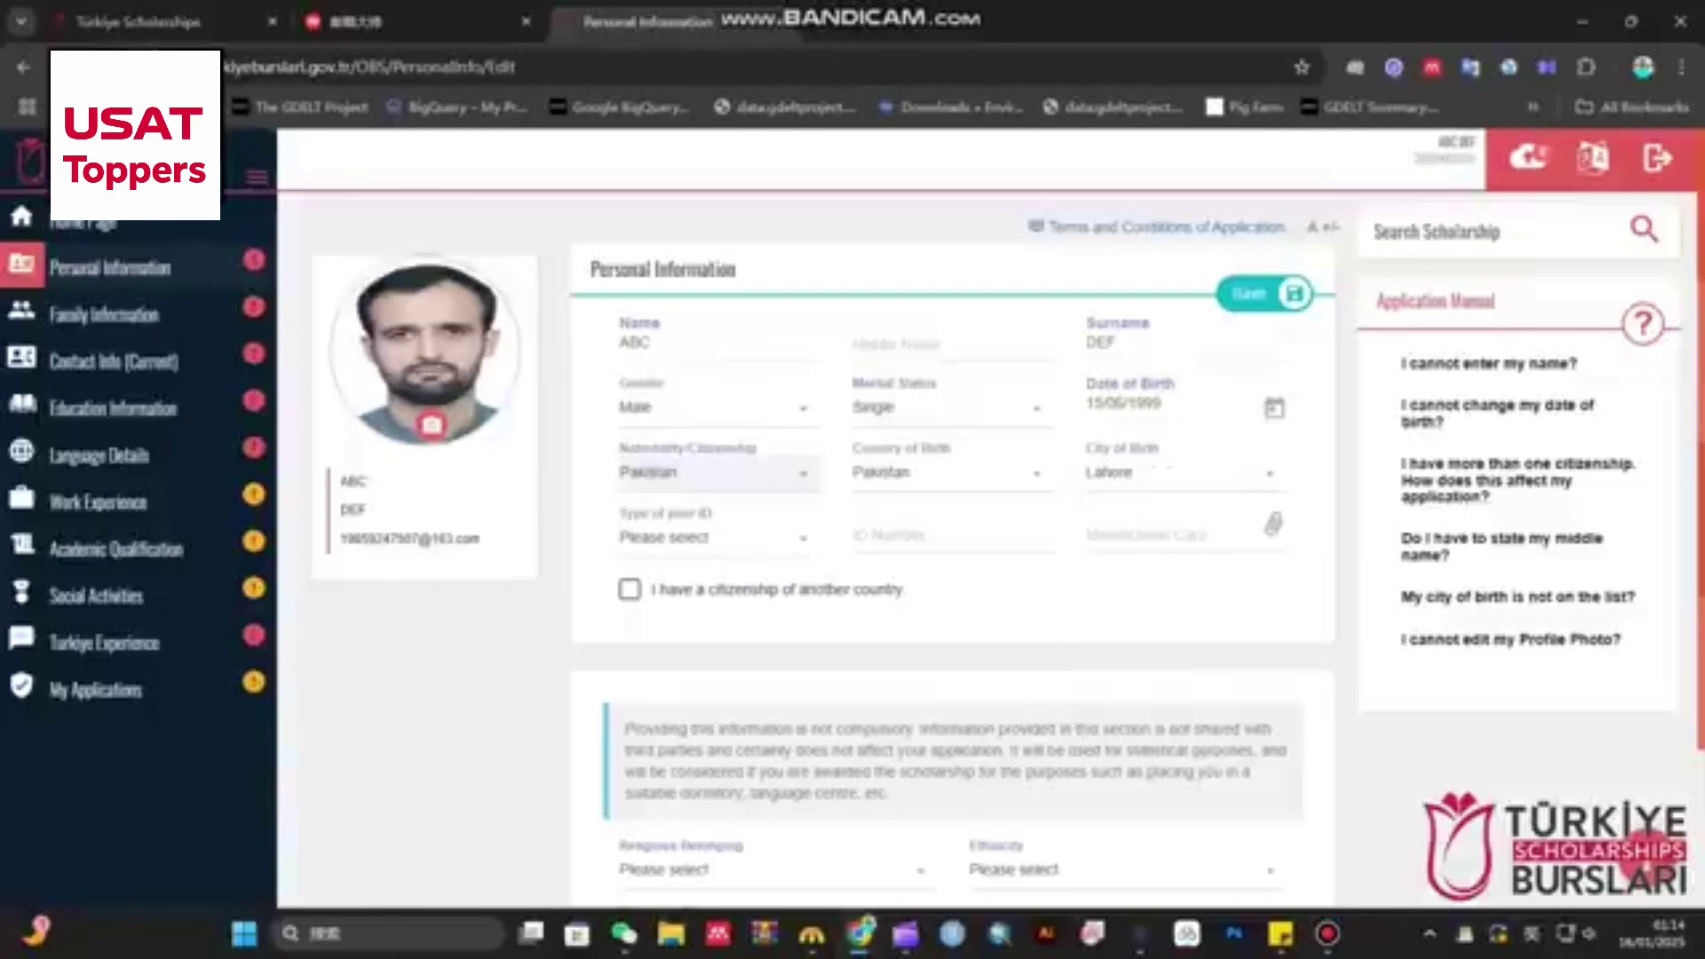
{"action": "left_click", "coordinate": [715, 537]}
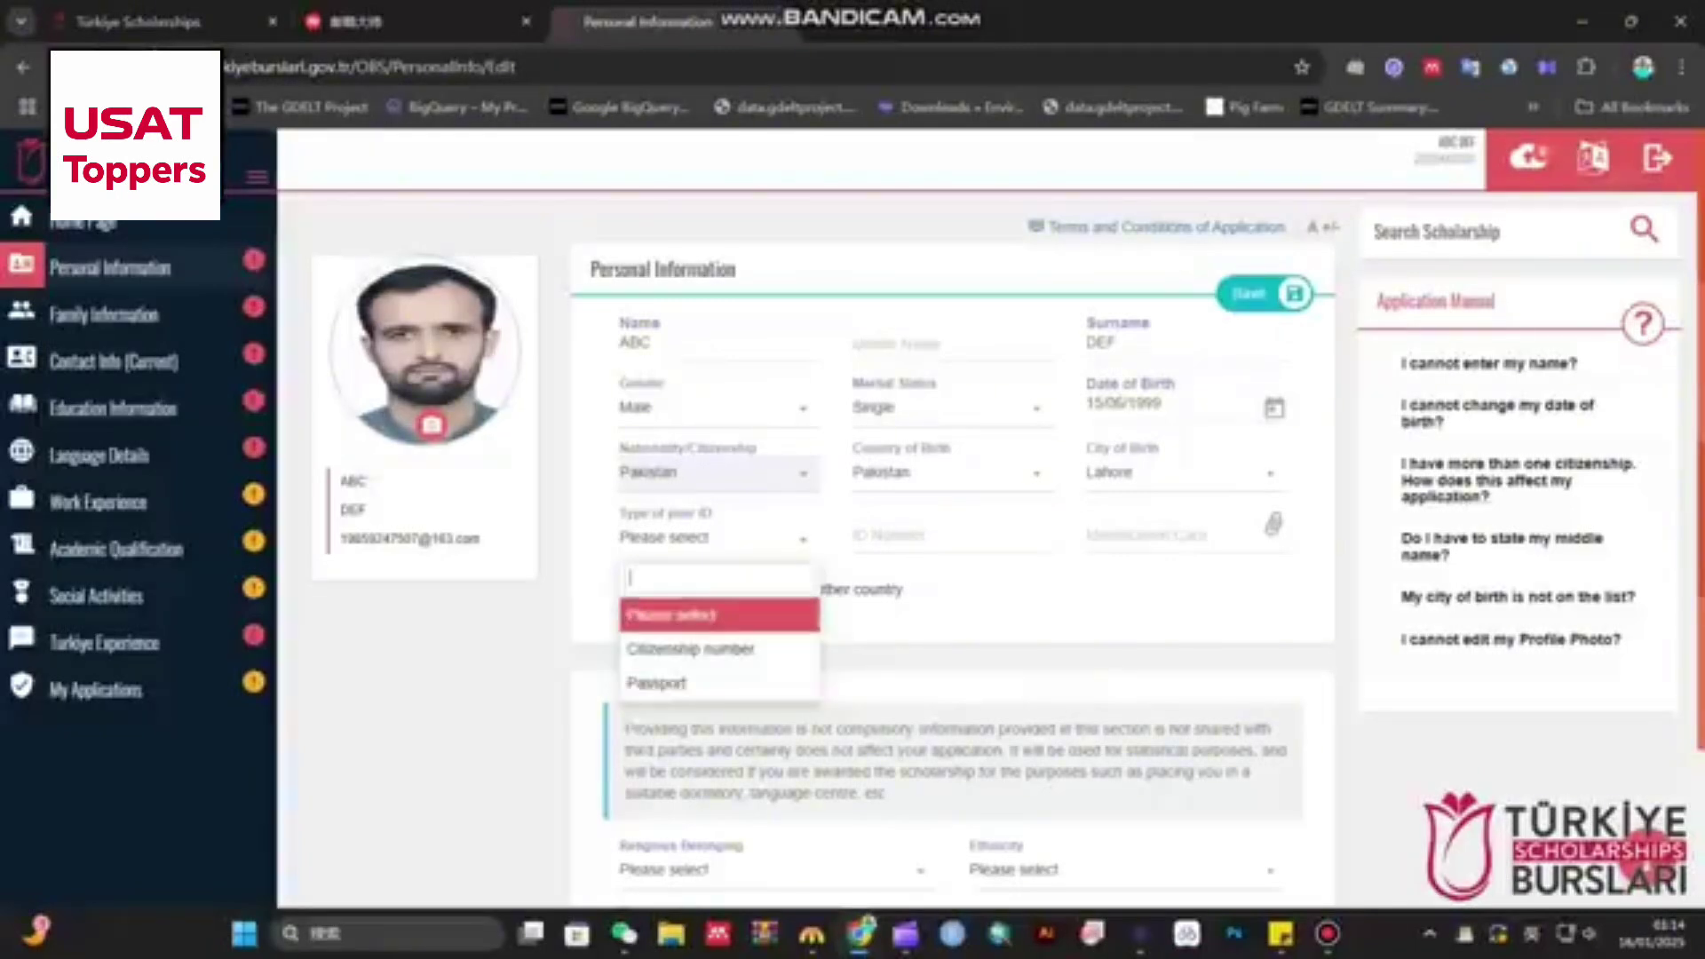
{"action": "key", "text": "Return"}
- Enter the passport number, passport type Ordinary and country code 123456
{"action": "left_click", "coordinate": [674, 598]}
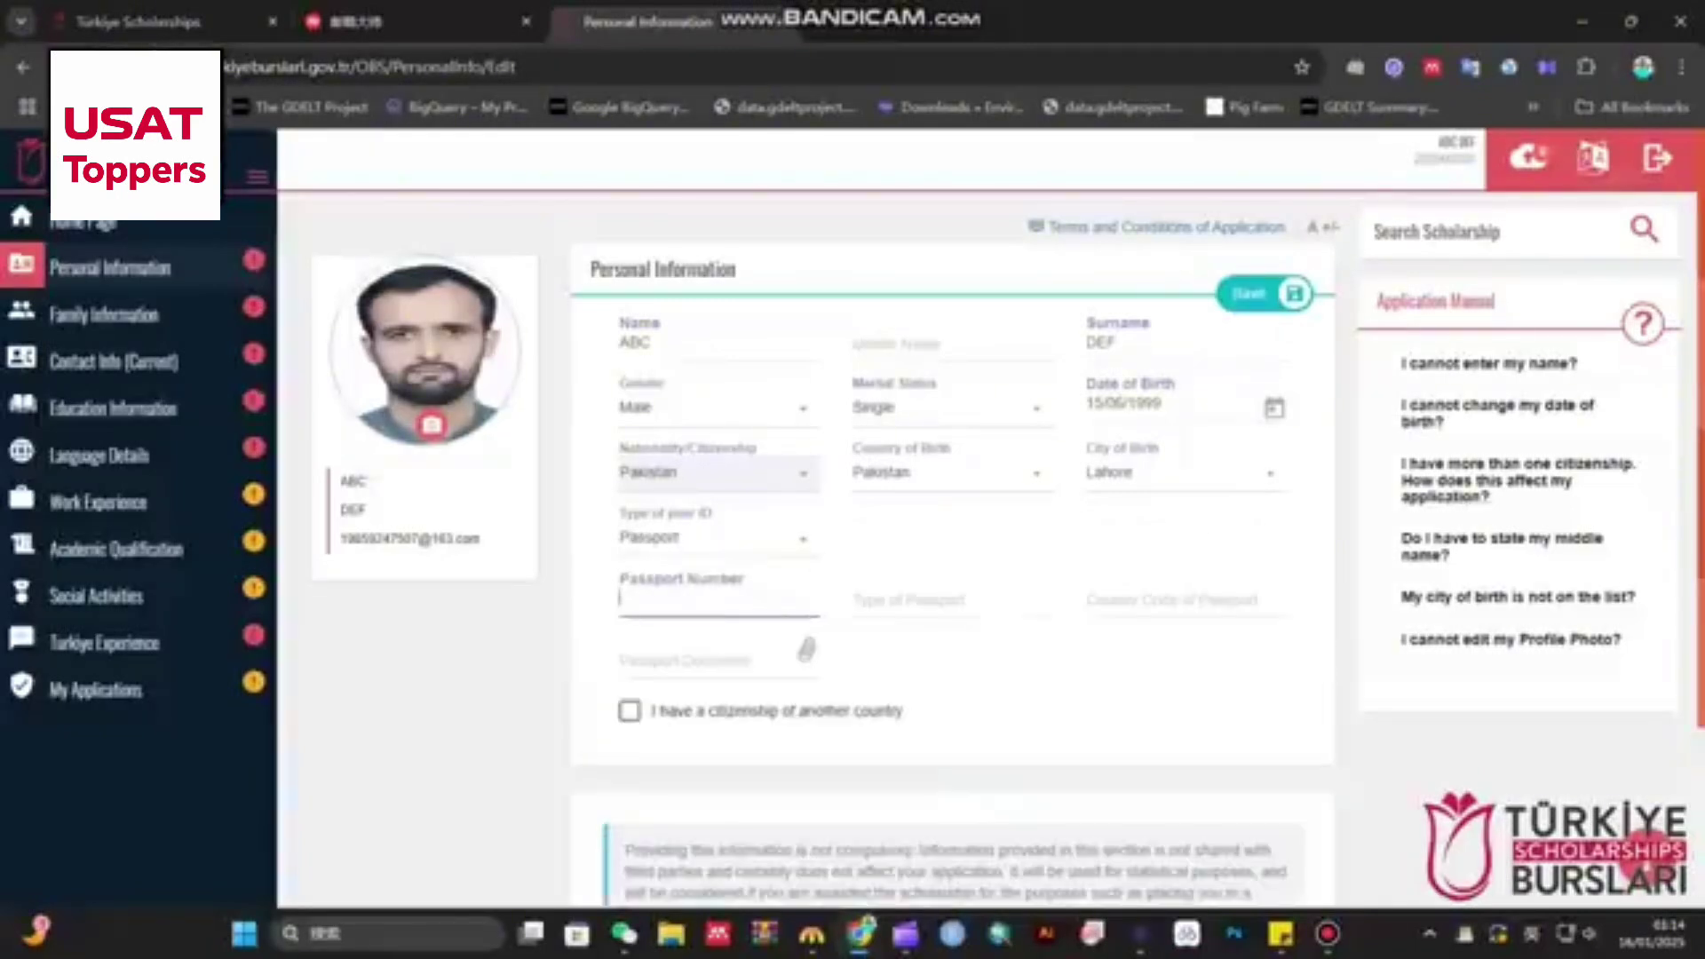
{"action": "type", "text": "ABC123456"}
{"action": "left_click", "coordinate": [950, 598]}
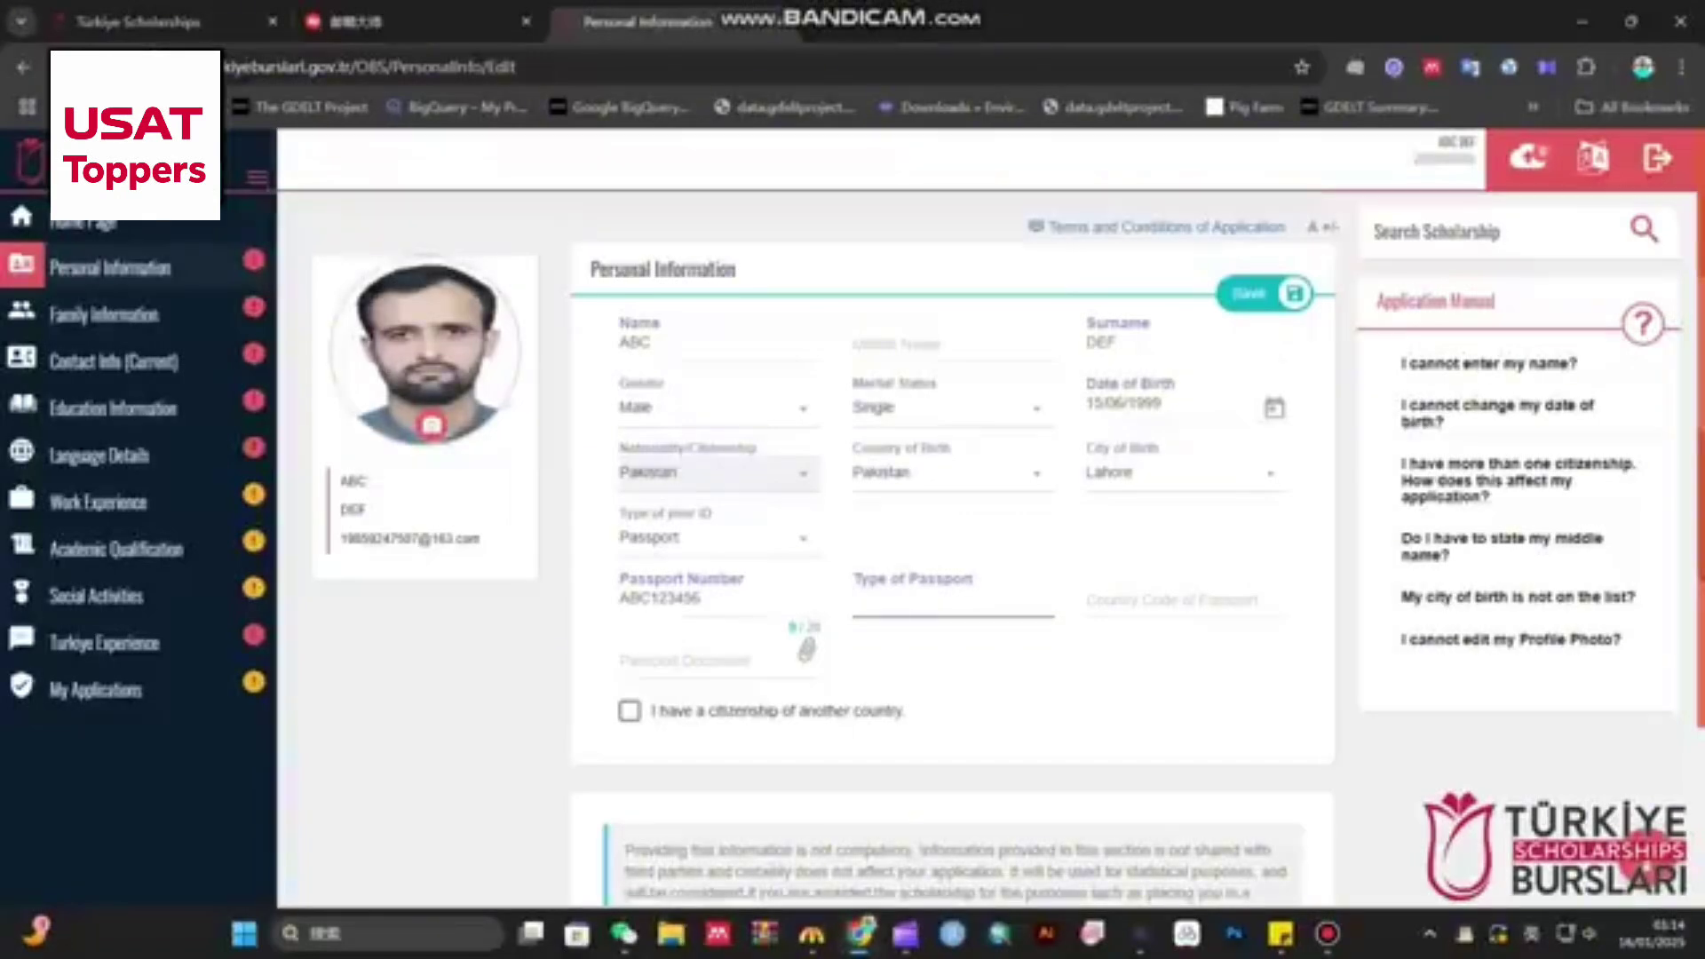
{"action": "type", "text": "Ordinary"}
{"action": "left_click", "coordinate": [1185, 598]}
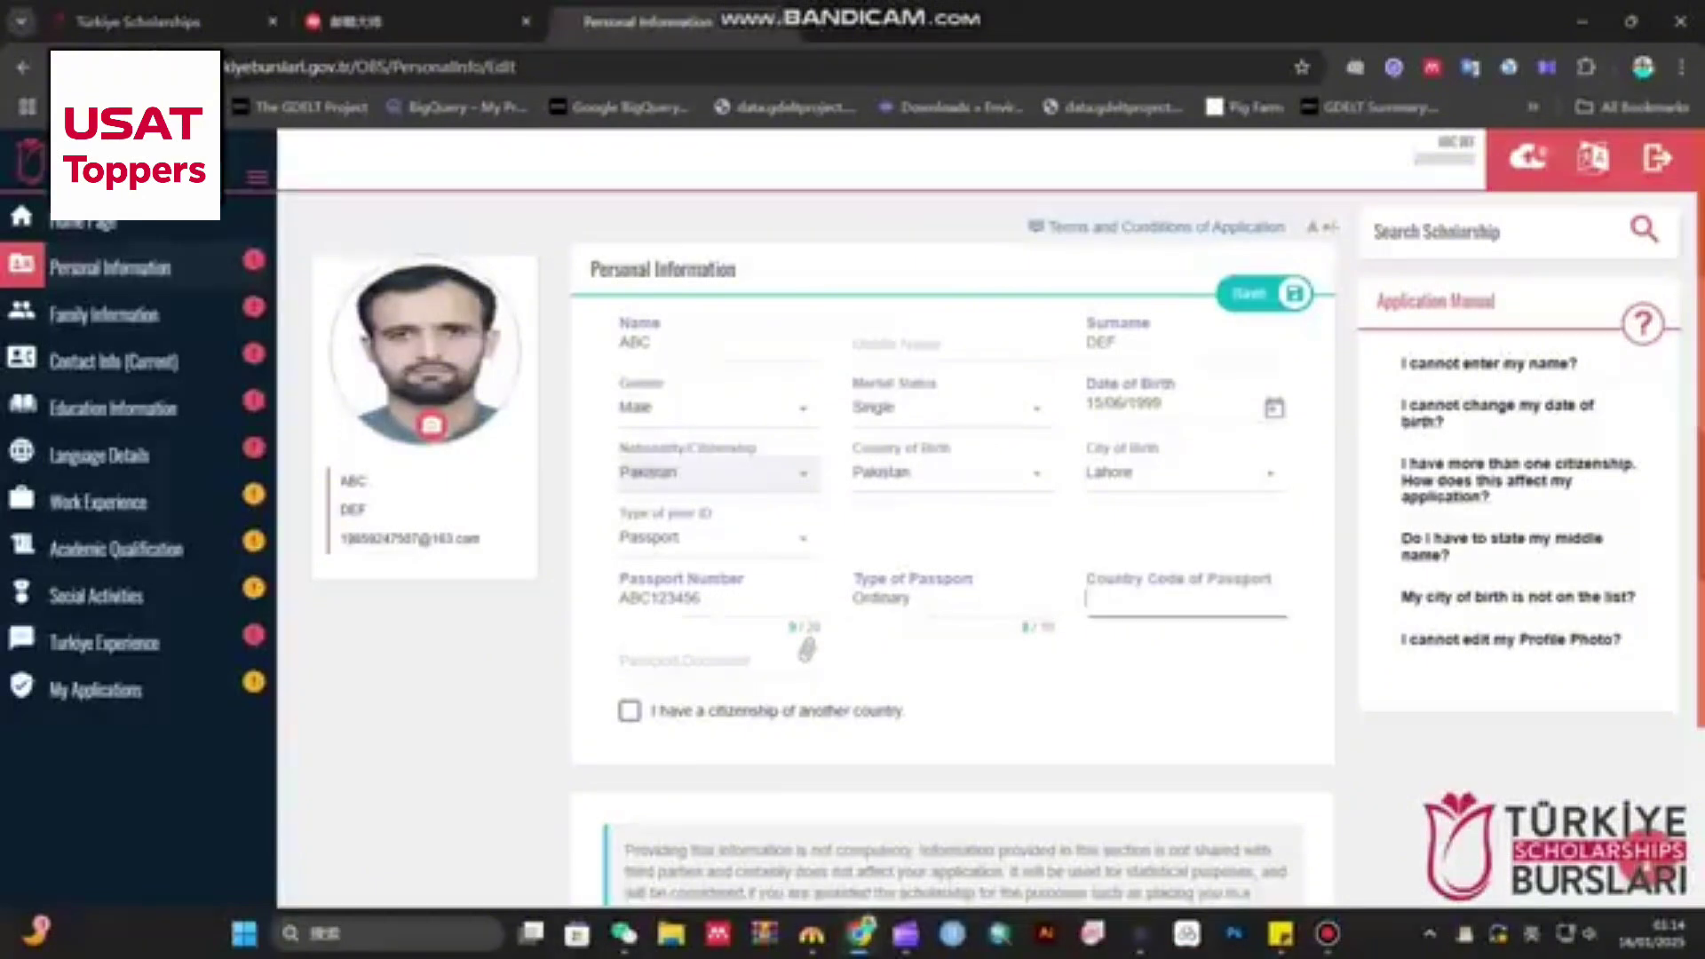
{"action": "type", "text": "123456"}
- Attach the screenshot file as the passport document
{"action": "left_click", "coordinate": [806, 651]}
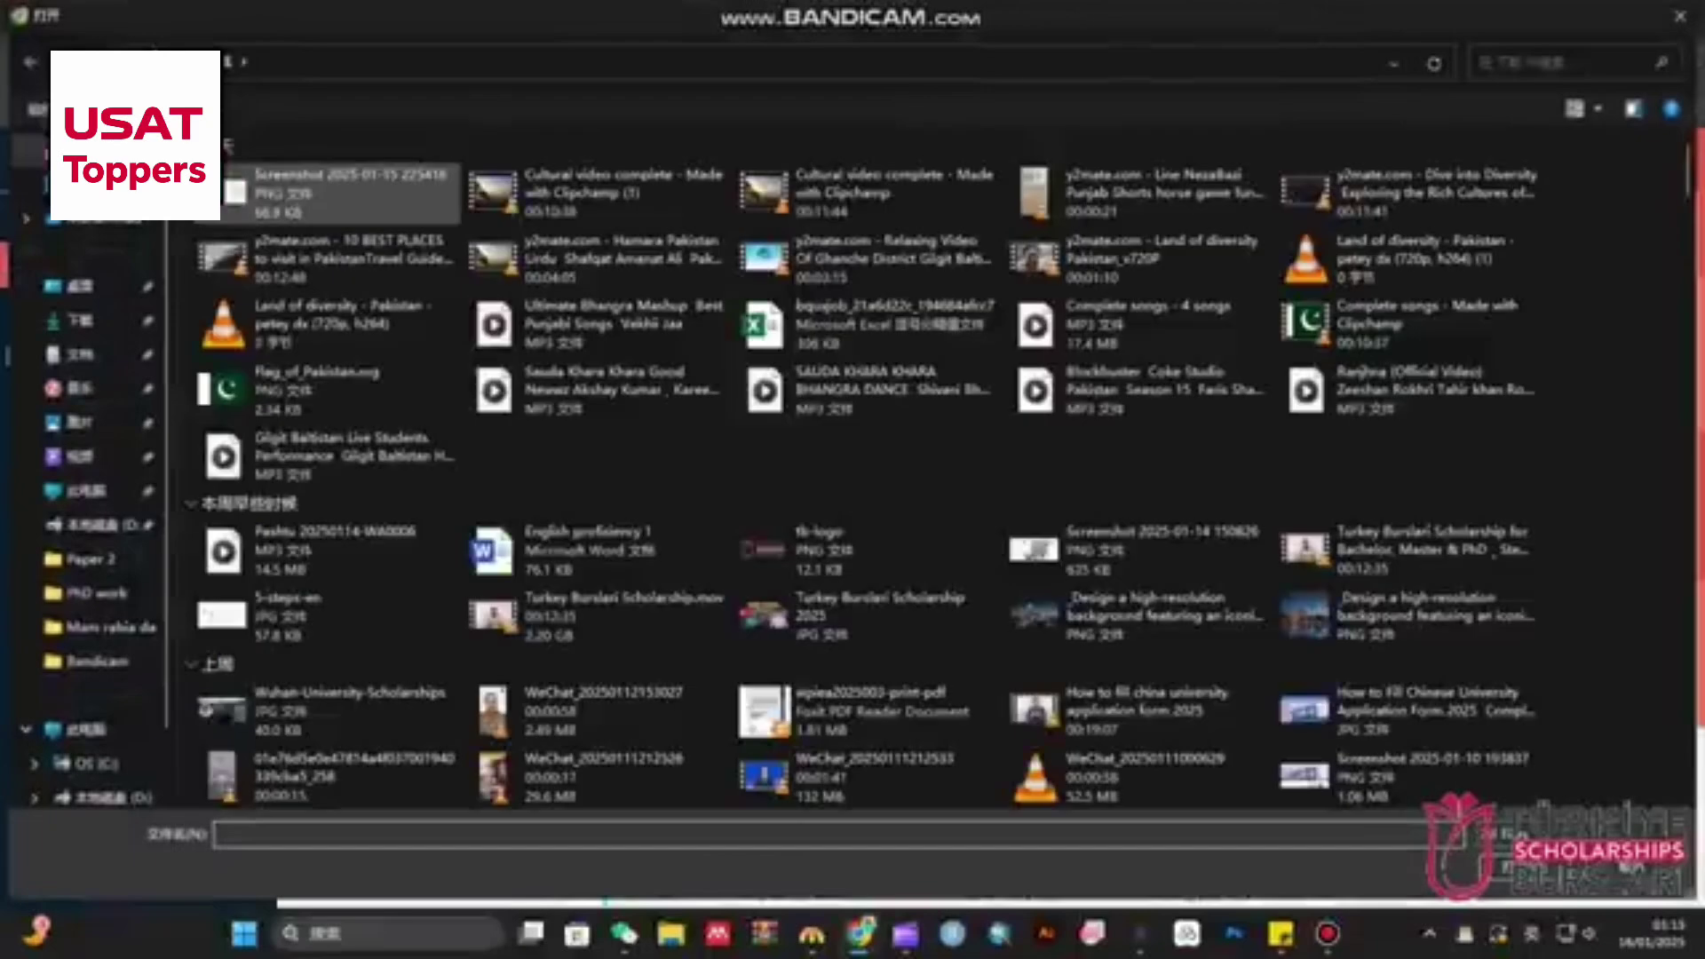
{"action": "left_click", "coordinate": [337, 192]}
{"action": "key", "text": "Return"}
{"action": "scroll", "coordinate": [888, 533], "scroll_direction": "down", "scroll_amount": 4}
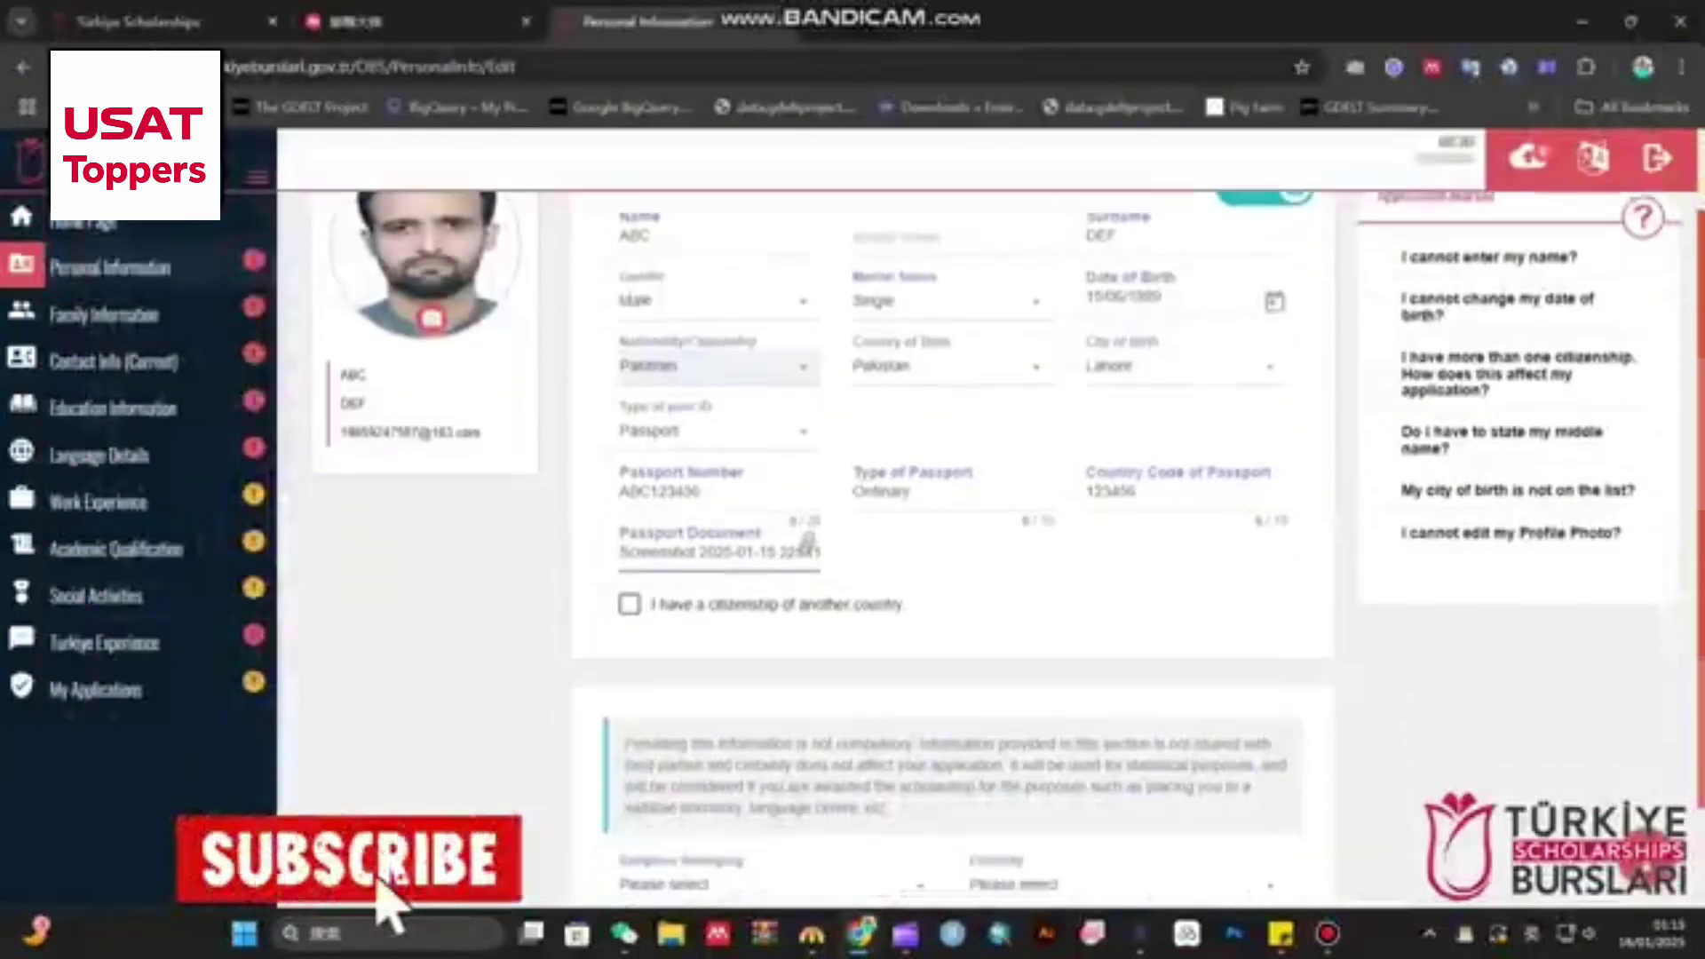
{"action": "scroll", "coordinate": [888, 533], "scroll_direction": "down", "scroll_amount": 1}
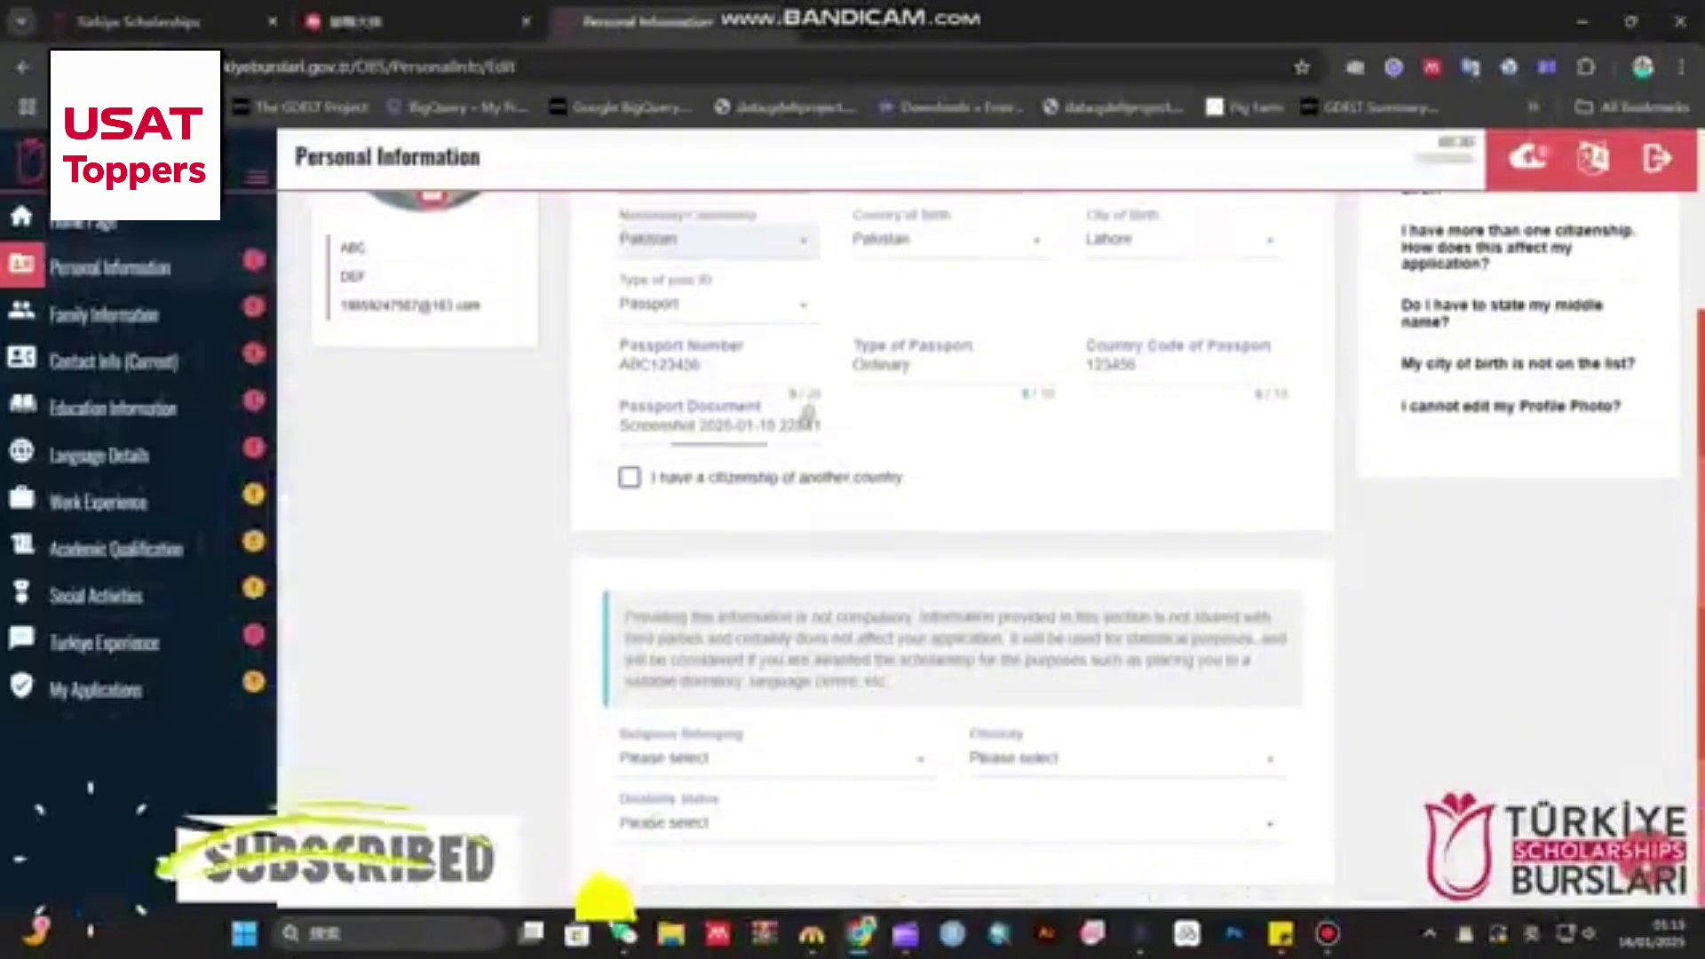
{"action": "triple_click", "coordinate": [777, 477]}
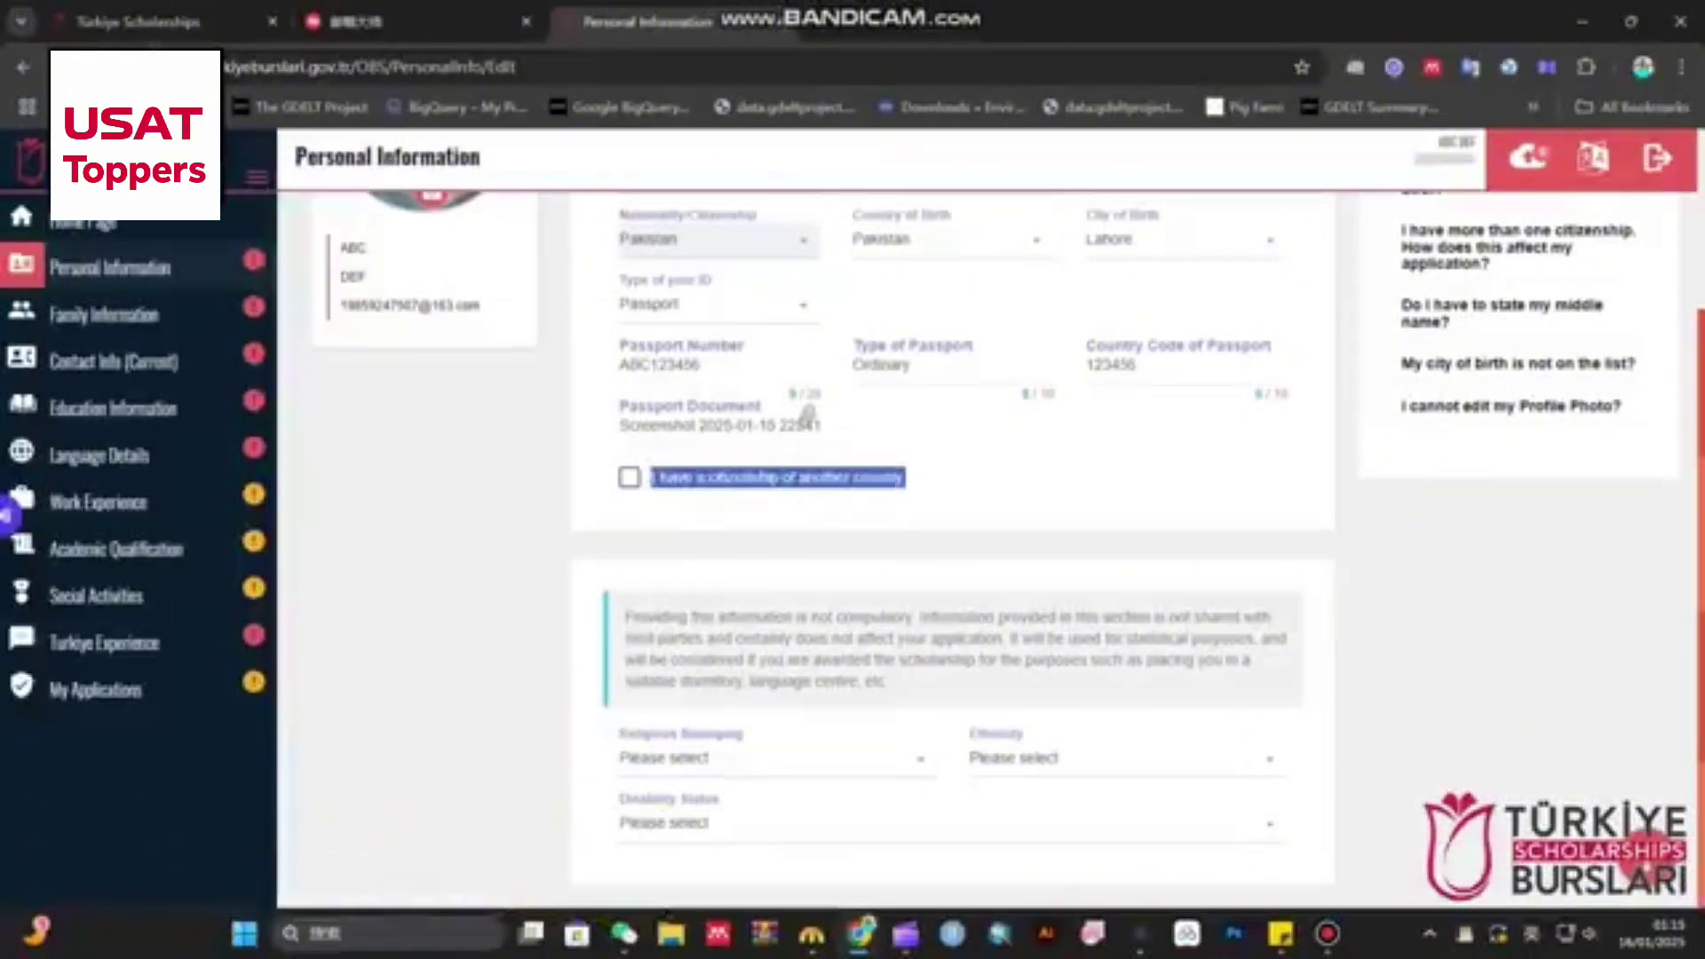
- Set religious belonging to Islam, leaving the other-citizenship option unticked
{"action": "left_click", "coordinate": [629, 477]}
{"action": "left_click", "coordinate": [629, 477]}
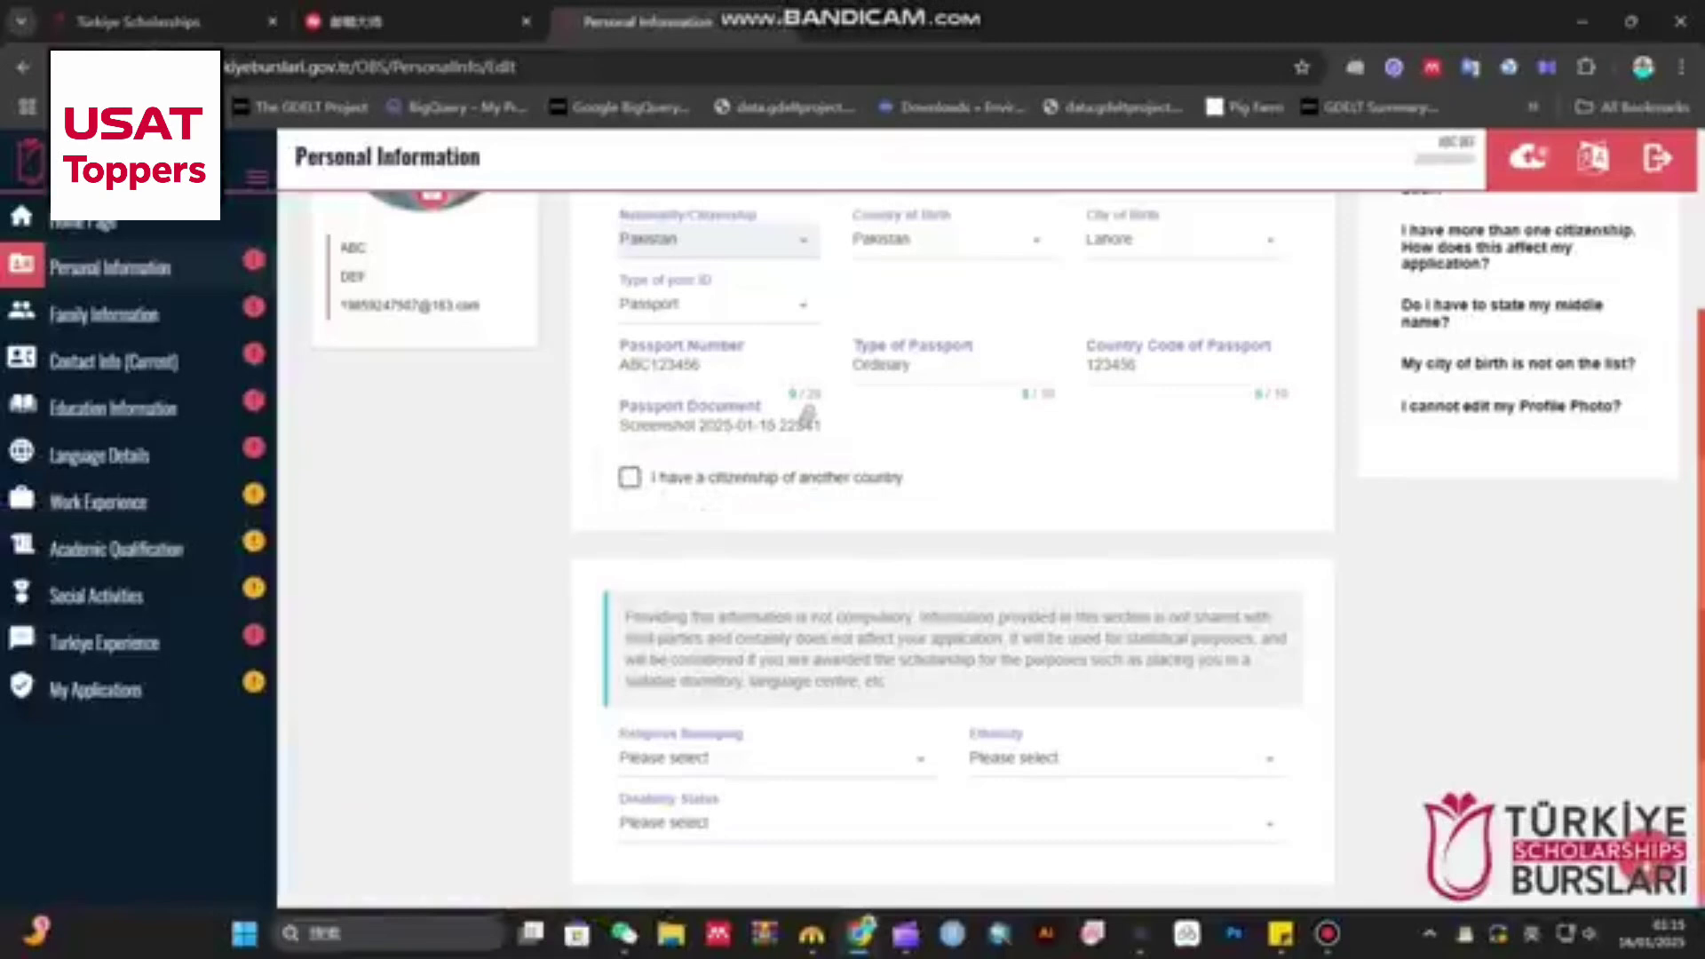
{"action": "left_click", "coordinate": [771, 758]}
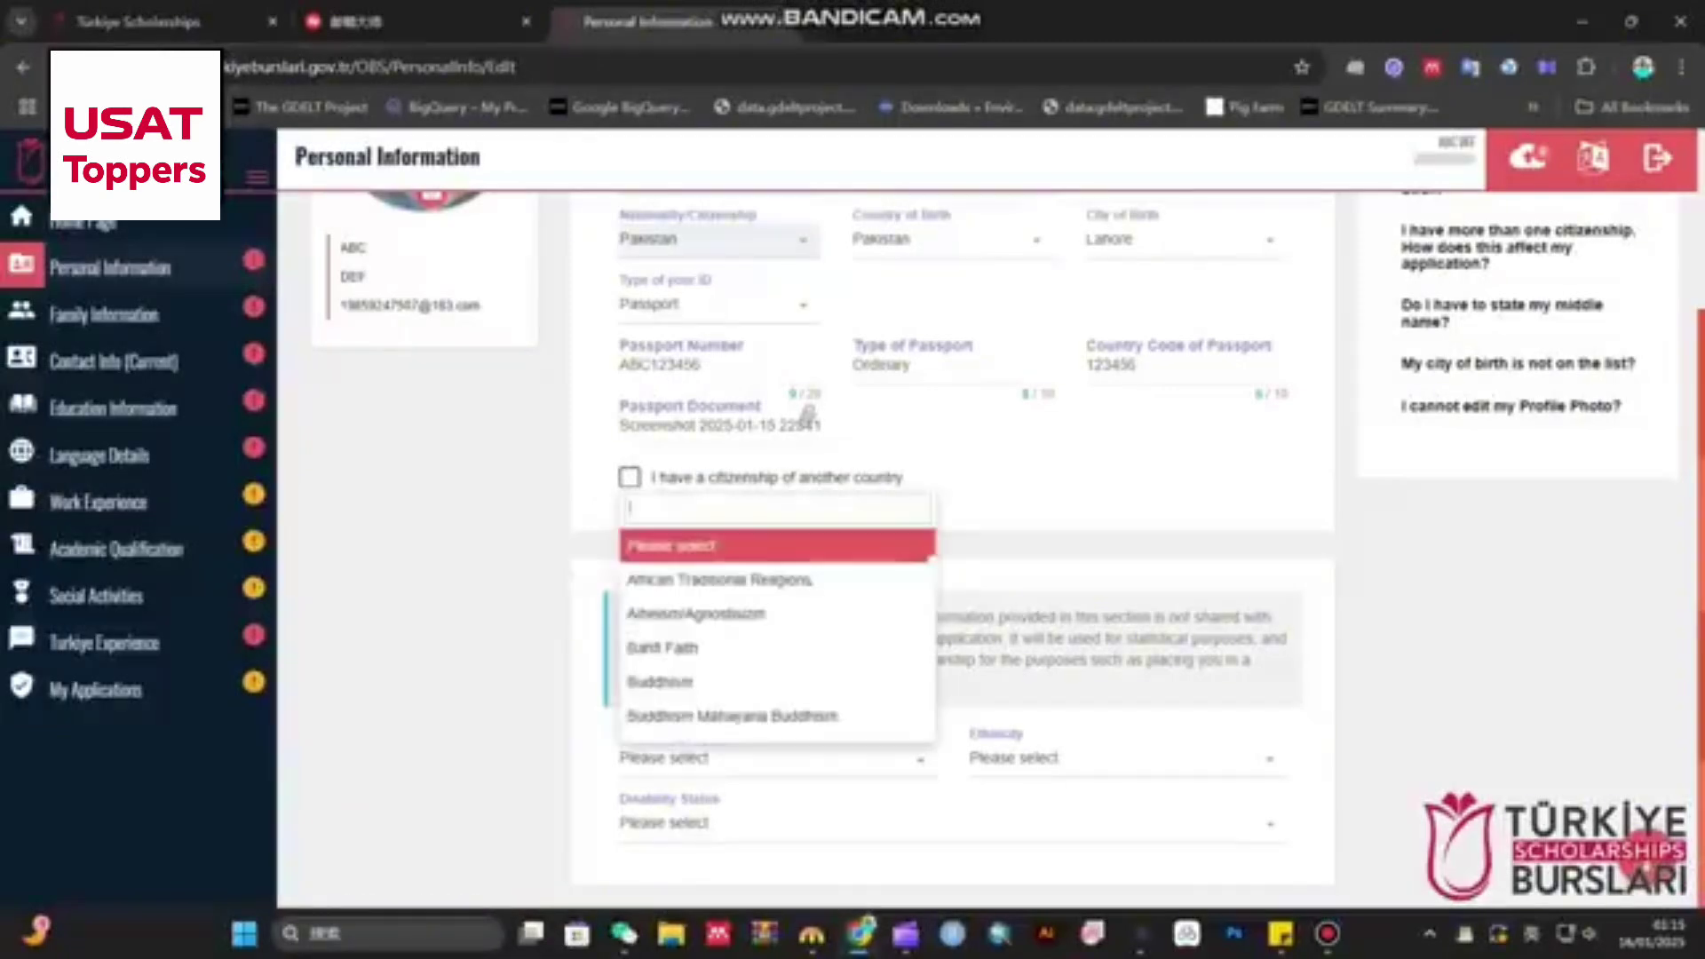
{"action": "type", "text": "isl"}
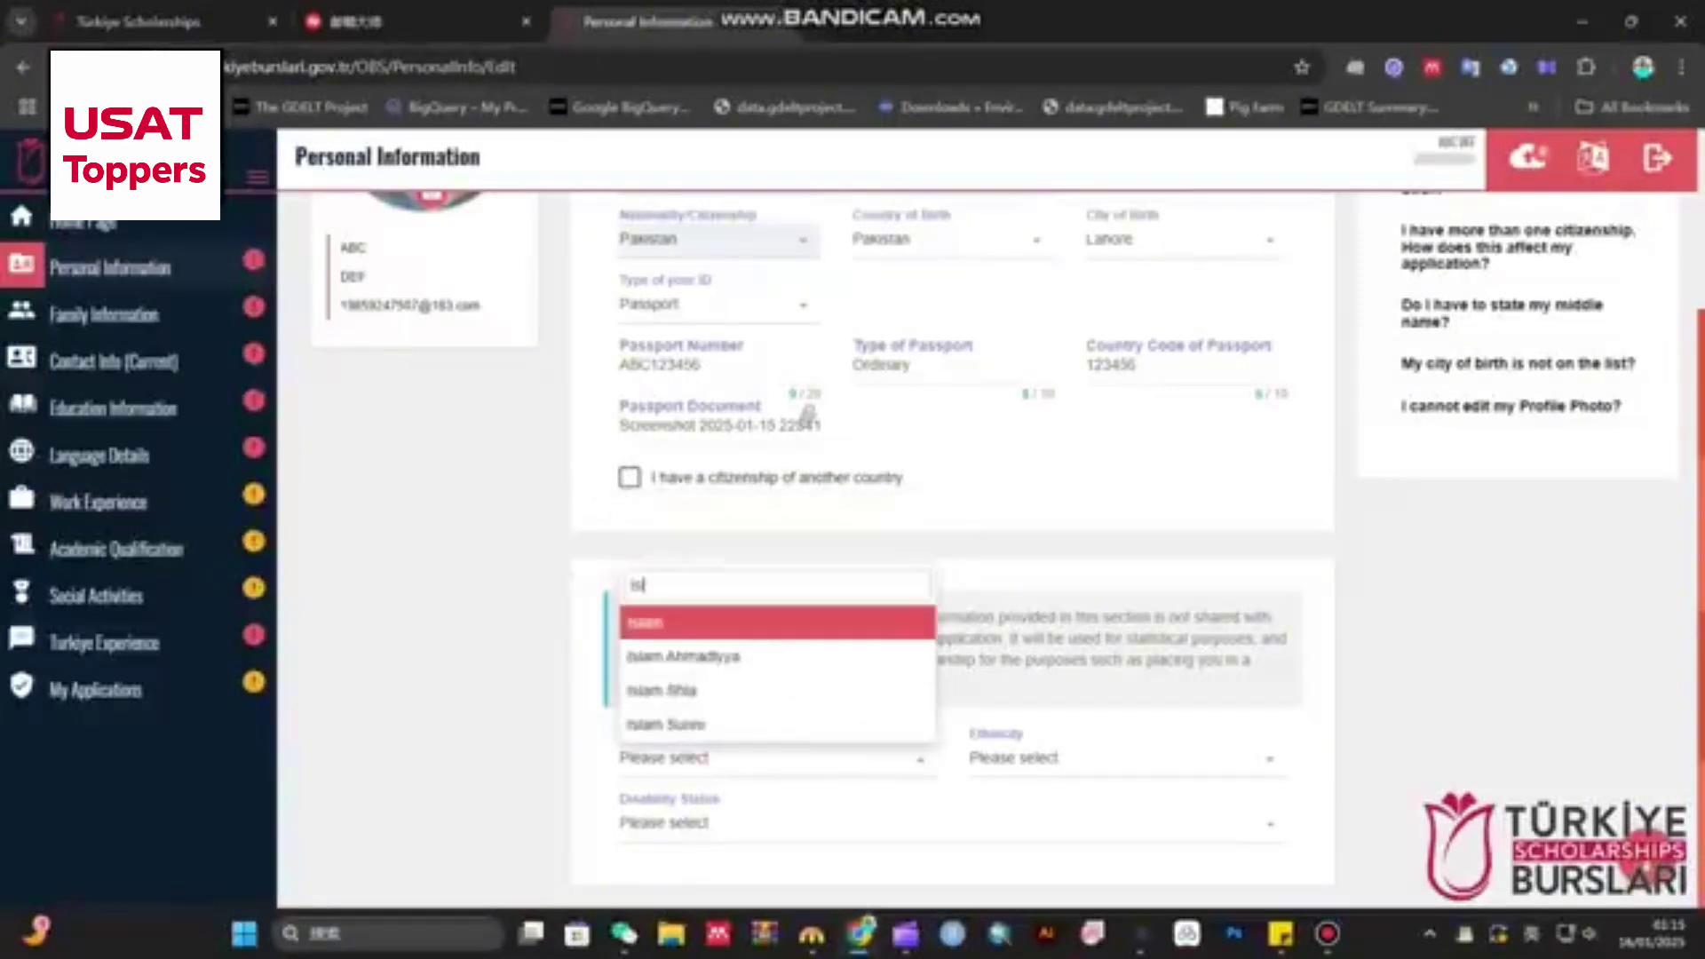
{"action": "key", "text": "Down"}
{"action": "key", "text": "Up"}
{"action": "key", "text": "Return"}
- Set ethnicity to 'Indians of India and Pakistan'
{"action": "key", "text": "Tab"}
{"action": "key", "text": "Return"}
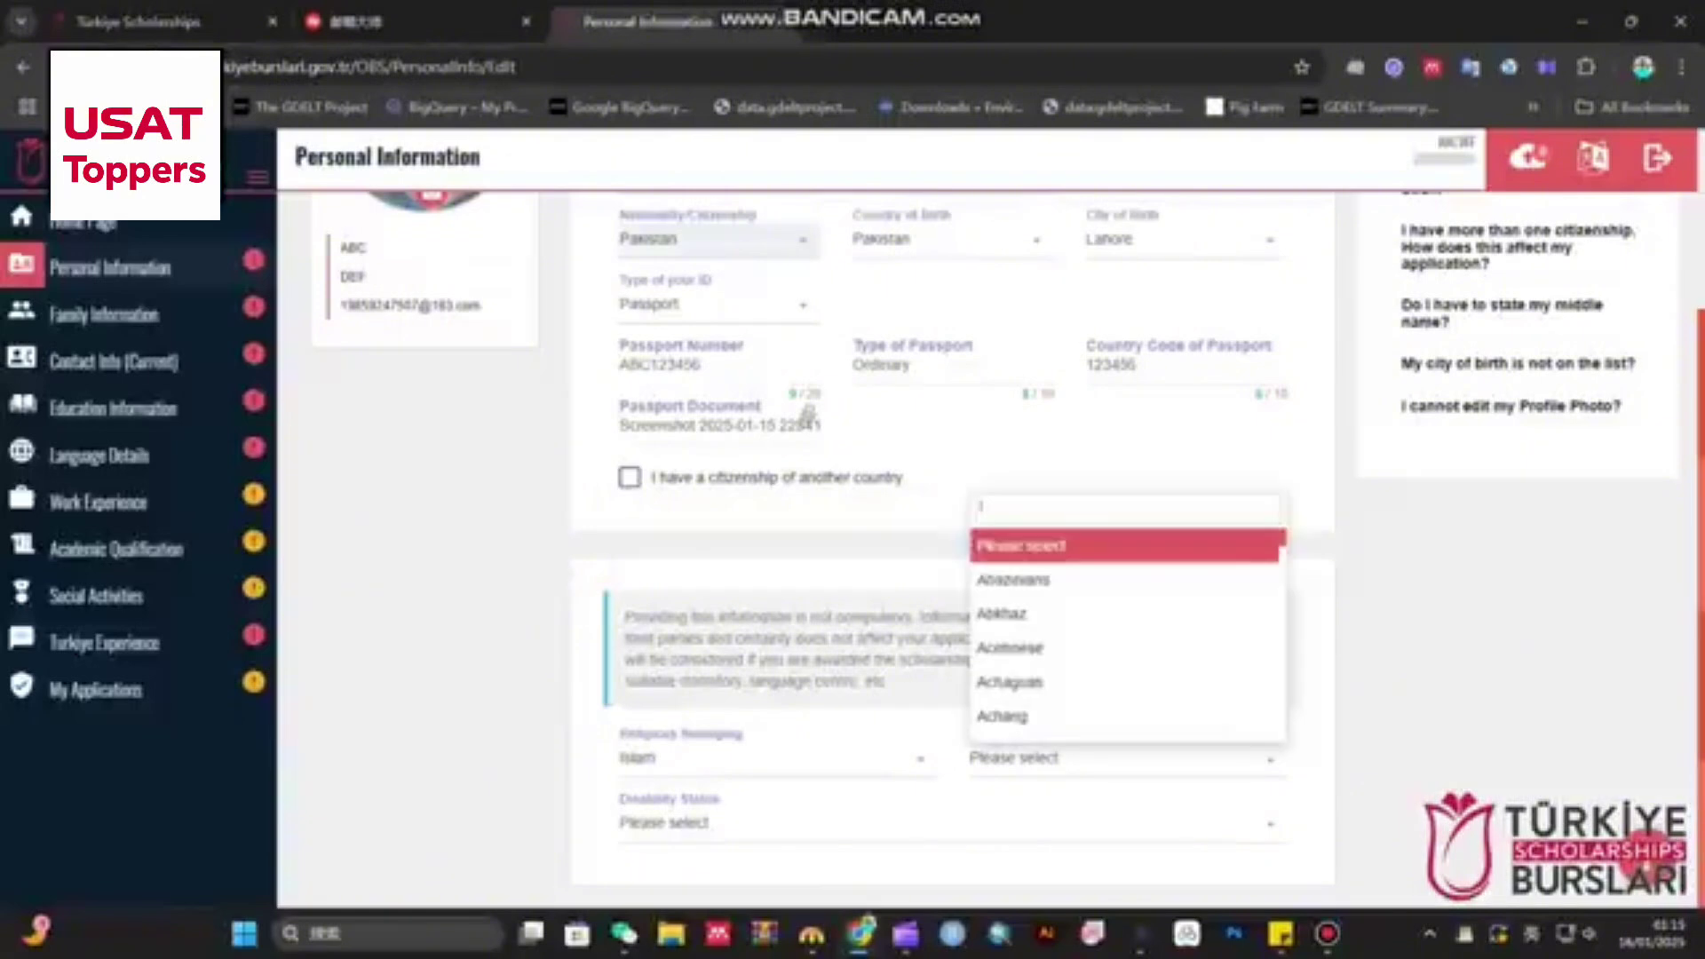
{"action": "type", "text": "paki"}
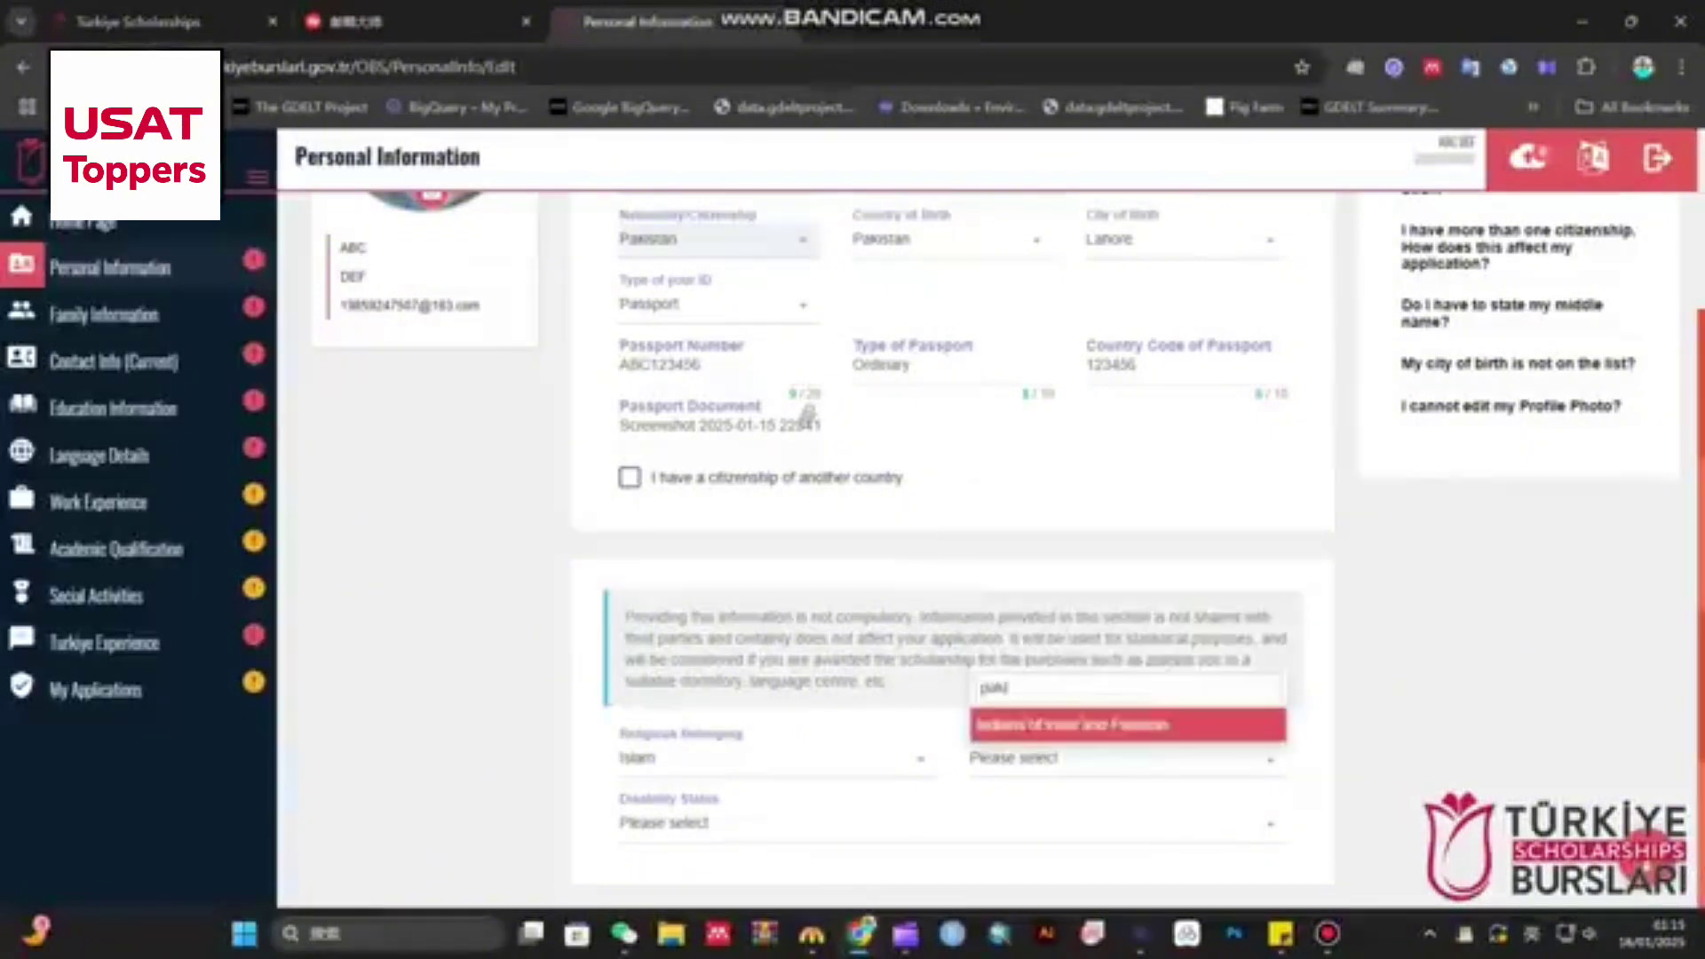
{"action": "key", "text": "Return"}
- Set disability status to 'I don't have any disability'
{"action": "key", "text": "Tab"}
{"action": "key", "text": "Return"}
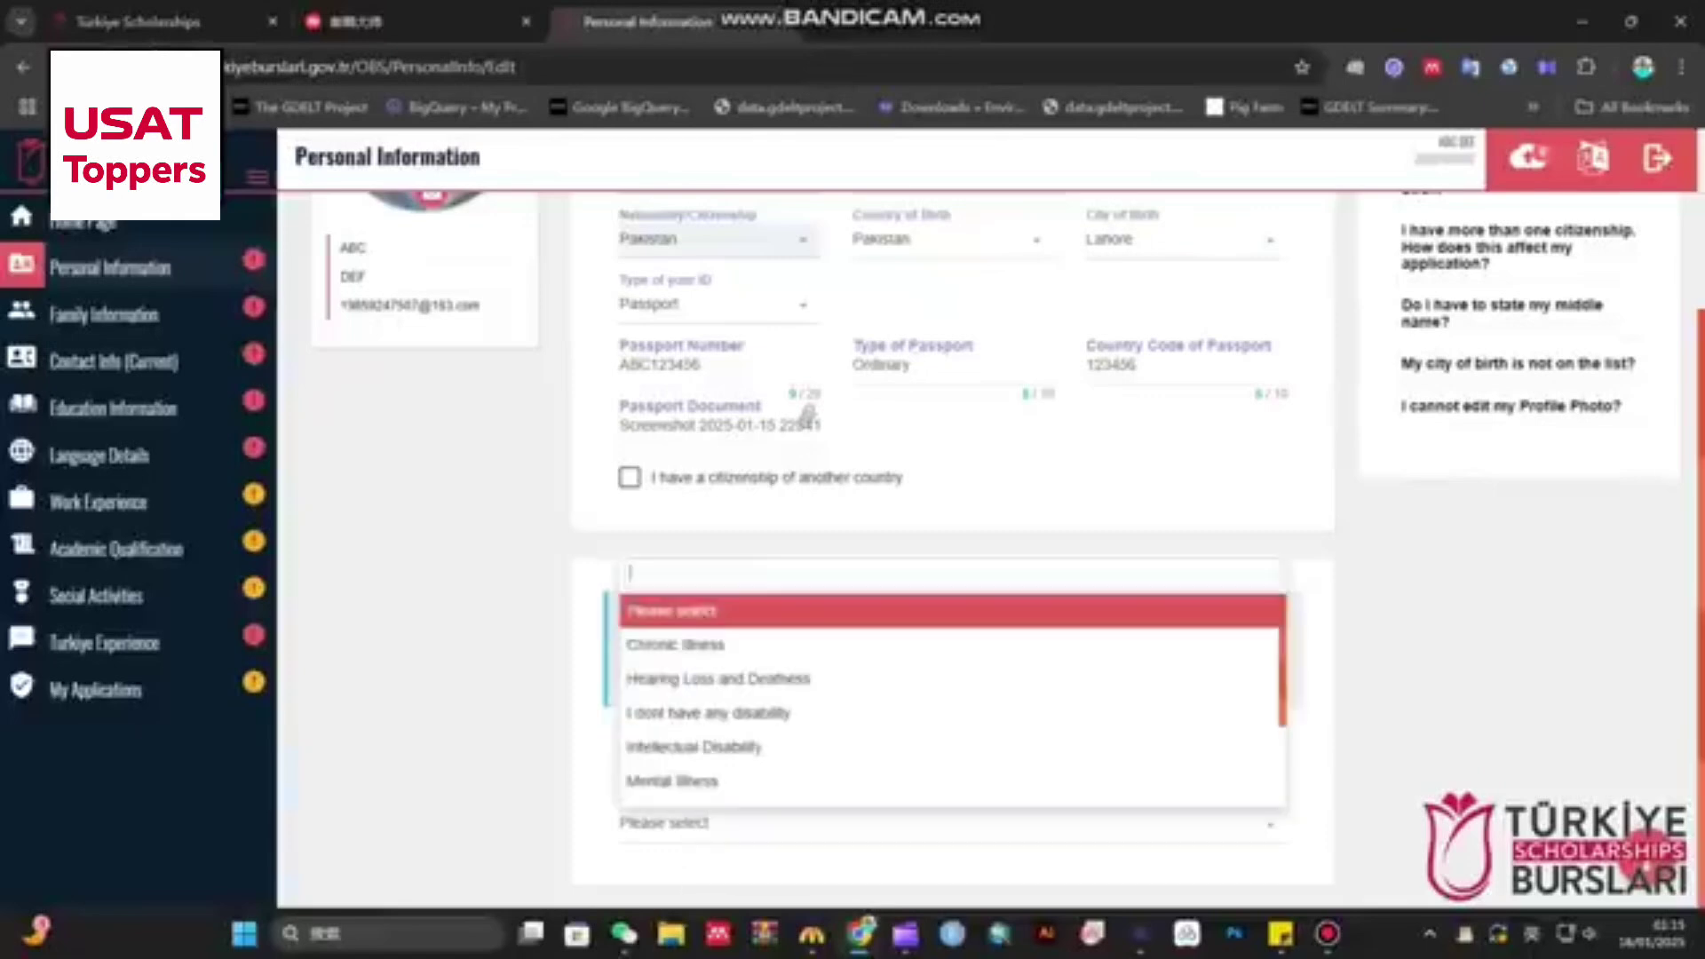
{"action": "key", "text": "Down"}
{"action": "key", "text": "Down"}
{"action": "key", "text": "Down"}
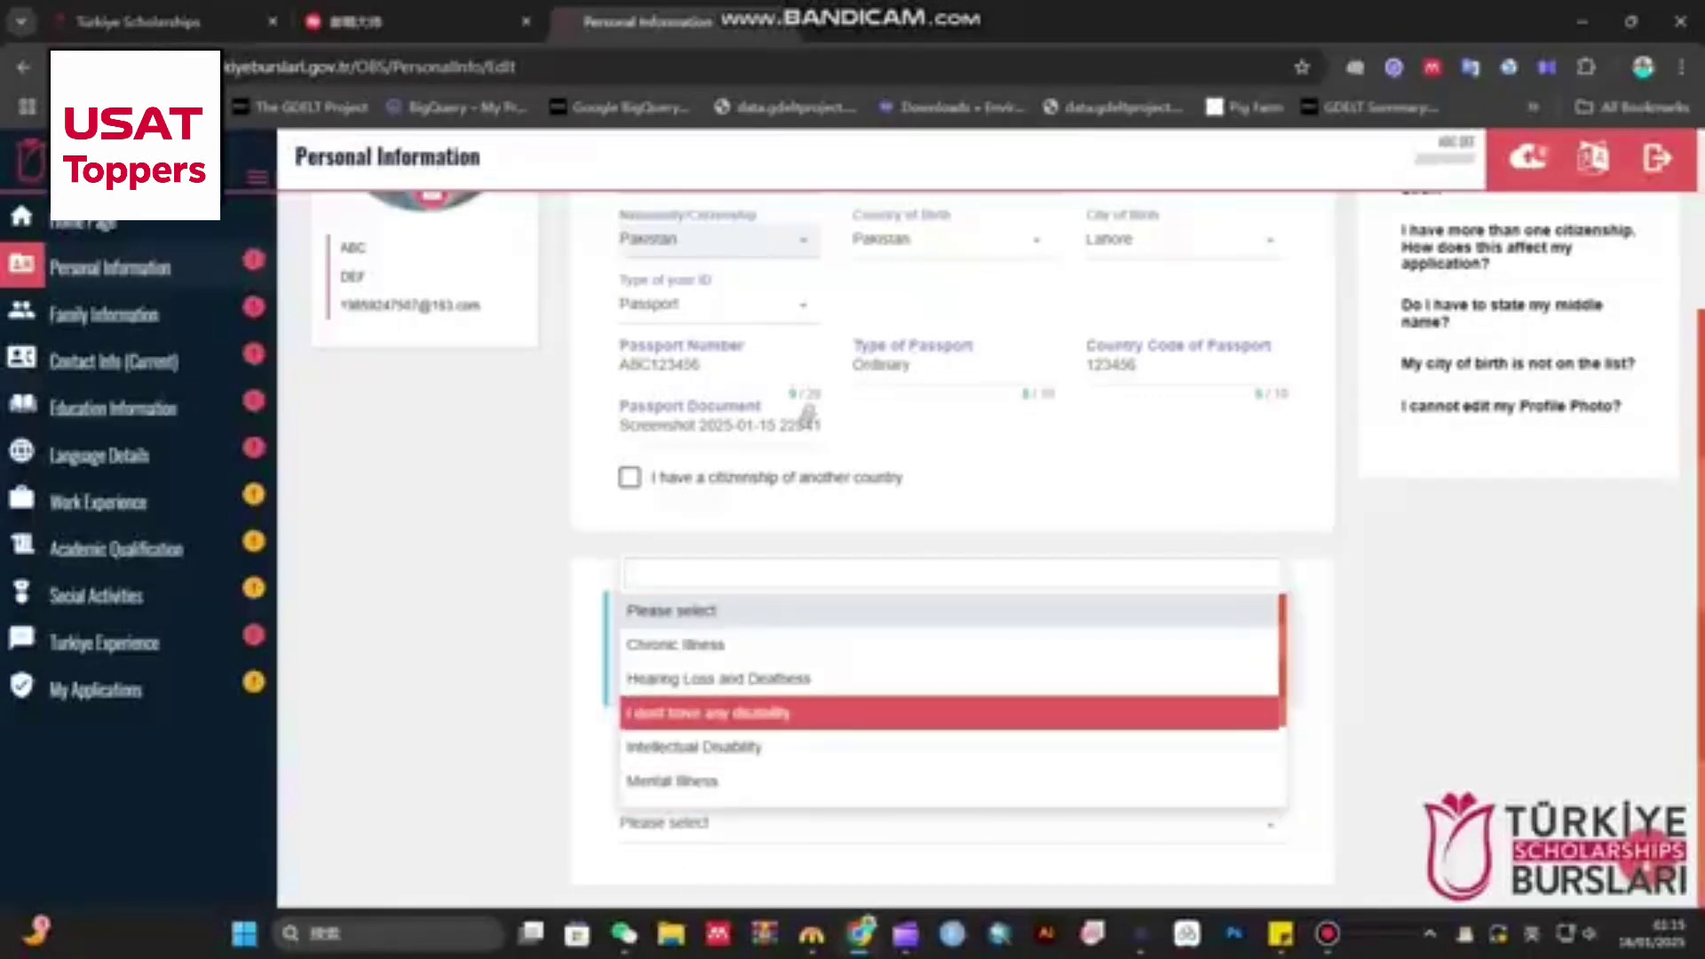
{"action": "key", "text": "Return"}
{"action": "scroll", "coordinate": [951, 533], "scroll_direction": "up", "scroll_amount": 3}
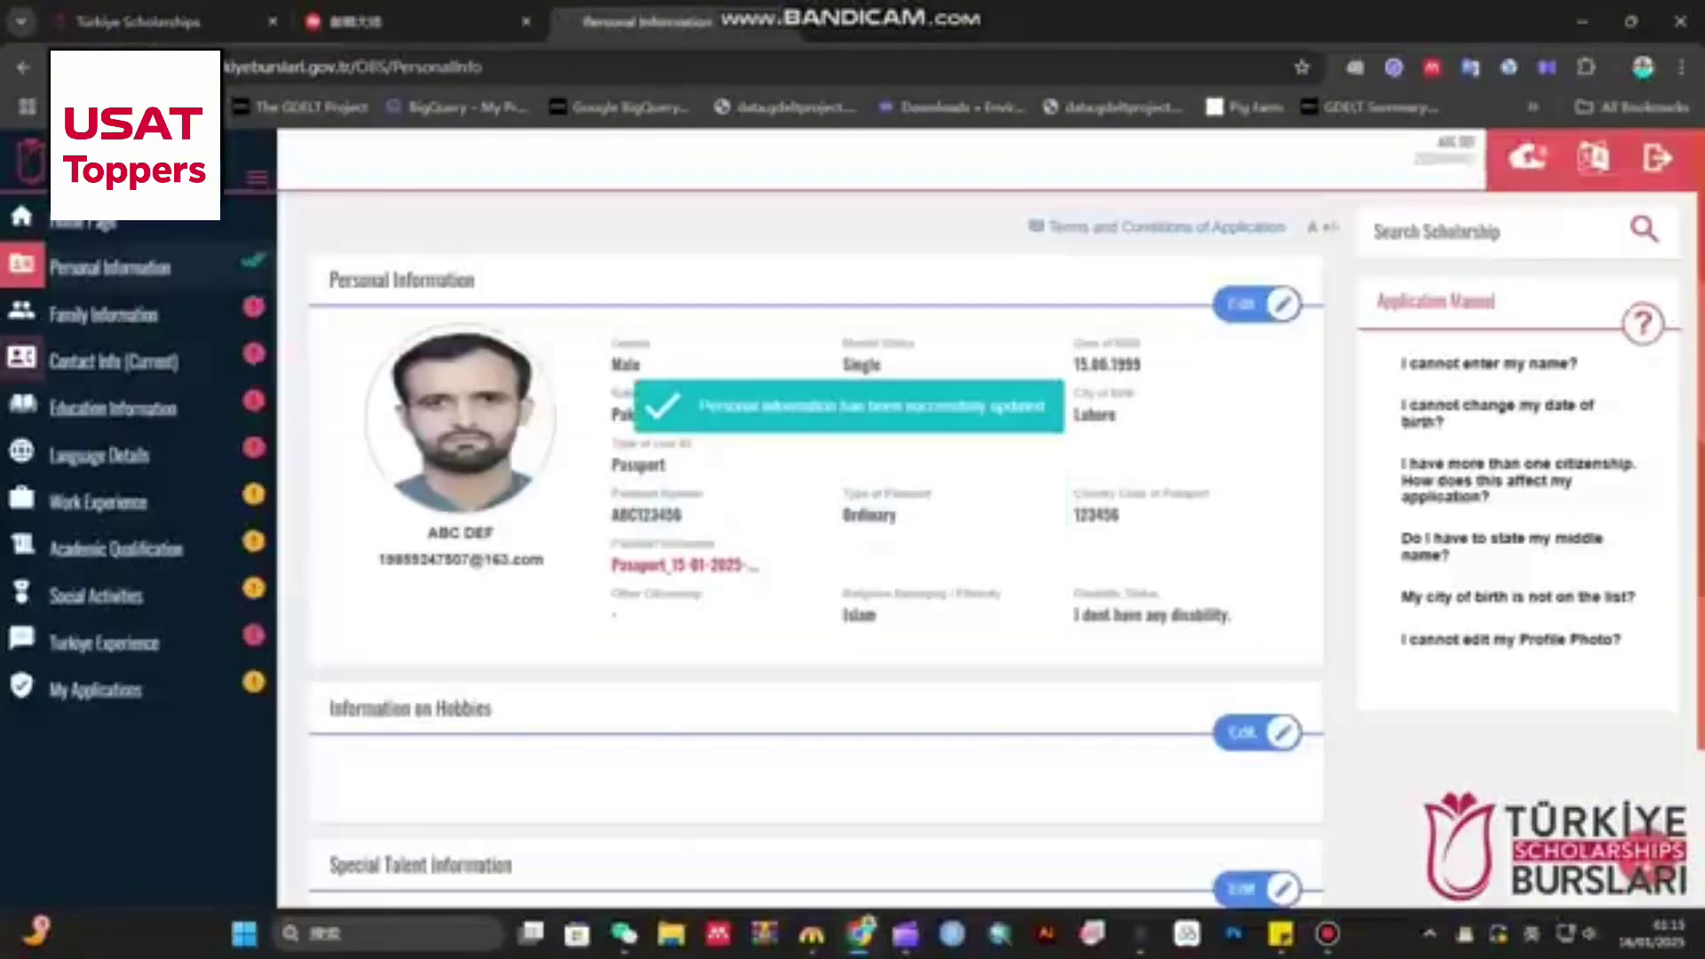
- Edit the hobbies and tick Book, Science / Technology and Environment / Ecology
{"action": "scroll", "coordinate": [817, 533], "scroll_direction": "down", "scroll_amount": 2}
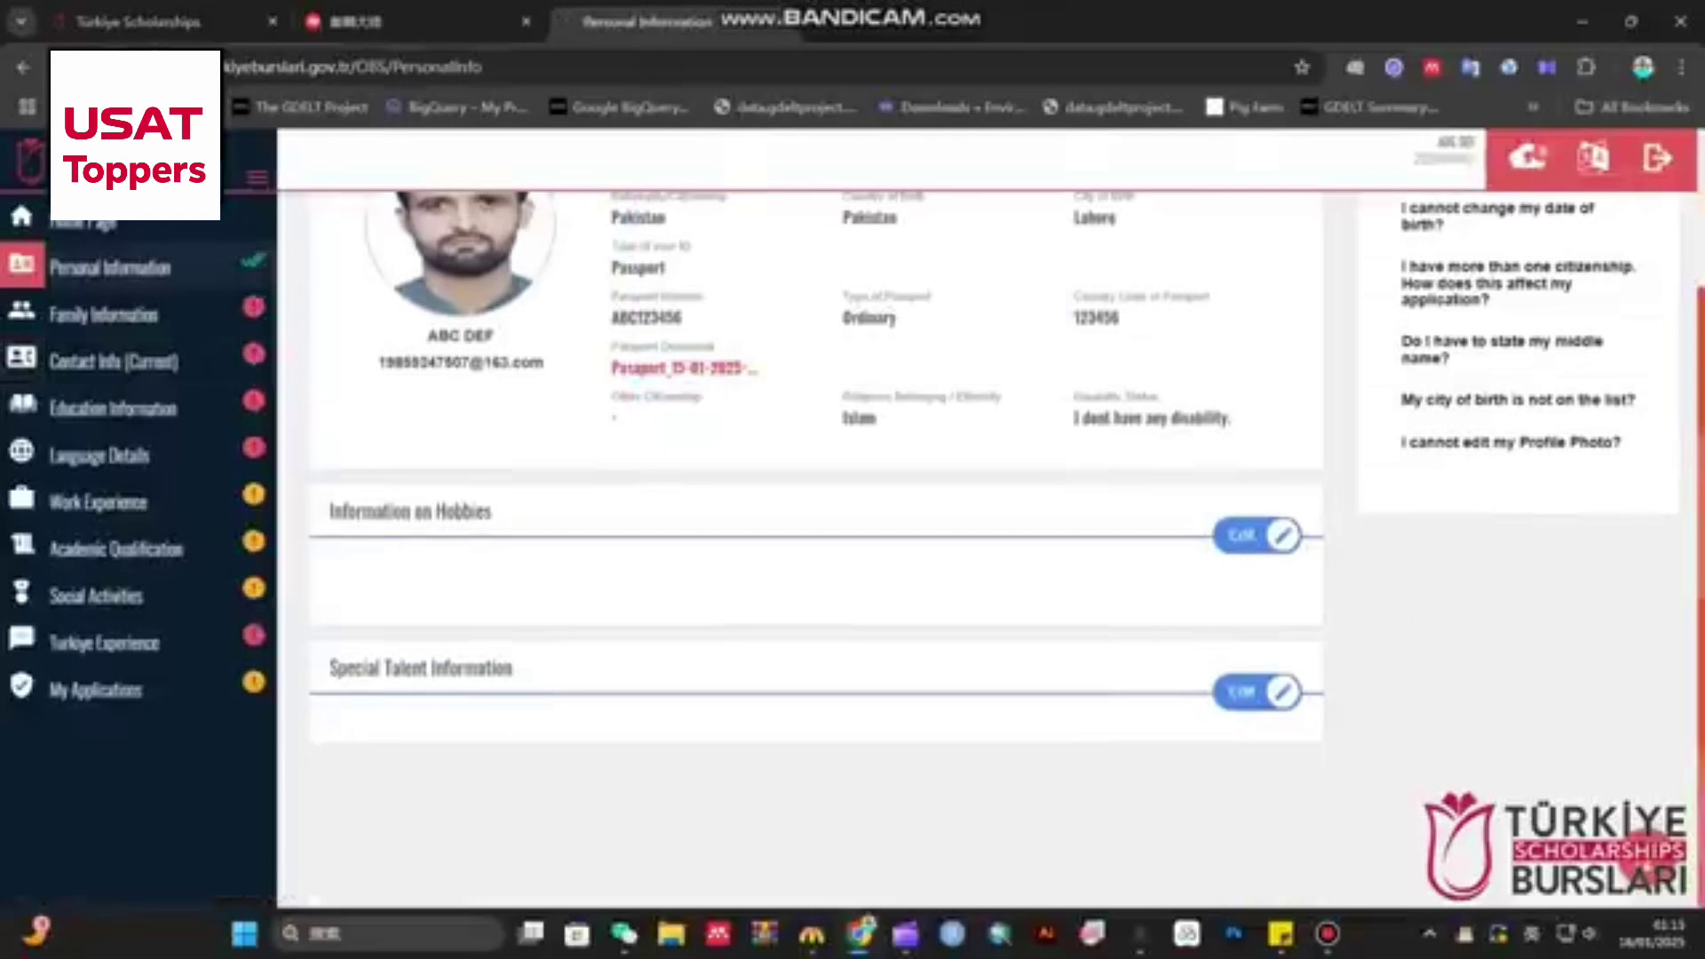
{"action": "left_click", "coordinate": [1258, 538]}
{"action": "scroll", "coordinate": [817, 506], "scroll_direction": "down", "scroll_amount": 2}
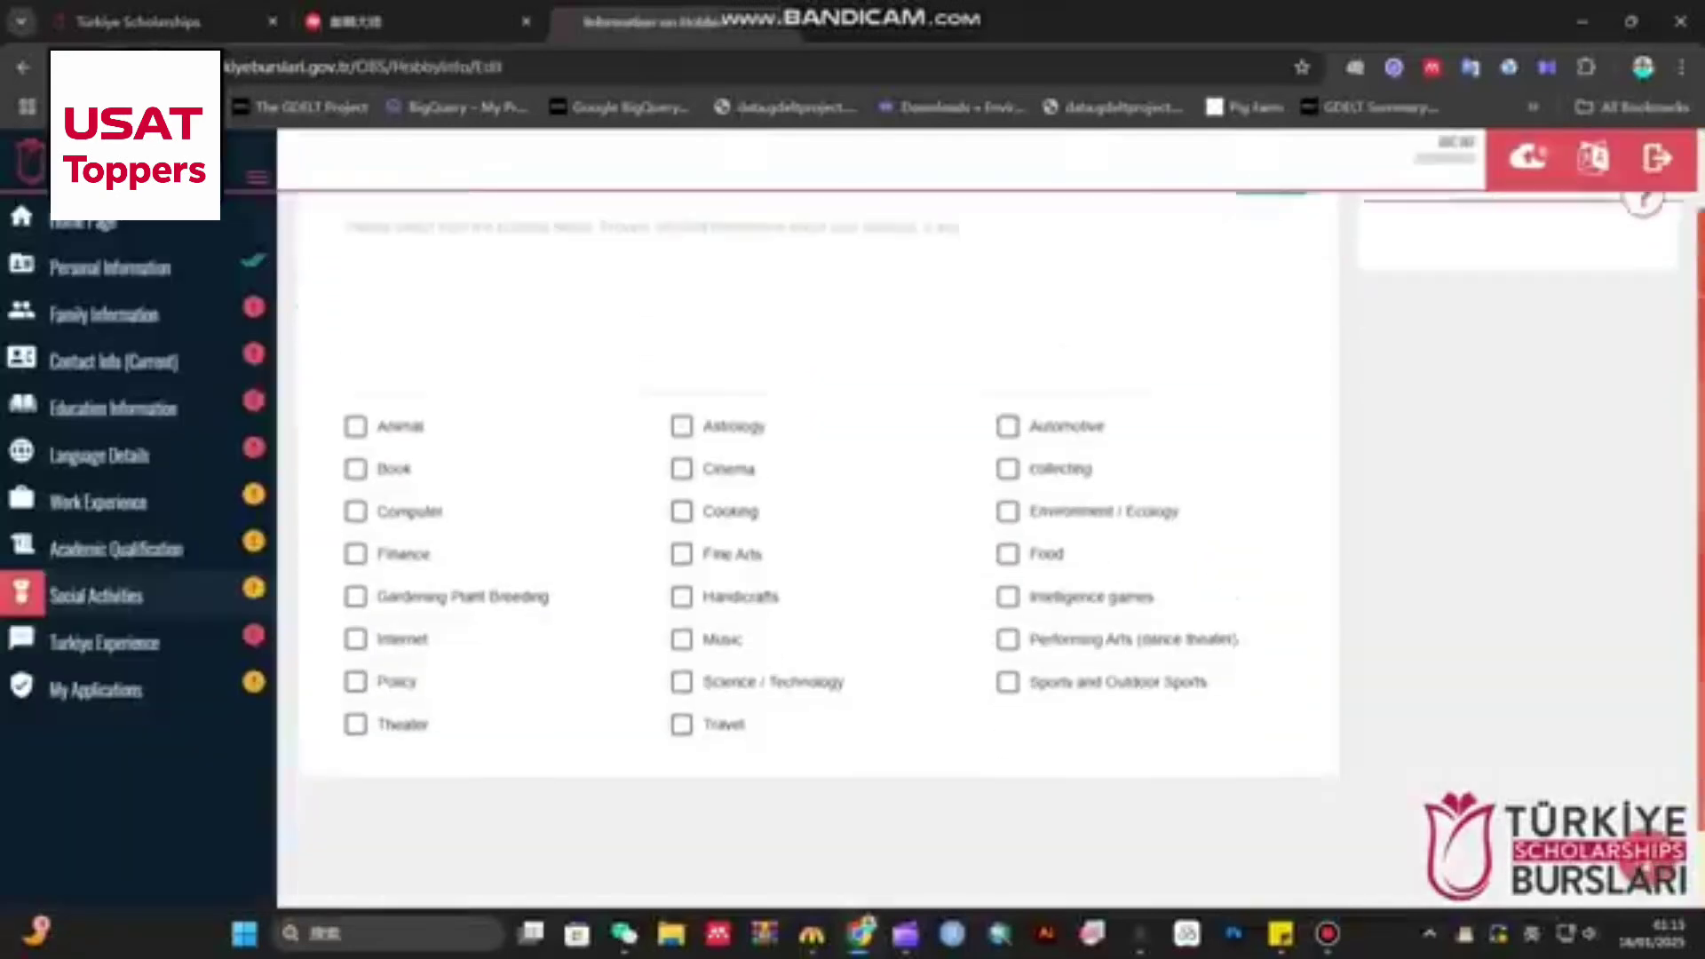
{"action": "left_click", "coordinate": [356, 400]}
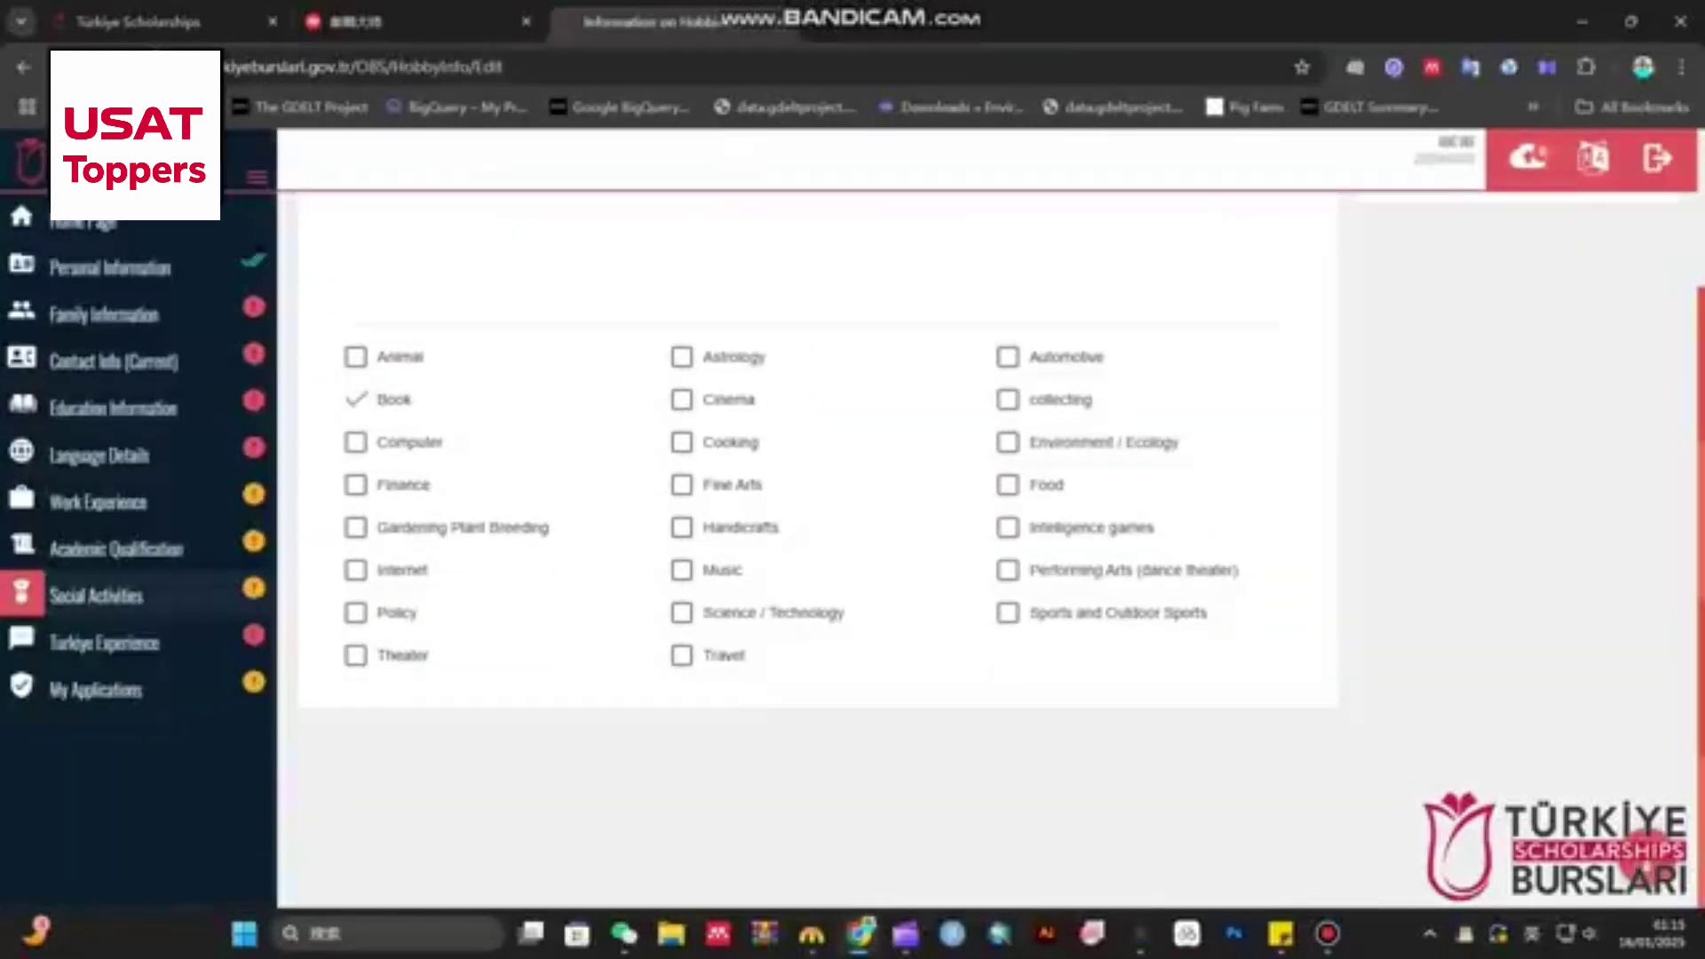
{"action": "left_click", "coordinate": [682, 613]}
{"action": "left_click", "coordinate": [1008, 443]}
- Add the hobby description 'bookreading' required by the form and save the hobbies
{"action": "scroll", "coordinate": [1008, 442], "scroll_direction": "up", "scroll_amount": 2}
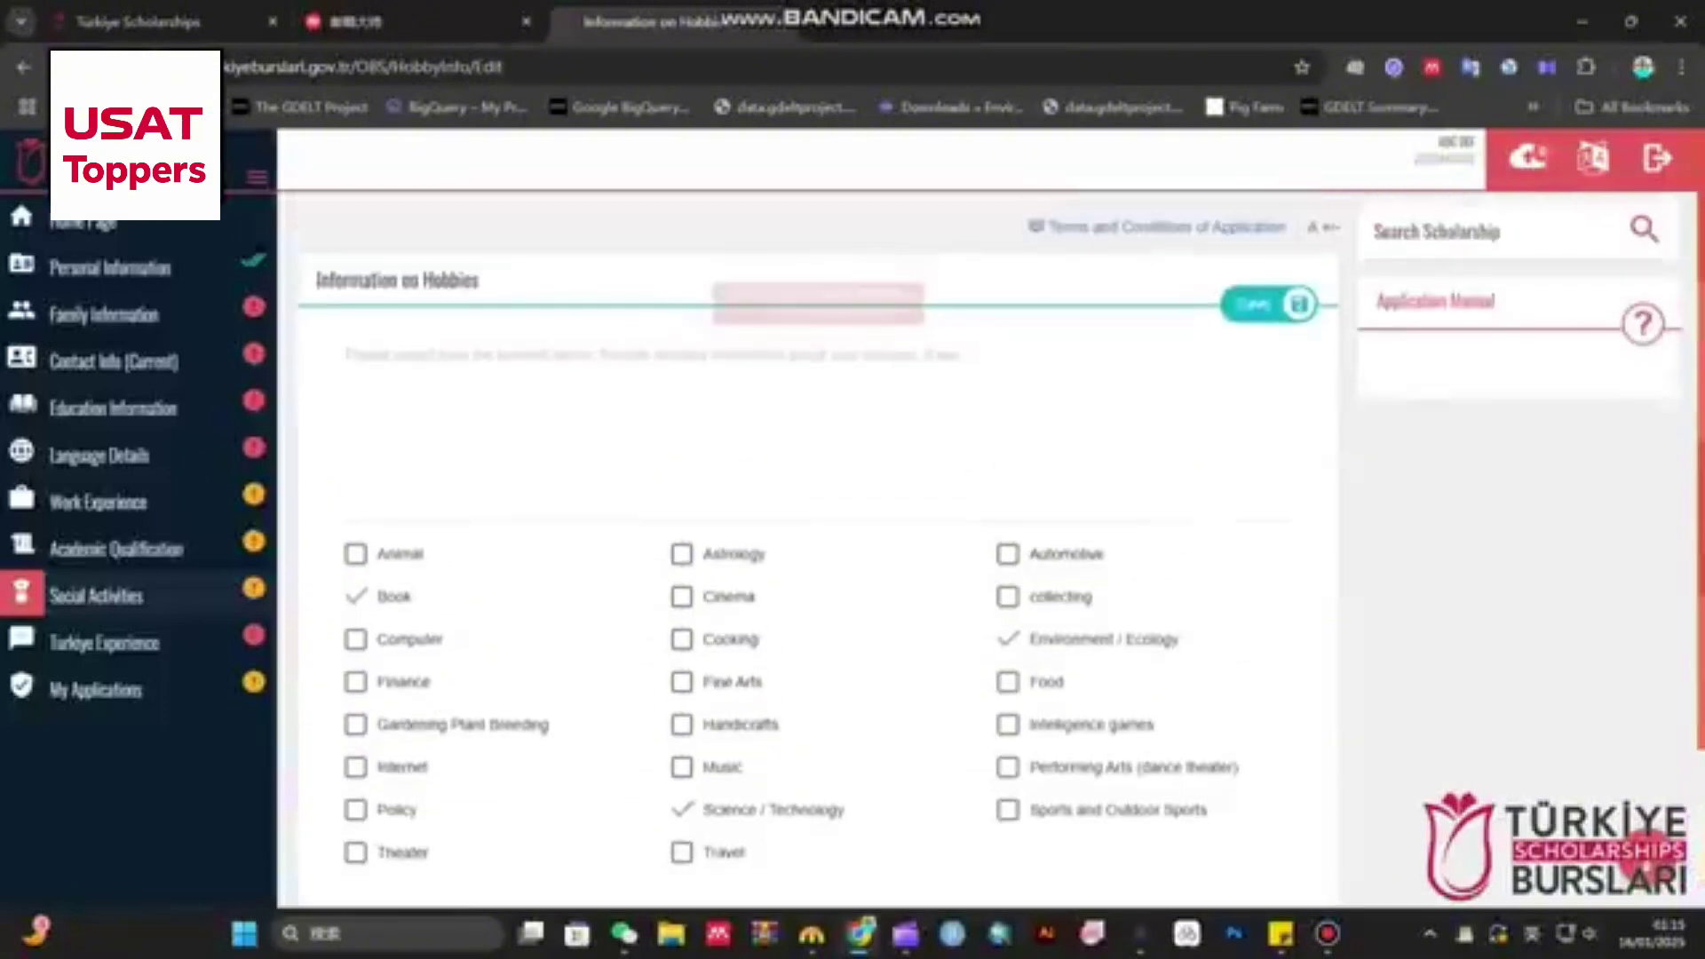
{"action": "left_click", "coordinate": [1270, 304]}
{"action": "left_click", "coordinate": [1205, 412]}
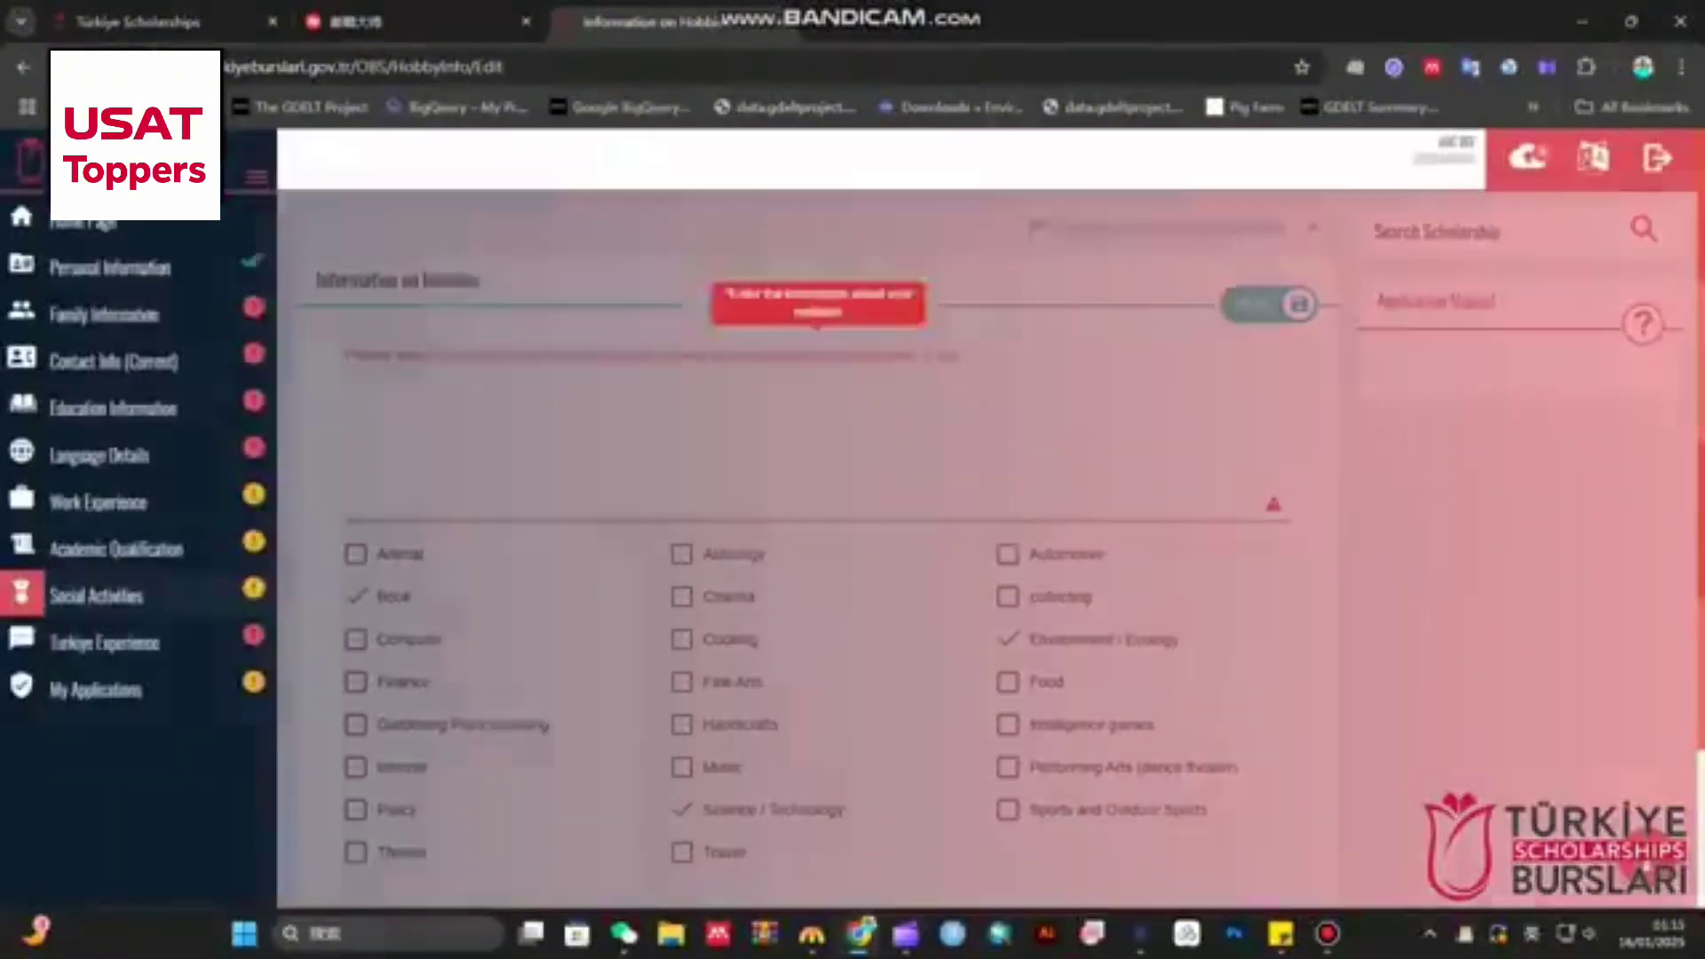
{"action": "type", "text": "bookreading"}
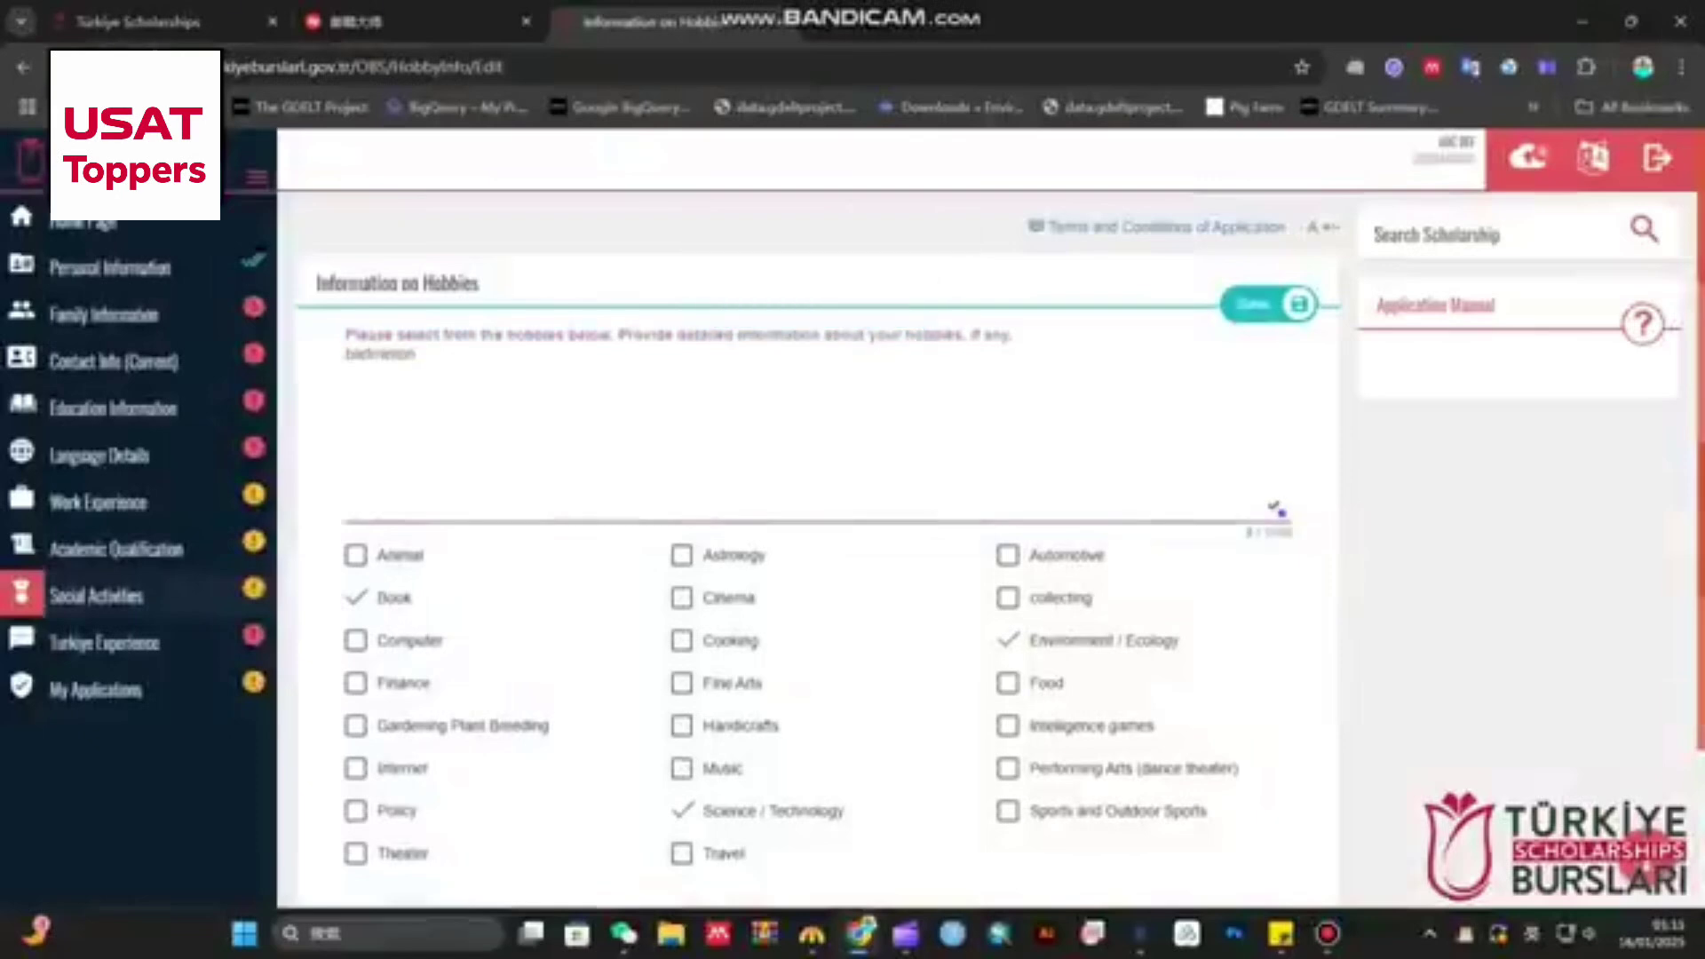
{"action": "left_click", "coordinate": [1254, 304]}
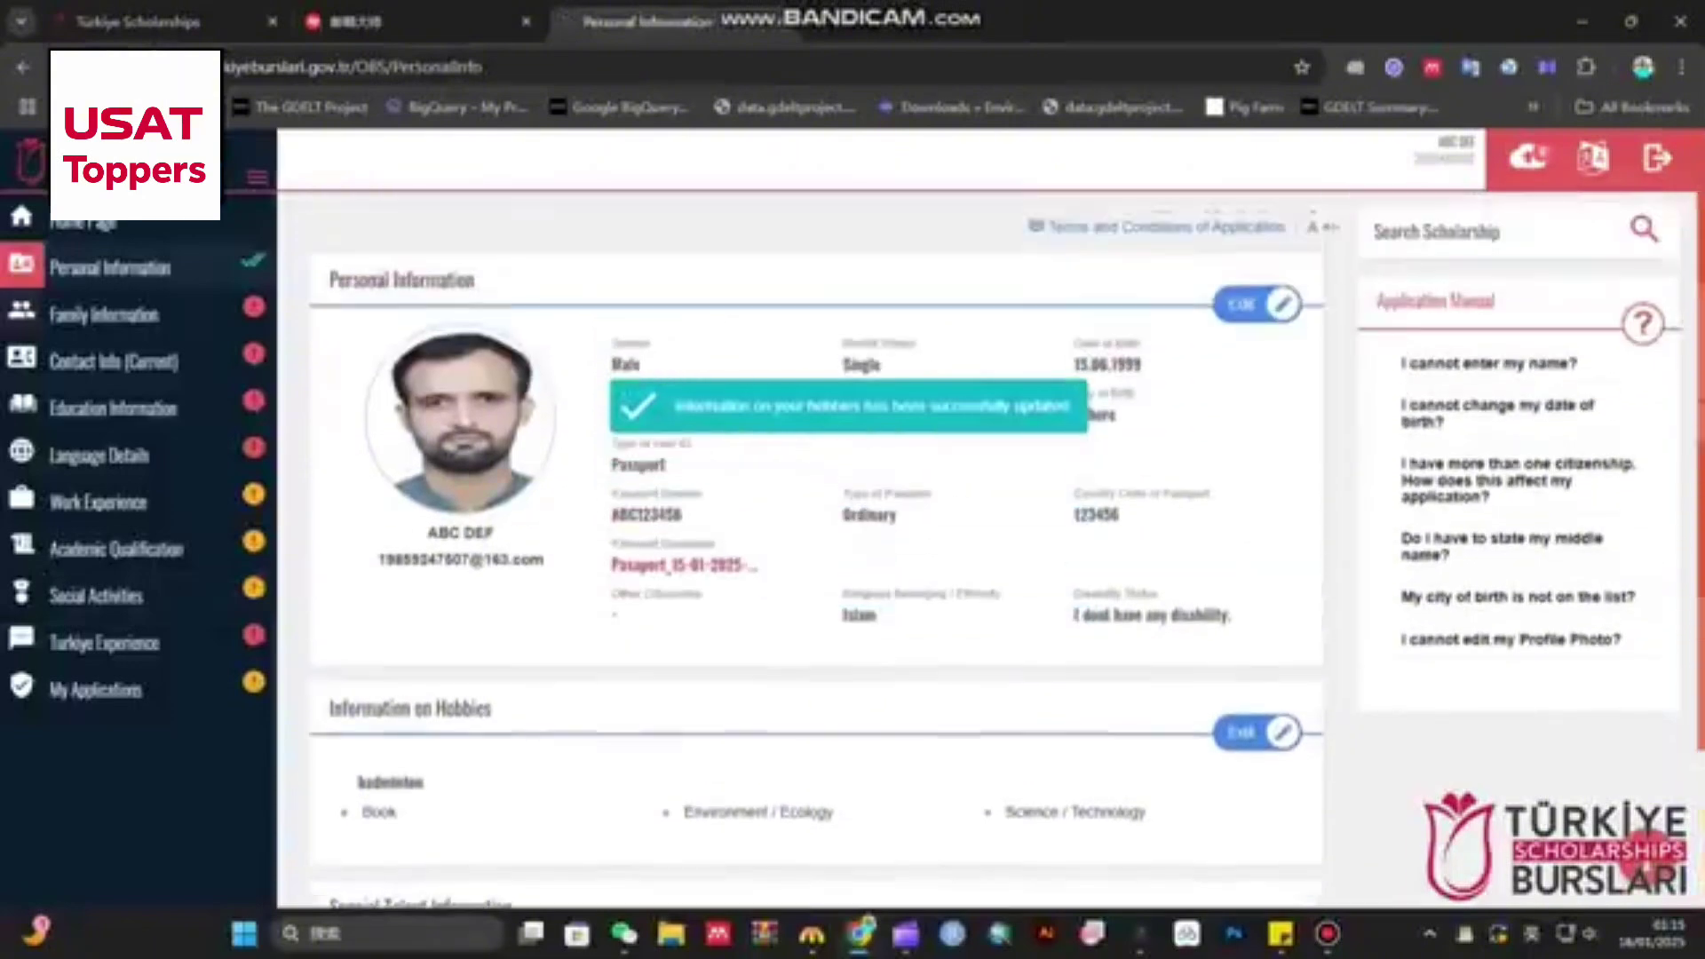
- Return to the personal information overview and open Special Talent Information for editing
{"action": "left_click", "coordinate": [183, 312]}
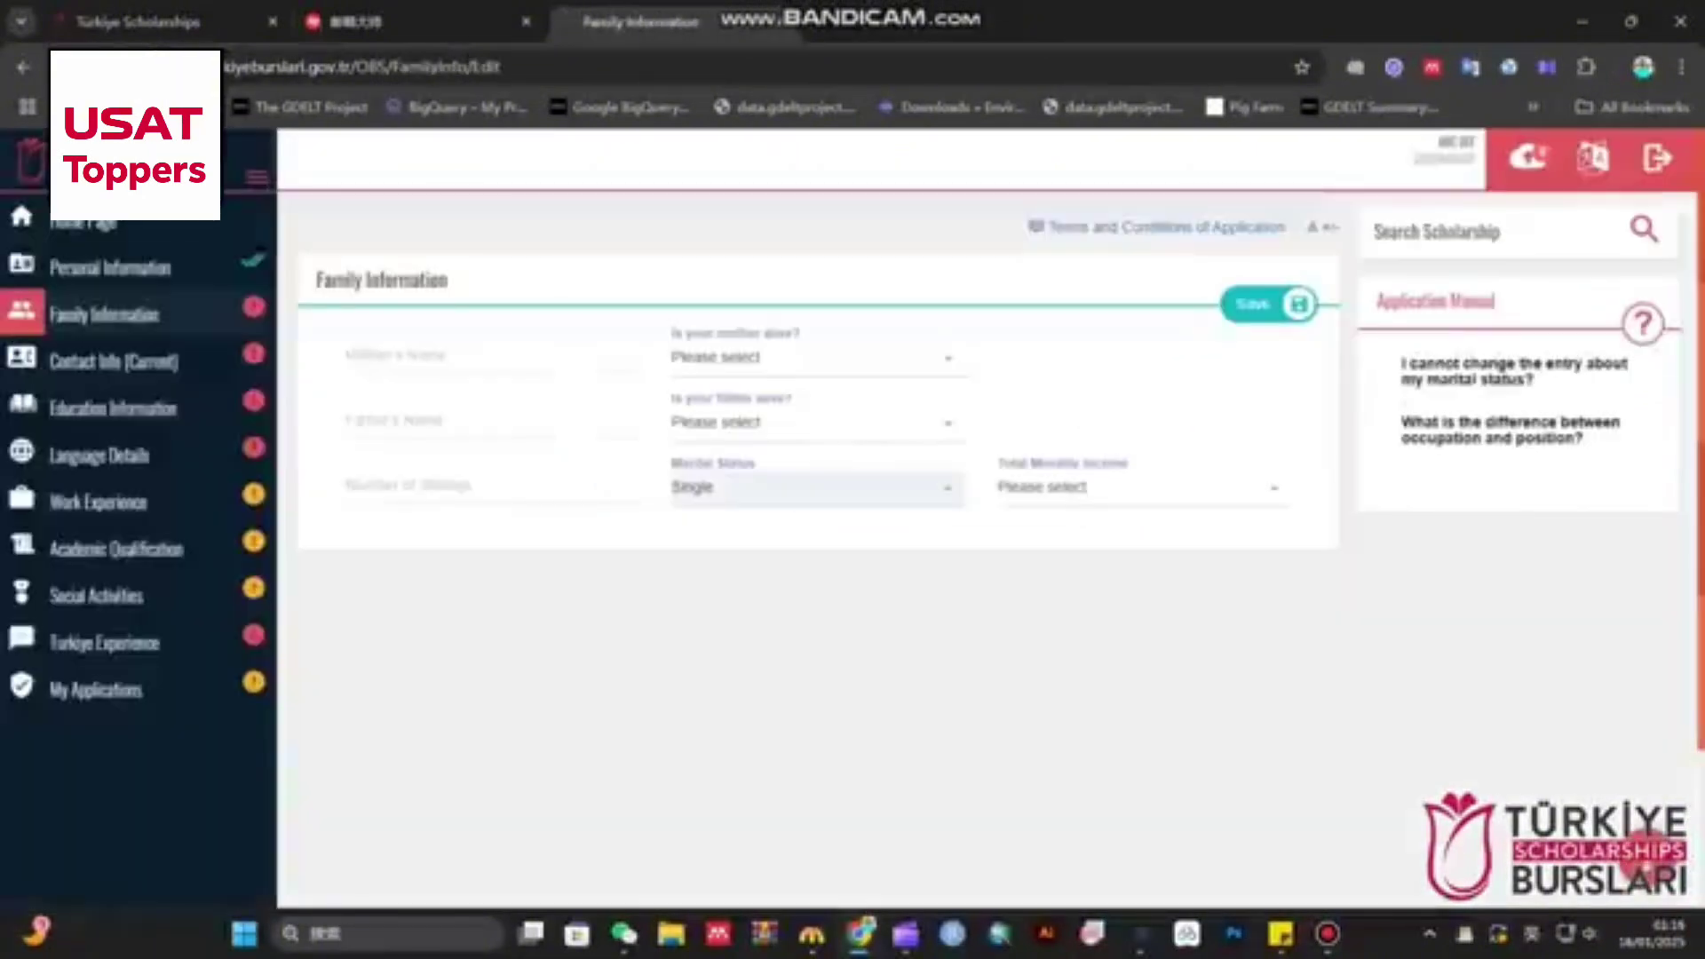
{"action": "left_click", "coordinate": [181, 269]}
{"action": "scroll", "coordinate": [815, 533], "scroll_direction": "down", "scroll_amount": 3}
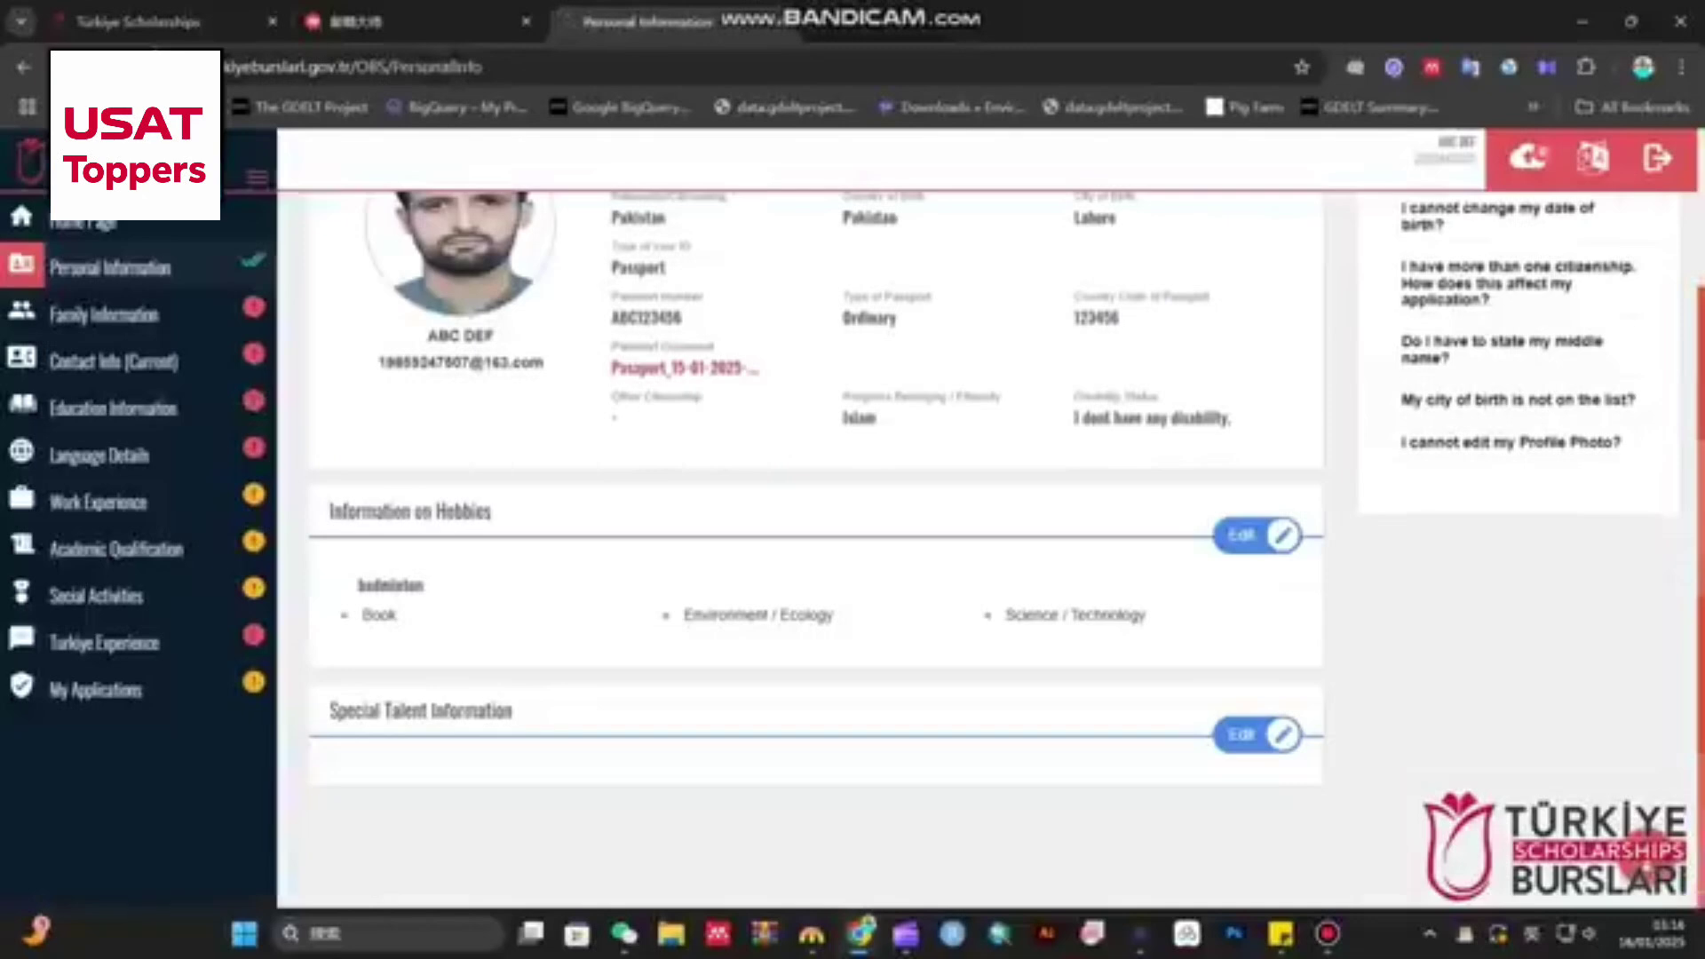
{"action": "left_click_drag", "start_coordinate": [332, 711], "coordinate": [514, 711]}
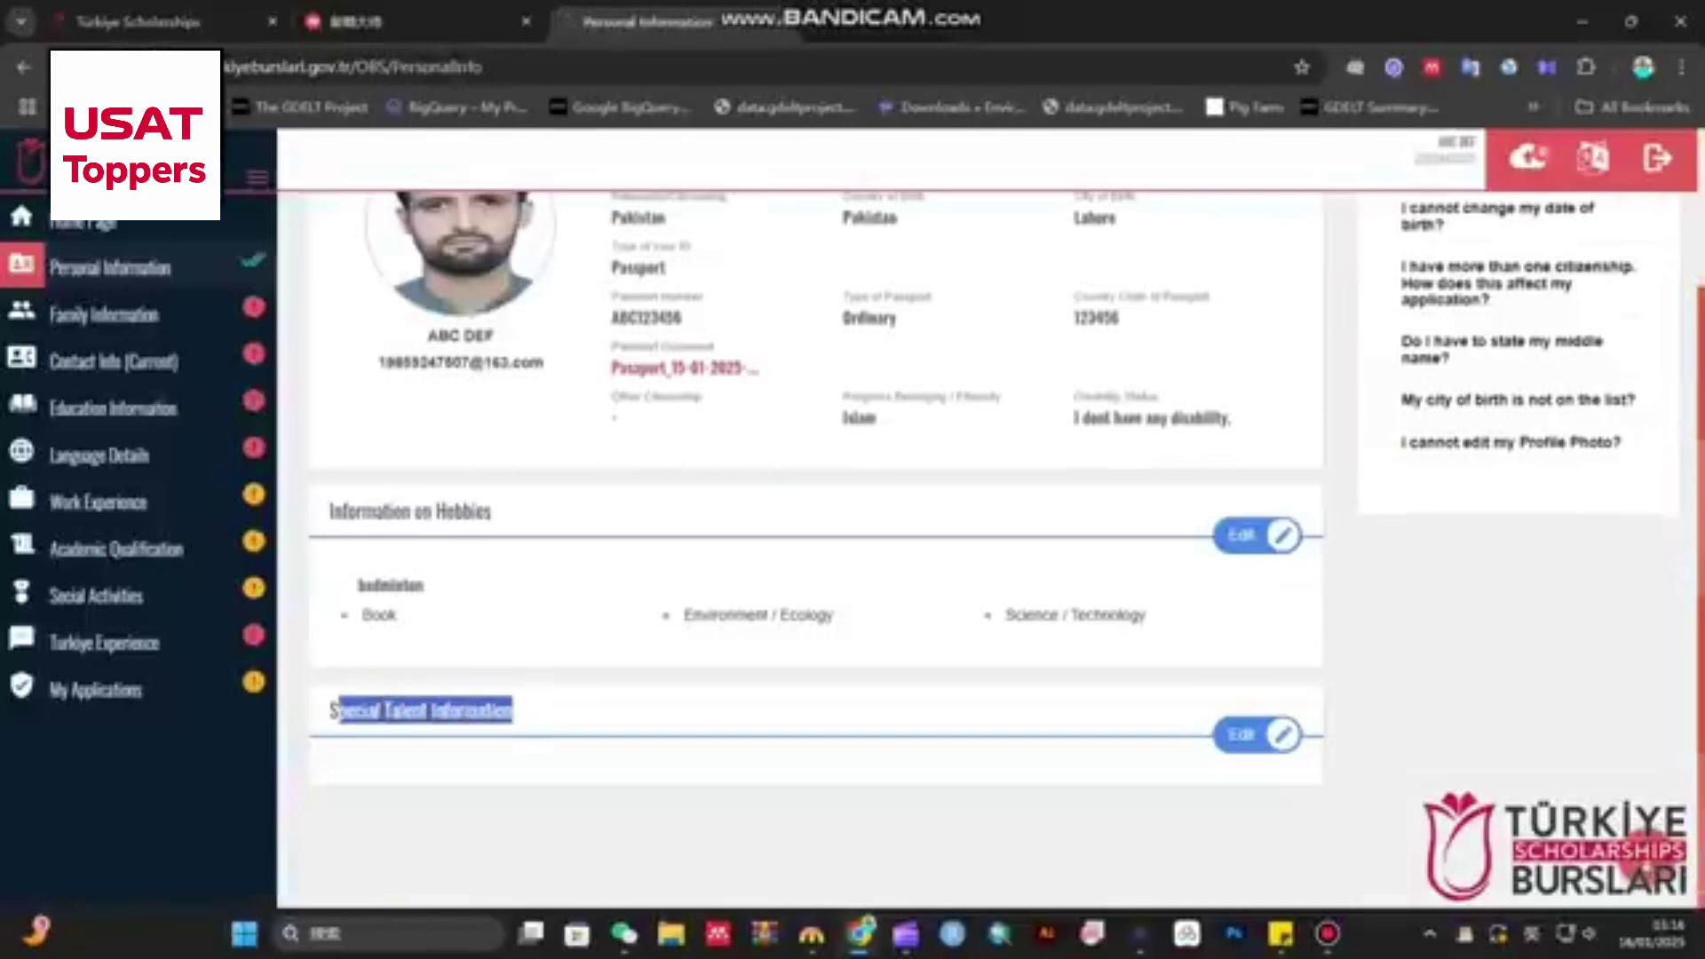
{"action": "key", "text": "F5"}
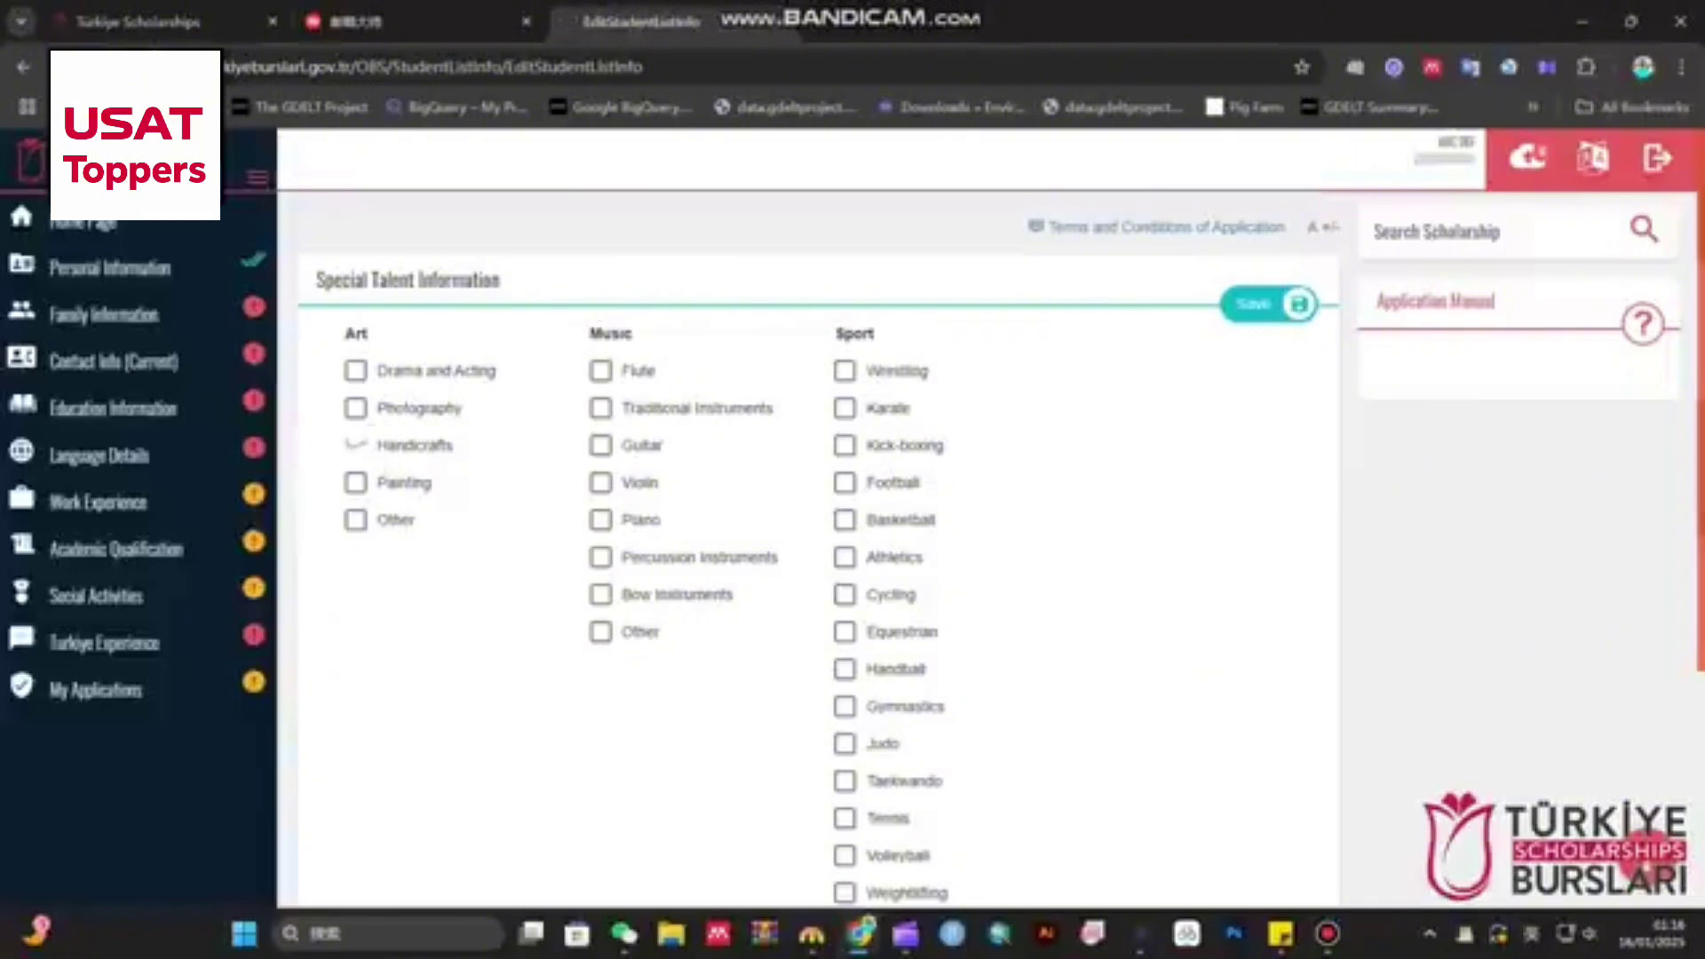
- Tick Handicrafts, Volleyball, Boxing and Athletics as special talents and save
{"action": "left_click", "coordinate": [355, 445]}
{"action": "scroll", "coordinate": [356, 445], "scroll_direction": "down", "scroll_amount": 4}
{"action": "scroll", "coordinate": [808, 533], "scroll_direction": "up", "scroll_amount": 2}
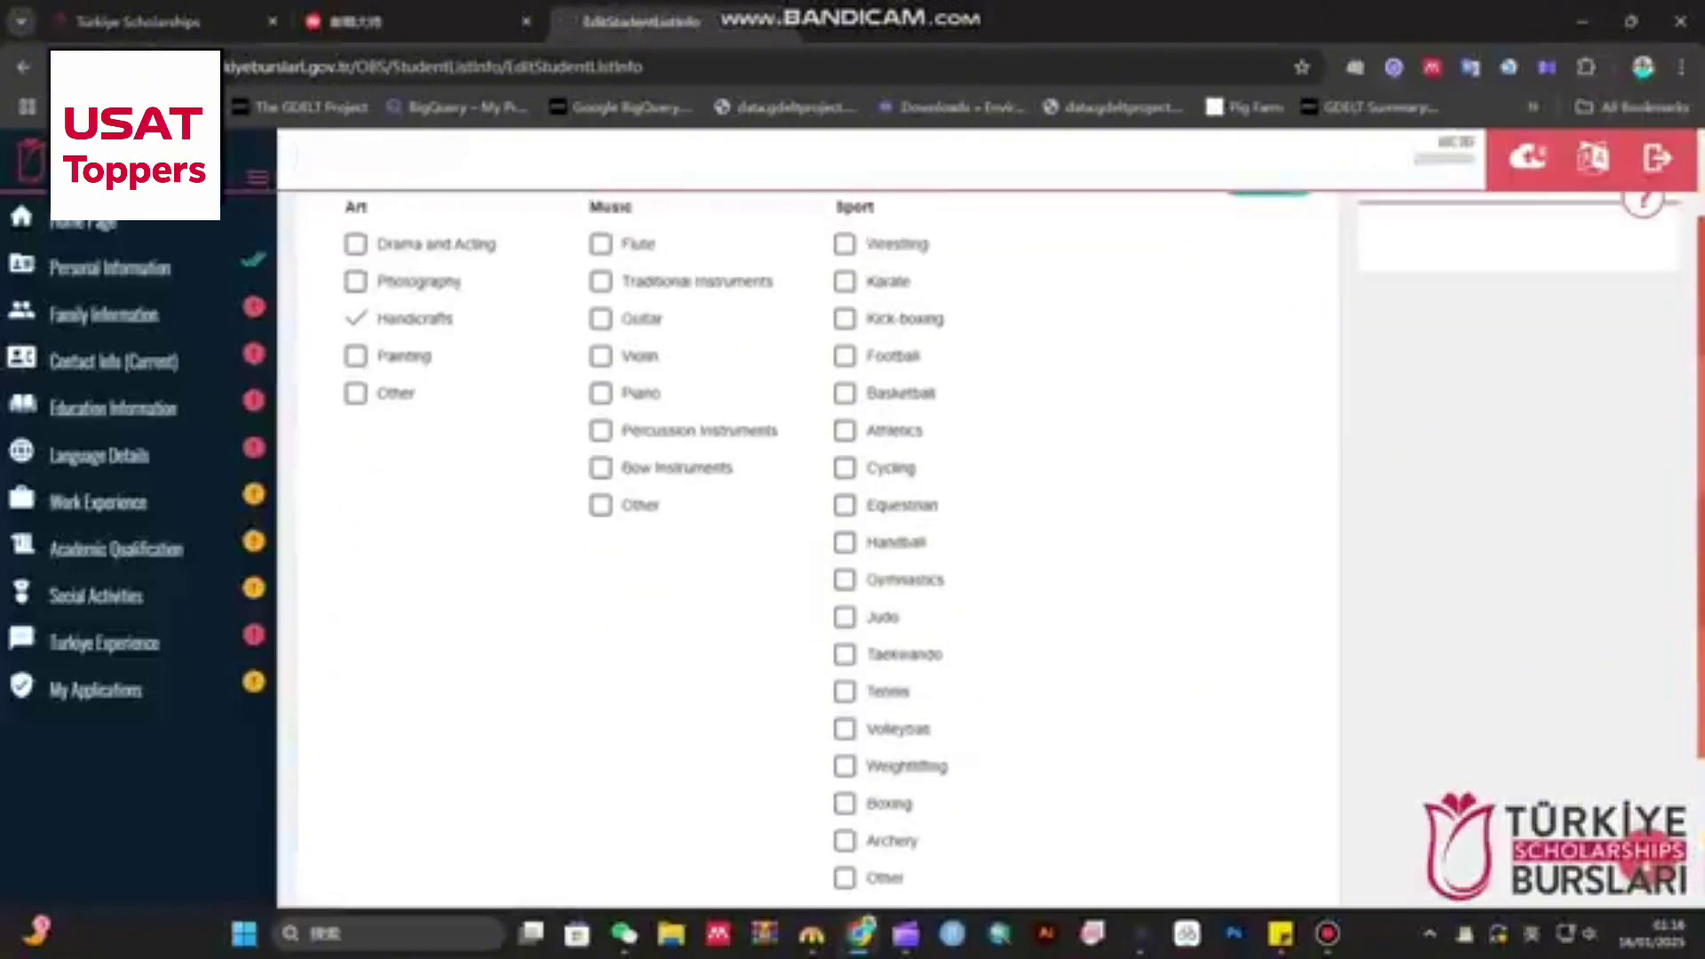
{"action": "left_click", "coordinate": [844, 729]}
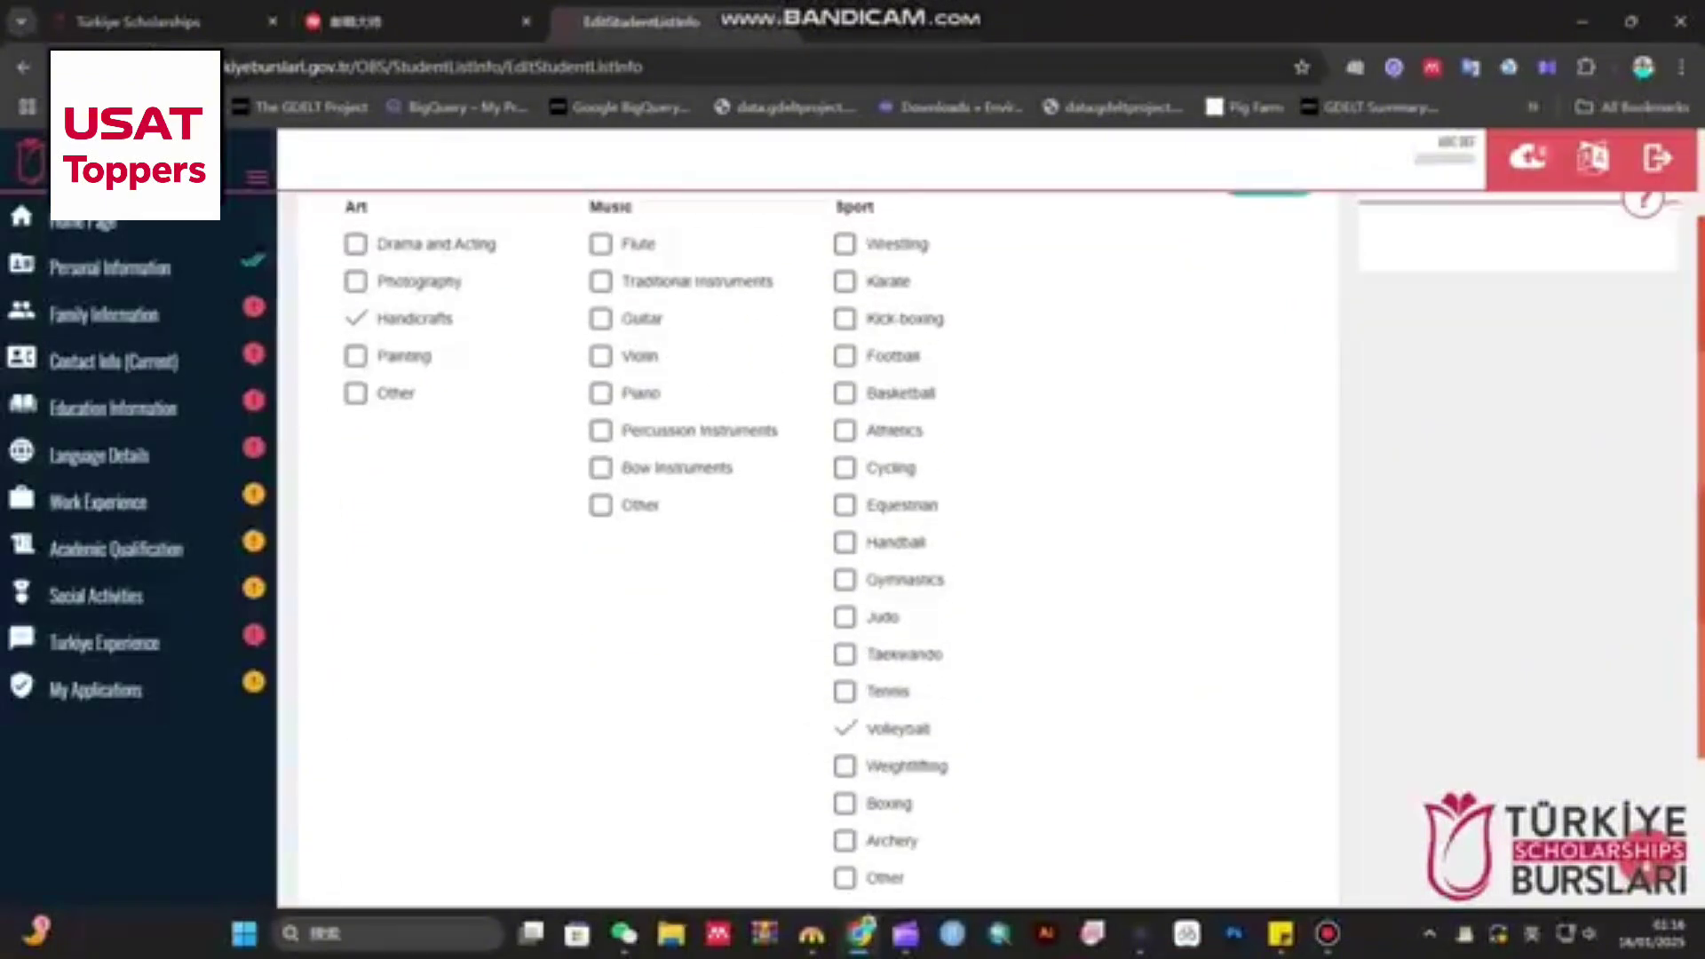
{"action": "left_click", "coordinate": [845, 804]}
{"action": "scroll", "coordinate": [808, 533], "scroll_direction": "up", "scroll_amount": 2}
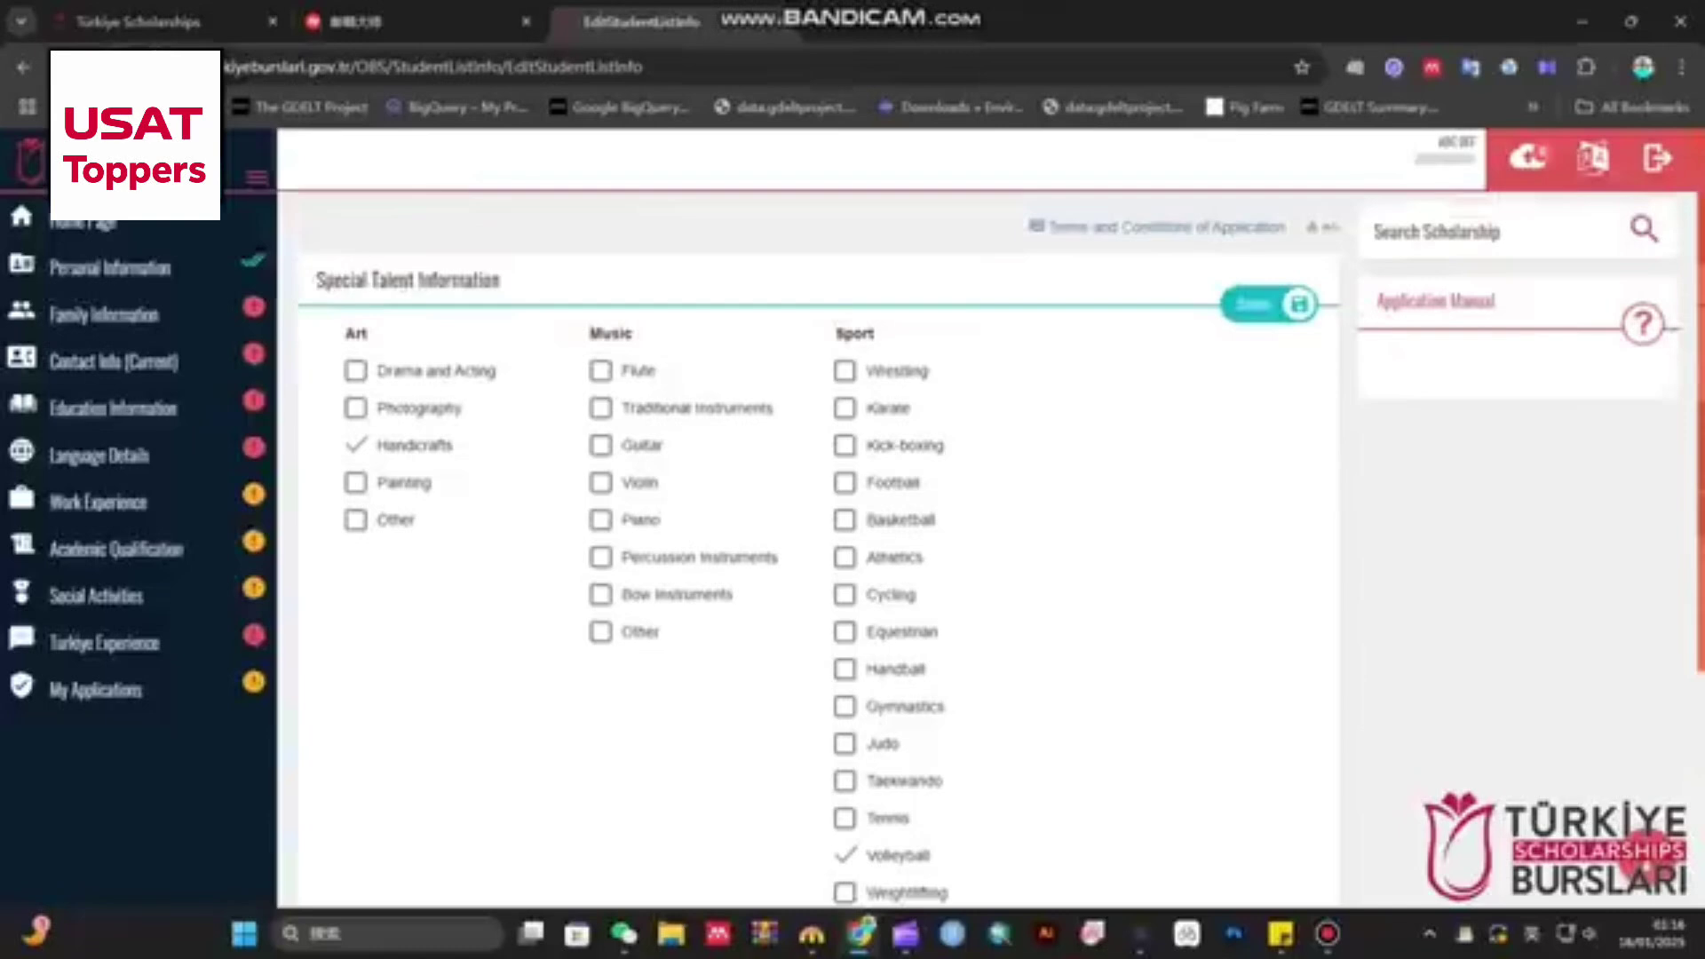
{"action": "left_click", "coordinate": [844, 557]}
{"action": "left_click", "coordinate": [1257, 305]}
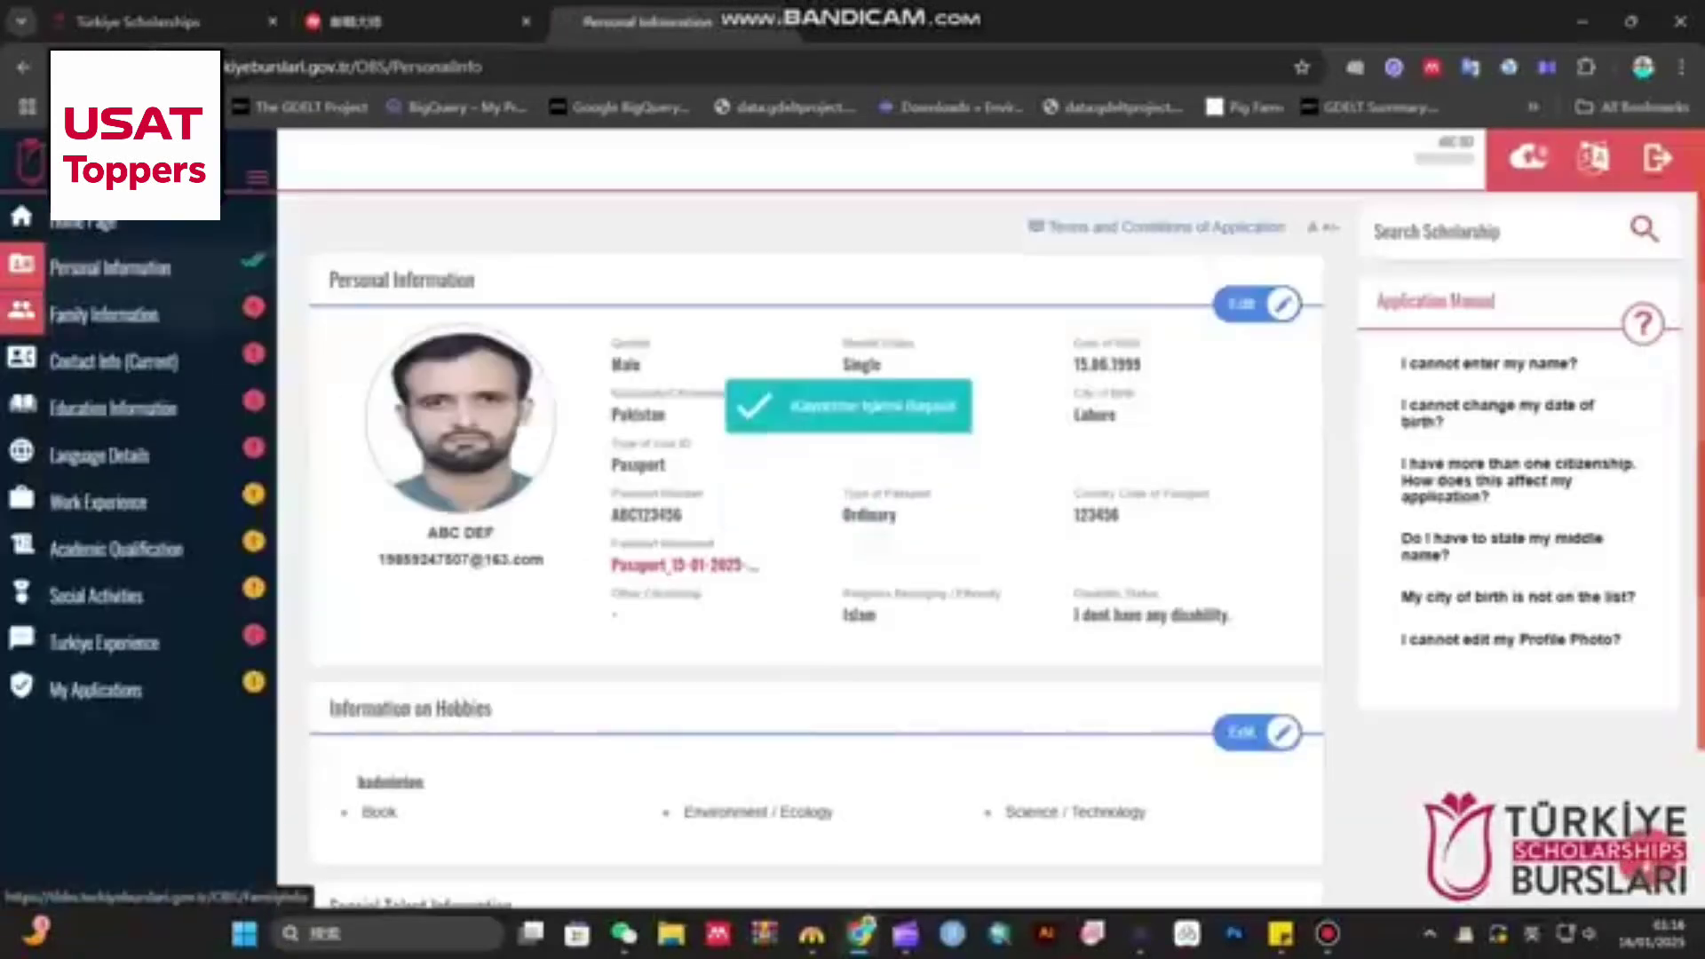
- Enter the mother's name 'ABC', mark her as alive and not working
{"action": "left_click", "coordinate": [104, 314]}
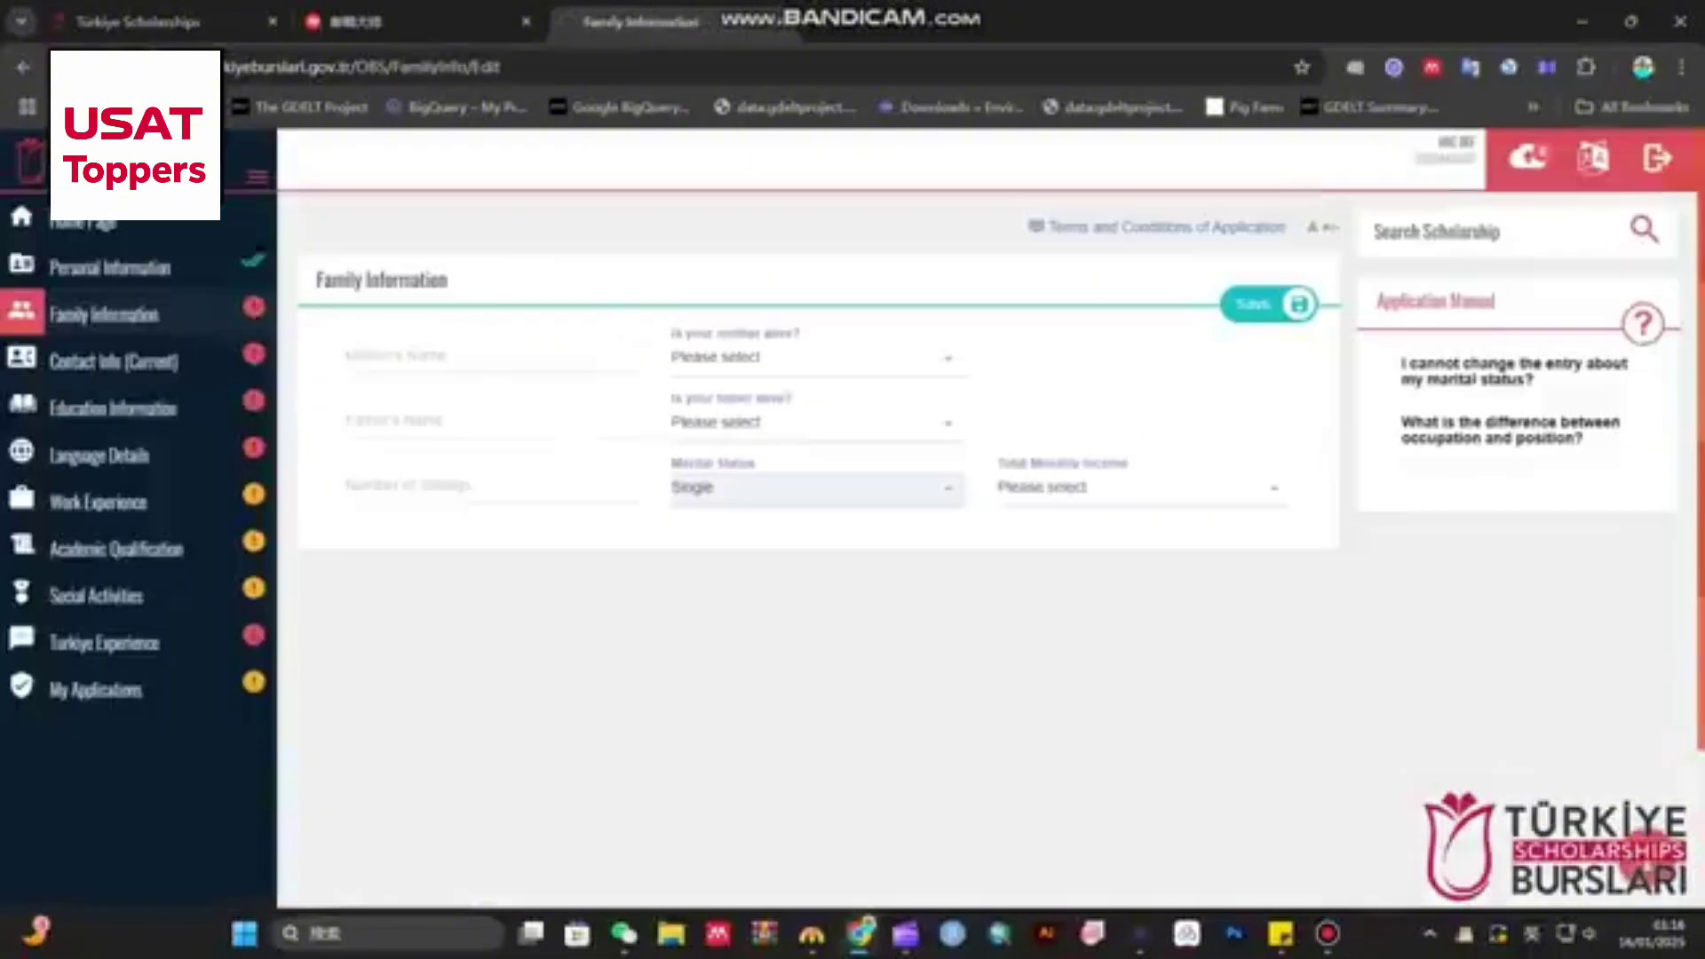
{"action": "left_click", "coordinate": [492, 355]}
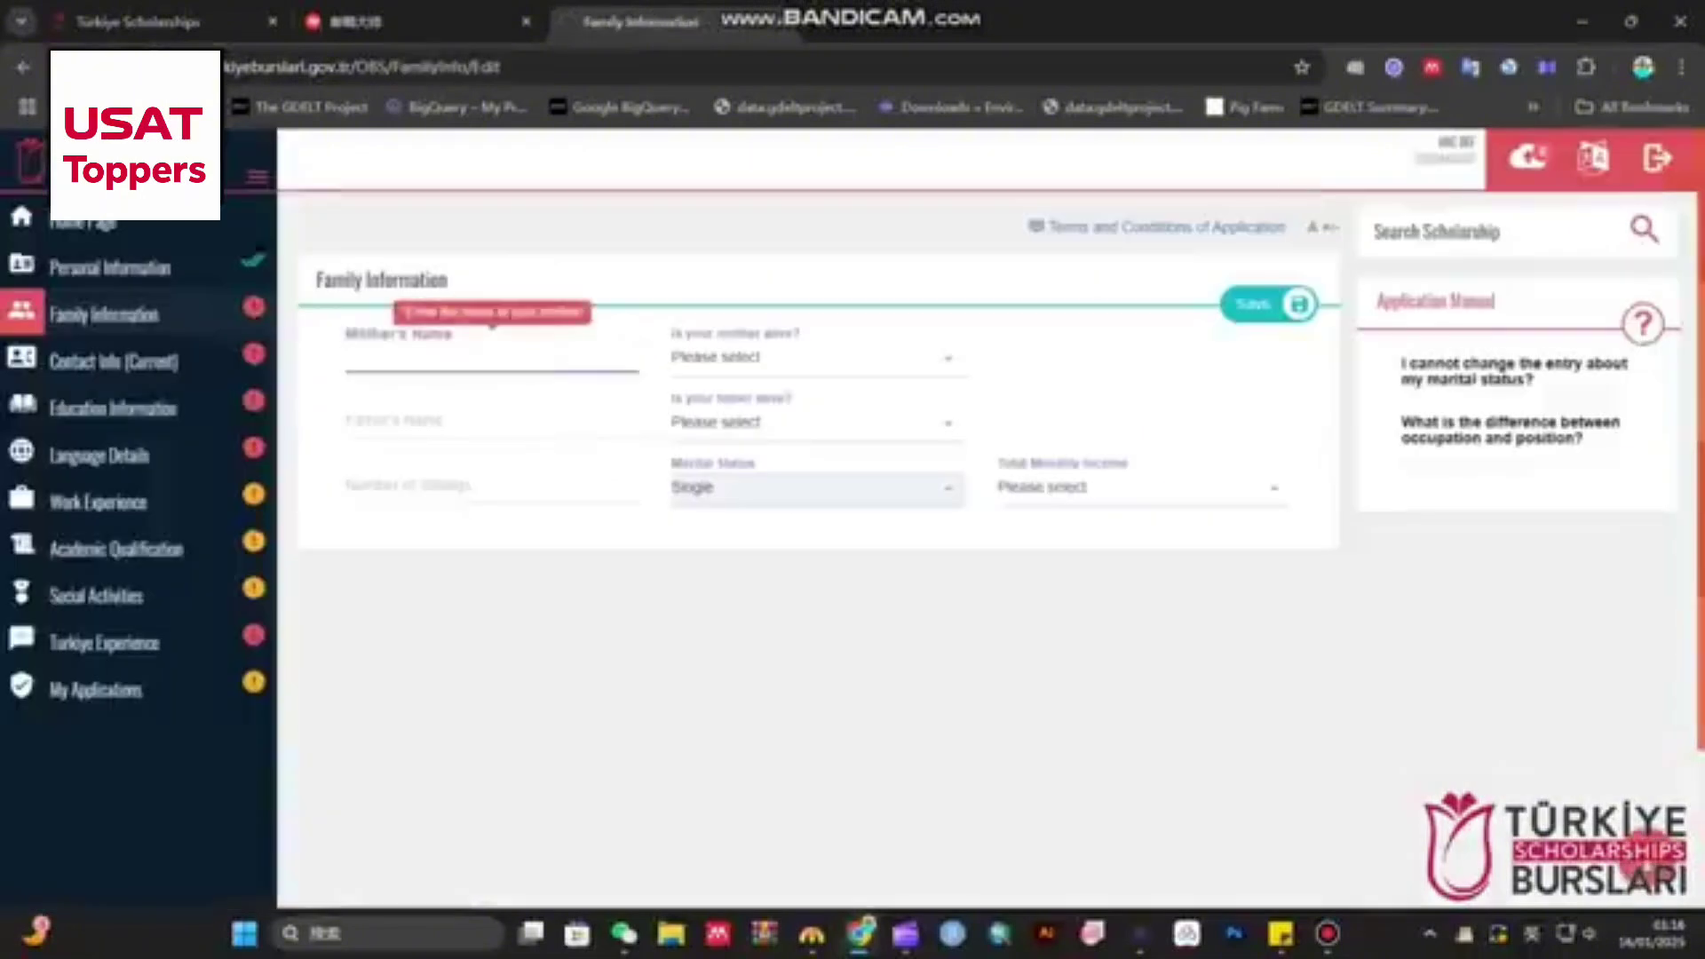
{"action": "type", "text": "ABC"}
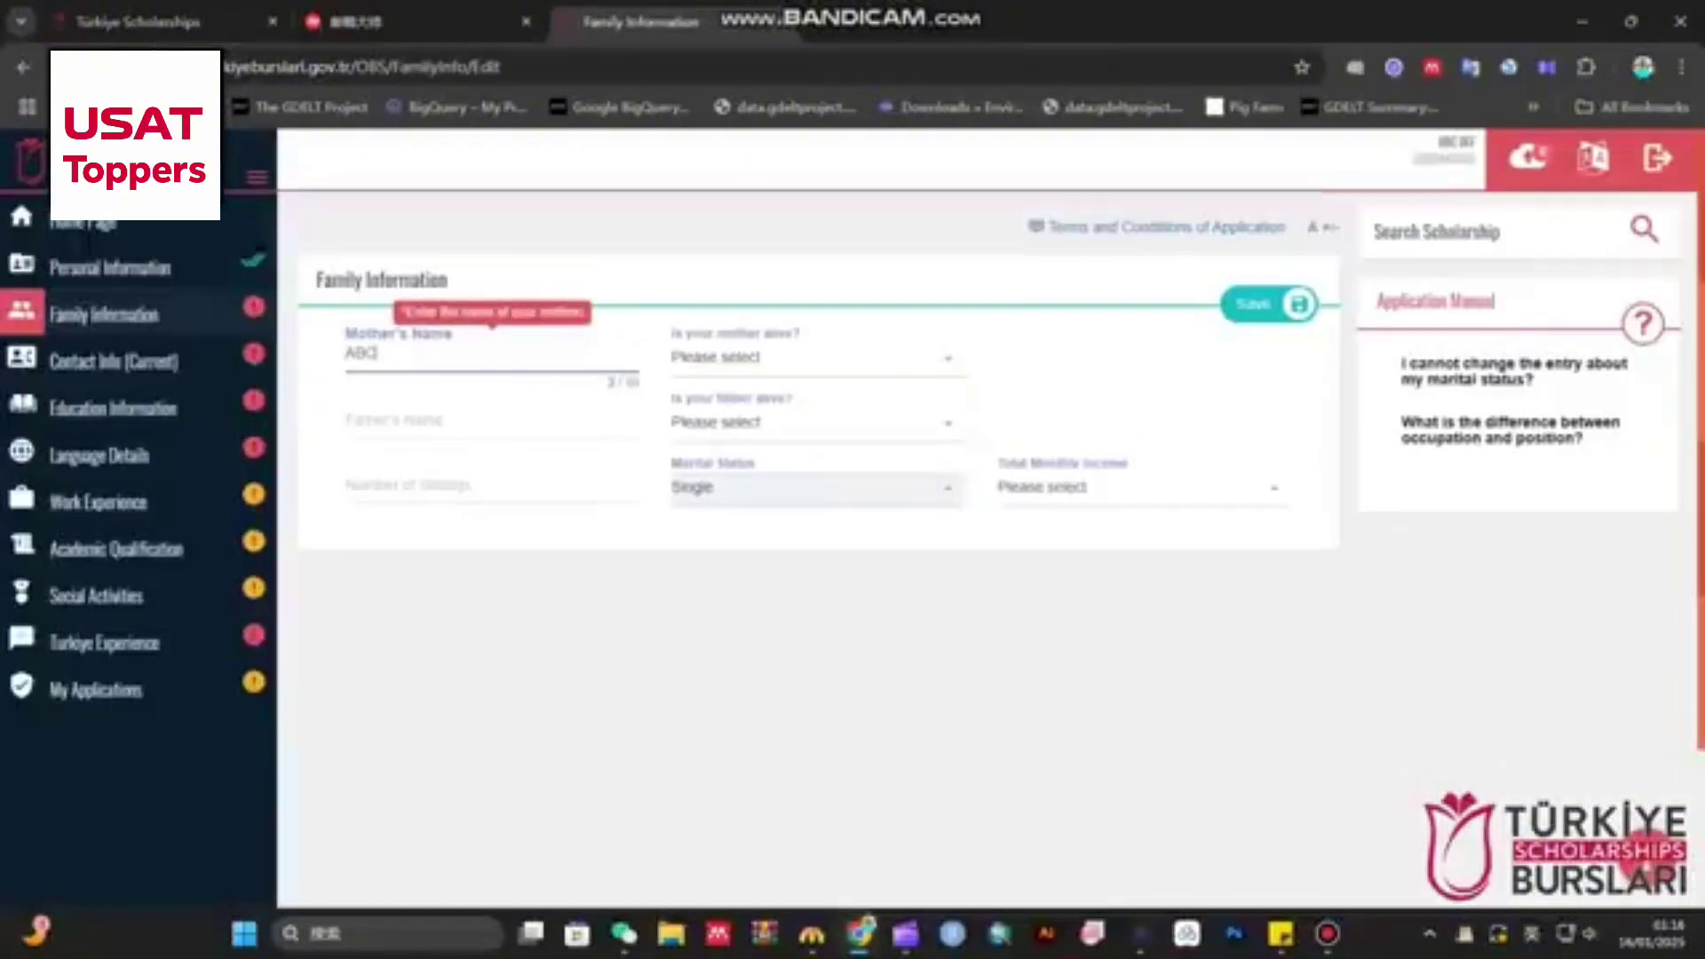
{"action": "left_click", "coordinate": [812, 358]}
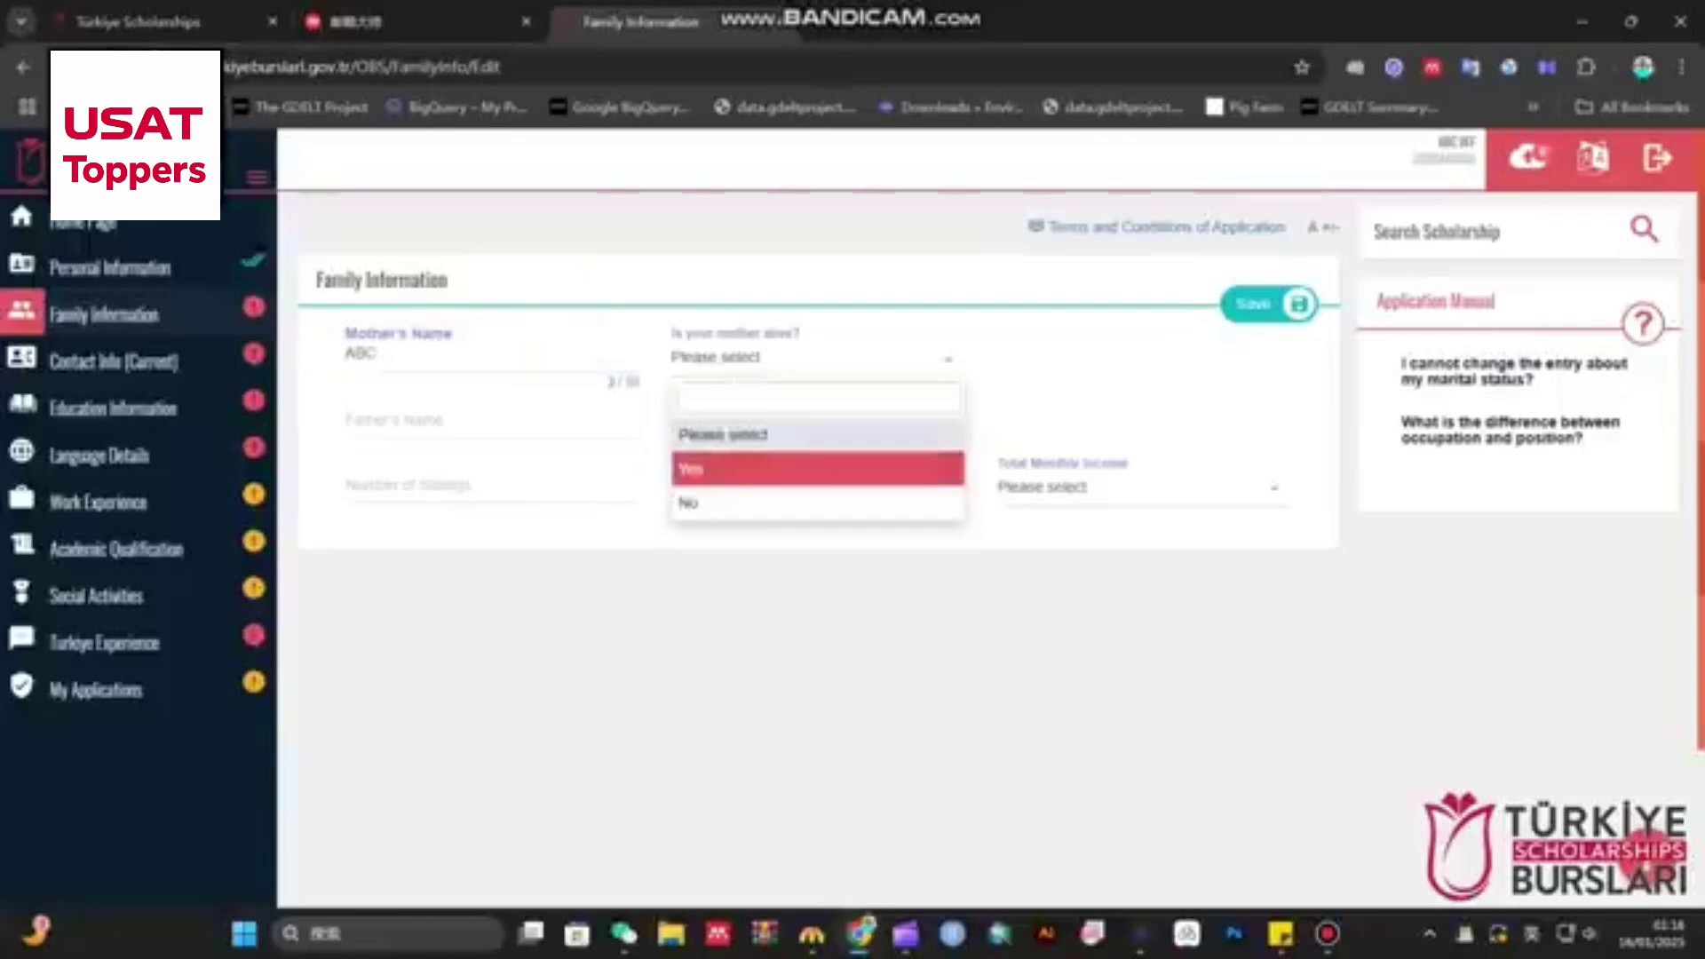
{"action": "left_click", "coordinate": [729, 469]}
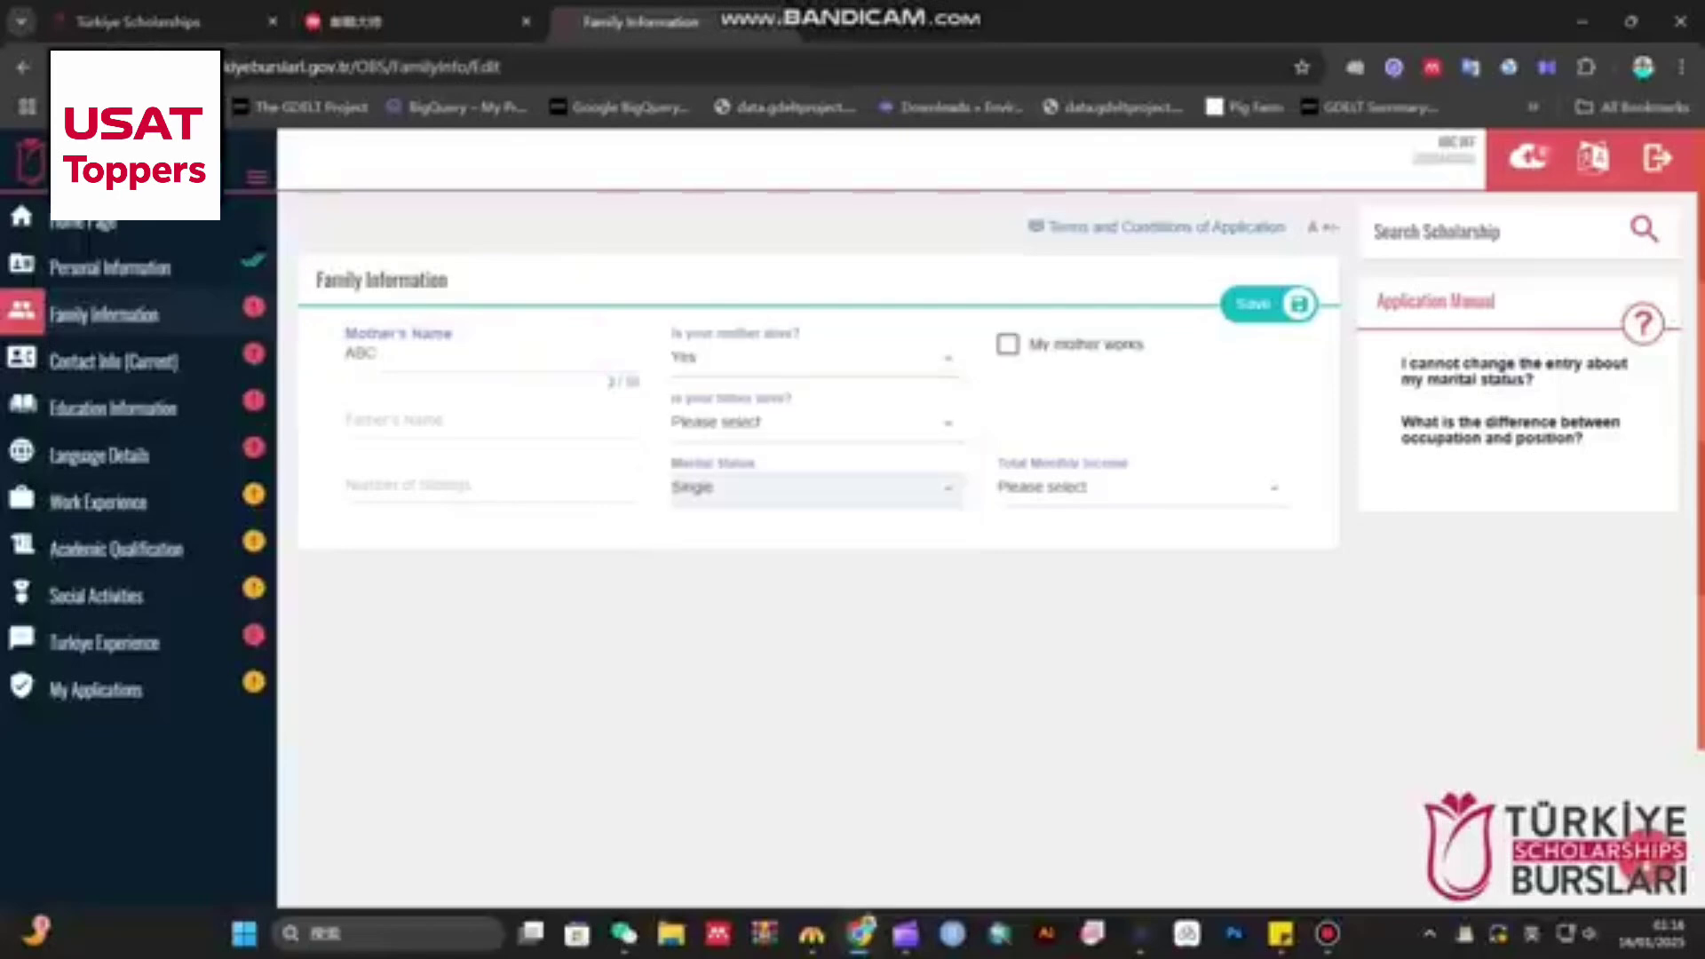
{"action": "left_click", "coordinate": [1007, 344]}
{"action": "left_click", "coordinate": [1007, 344]}
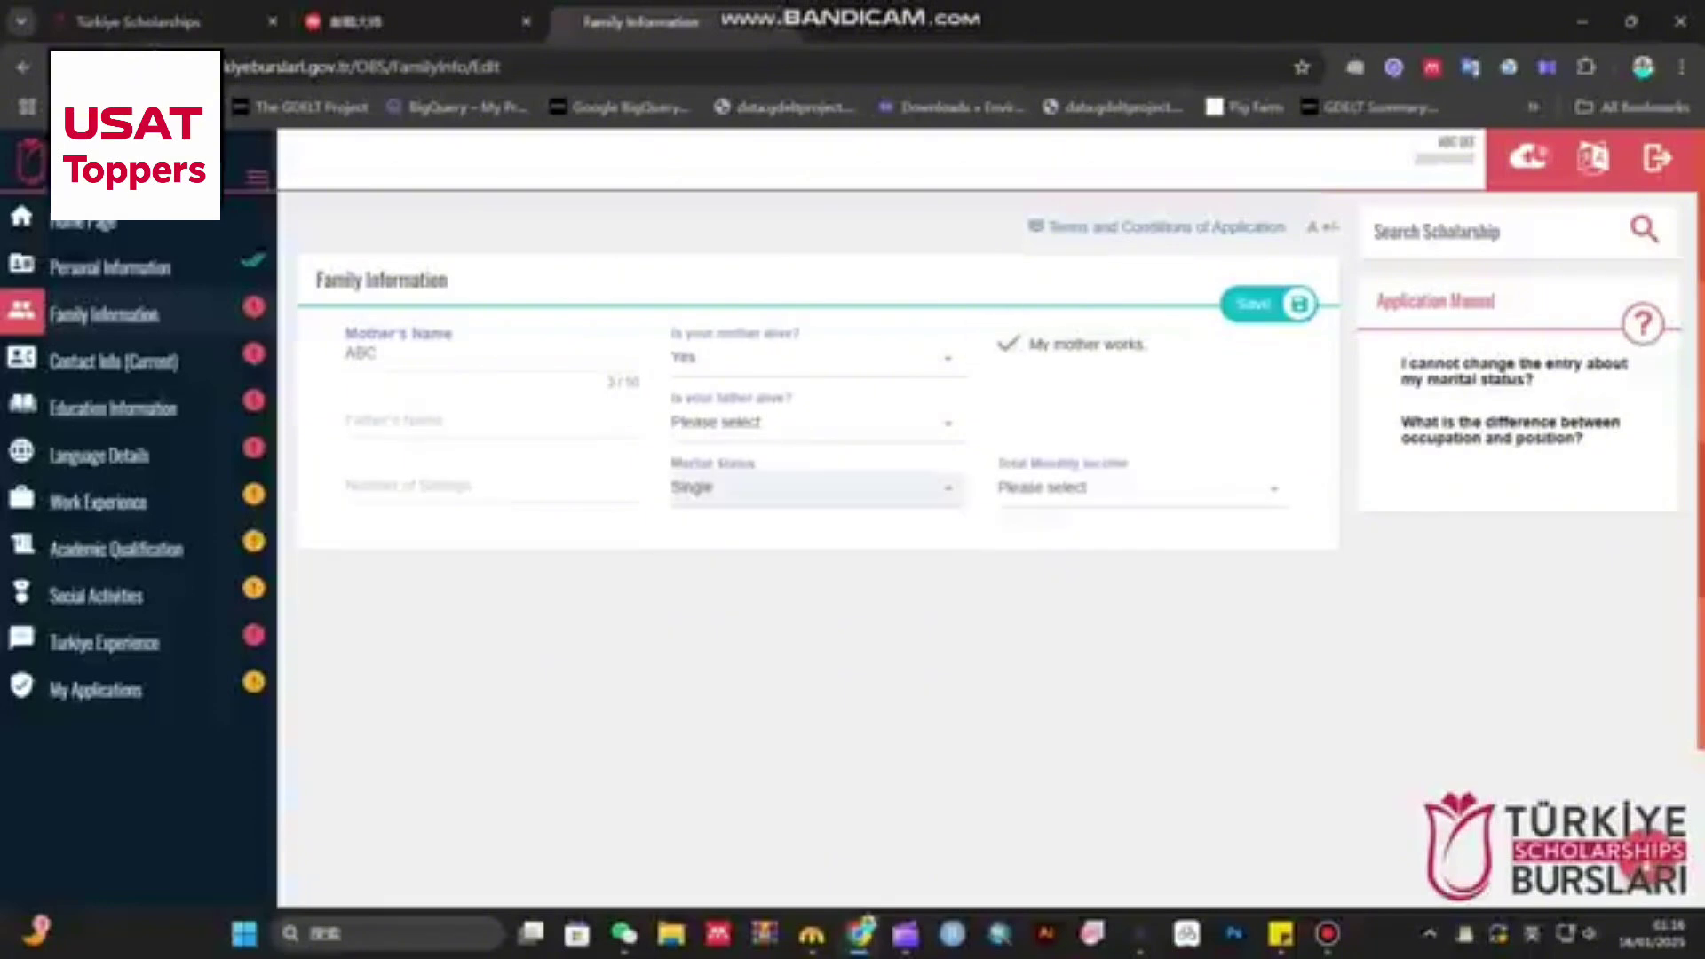
- Enter the father's name 'ABCD', mark him alive and working as a Police Officer
{"action": "left_click", "coordinate": [491, 422]}
{"action": "type", "text": "ABCD"}
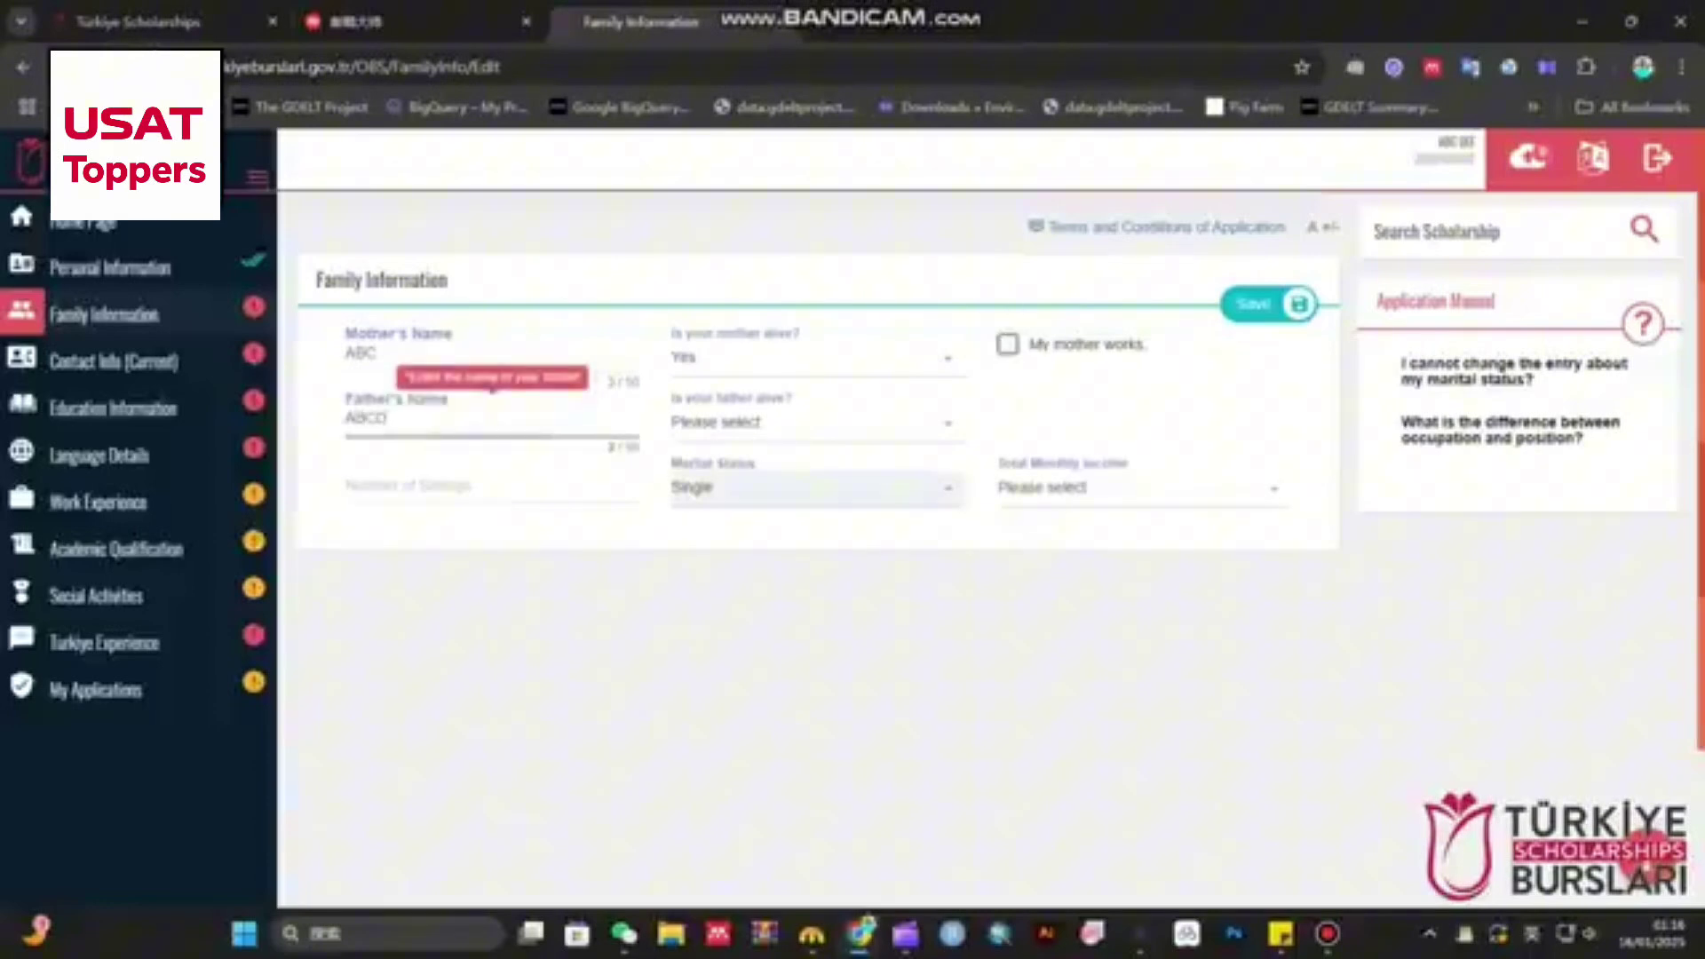
{"action": "left_click", "coordinate": [808, 422]}
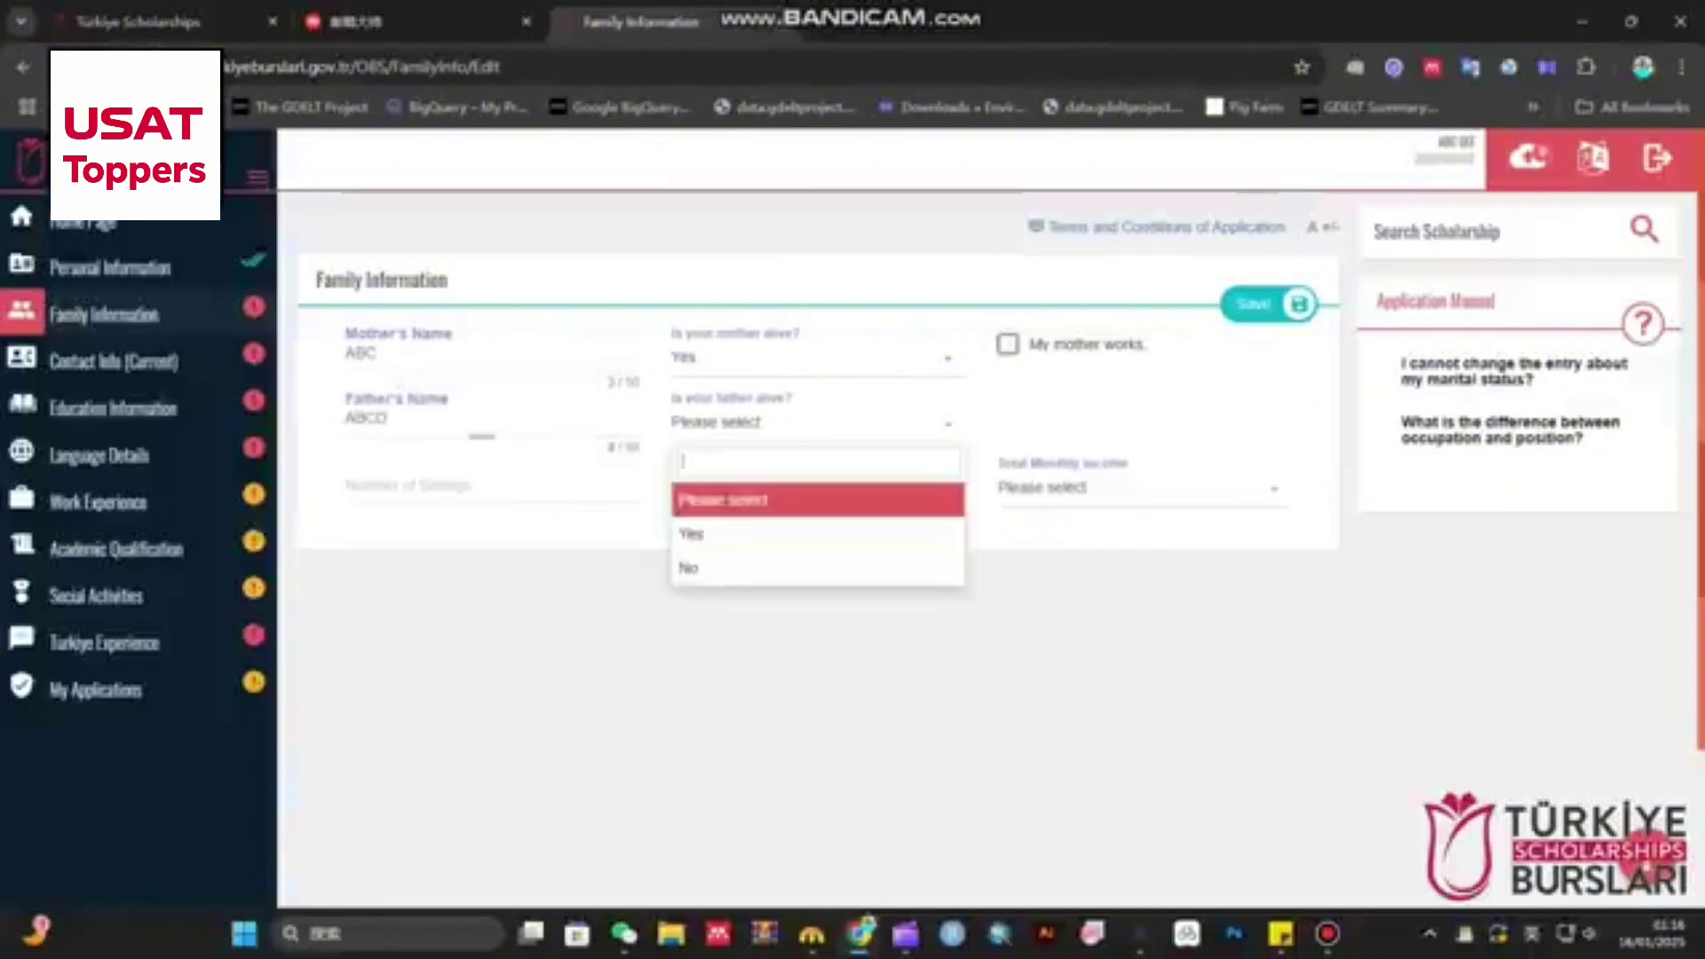
{"action": "left_click", "coordinate": [693, 529]}
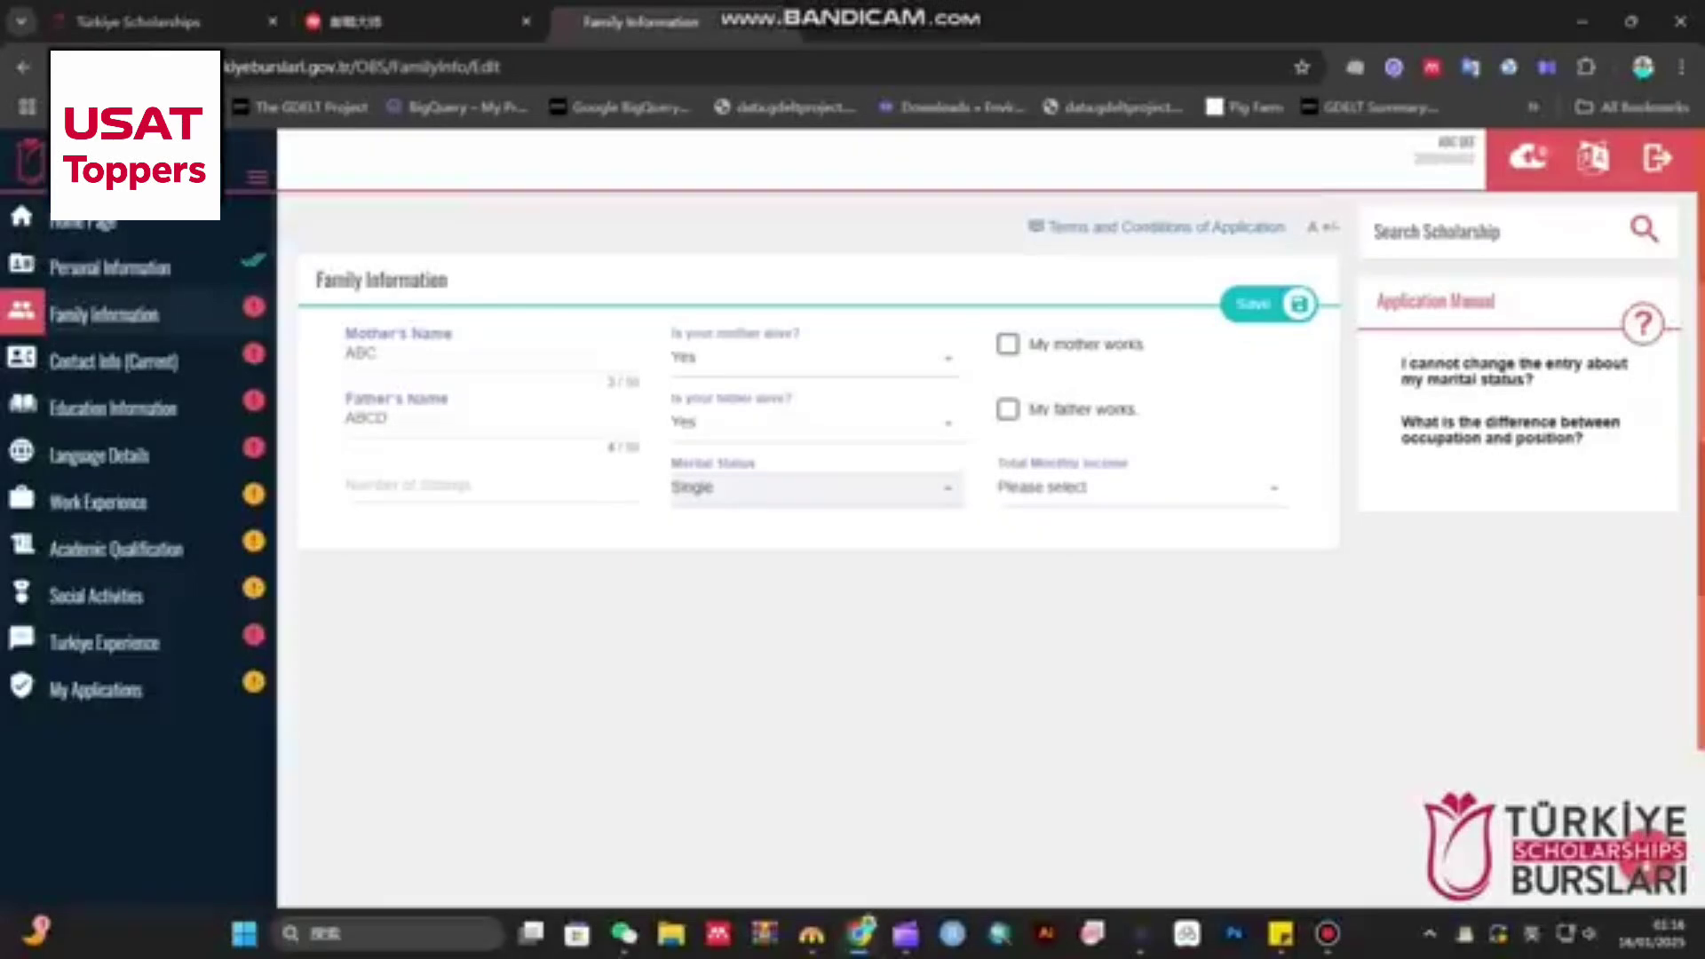
{"action": "left_click", "coordinate": [1007, 409]}
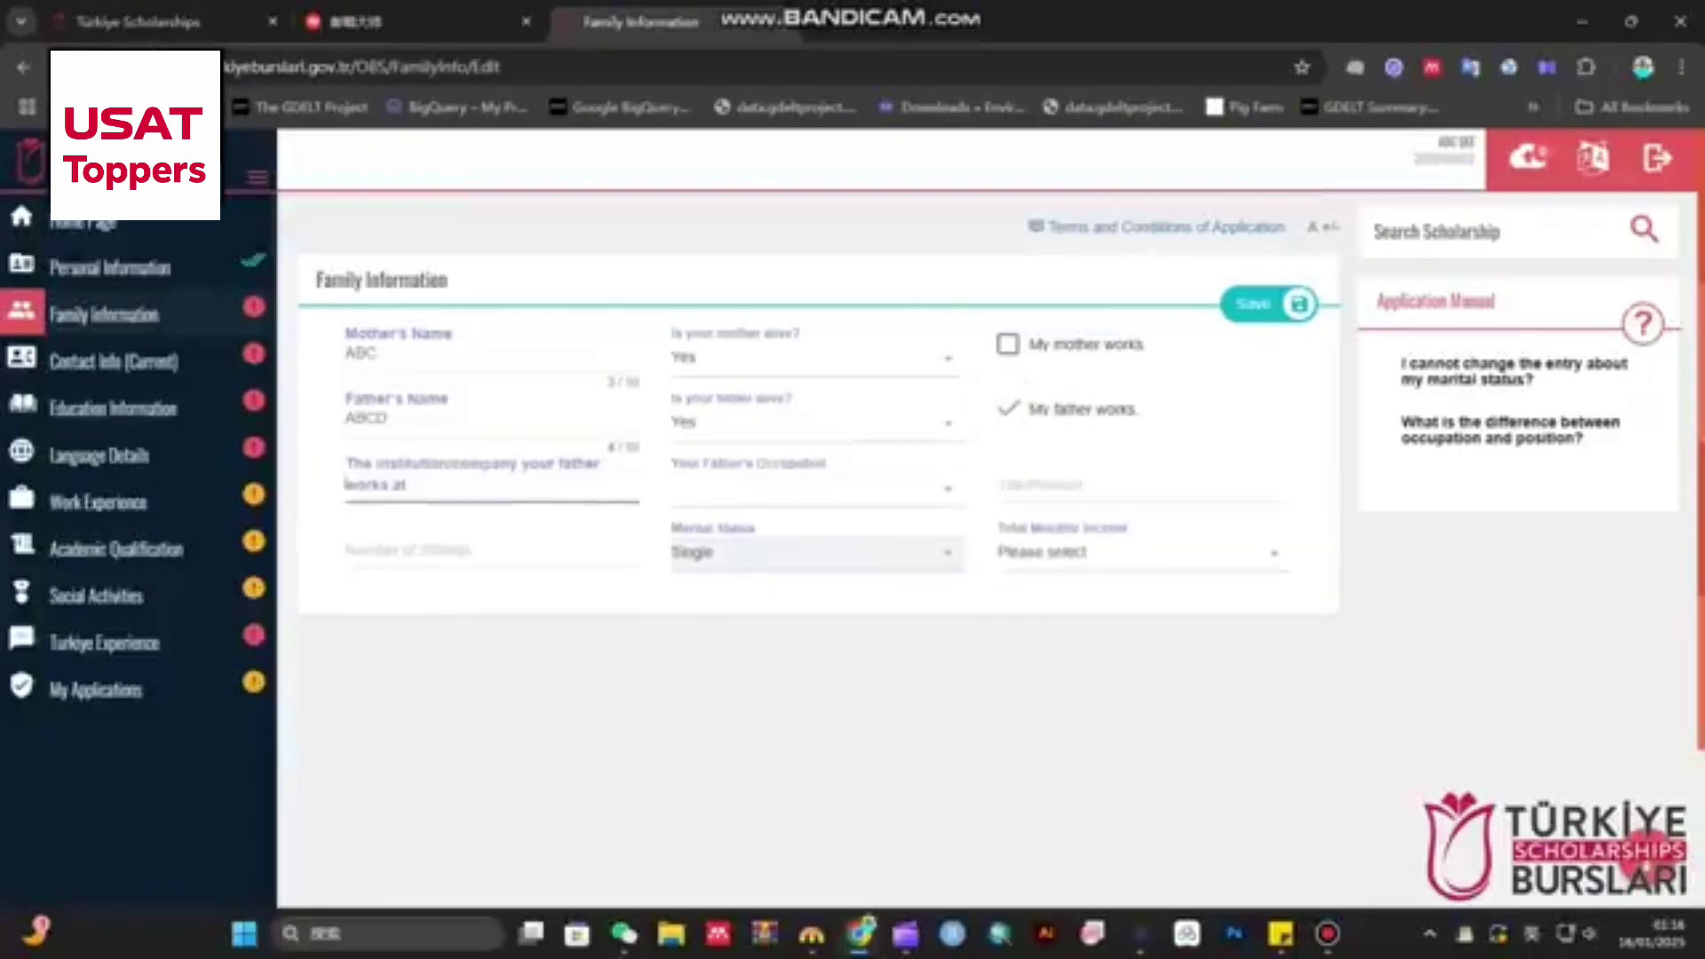
{"action": "type", "text": "abcdef"}
{"action": "left_click", "coordinate": [813, 488]}
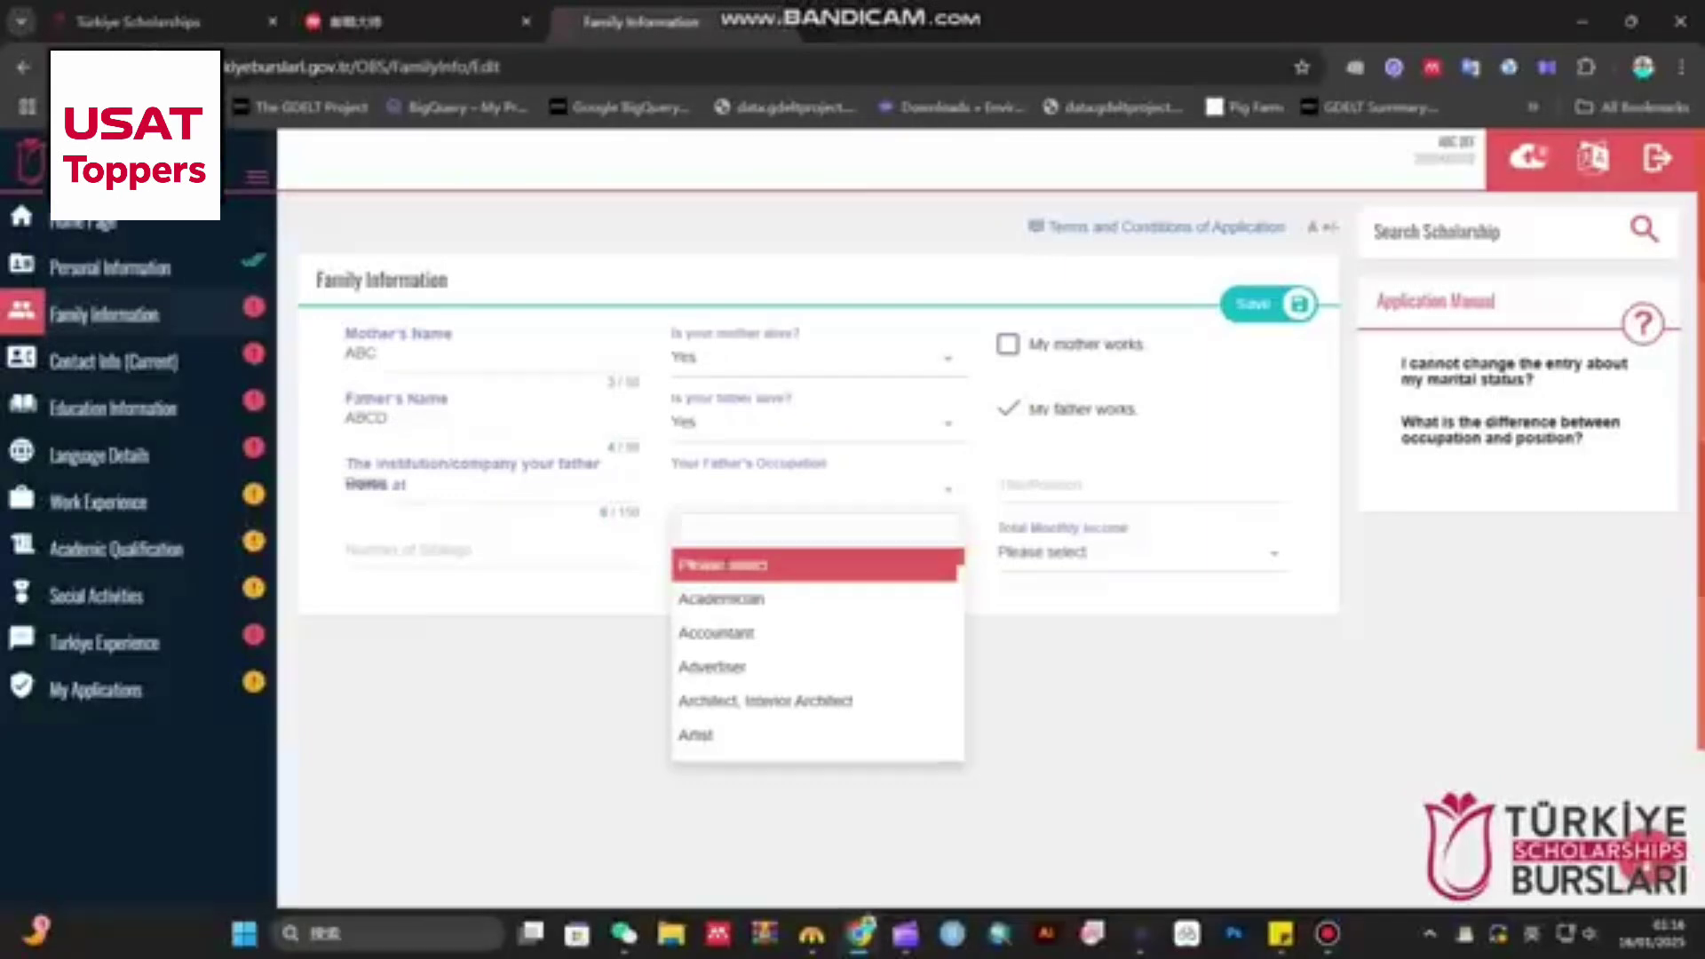
{"action": "type", "text": "pol"}
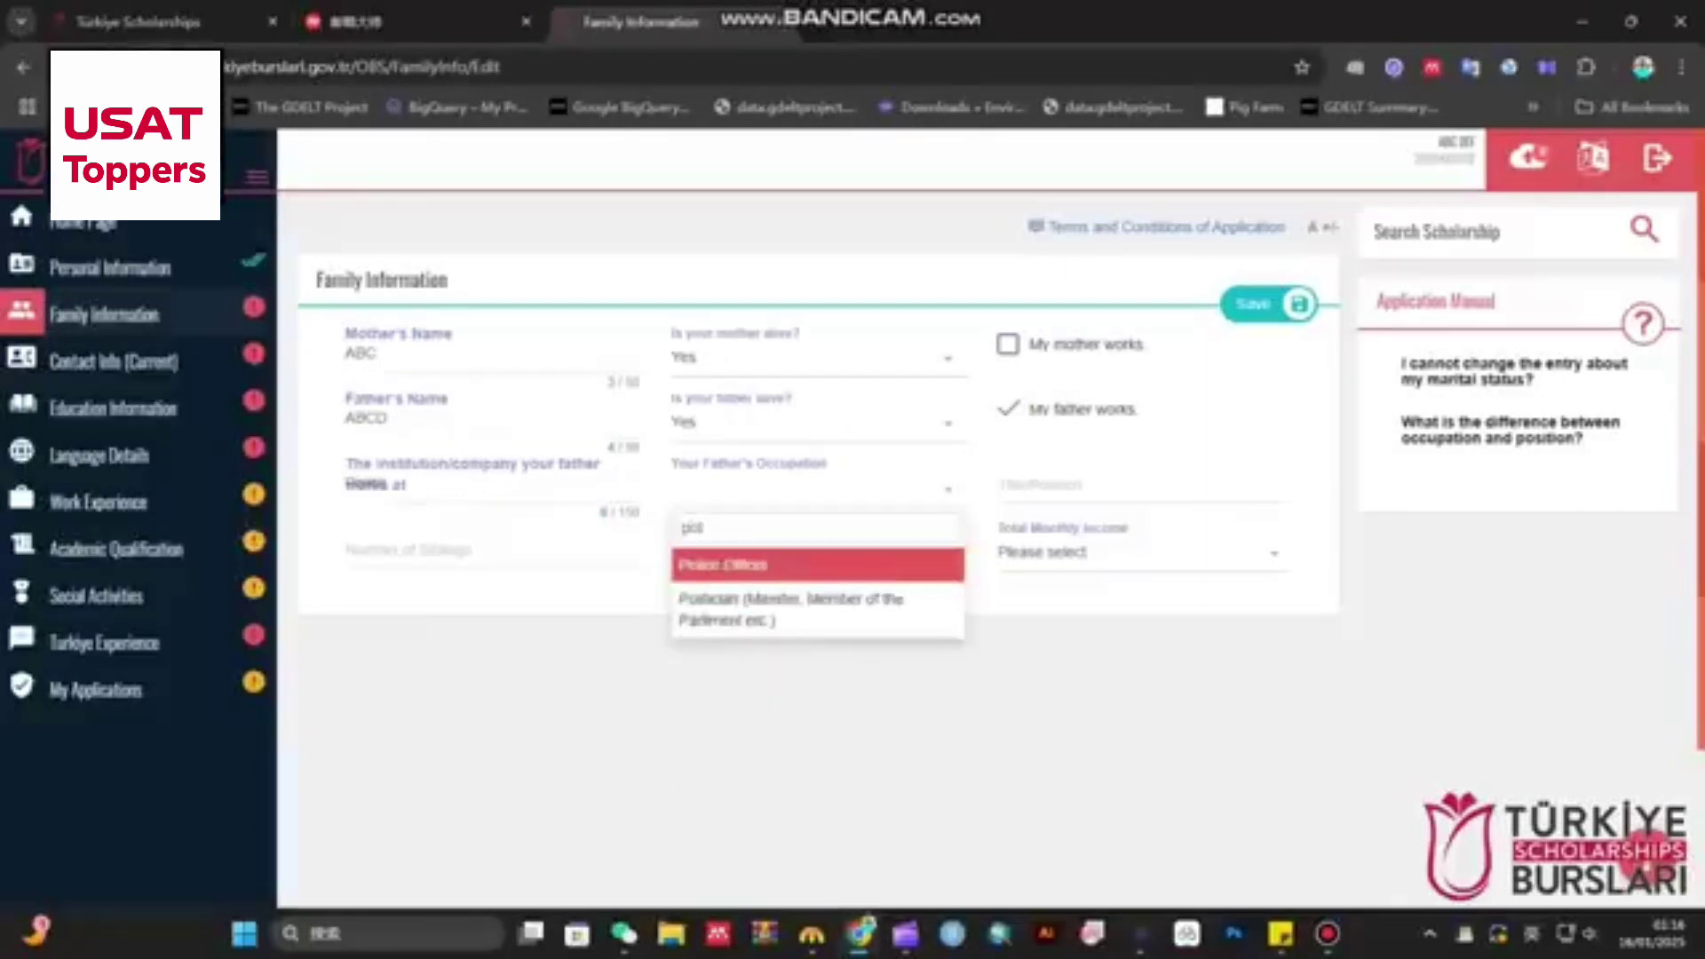
{"action": "key", "text": "Return"}
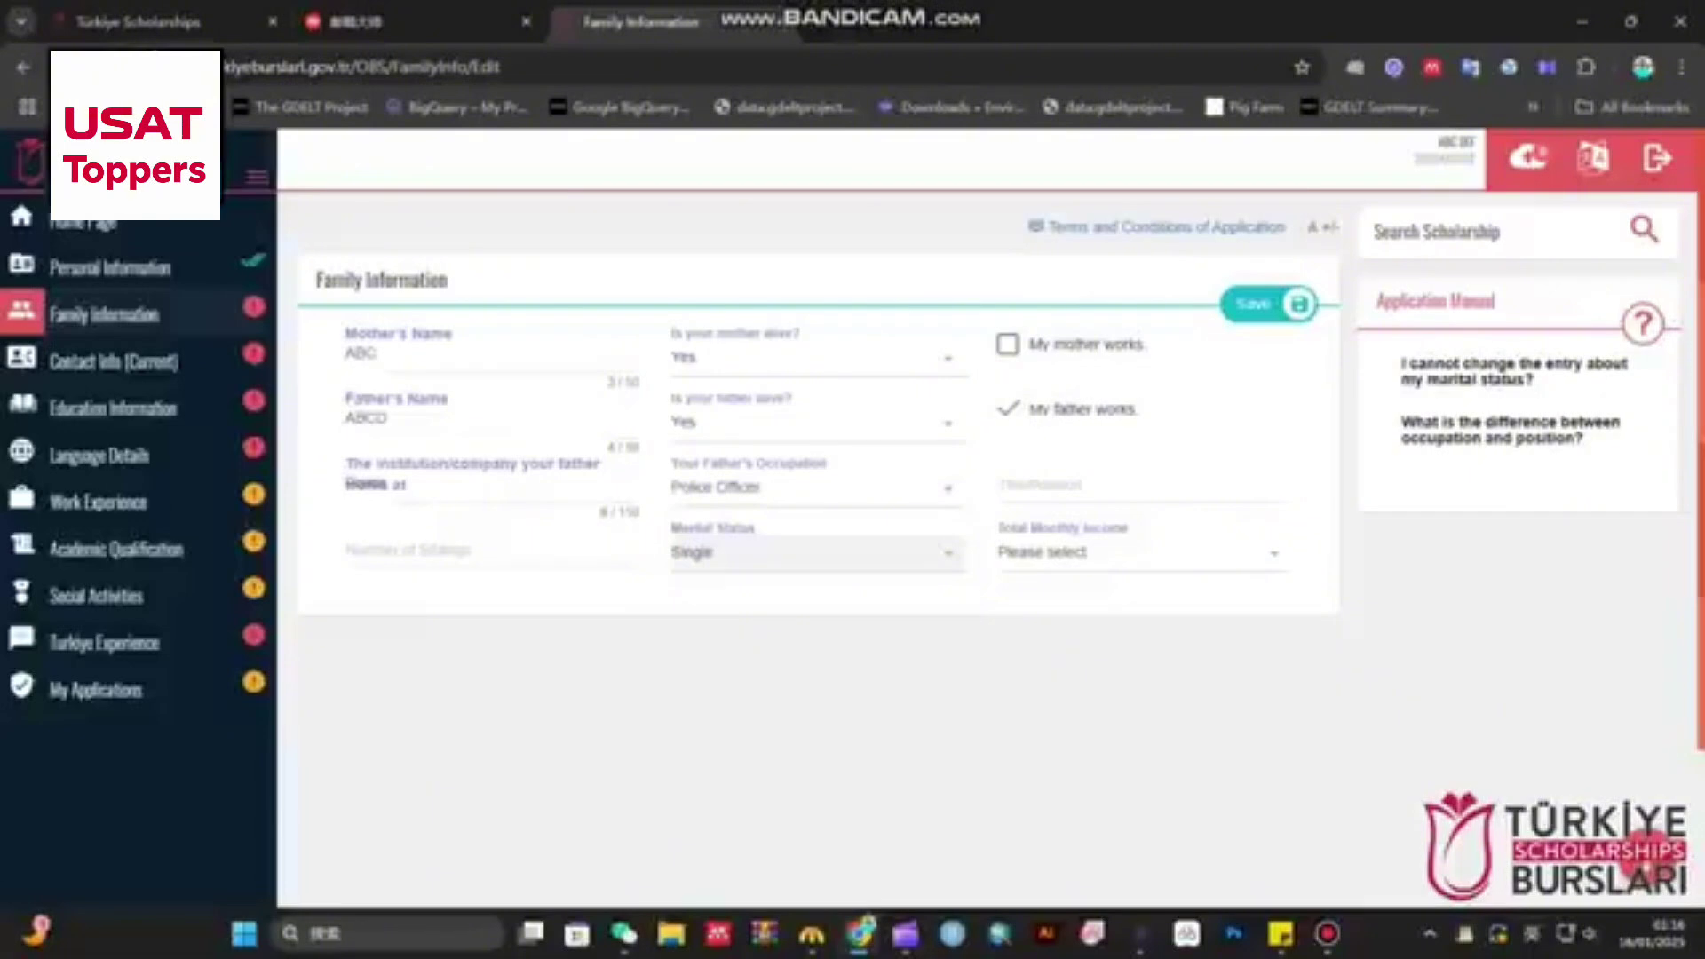
- Fill the father's police officer title, set monthly income to 250-500 ($), and save
{"action": "left_click", "coordinate": [999, 484]}
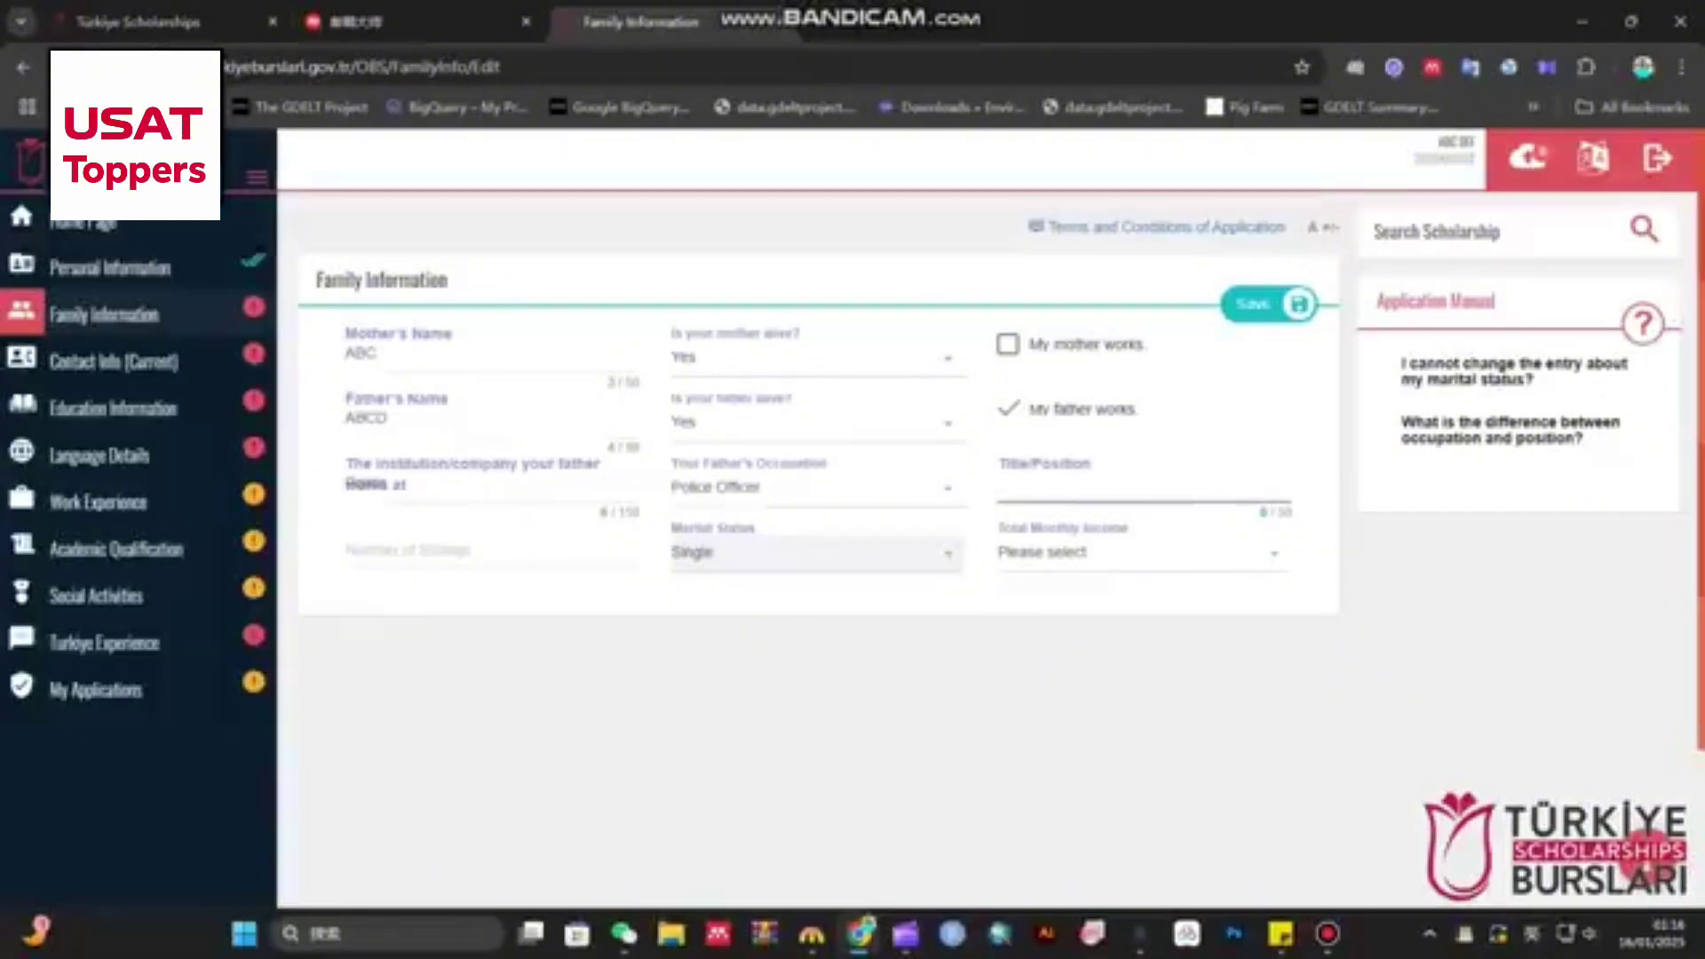
{"action": "type", "text": "Policeid"}
{"action": "key", "text": "BackSpace"}
{"action": "key", "text": "BackSpace"}
{"action": "type", "text": "offic"}
{"action": "left_click", "coordinate": [470, 533]}
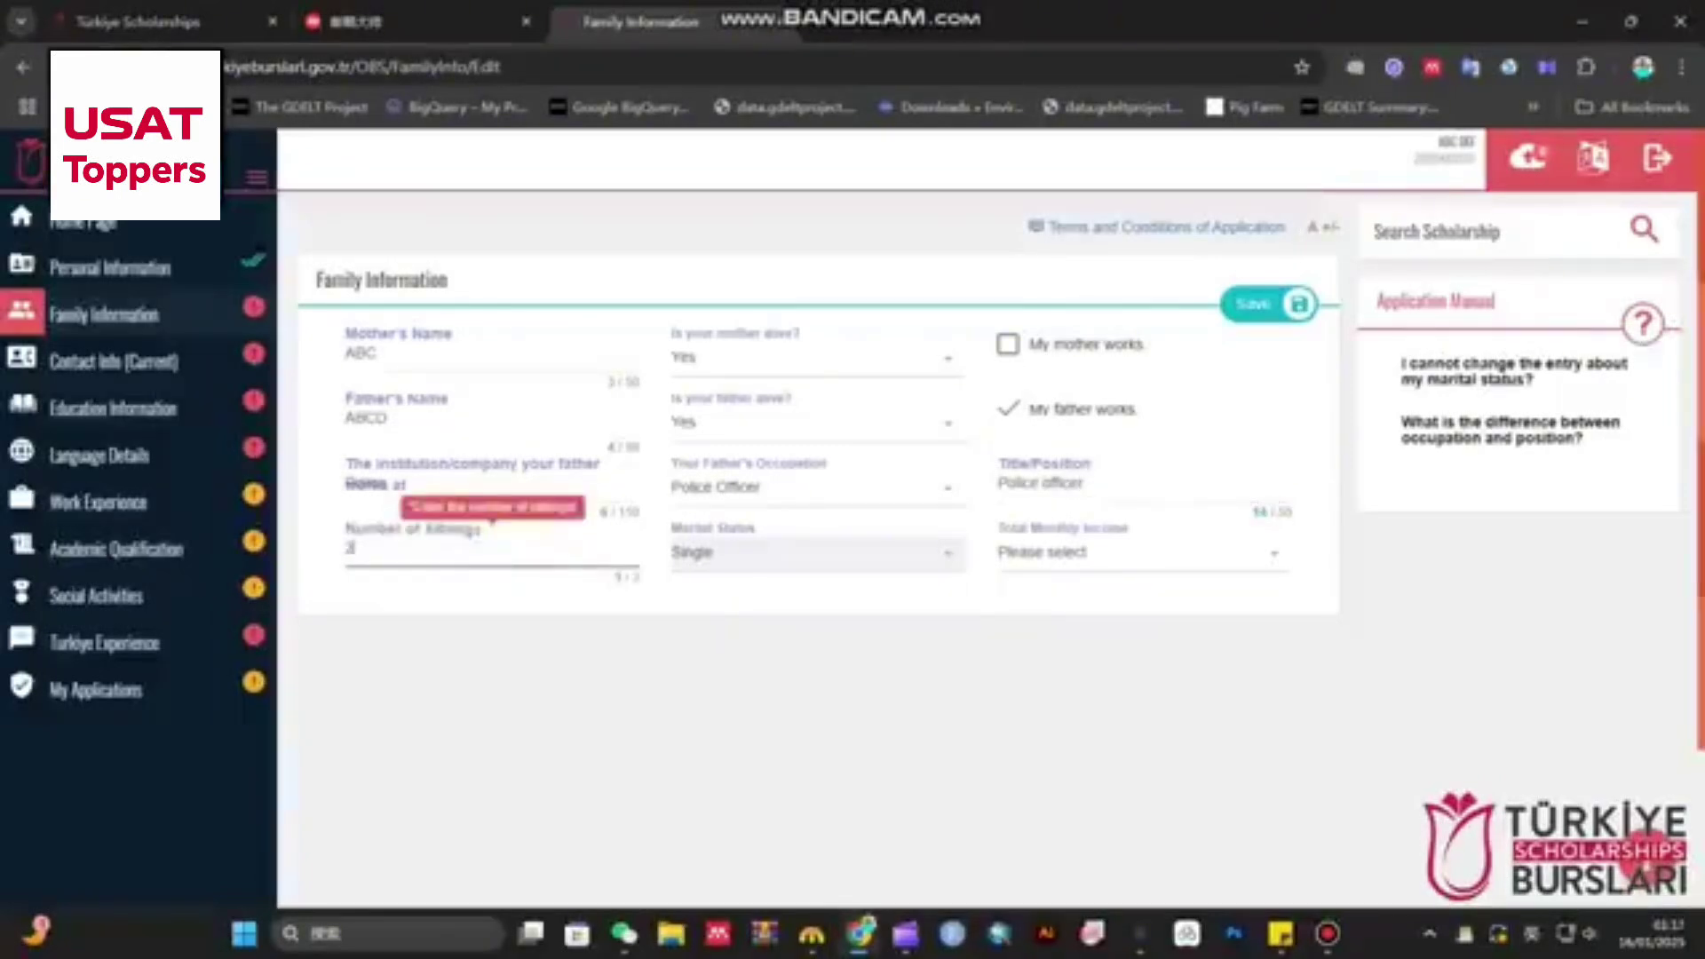
{"action": "left_click", "coordinate": [1137, 552]}
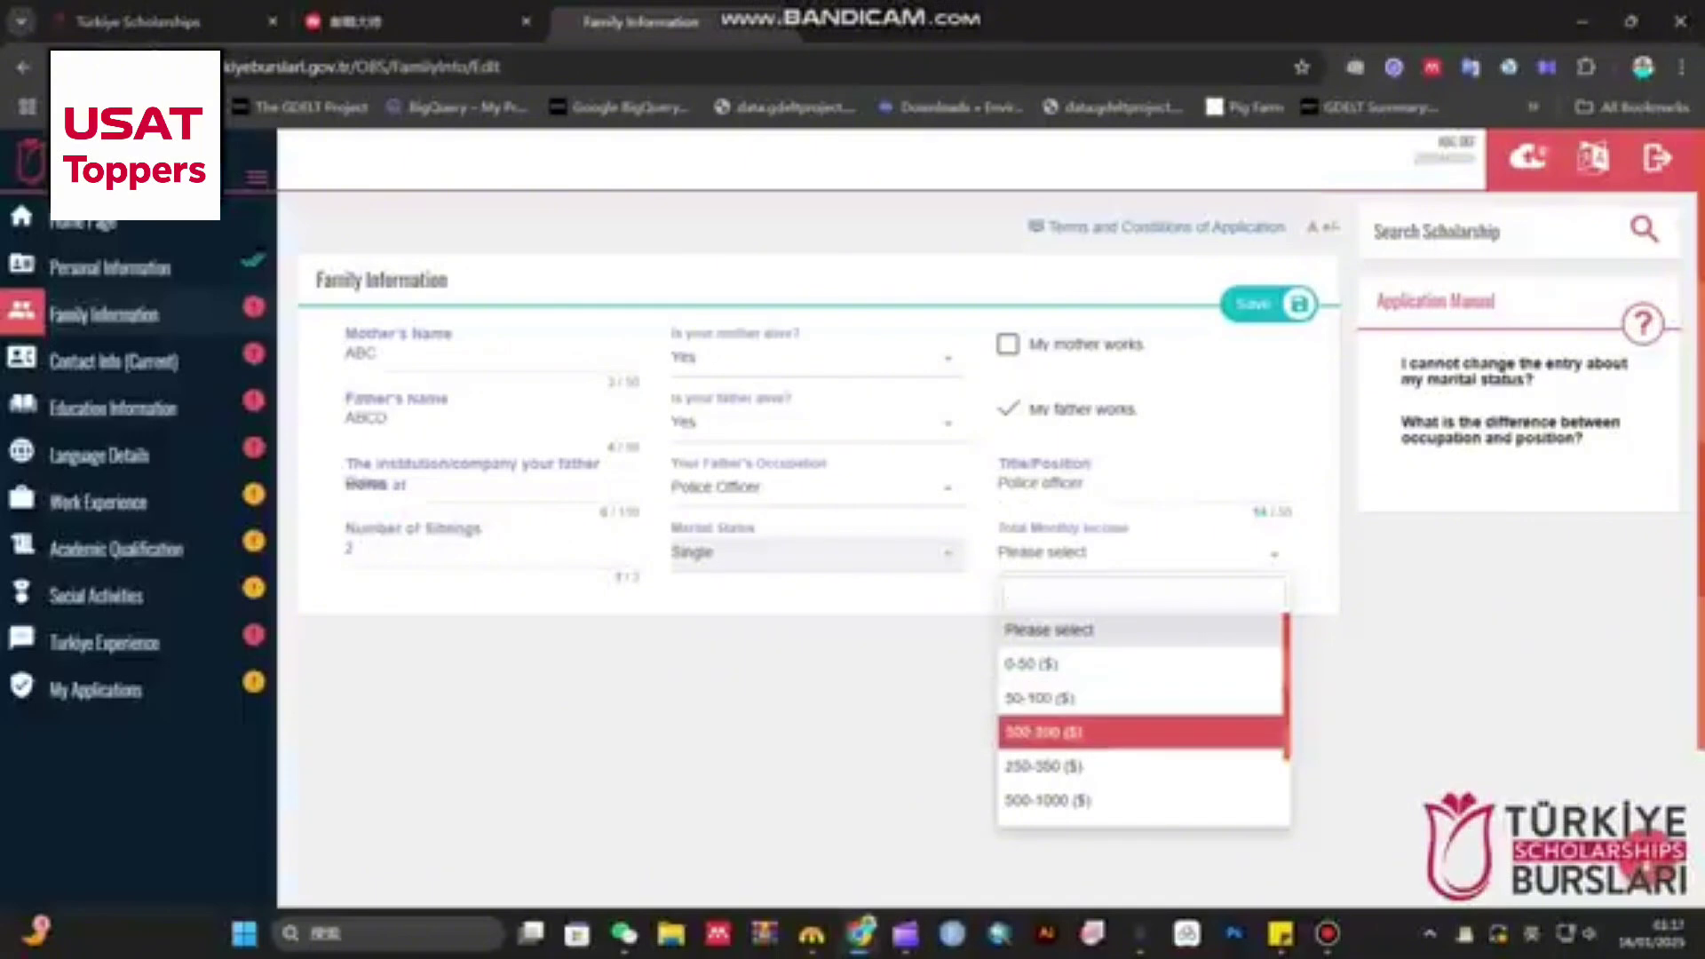
{"action": "key", "text": "Down"}
{"action": "key", "text": "Return"}
{"action": "left_click", "coordinate": [1253, 304]}
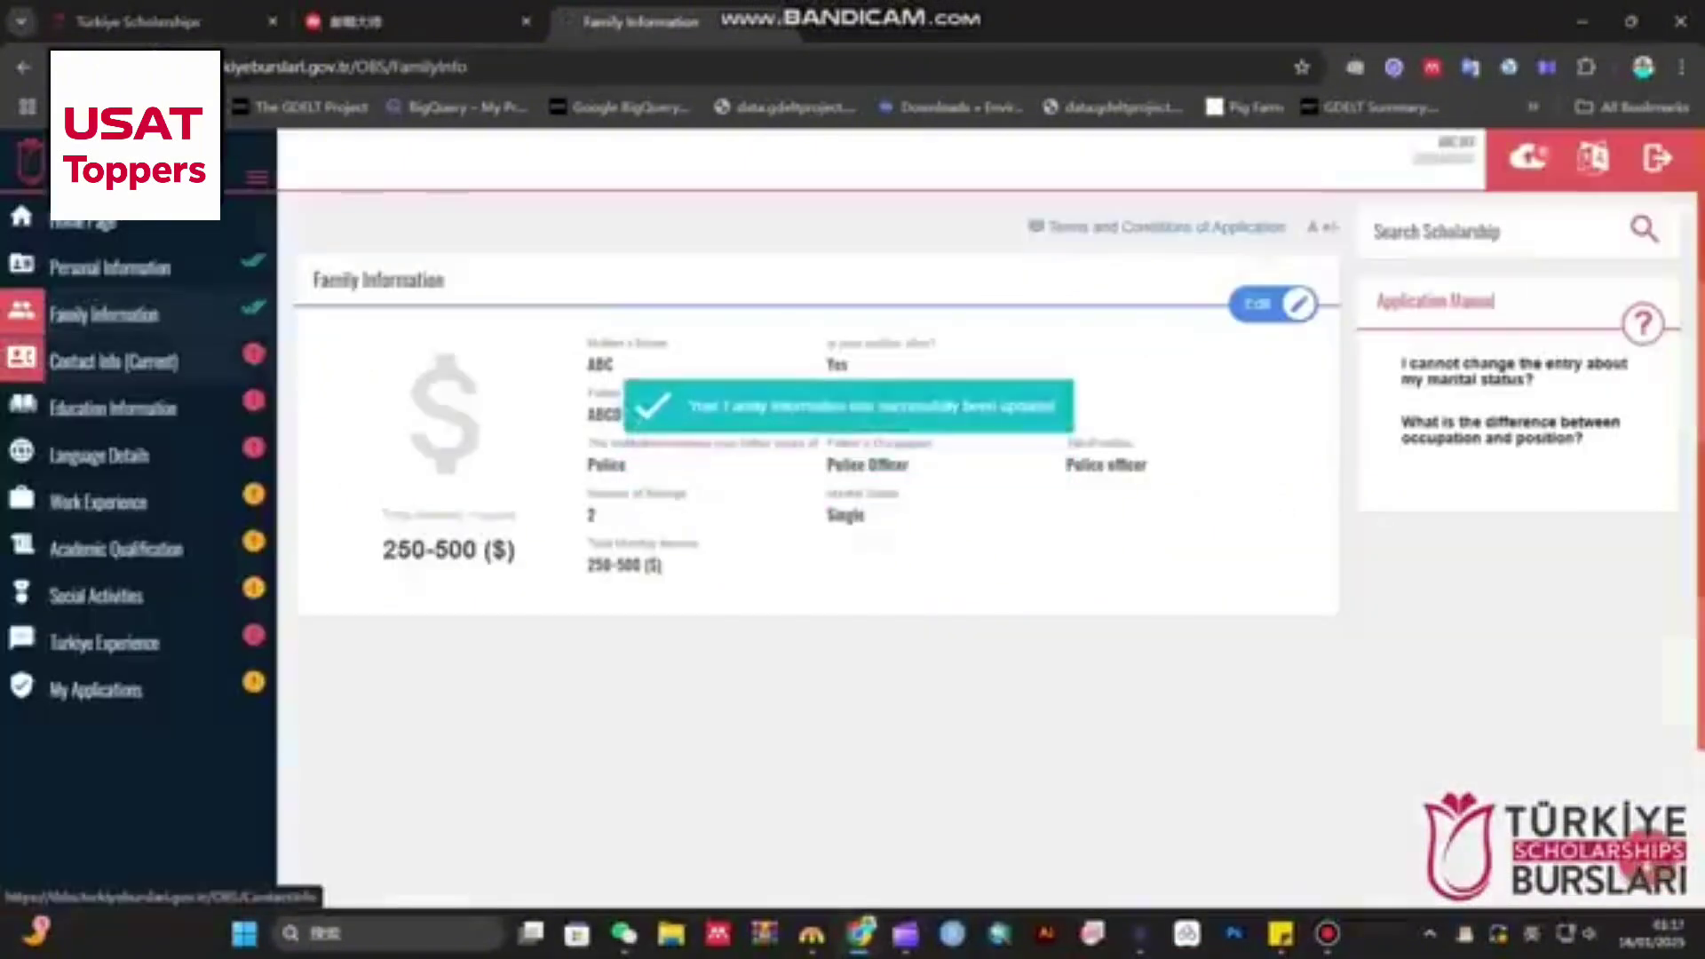
- Set the current contact country to Pakistan and city to Lahore
{"action": "left_click", "coordinate": [114, 361]}
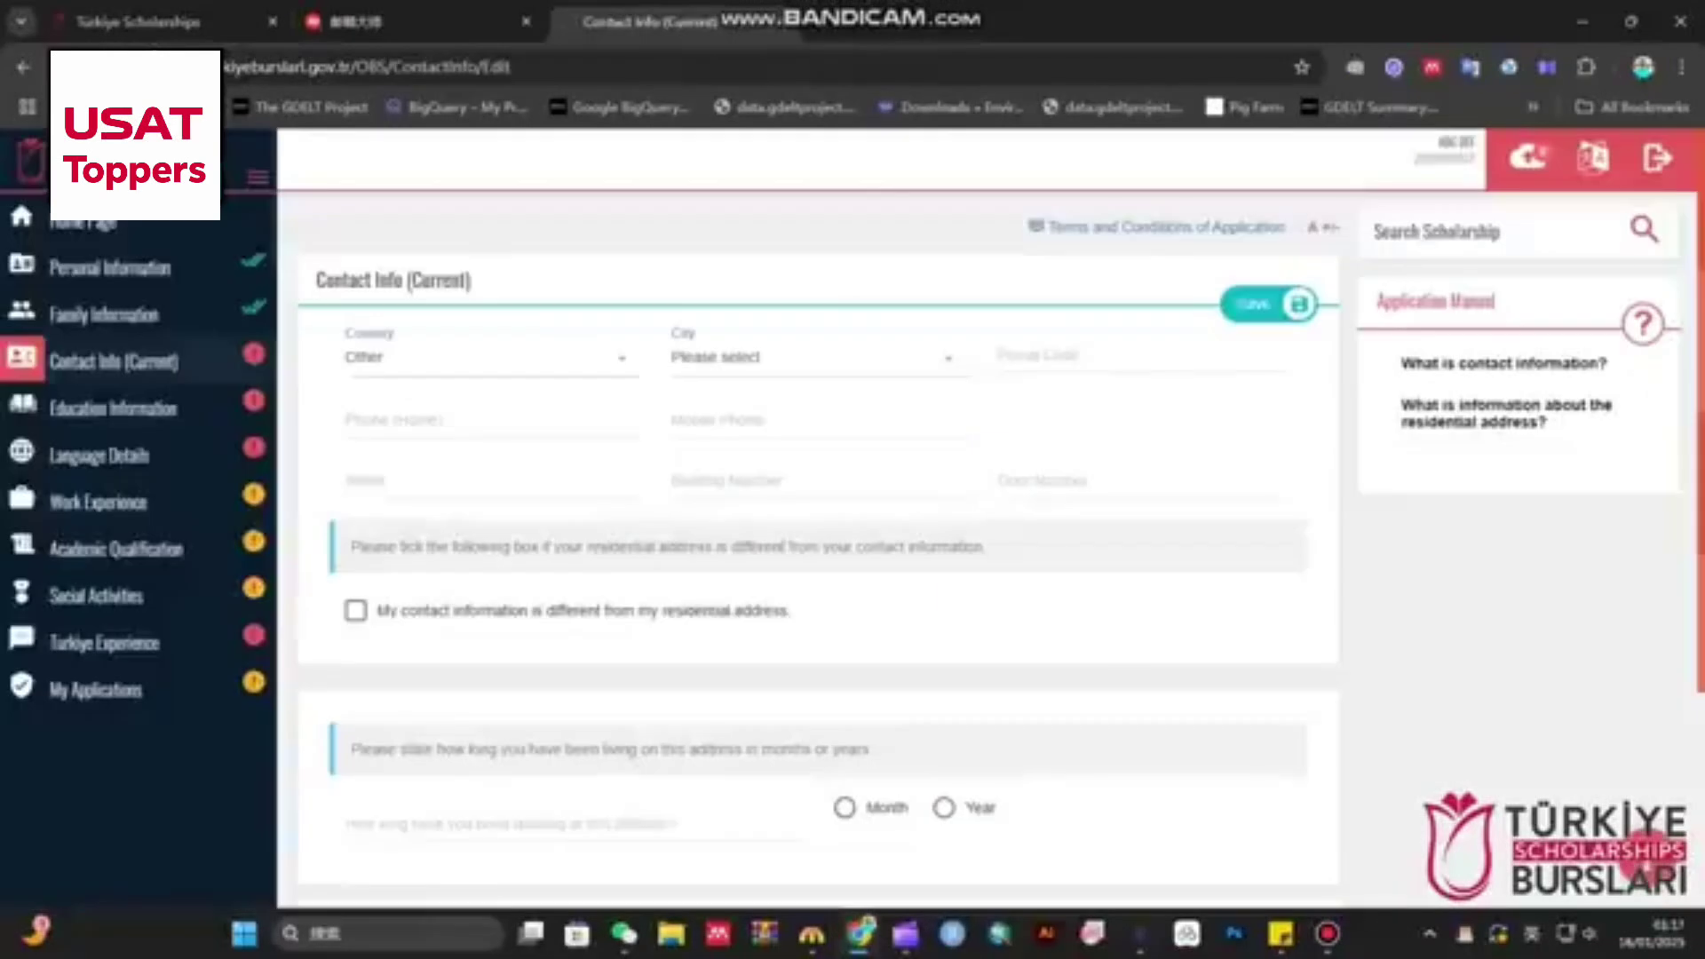
{"action": "left_click", "coordinate": [490, 358]}
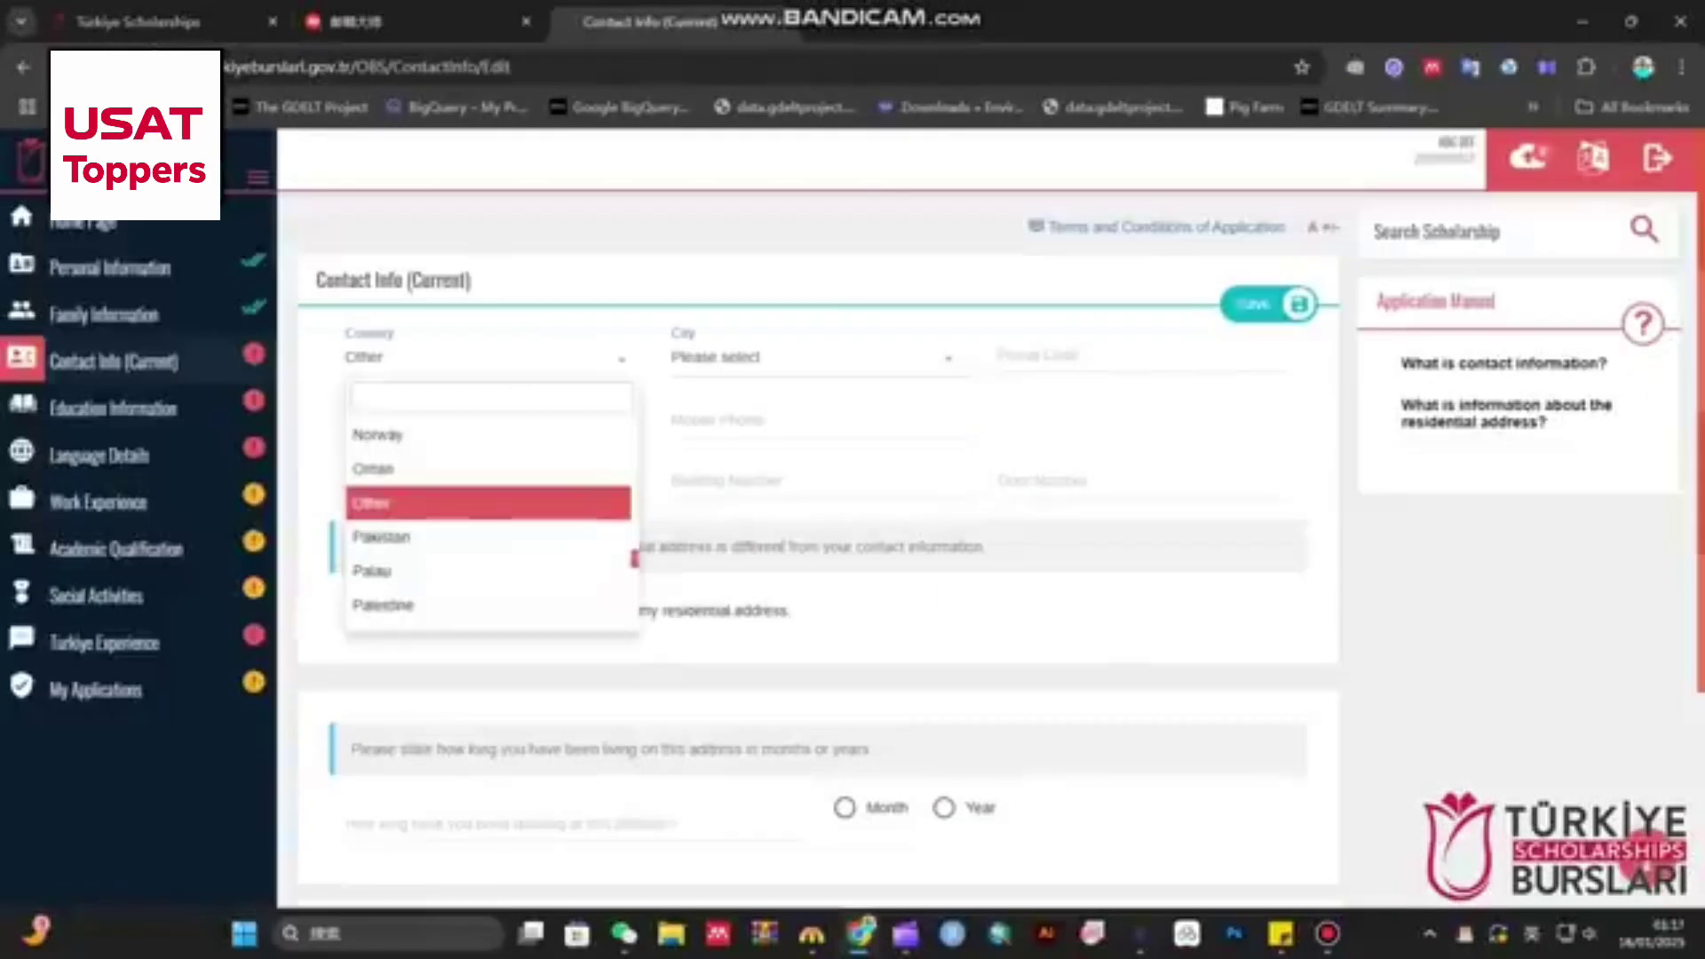
{"action": "type", "text": "pak"}
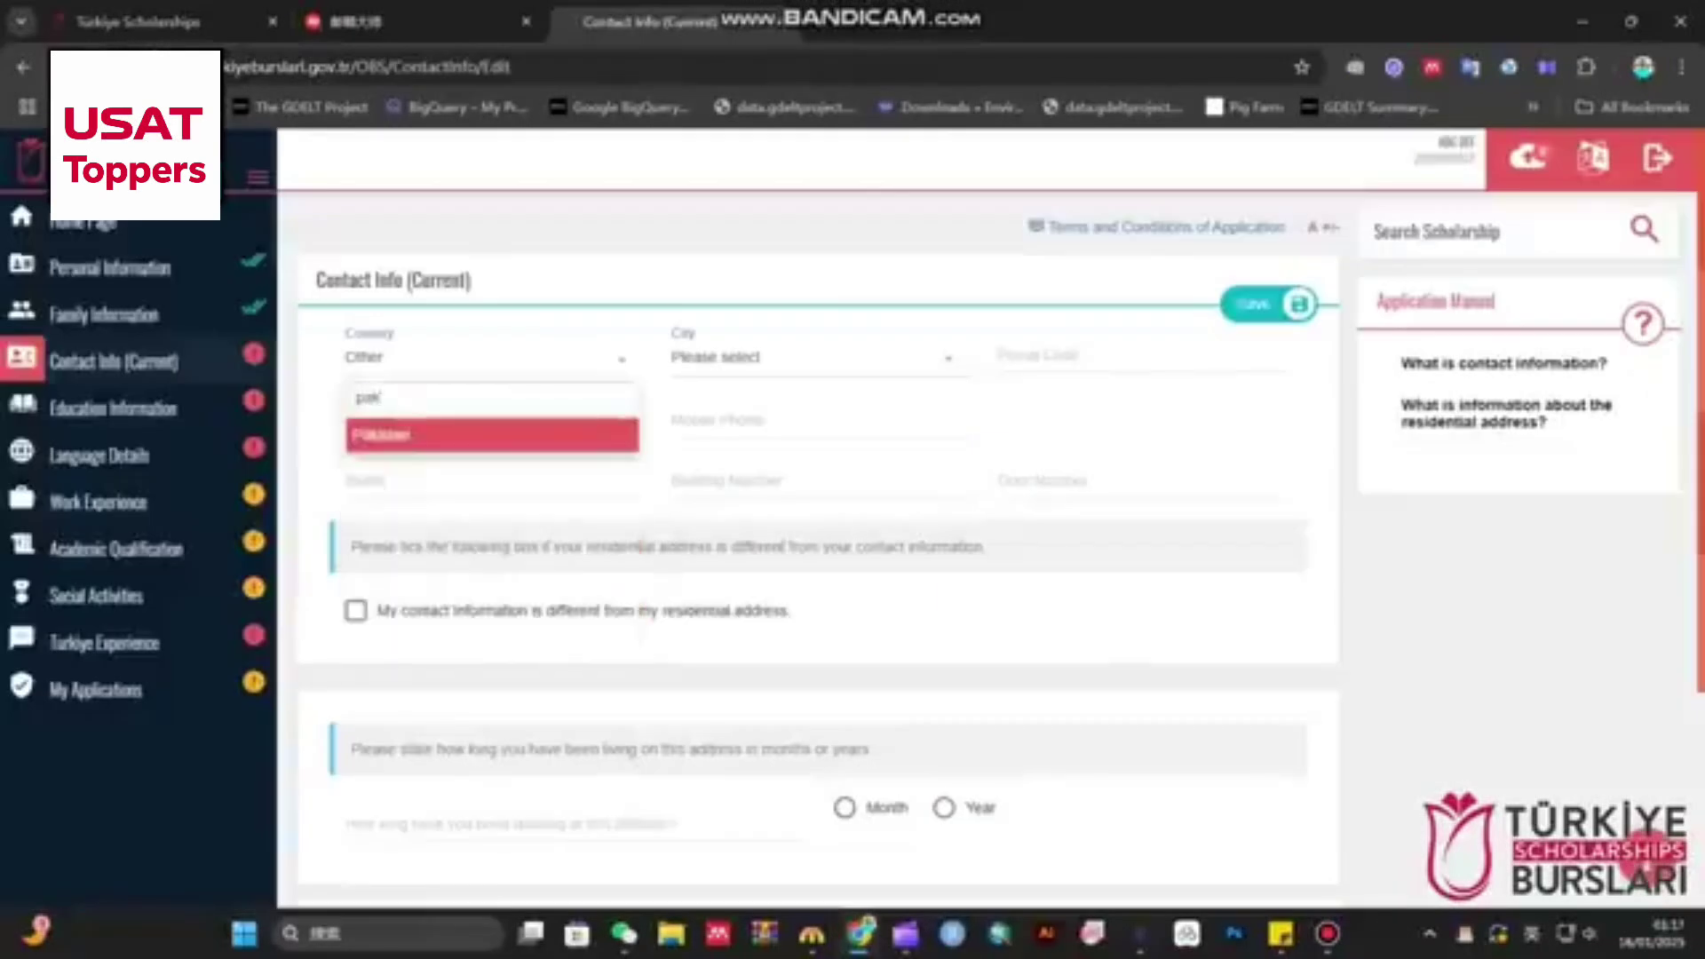
{"action": "key", "text": "Return"}
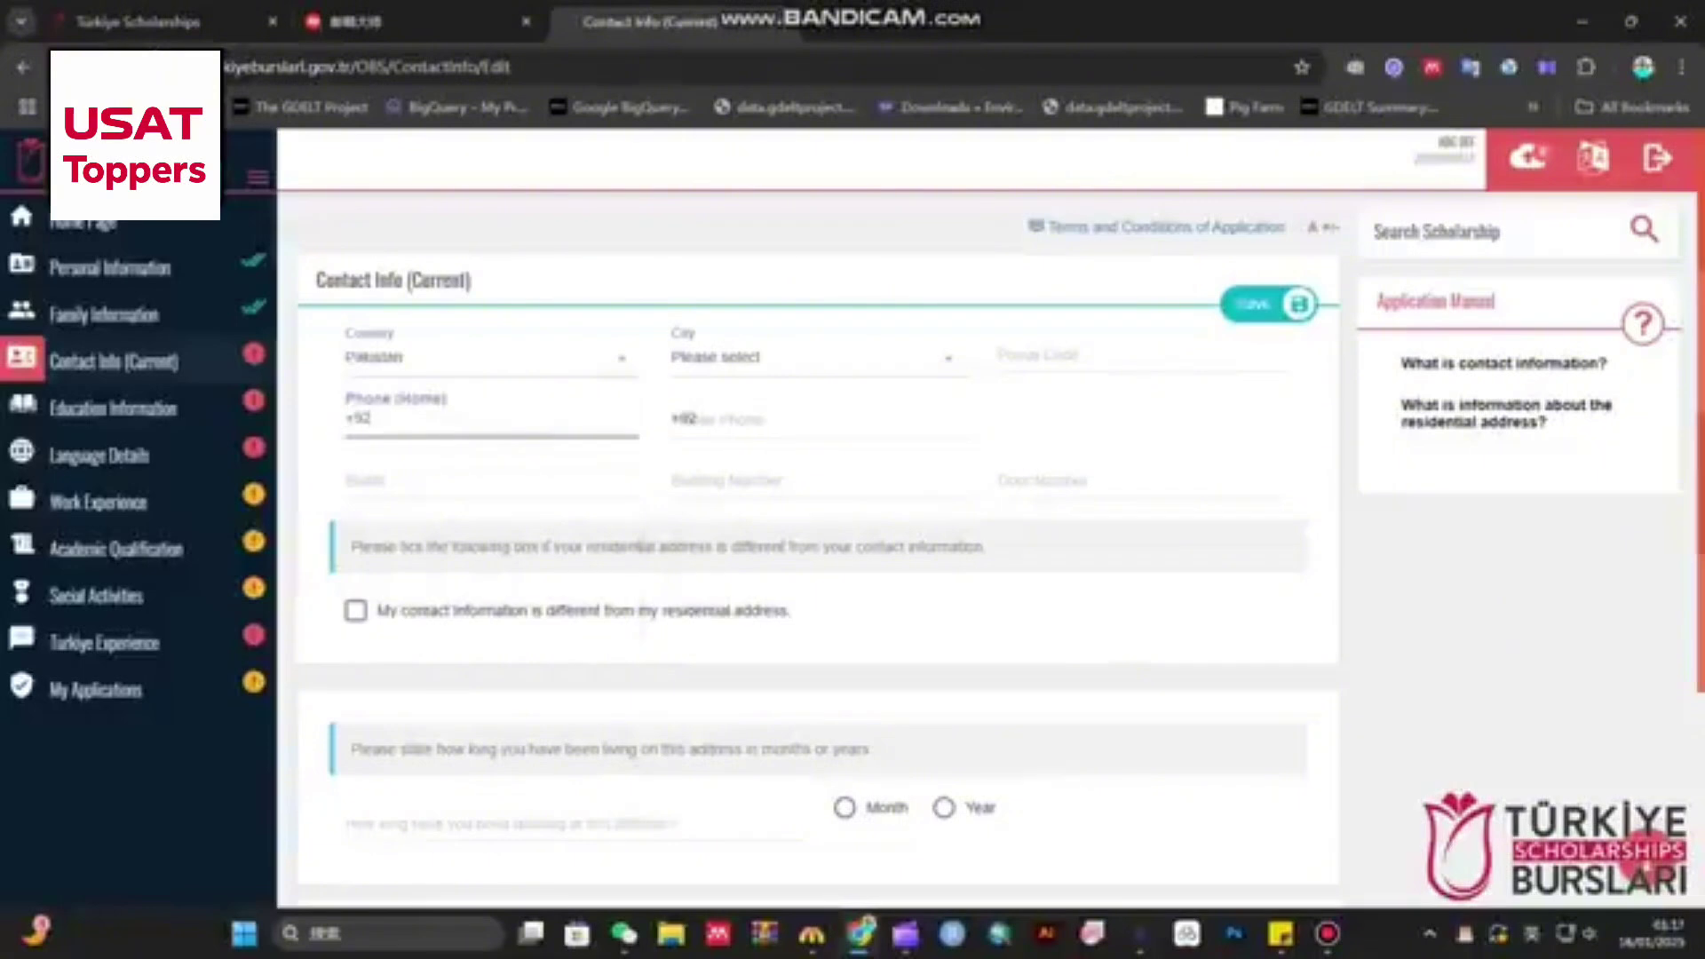
{"action": "left_click", "coordinate": [888, 360]}
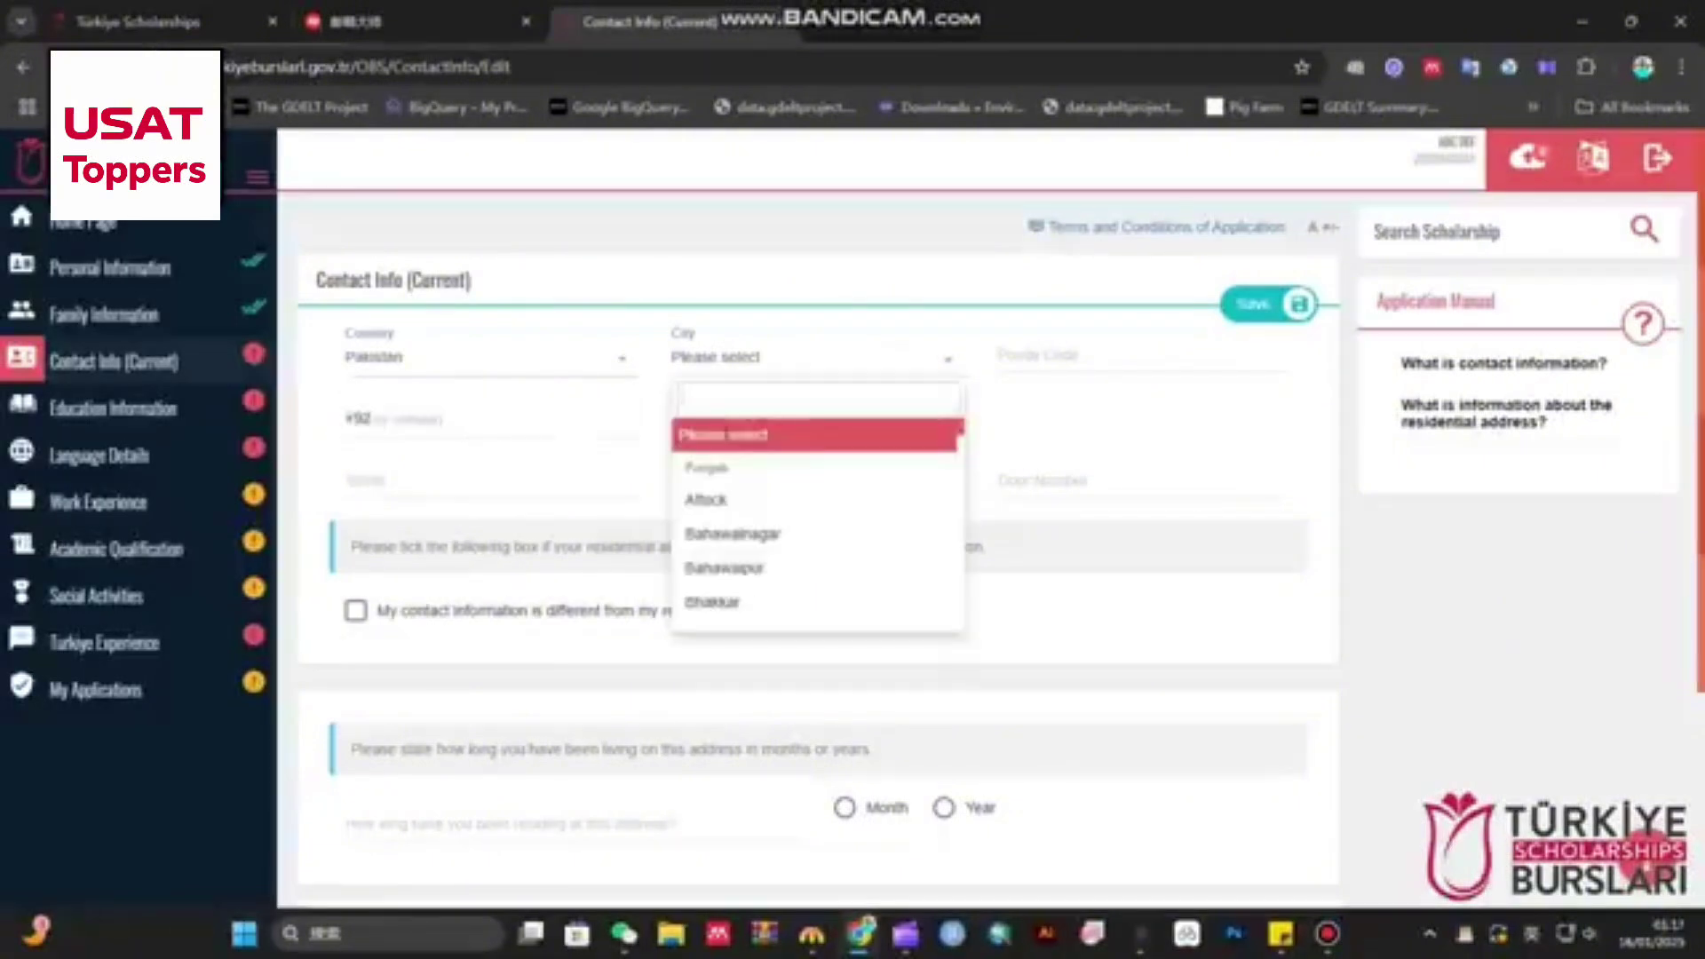
{"action": "type", "text": "lahore"}
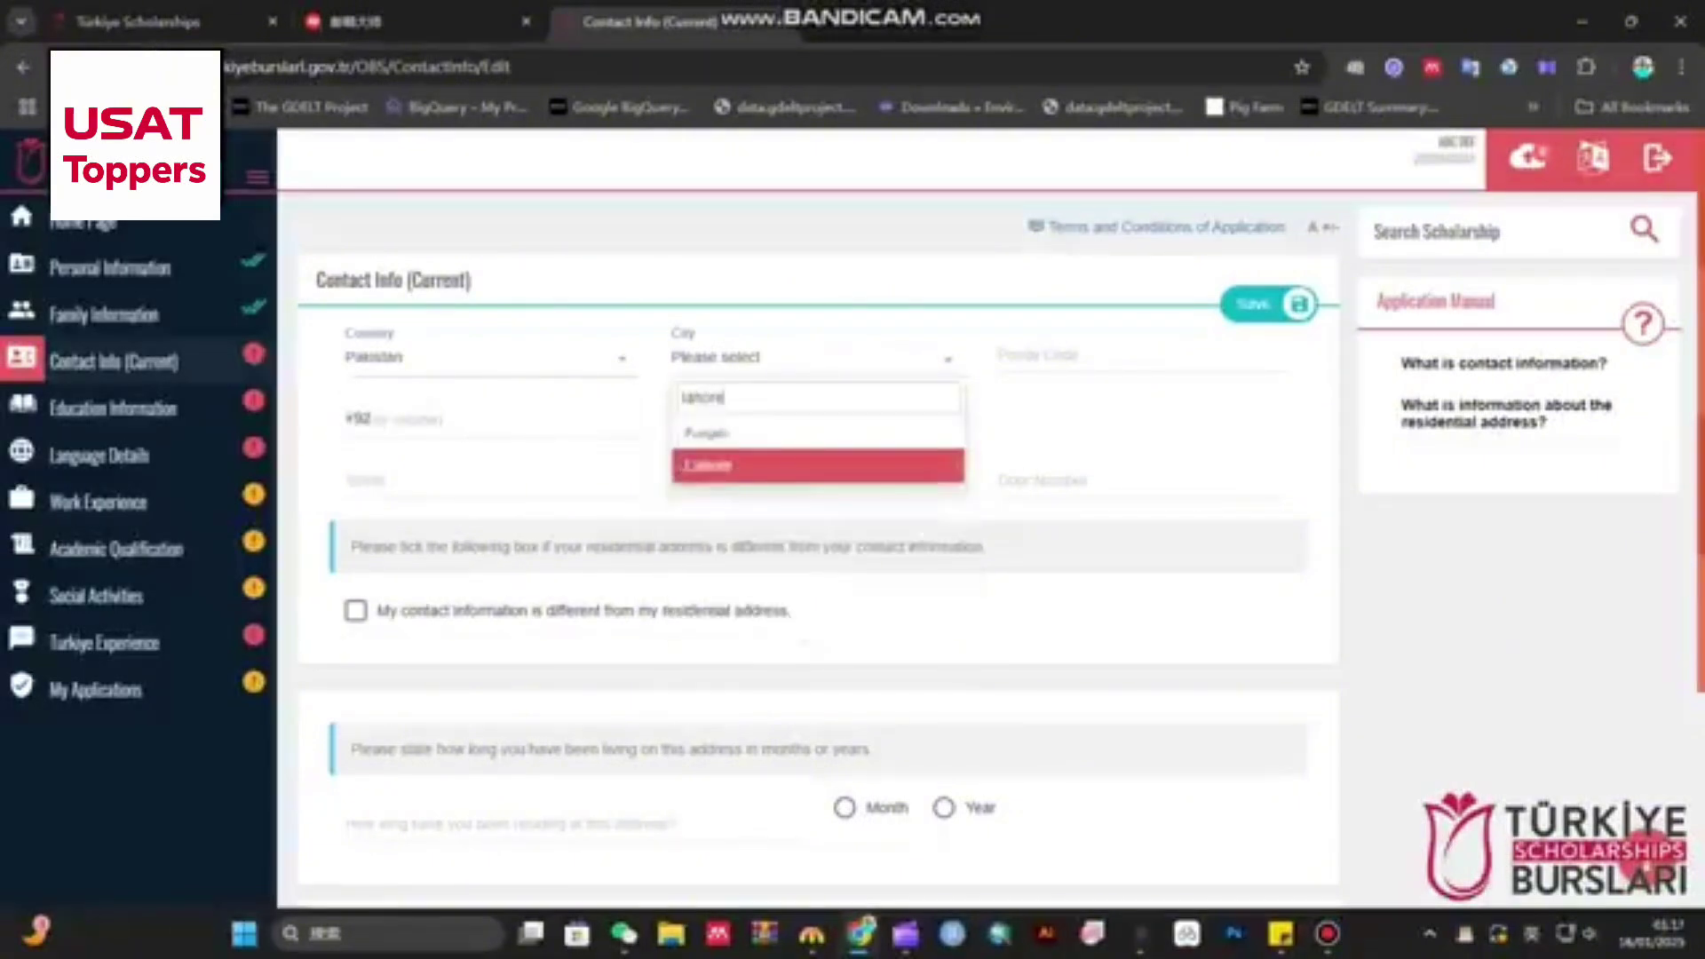
{"action": "key", "text": "Return"}
- Fill in the postal code, home phone number, street and building number
{"action": "key", "text": "Tab"}
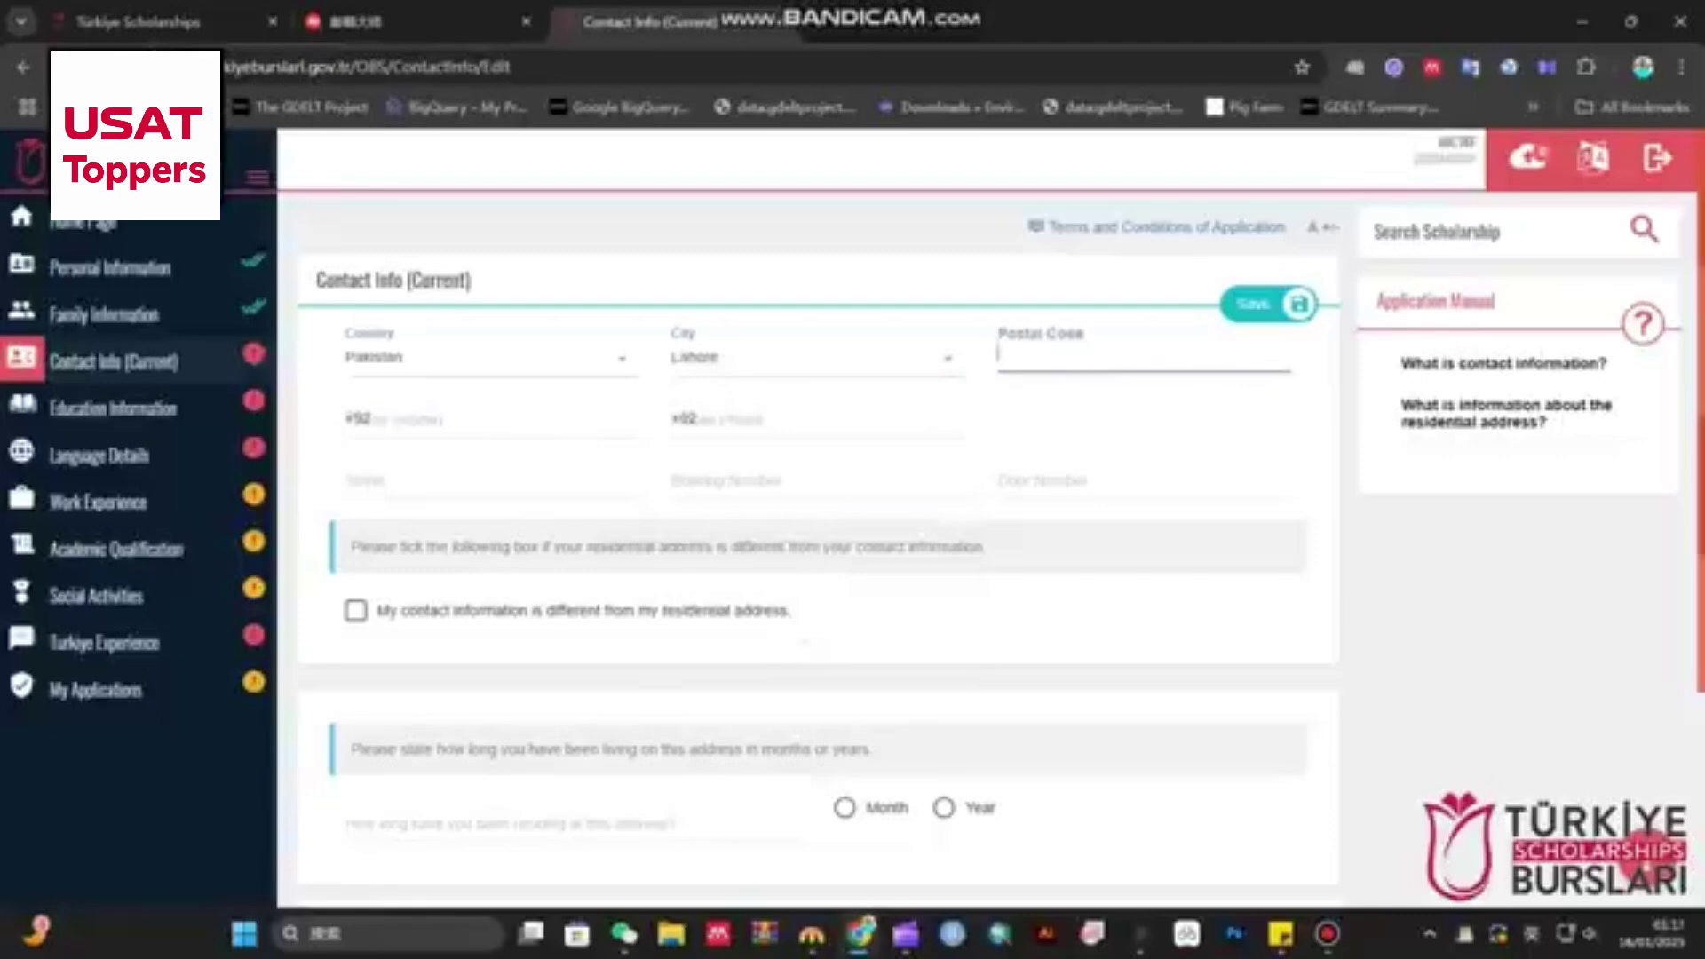
{"action": "type", "text": "12345"}
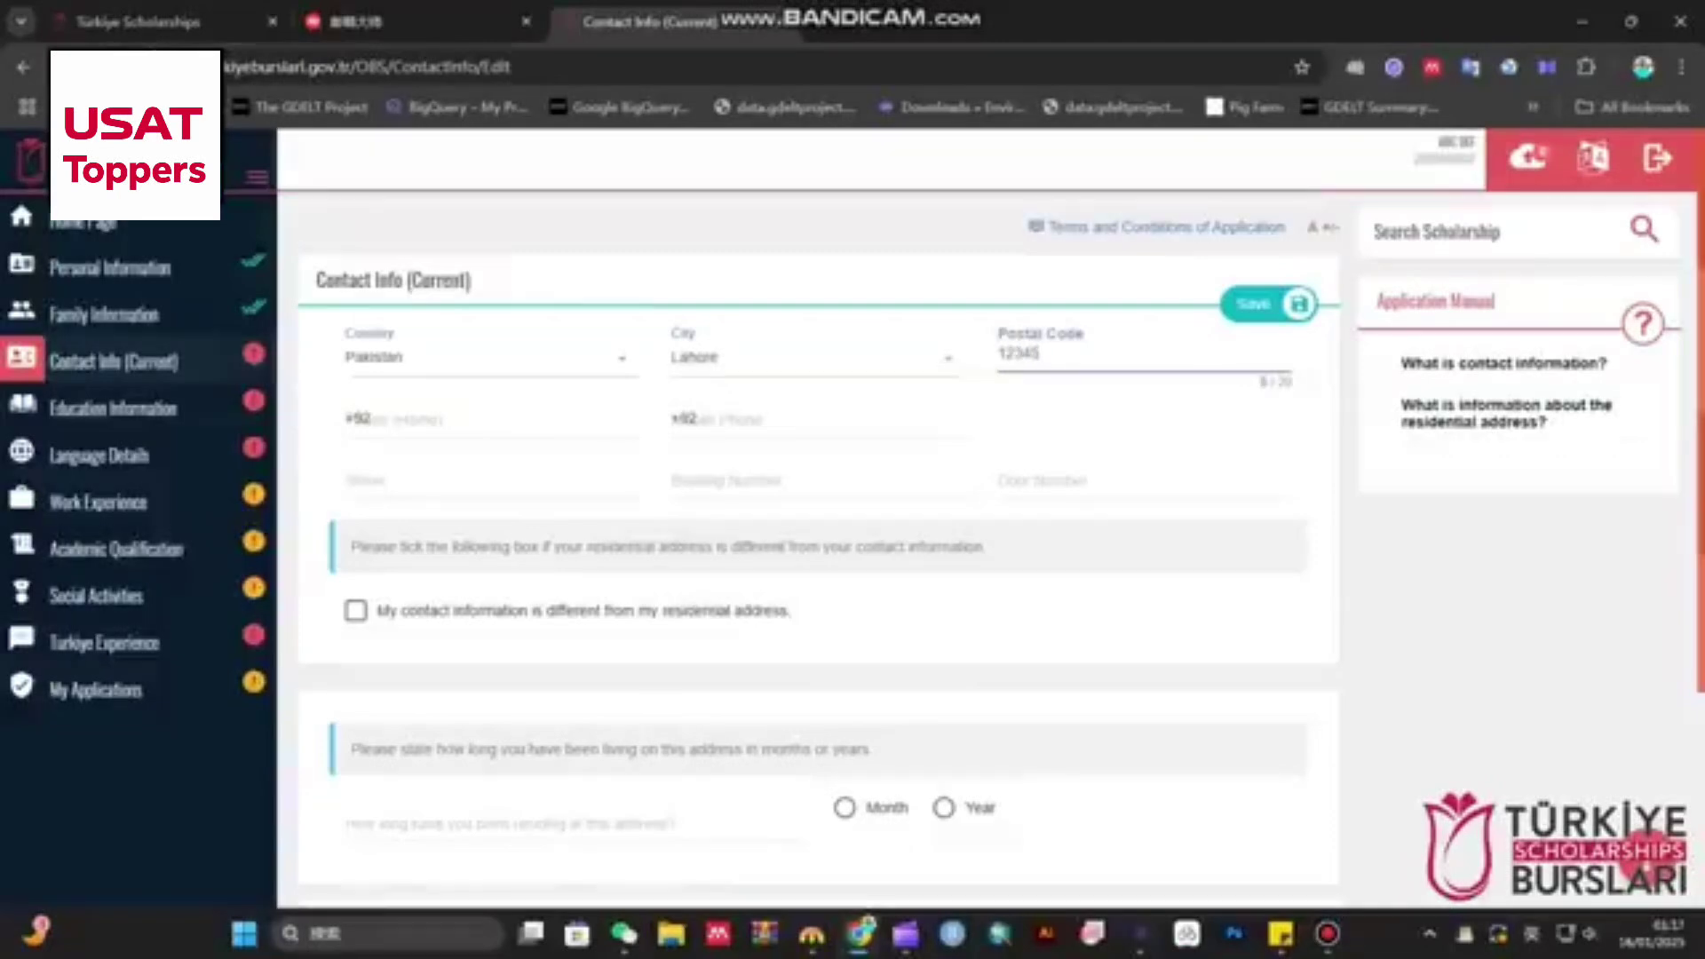
{"action": "key", "text": "Tab"}
{"action": "type", "text": "300123456"}
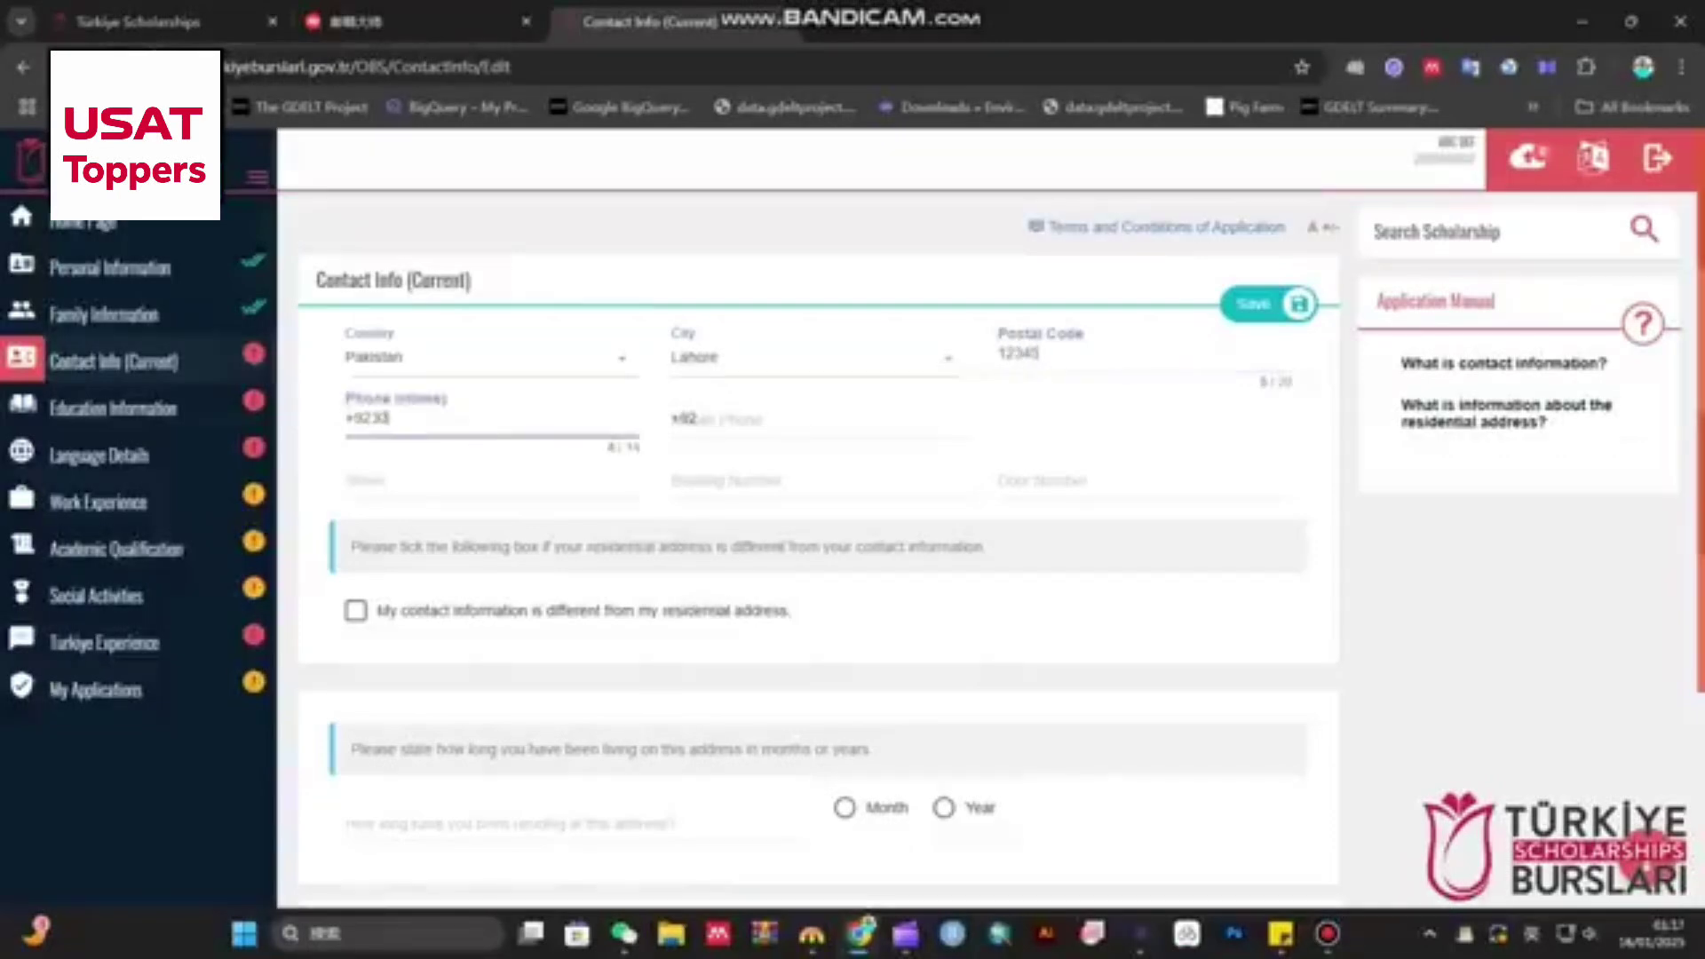
{"action": "type", "text": "7"}
{"action": "key", "text": "Tab"}
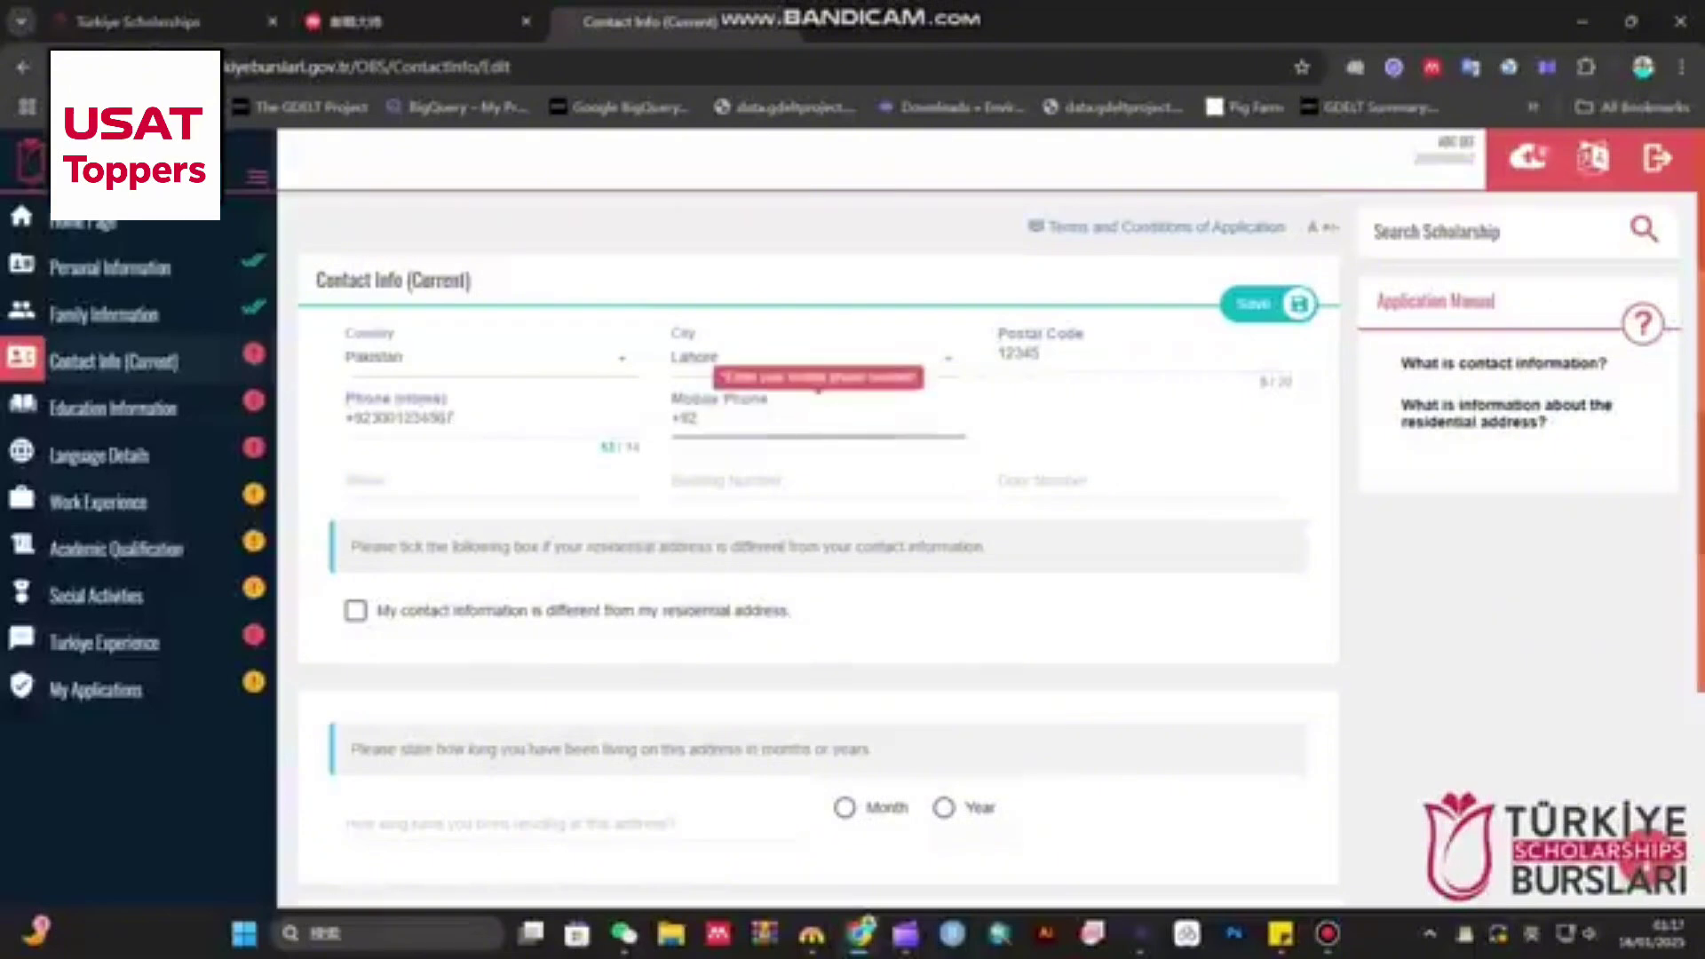
{"action": "type", "text": "3001234567"}
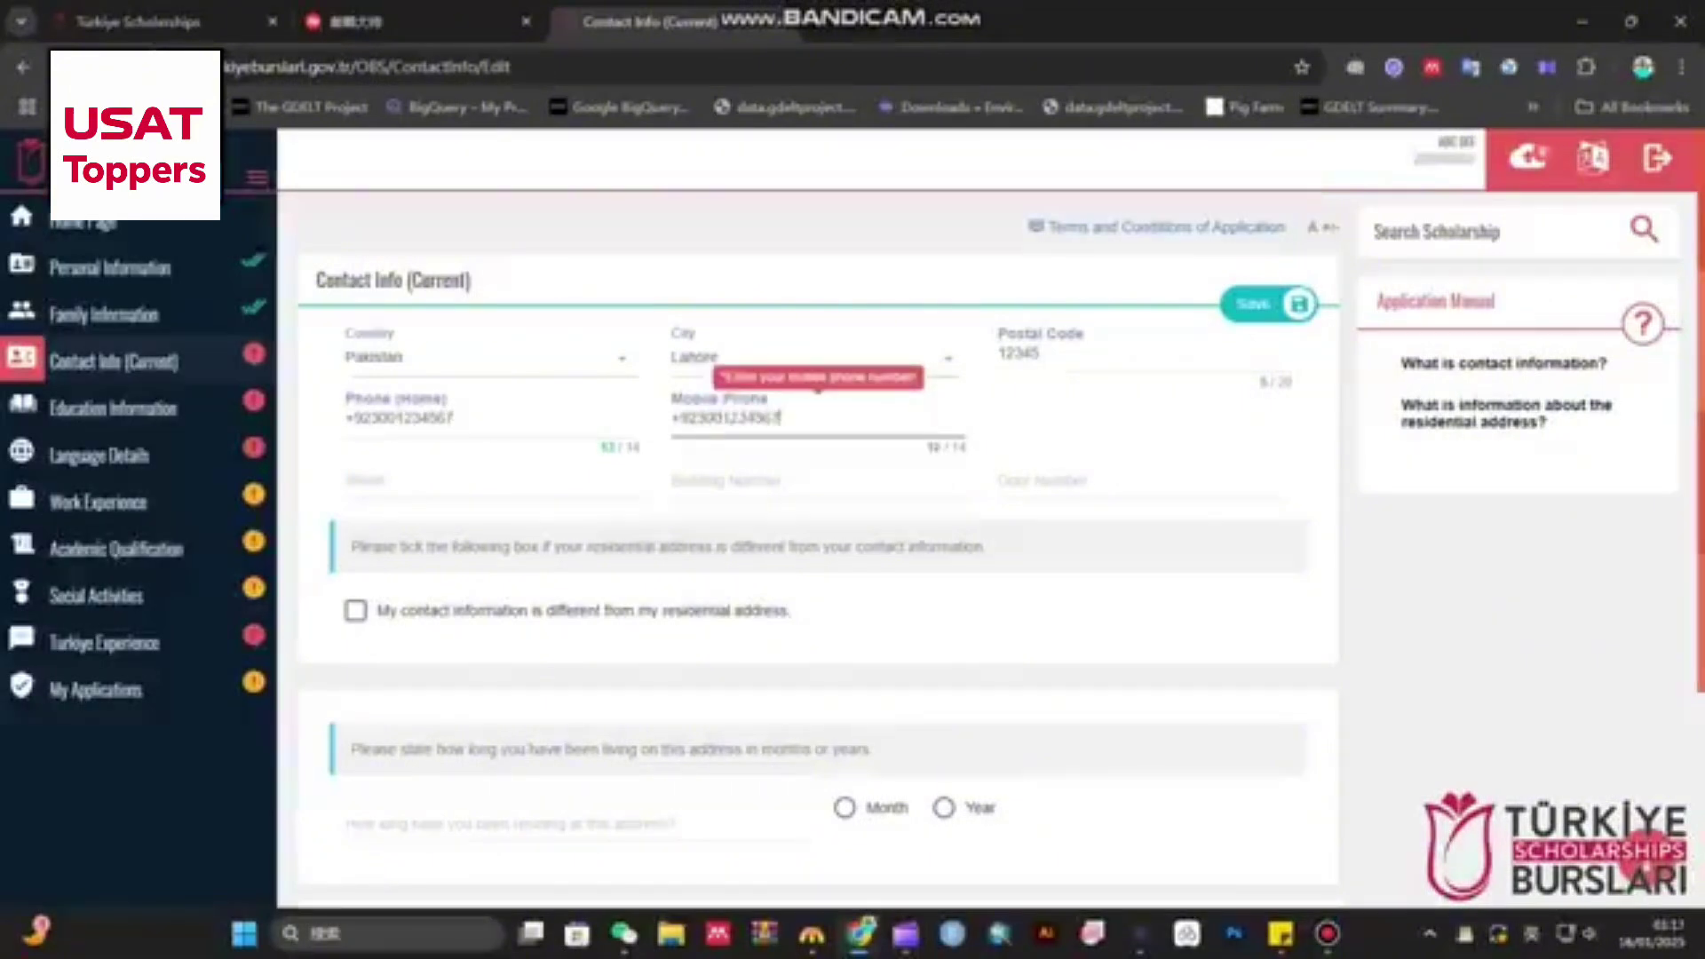
{"action": "key", "text": "Tab"}
{"action": "type", "text": "123"}
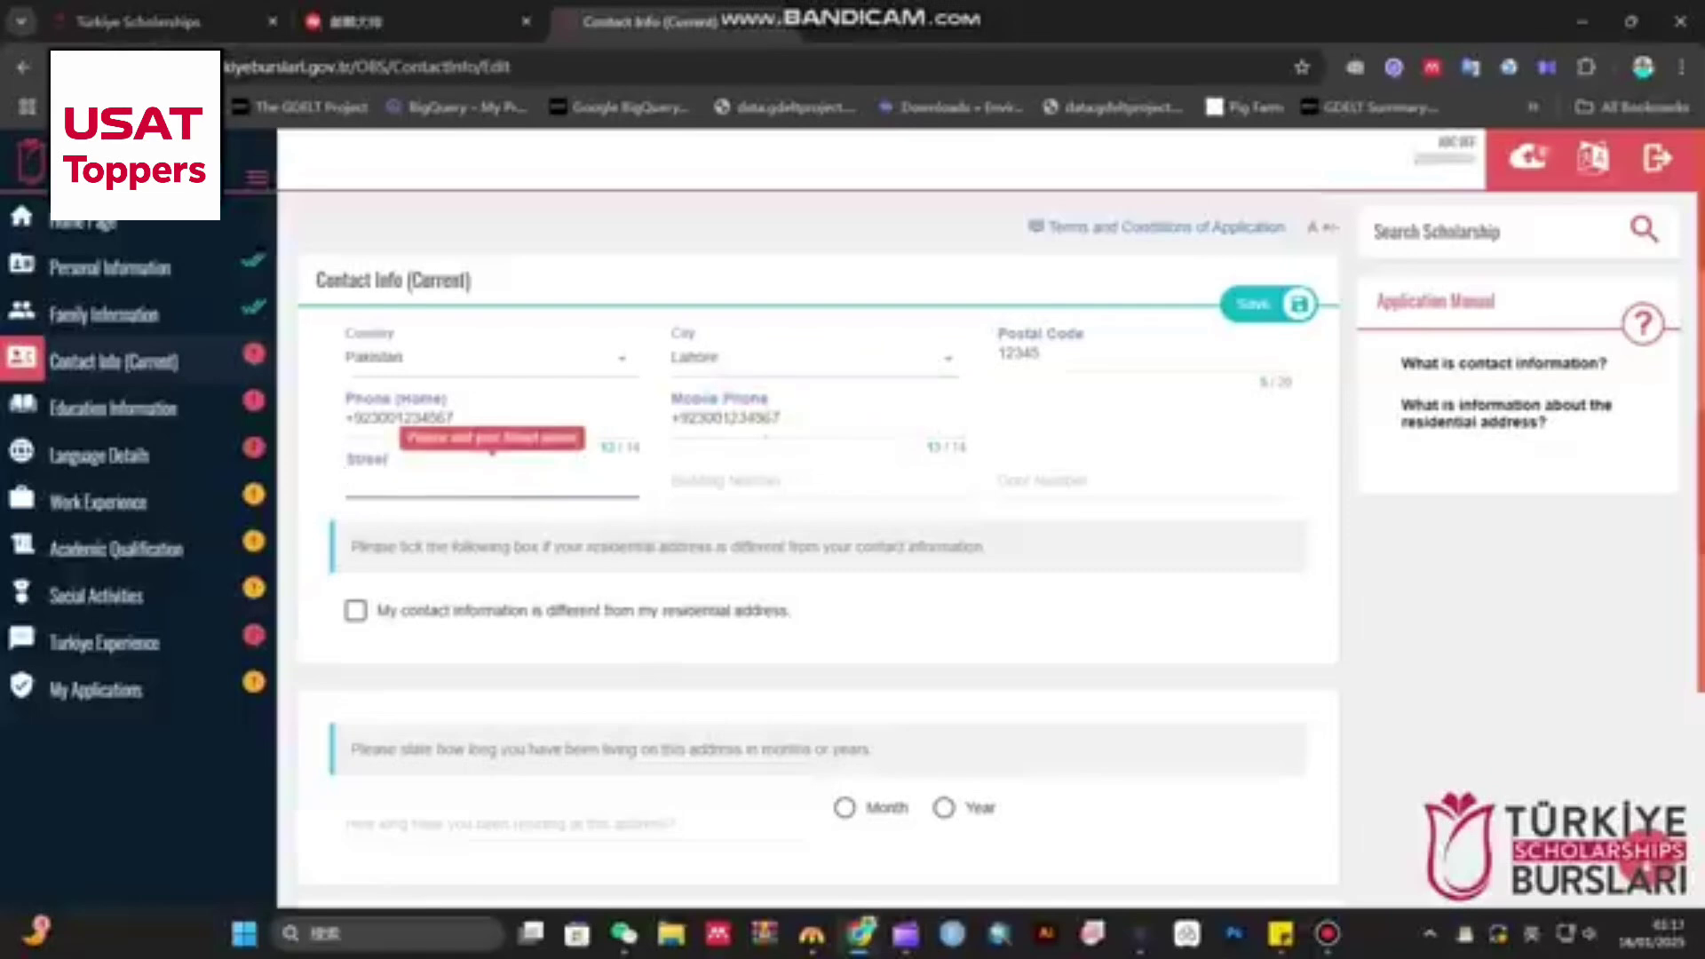
{"action": "key", "text": "Tab"}
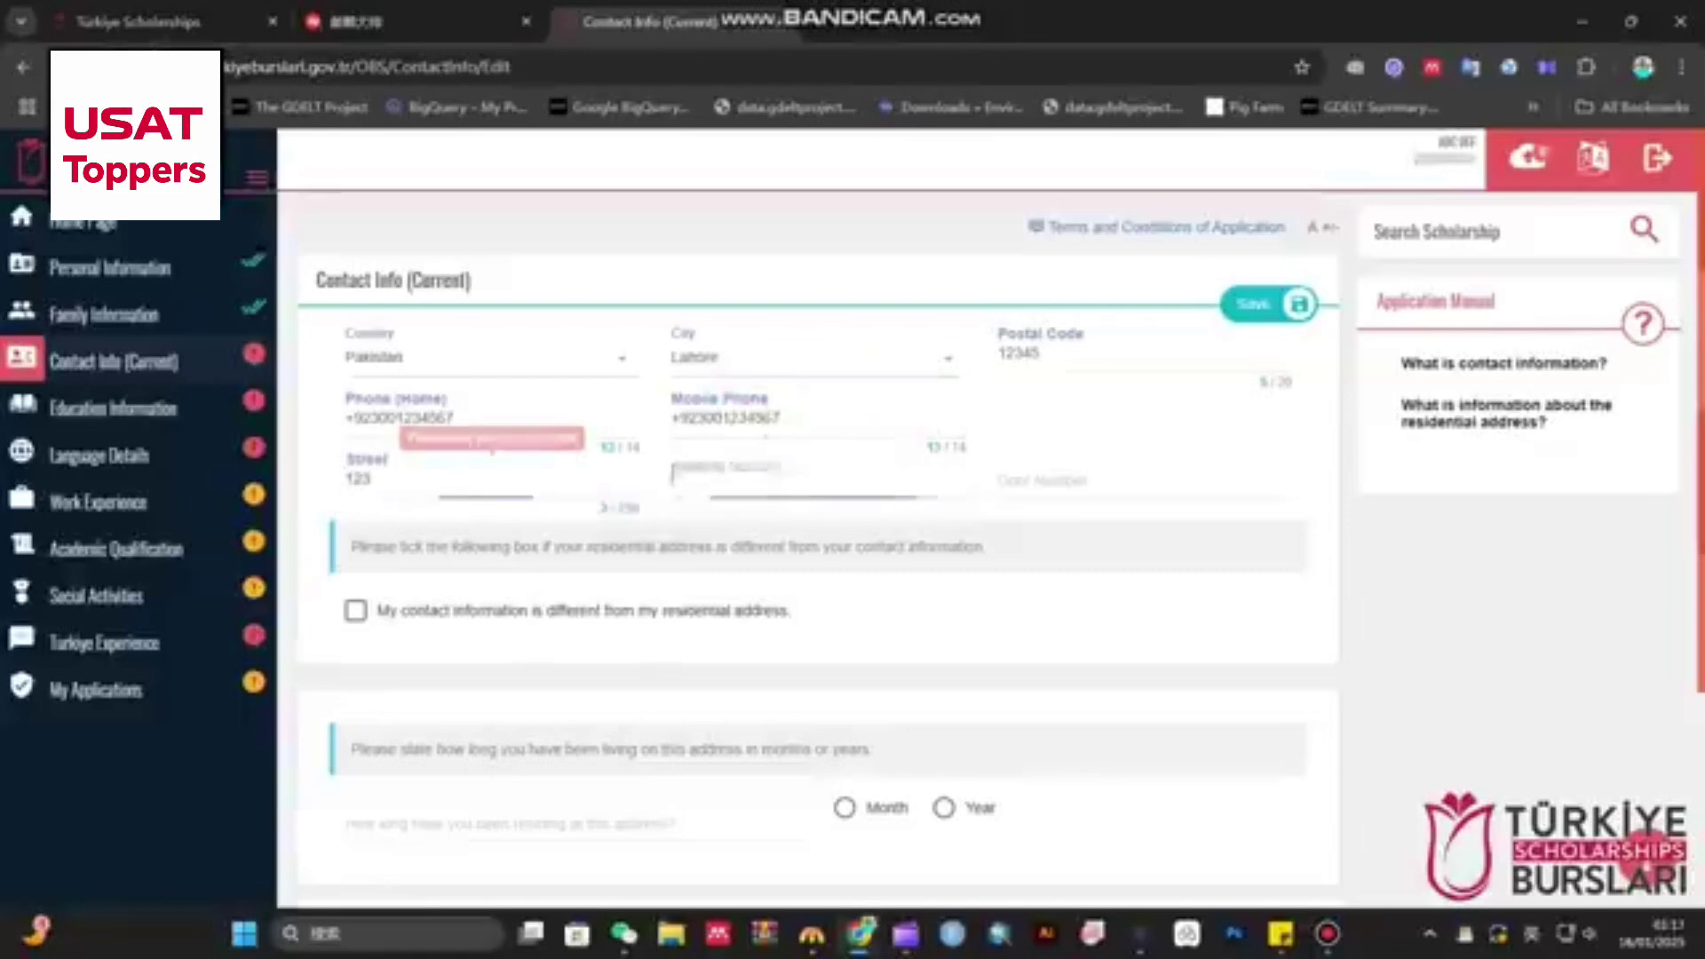
{"action": "type", "text": "123"}
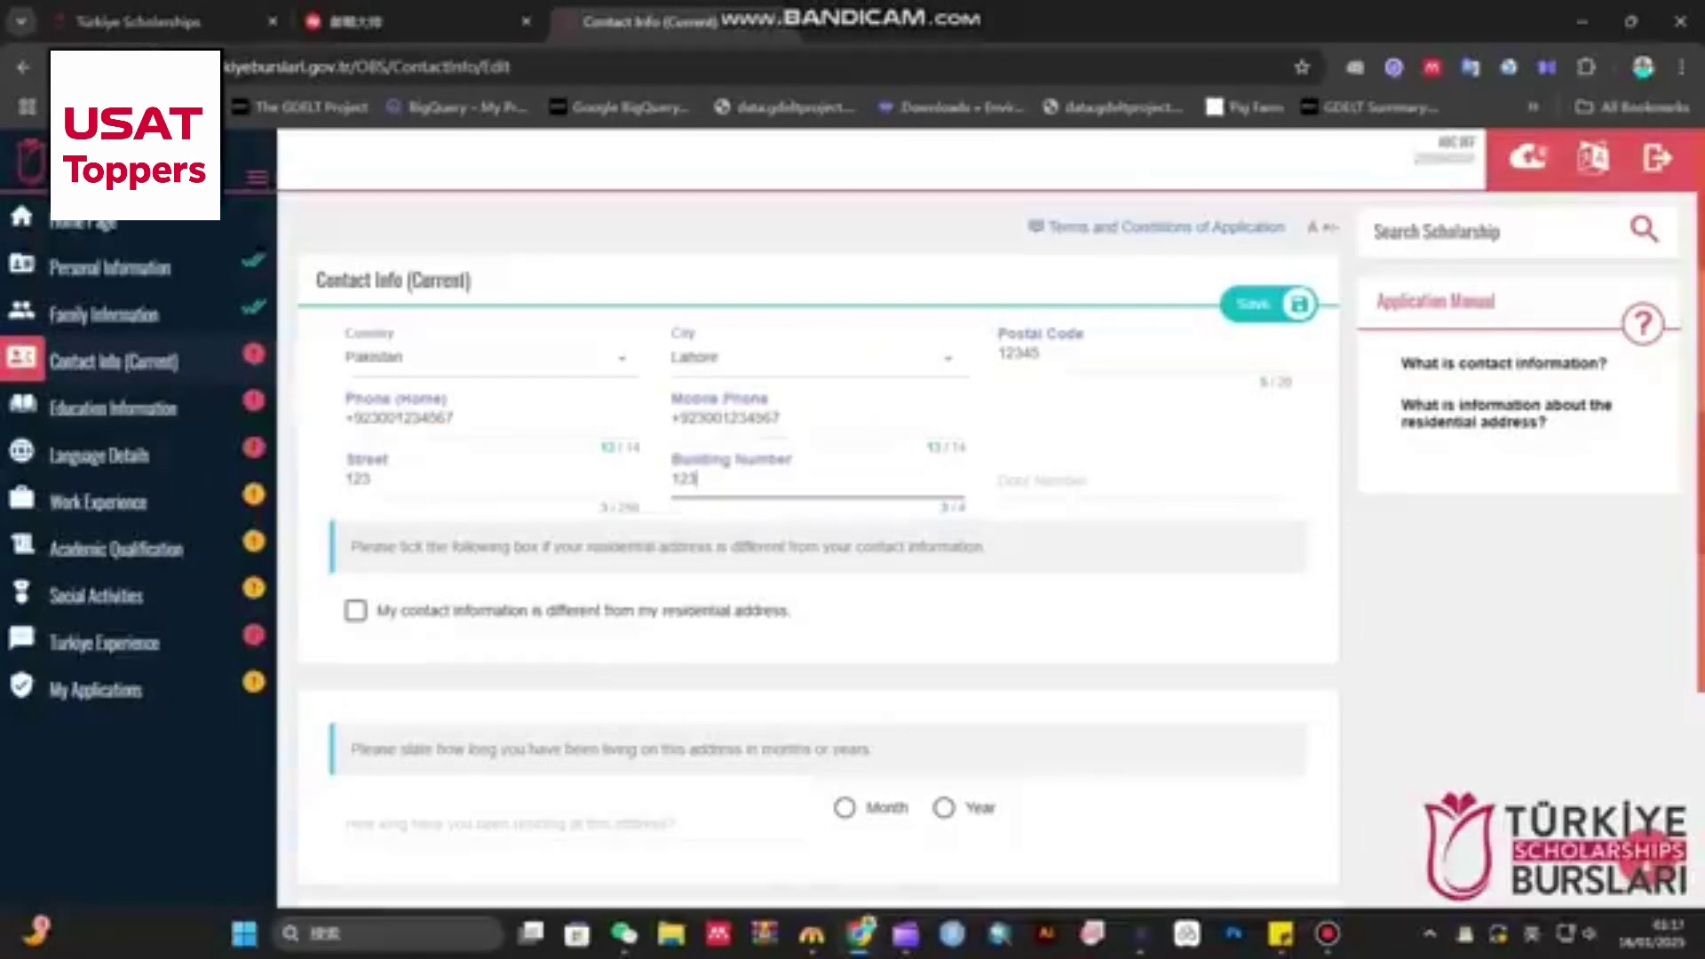
{"action": "key", "text": "Tab"}
- Enter the door number and leave the different-contact-address option unticked
{"action": "type", "text": "12"}
{"action": "scroll", "coordinate": [817, 533], "scroll_direction": "down", "scroll_amount": 3}
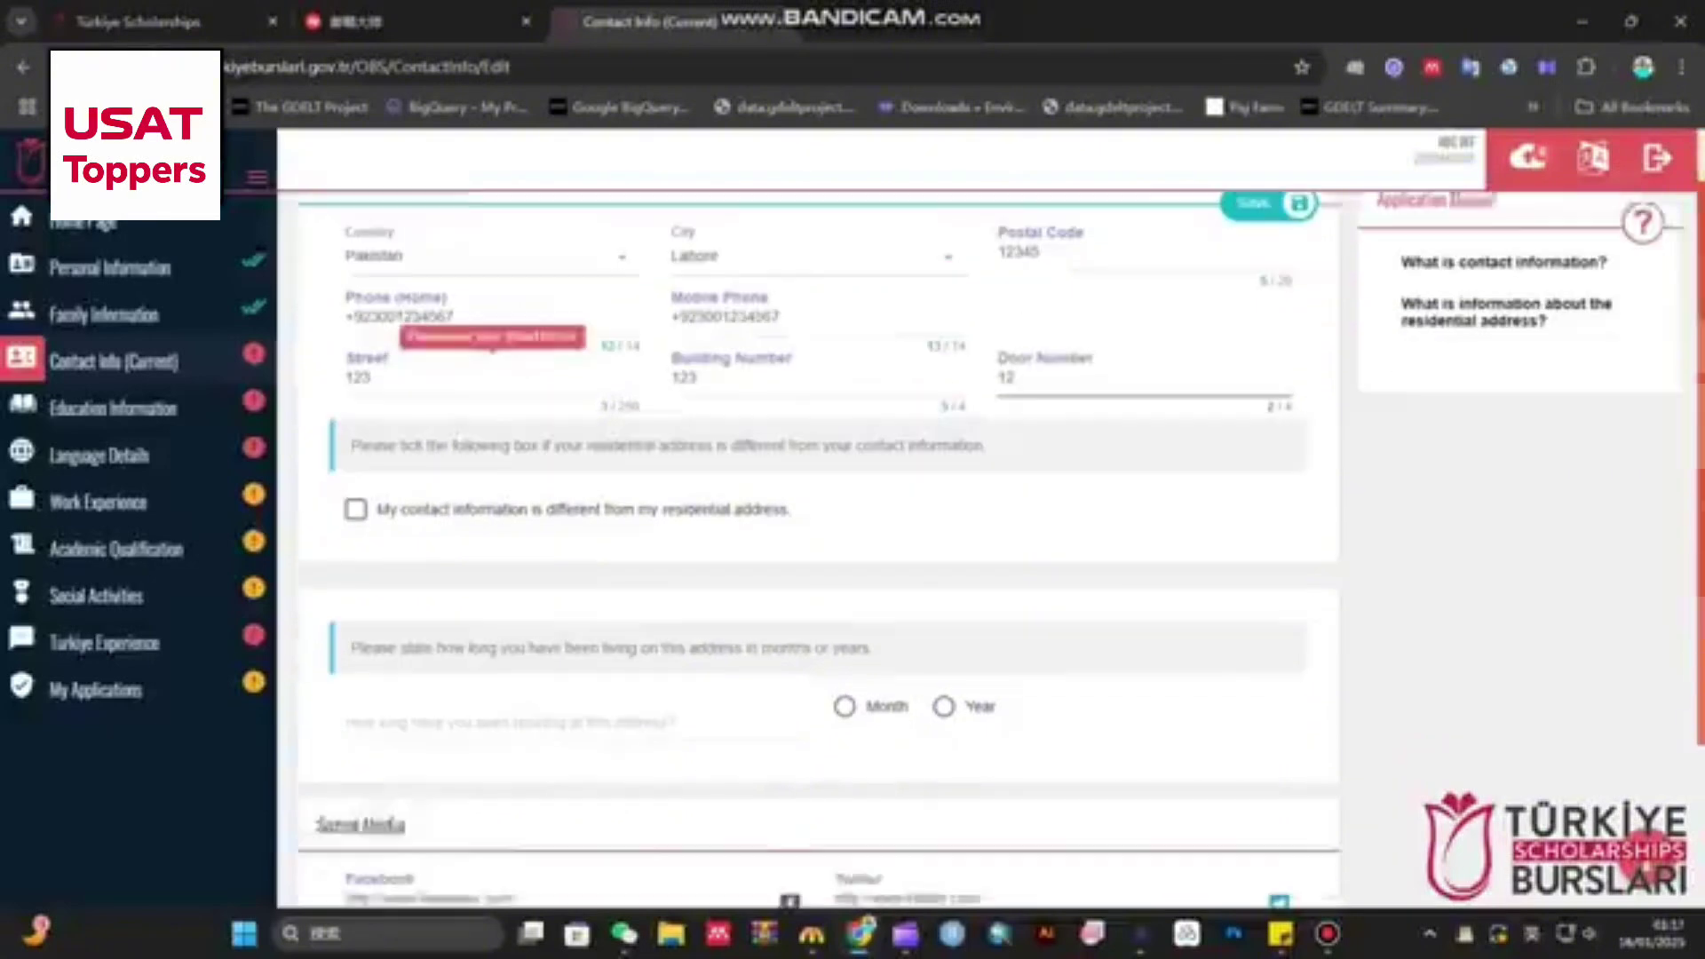
{"action": "scroll", "coordinate": [817, 533], "scroll_direction": "up", "scroll_amount": 1}
{"action": "scroll", "coordinate": [817, 532], "scroll_direction": "up", "scroll_amount": 1}
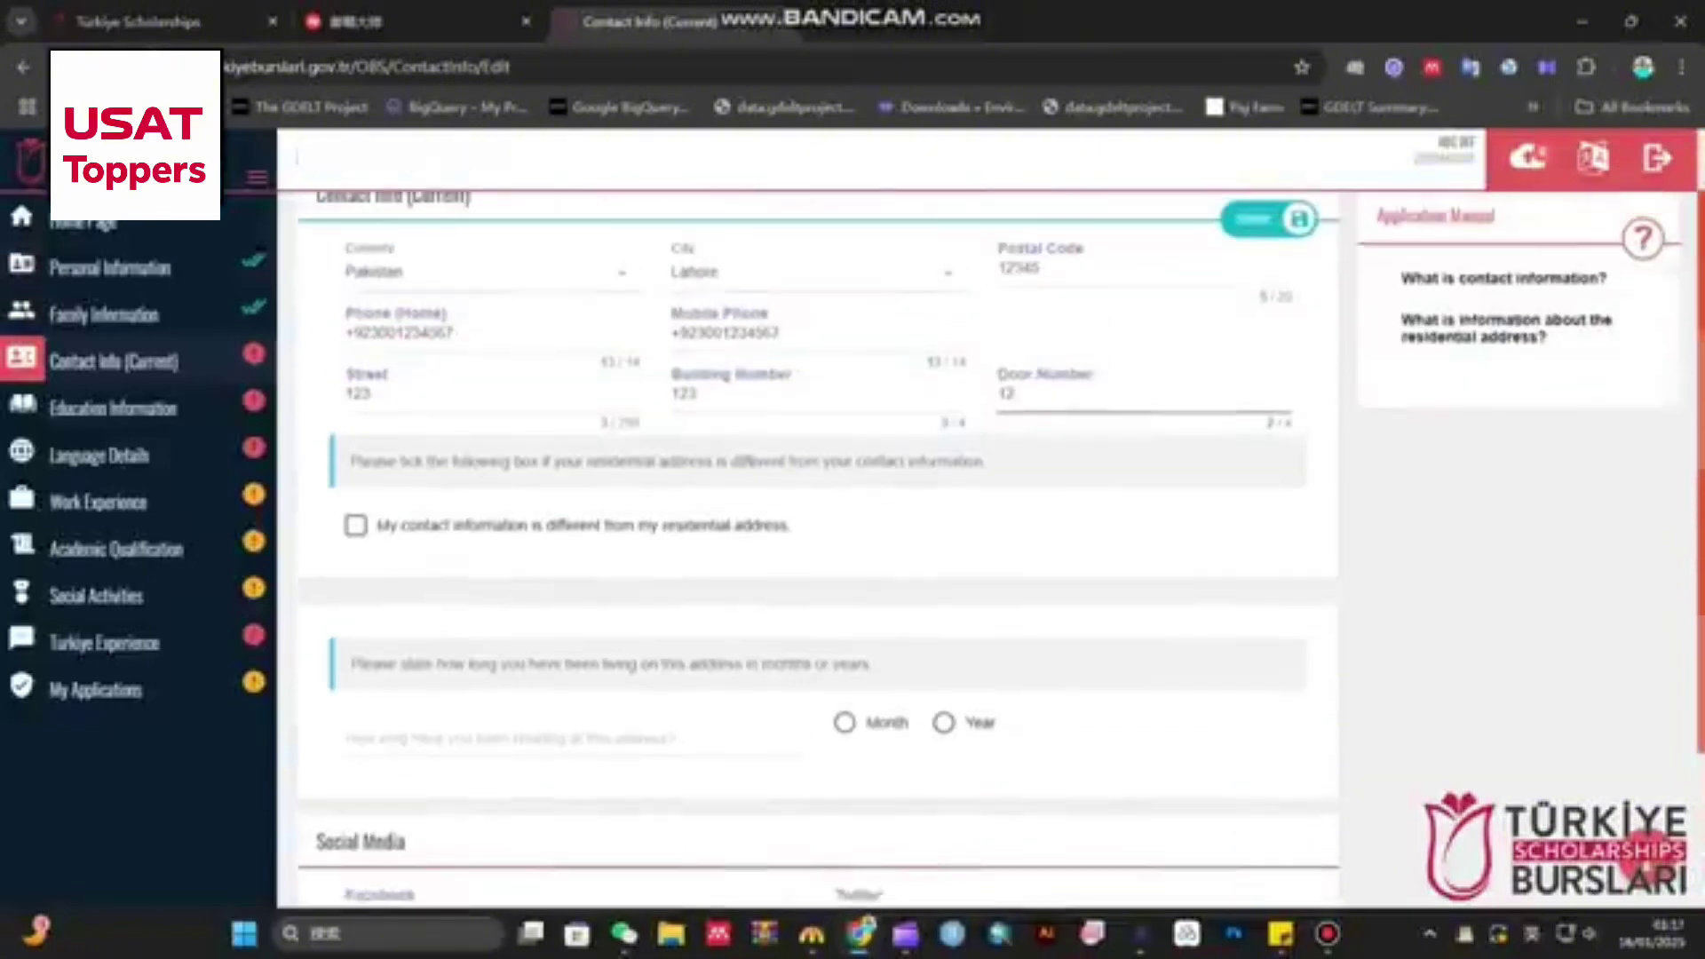
{"action": "left_click_drag", "start_coordinate": [389, 525], "coordinate": [427, 525]}
{"action": "left_click", "coordinate": [355, 524]}
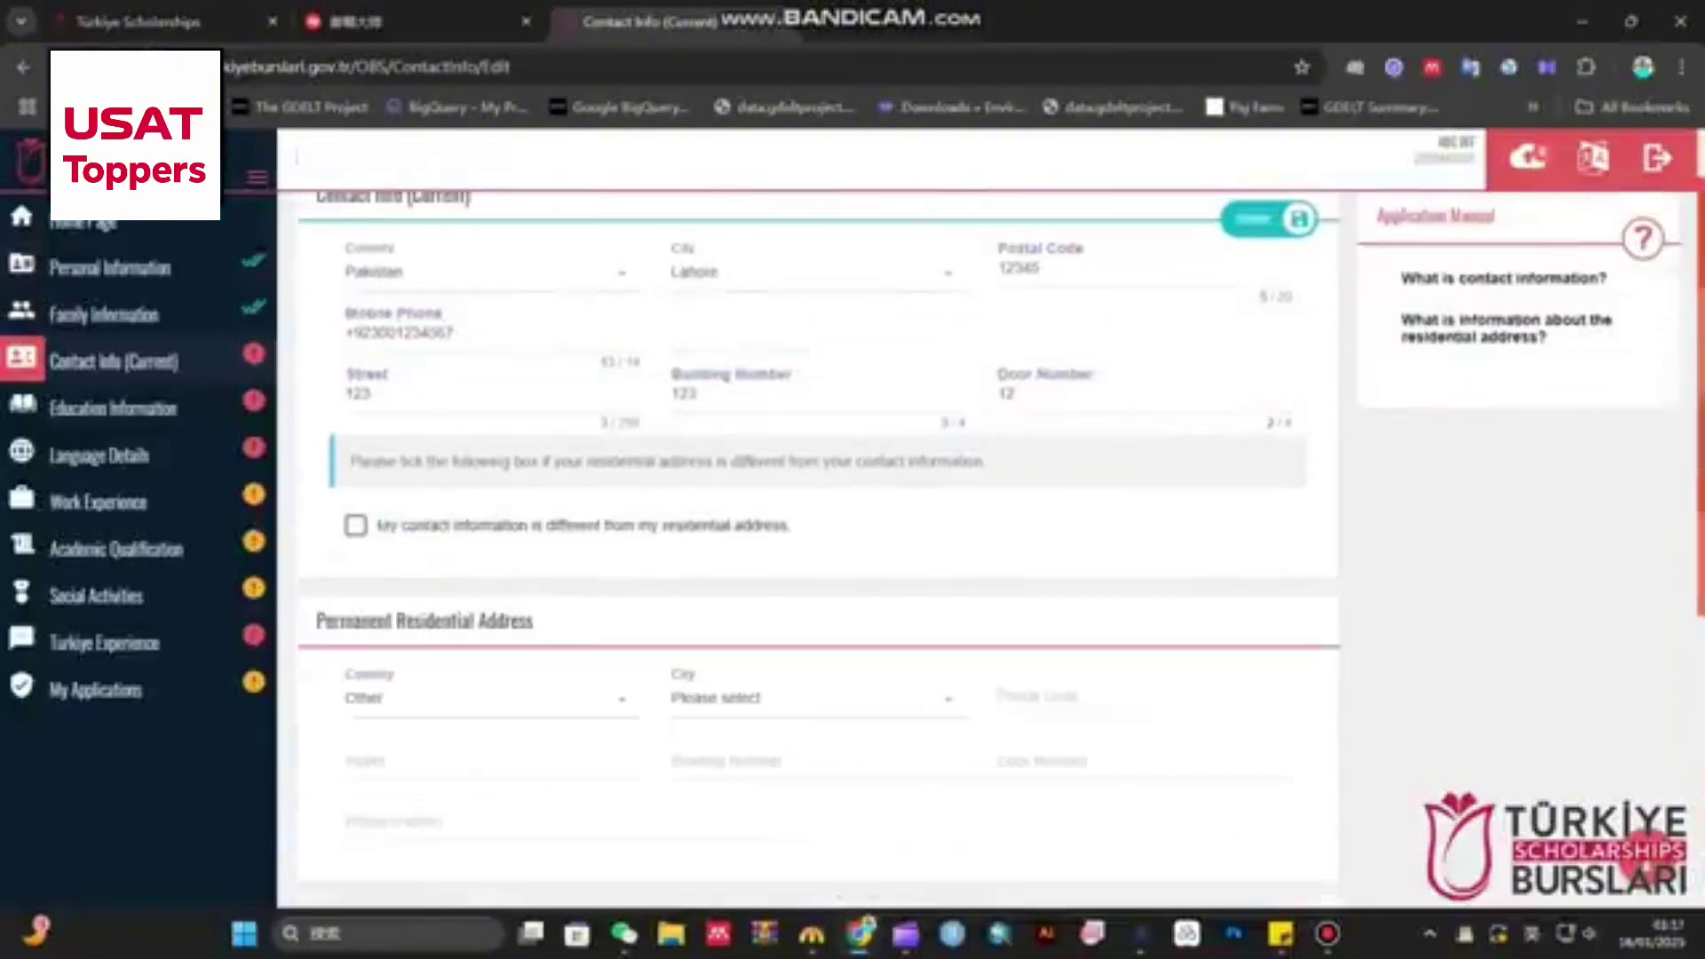
{"action": "left_click_drag", "start_coordinate": [791, 525], "coordinate": [377, 526]}
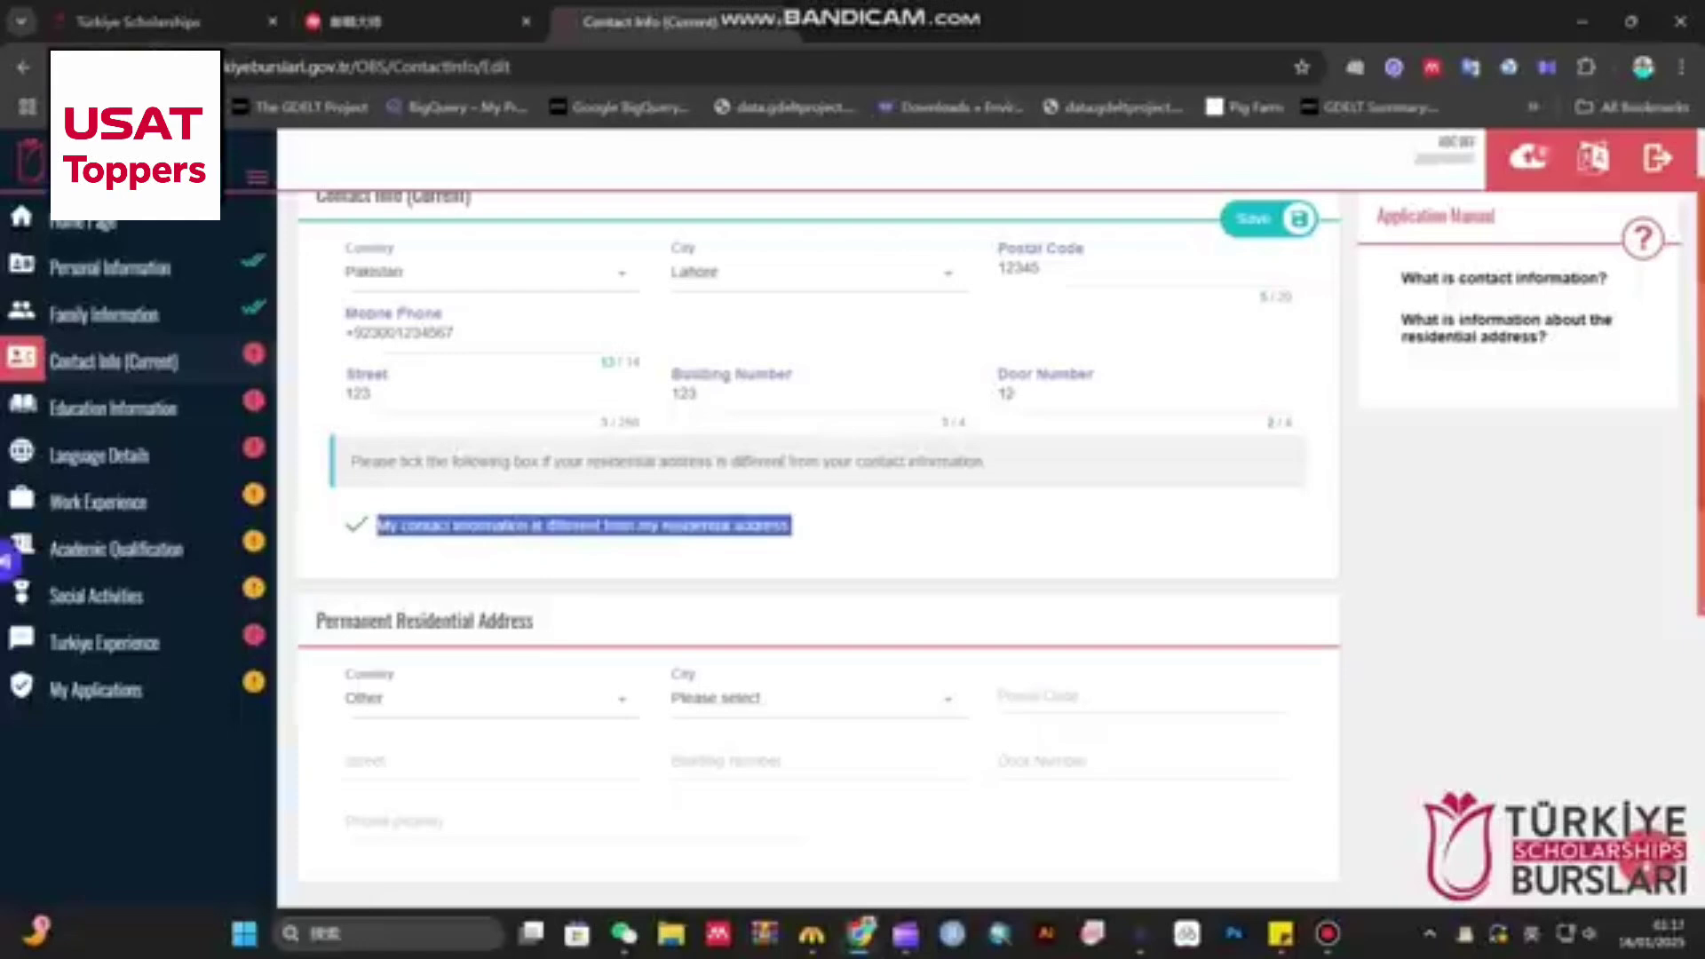
{"action": "scroll", "coordinate": [817, 533], "scroll_direction": "up", "scroll_amount": 1}
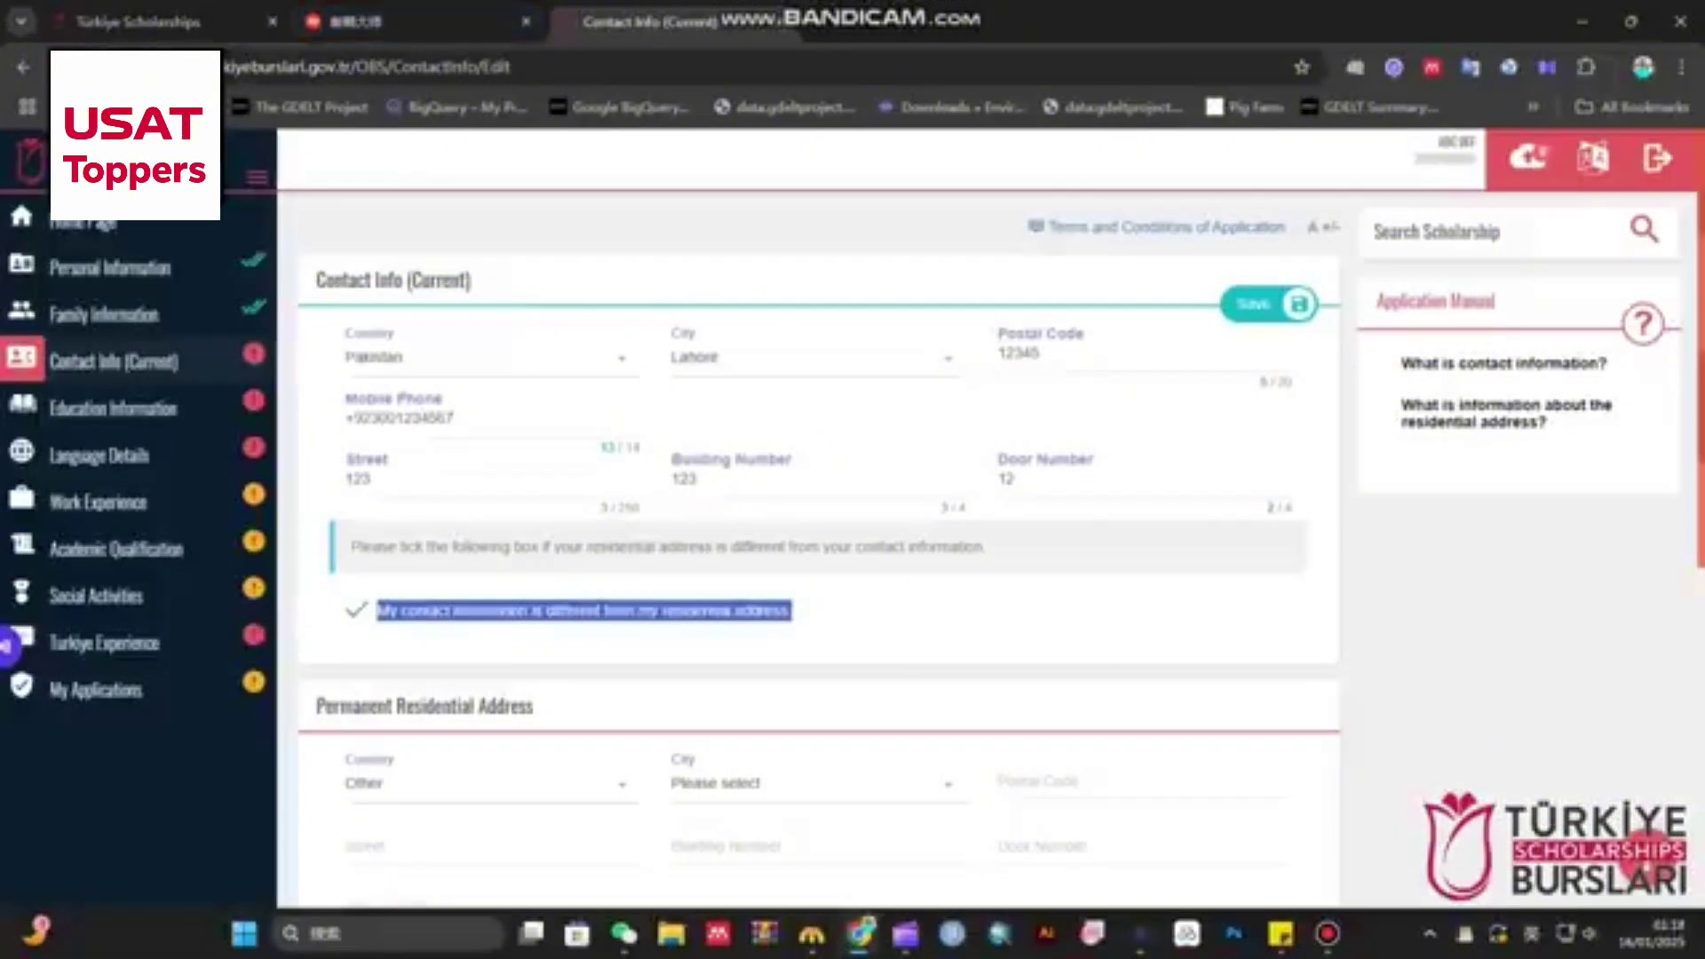
{"action": "left_click", "coordinate": [356, 610]}
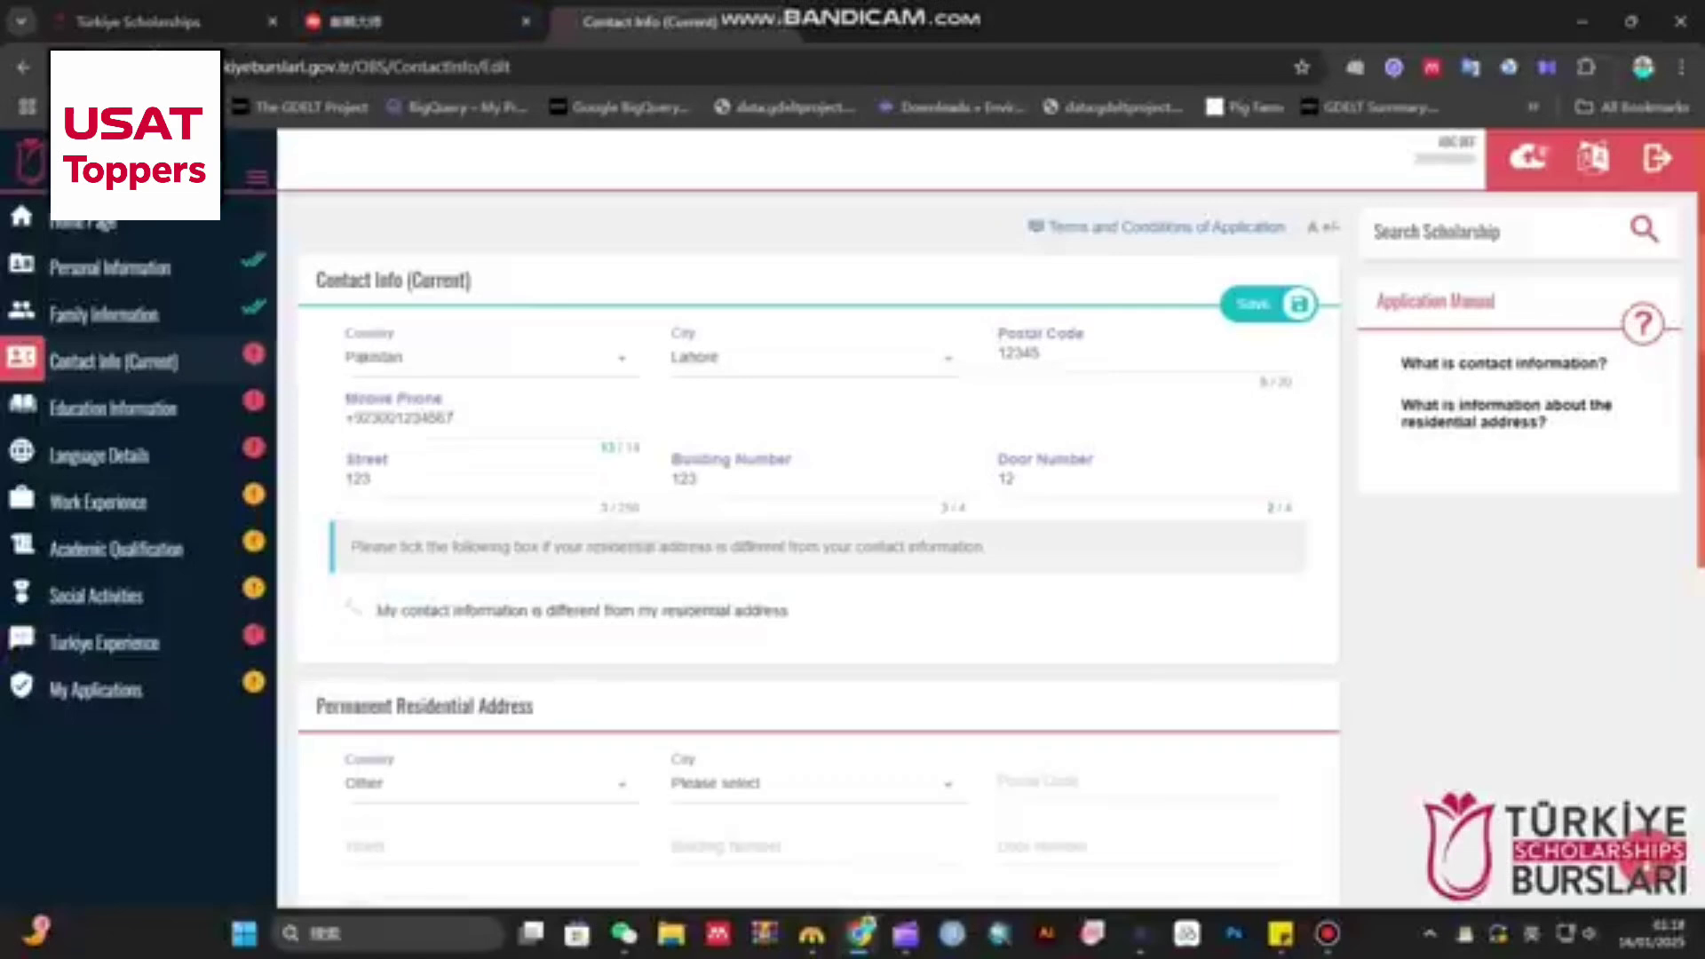
{"action": "left_click", "coordinate": [356, 610]}
{"action": "left_click", "coordinate": [356, 610]}
{"action": "scroll", "coordinate": [817, 533], "scroll_direction": "down", "scroll_amount": 3}
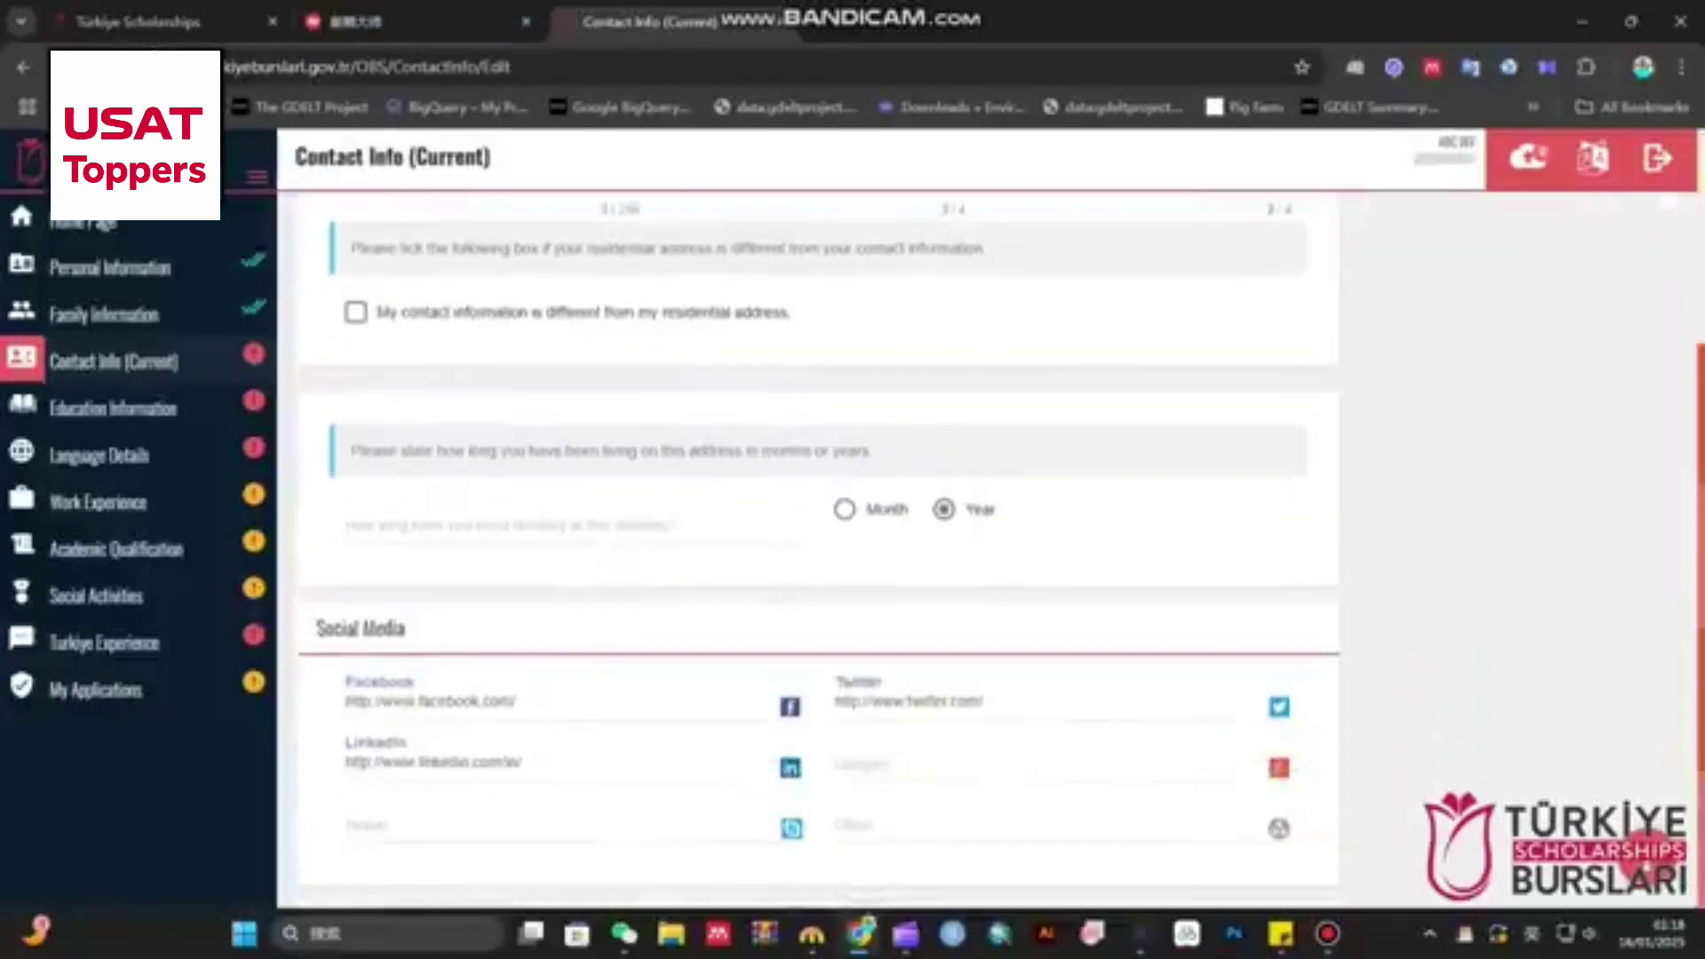
- Set 3 years at the current address, save the contact info, and go to Education Information
{"action": "left_click", "coordinate": [574, 502]}
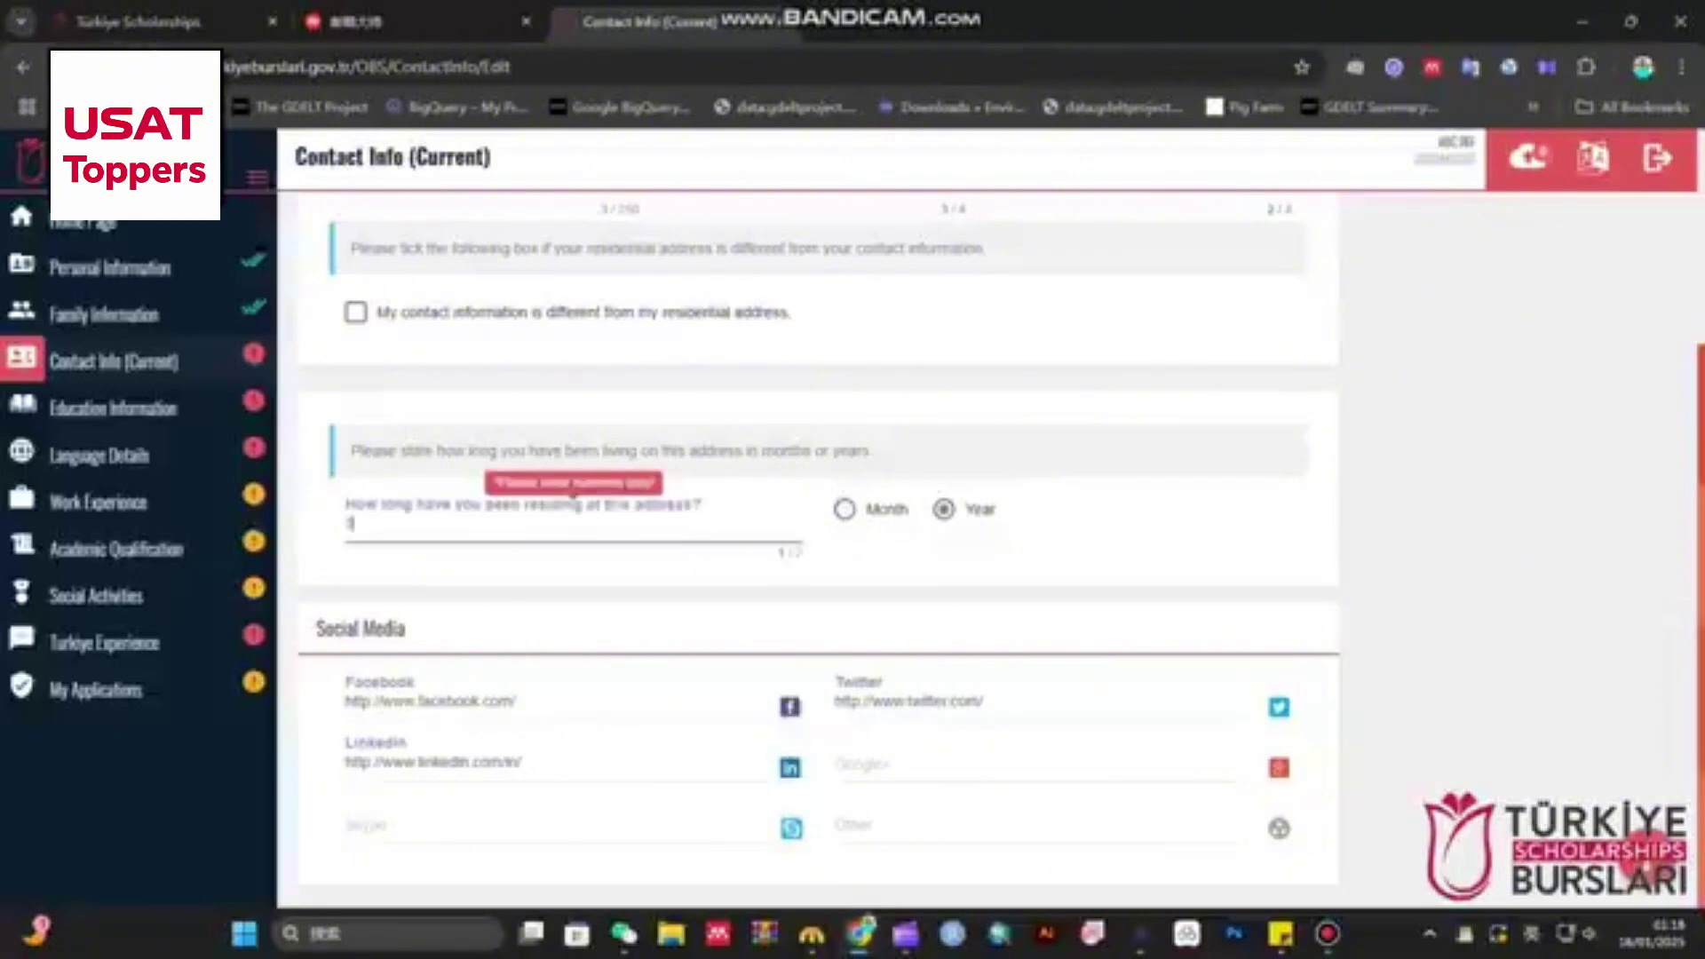
{"action": "scroll", "coordinate": [817, 533], "scroll_direction": "up", "scroll_amount": 4}
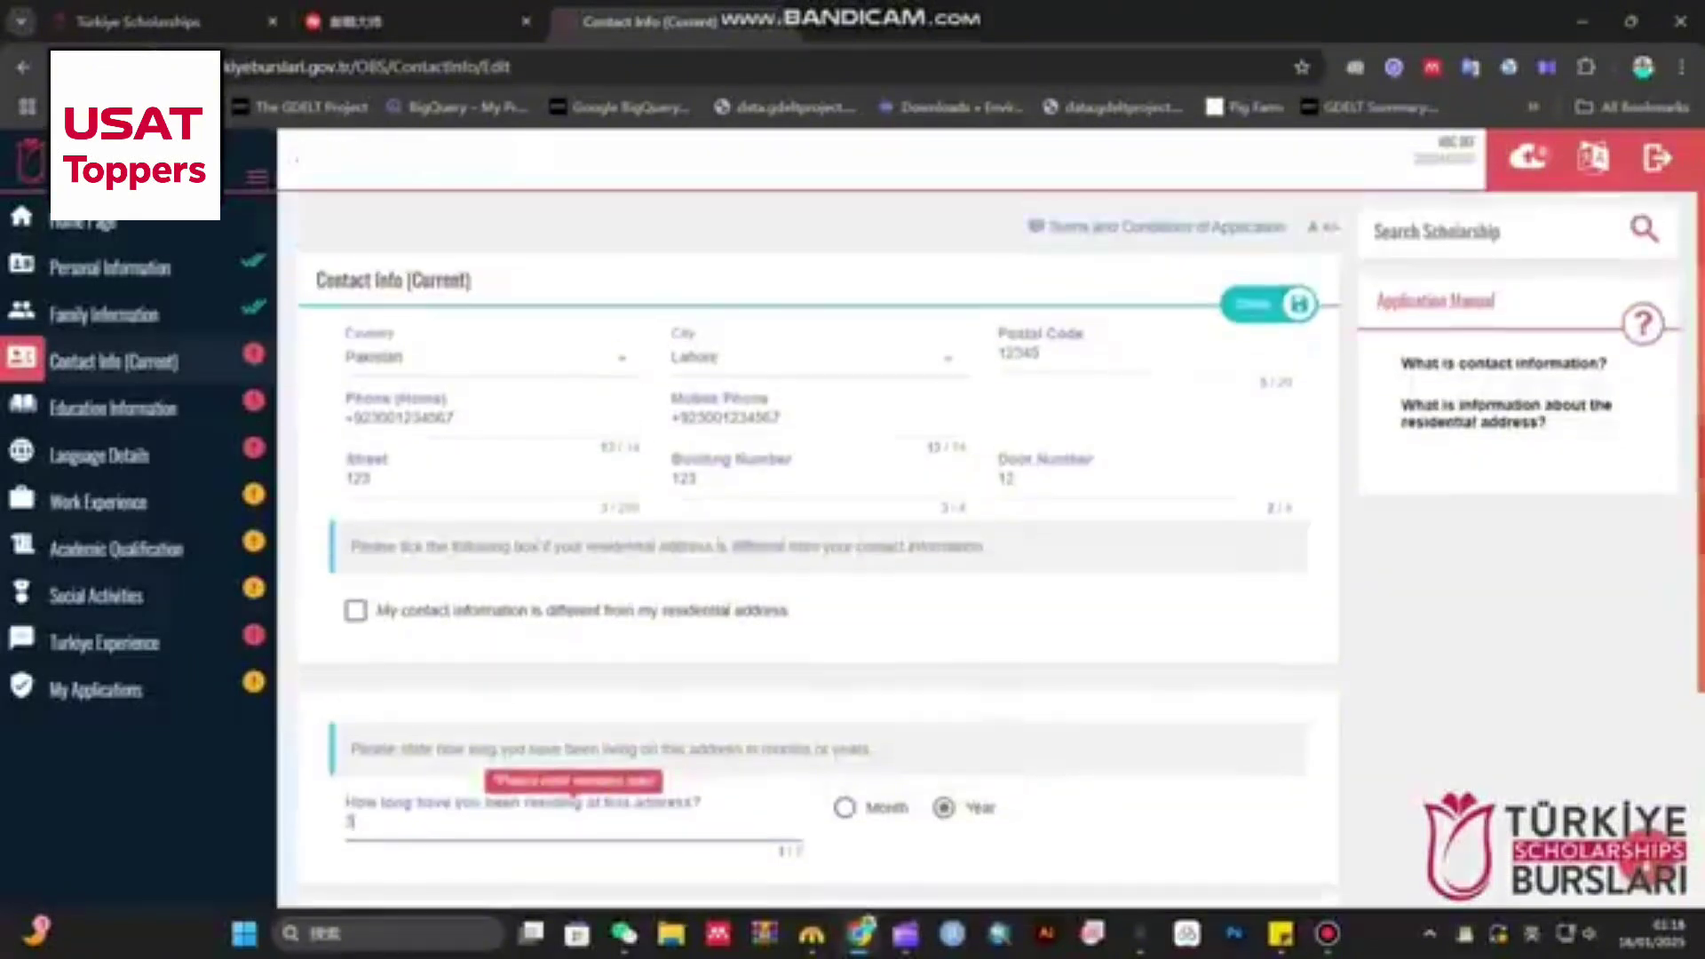
{"action": "scroll", "coordinate": [817, 533], "scroll_direction": "down", "scroll_amount": 4}
{"action": "left_click_drag", "start_coordinate": [316, 625], "coordinate": [406, 629]}
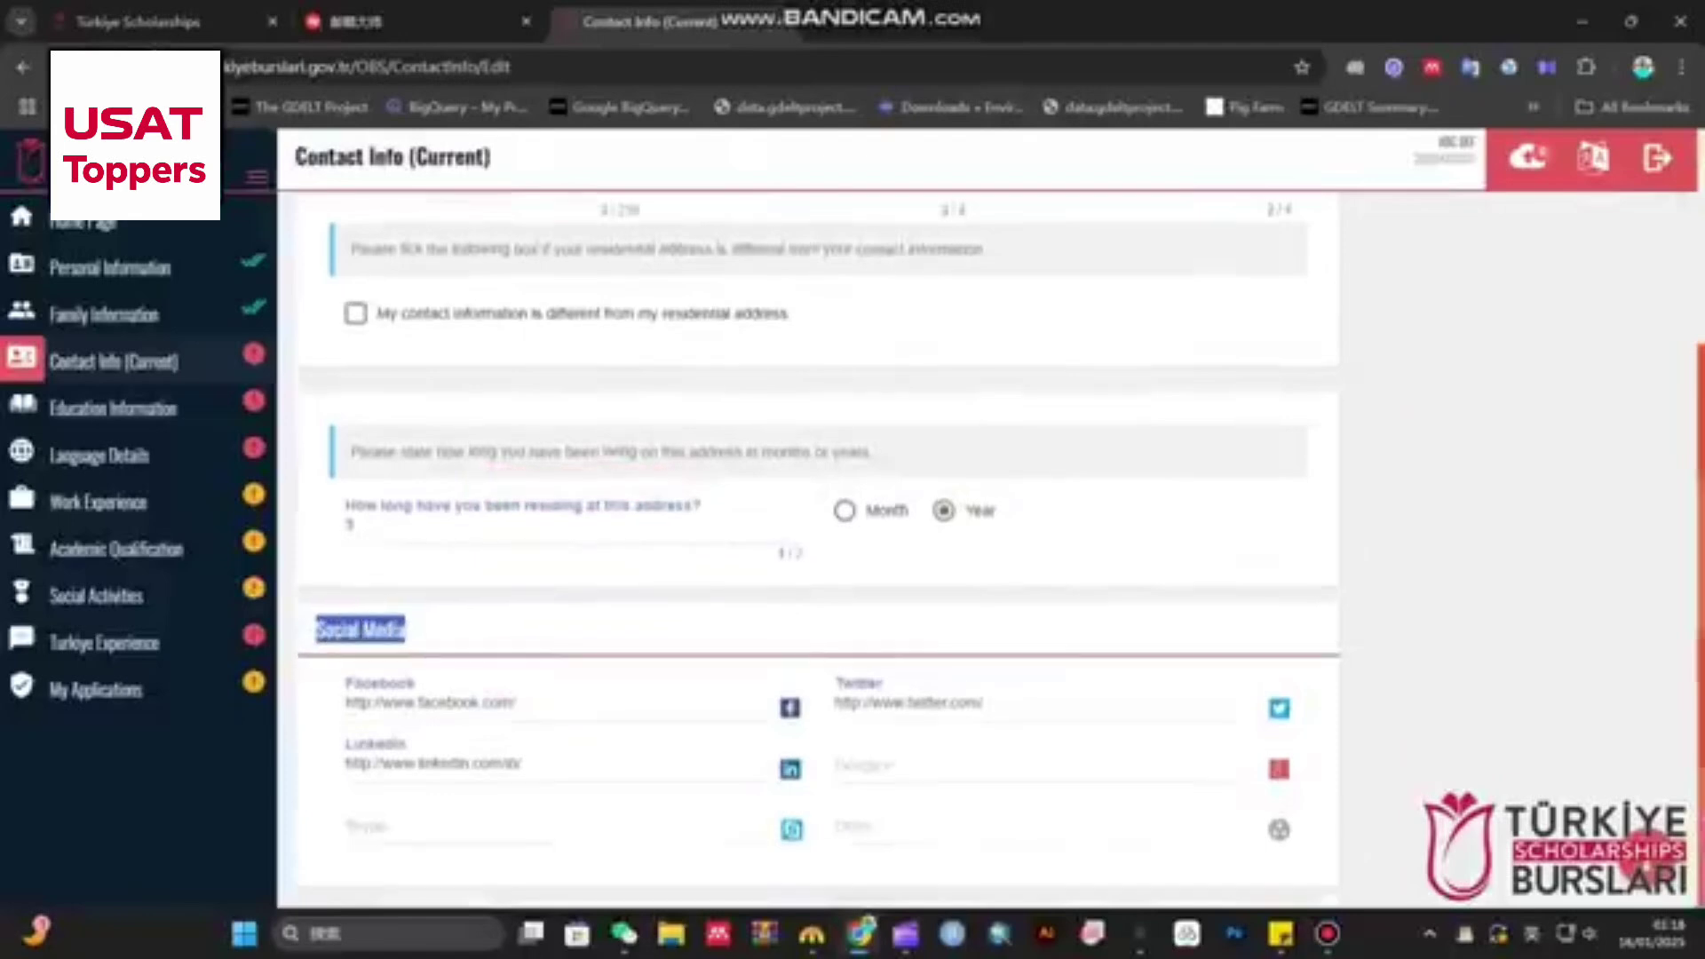
{"action": "scroll", "coordinate": [817, 533], "scroll_direction": "up", "scroll_amount": 3}
{"action": "left_click", "coordinate": [1270, 304]}
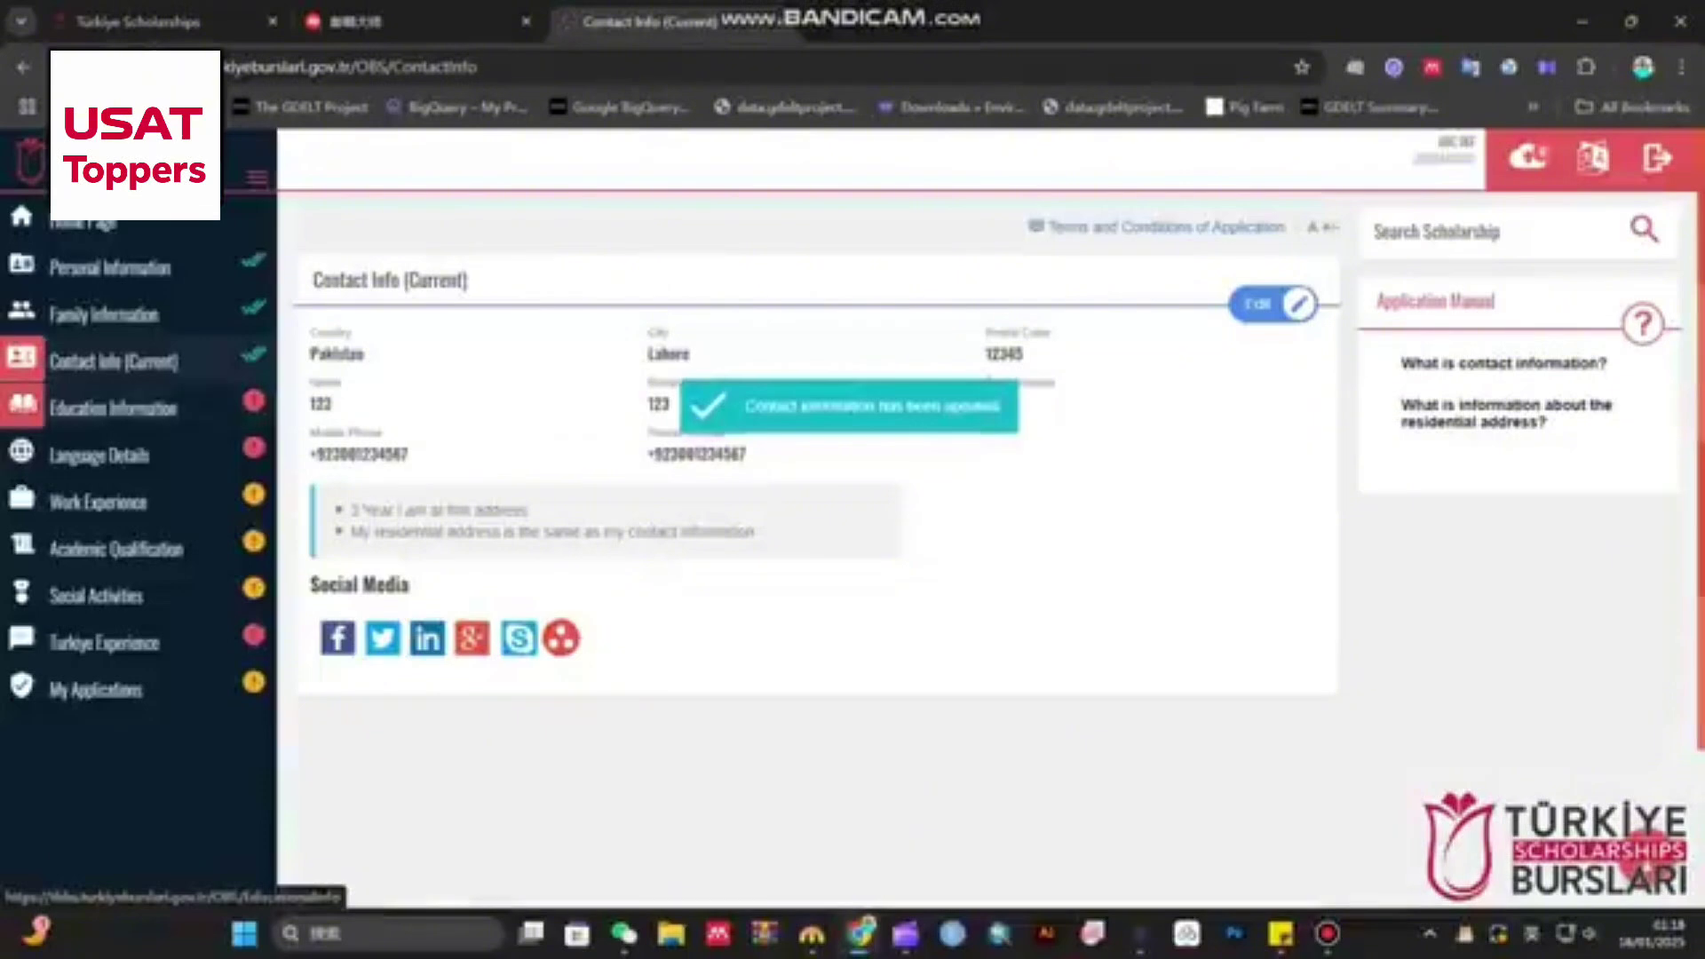
{"action": "left_click", "coordinate": [115, 408]}
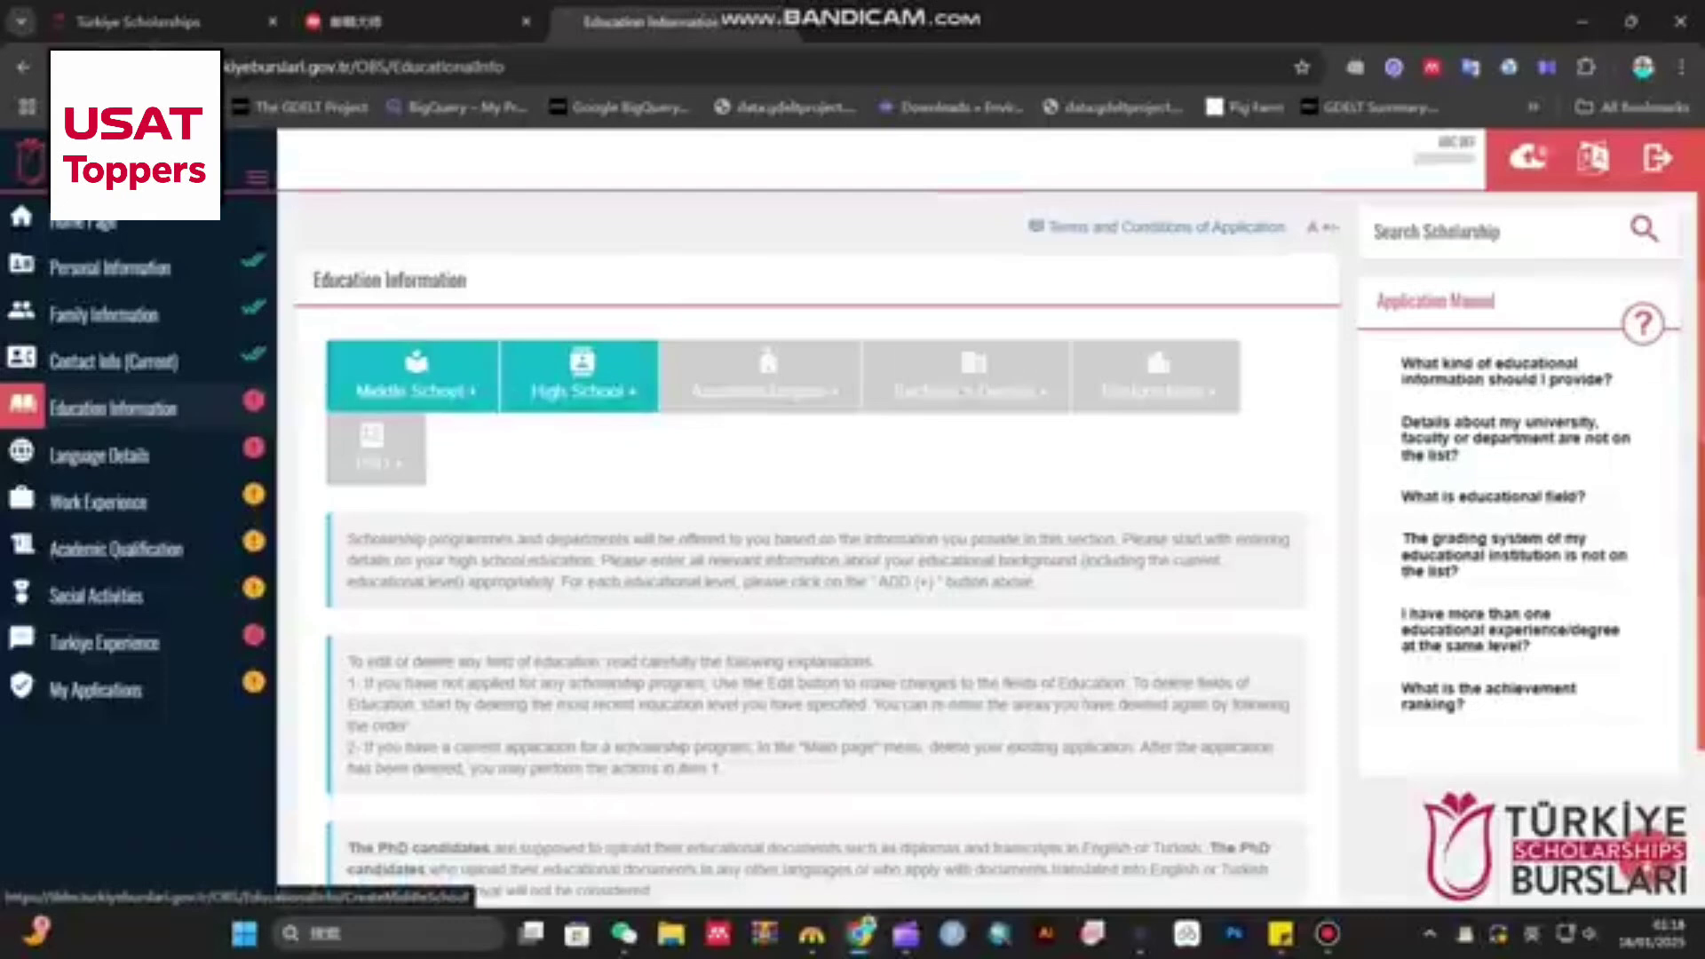
- Start a middle school record in Pakistan, Lahore, at 609-B FASIAL TOWN LAHORE
{"action": "left_click", "coordinate": [411, 377]}
{"action": "left_click", "coordinate": [475, 442]}
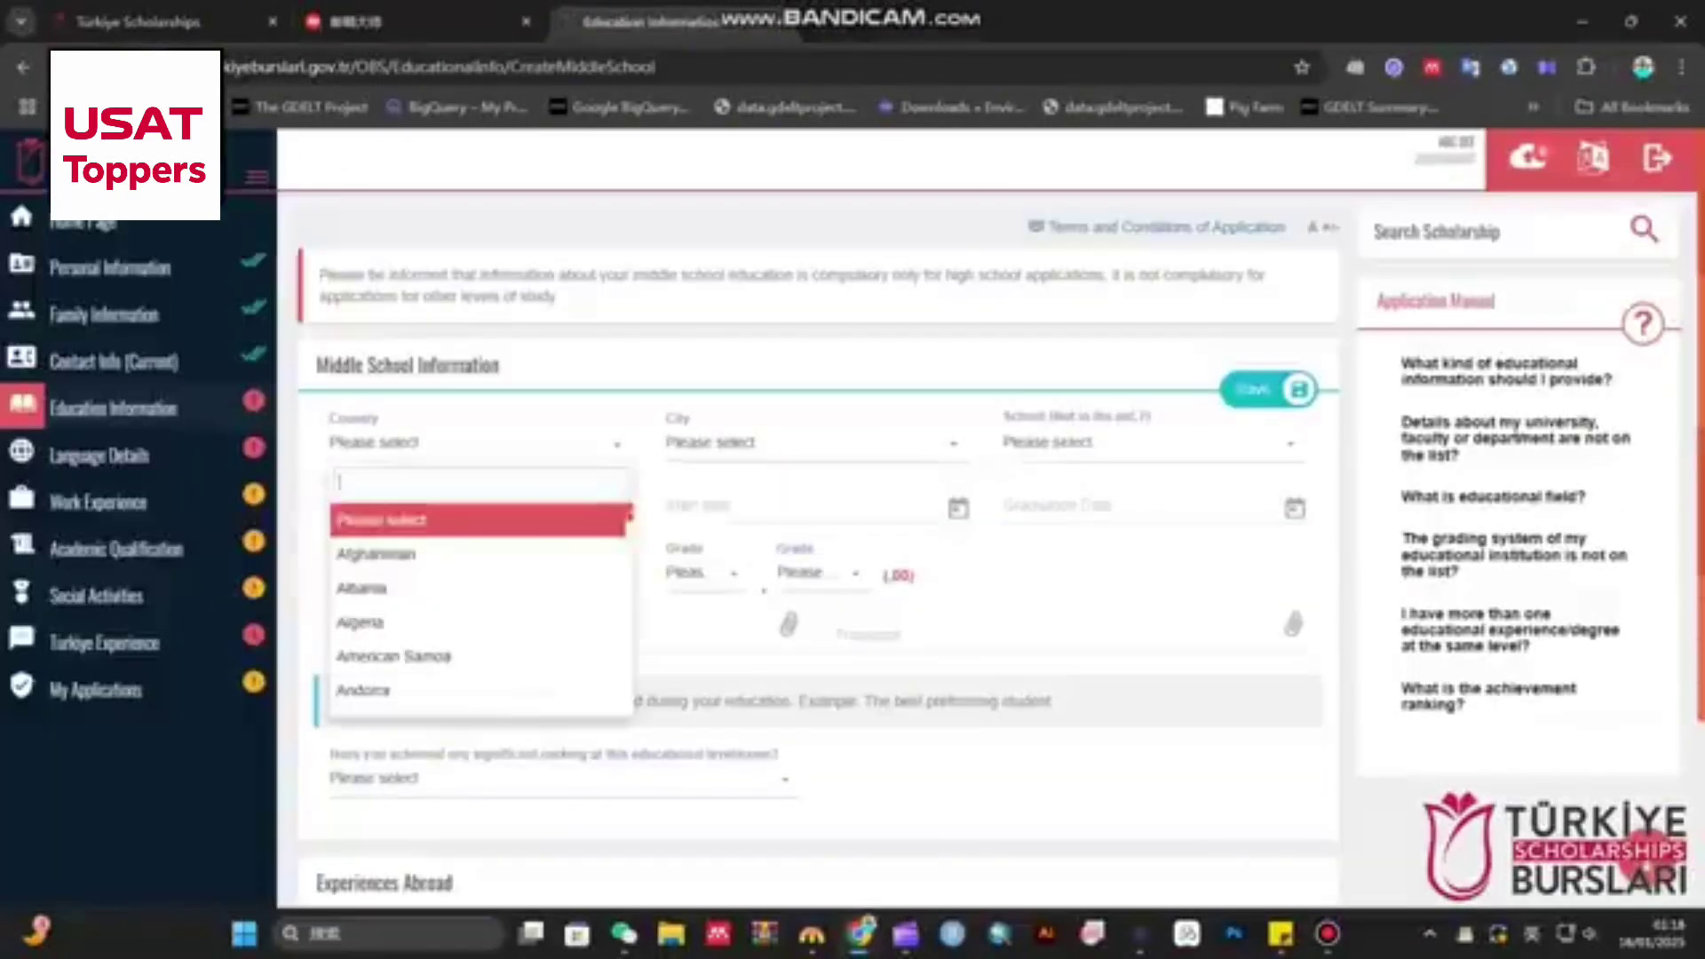
{"action": "type", "text": "pak"}
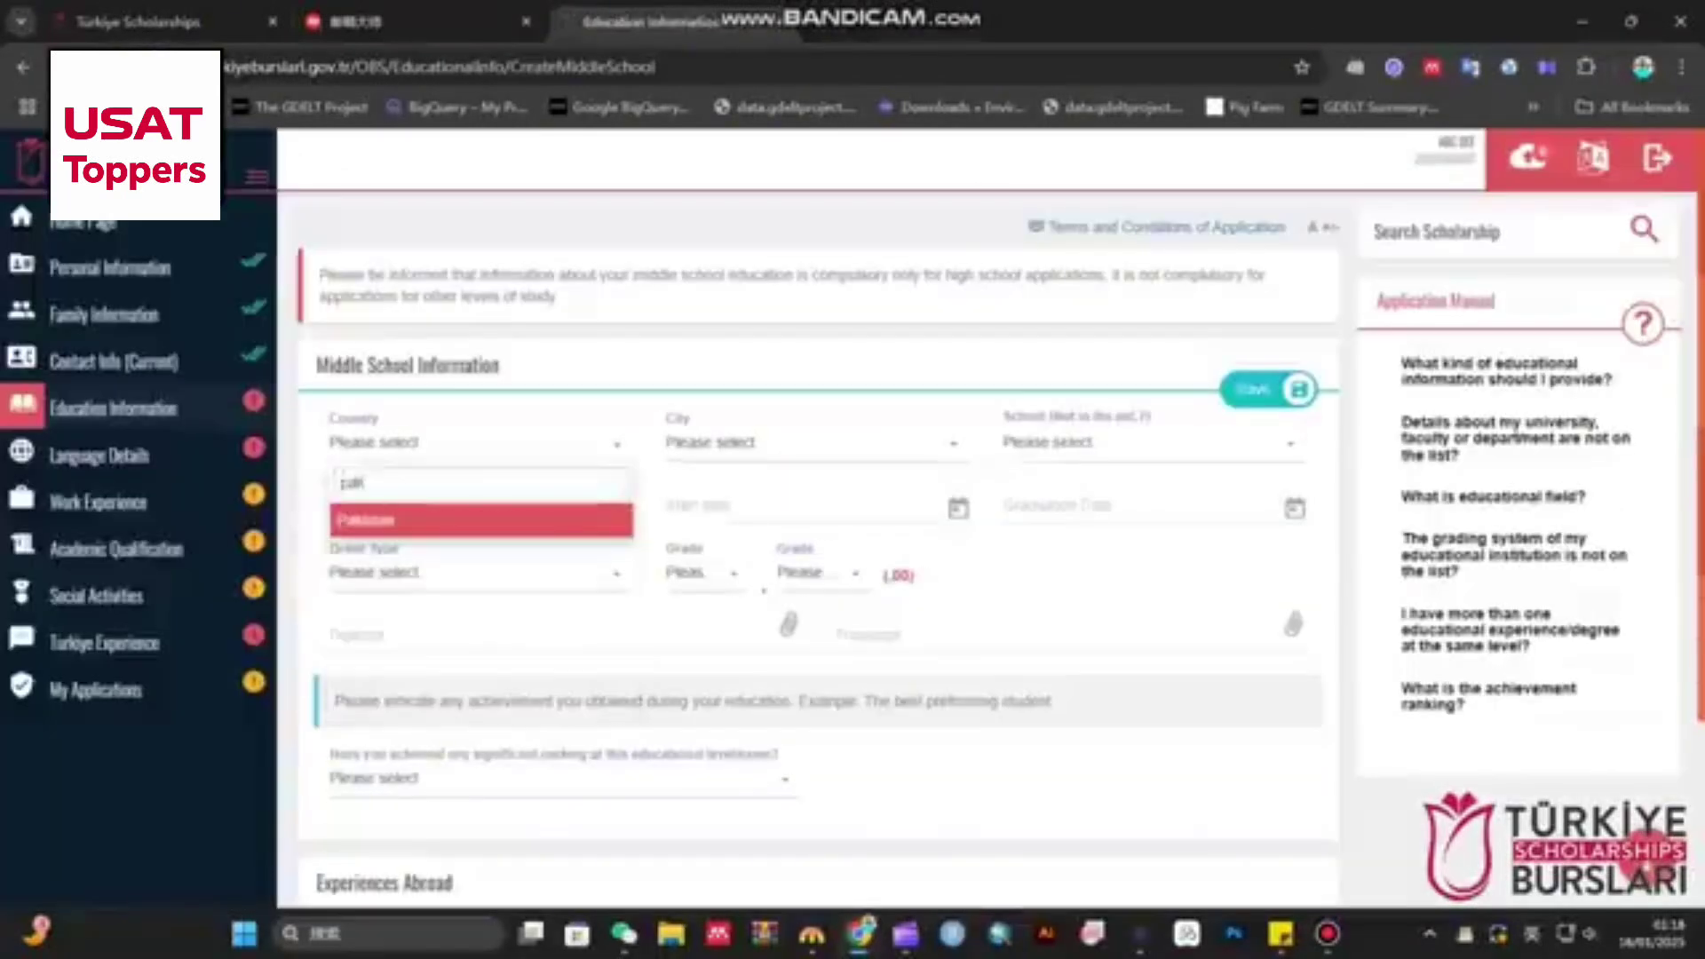
{"action": "key", "text": "Return"}
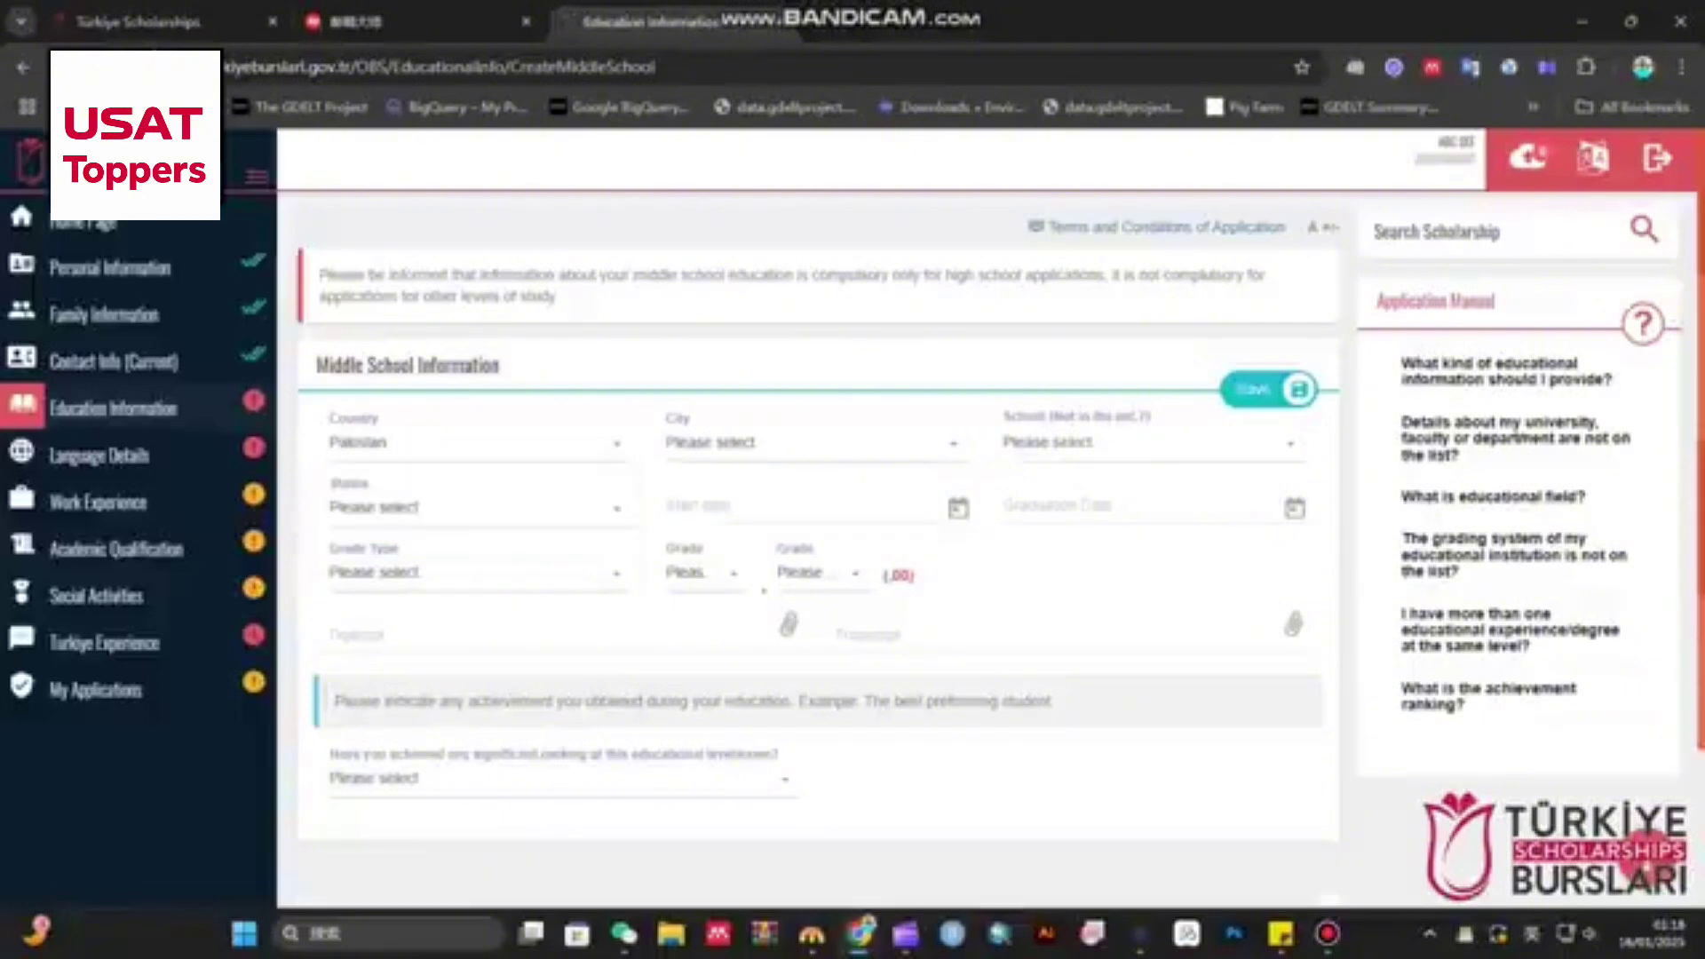
{"action": "left_click", "coordinate": [808, 443]}
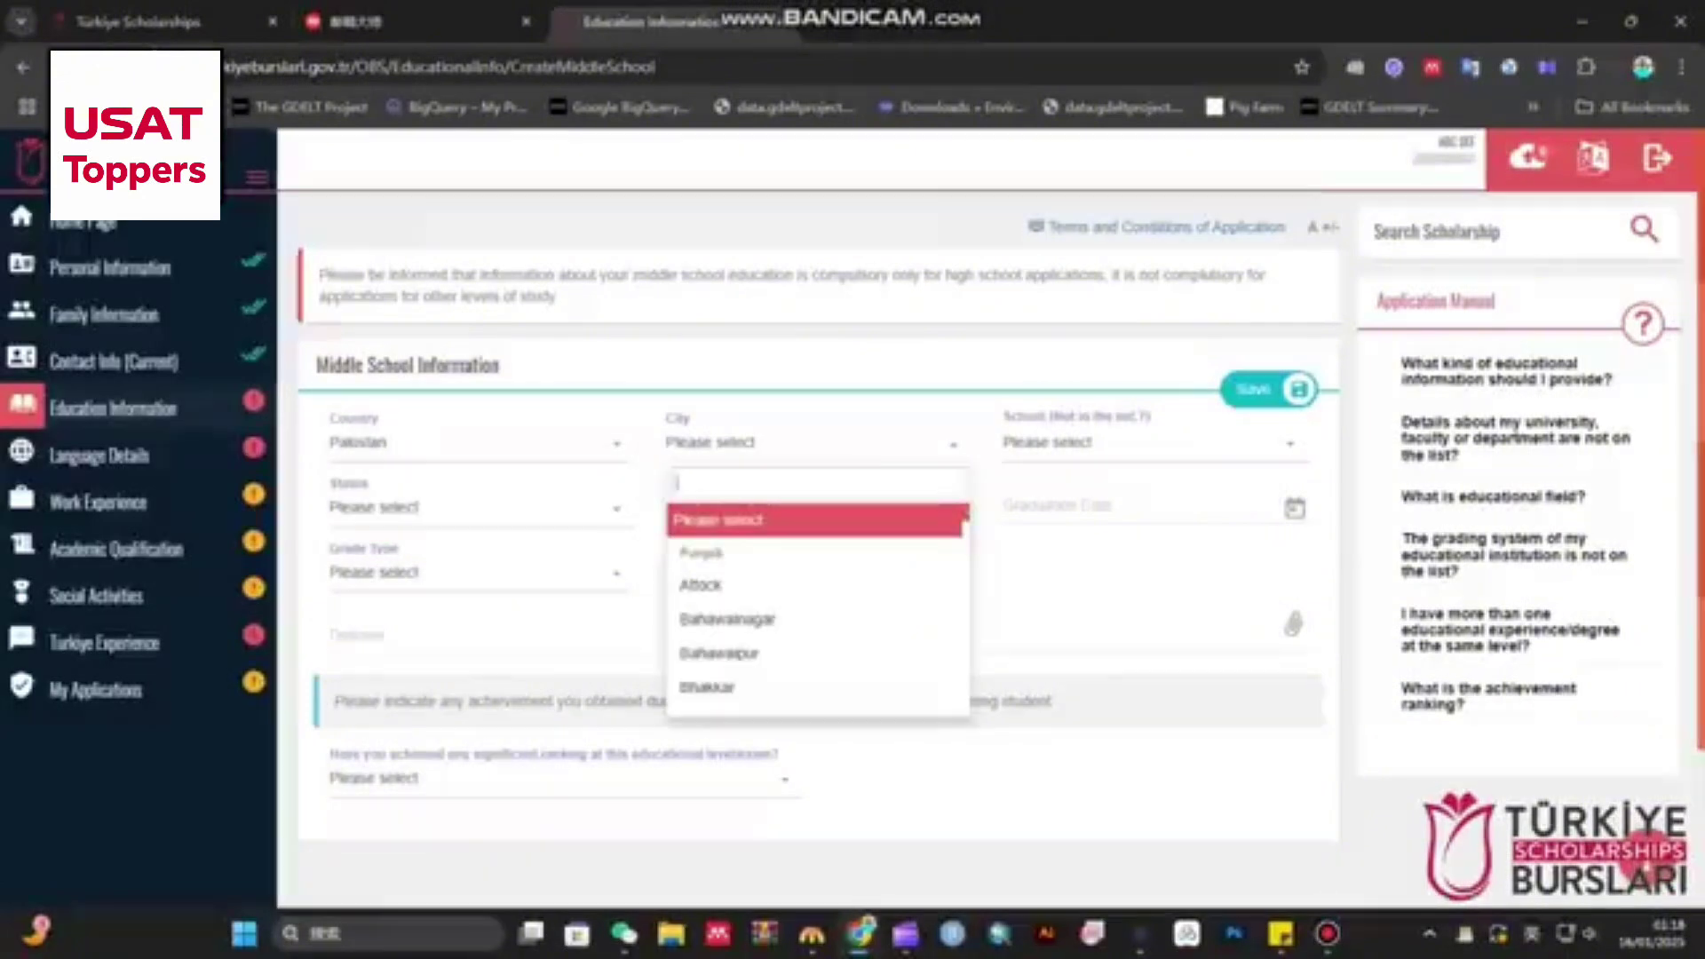
{"action": "type", "text": "lahore"}
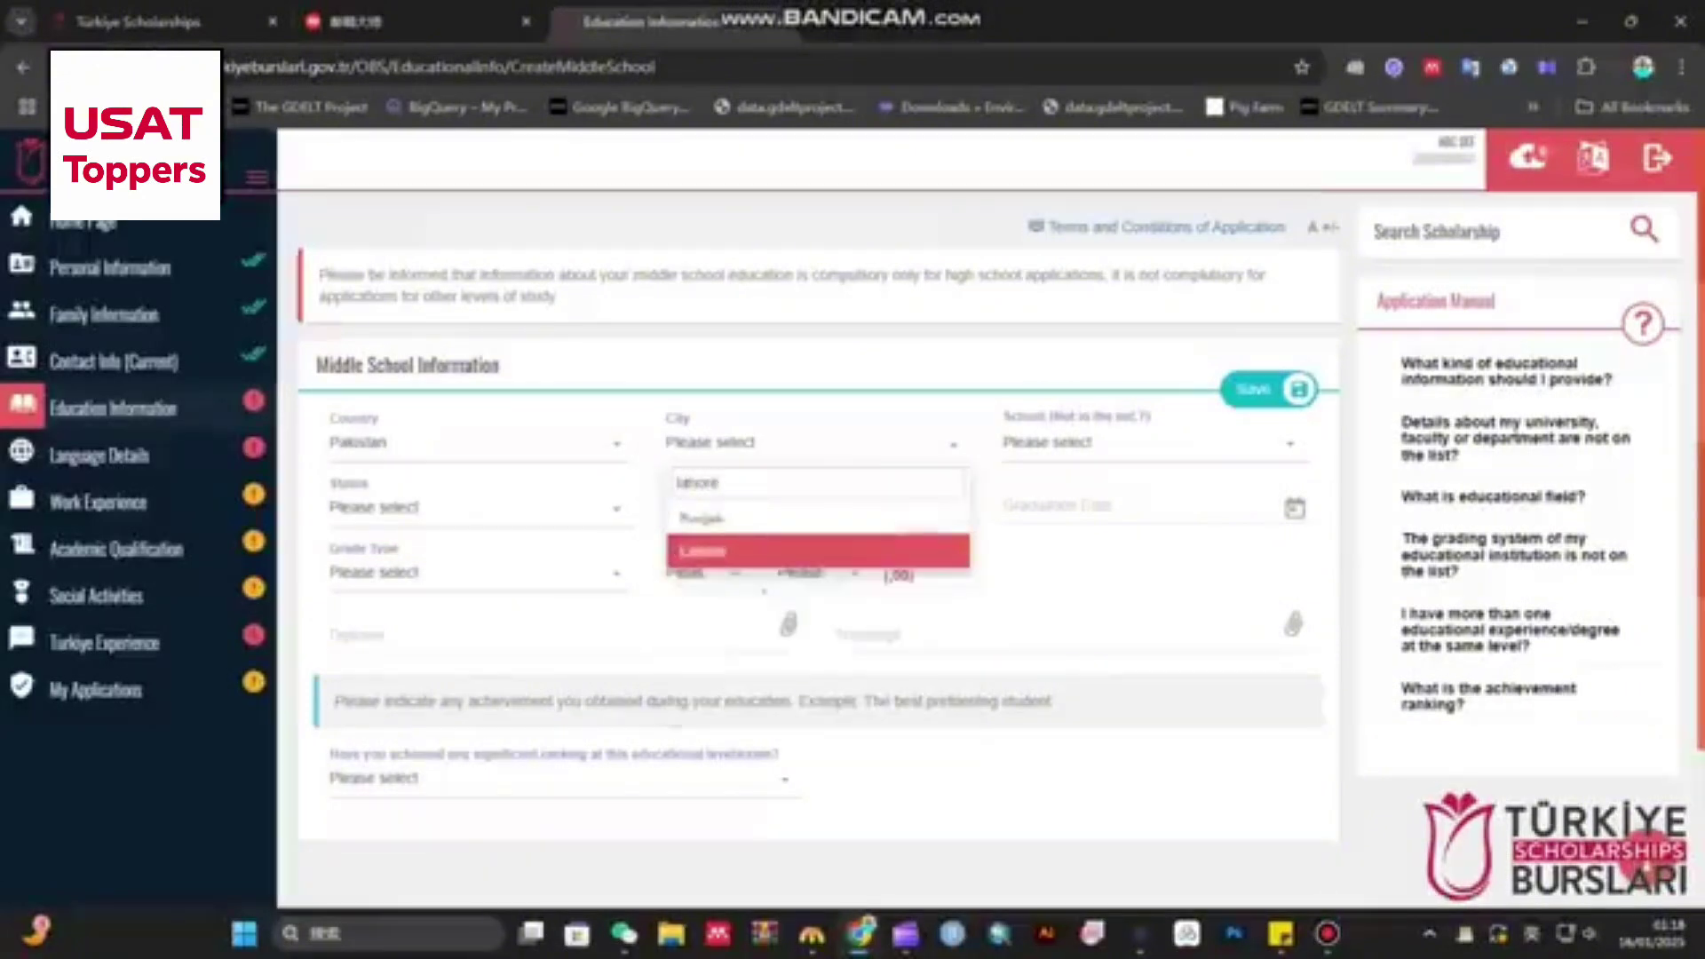
{"action": "key", "text": "Return"}
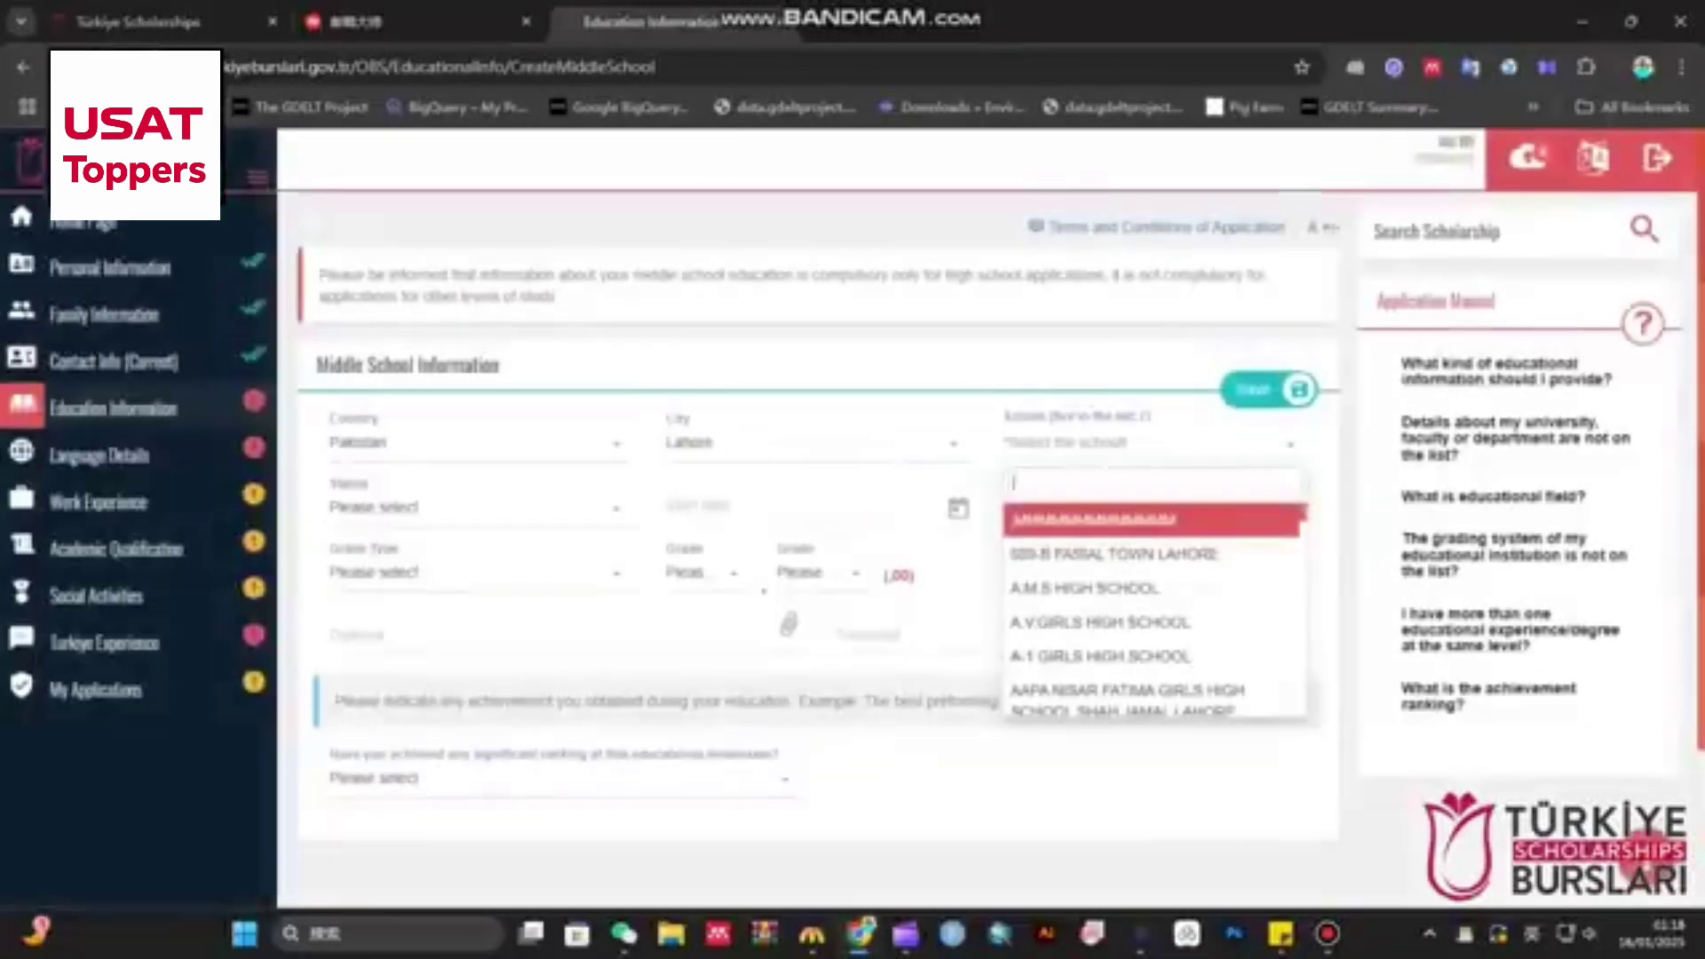
{"action": "type", "text": "moz"}
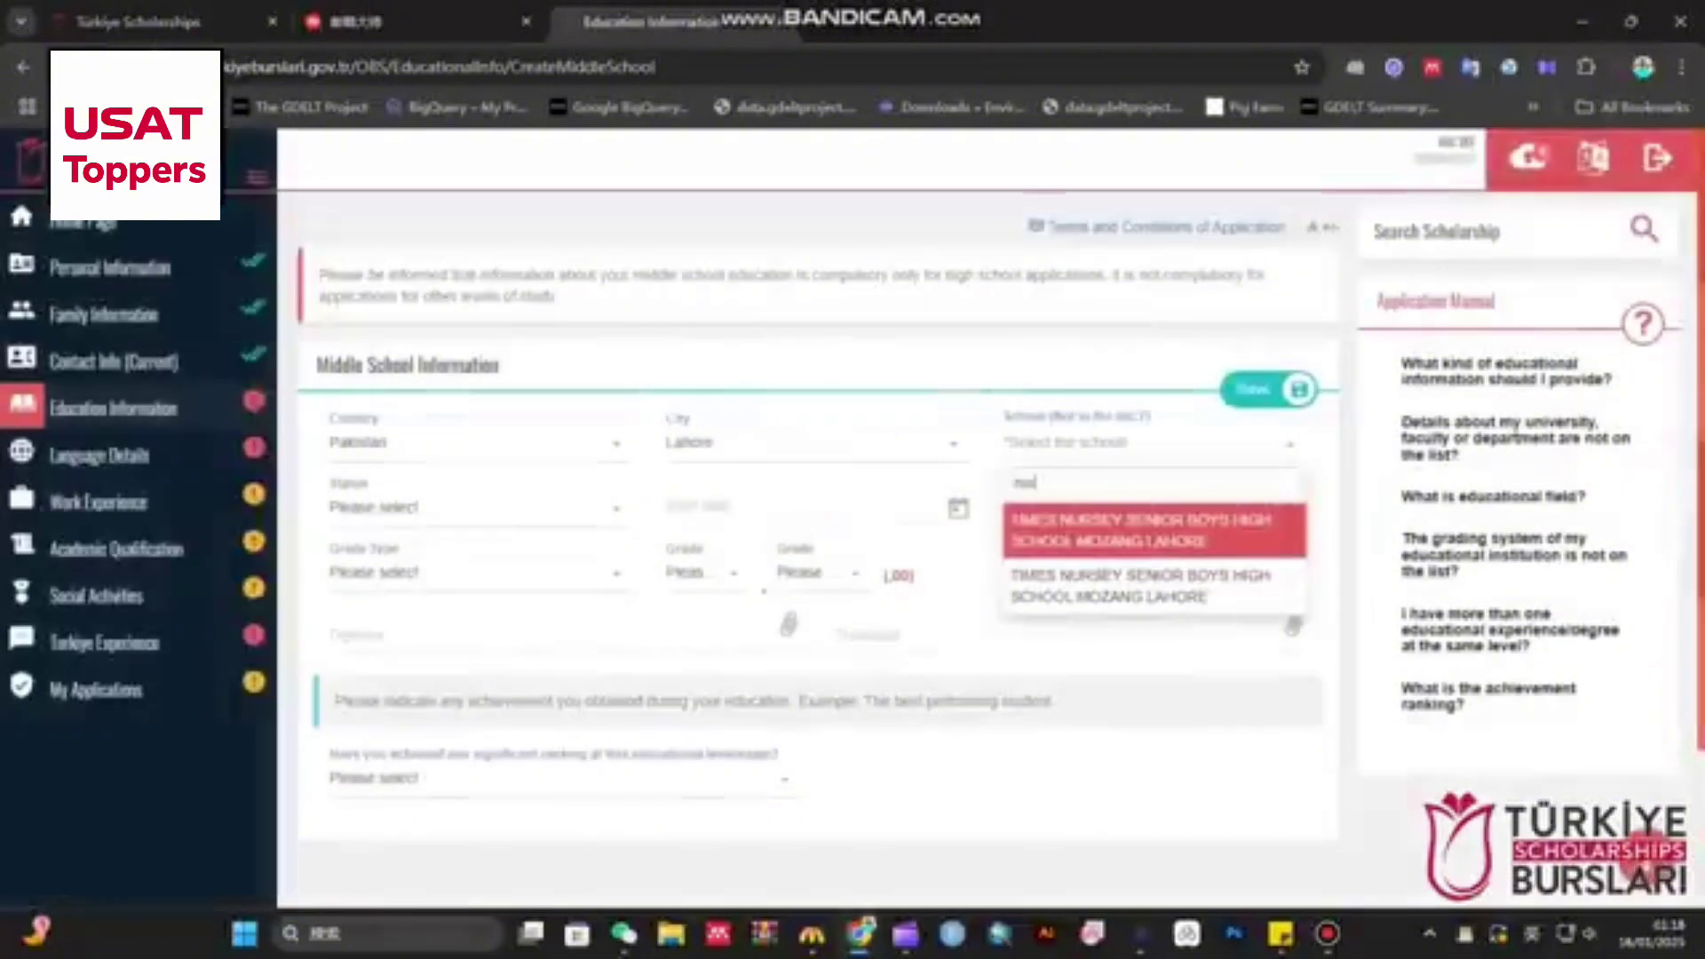
{"action": "key", "text": "BackSpace"}
{"action": "key", "text": "BackSpace"}
{"action": "key", "text": "BackSpace"}
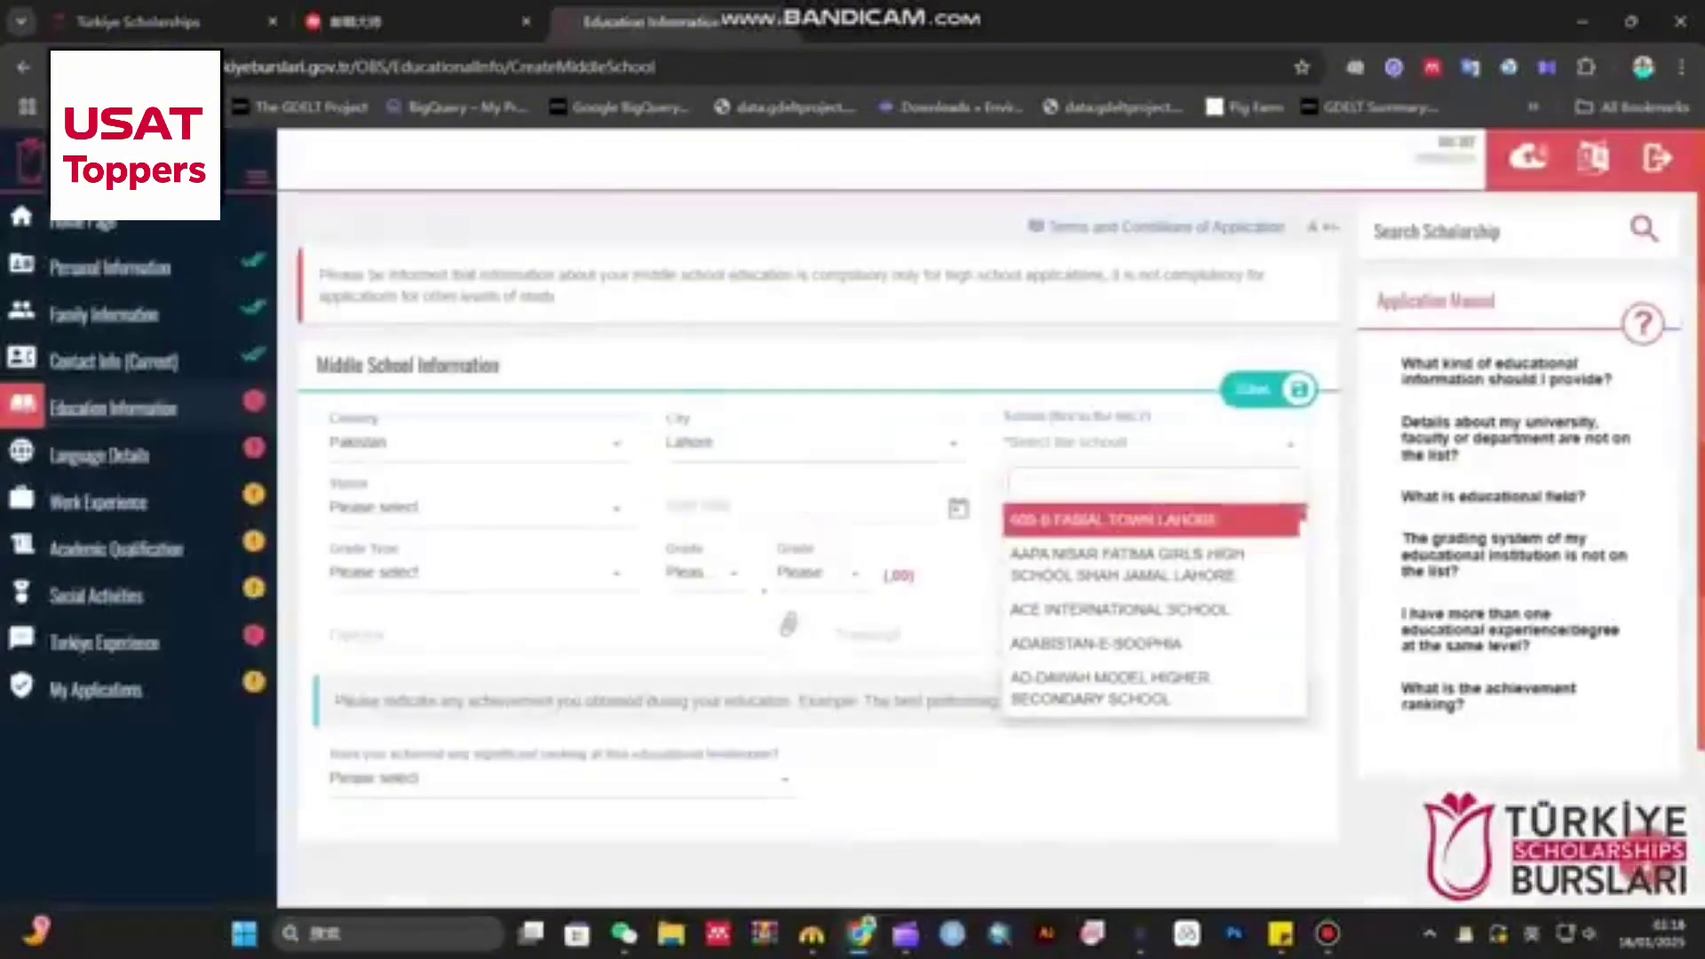
{"action": "key", "text": "Return"}
- Set status to Graduate, start date 17/01/2017 and graduation date 12/06/2018
{"action": "left_click", "coordinate": [470, 507]}
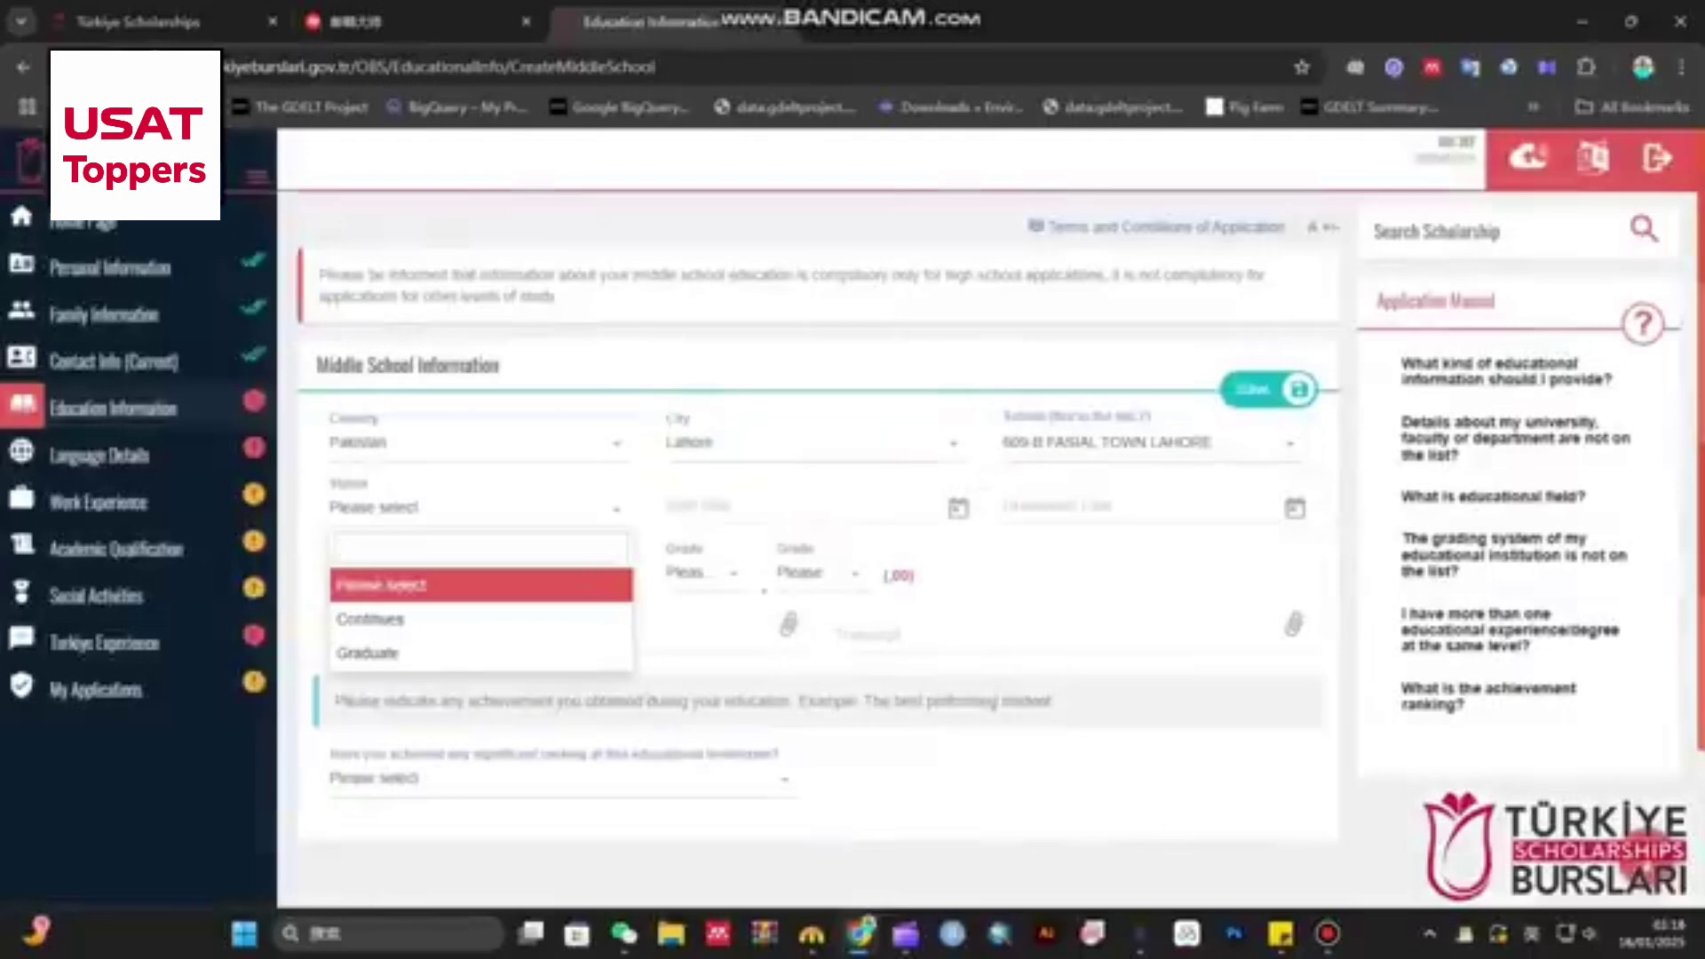
{"action": "left_click", "coordinate": [444, 653]}
{"action": "left_click", "coordinate": [781, 507]}
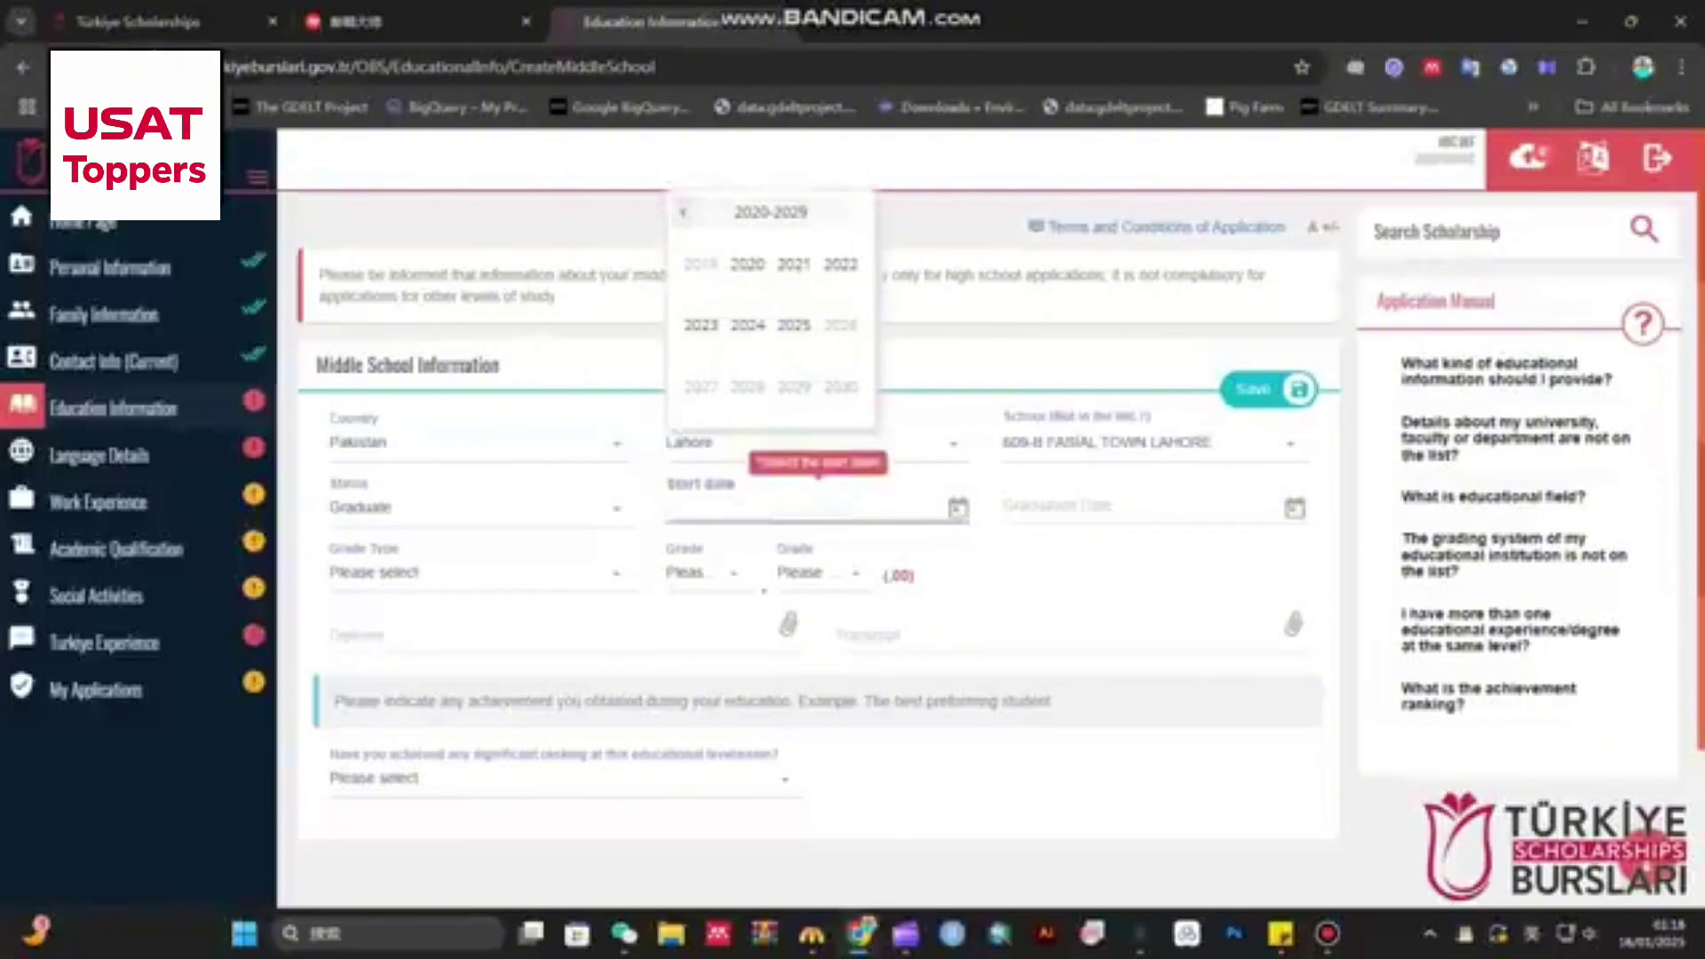
{"action": "left_click", "coordinate": [682, 212]}
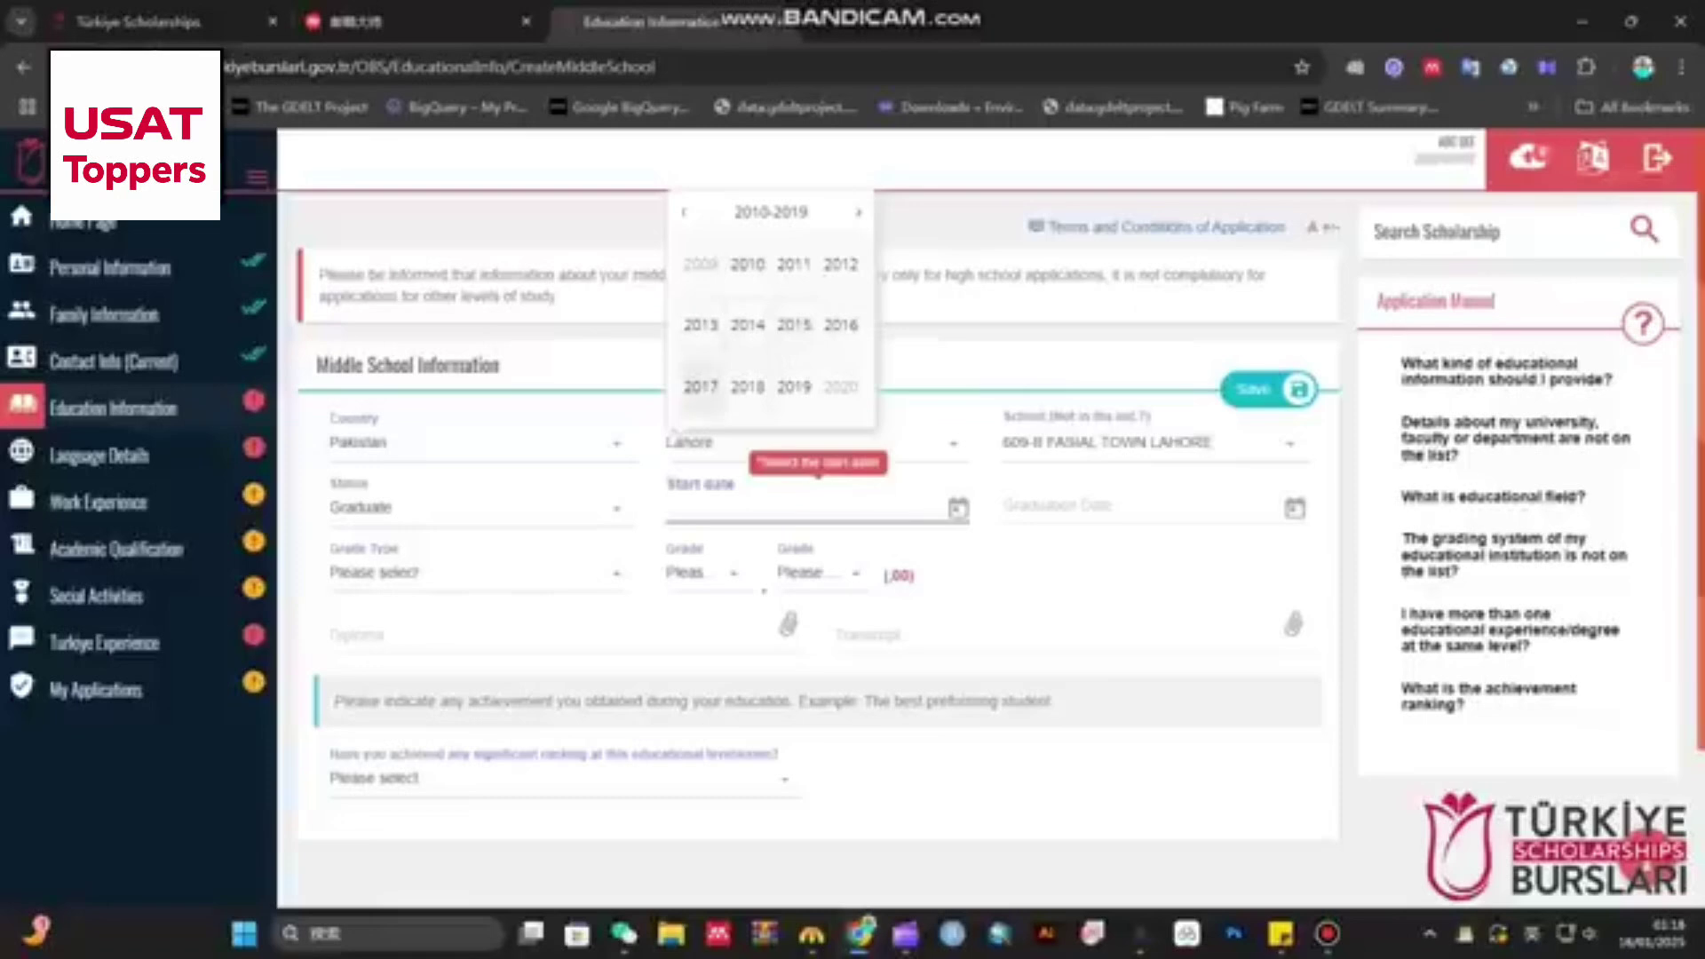
{"action": "left_click", "coordinate": [701, 386]}
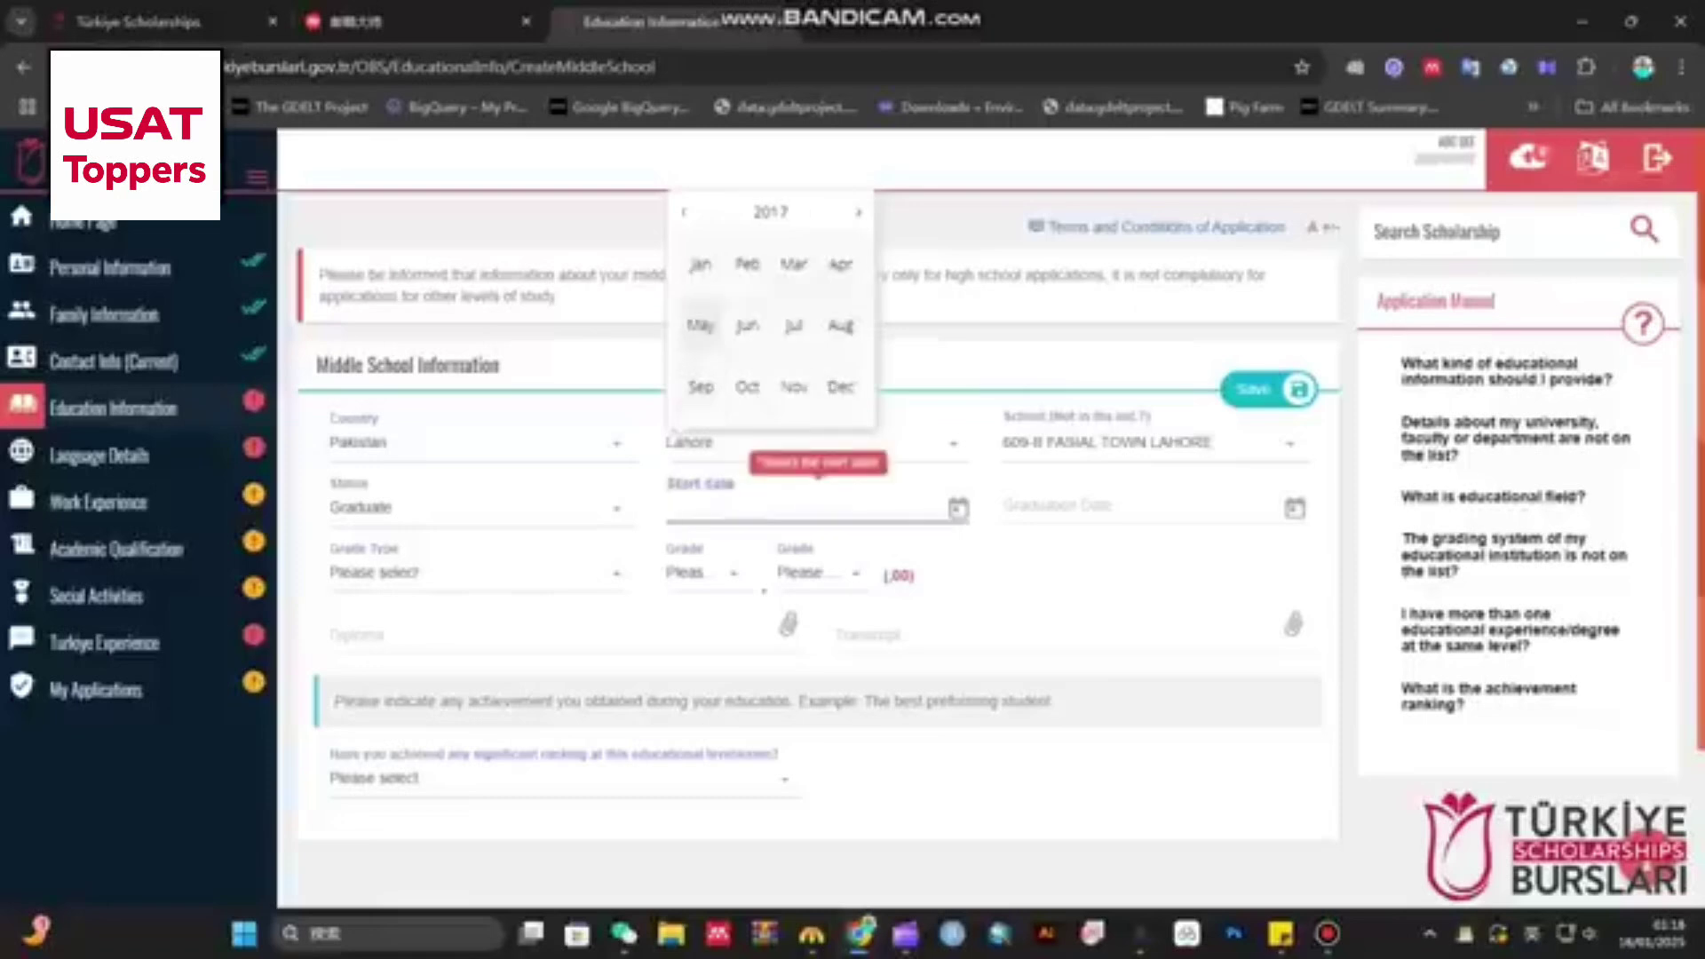
{"action": "left_click", "coordinate": [698, 264]}
{"action": "left_click", "coordinate": [748, 342]}
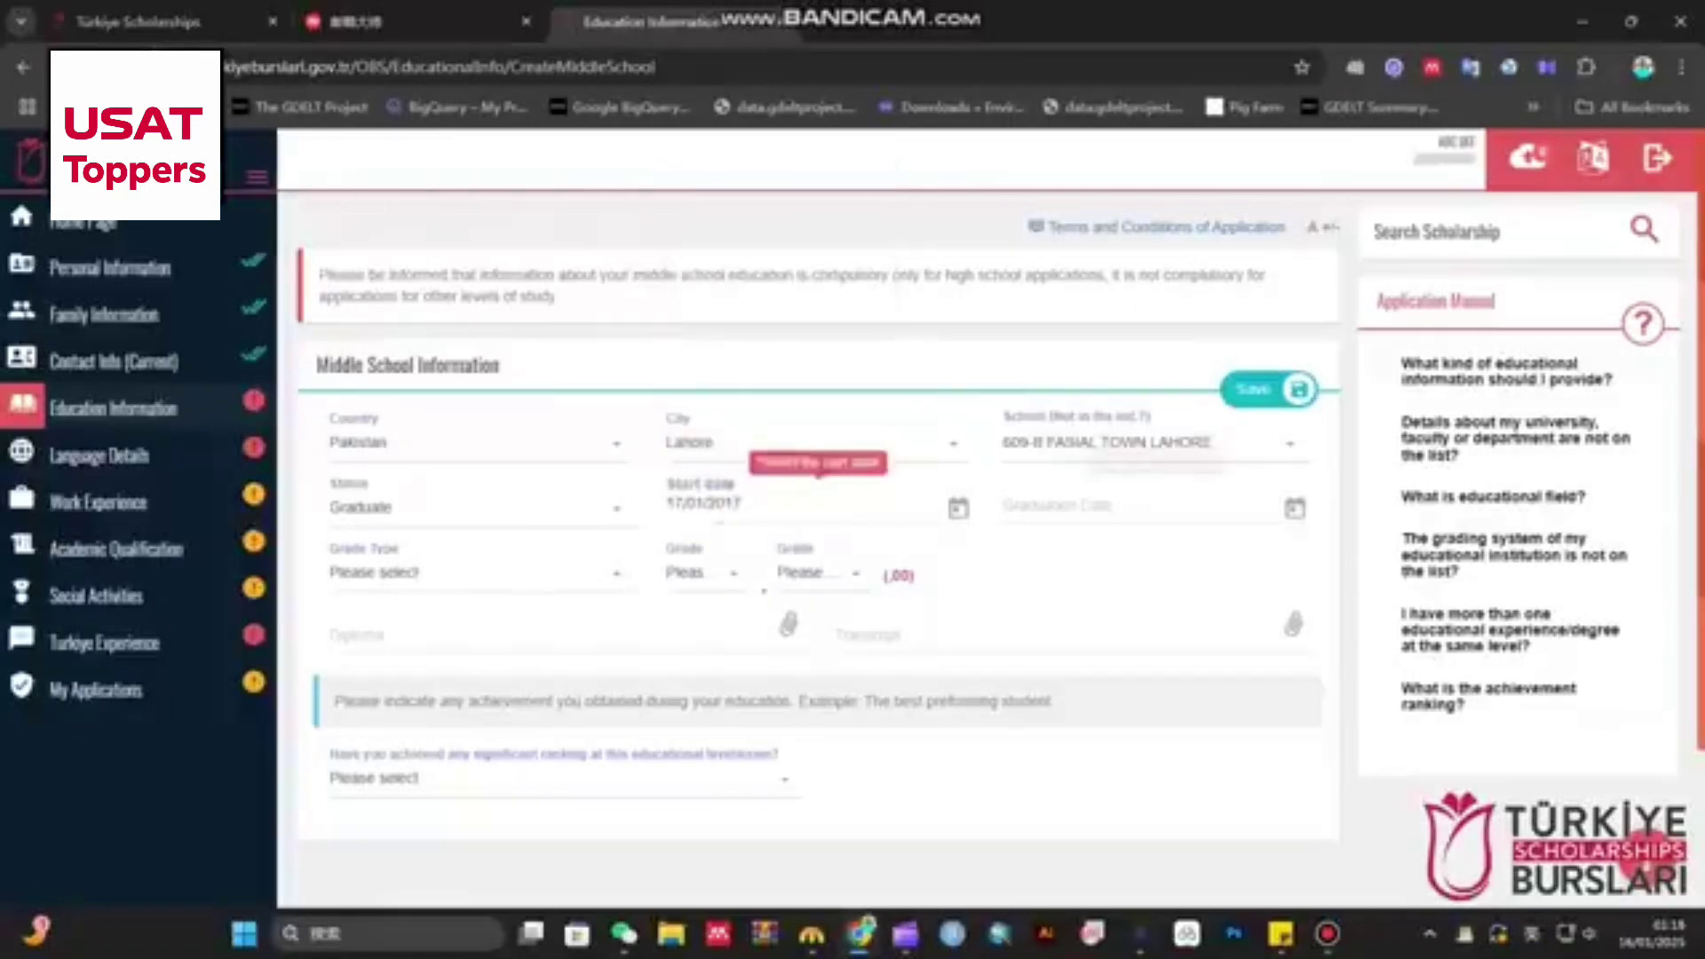
{"action": "left_click", "coordinate": [1110, 504]}
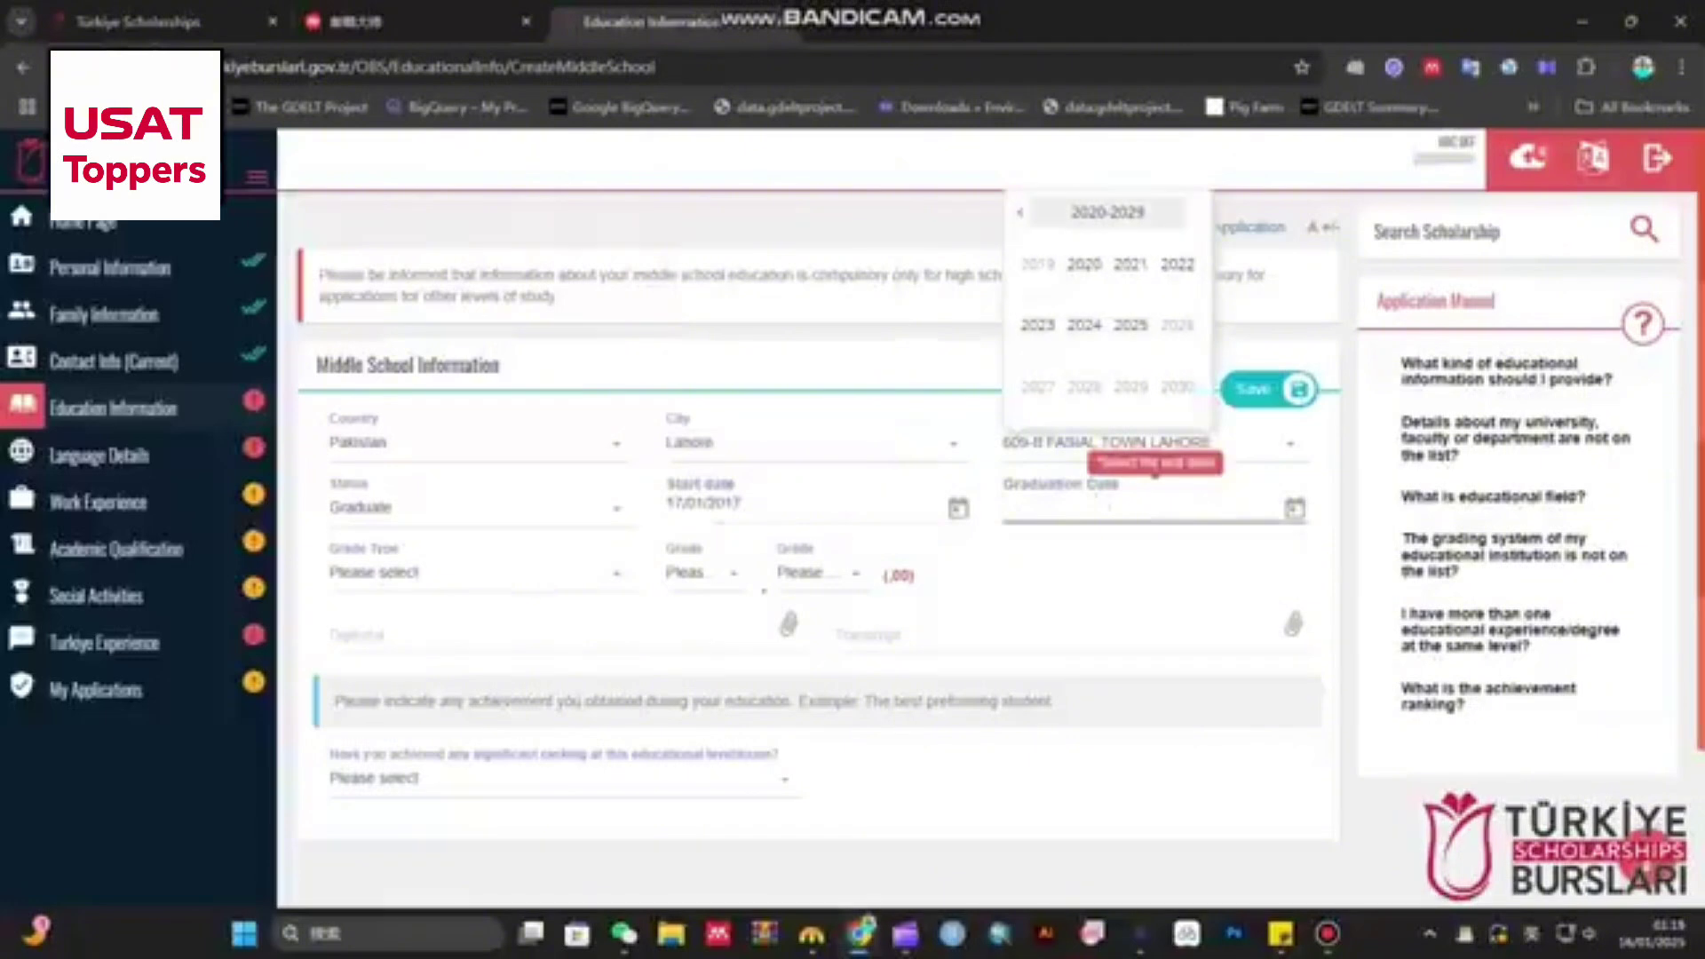
{"action": "left_click", "coordinate": [1020, 212]}
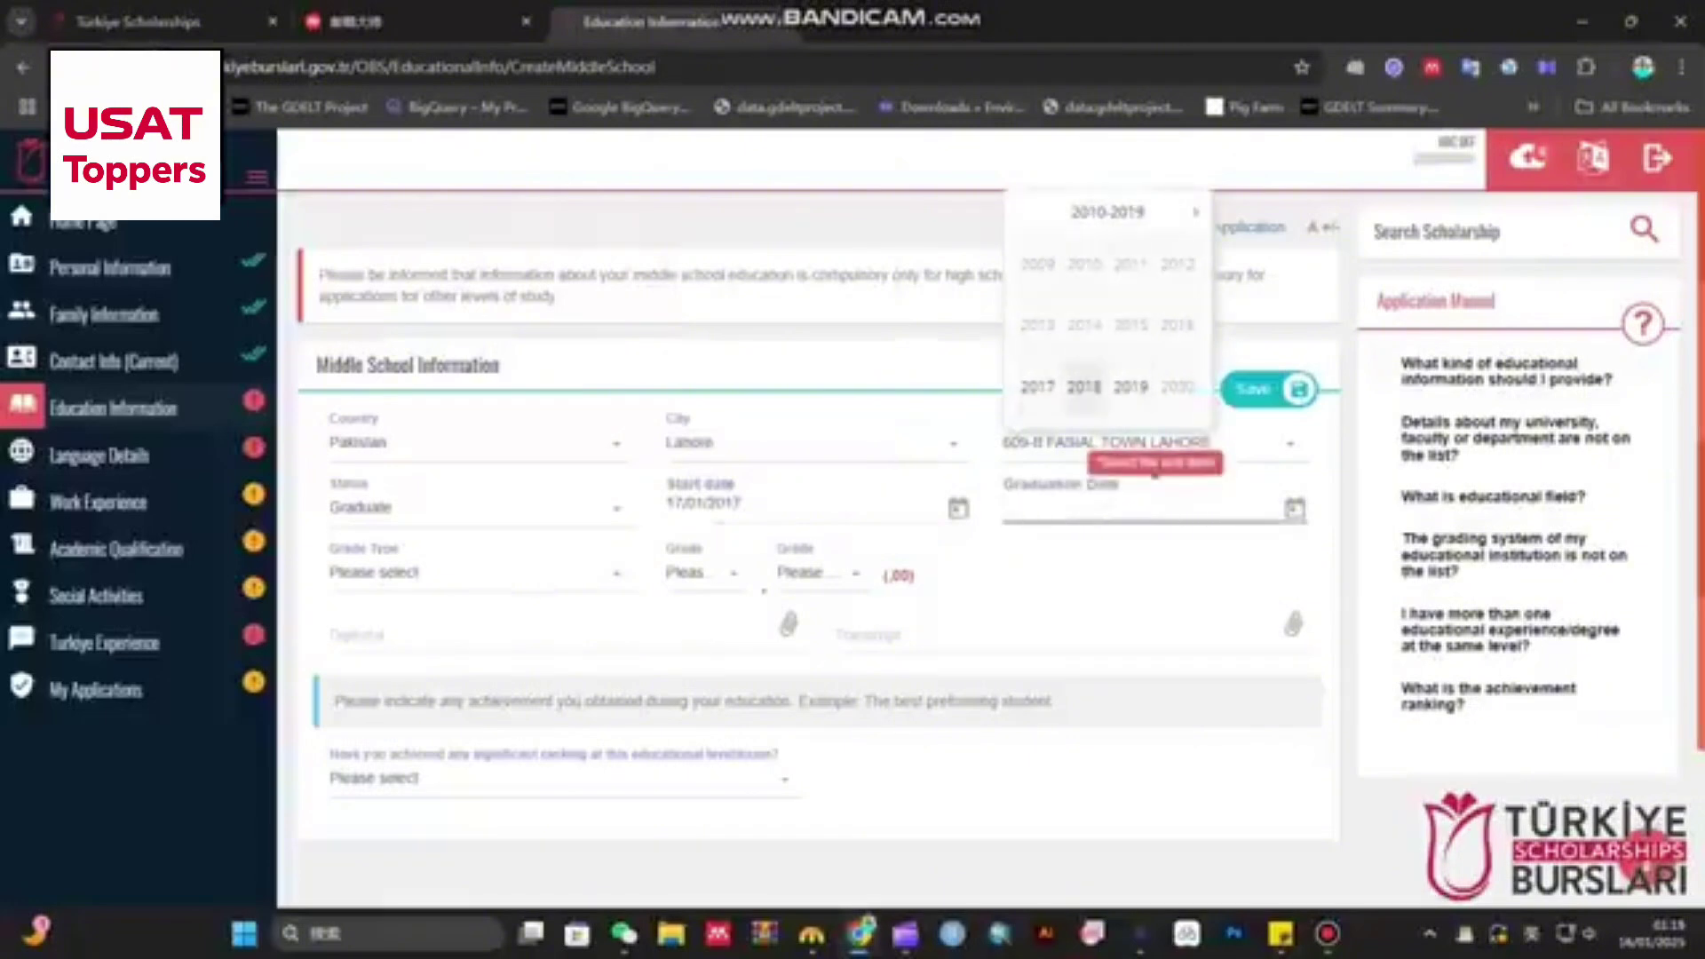
{"action": "left_click", "coordinate": [1085, 386]}
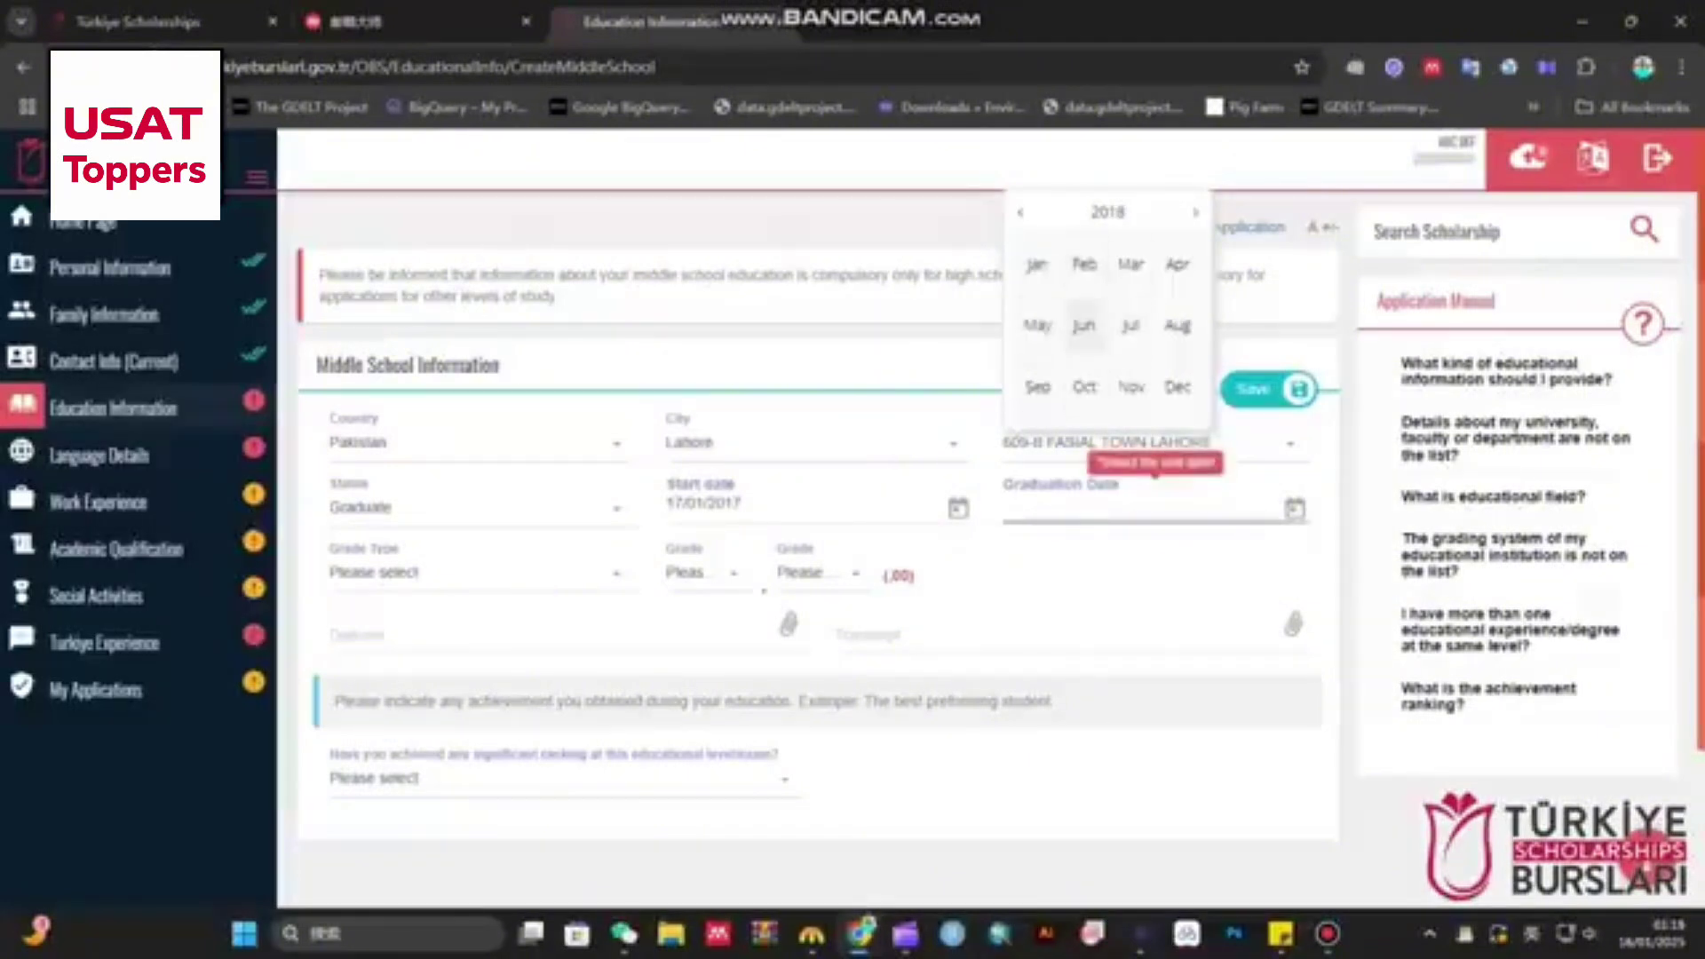
{"action": "left_click", "coordinate": [1085, 325]}
{"action": "left_click", "coordinate": [1085, 311]}
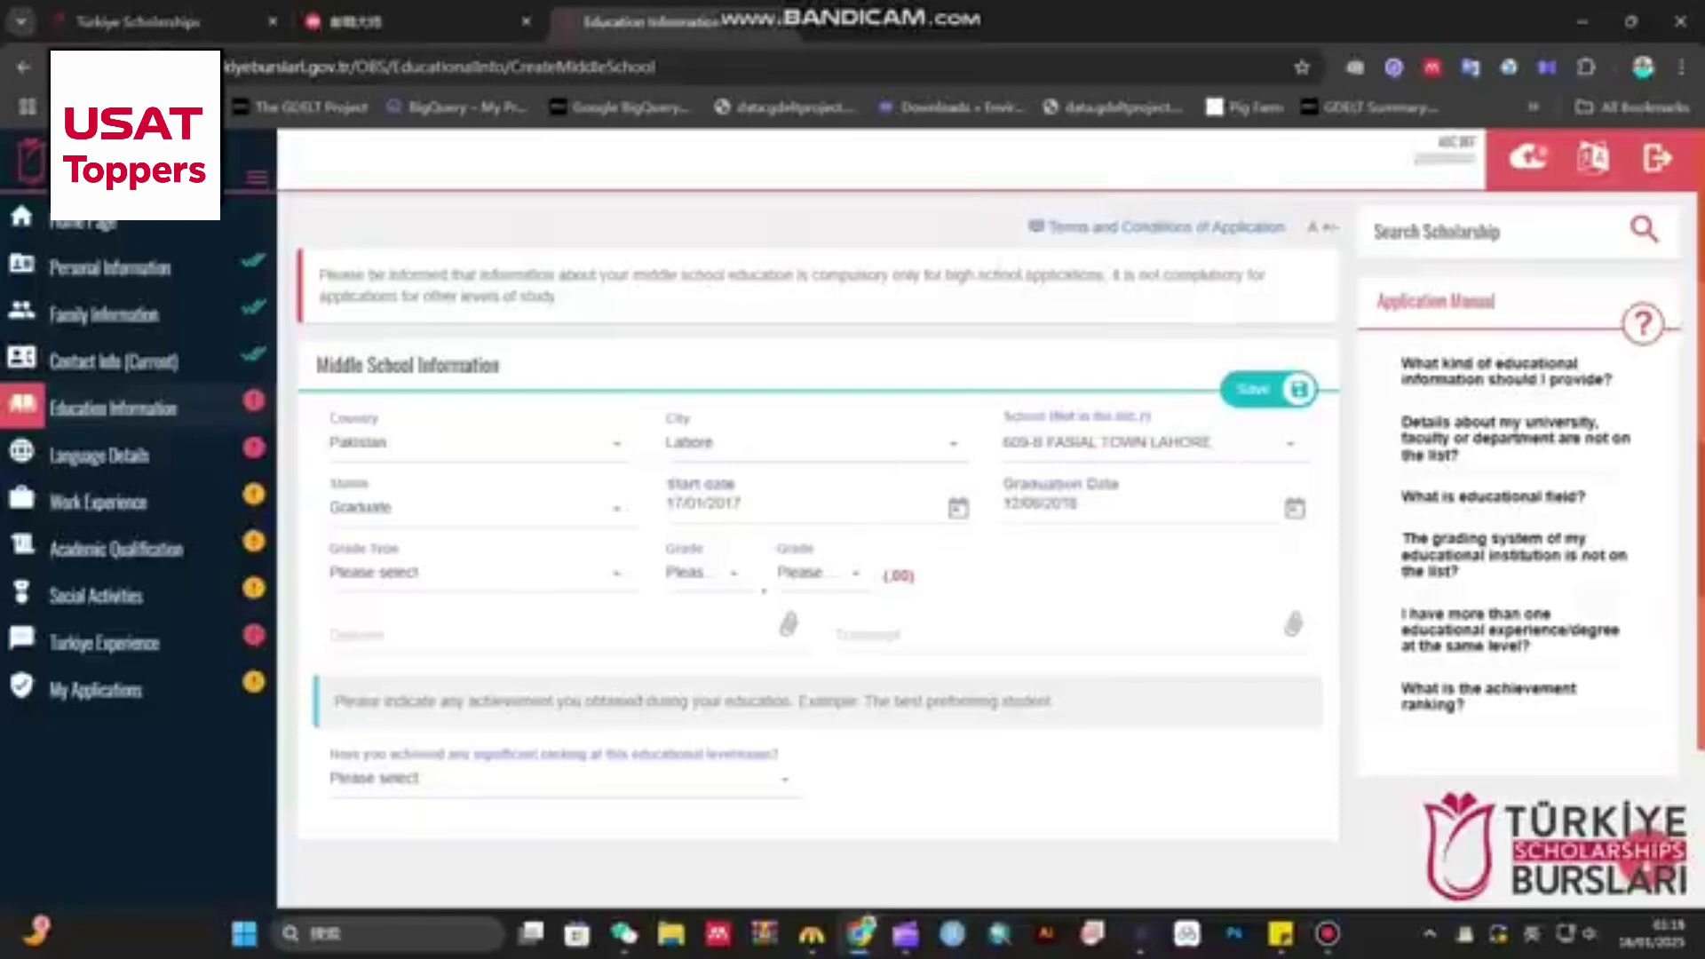
- Set the grade type to the 100-point scale
{"action": "left_click", "coordinate": [475, 573]}
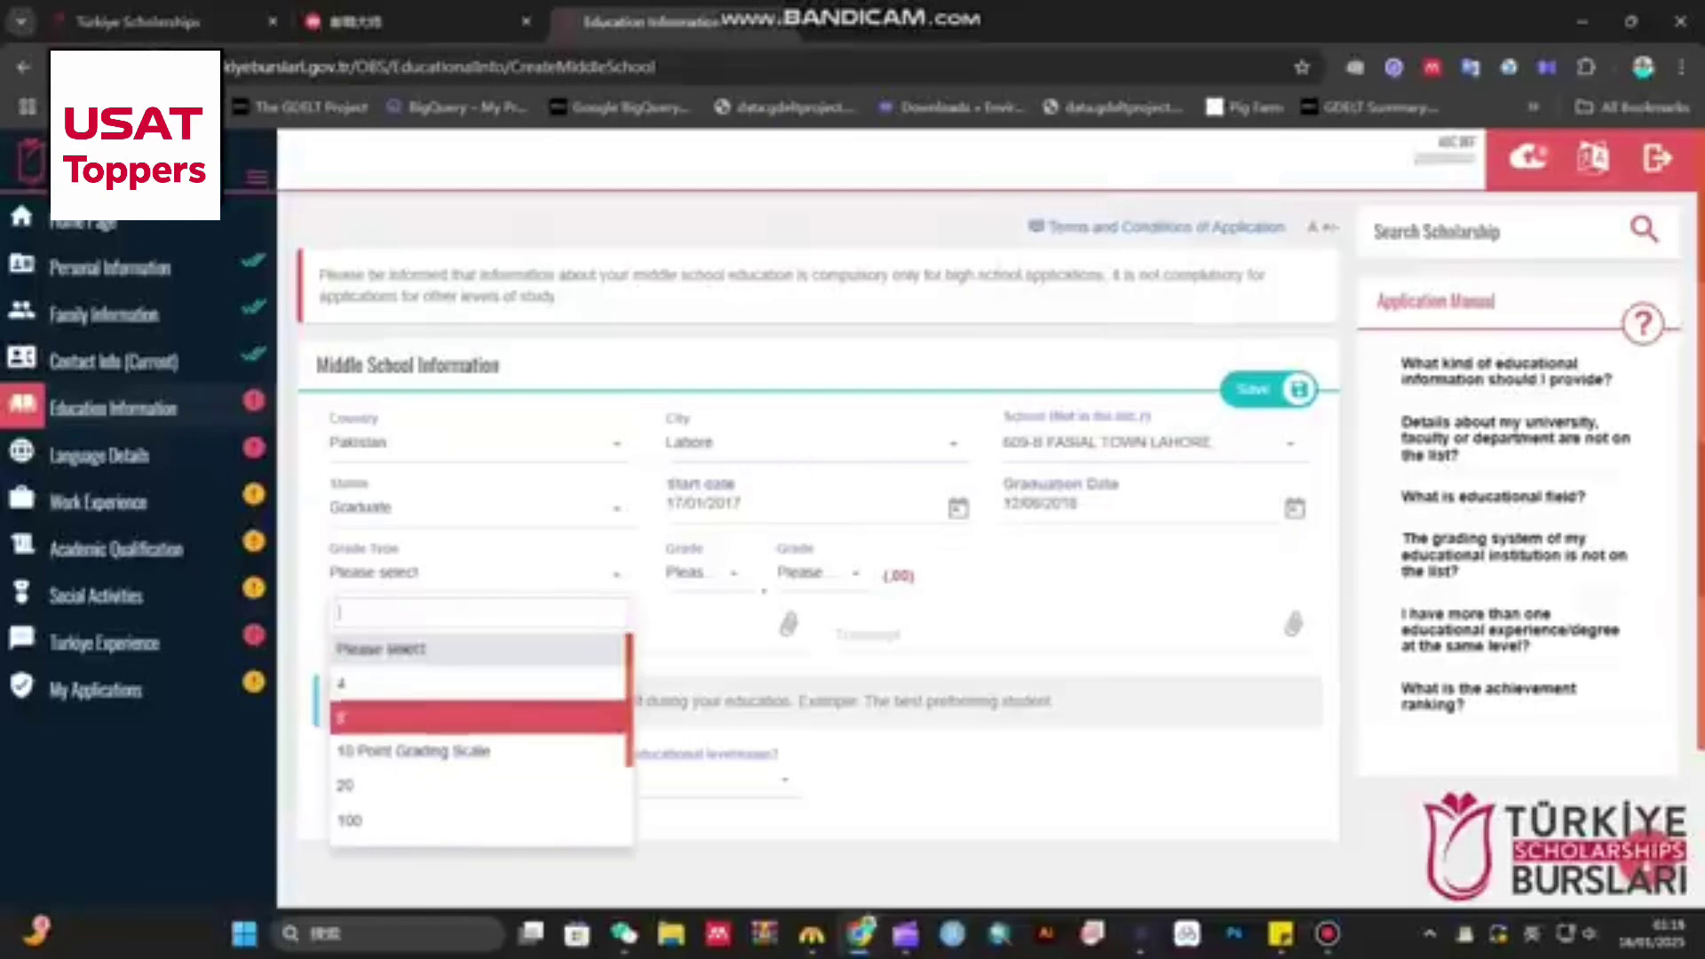
{"action": "scroll", "coordinate": [453, 711], "scroll_direction": "down", "scroll_amount": 2}
{"action": "scroll", "coordinate": [453, 741], "scroll_direction": "up", "scroll_amount": 1}
{"action": "left_click", "coordinate": [444, 800]}
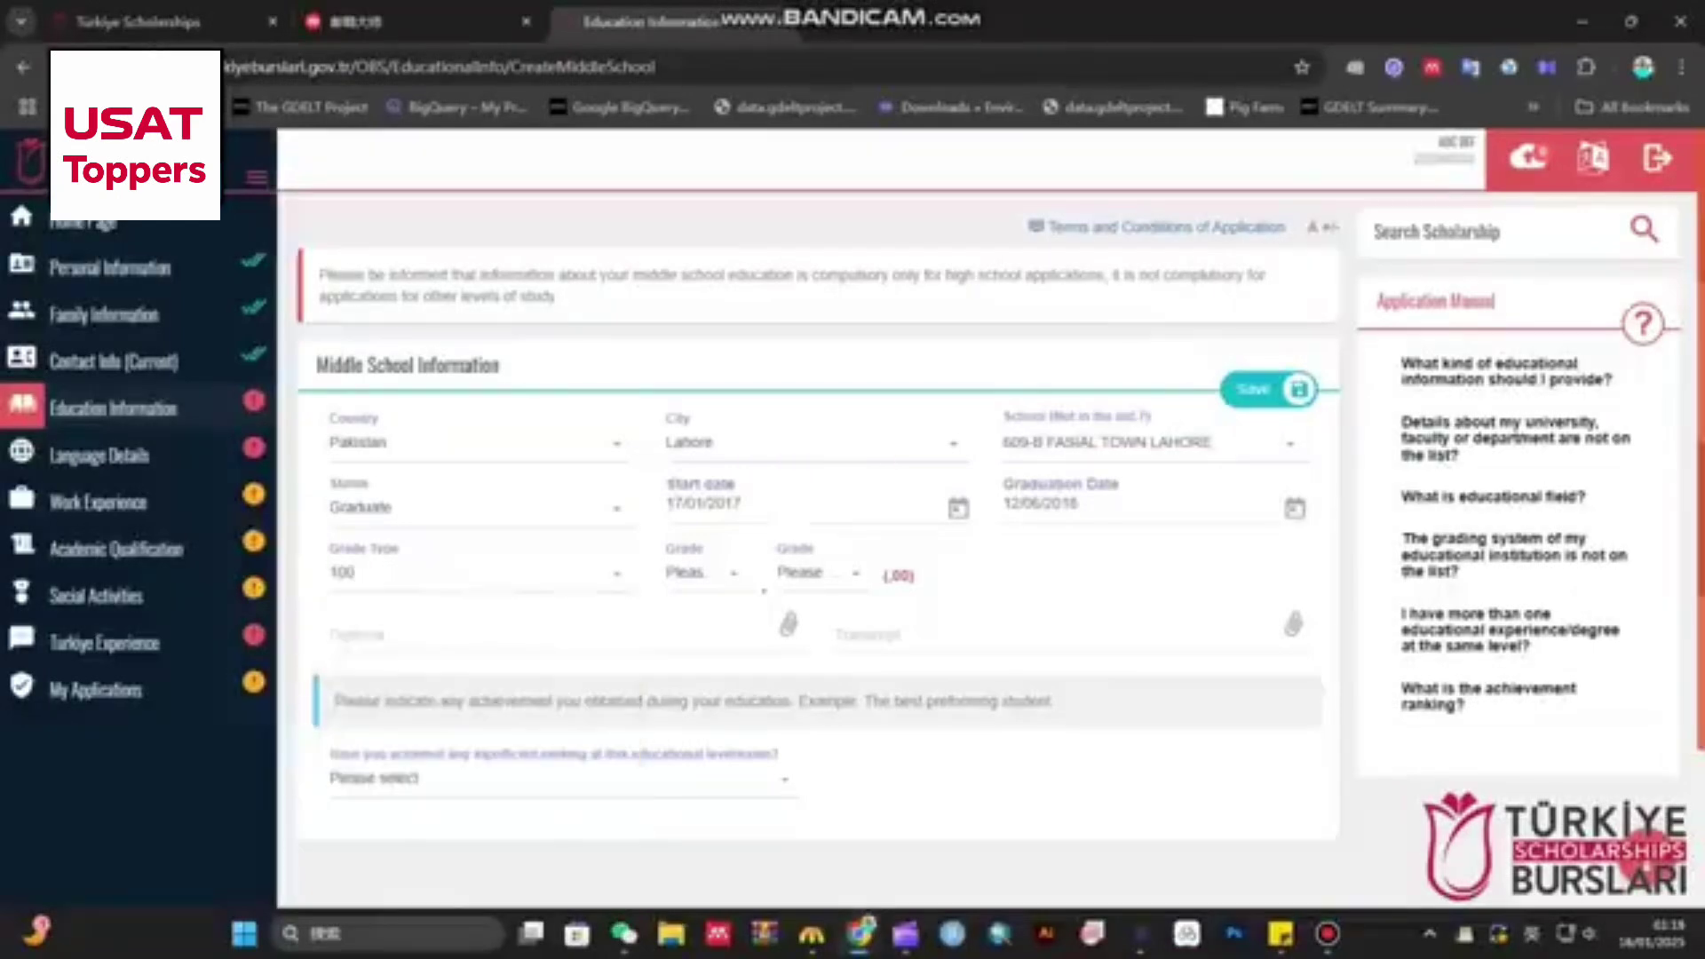
- Set the whole-number grade to 84, cancelling an accidental diploma file selection
{"action": "left_click", "coordinate": [708, 573]}
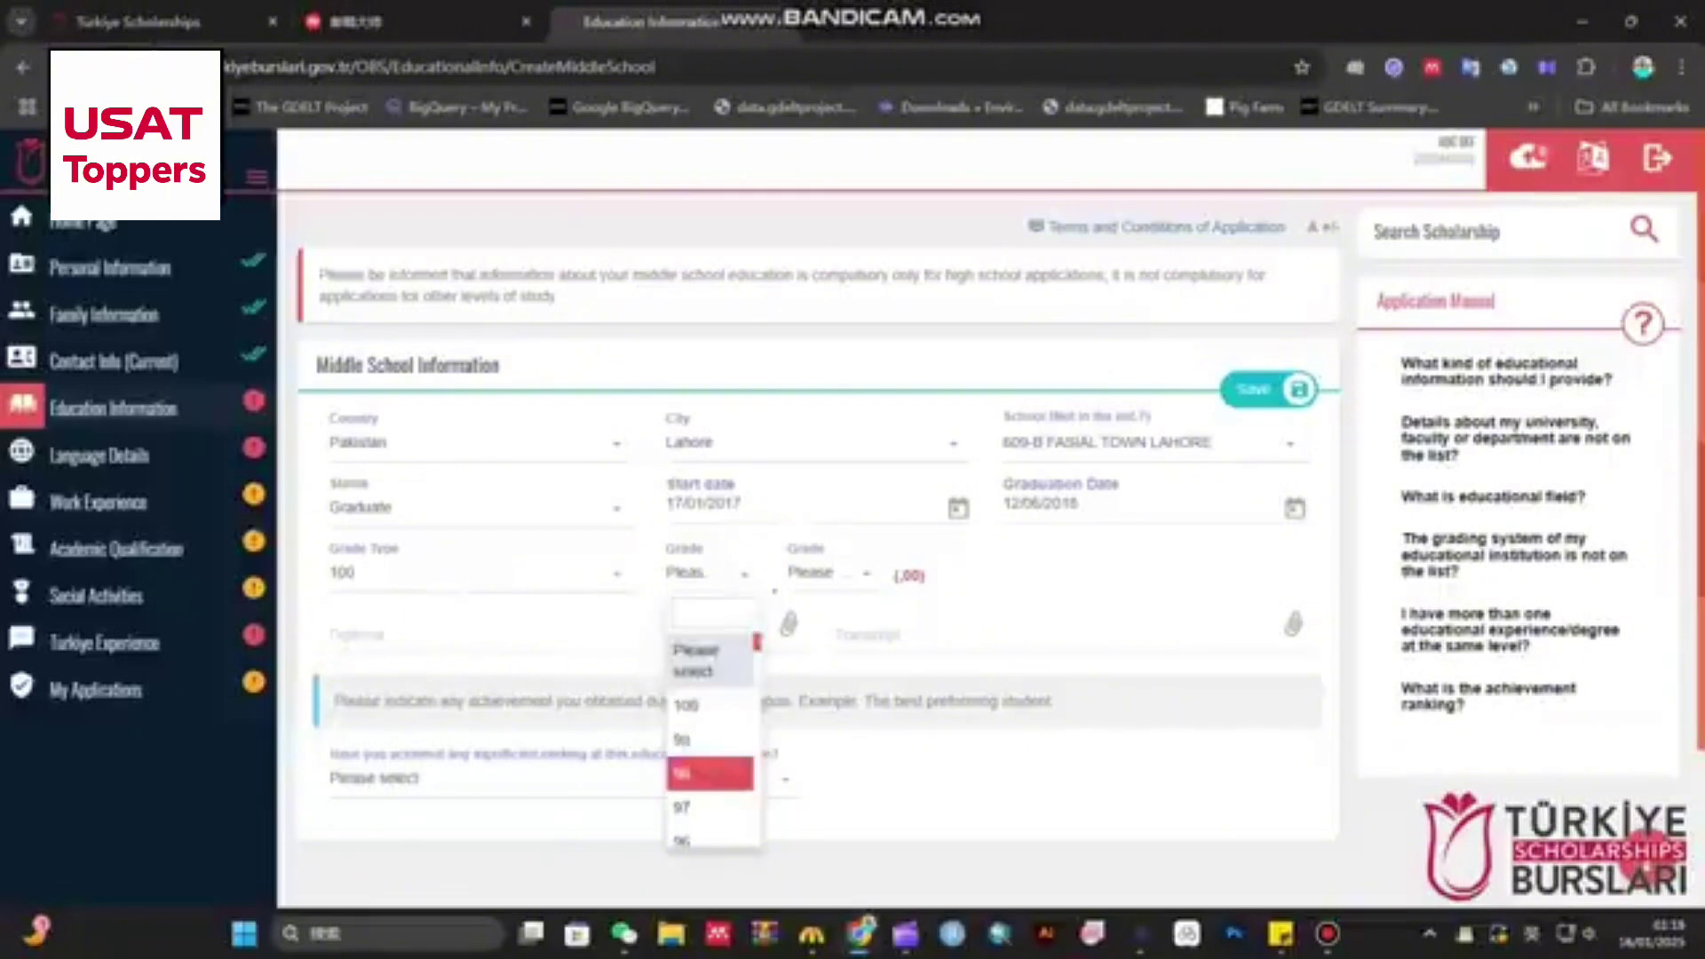
{"action": "scroll", "coordinate": [710, 771], "scroll_direction": "down", "scroll_amount": 1}
{"action": "scroll", "coordinate": [711, 741], "scroll_direction": "down", "scroll_amount": 1}
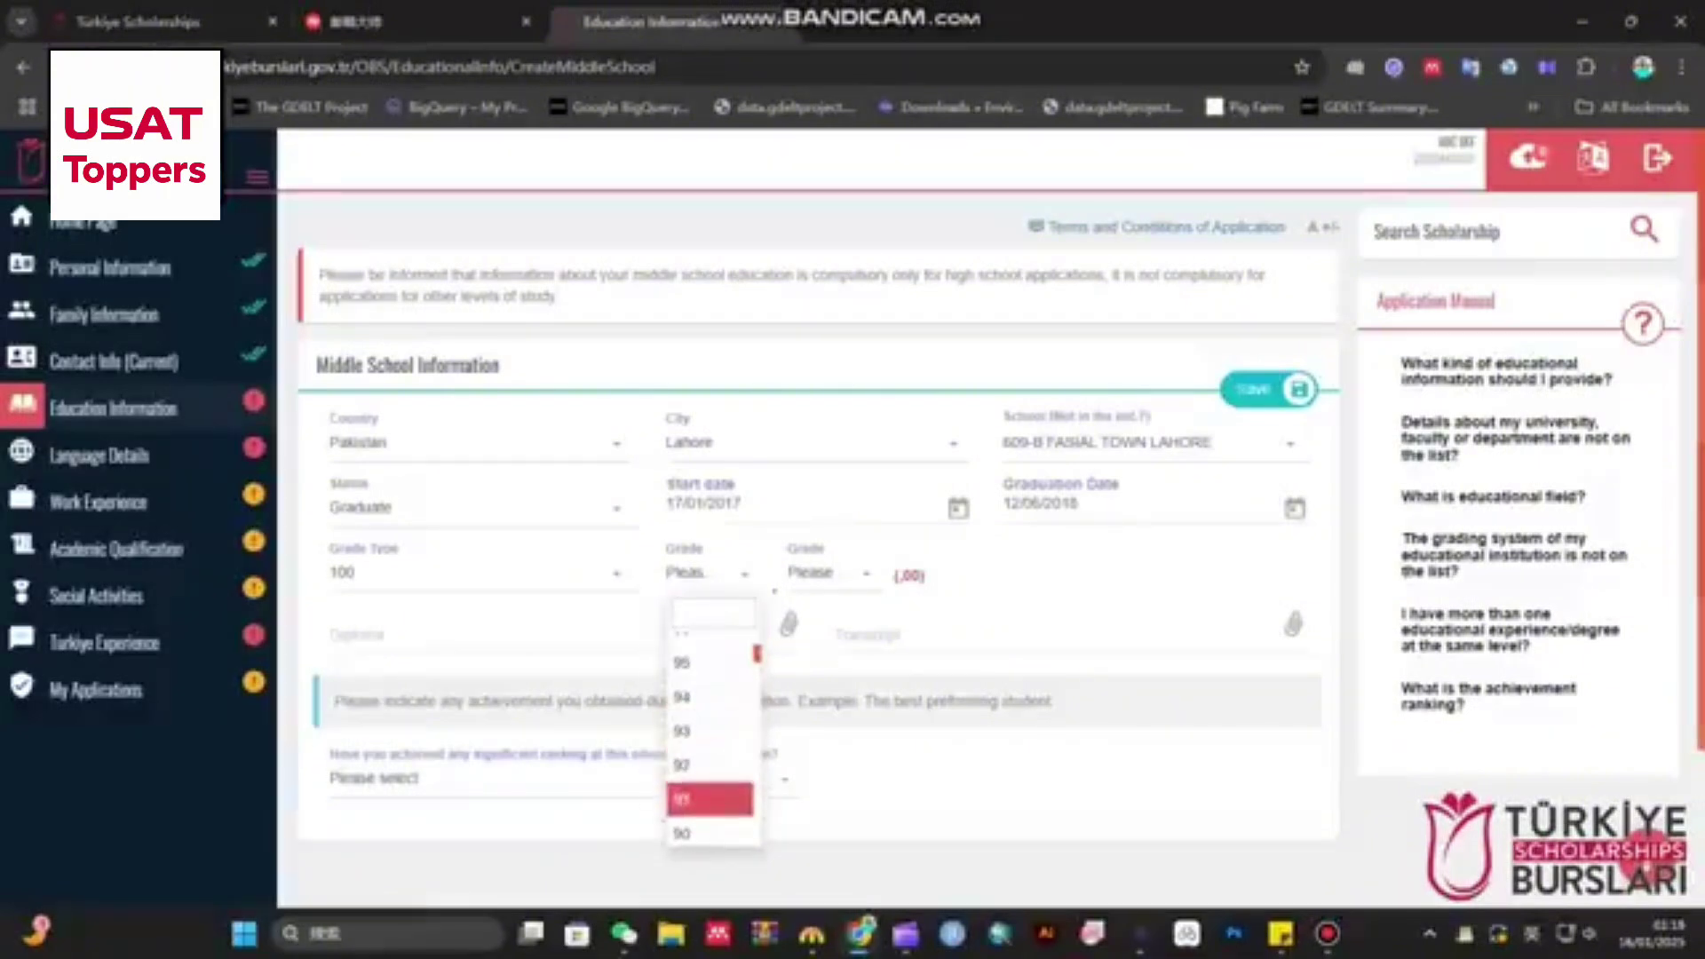
{"action": "right_click", "coordinate": [705, 789]}
{"action": "left_click", "coordinate": [586, 633]}
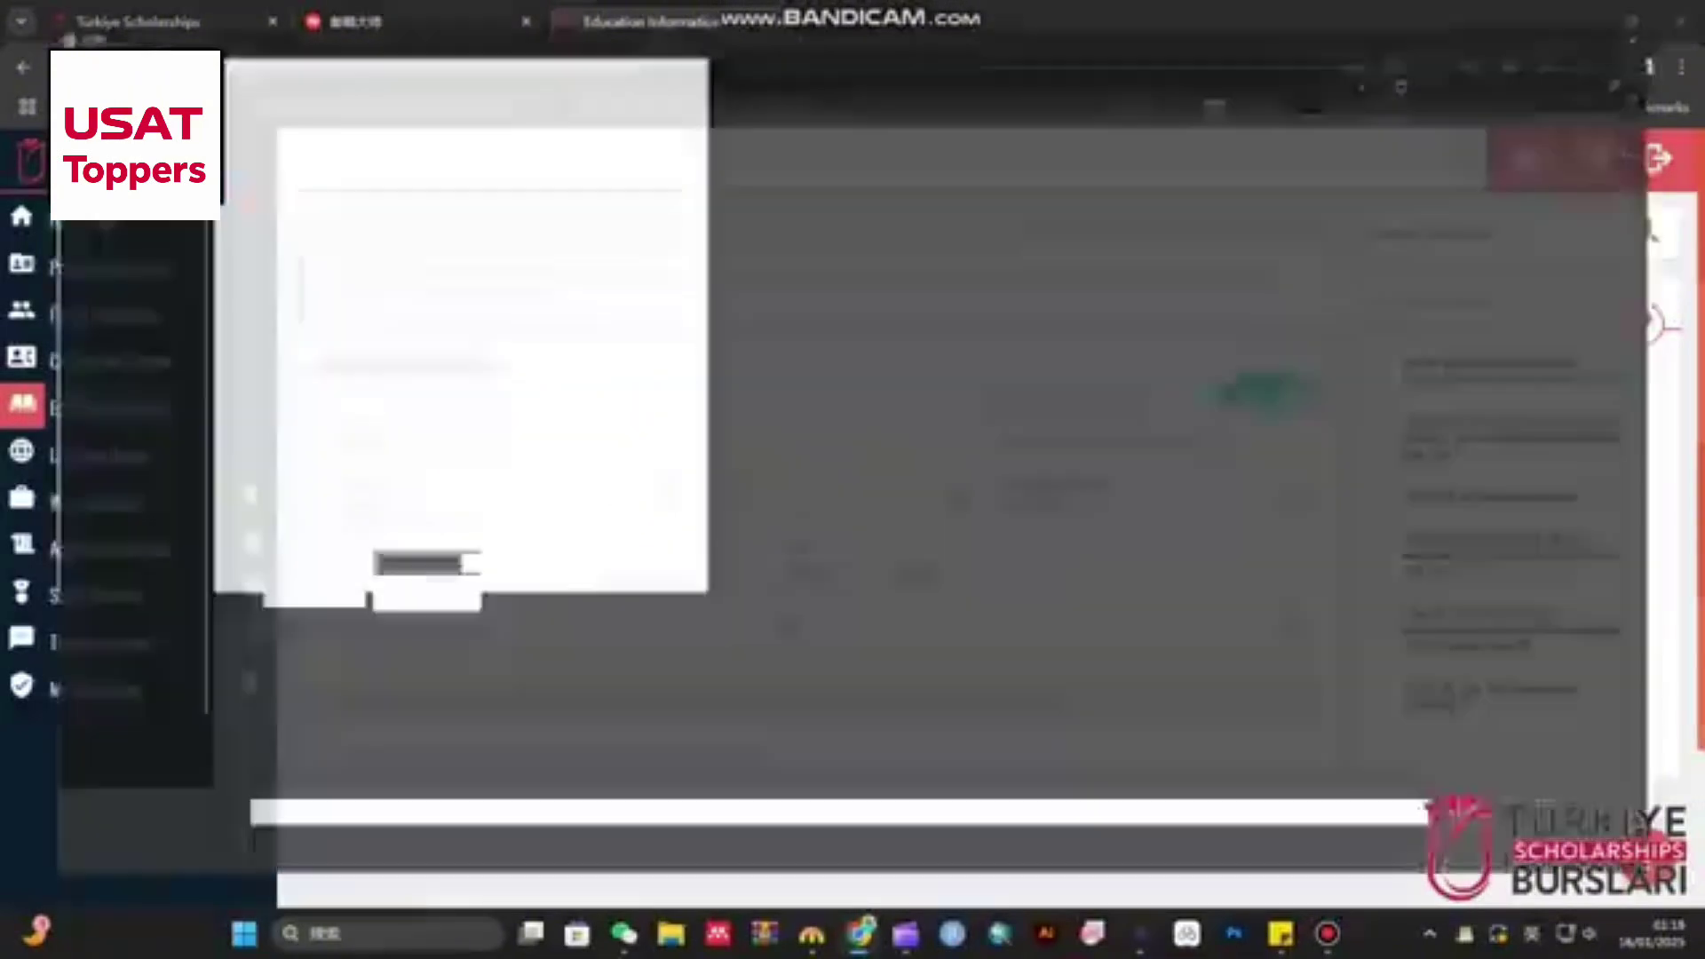
{"action": "key", "text": "Escape"}
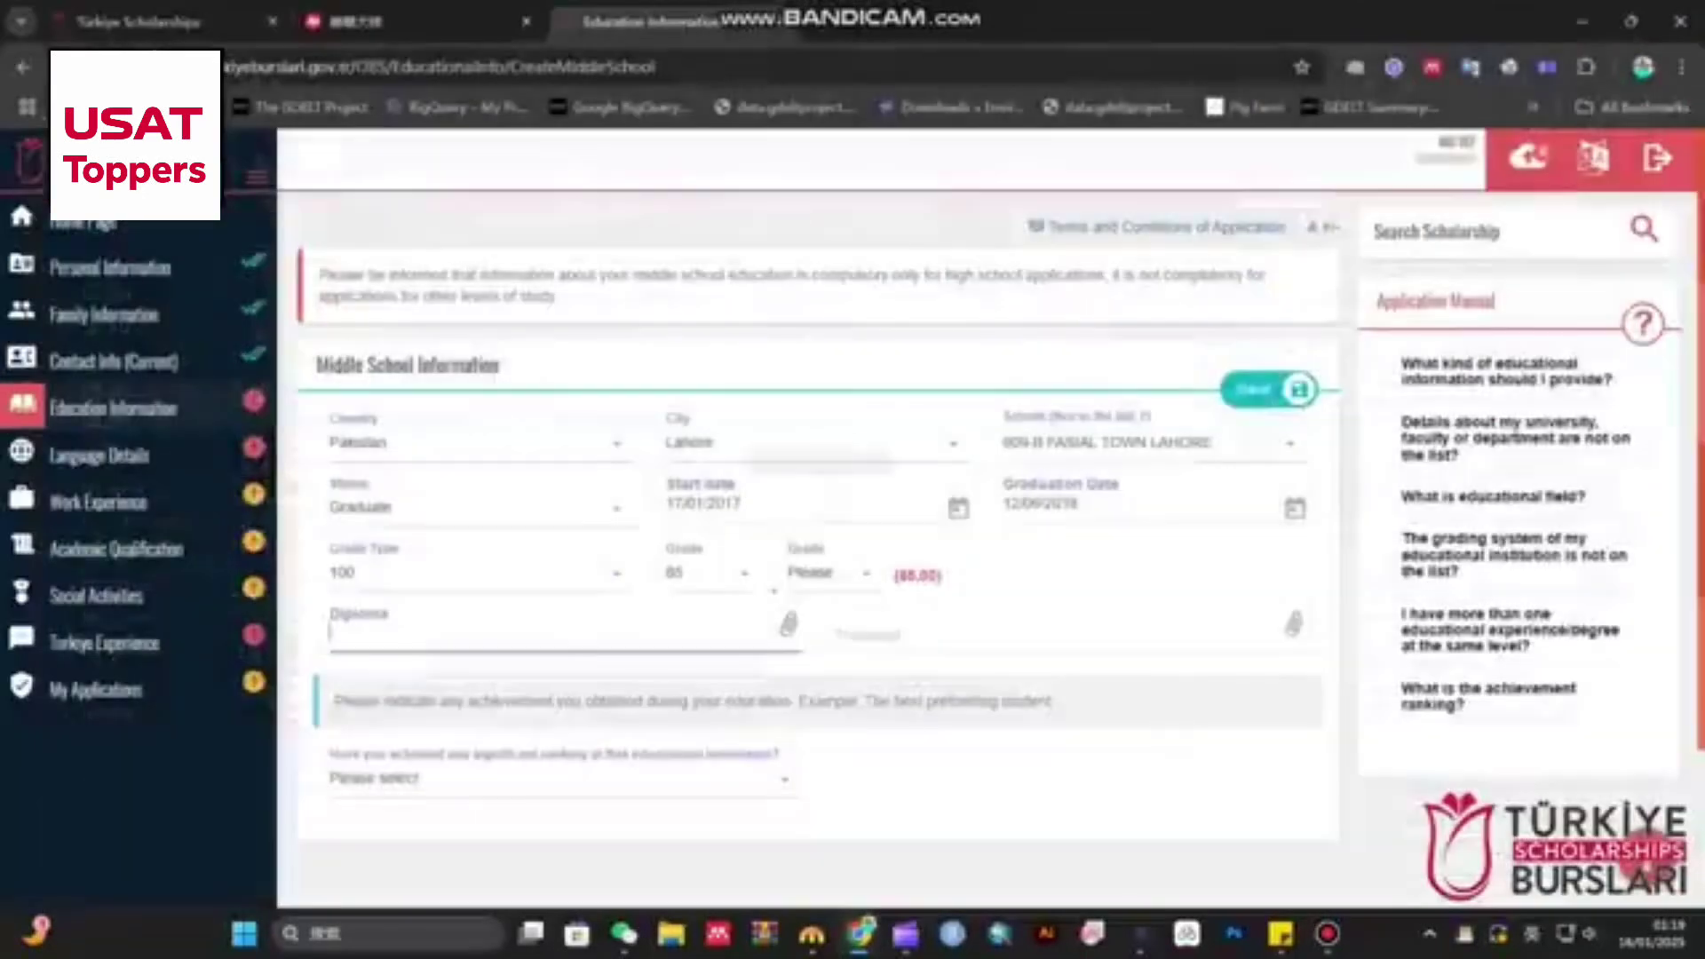
{"action": "left_click", "coordinate": [709, 573]}
{"action": "left_click", "coordinate": [708, 752]}
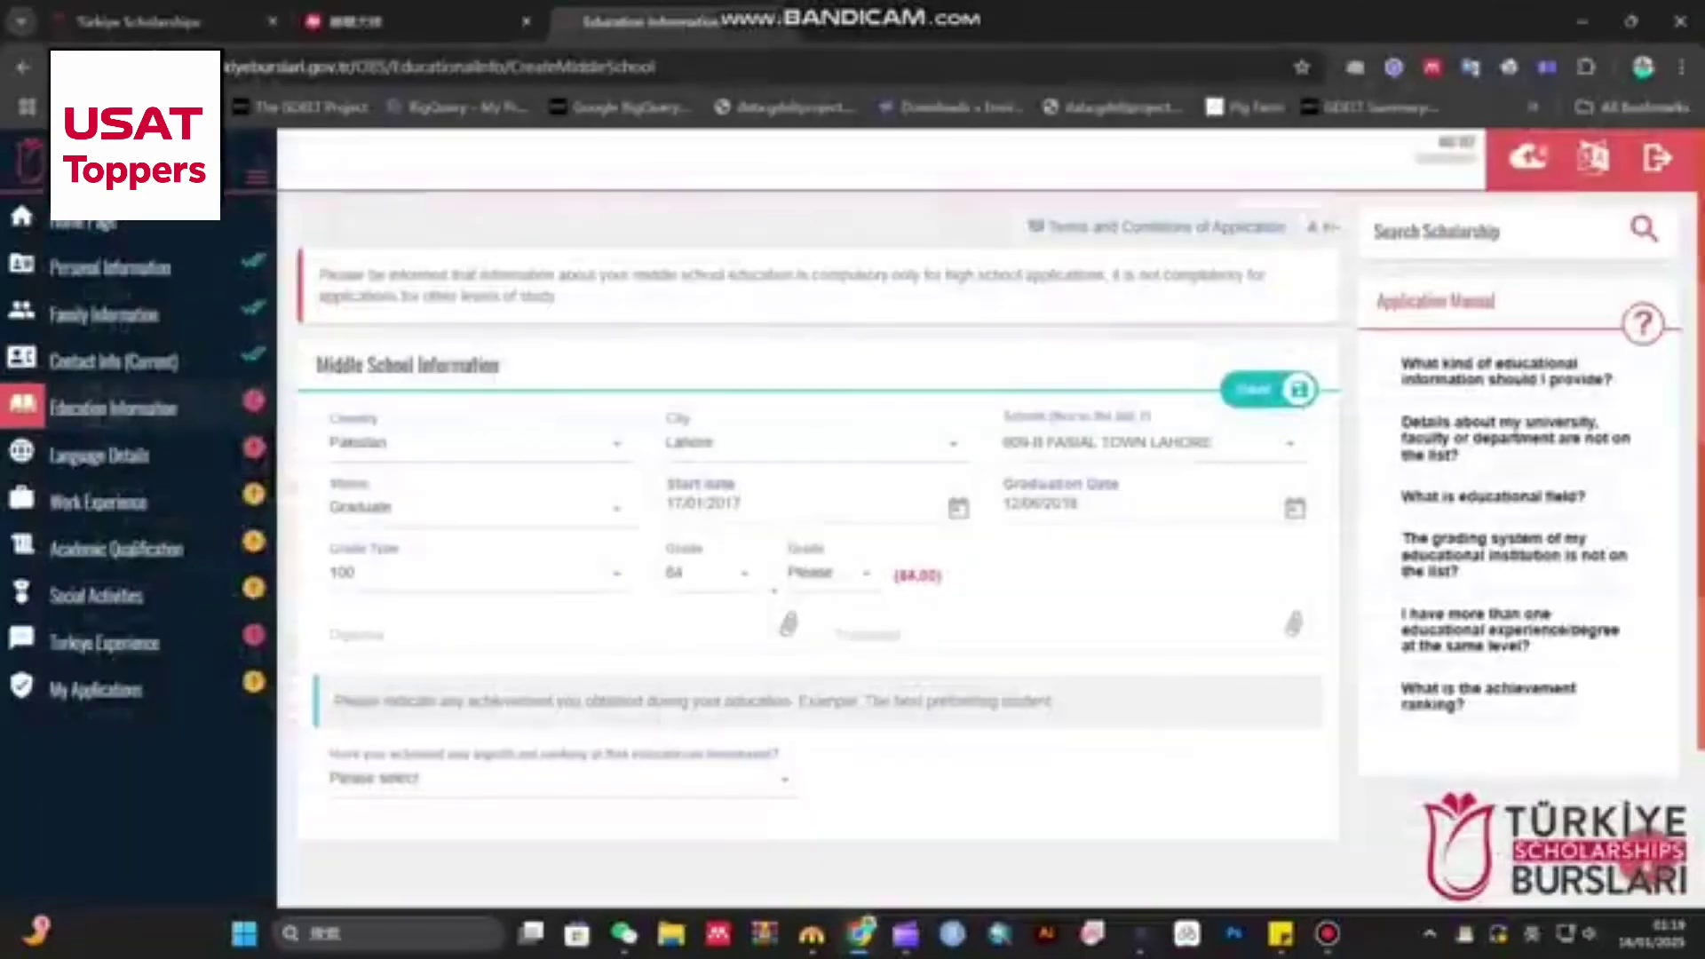
- Set the grade's decimal part to 00 so it reads 84.00
{"action": "left_click", "coordinate": [826, 573]}
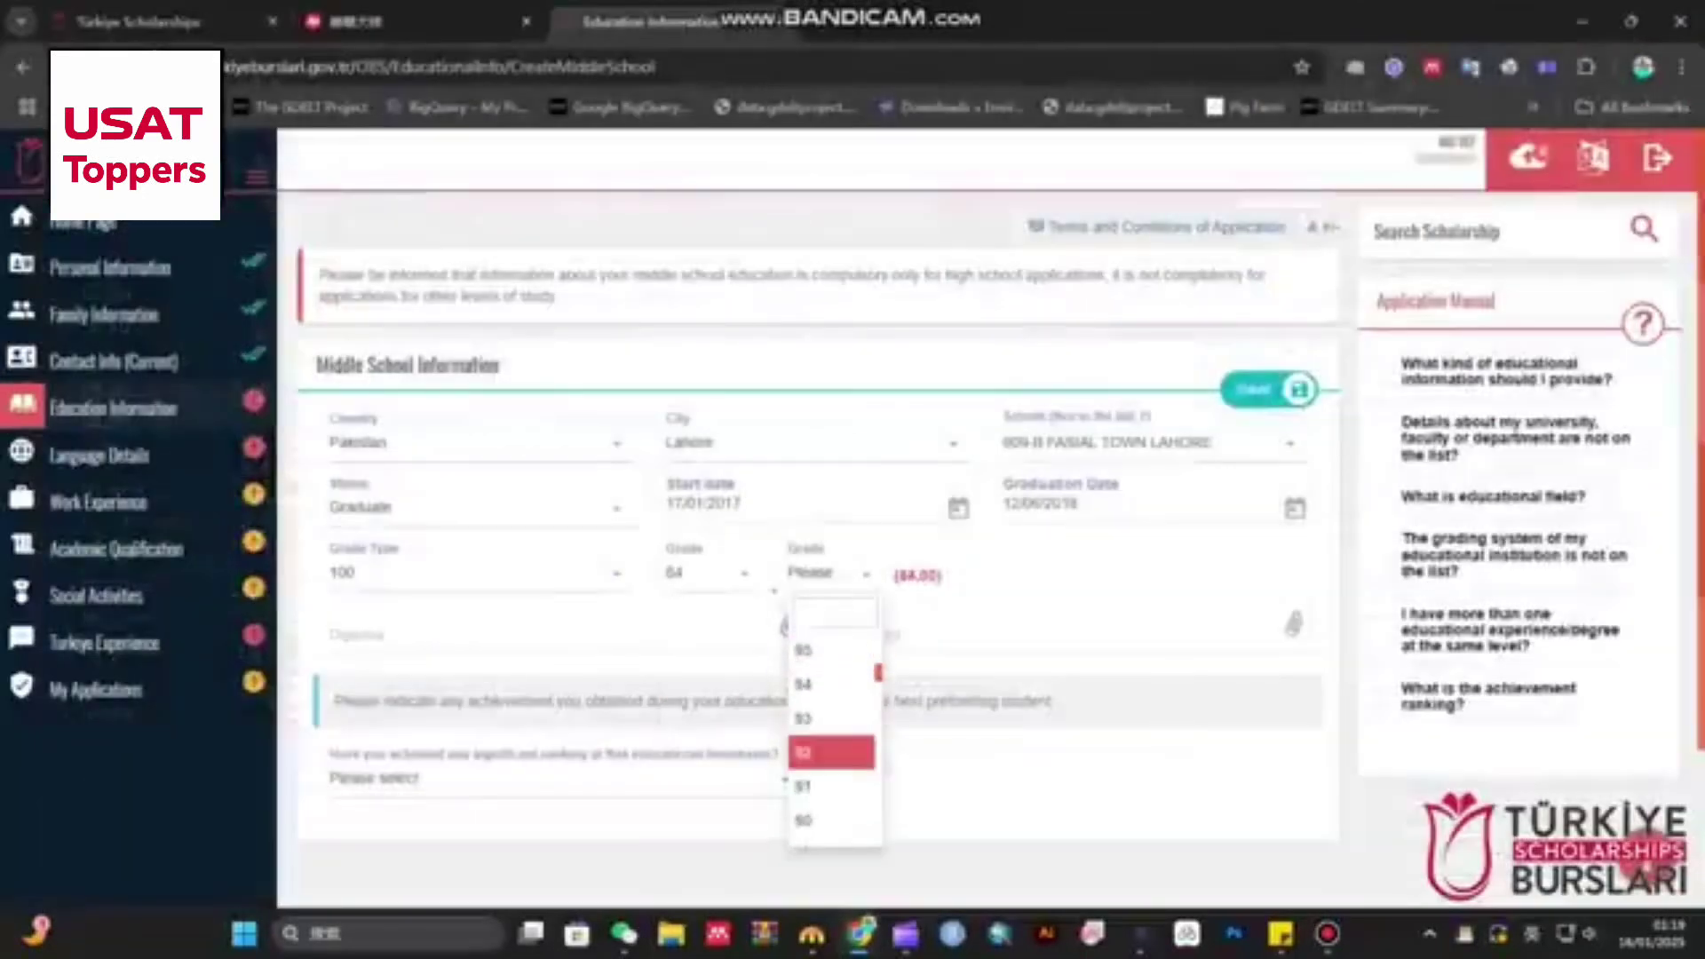
{"action": "left_click", "coordinate": [808, 719]}
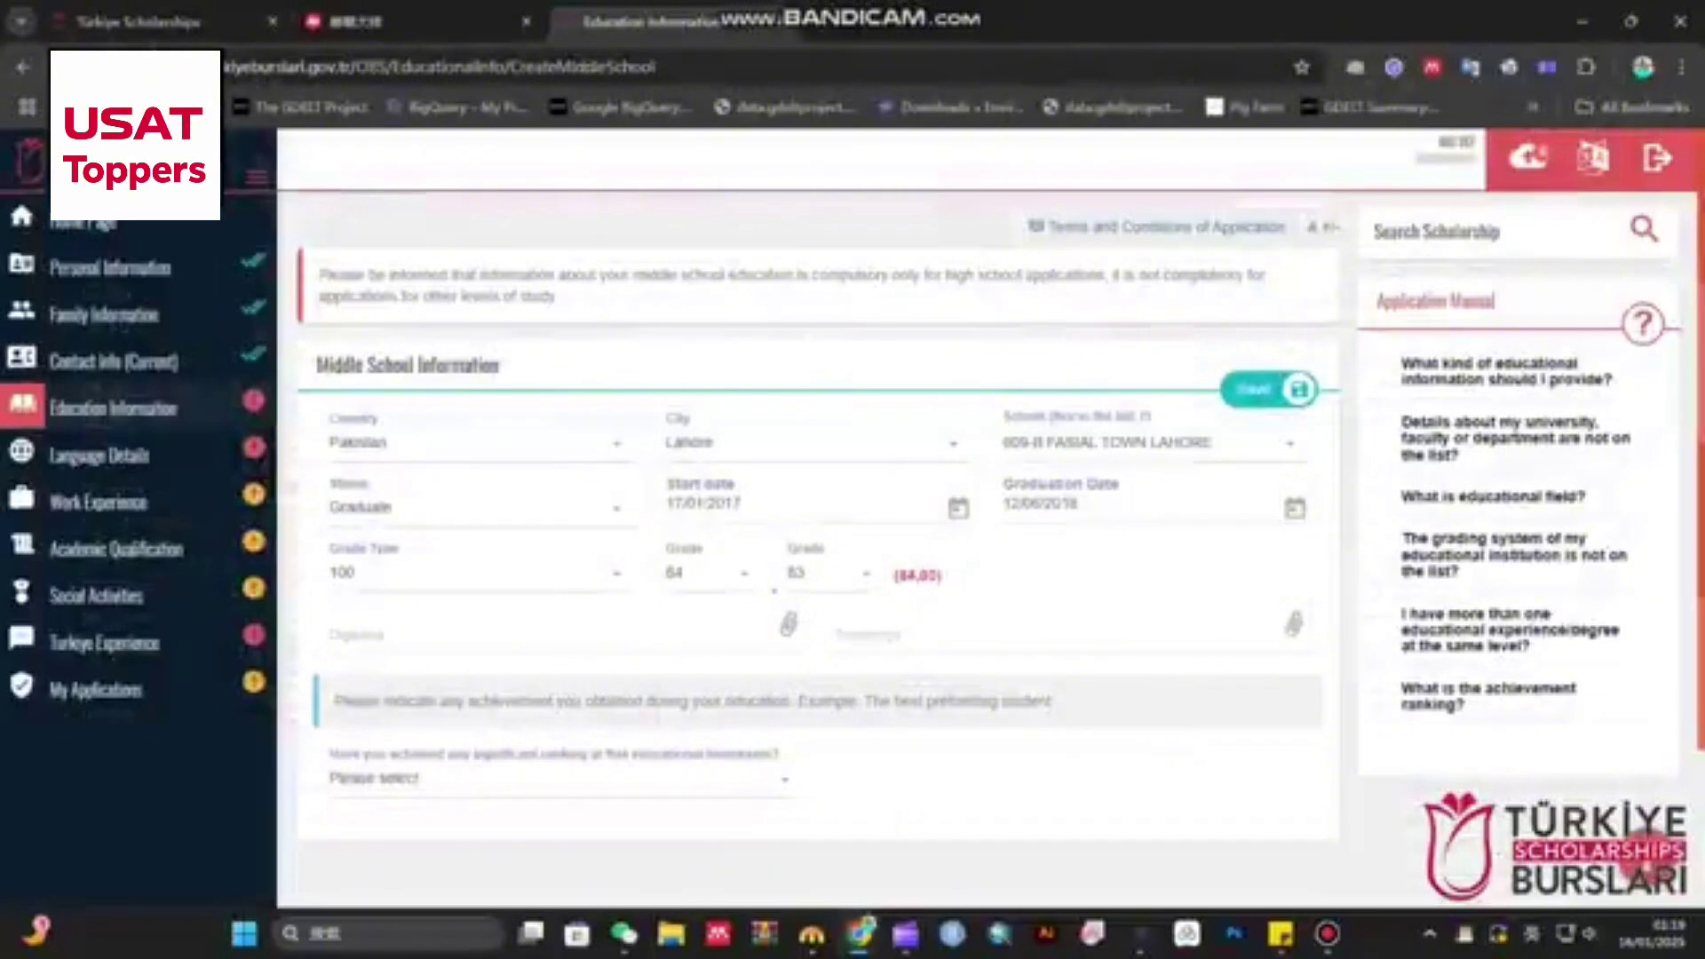
{"action": "left_click", "coordinate": [828, 573]}
{"action": "scroll", "coordinate": [827, 737], "scroll_direction": "down", "scroll_amount": 13}
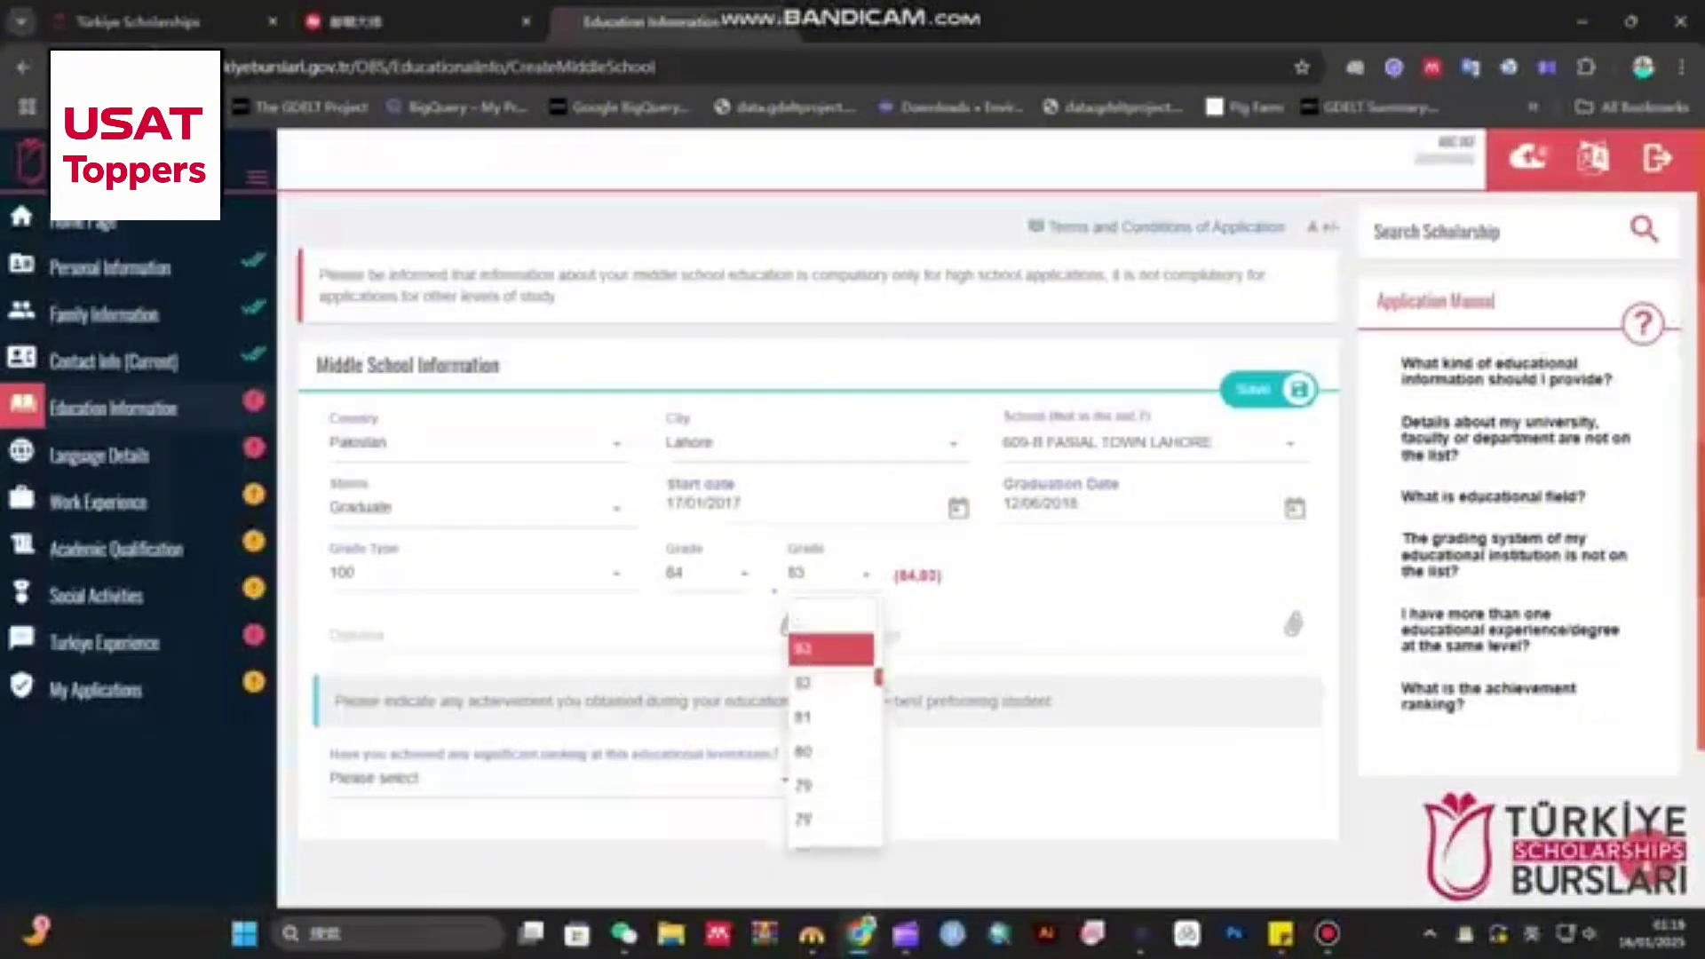
{"action": "scroll", "coordinate": [833, 737], "scroll_direction": "down", "scroll_amount": 14}
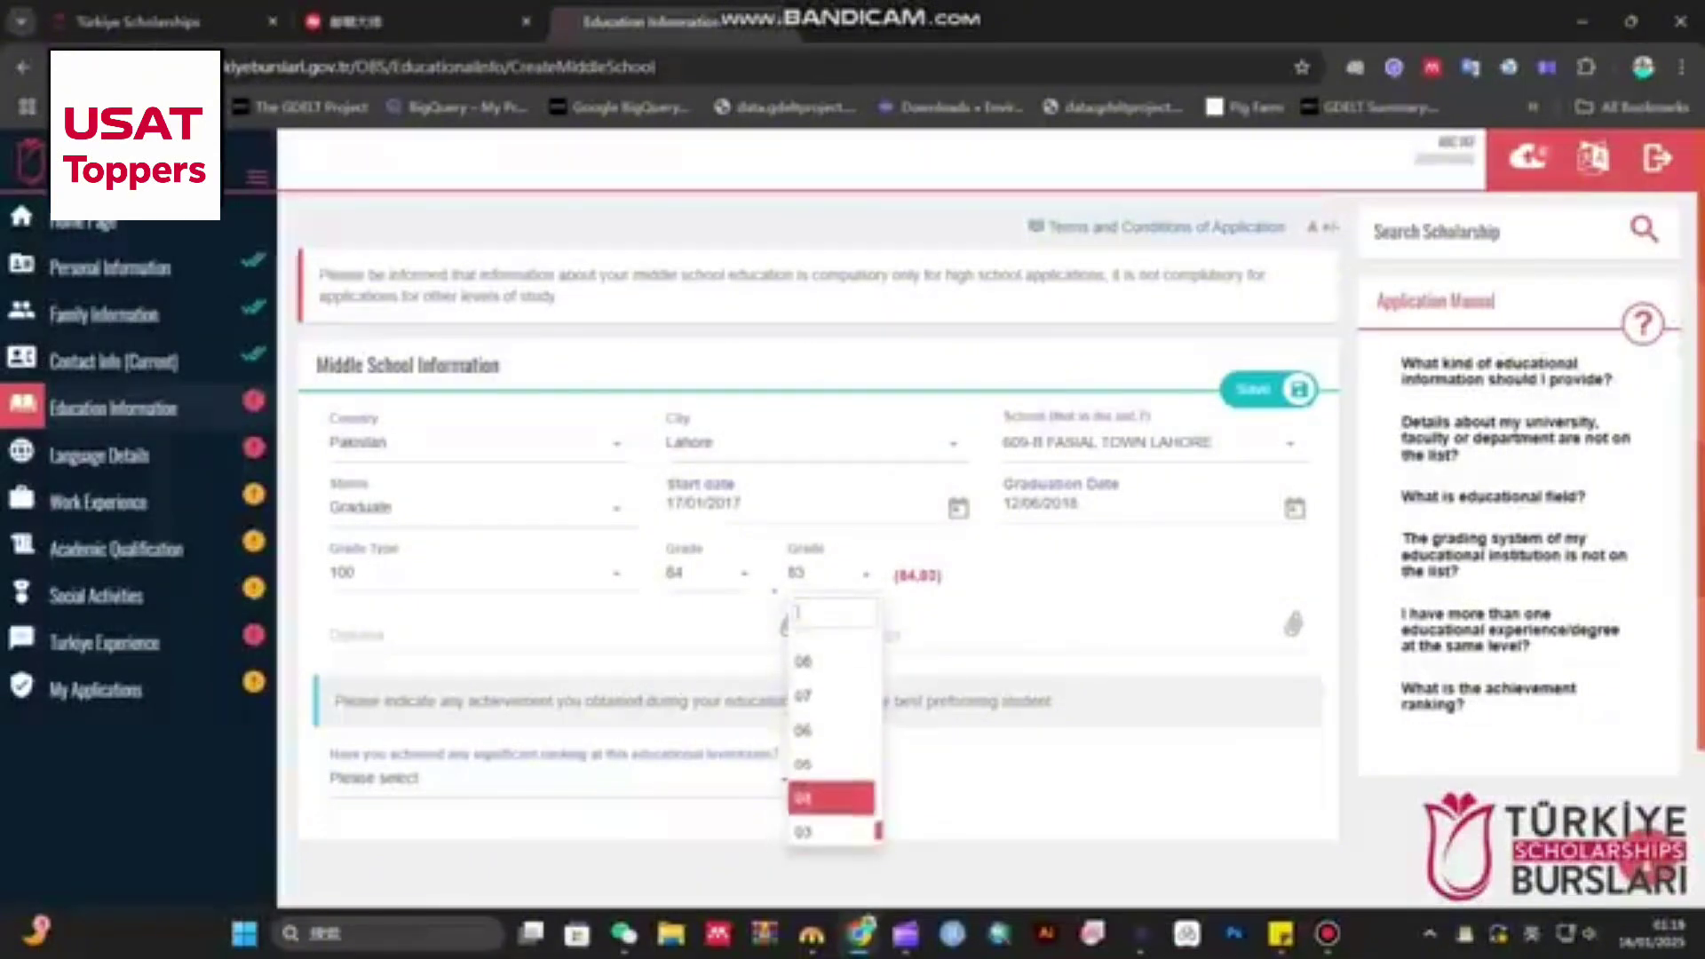
{"action": "left_click", "coordinate": [831, 829]}
- Attach the screenshot file as both the middle school diploma and transcript
{"action": "left_click", "coordinate": [565, 634]}
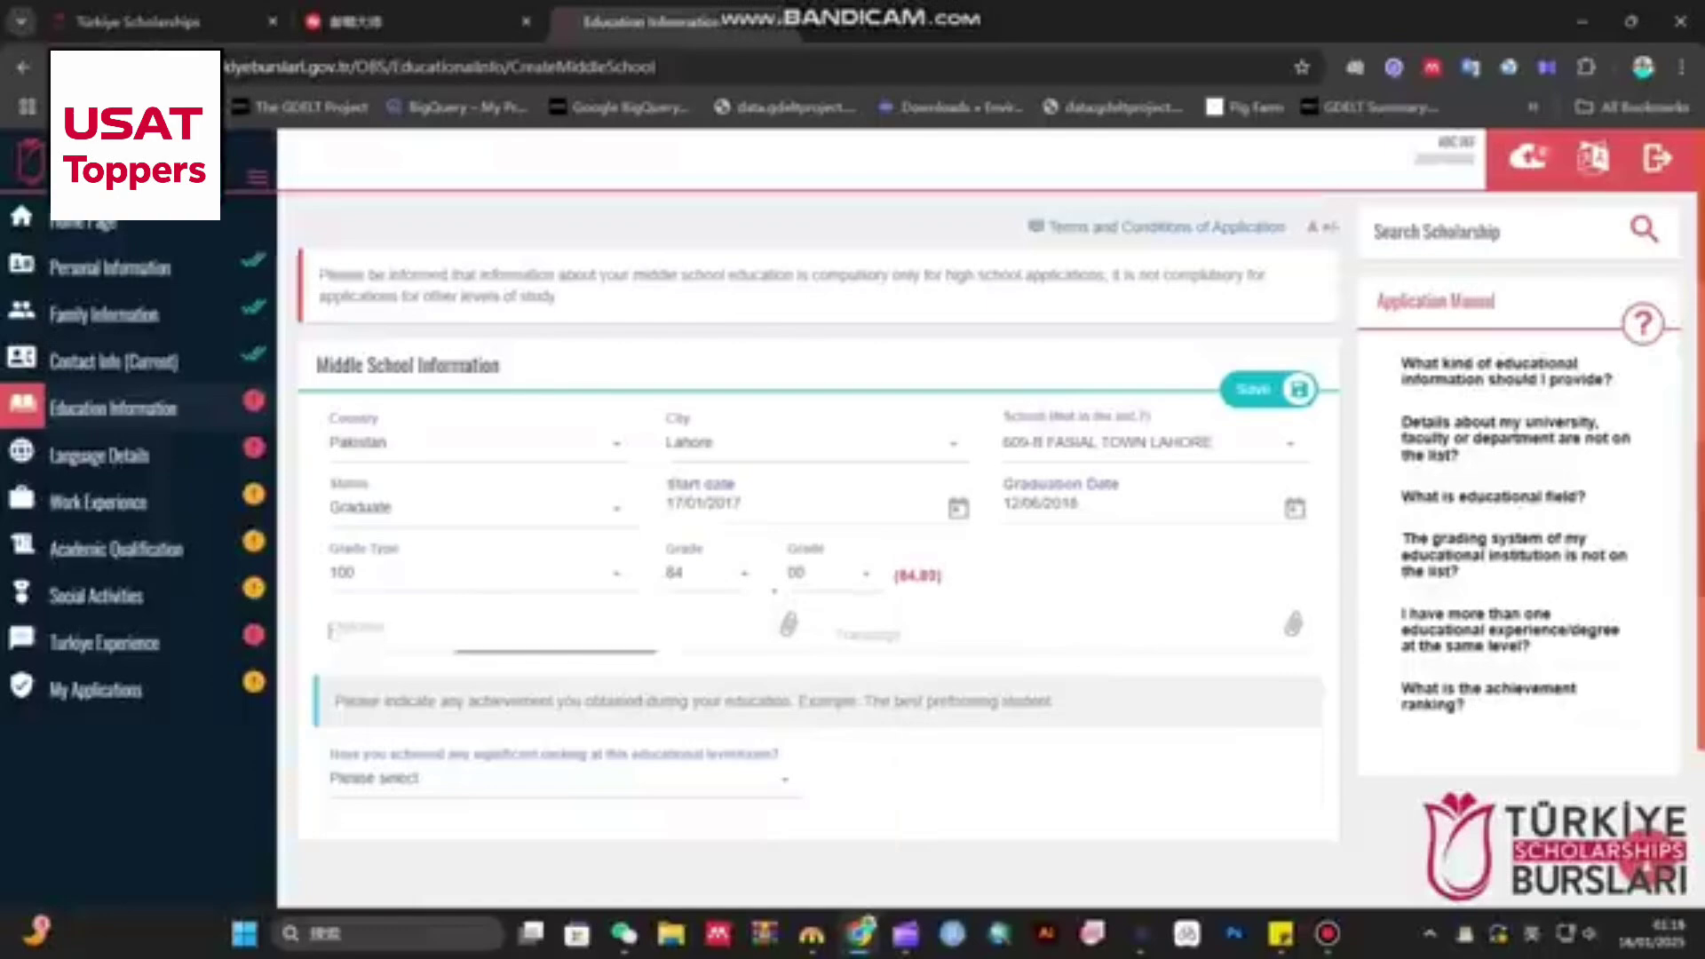
{"action": "double_click", "coordinate": [337, 193]}
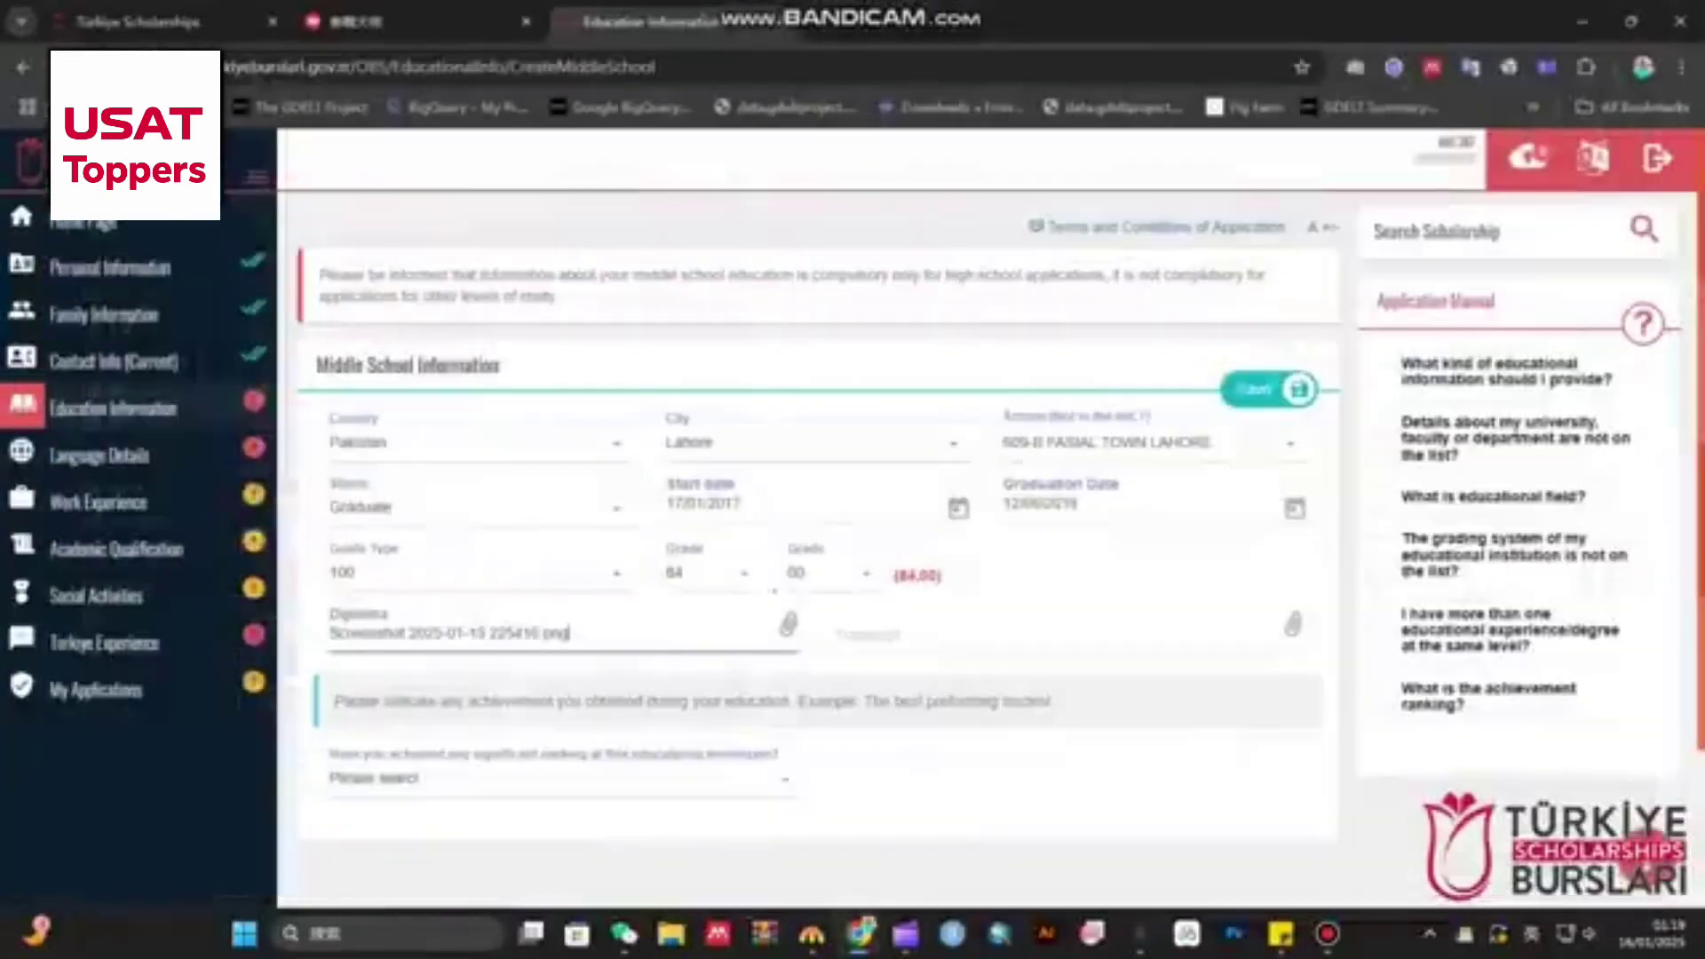
{"action": "left_click", "coordinate": [1054, 634]}
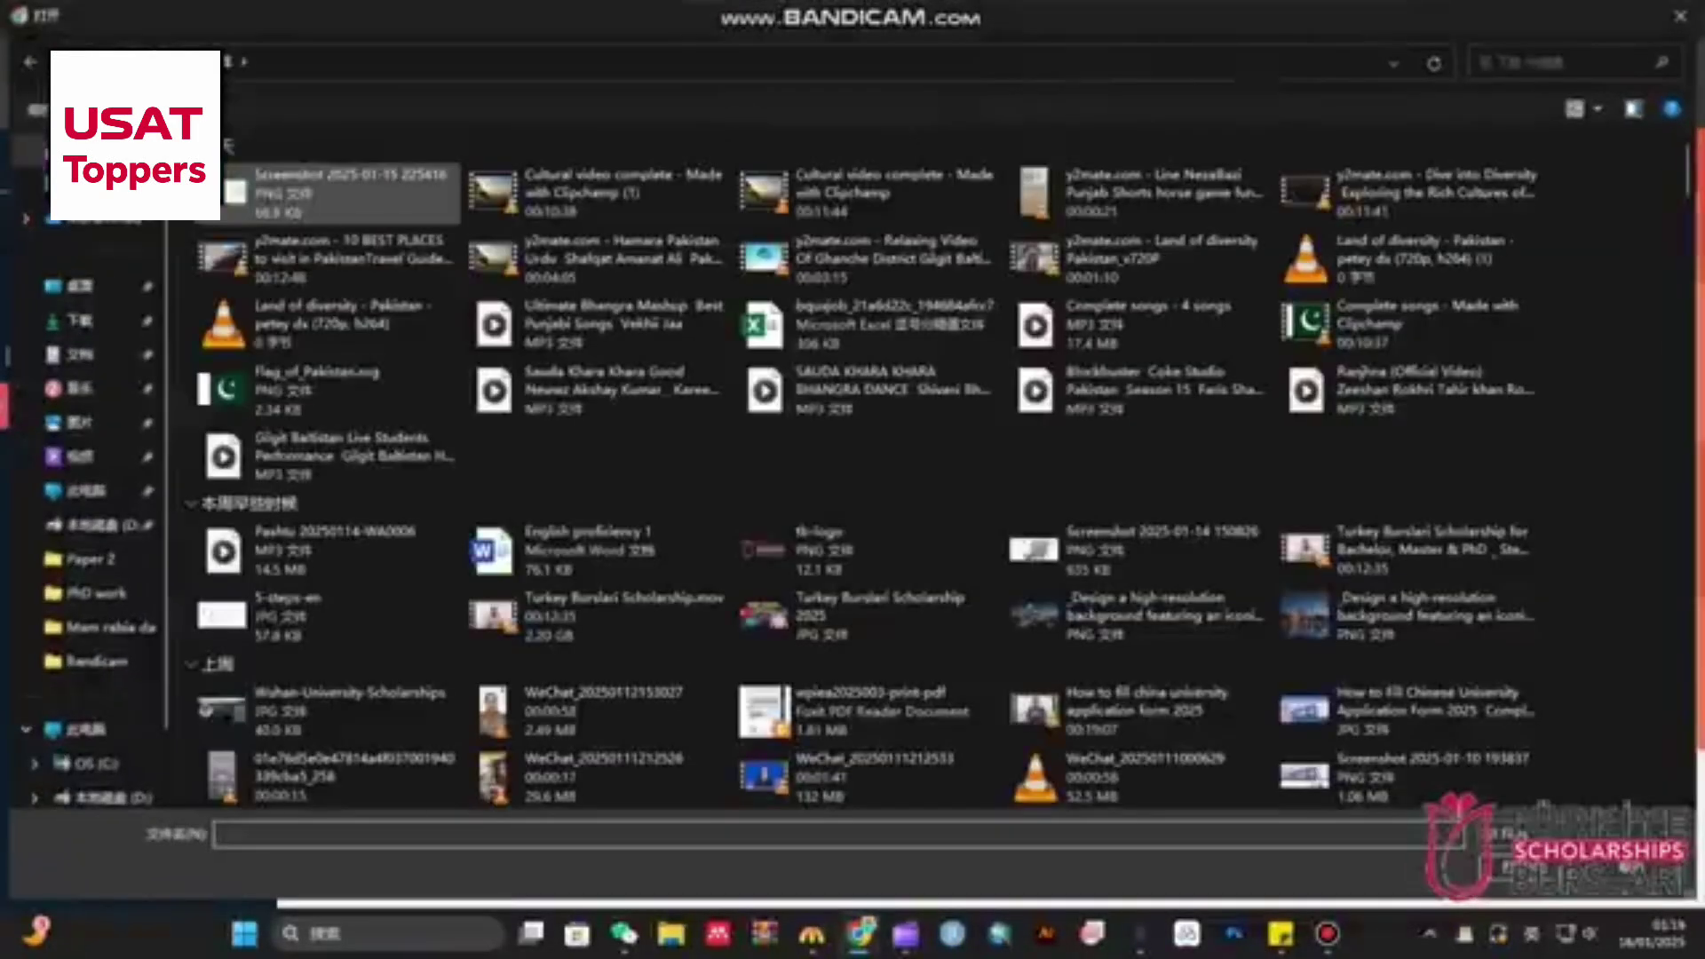
{"action": "double_click", "coordinate": [337, 192]}
- Answer Yes to the significant ranking question and review the achievement rank options
{"action": "scroll", "coordinate": [817, 533], "scroll_direction": "down", "scroll_amount": 2}
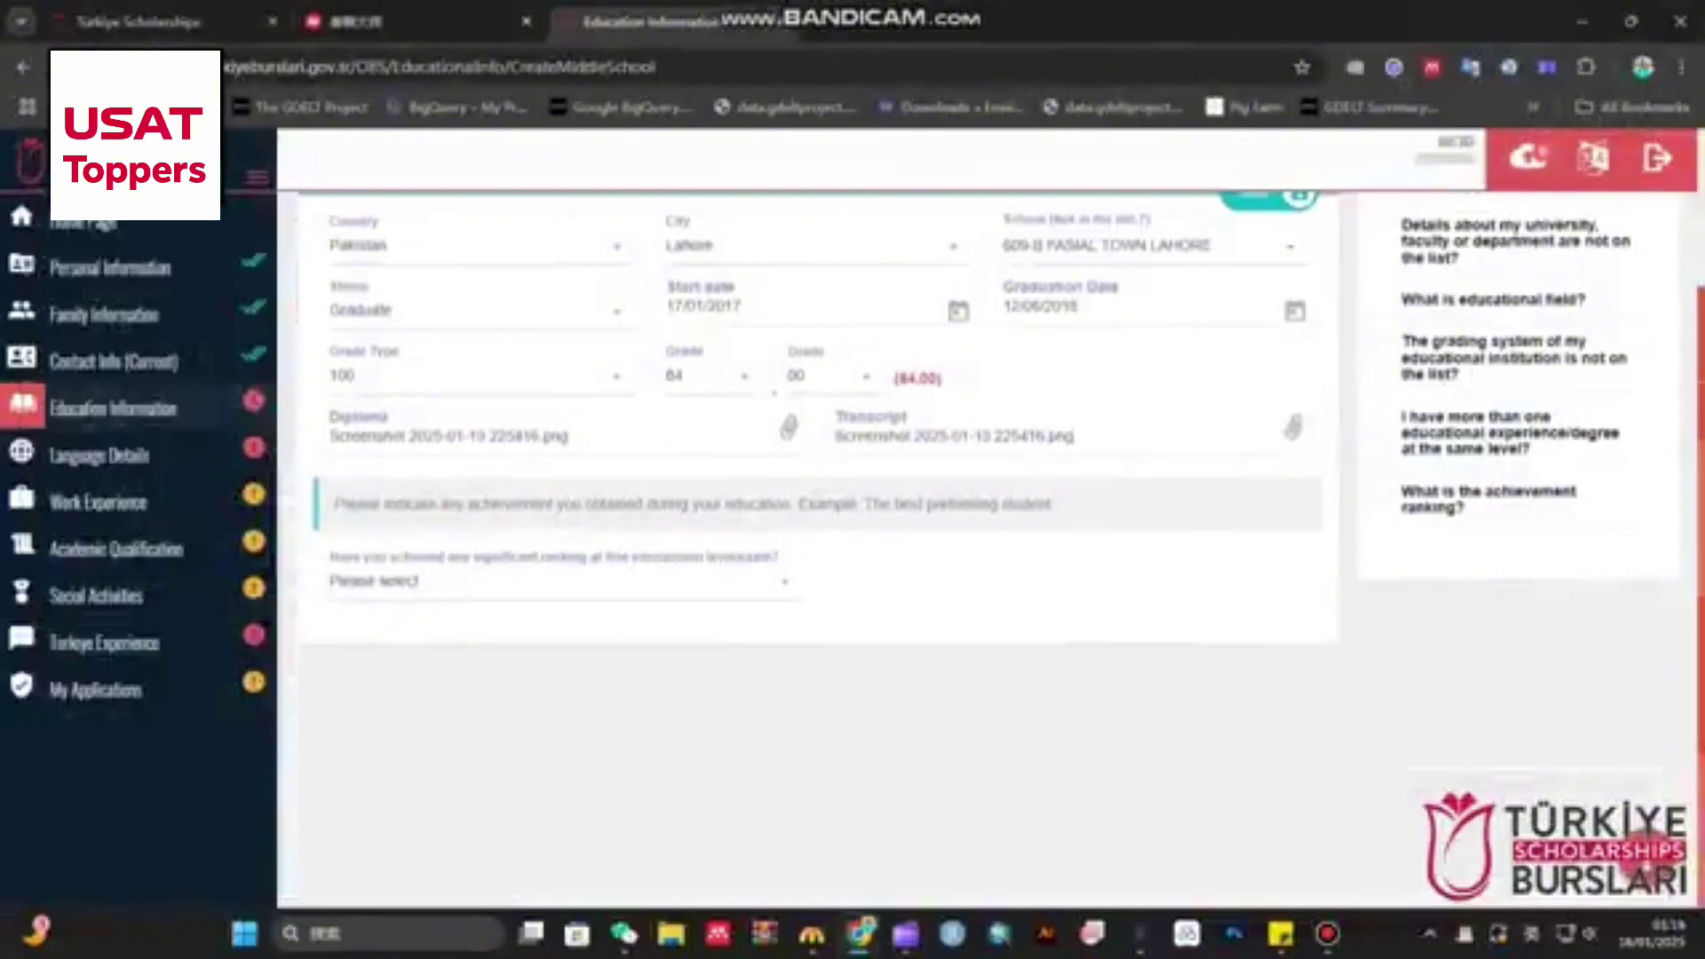
{"action": "left_click", "coordinate": [564, 582]}
{"action": "key", "text": "Down"}
{"action": "key", "text": "Down"}
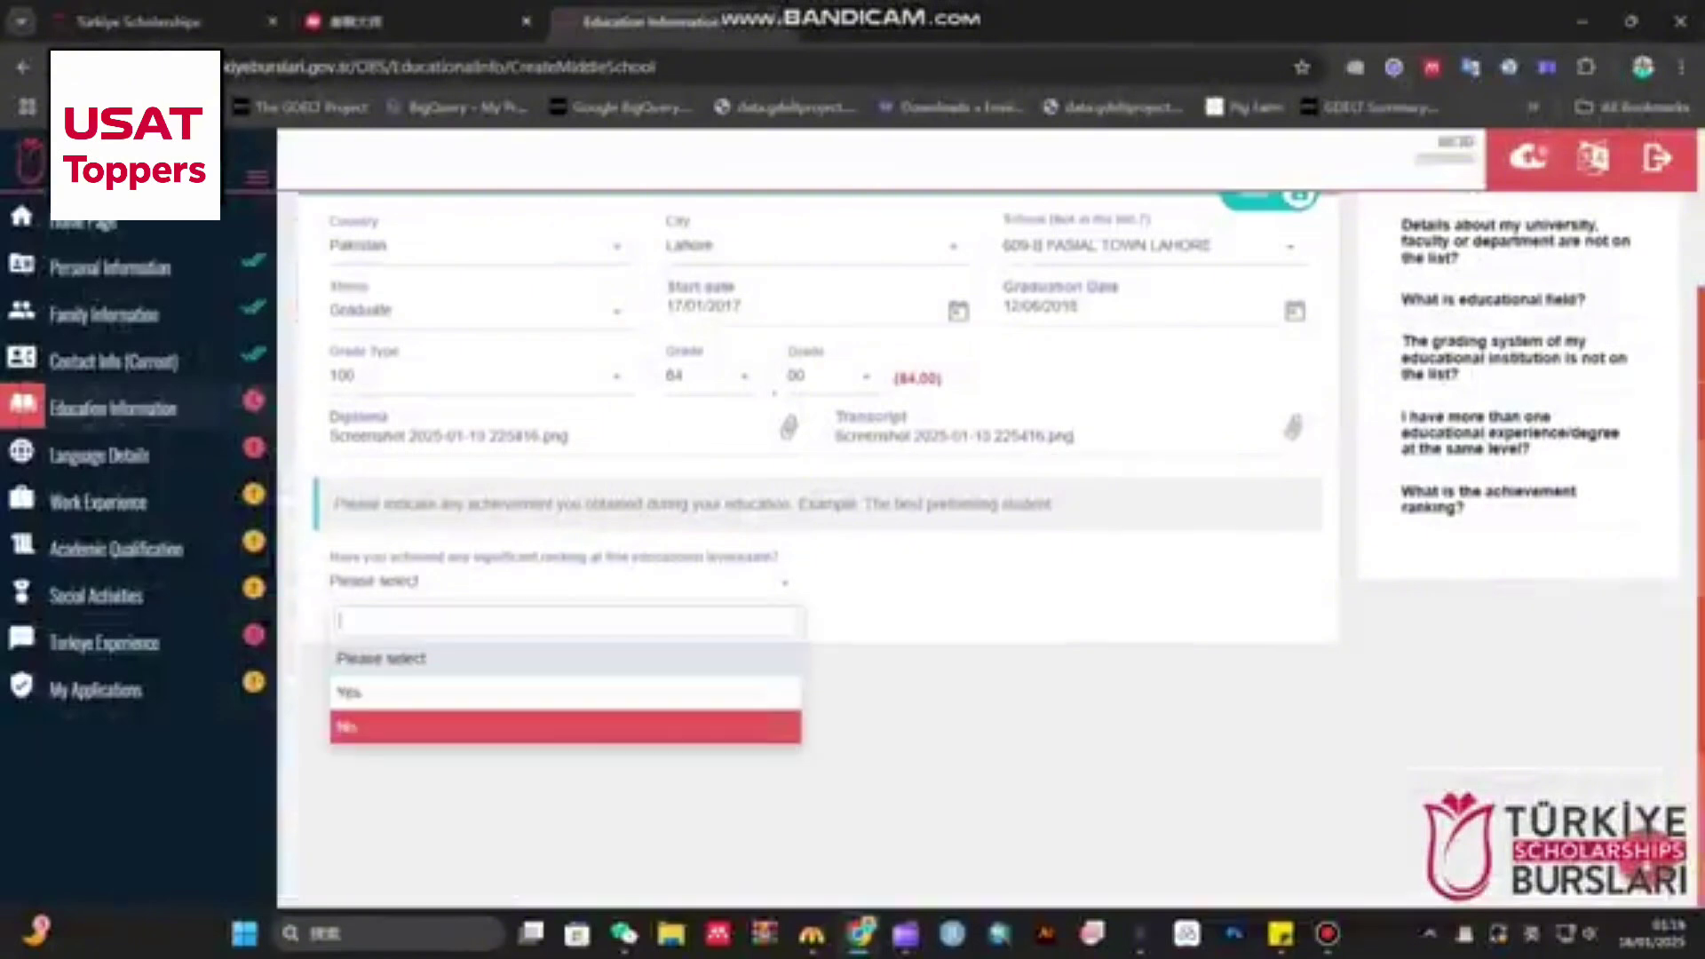
{"action": "key", "text": "Up"}
{"action": "key", "text": "Return"}
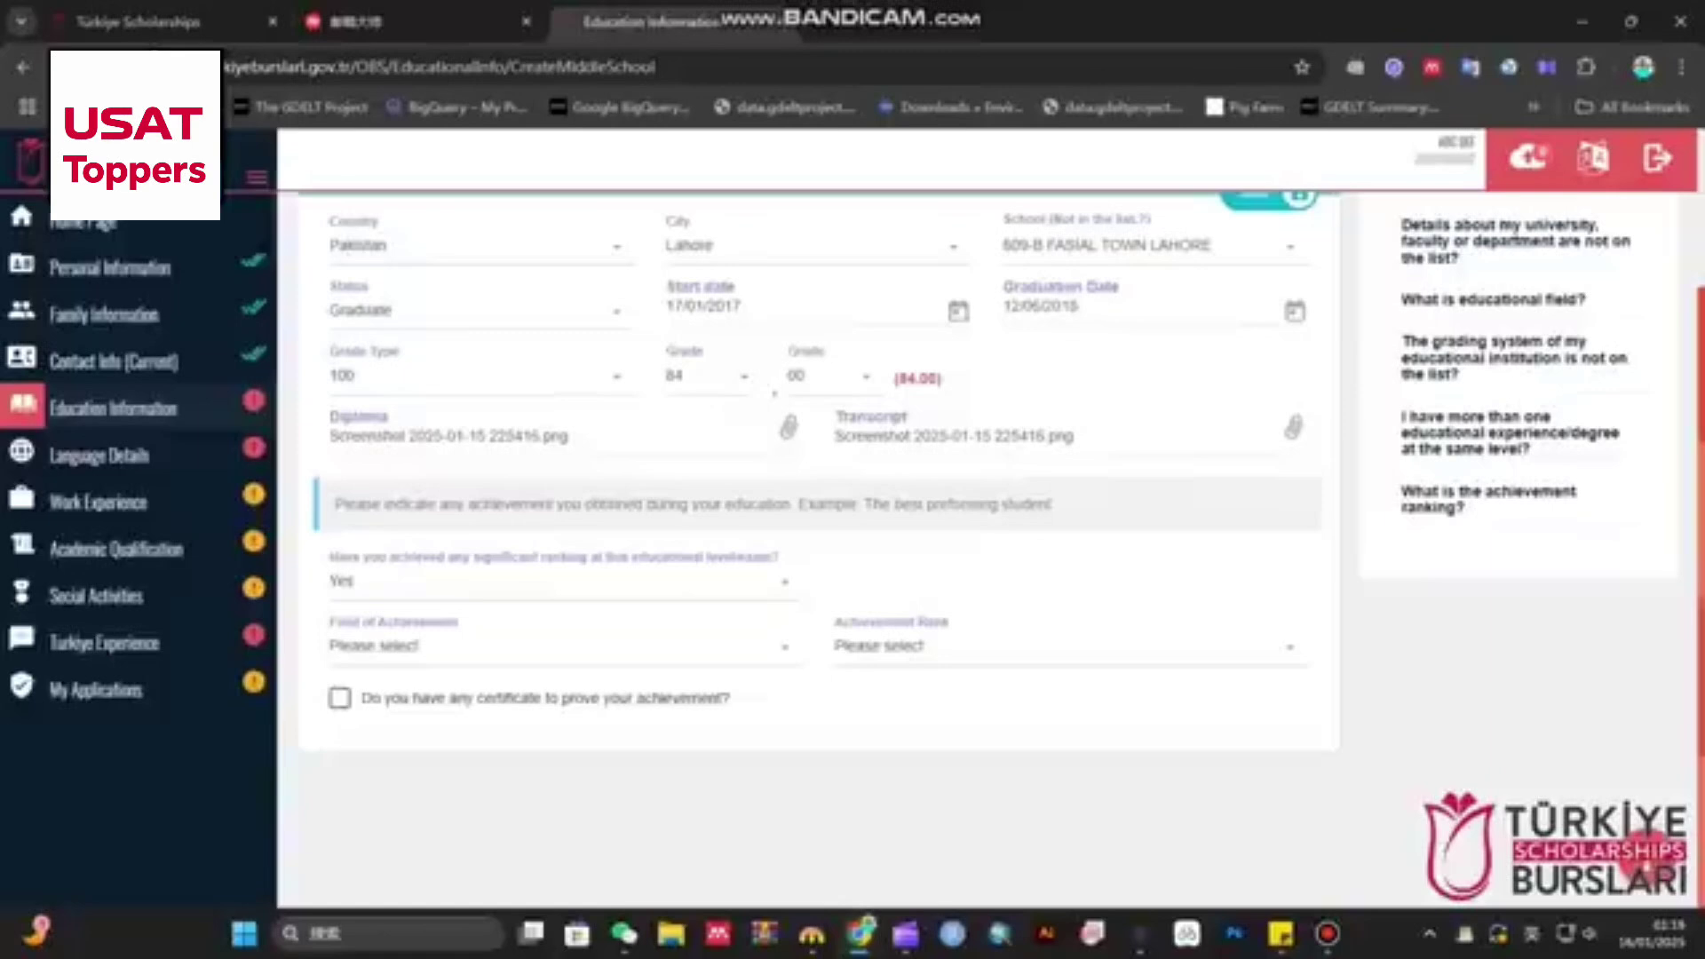
{"action": "left_click", "coordinate": [1071, 646]}
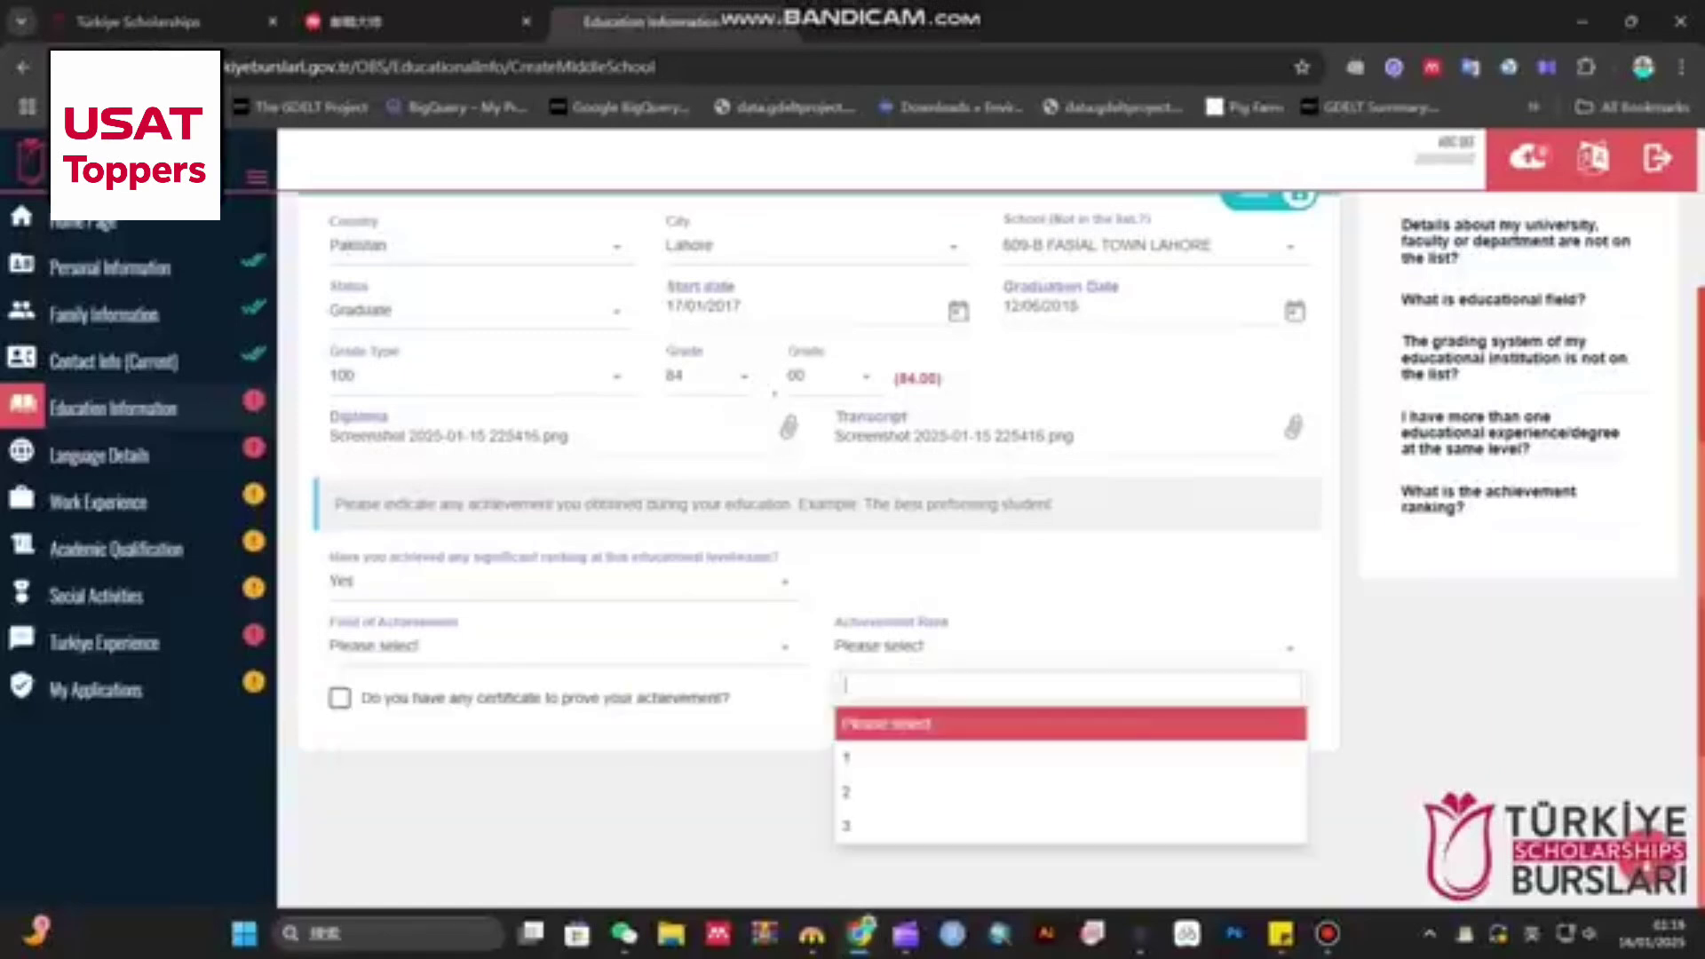
{"action": "left_click", "coordinate": [341, 698]}
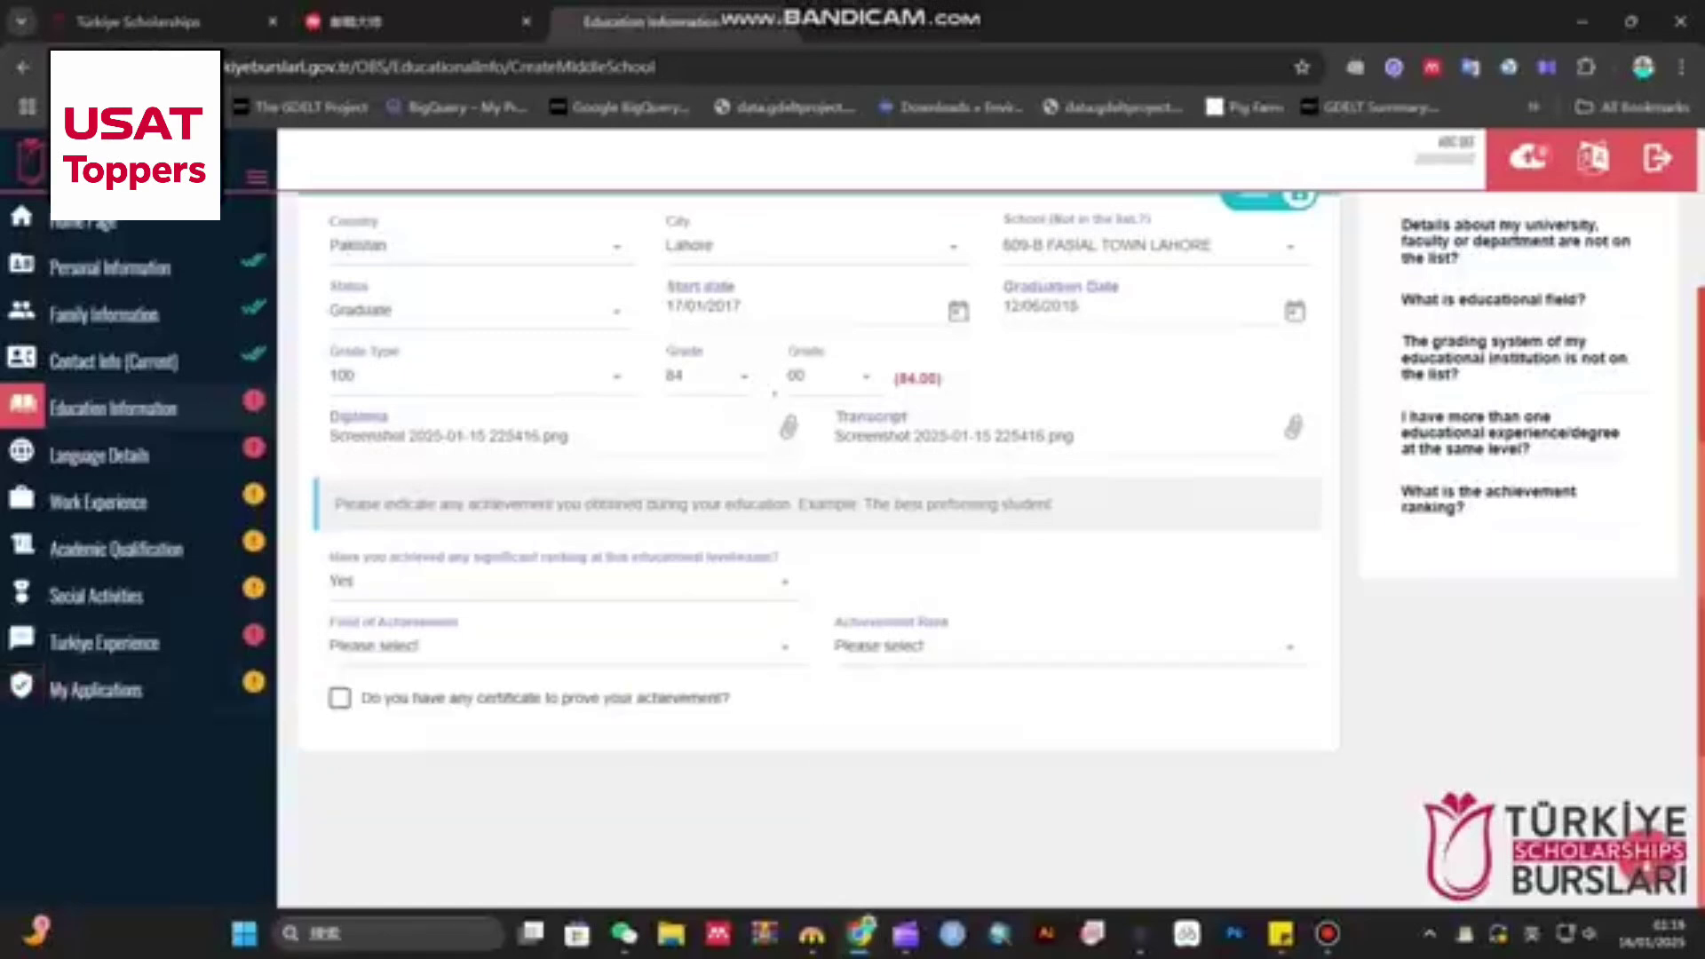
{"action": "left_click", "coordinate": [340, 698]}
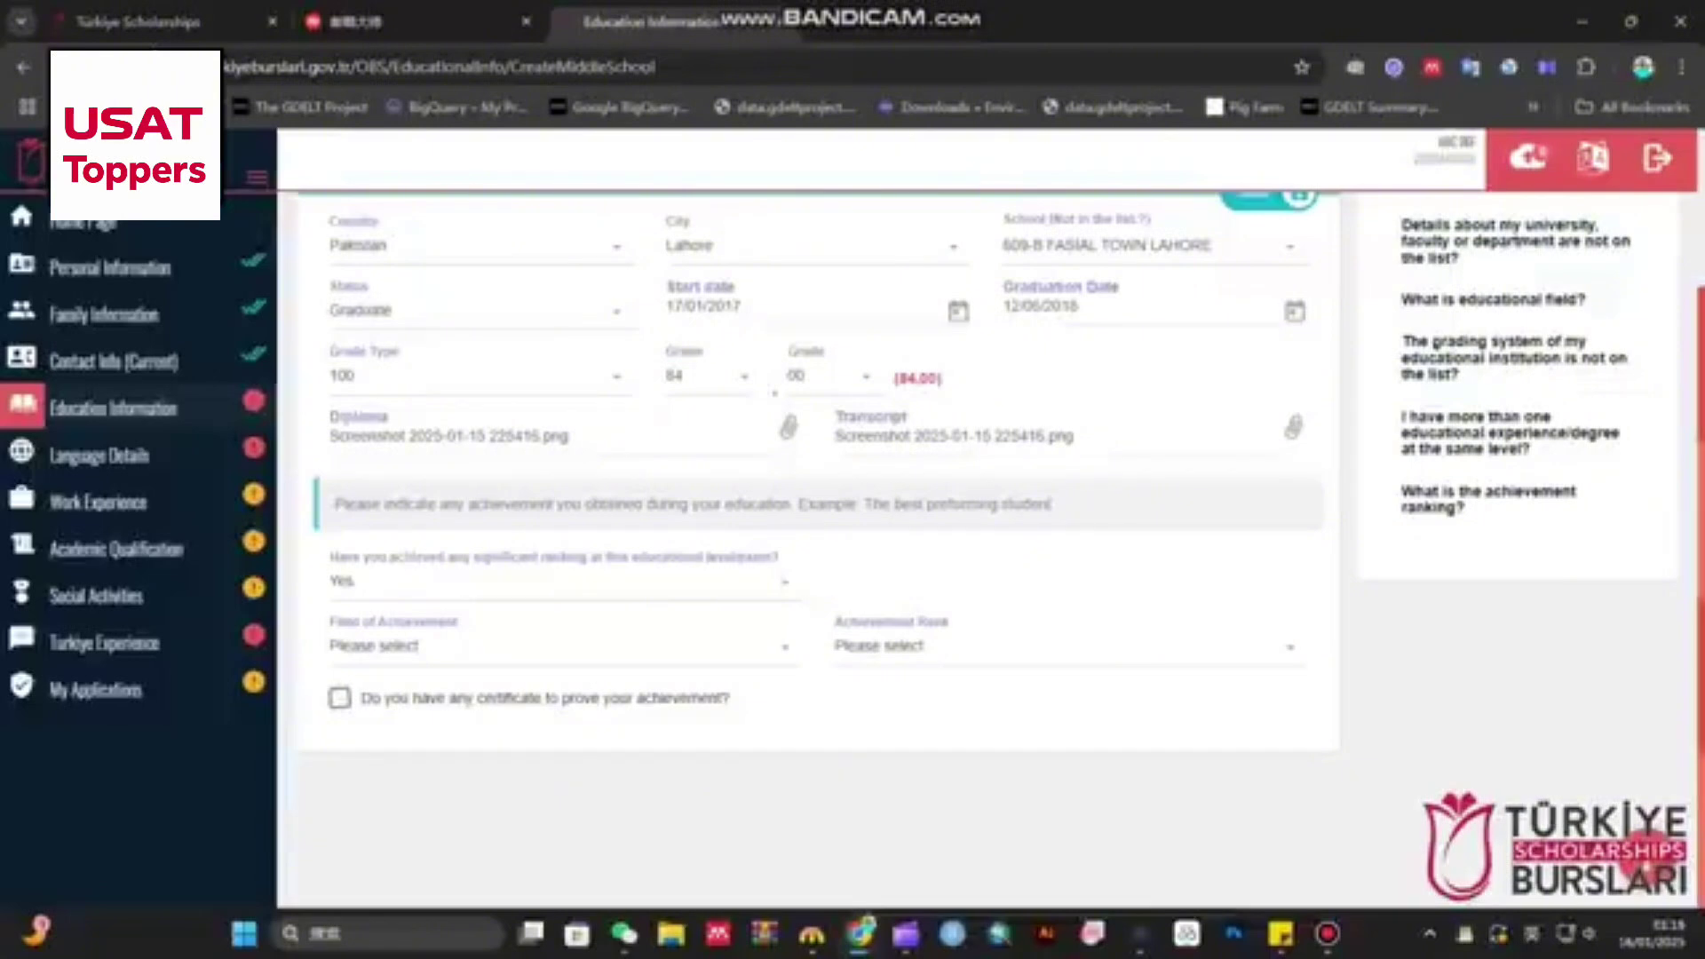
{"action": "left_click", "coordinate": [560, 582]}
- Change the significant ranking answer to No and start a new High School entry
{"action": "left_click", "coordinate": [399, 722]}
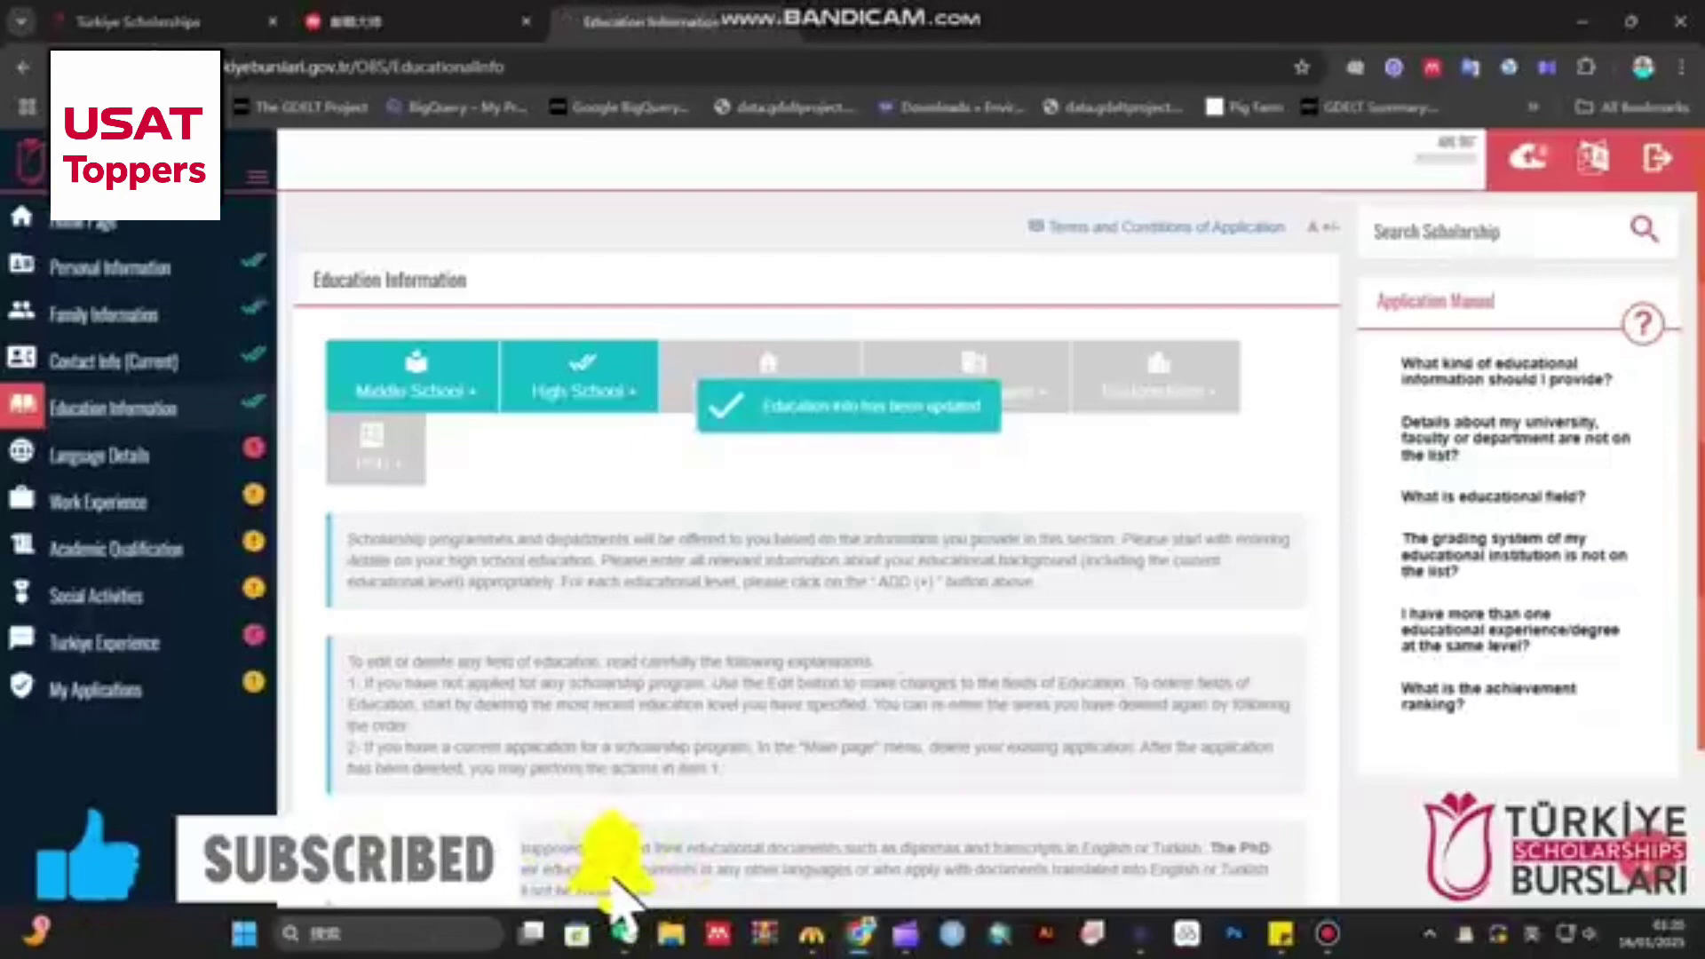
{"action": "scroll", "coordinate": [613, 897], "scroll_direction": "down", "scroll_amount": 1}
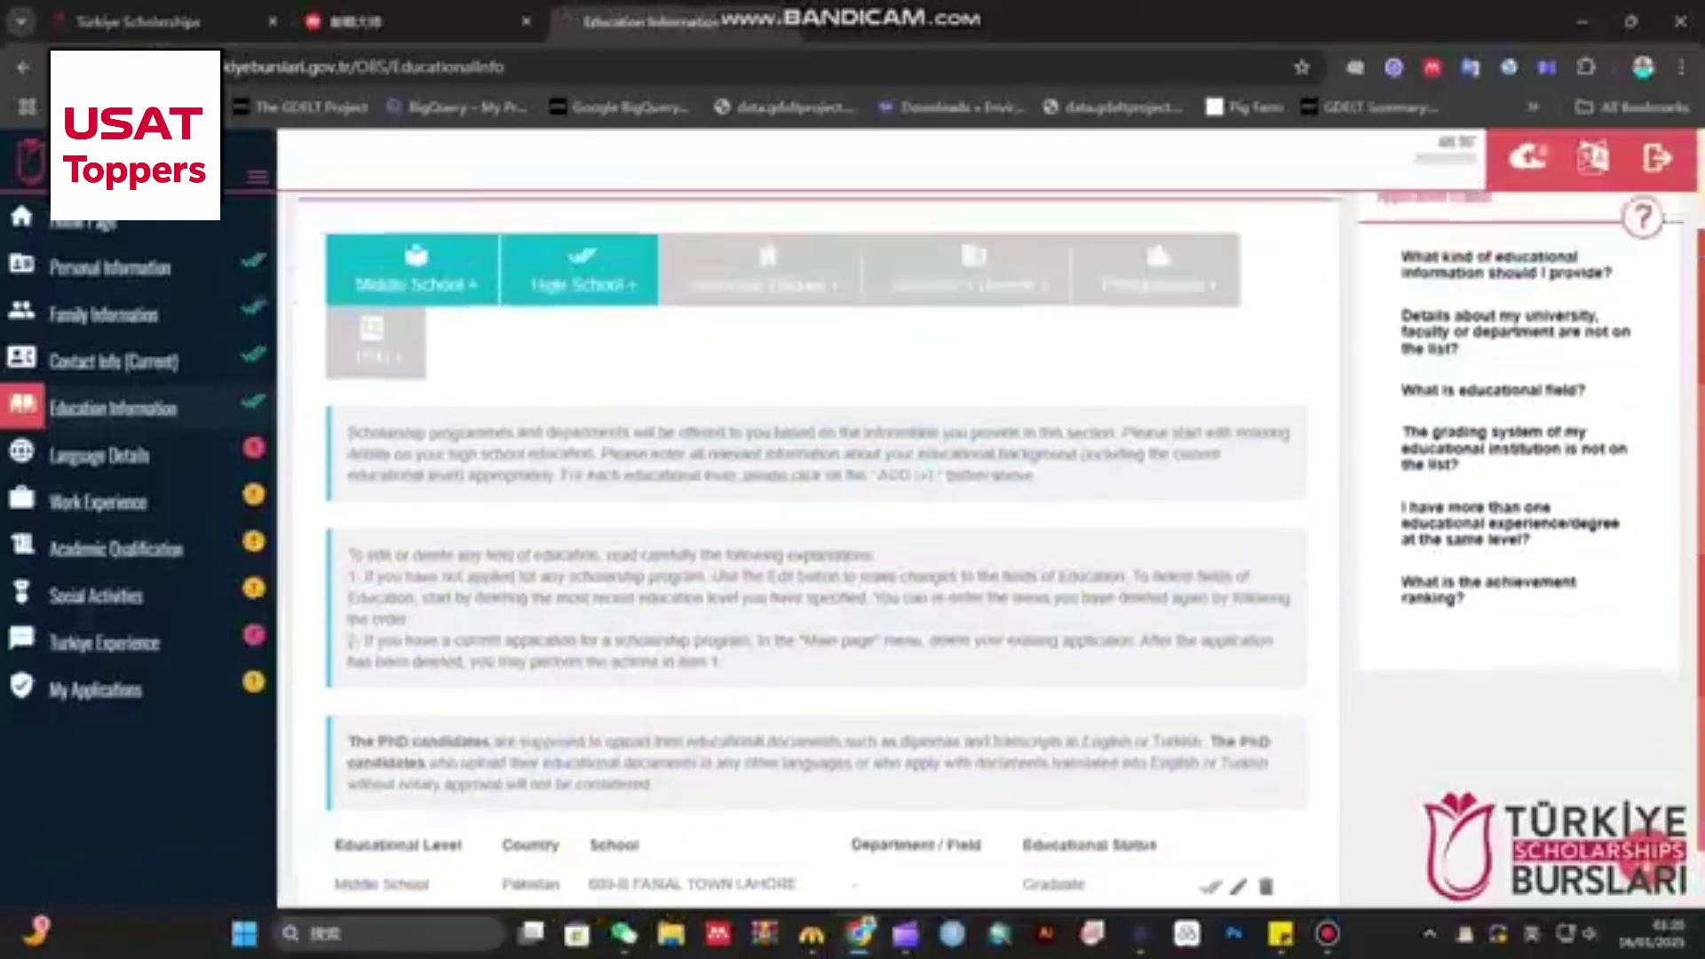
{"action": "scroll", "coordinate": [817, 550], "scroll_direction": "up", "scroll_amount": 2}
{"action": "scroll", "coordinate": [817, 550], "scroll_direction": "down", "scroll_amount": 3}
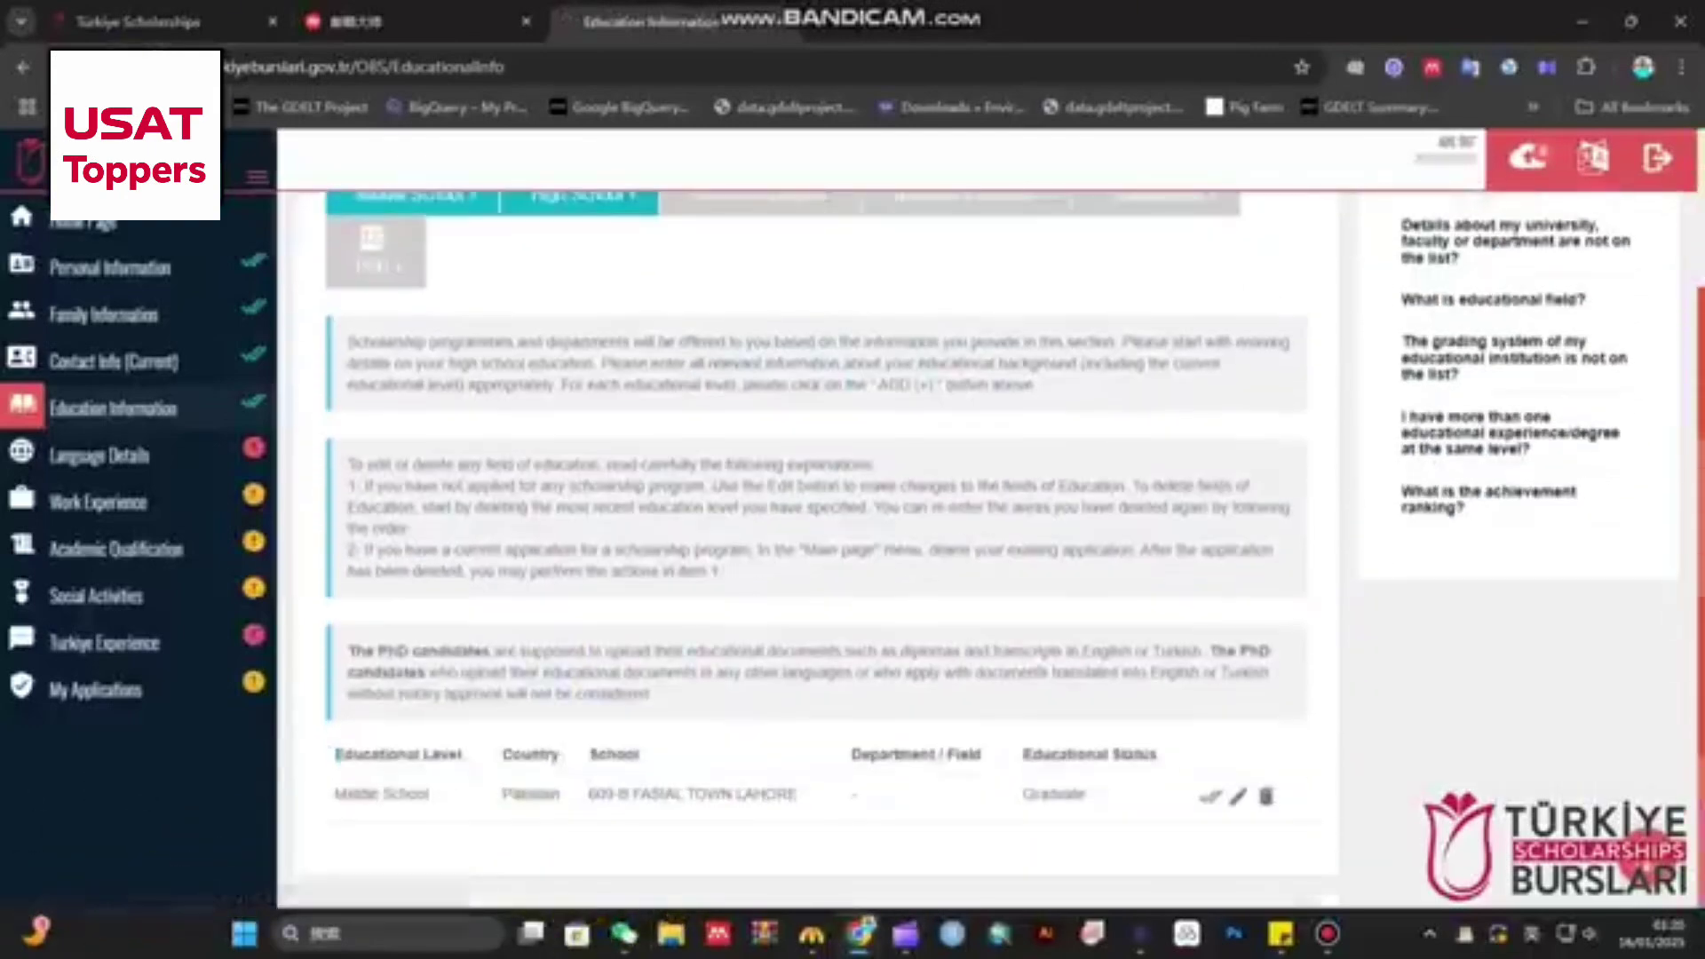
{"action": "scroll", "coordinate": [817, 533], "scroll_direction": "up", "scroll_amount": 3}
{"action": "left_click", "coordinate": [578, 381]}
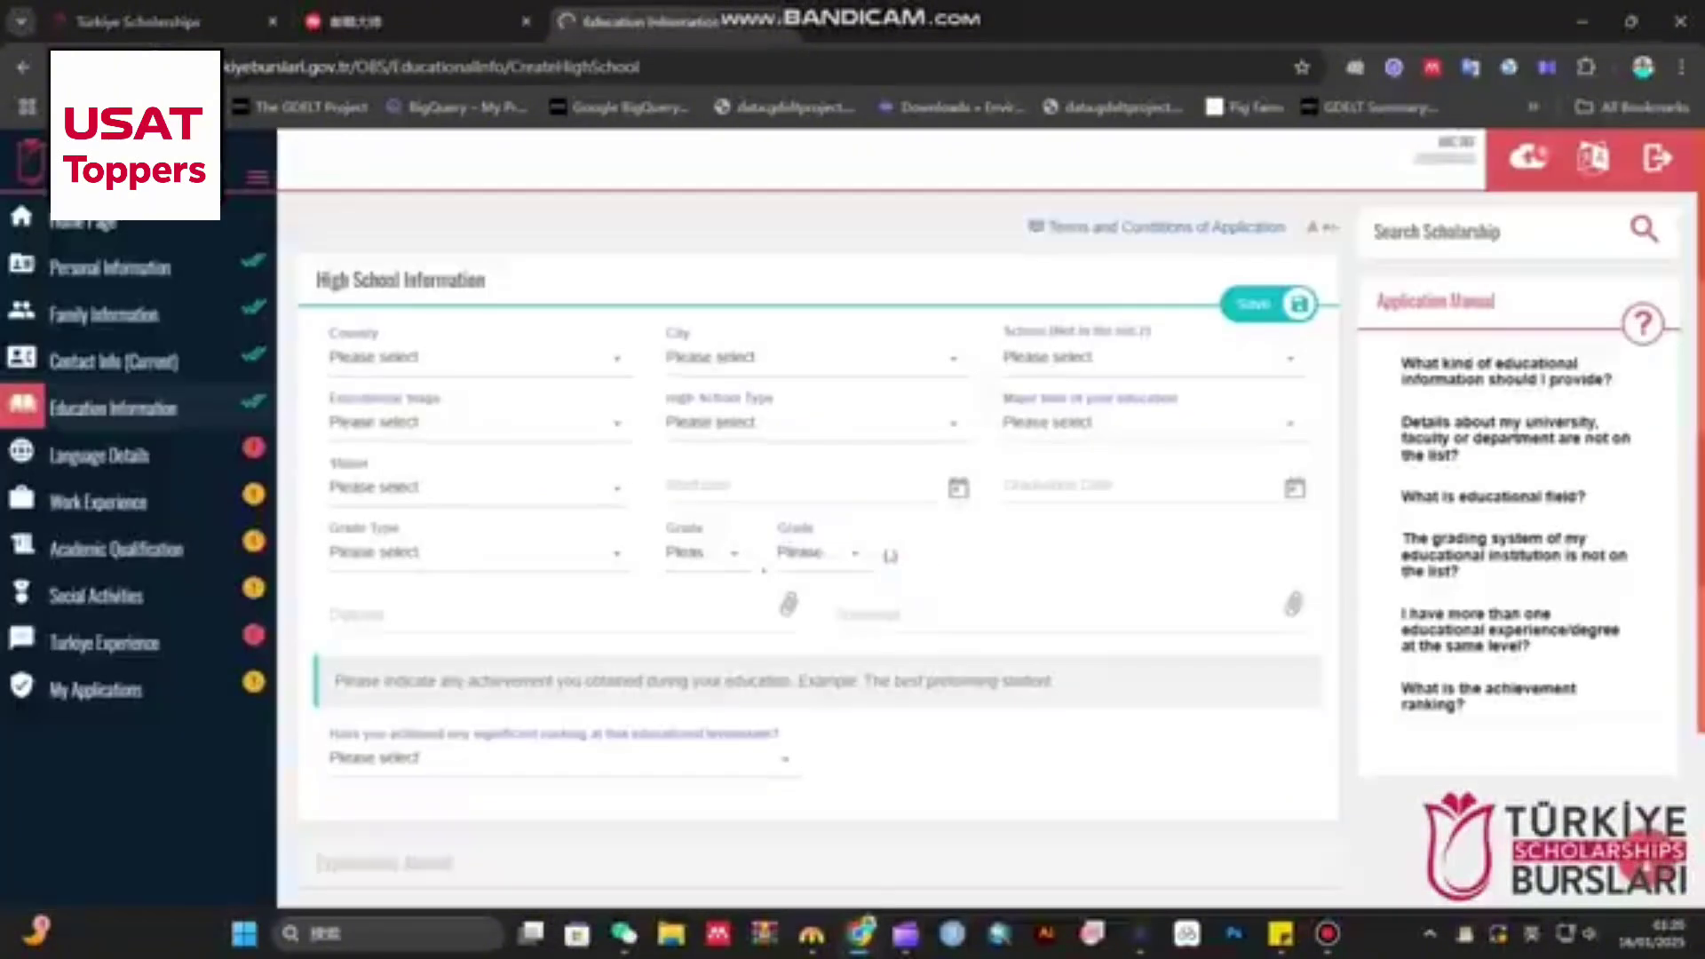
- Choose Pakistan, Lahore, and 36 D UNIQUE COLLEGE LOWER MALL CAMPUS LAHORE as the high school
{"action": "left_click", "coordinate": [475, 356]}
{"action": "type", "text": "pak"}
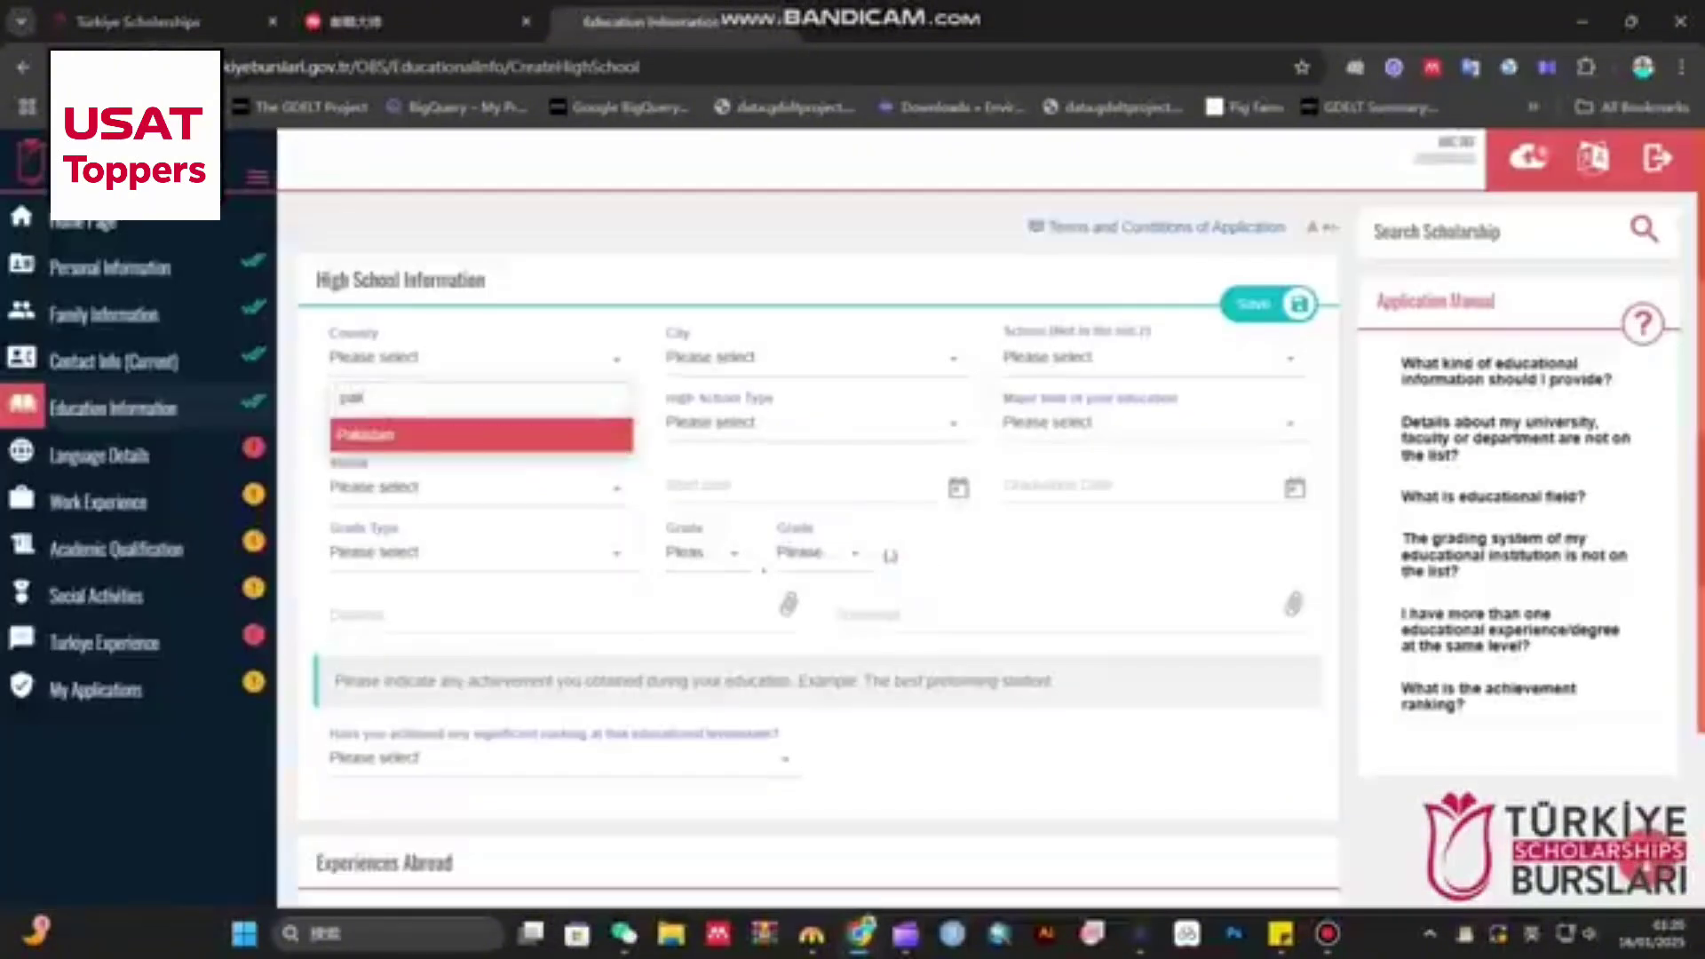
{"action": "key", "text": "Return"}
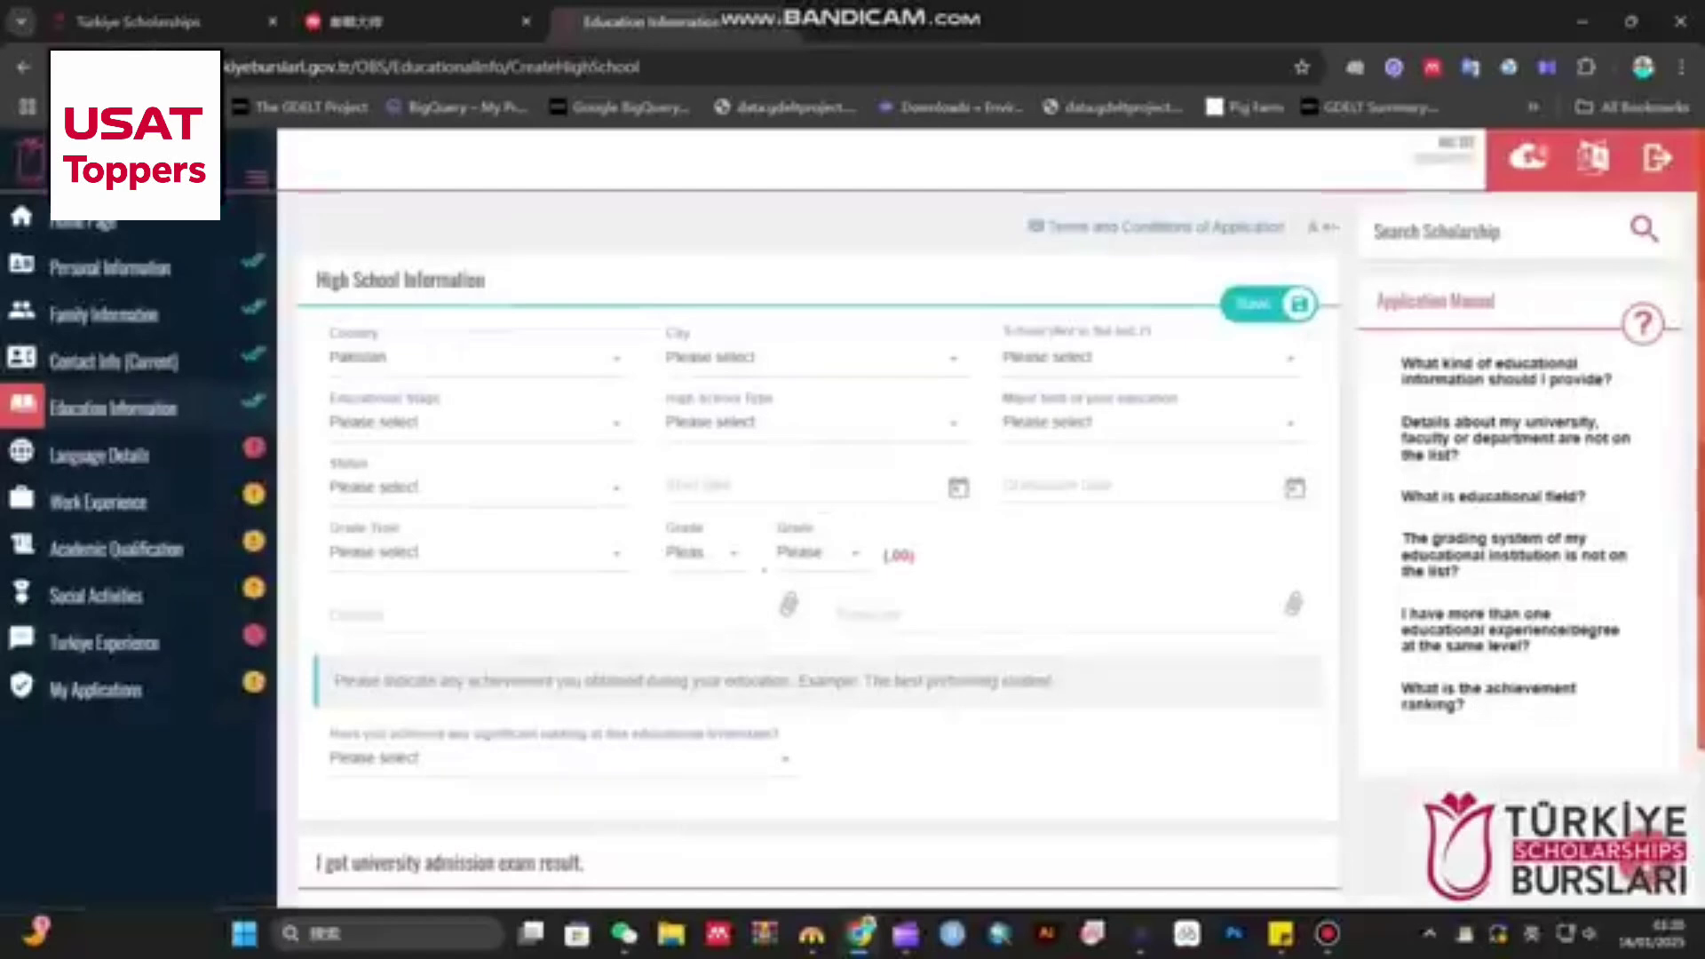
{"action": "left_click", "coordinate": [810, 357]}
{"action": "type", "text": "lahore"}
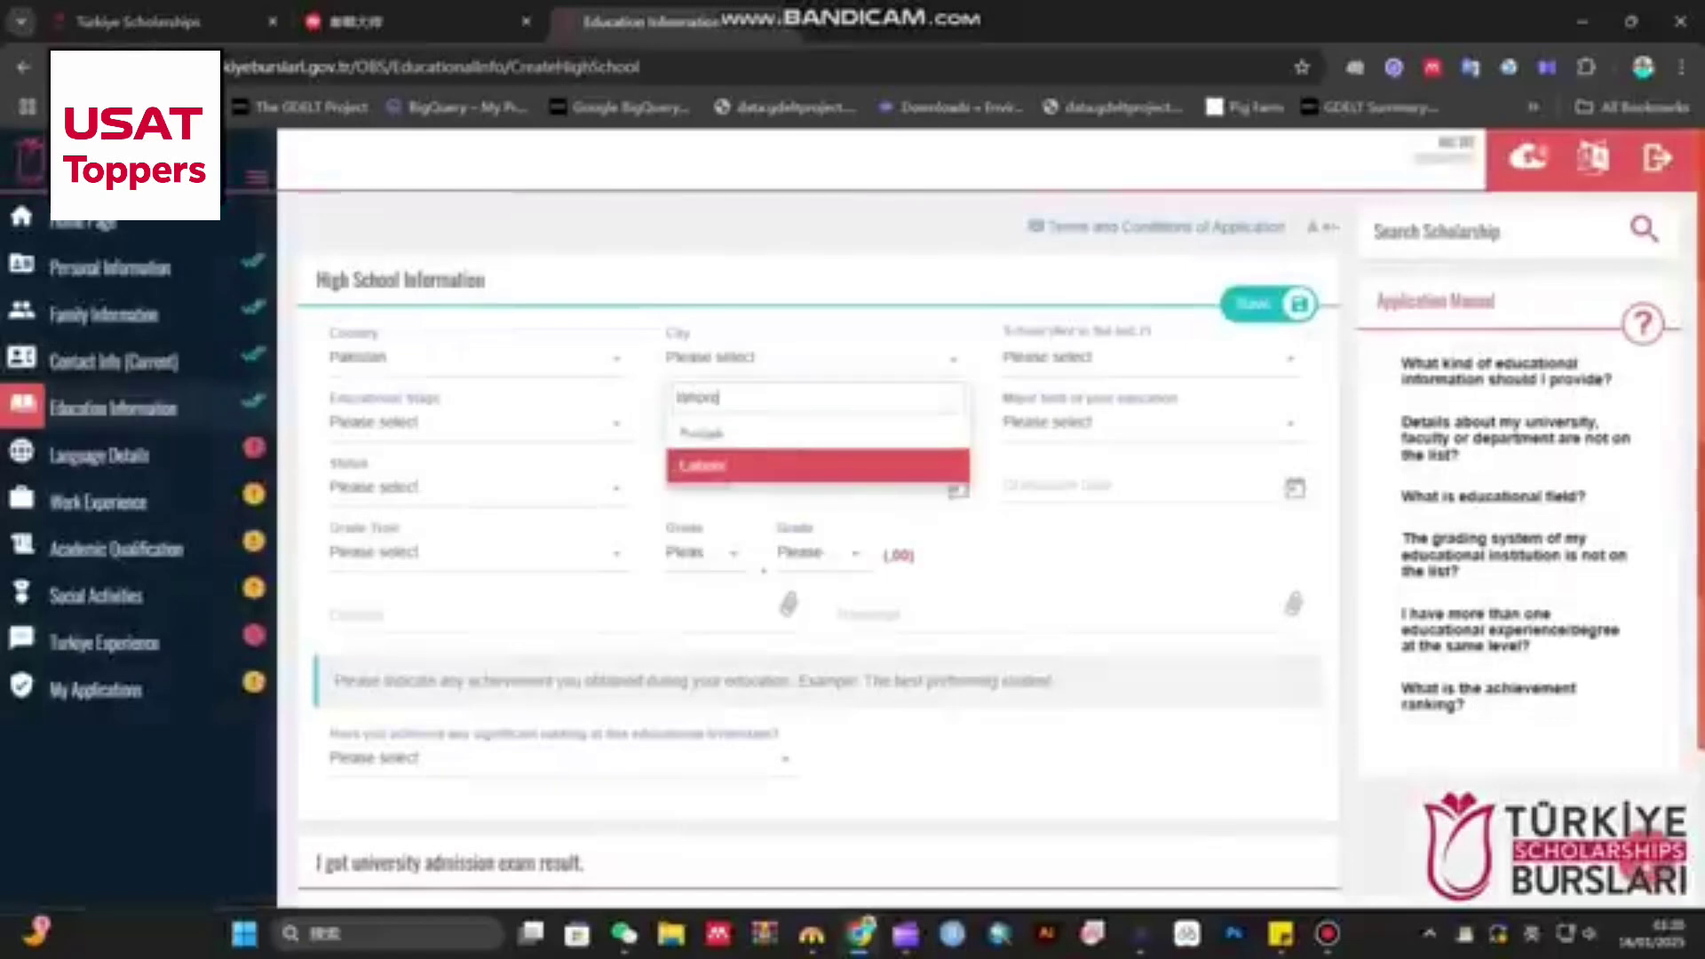
{"action": "key", "text": "Return"}
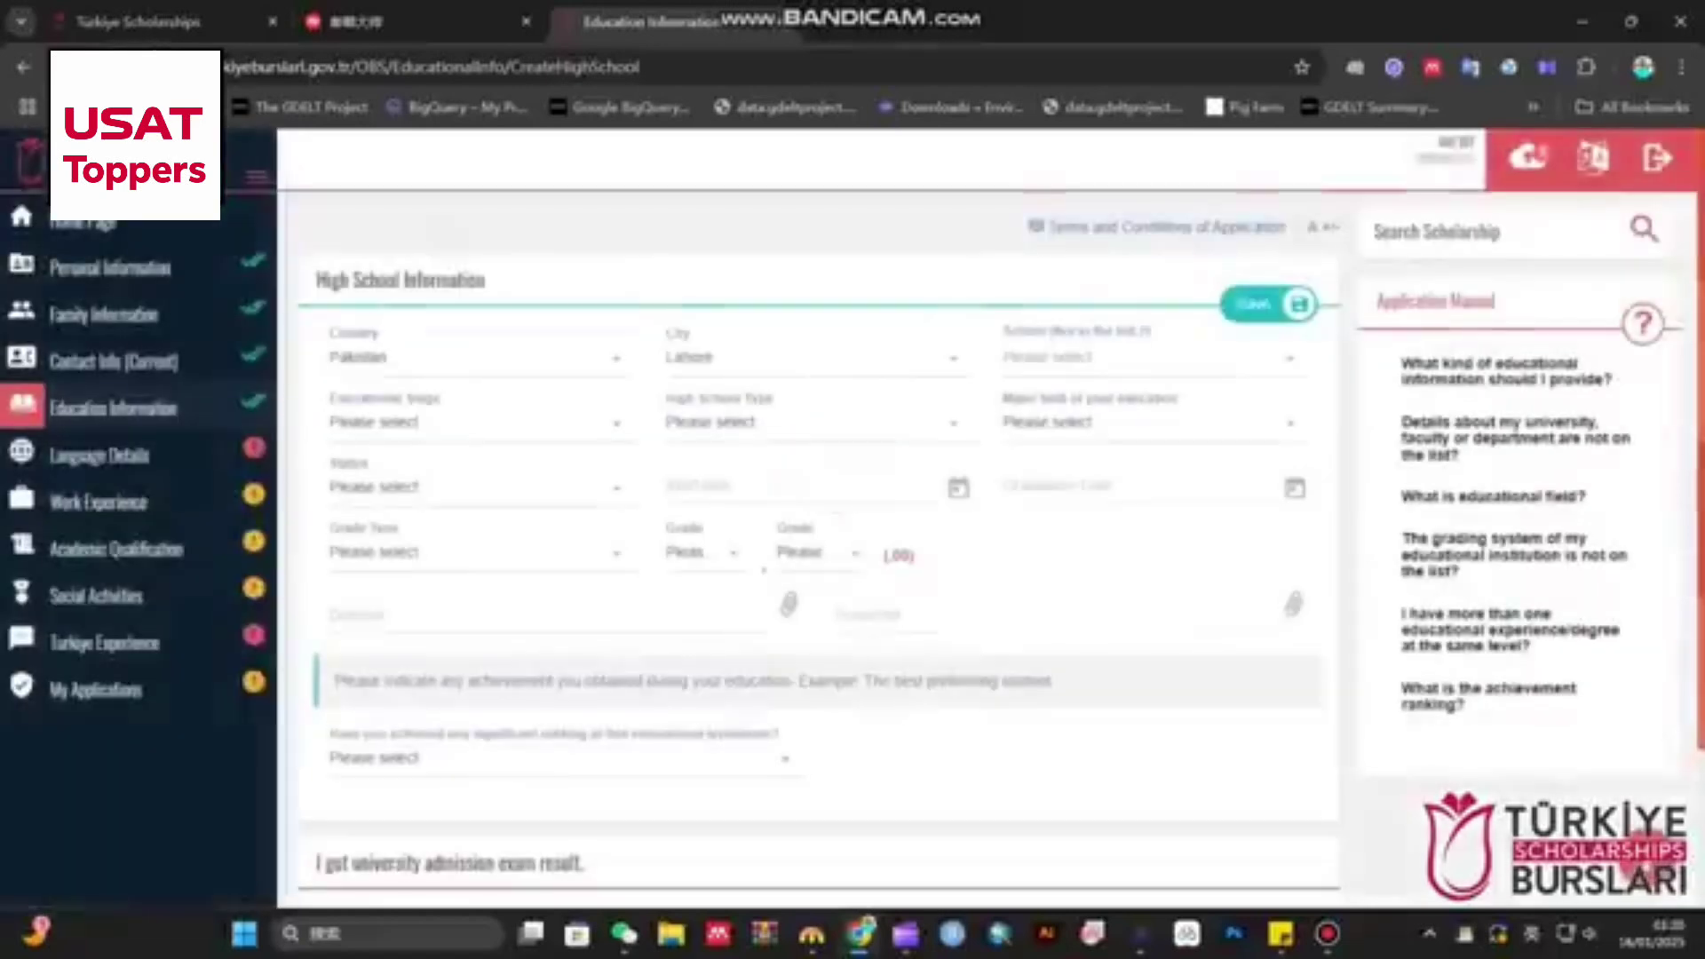
{"action": "left_click", "coordinate": [1147, 358]}
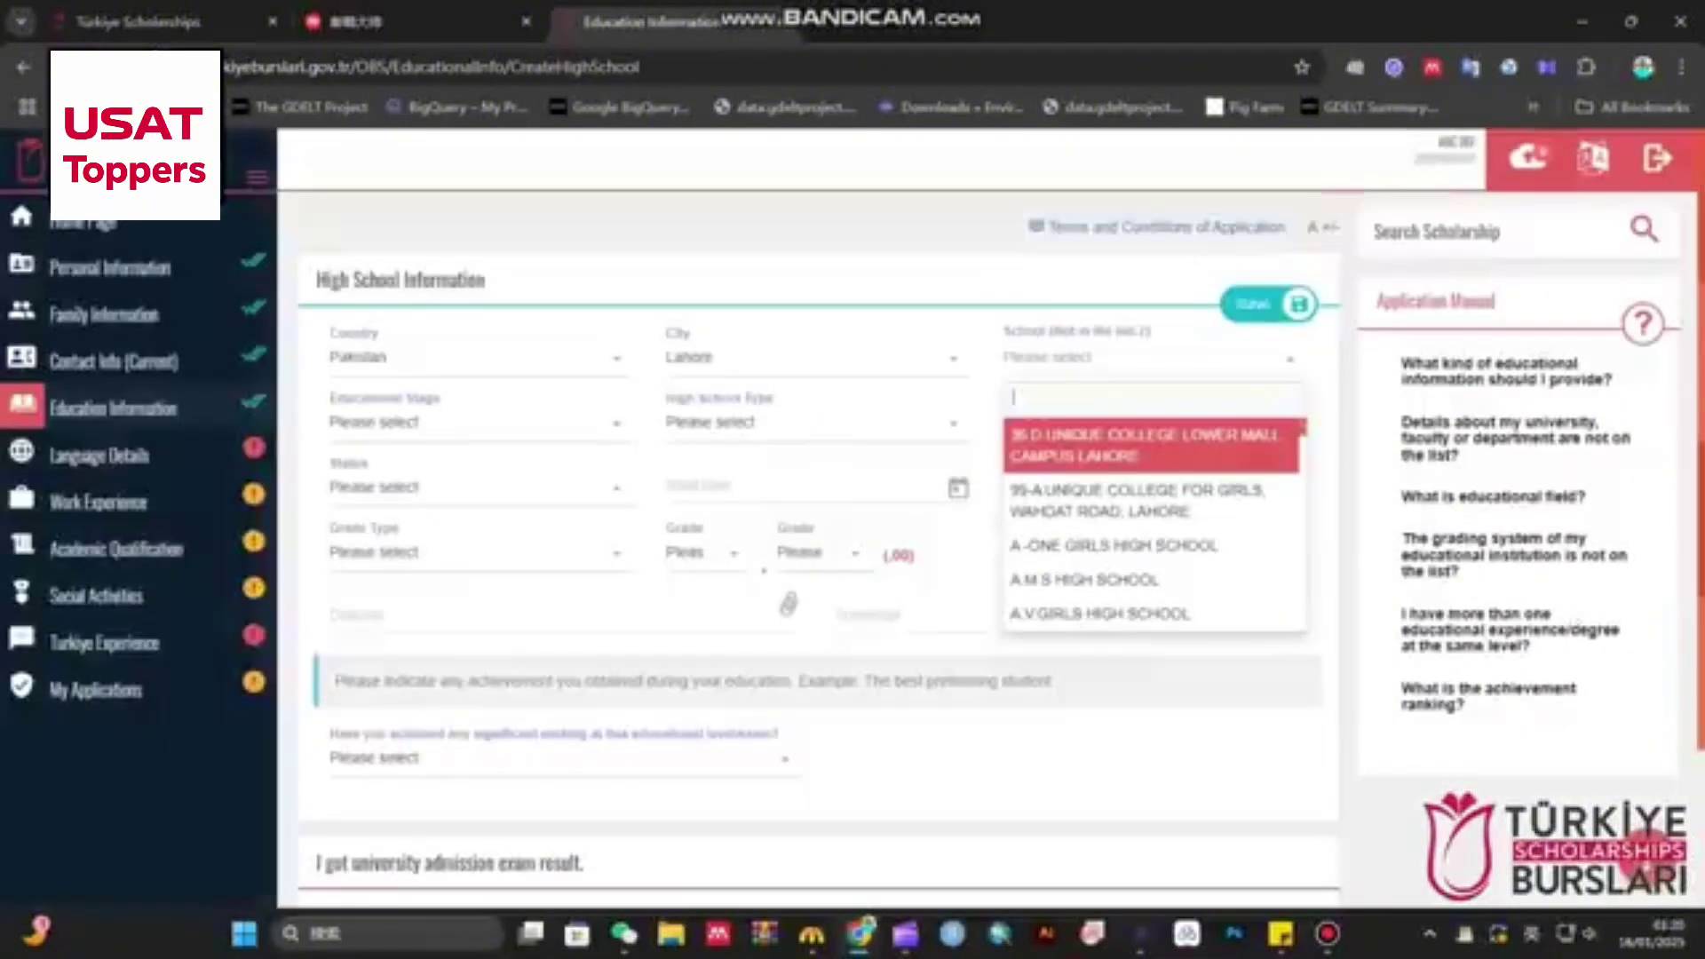
{"action": "key", "text": "Return"}
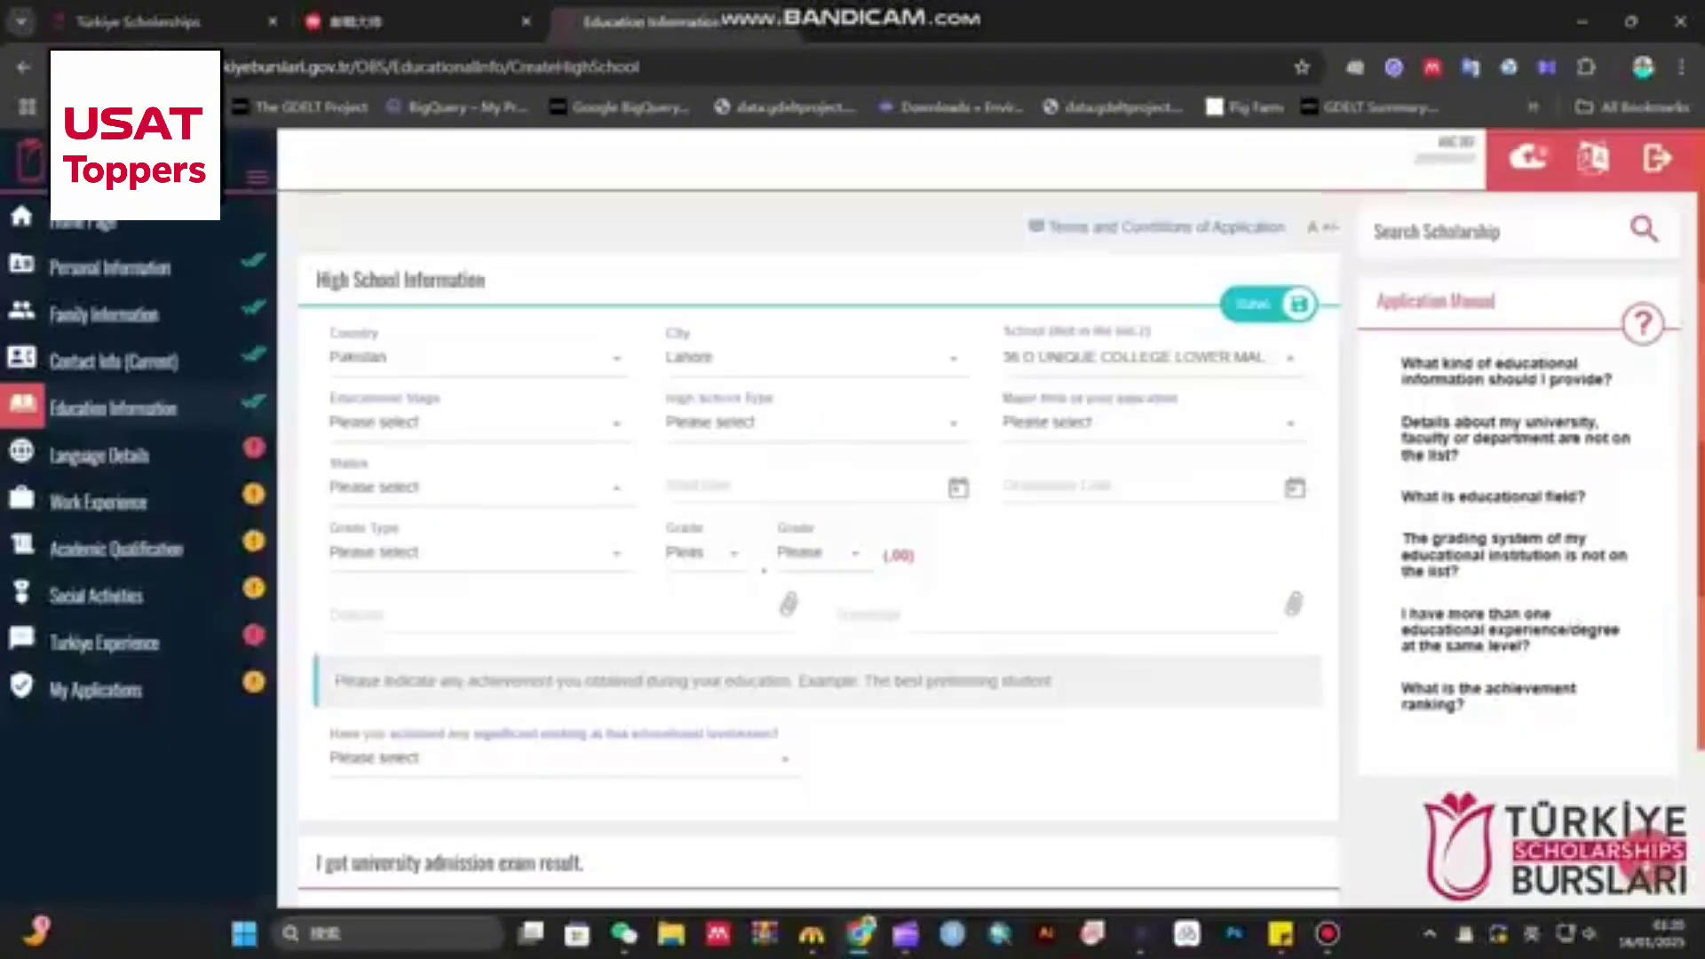
- Set Secondary Education, General High School, Science/Natural Sciences major, and Graduate status
{"action": "left_click", "coordinate": [481, 422]}
{"action": "key", "text": "Return"}
{"action": "left_click", "coordinate": [817, 422]}
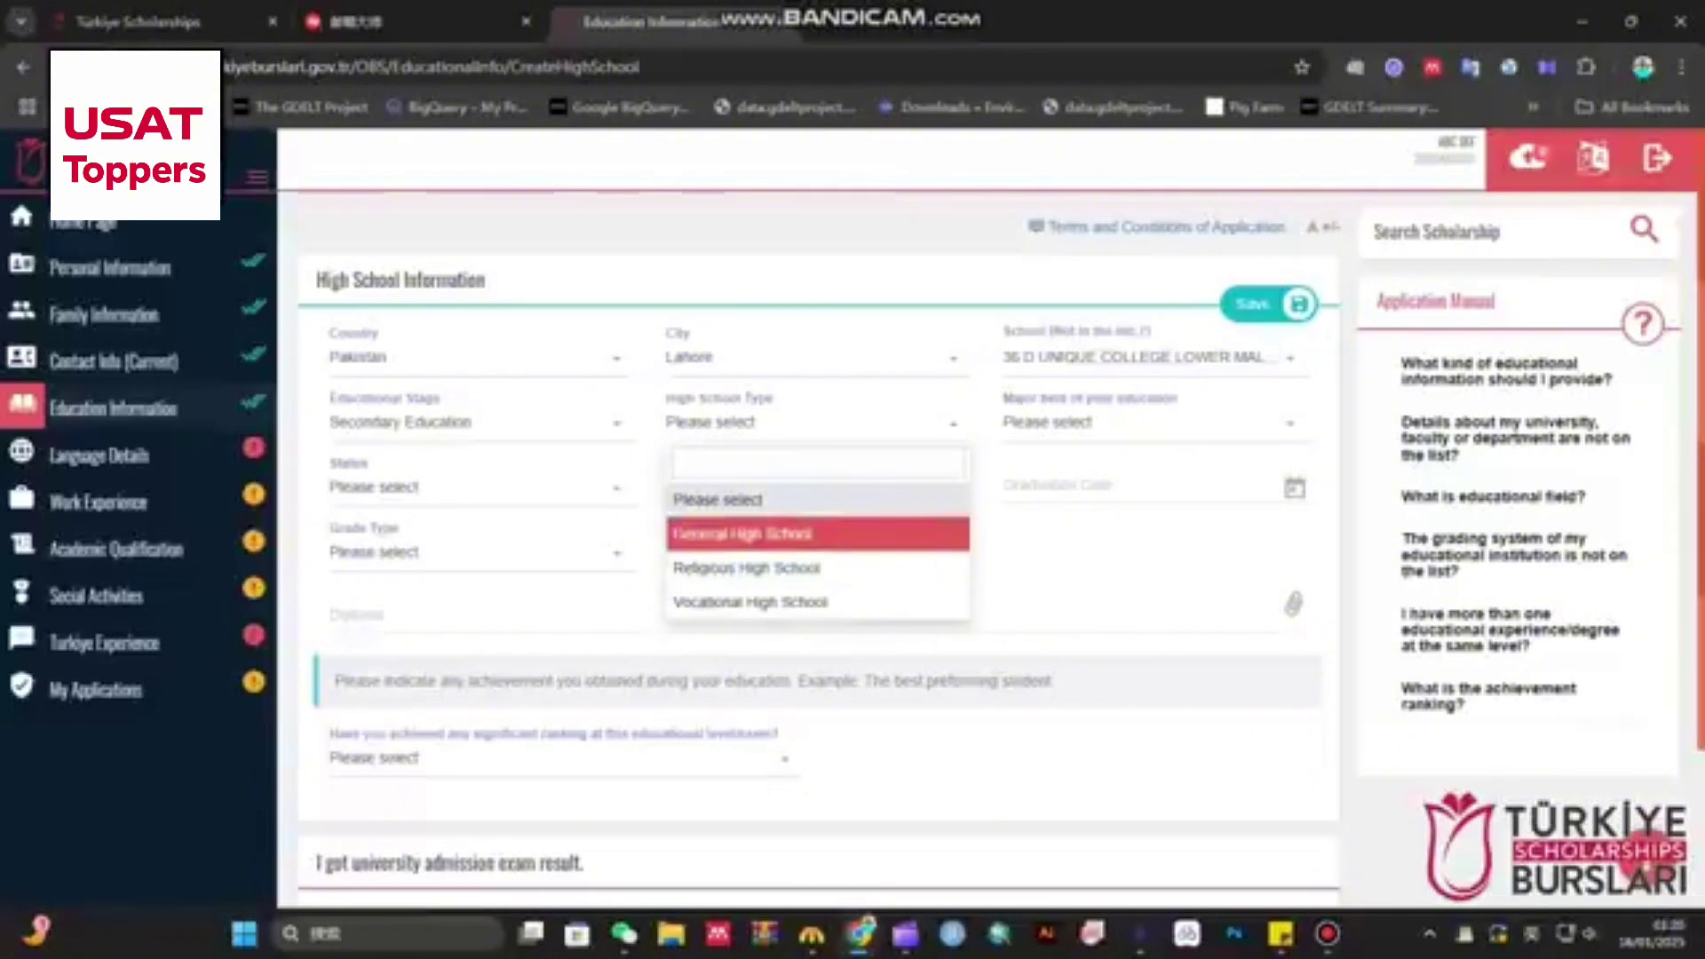
{"action": "left_click", "coordinate": [817, 534]}
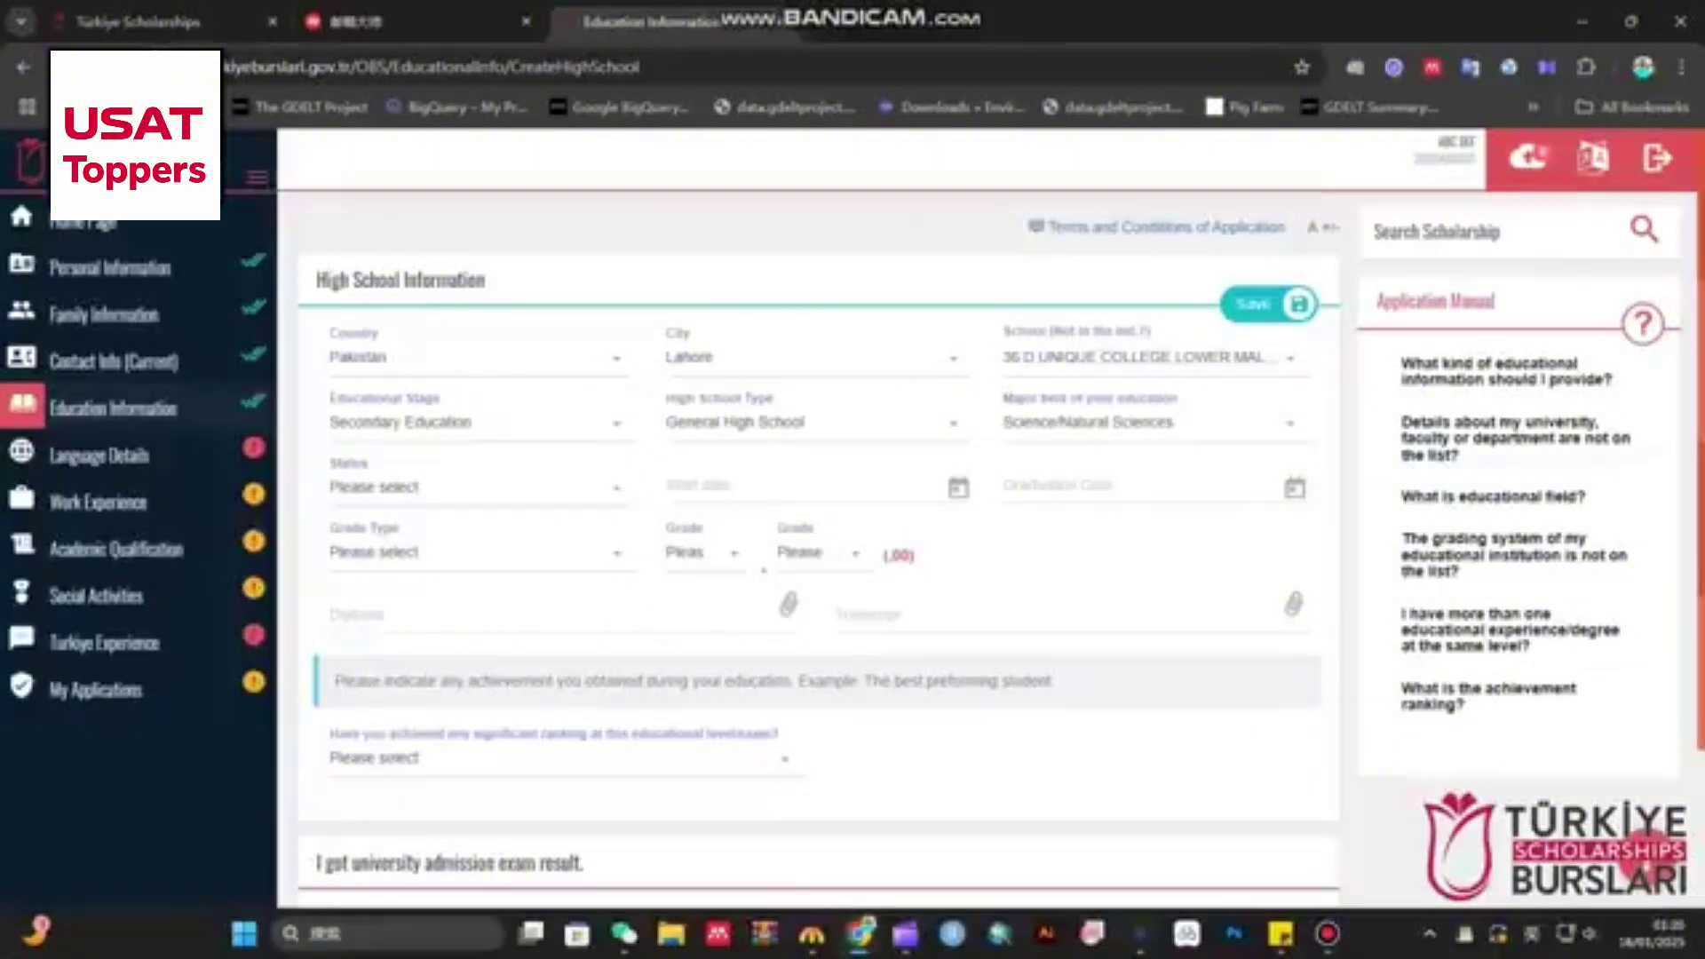
{"action": "left_click", "coordinate": [1145, 423]}
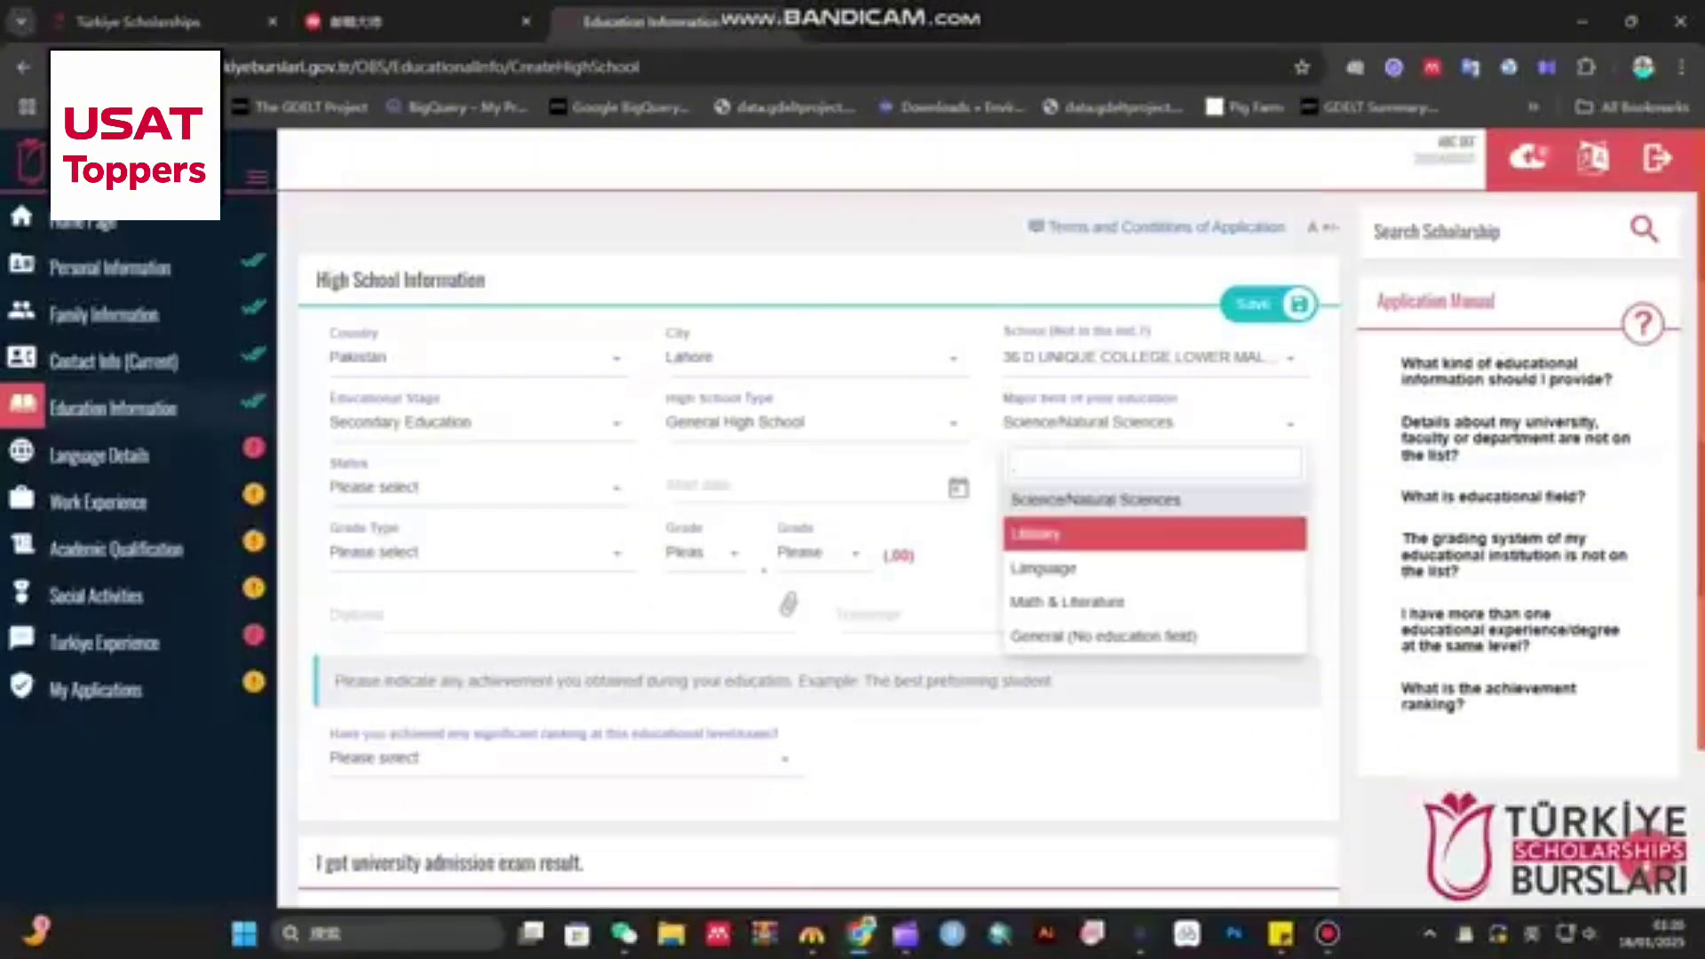
{"action": "key", "text": "Escape"}
{"action": "left_click", "coordinate": [479, 488]}
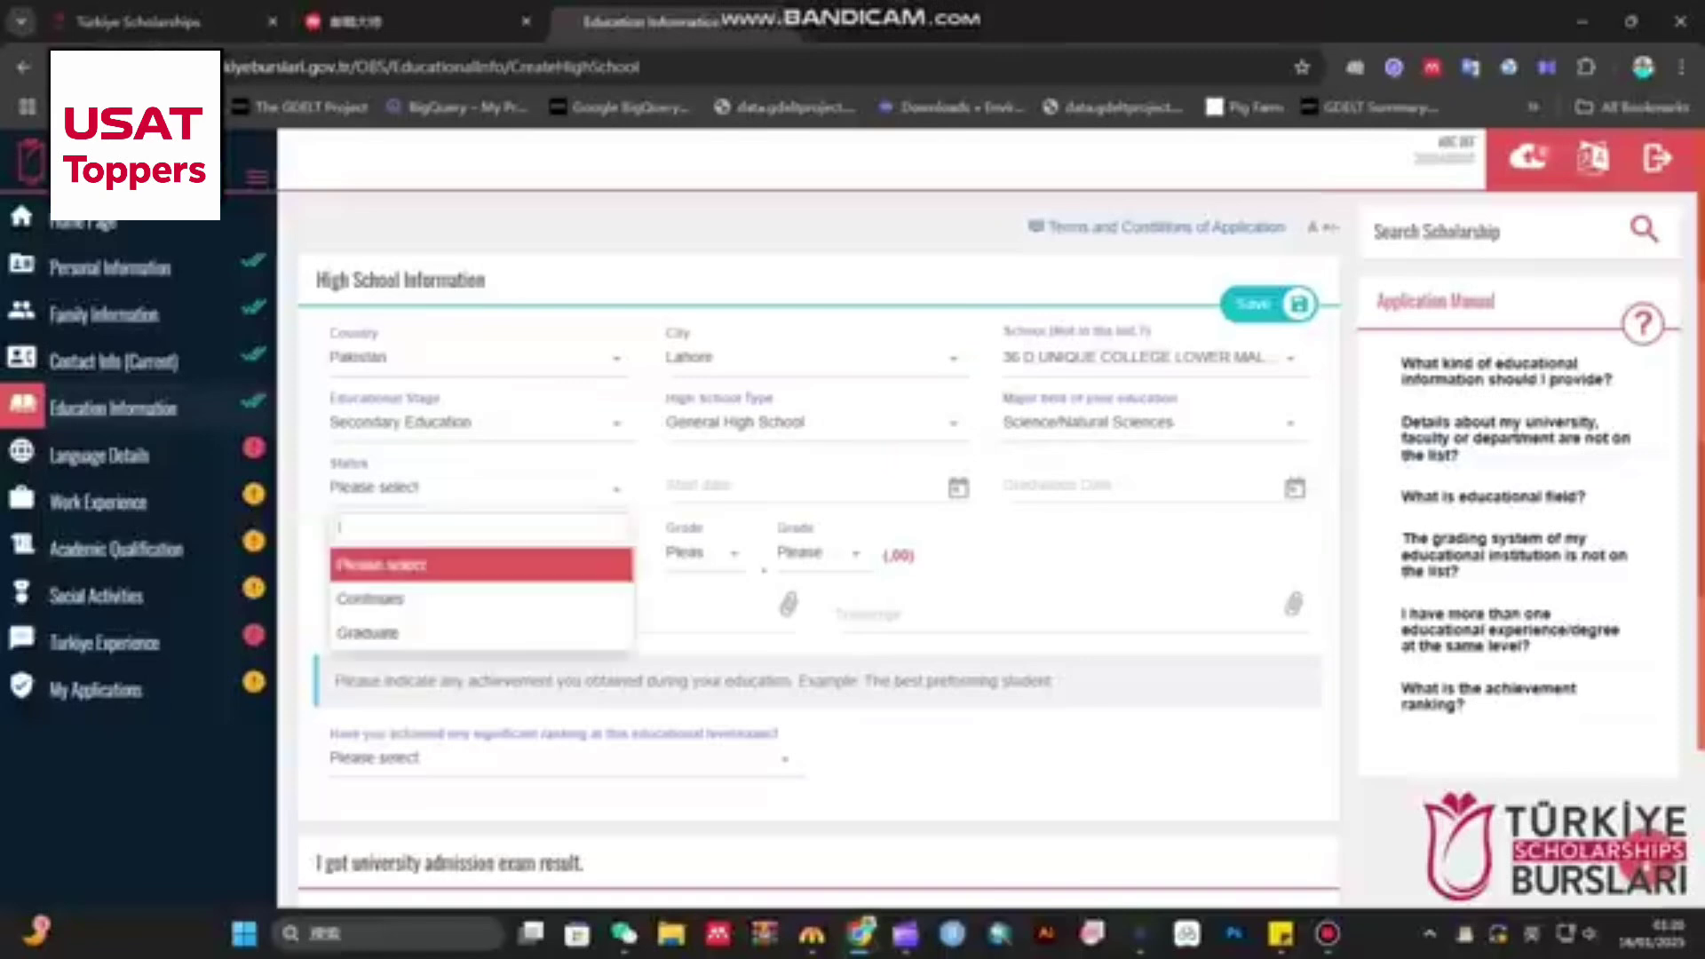
{"action": "key", "text": "Down"}
{"action": "key", "text": "Down"}
{"action": "key", "text": "Return"}
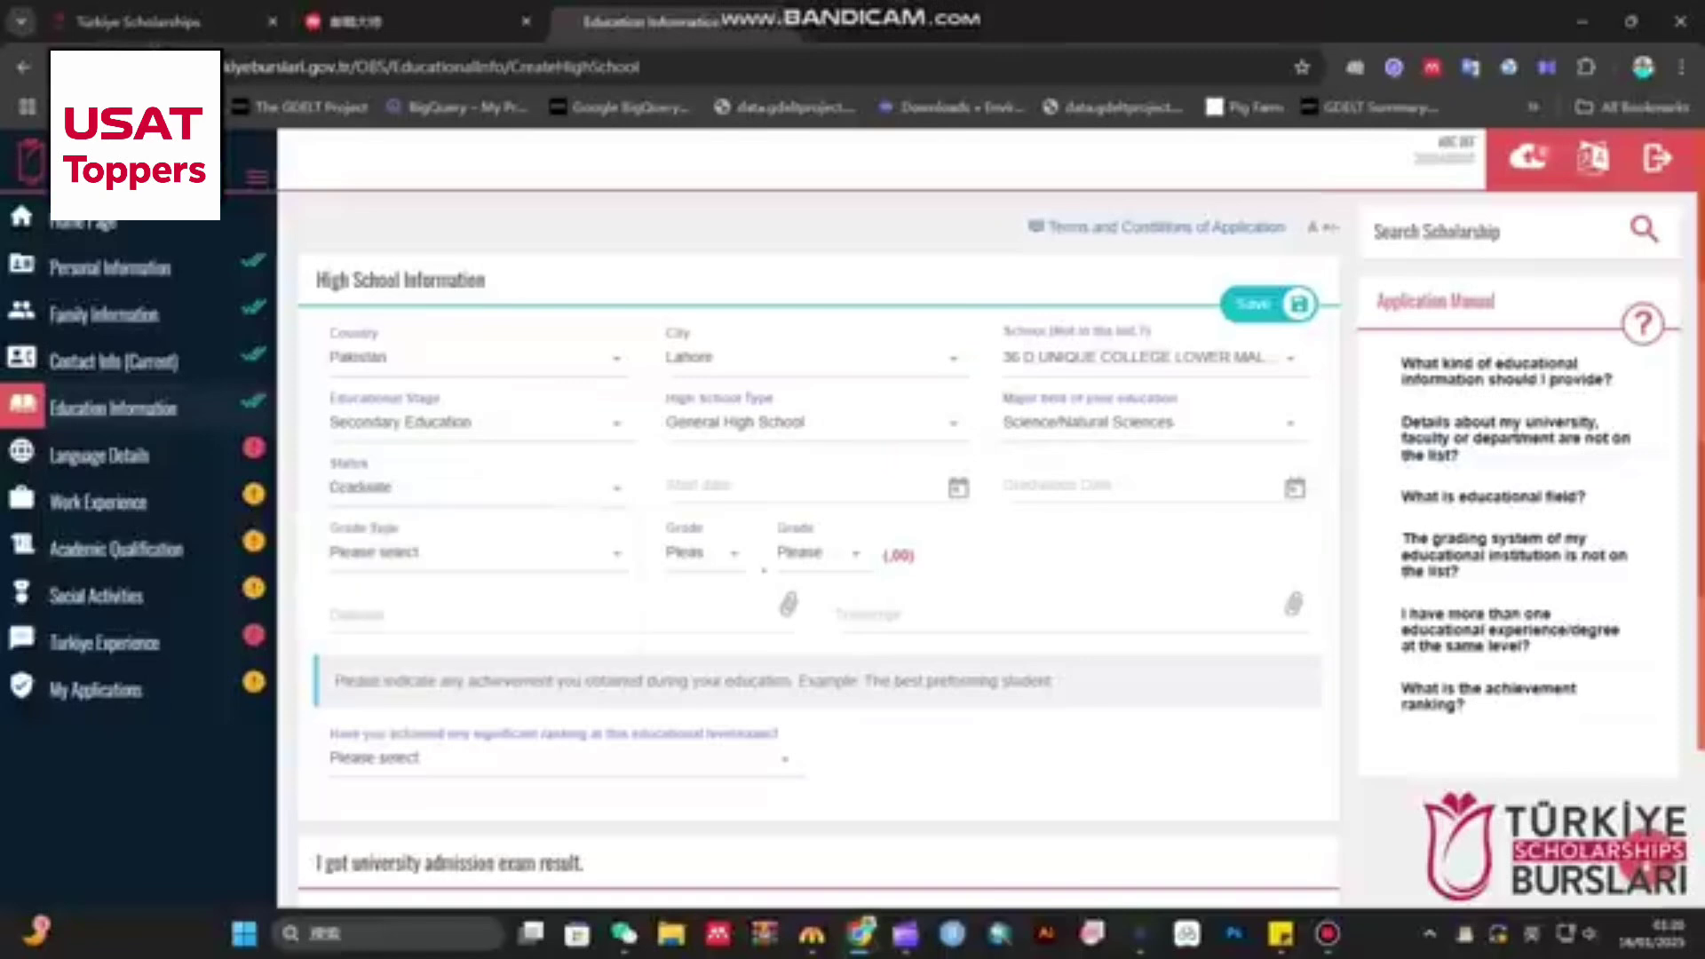
- Set start date to 1 November 2018 and graduation date to 09/06/2020
{"action": "left_click", "coordinate": [799, 487]}
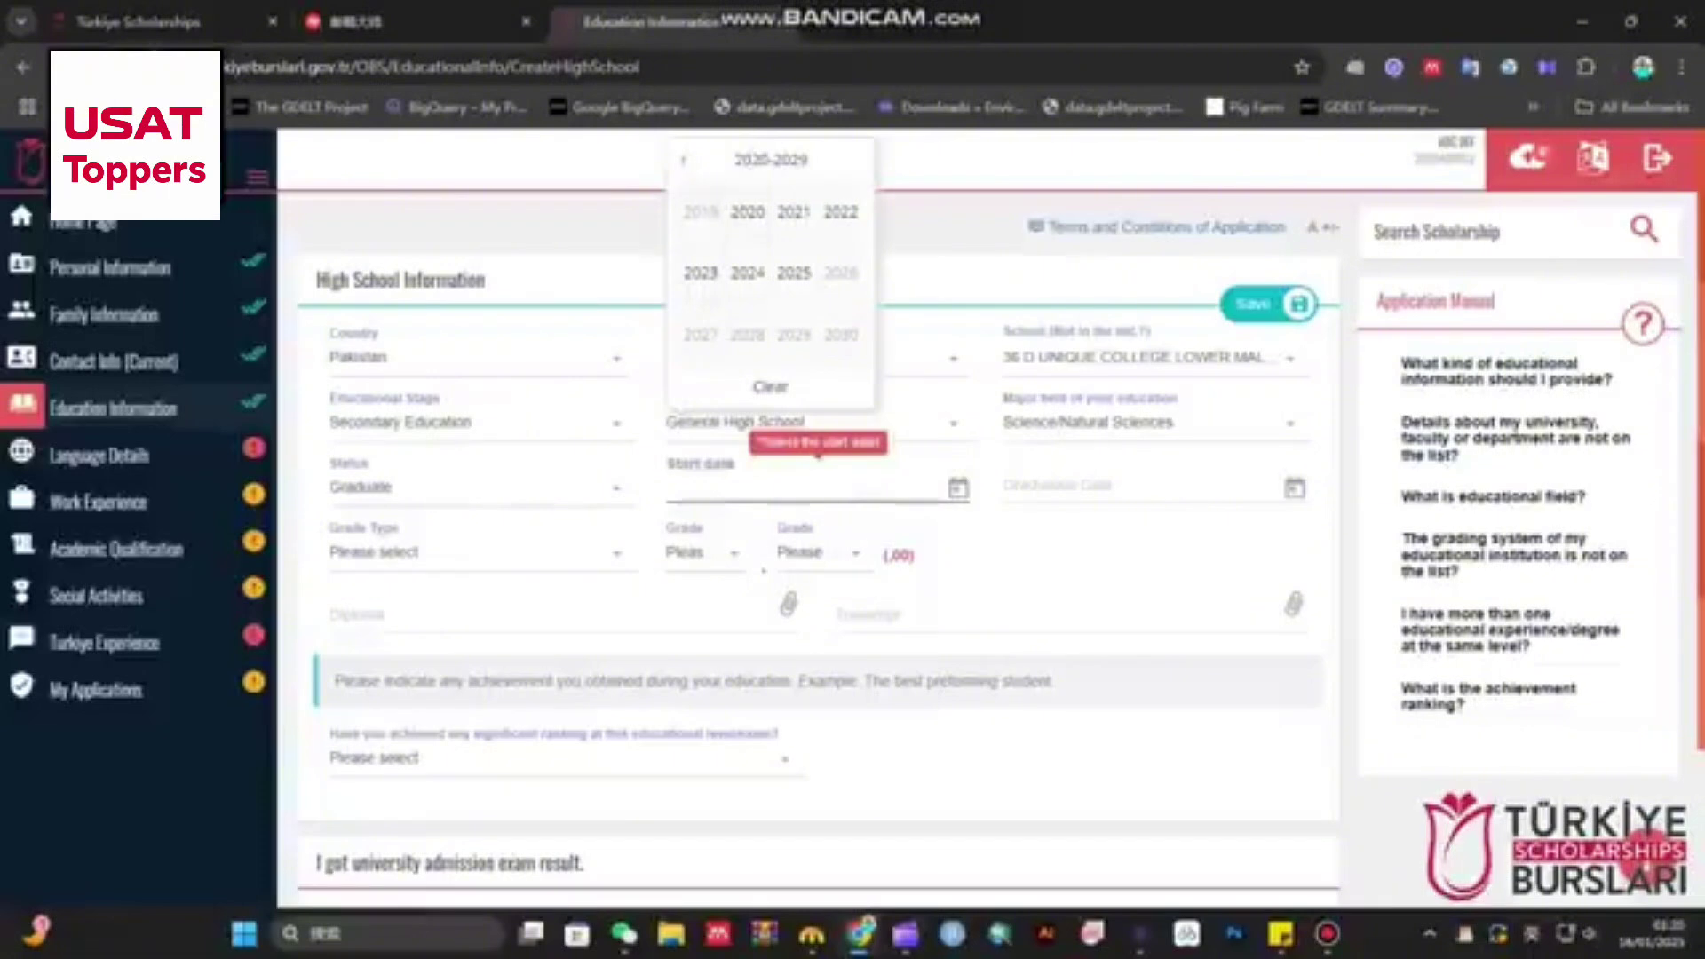
{"action": "left_click", "coordinate": [683, 160]}
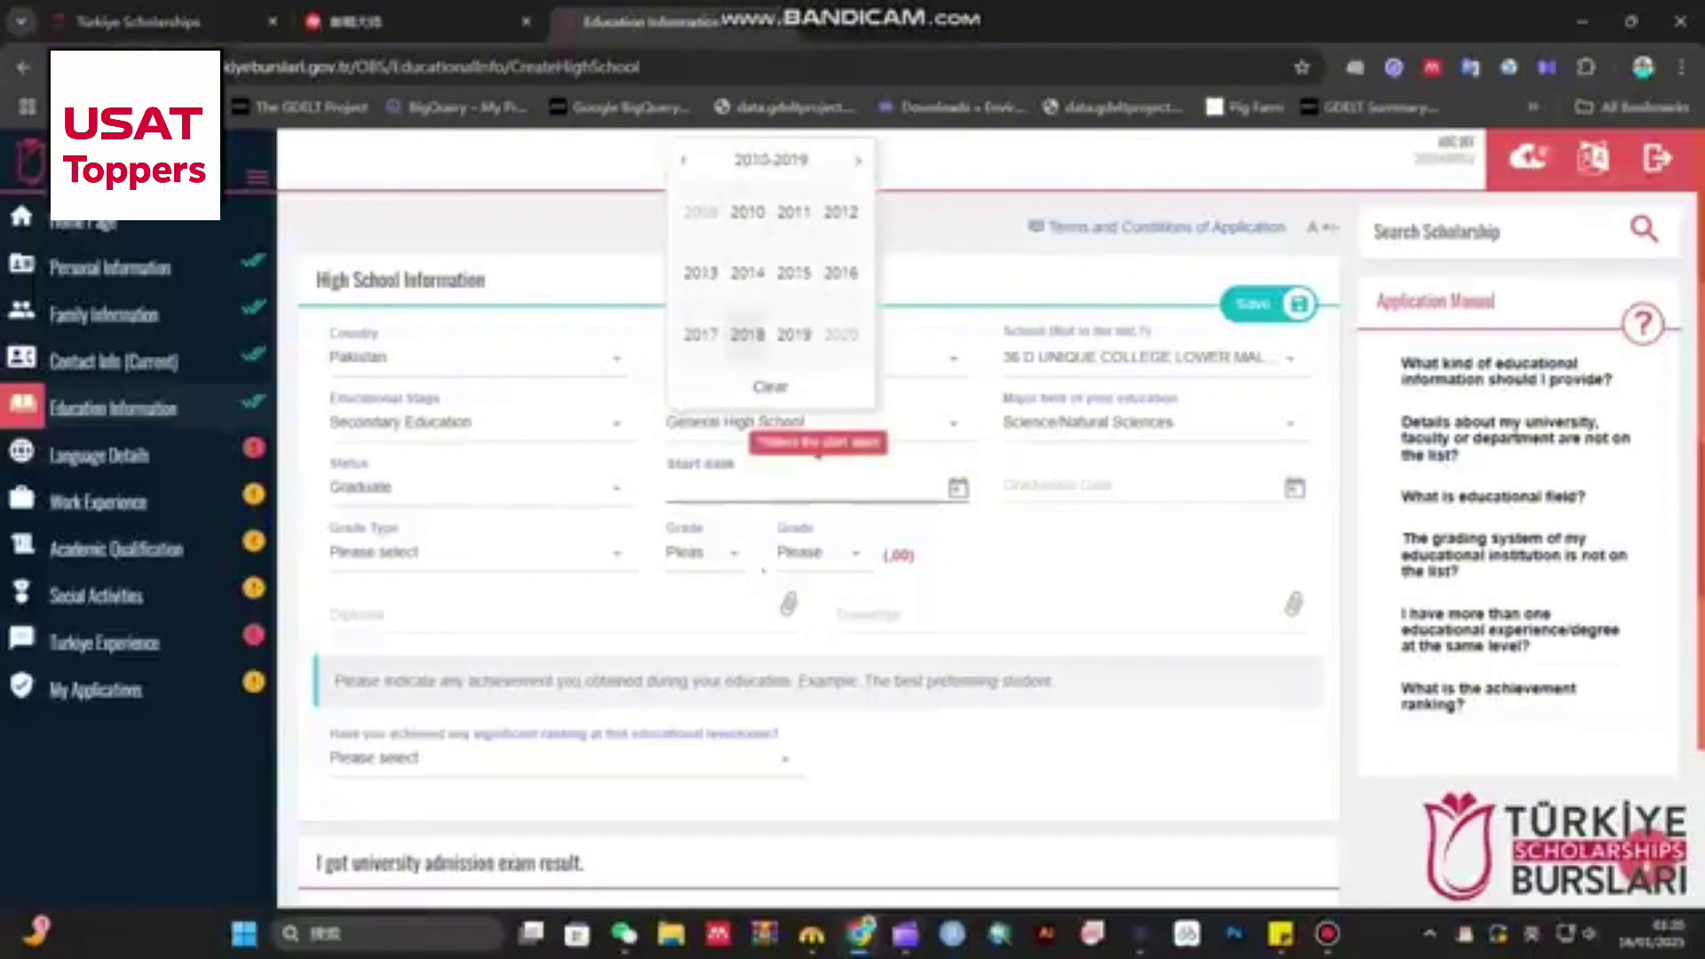
{"action": "left_click", "coordinate": [748, 333]}
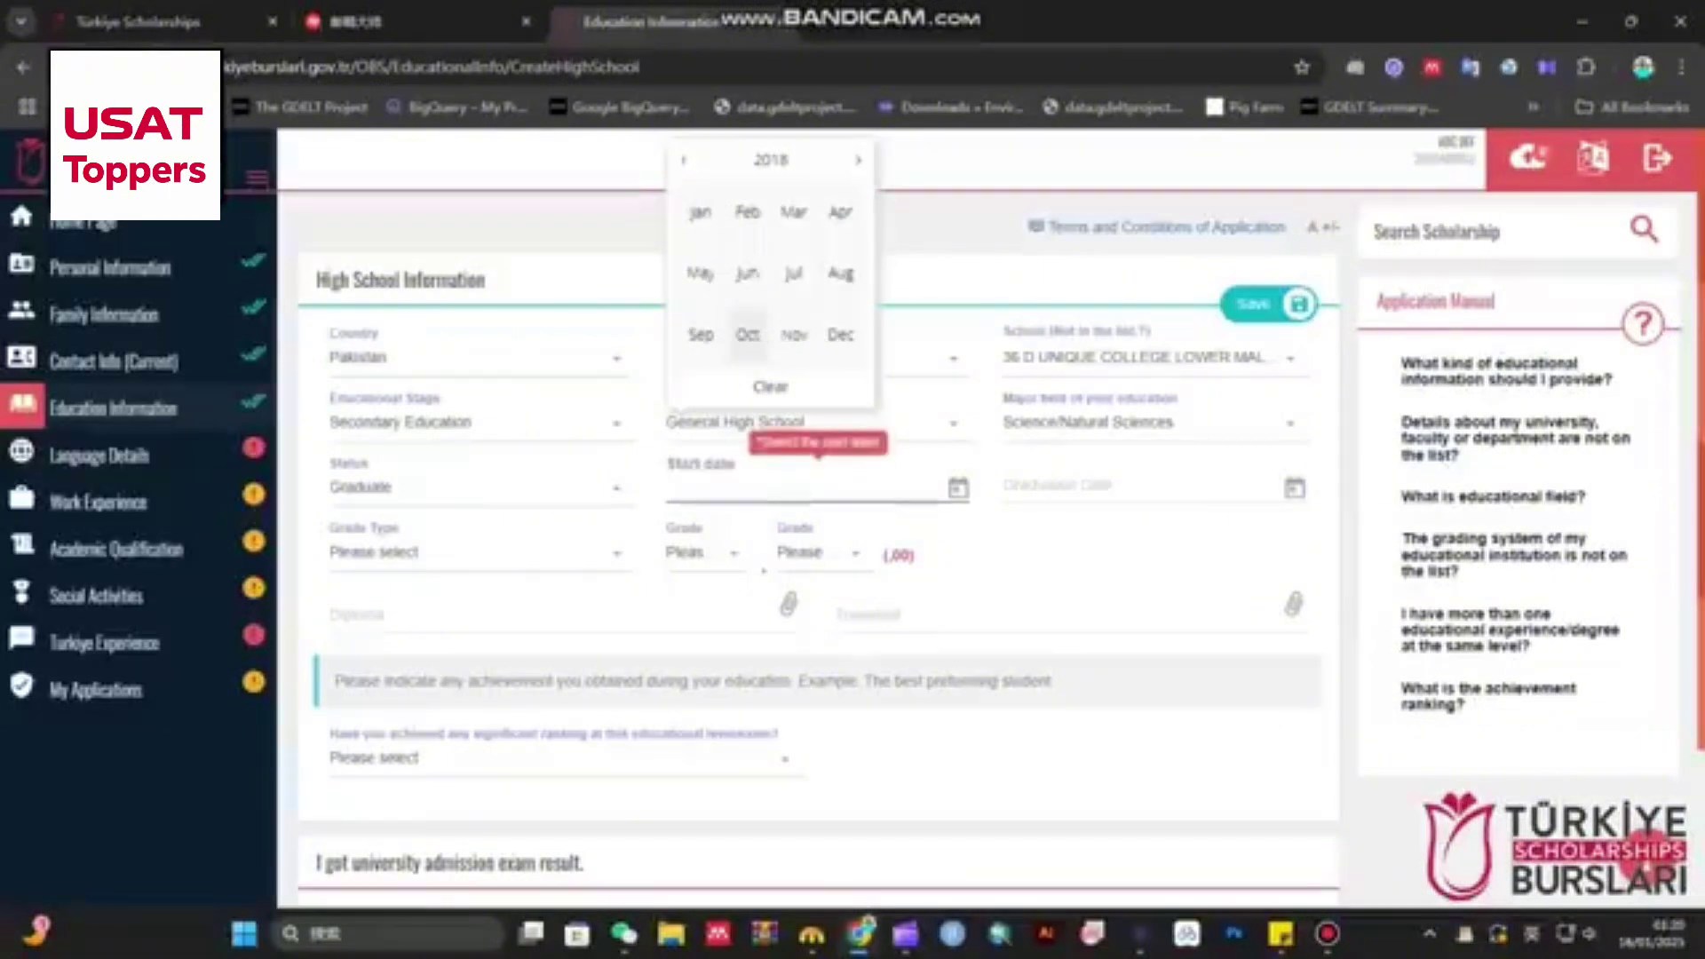
{"action": "left_click", "coordinate": [794, 334]}
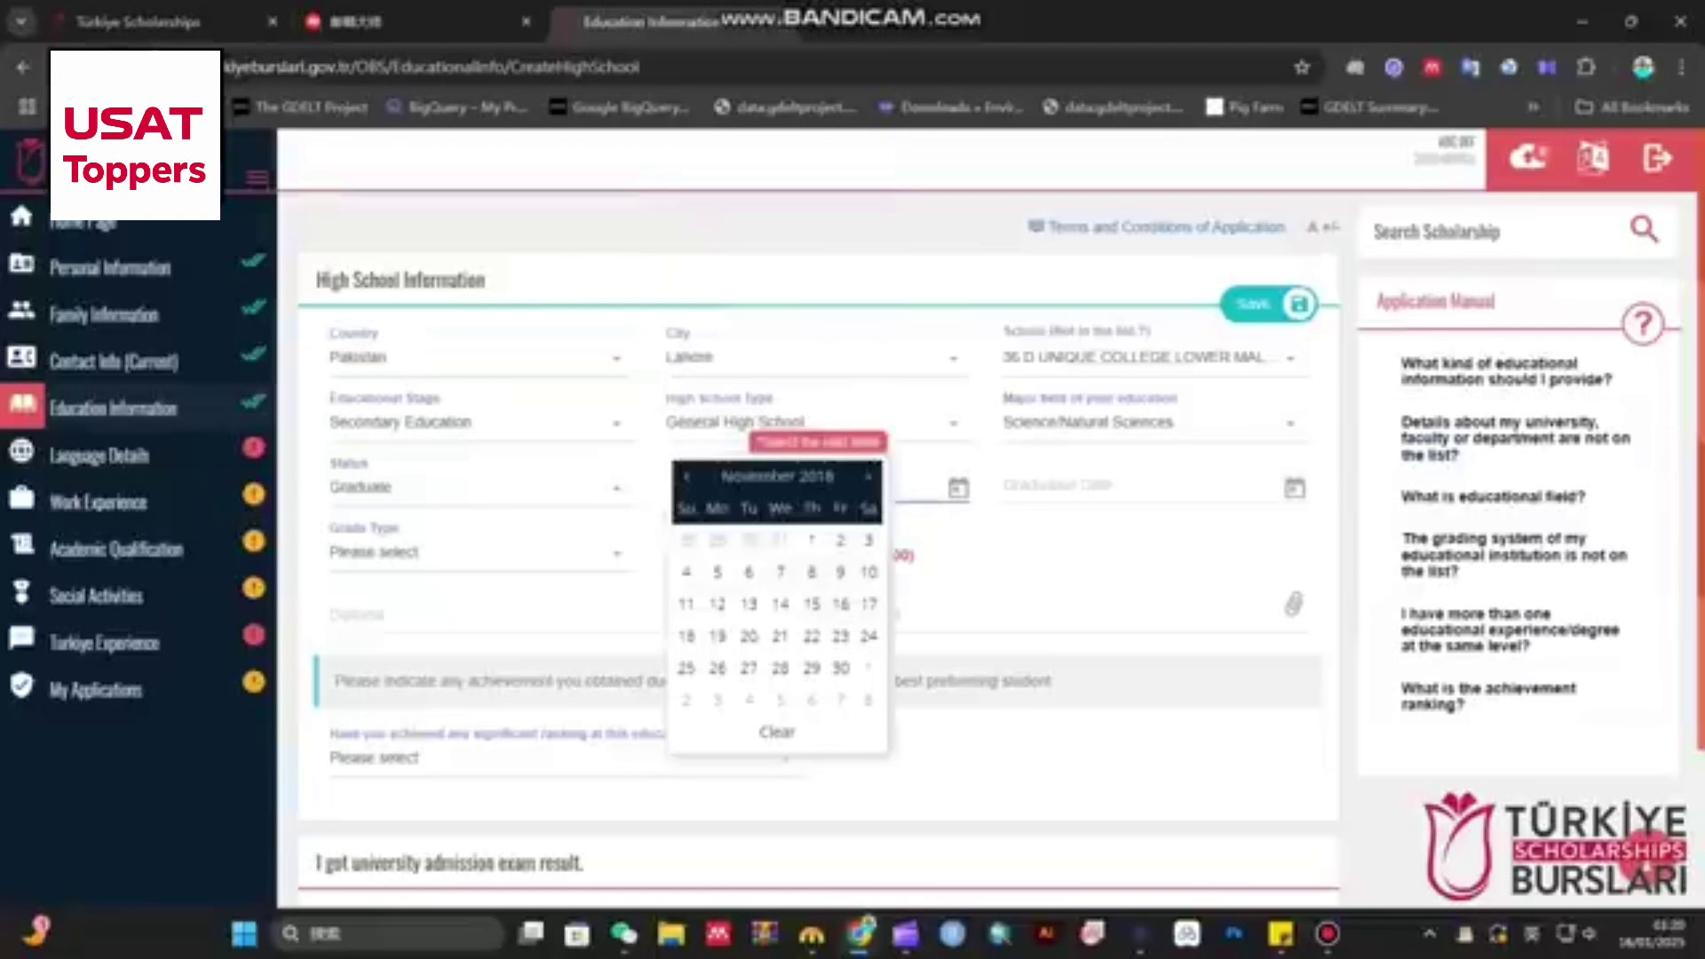
{"action": "left_click", "coordinate": [811, 540]}
{"action": "left_click", "coordinate": [1119, 487]}
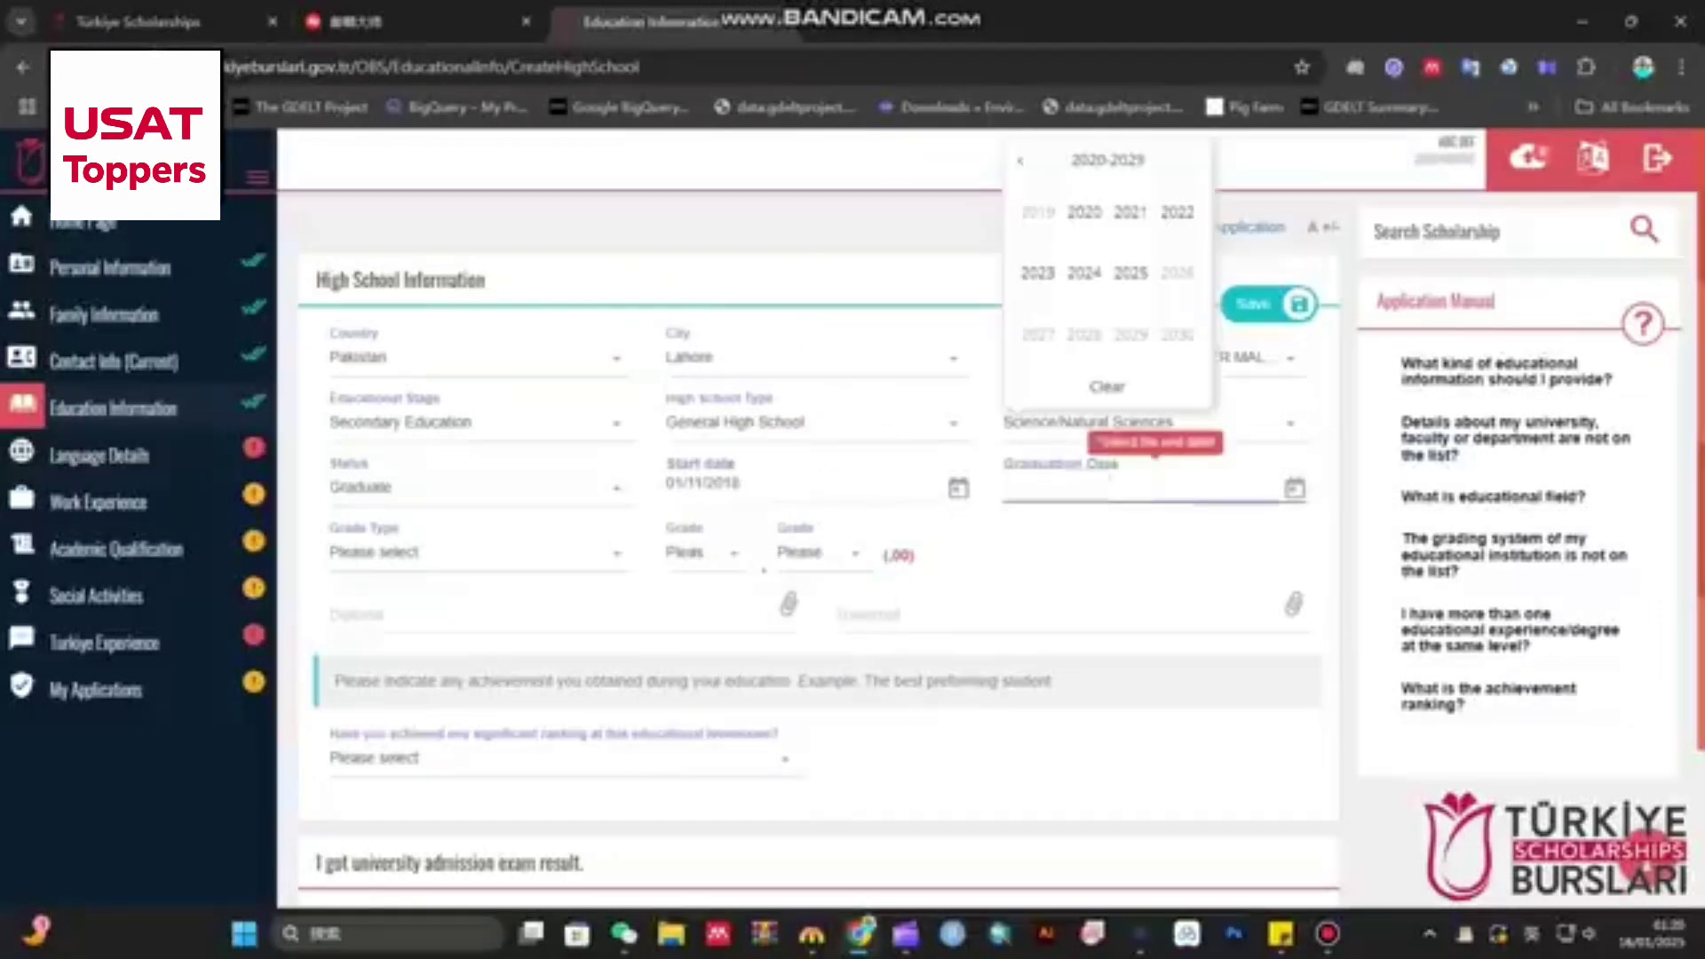
{"action": "left_click", "coordinate": [1085, 212]}
{"action": "left_click", "coordinate": [1084, 272]}
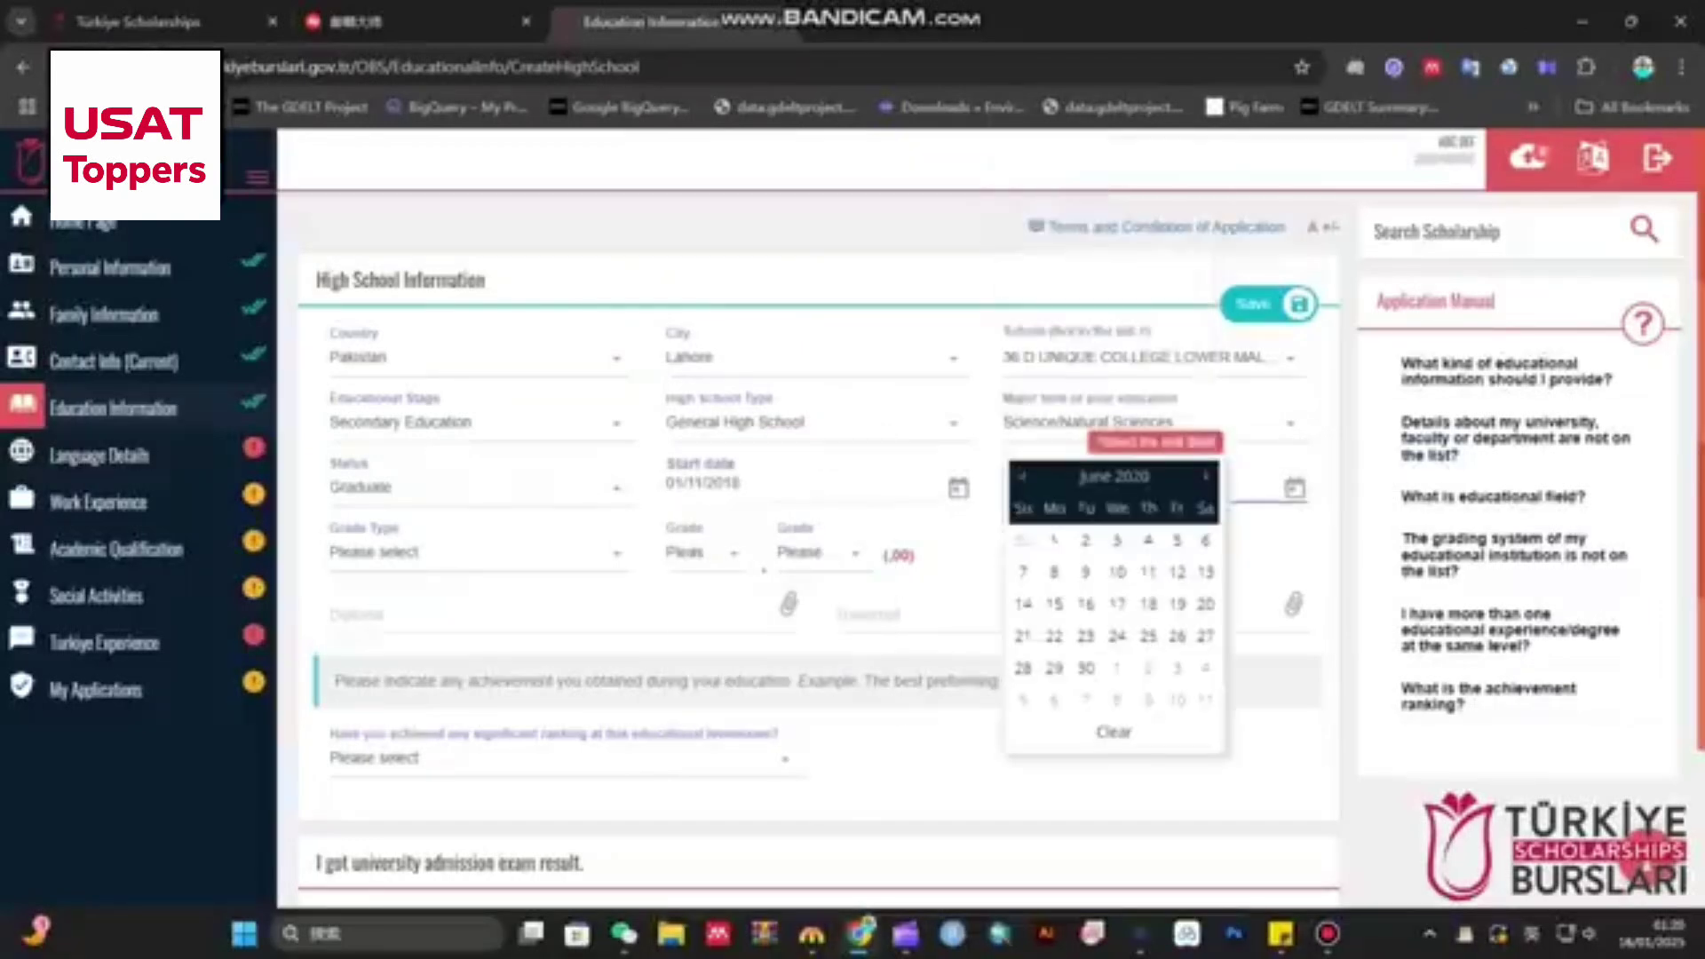
{"action": "left_click", "coordinate": [1085, 572]}
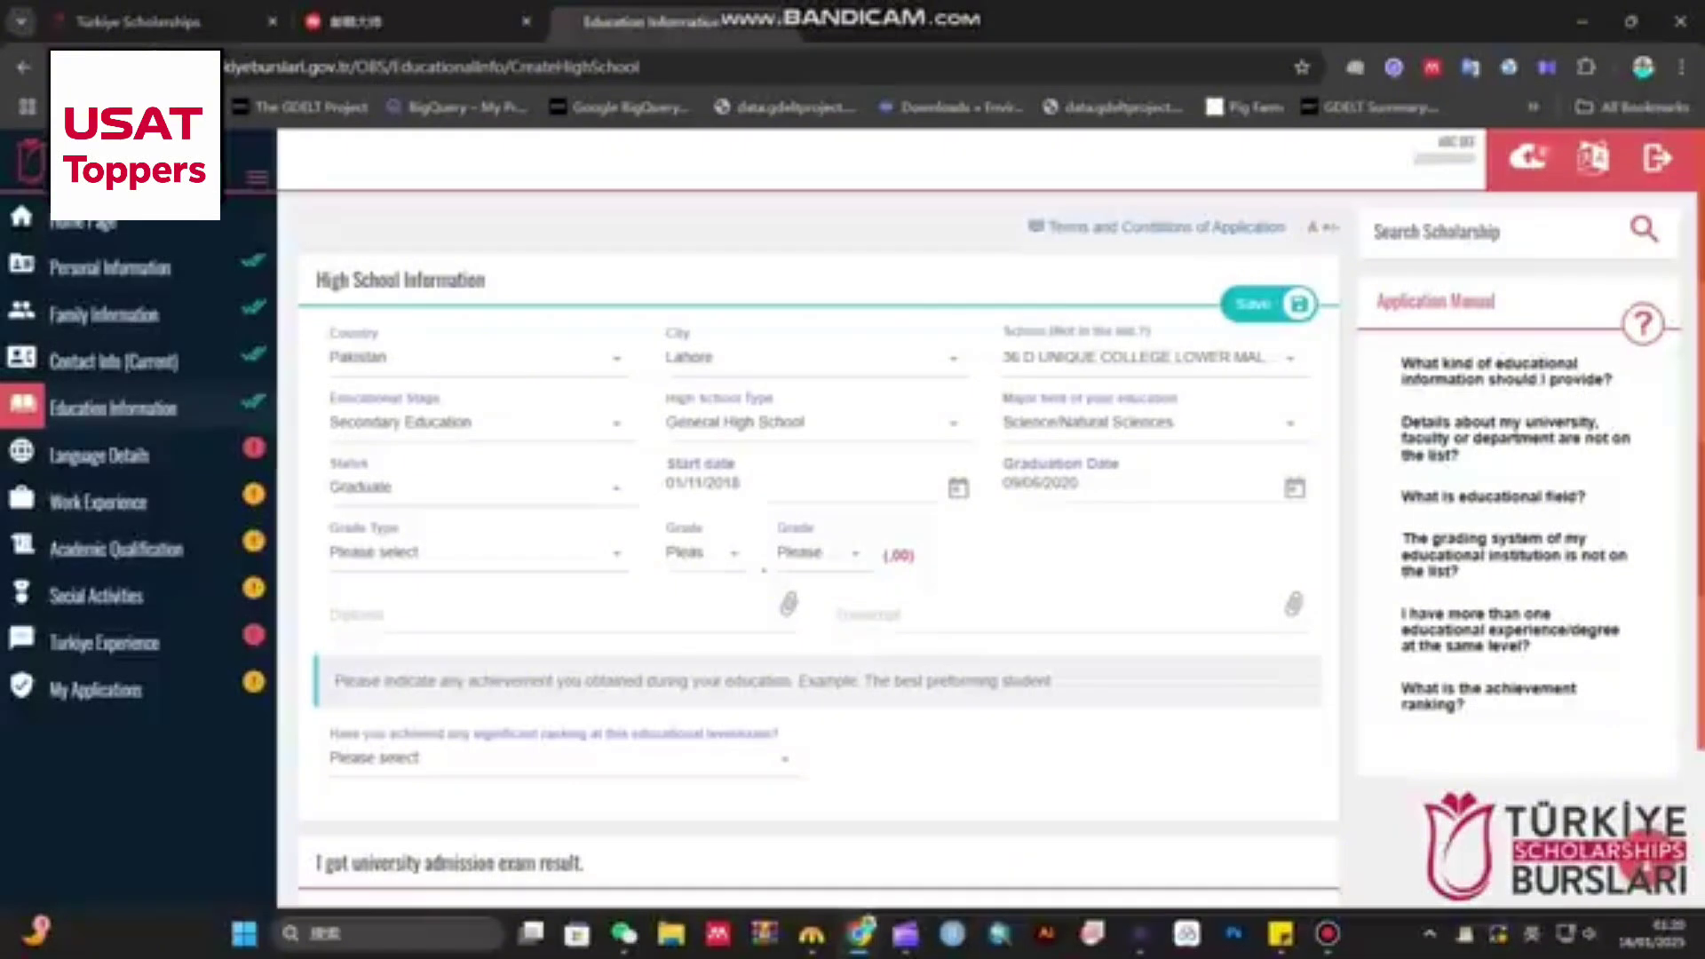
- Set the grade to 89.79 on the 100-point grade type
{"action": "left_click", "coordinate": [611, 553]}
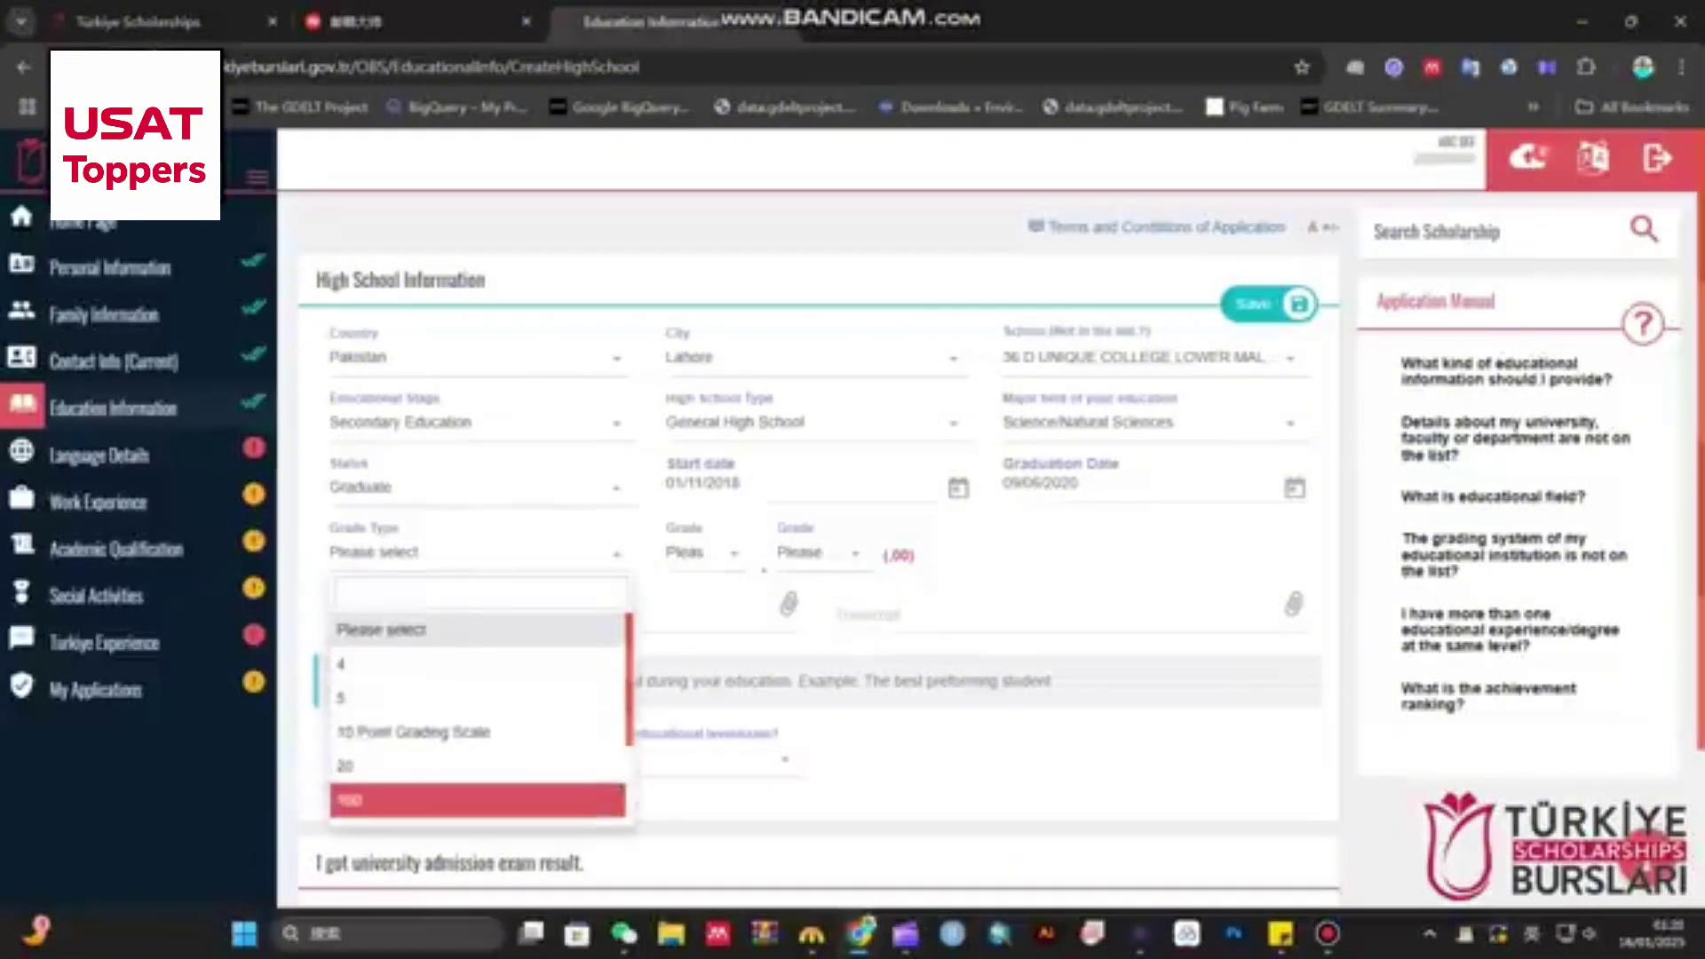
{"action": "left_click", "coordinate": [477, 800]}
{"action": "left_click", "coordinate": [706, 552]}
{"action": "scroll", "coordinate": [713, 710], "scroll_direction": "down", "scroll_amount": 3}
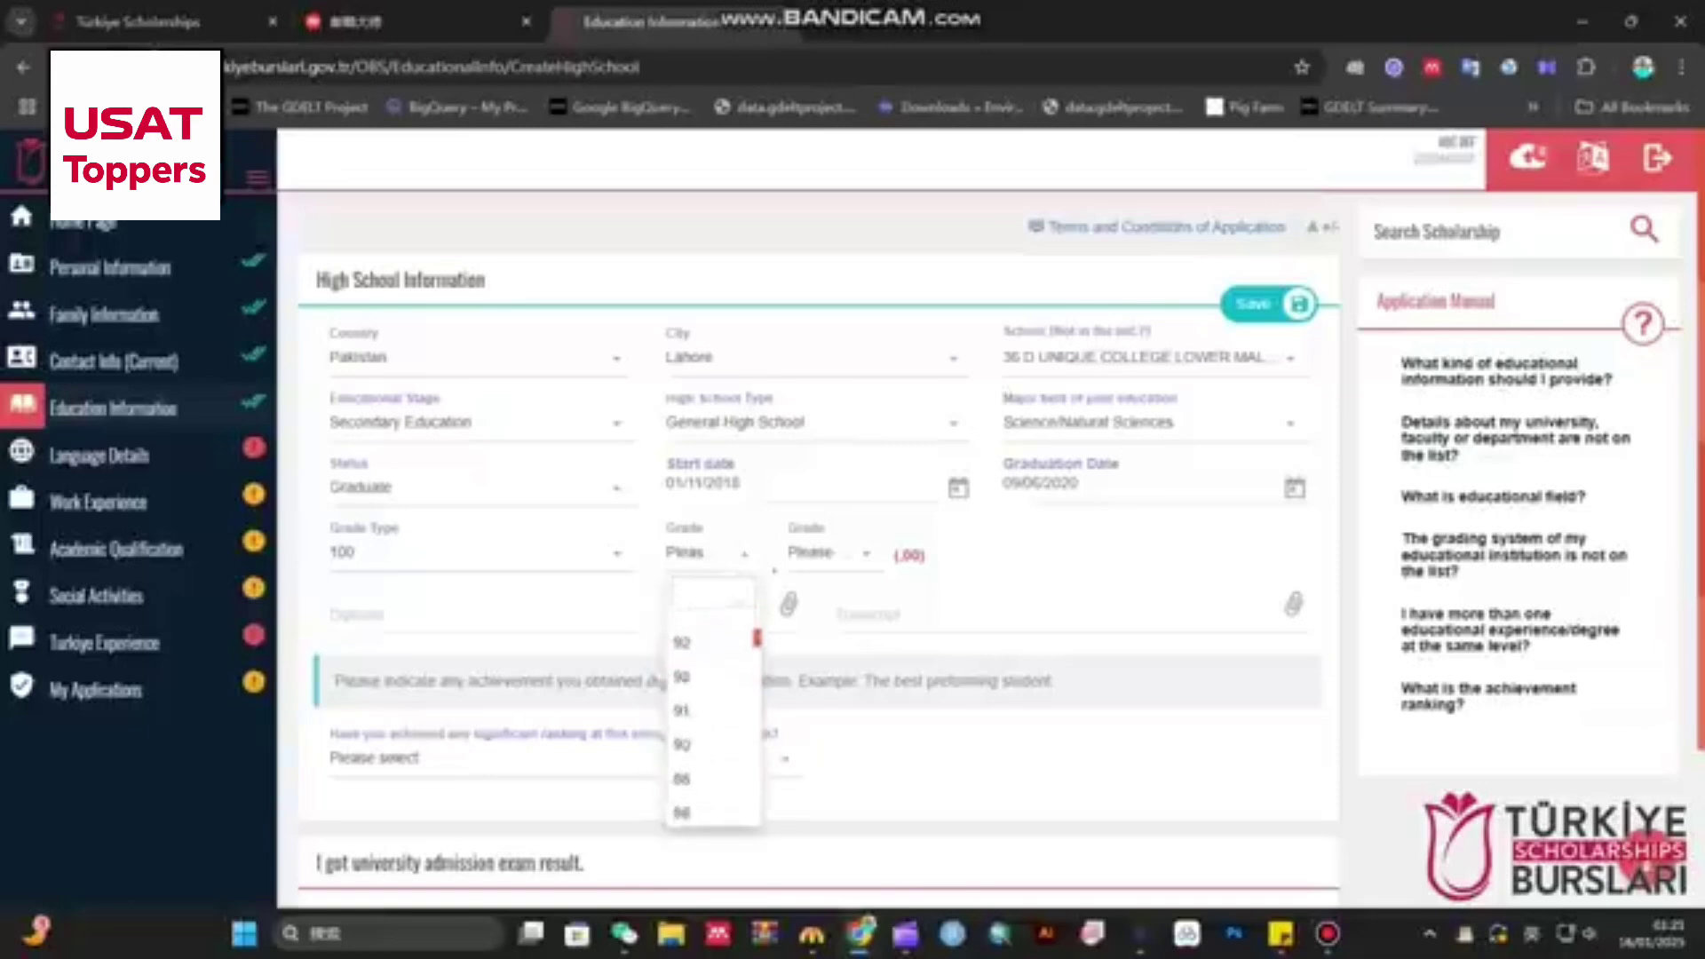
{"action": "left_click", "coordinate": [701, 744]}
{"action": "left_click", "coordinate": [826, 553]}
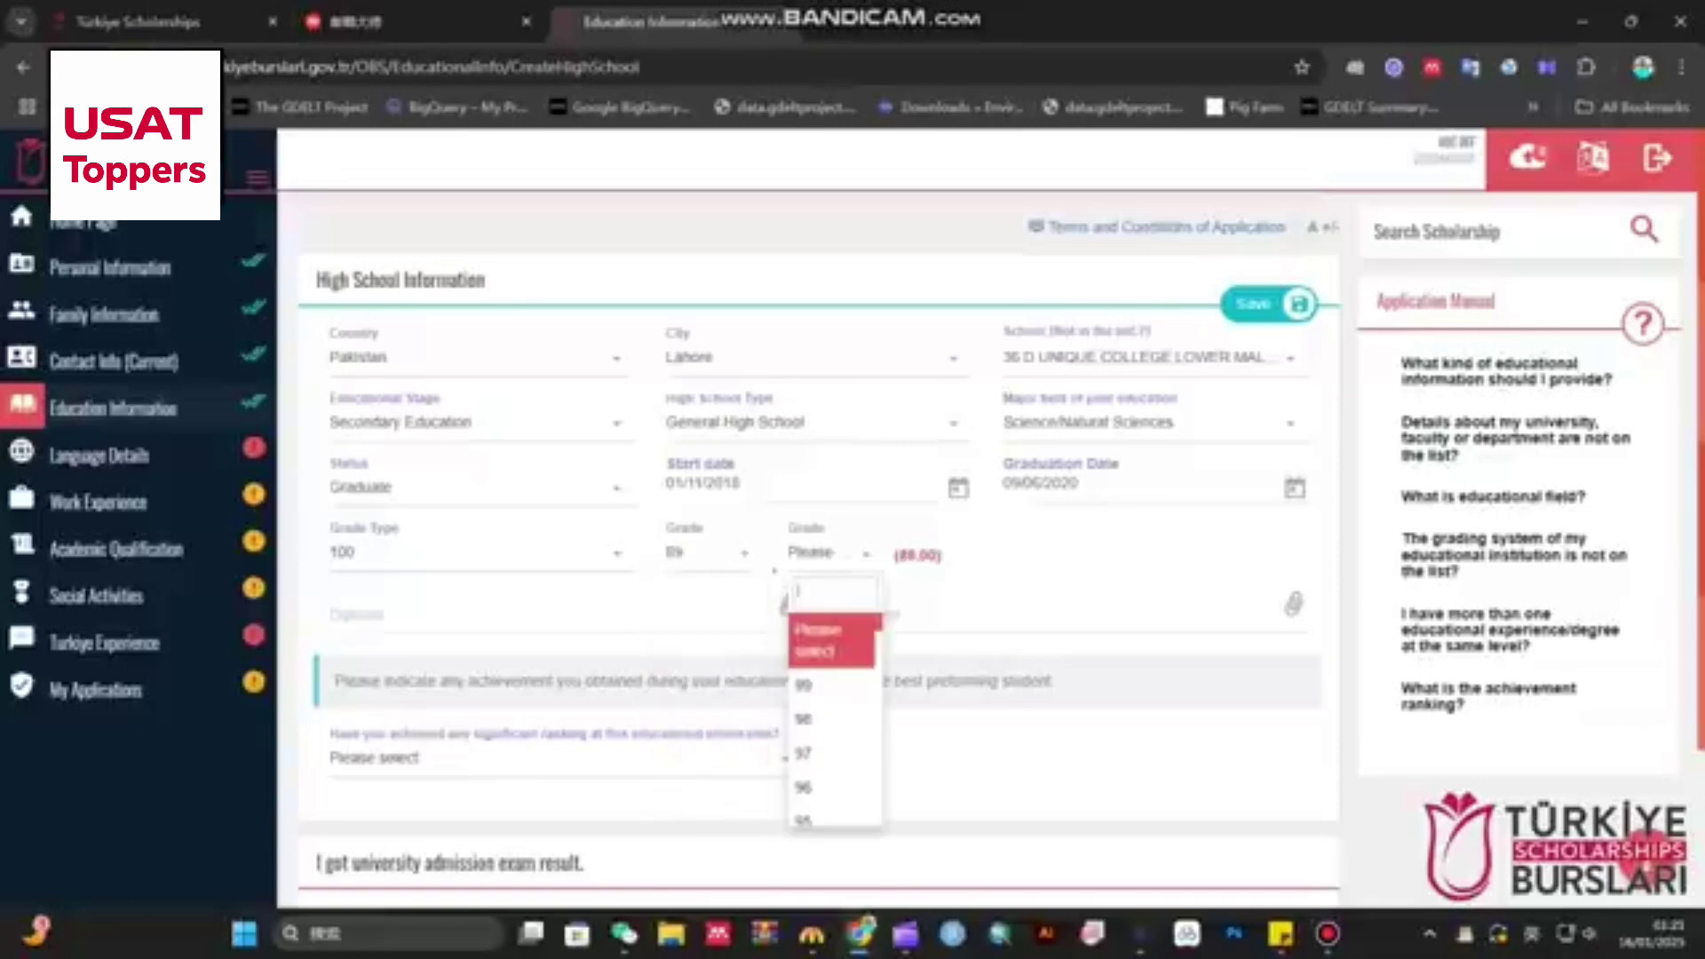
{"action": "scroll", "coordinate": [830, 711], "scroll_direction": "down", "scroll_amount": 3}
{"action": "left_click", "coordinate": [817, 723]}
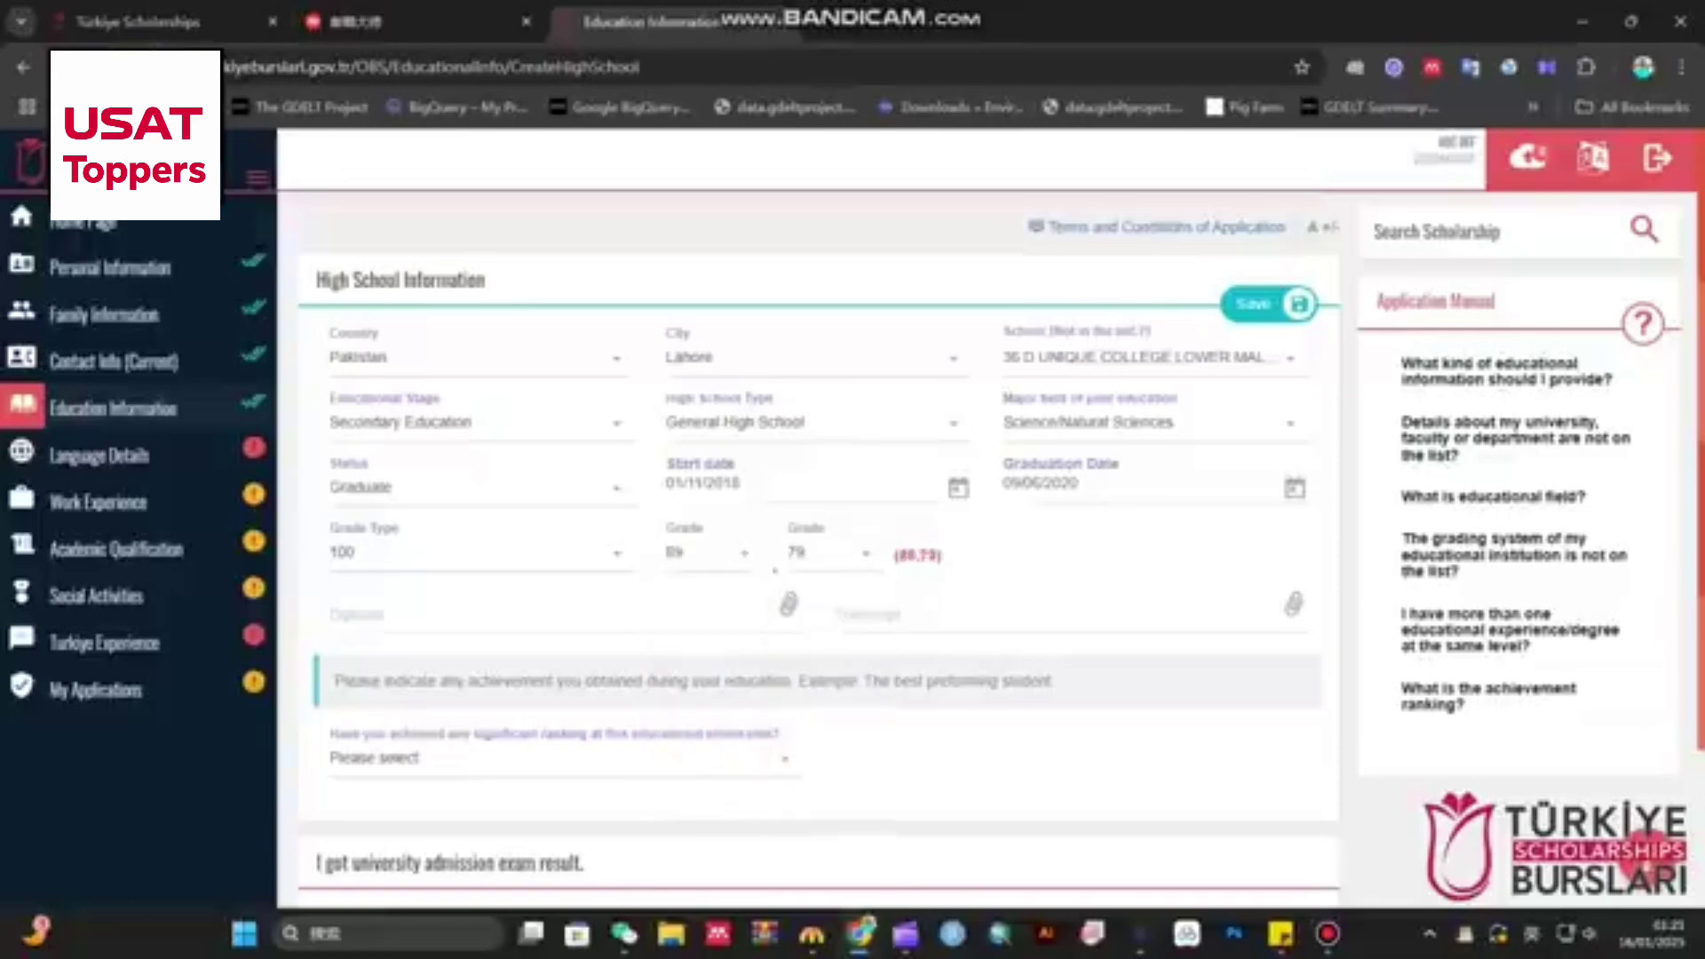
- Attach the screenshot file as the high school diploma and transcript
{"action": "left_click", "coordinate": [788, 604]}
{"action": "double_click", "coordinate": [328, 193]}
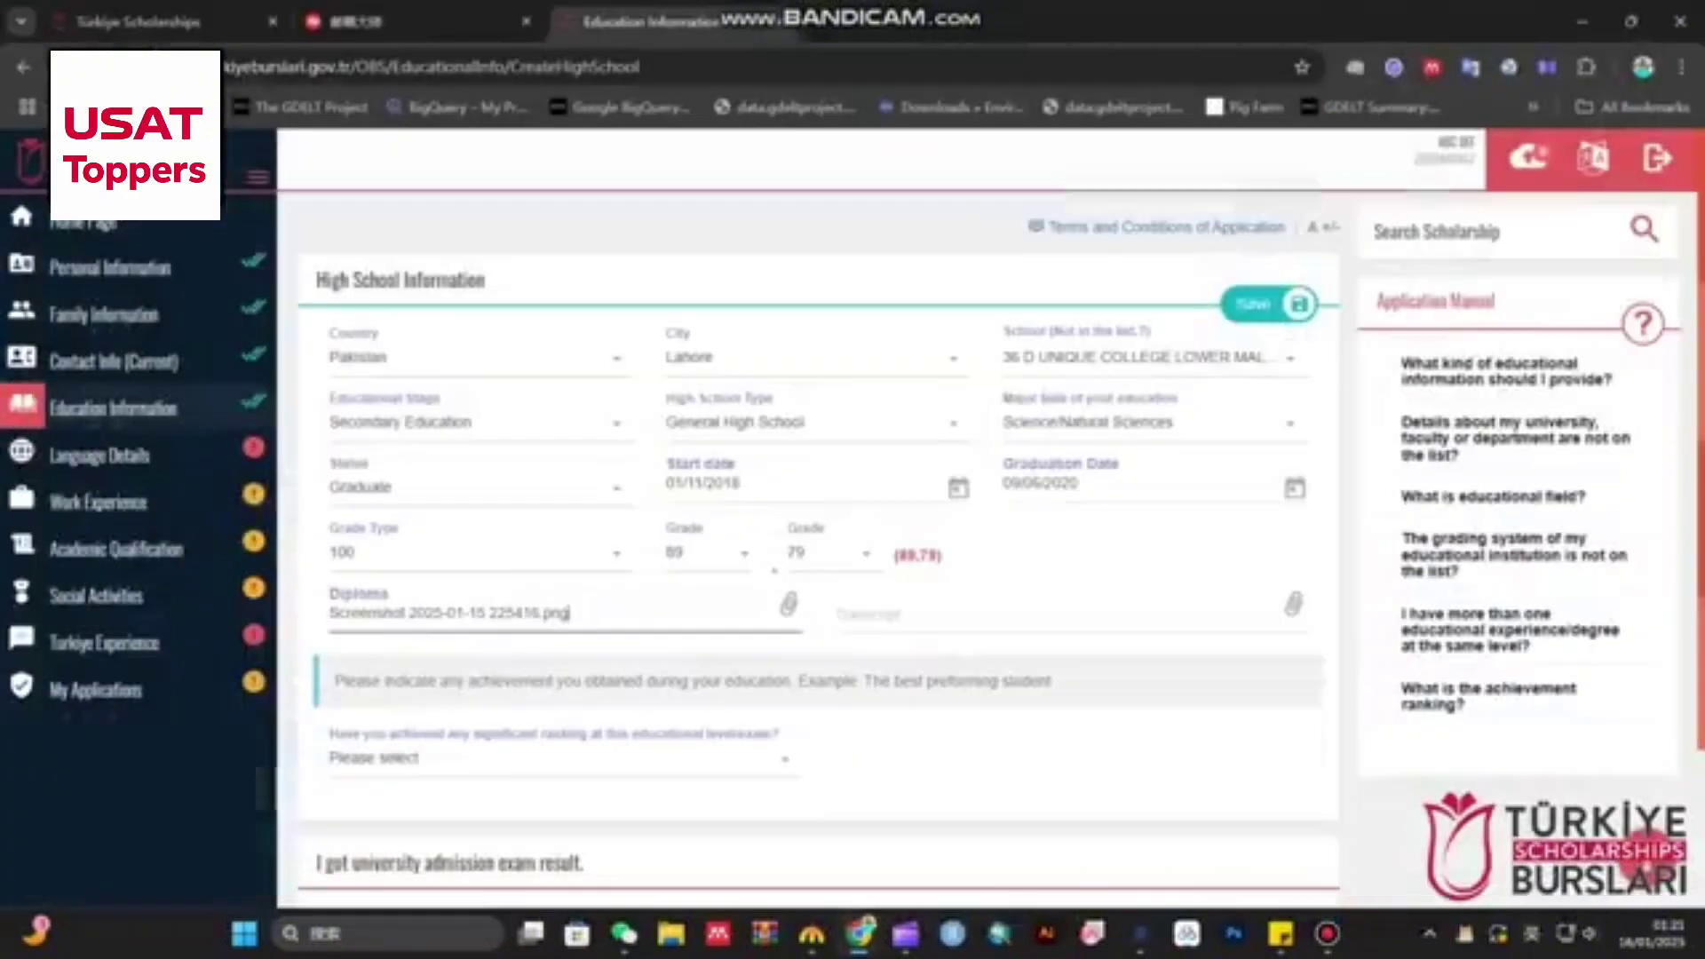
{"action": "left_click", "coordinate": [865, 613]}
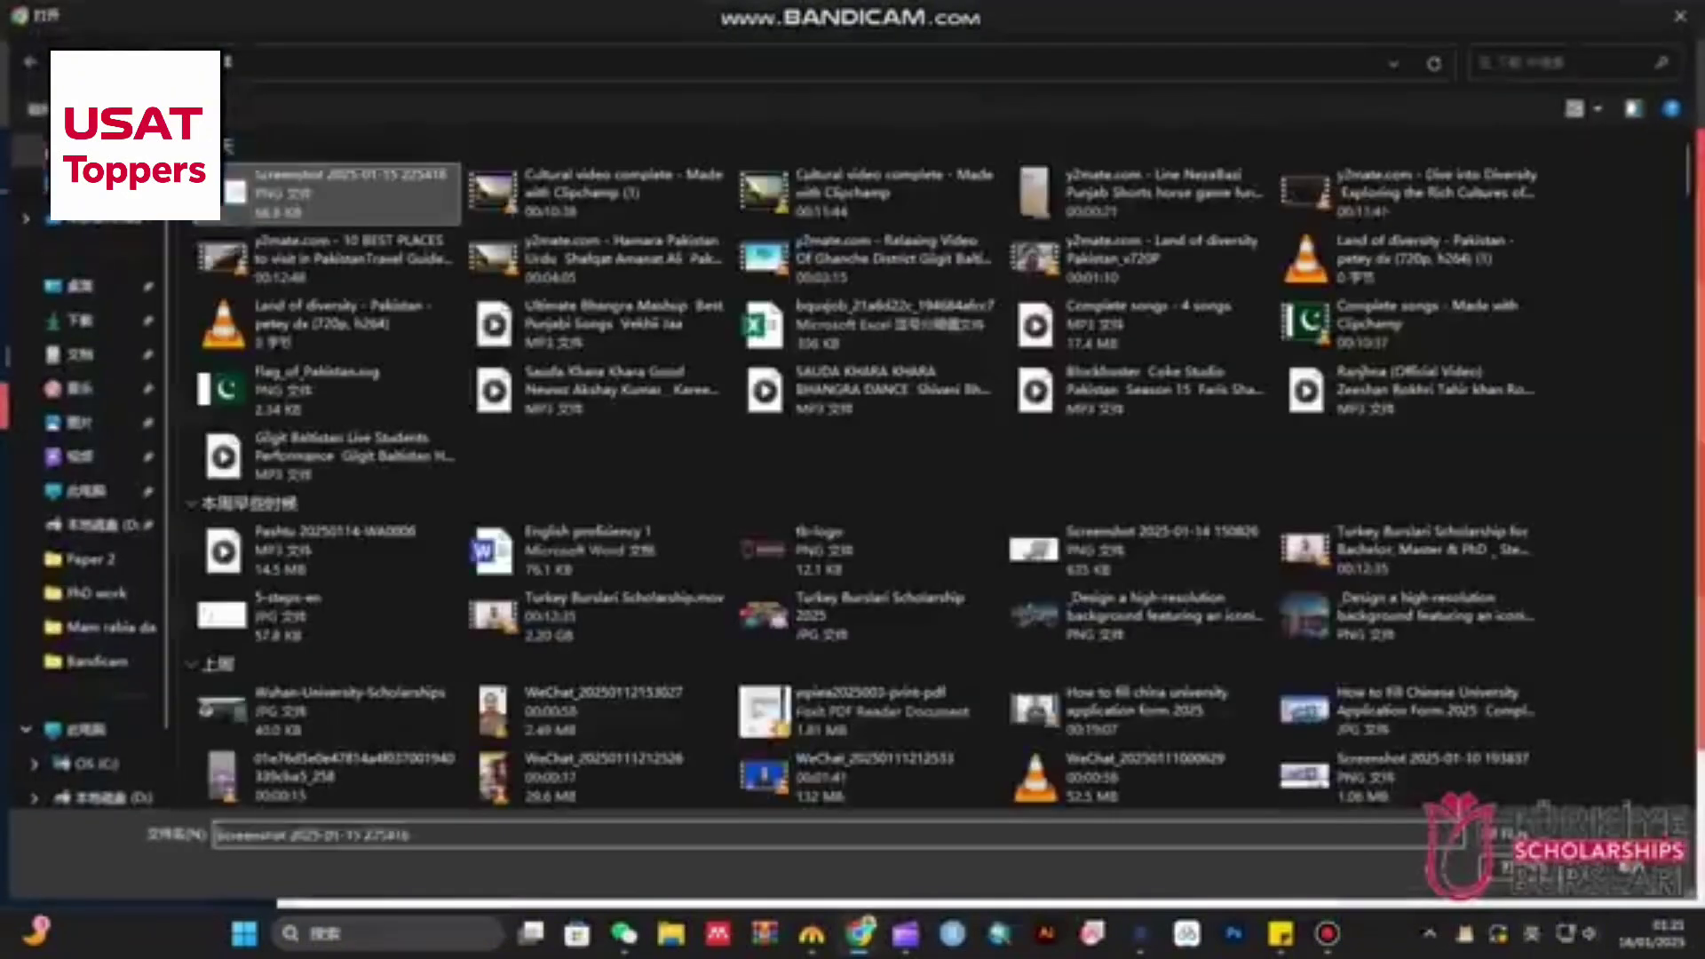
{"action": "double_click", "coordinate": [329, 193]}
- Answer No to the ranking and admission exam questions, then save the high school record
{"action": "scroll", "coordinate": [817, 533], "scroll_direction": "down", "scroll_amount": 2}
{"action": "left_click", "coordinate": [550, 560]}
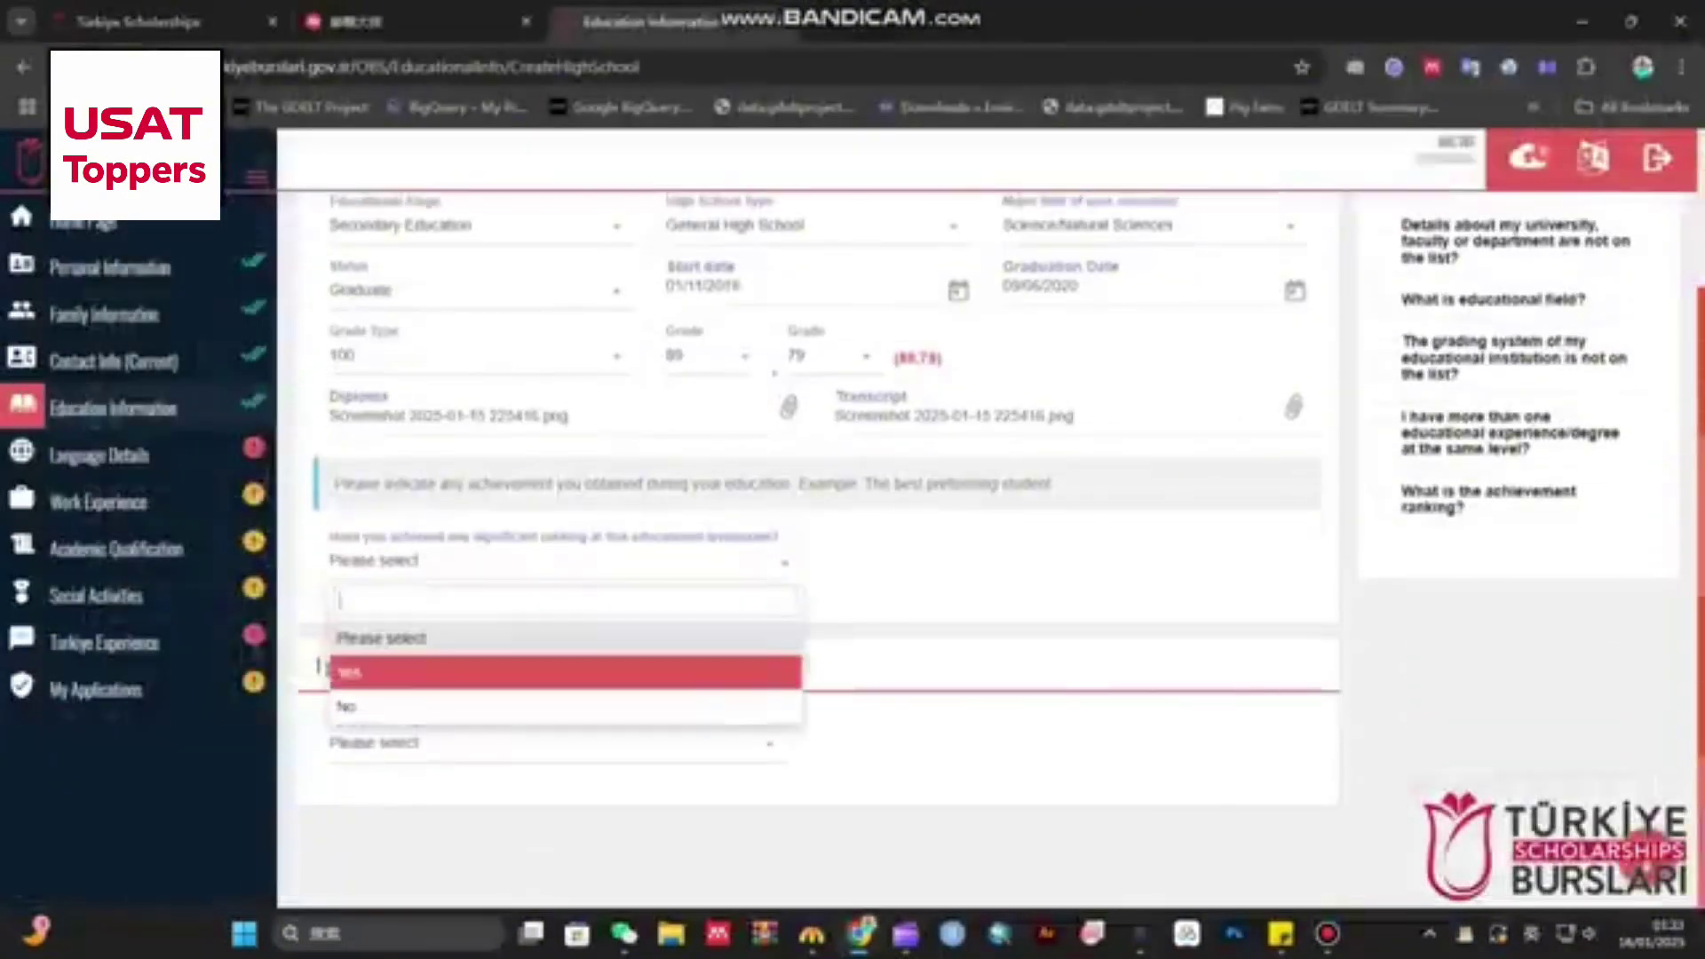
{"action": "left_click", "coordinate": [382, 704]}
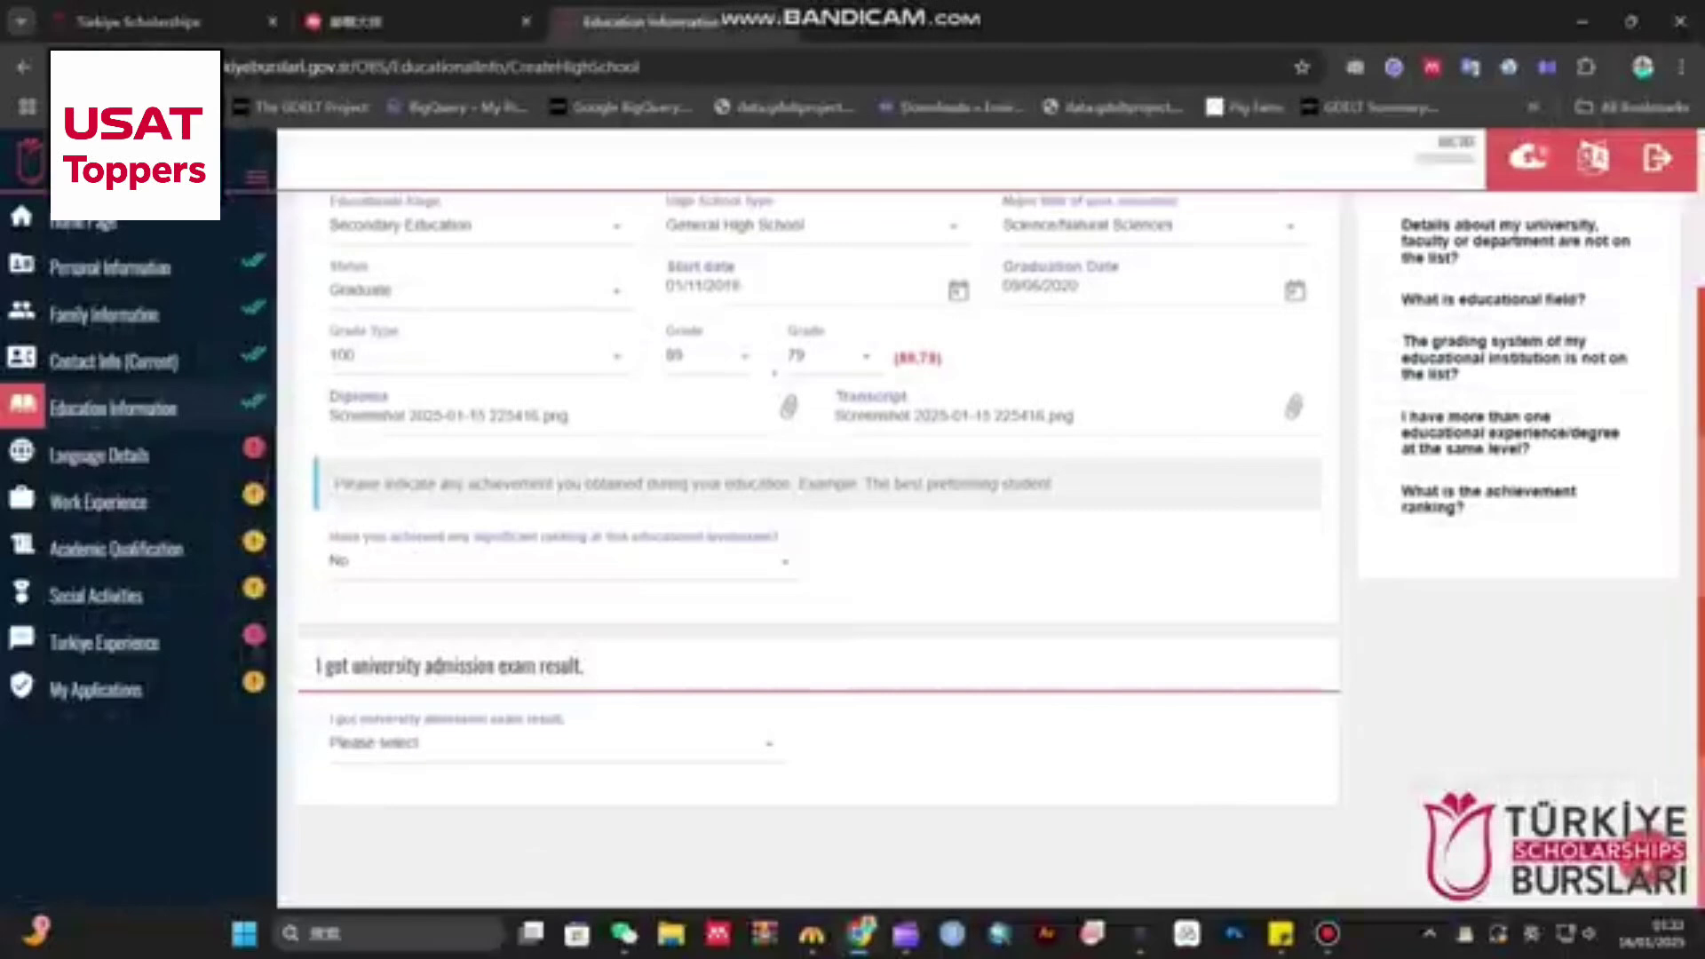
{"action": "left_click", "coordinate": [551, 742]}
{"action": "left_click", "coordinate": [382, 708]}
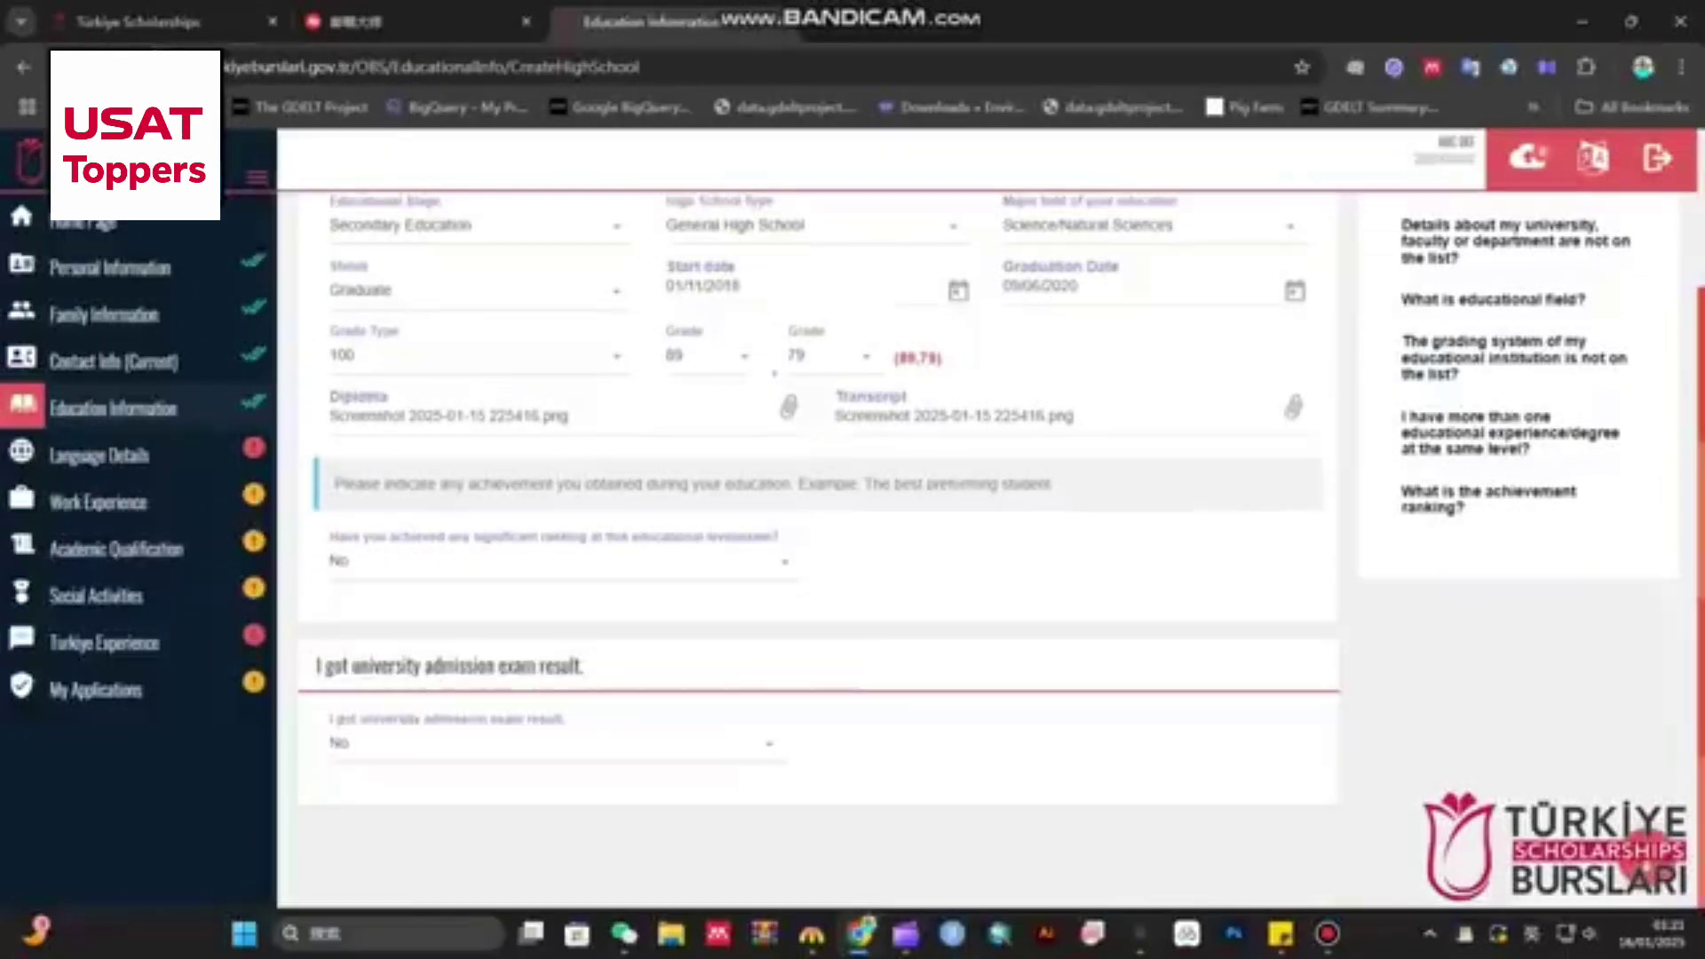
{"action": "scroll", "coordinate": [816, 533], "scroll_direction": "up", "scroll_amount": 2}
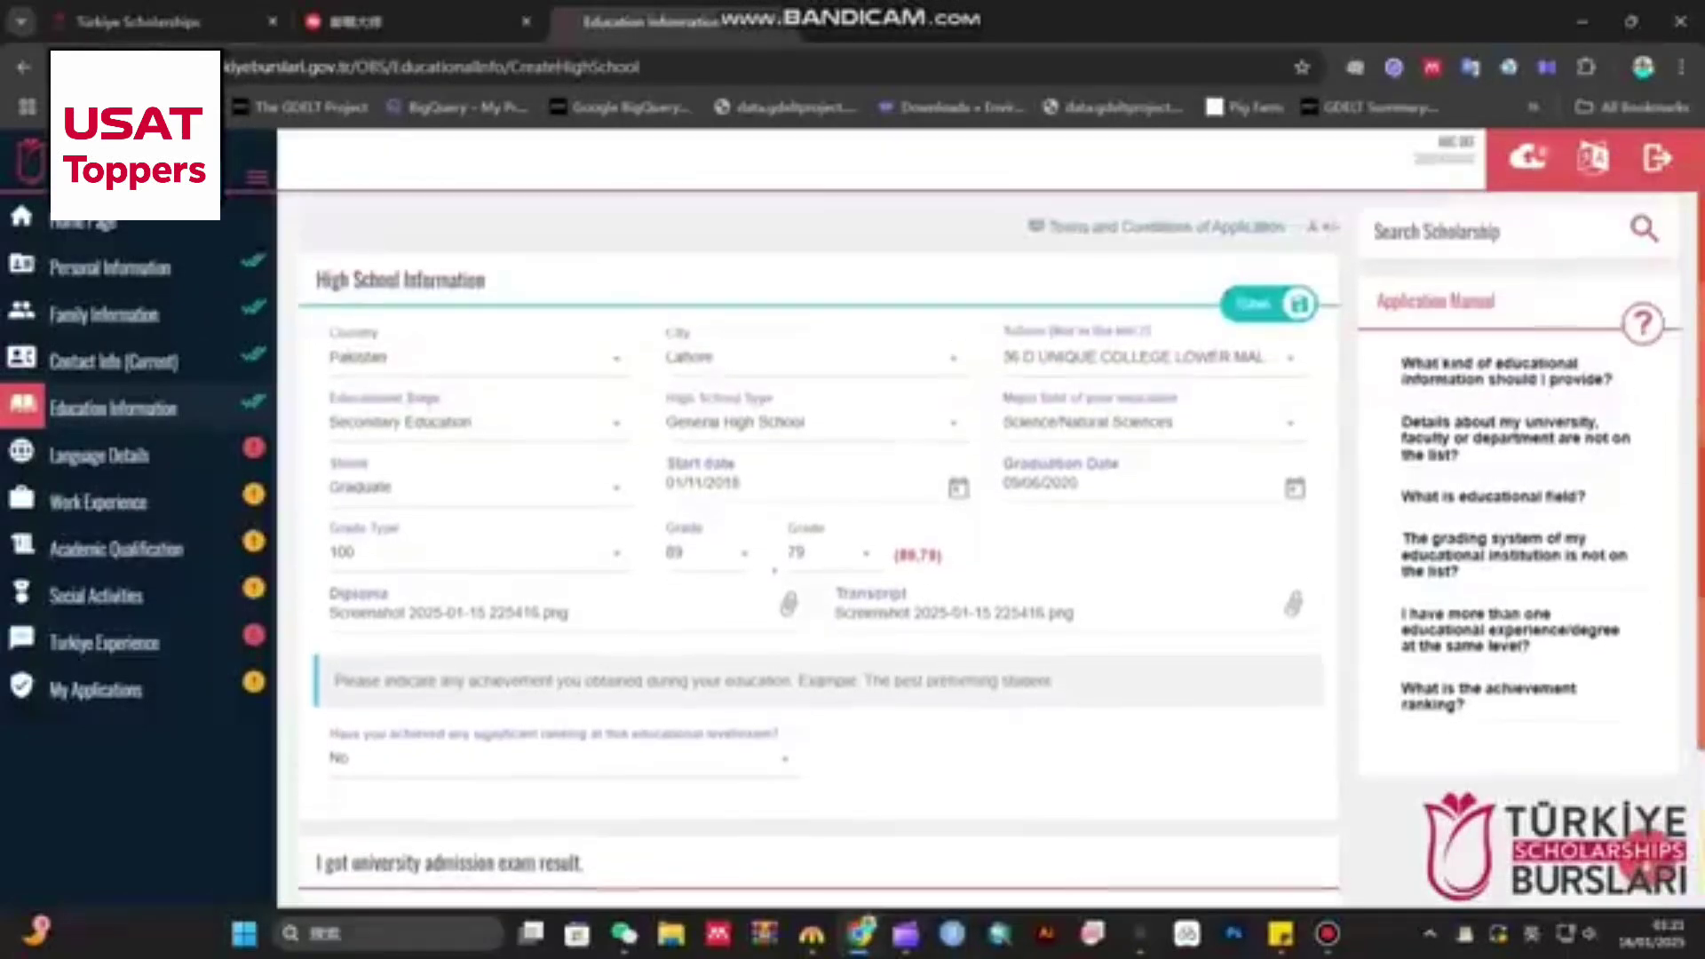
{"action": "left_click", "coordinate": [1268, 304]}
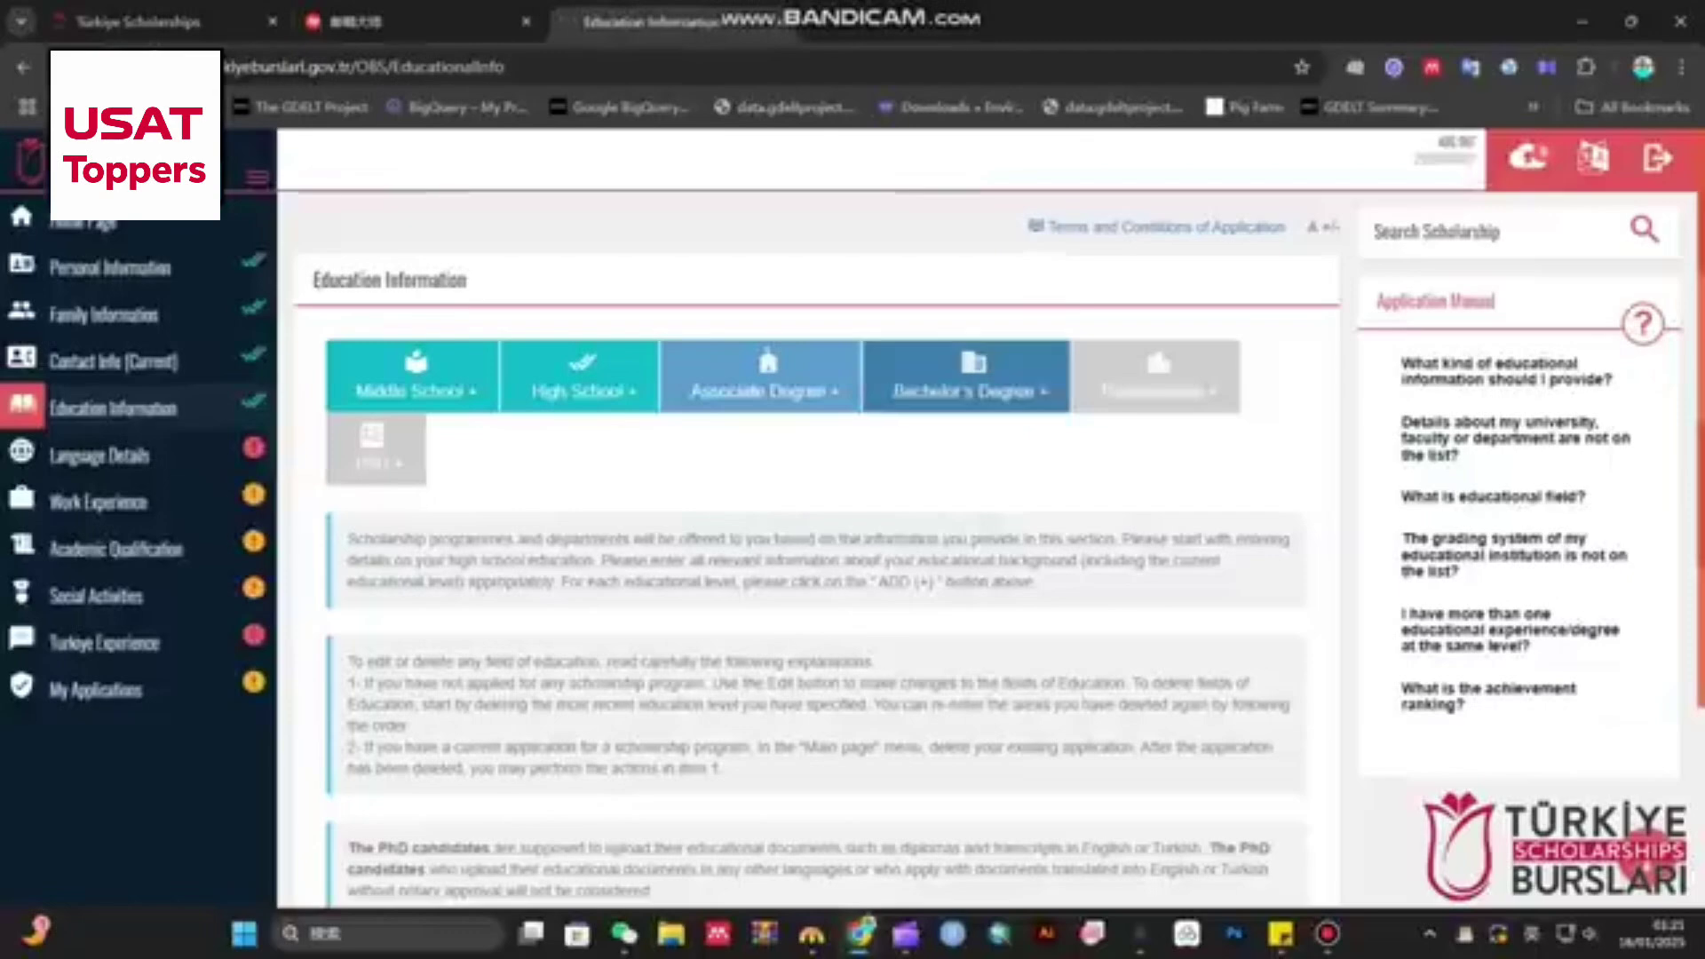
- Start a bachelor's degree record at Quaid-i-Azam University in Islamabad, Pakistan
{"action": "left_click", "coordinate": [966, 386]}
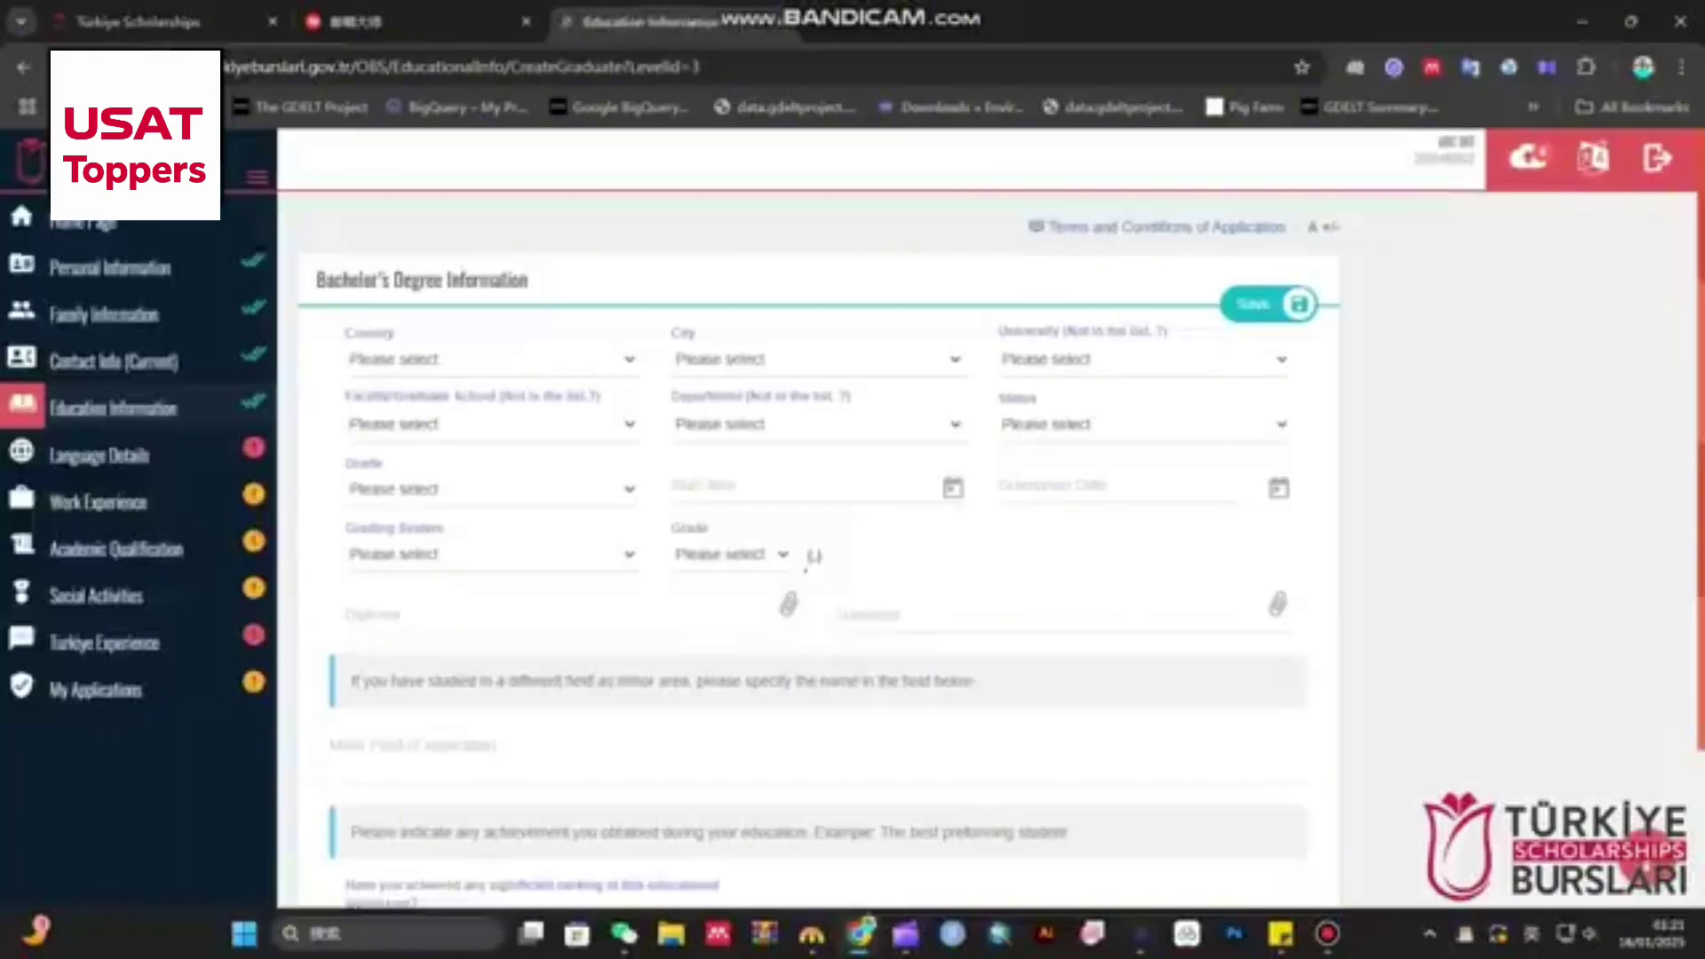
{"action": "left_click", "coordinate": [484, 356]}
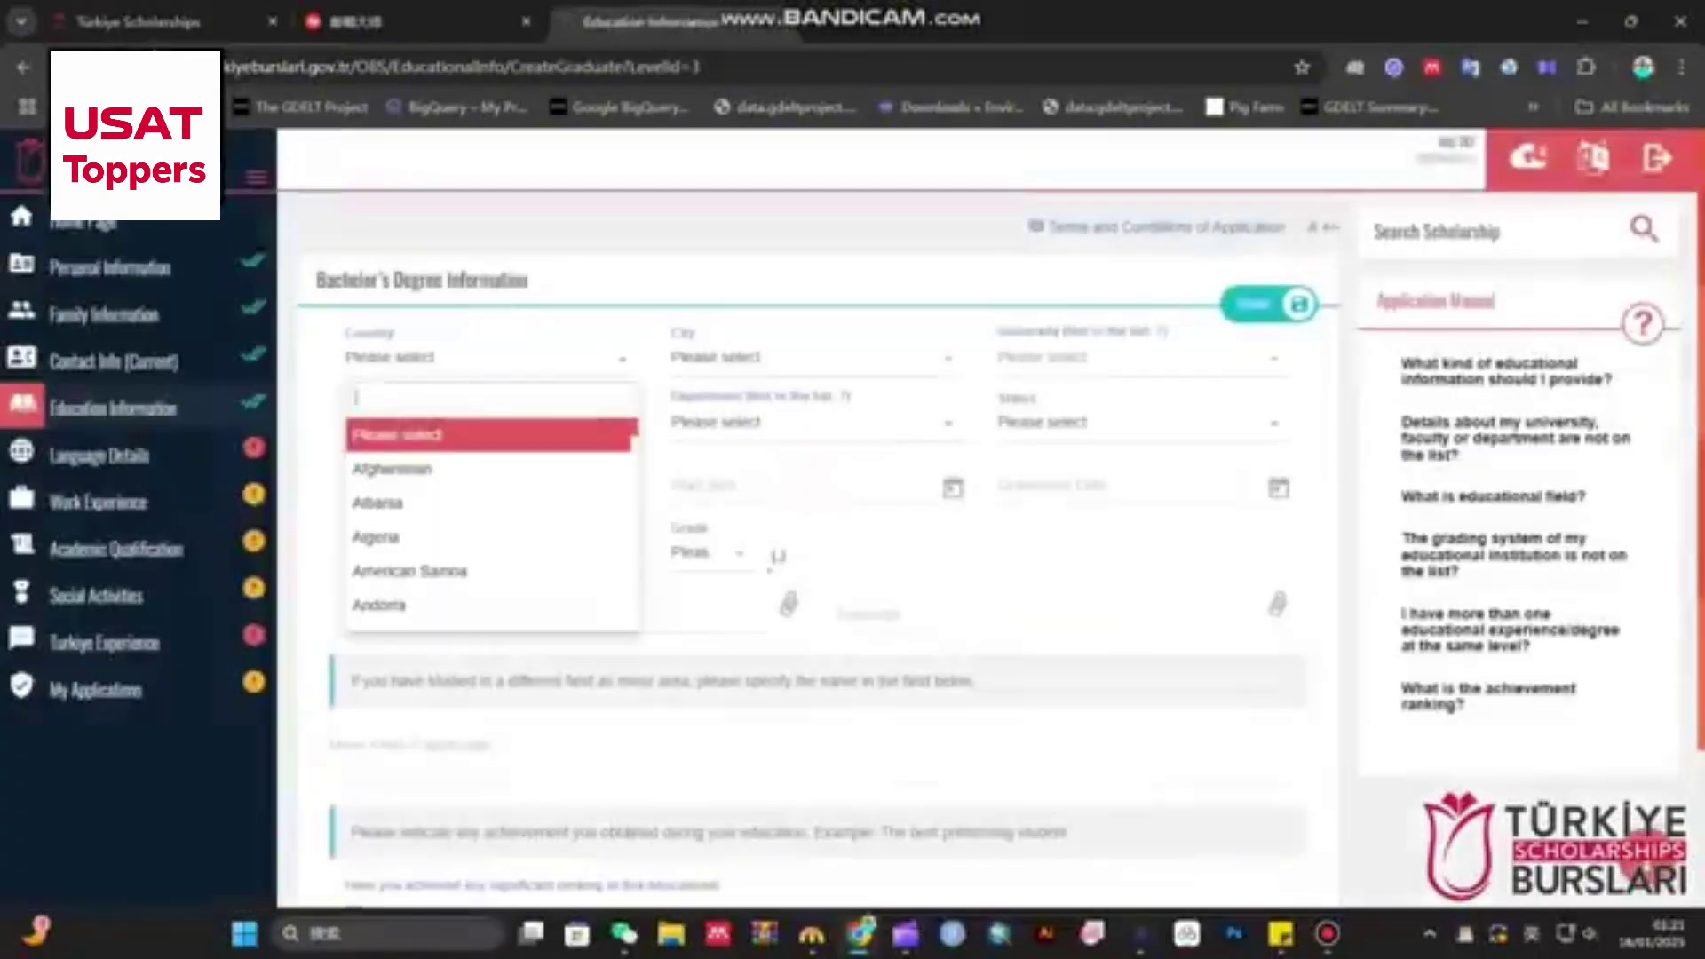
{"action": "type", "text": "pak"}
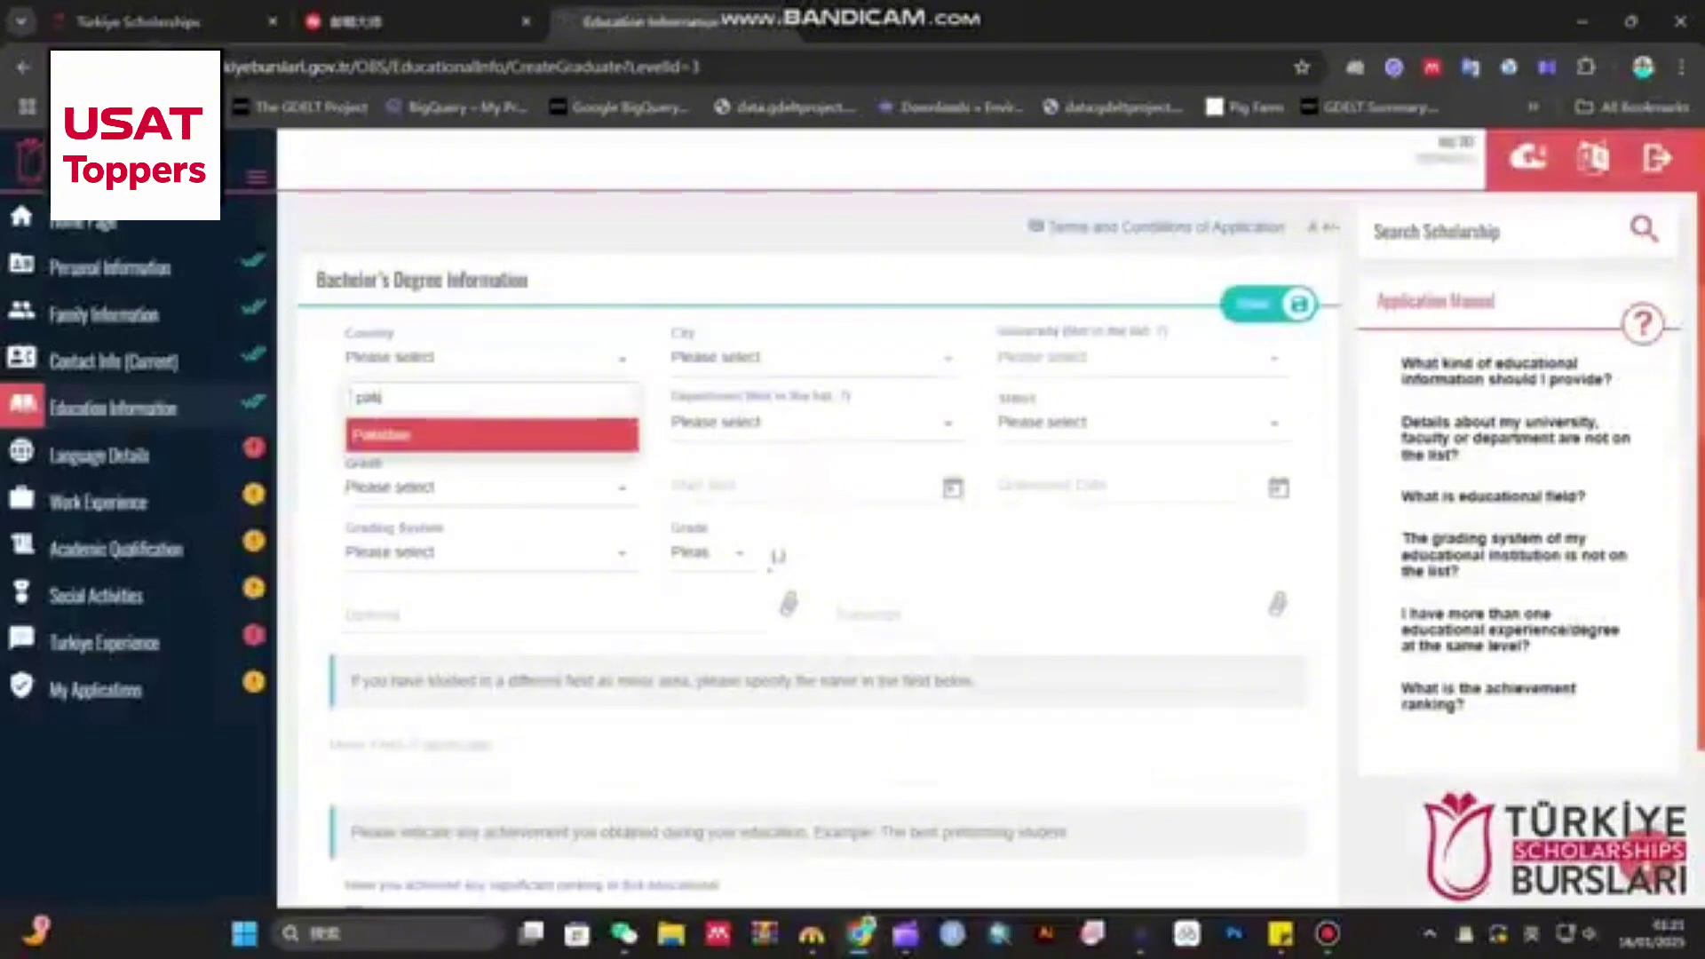
{"action": "key", "text": "Return"}
{"action": "left_click", "coordinate": [808, 356]}
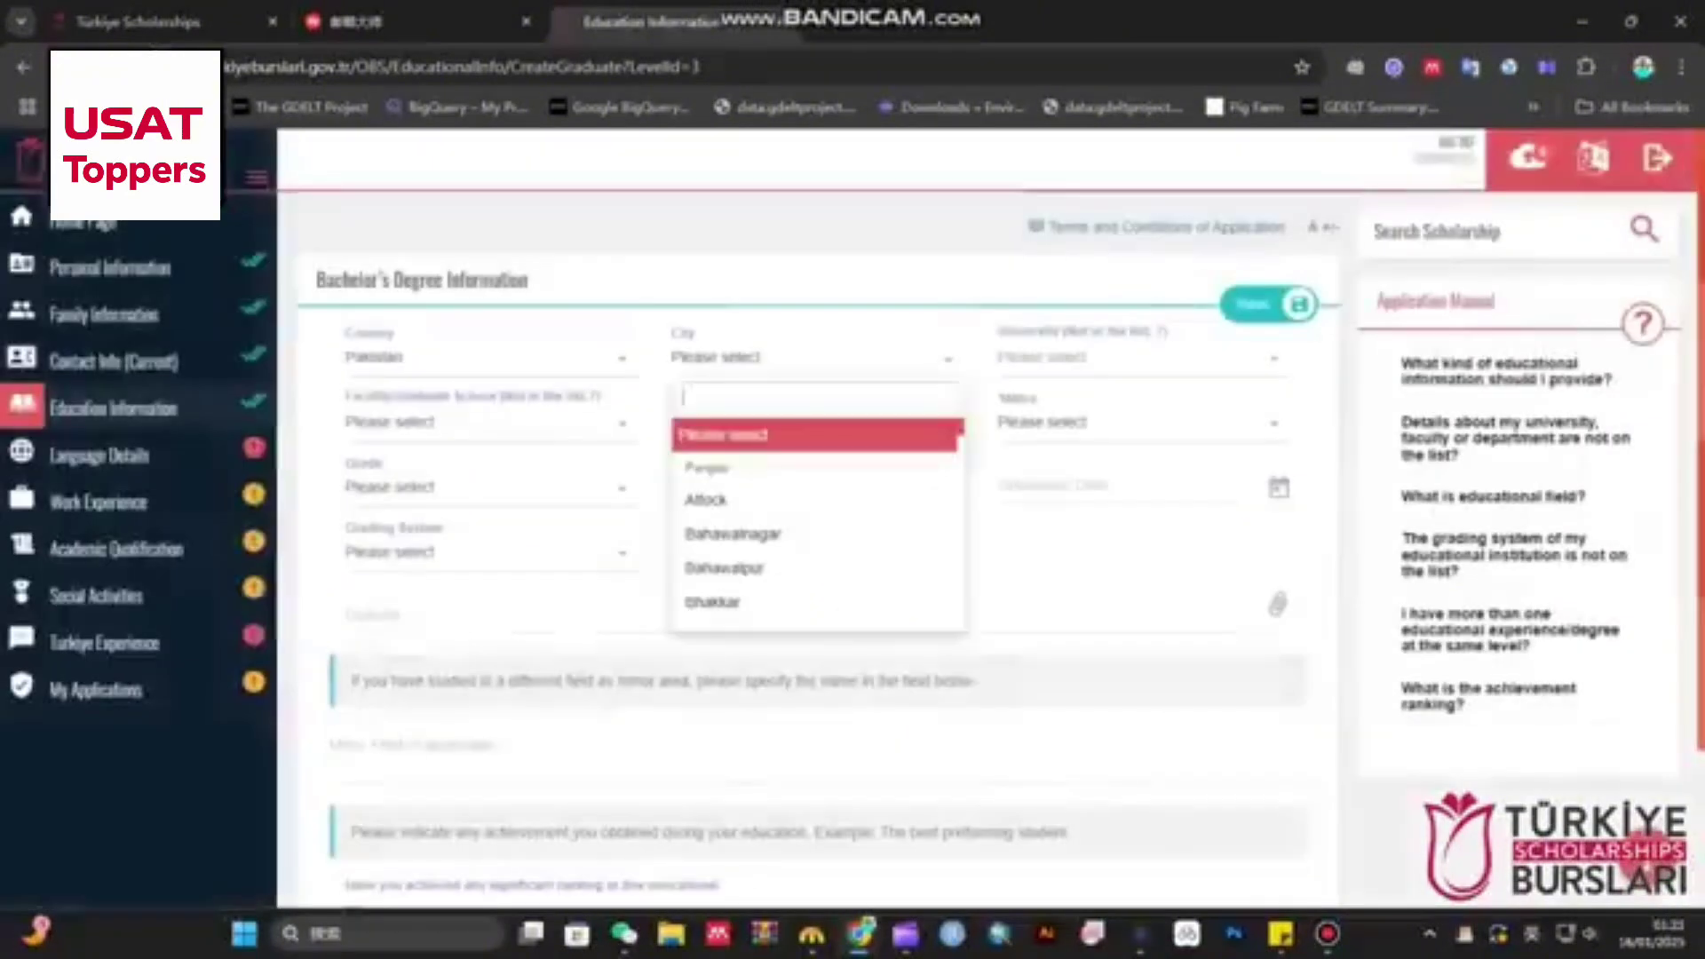
{"action": "type", "text": "nia"}
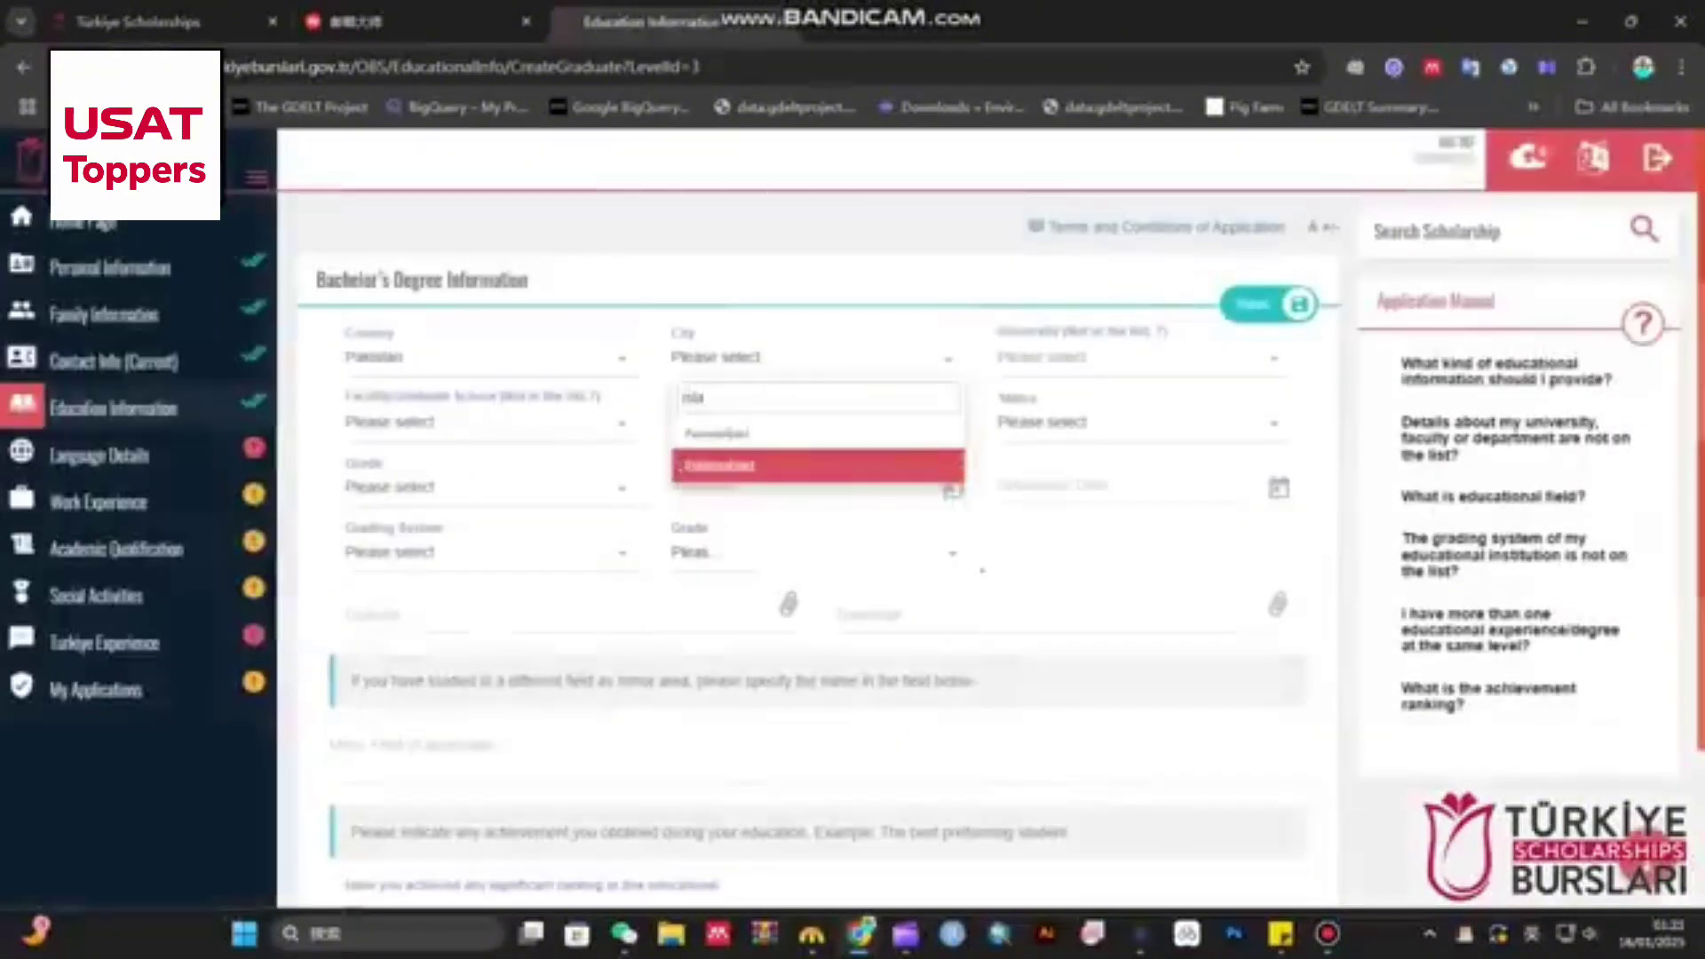
{"action": "key", "text": "Return"}
{"action": "key", "text": "Tab"}
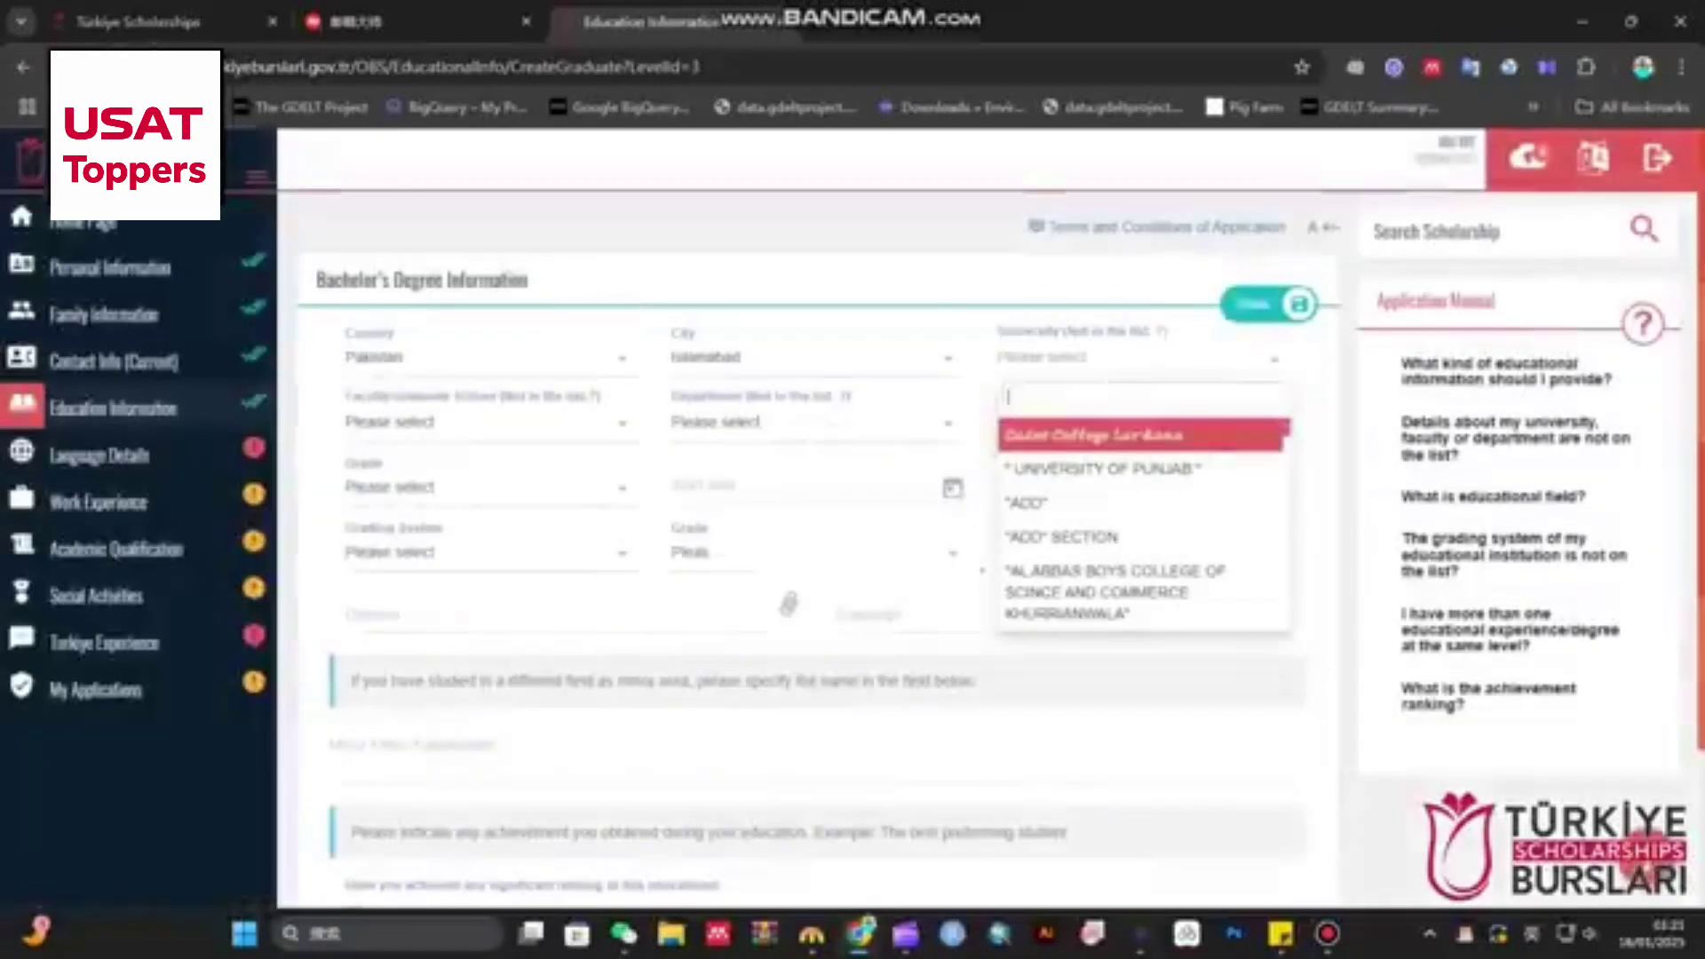
{"action": "type", "text": "qu"}
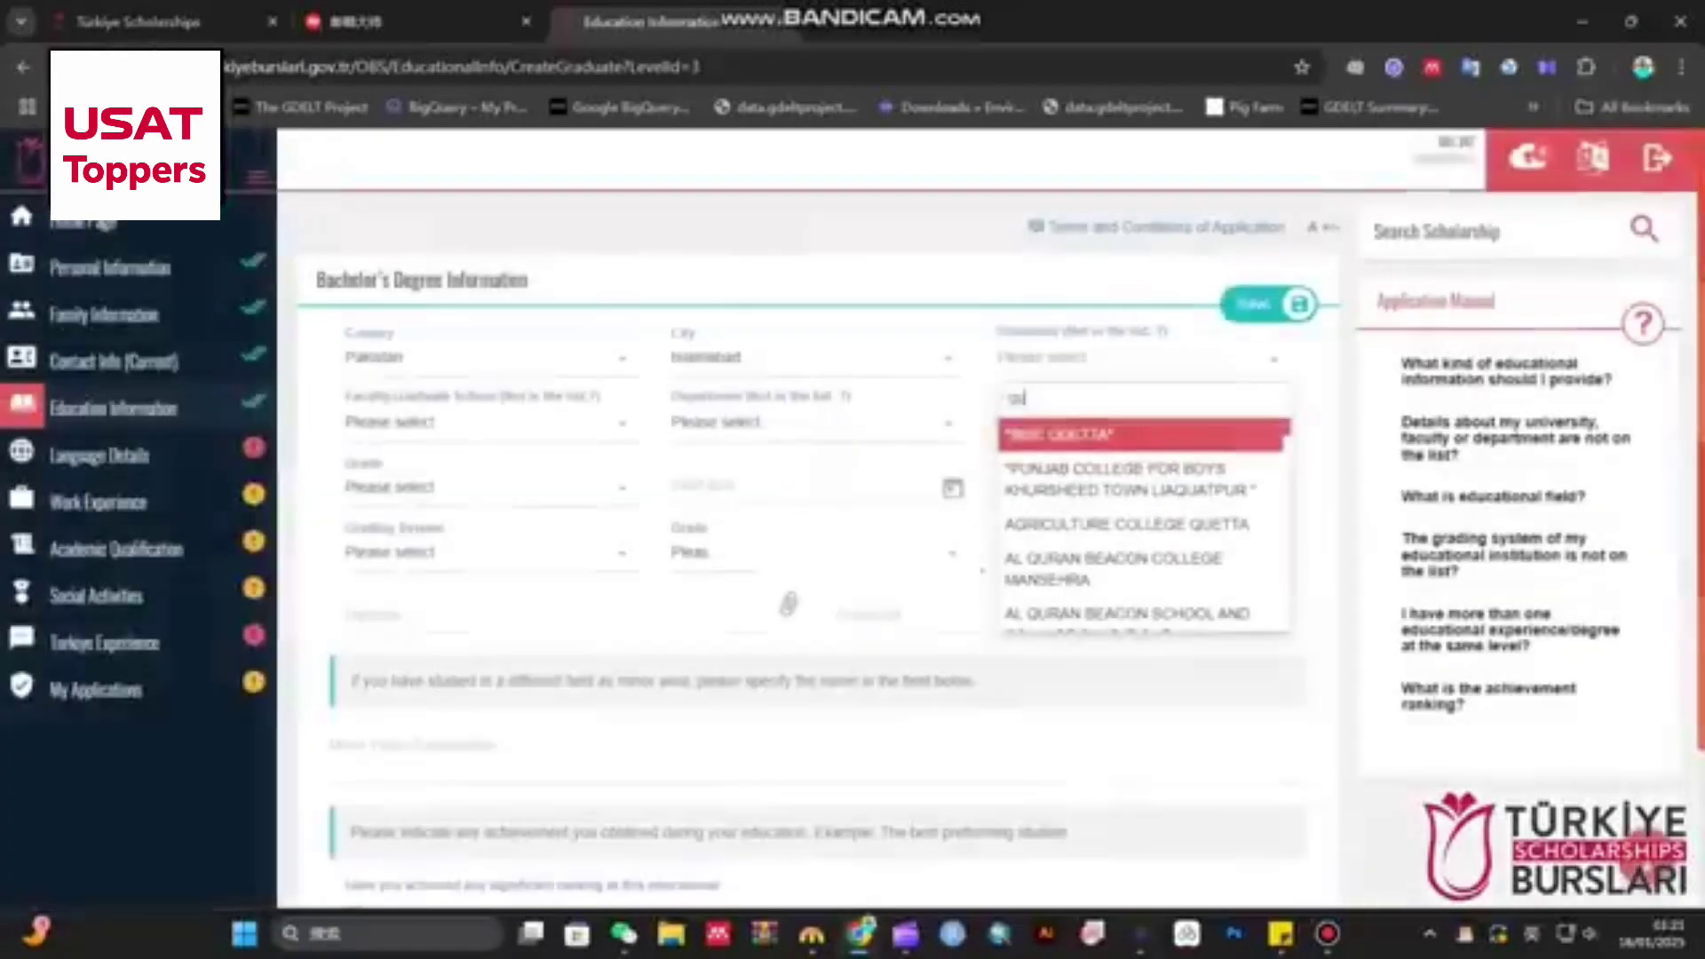
{"action": "type", "text": "a"}
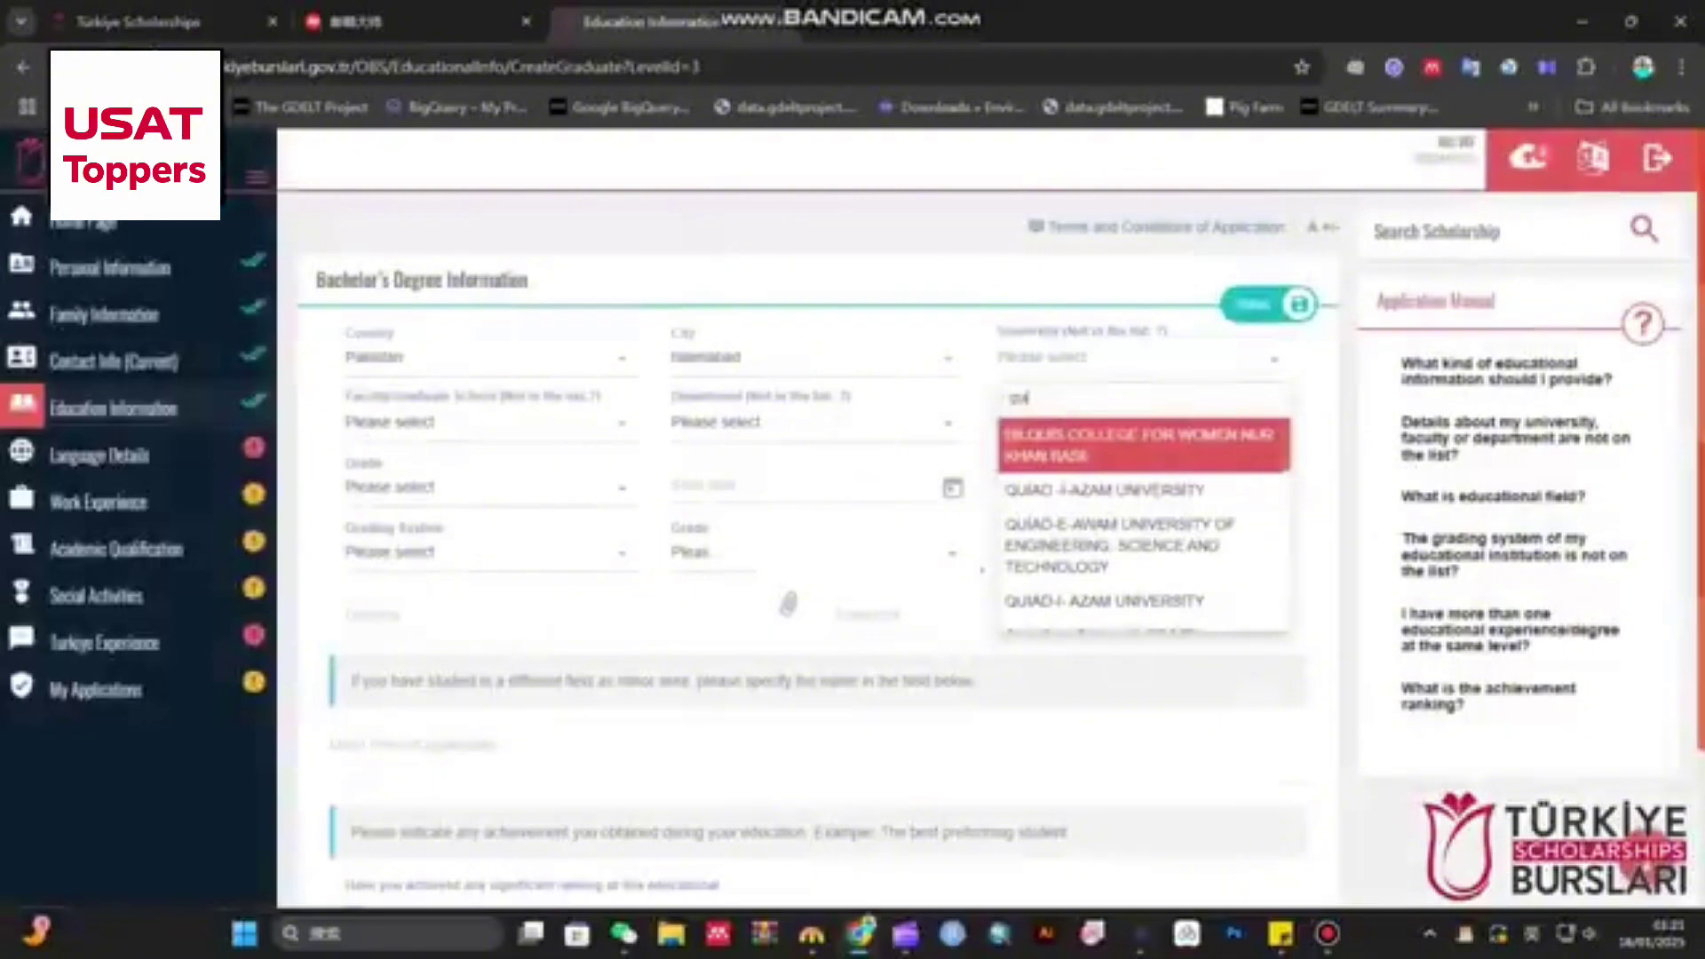
{"action": "type", "text": "id"}
{"action": "key", "text": "Return"}
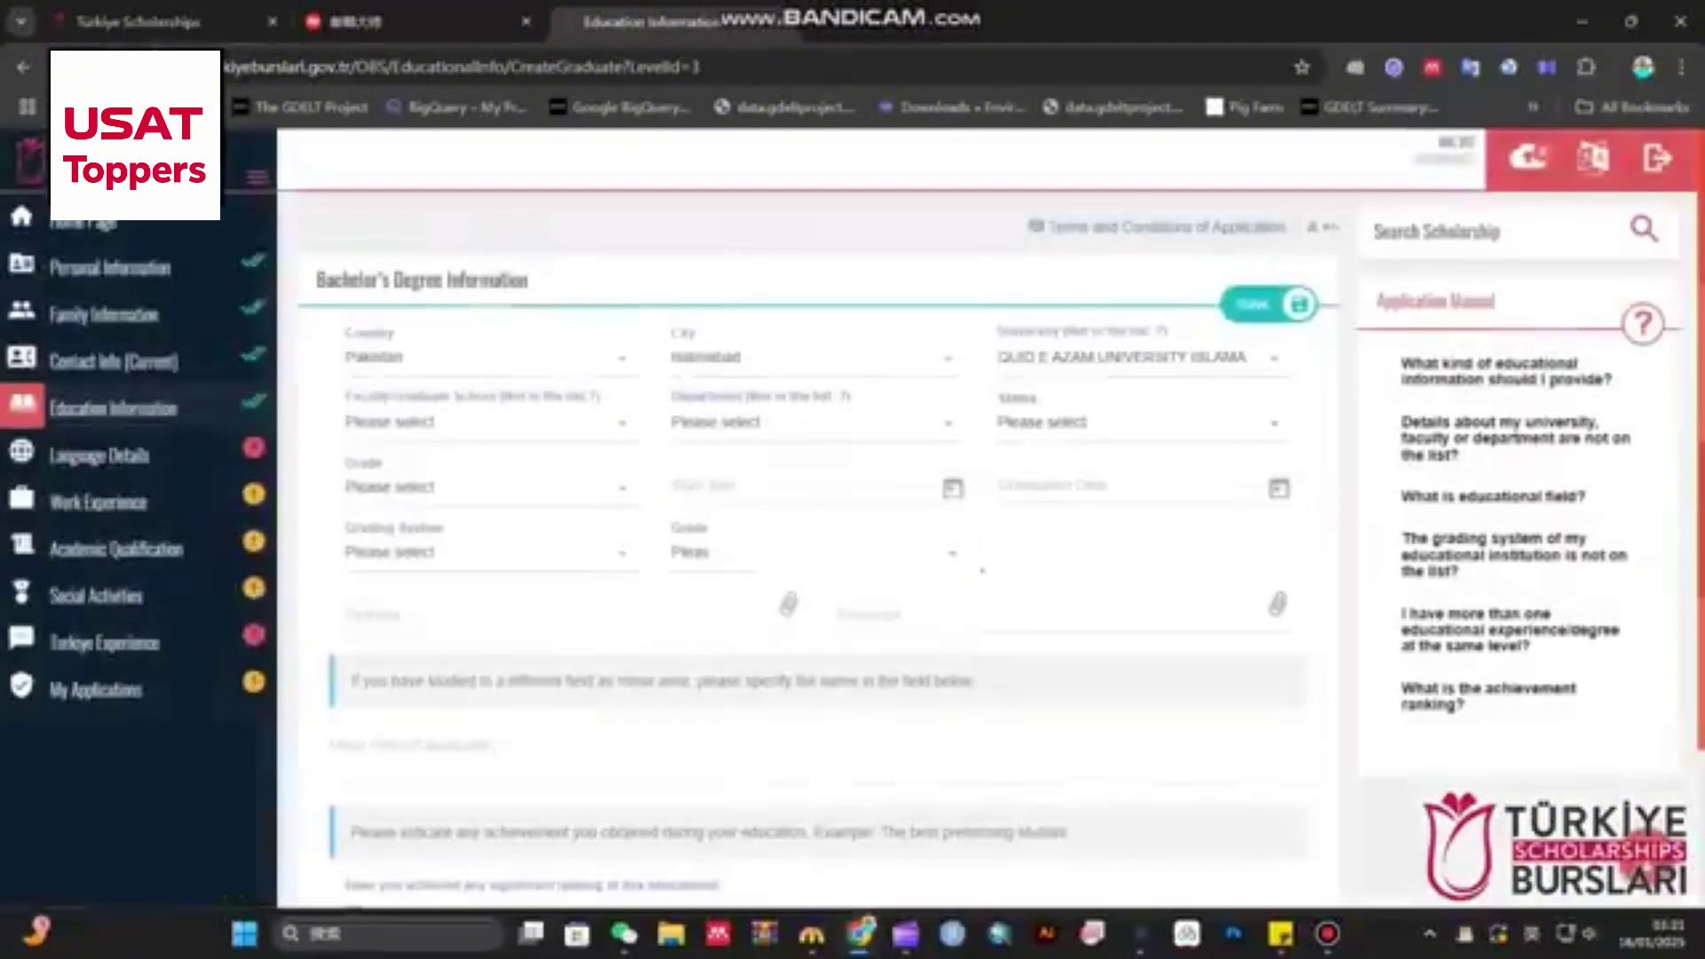
- Set the faculty to DEPARTMENT OF STATISTICS and check the educational field help answer
{"action": "left_click", "coordinate": [484, 422]}
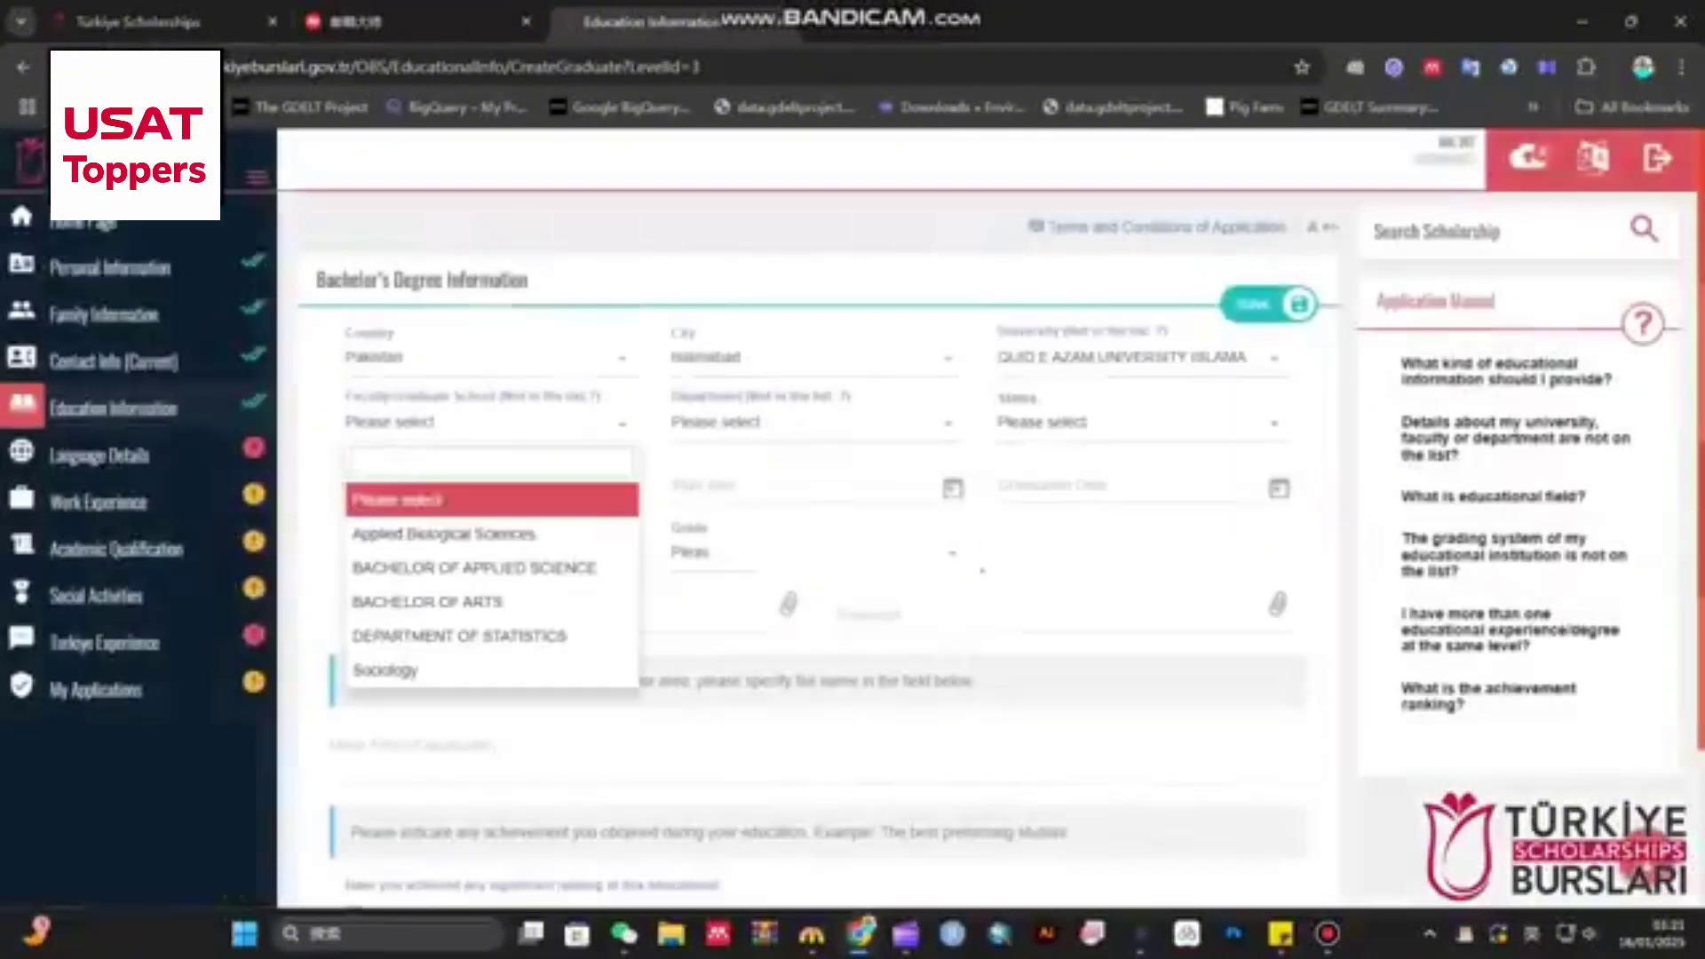
{"action": "scroll", "coordinate": [489, 471], "scroll_direction": "down", "scroll_amount": 2}
{"action": "scroll", "coordinate": [488, 476], "scroll_direction": "up", "scroll_amount": 1}
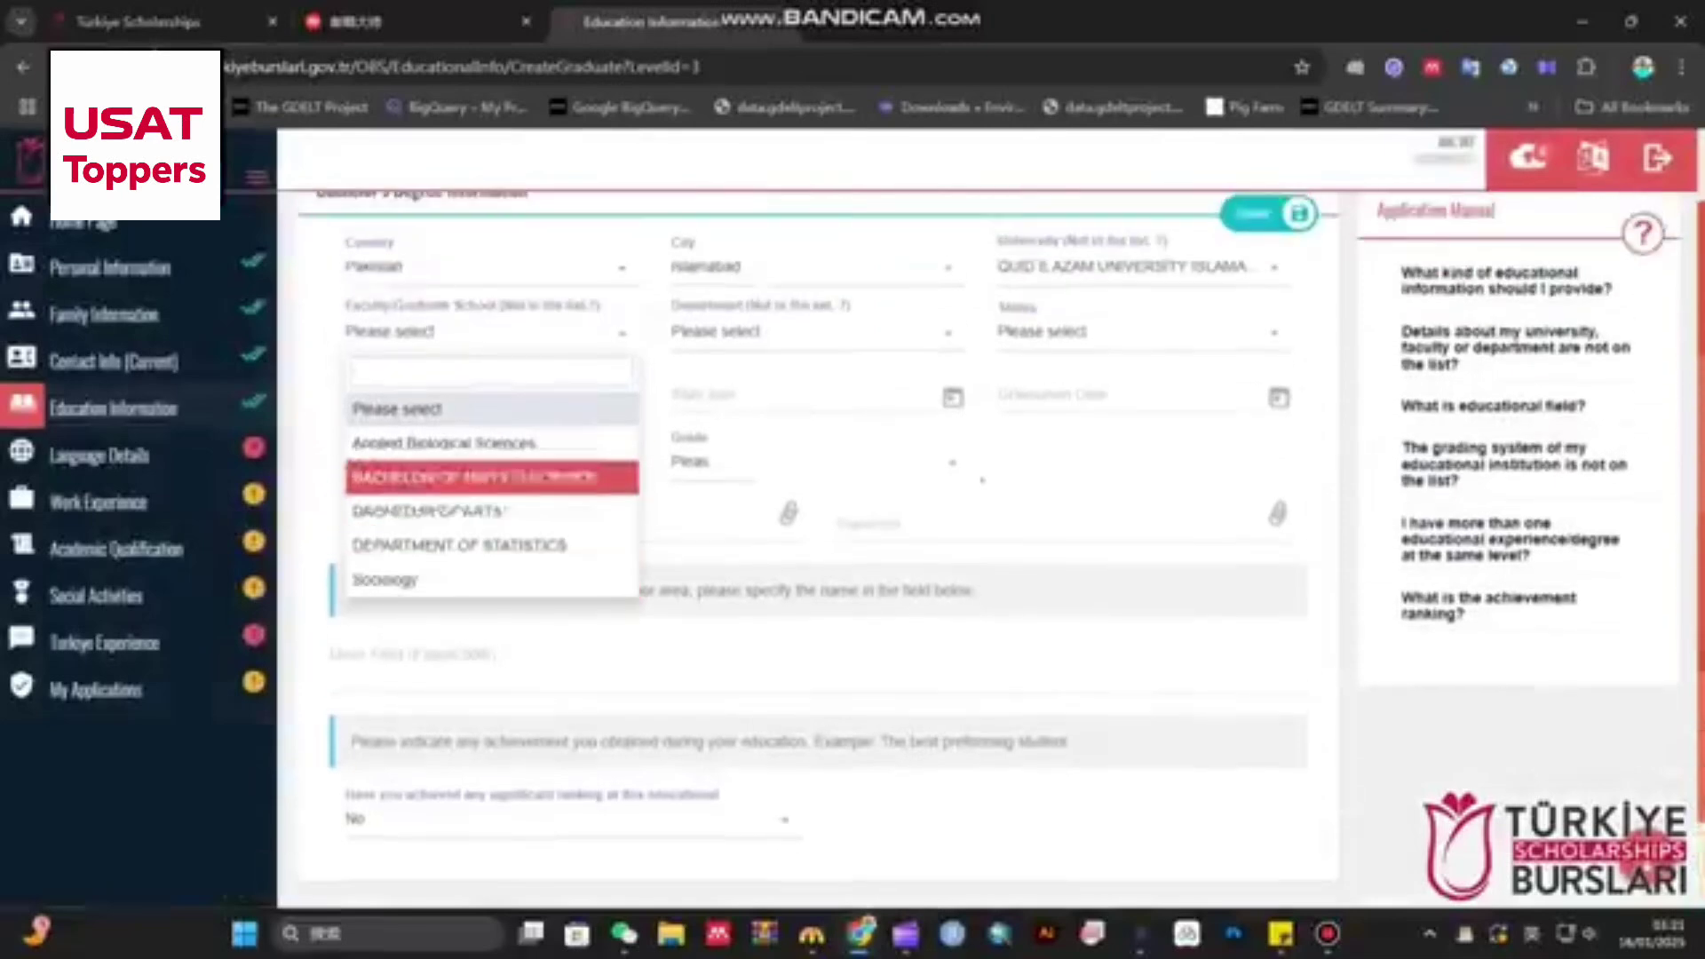
{"action": "left_click", "coordinate": [459, 545]}
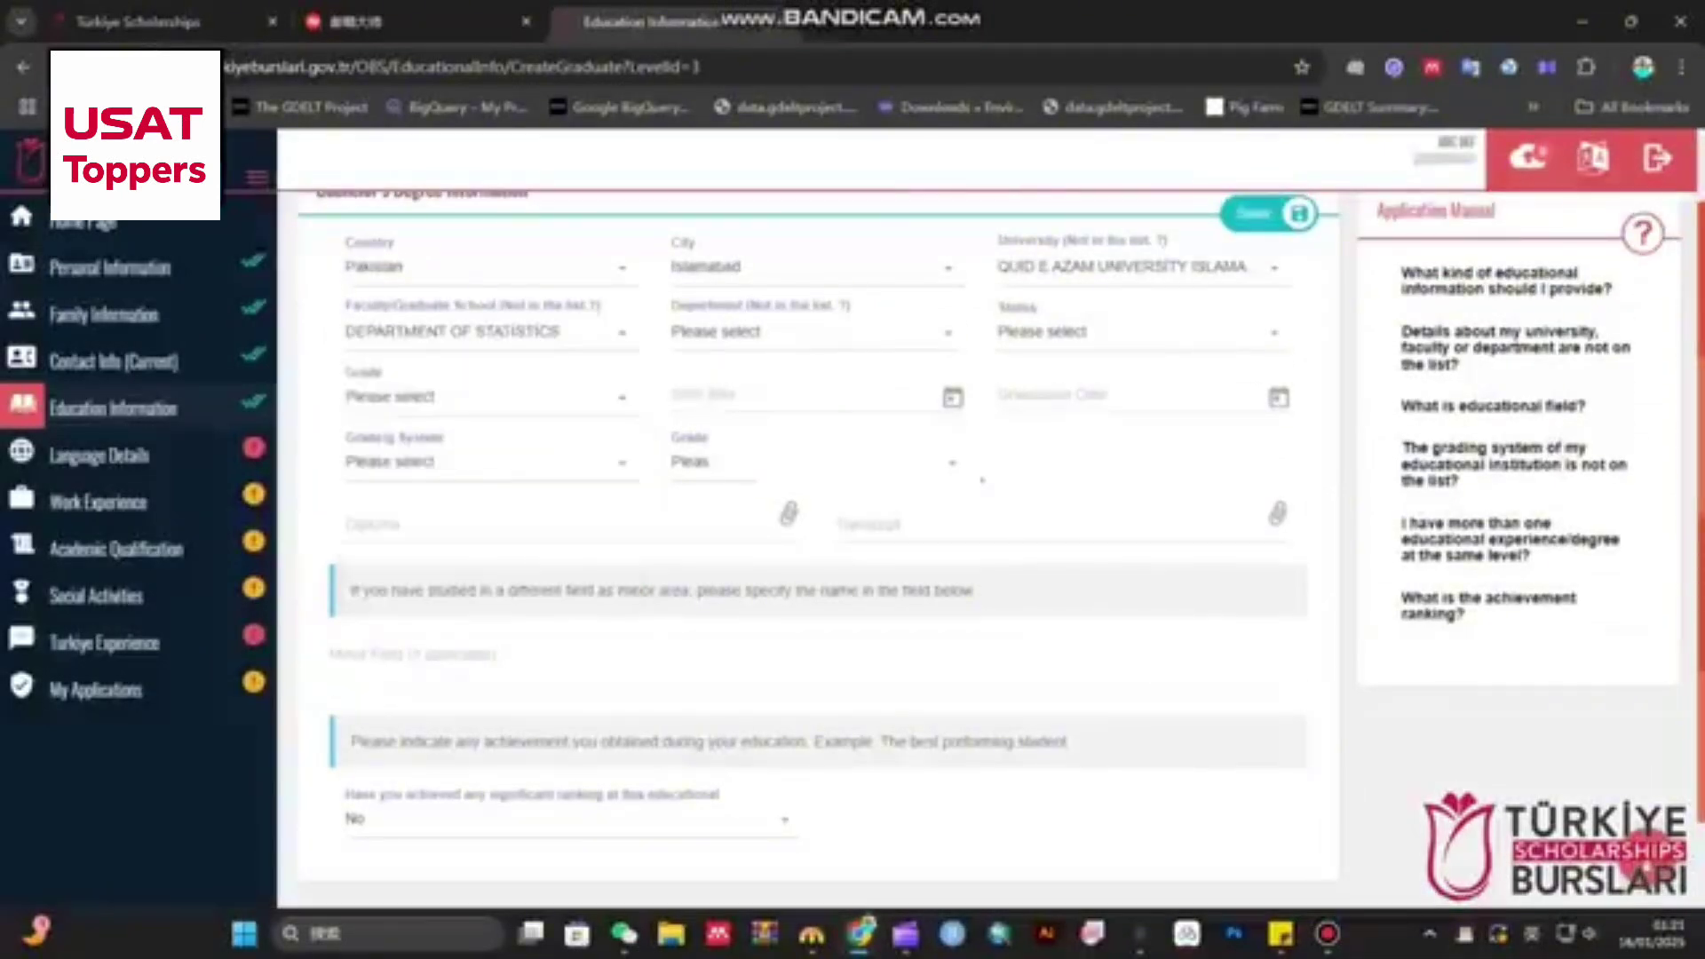
{"action": "left_click", "coordinate": [488, 332]}
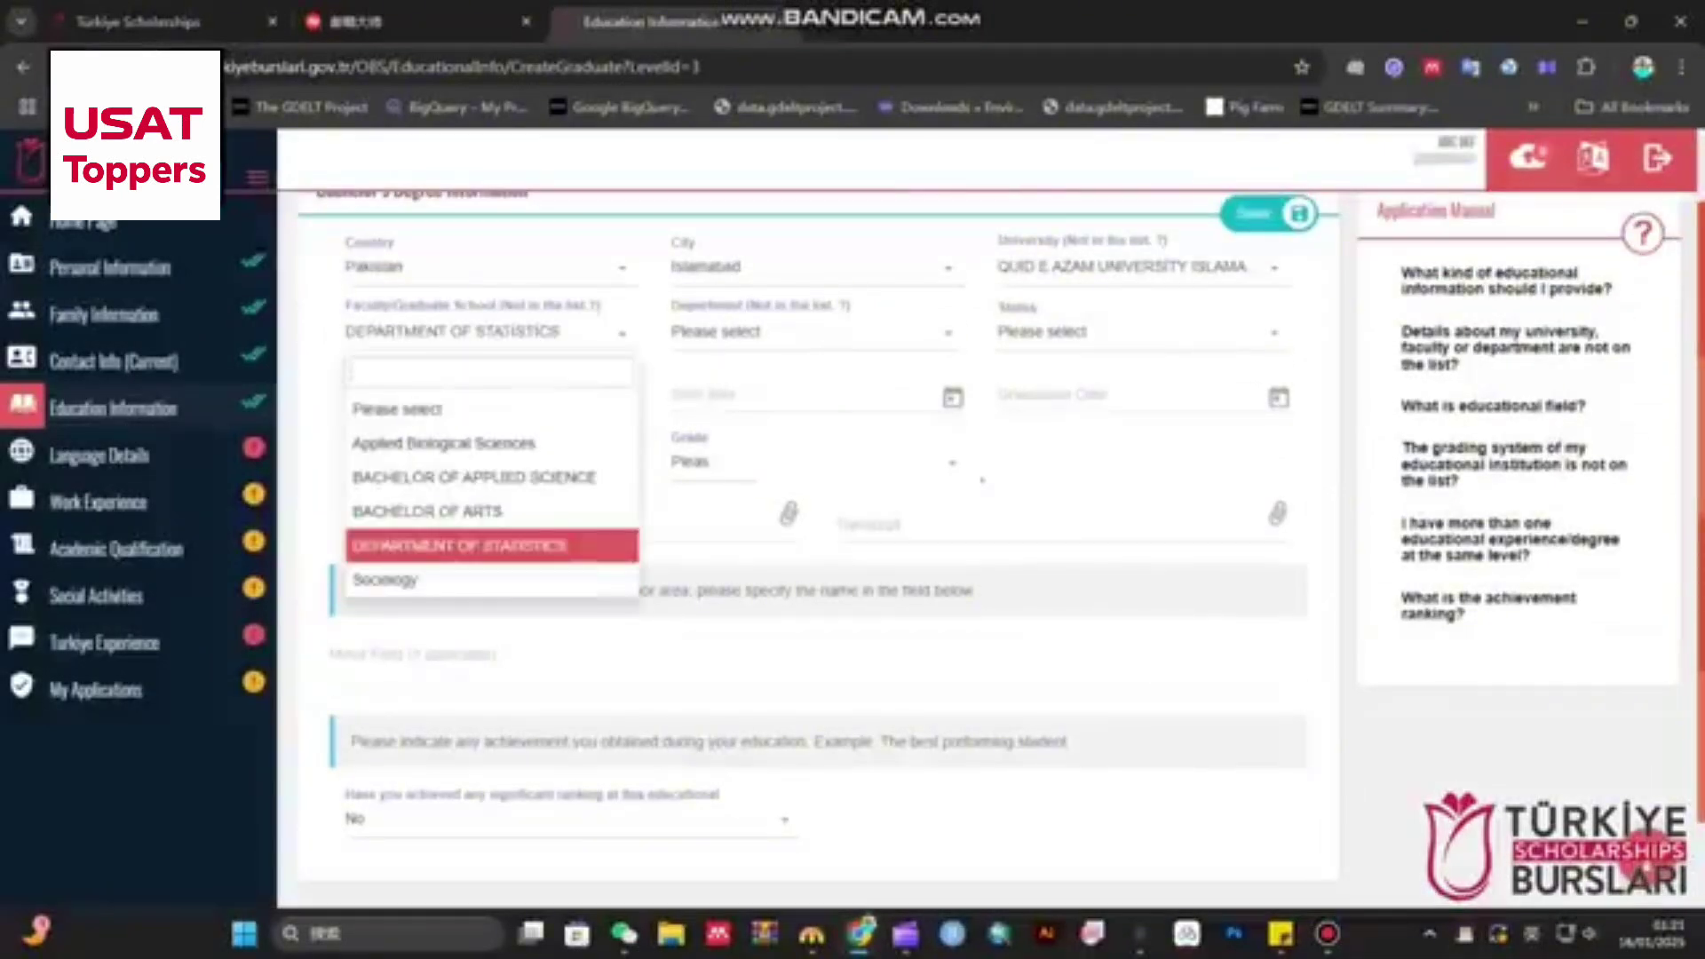
{"action": "type", "text": "econ"}
{"action": "key", "text": "BackSpace"}
{"action": "key", "text": "BackSpace"}
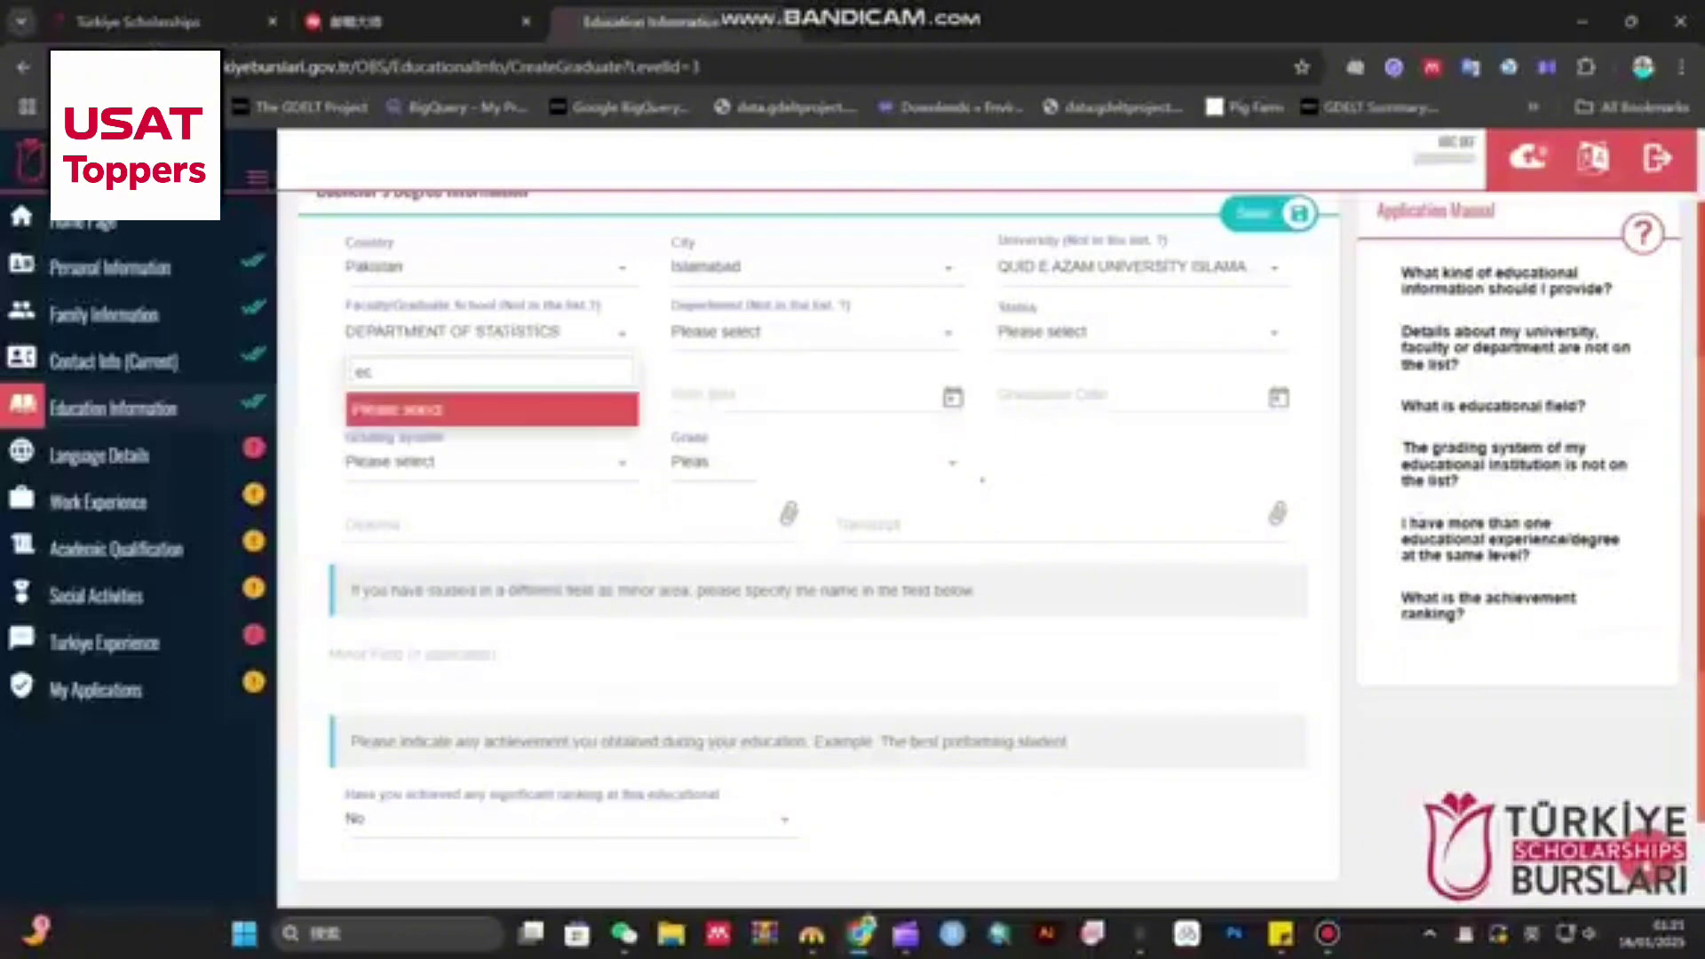
{"action": "key", "text": "BackSpace"}
{"action": "key", "text": "BackSpace"}
{"action": "scroll", "coordinate": [488, 398], "scroll_direction": "down", "scroll_amount": 1}
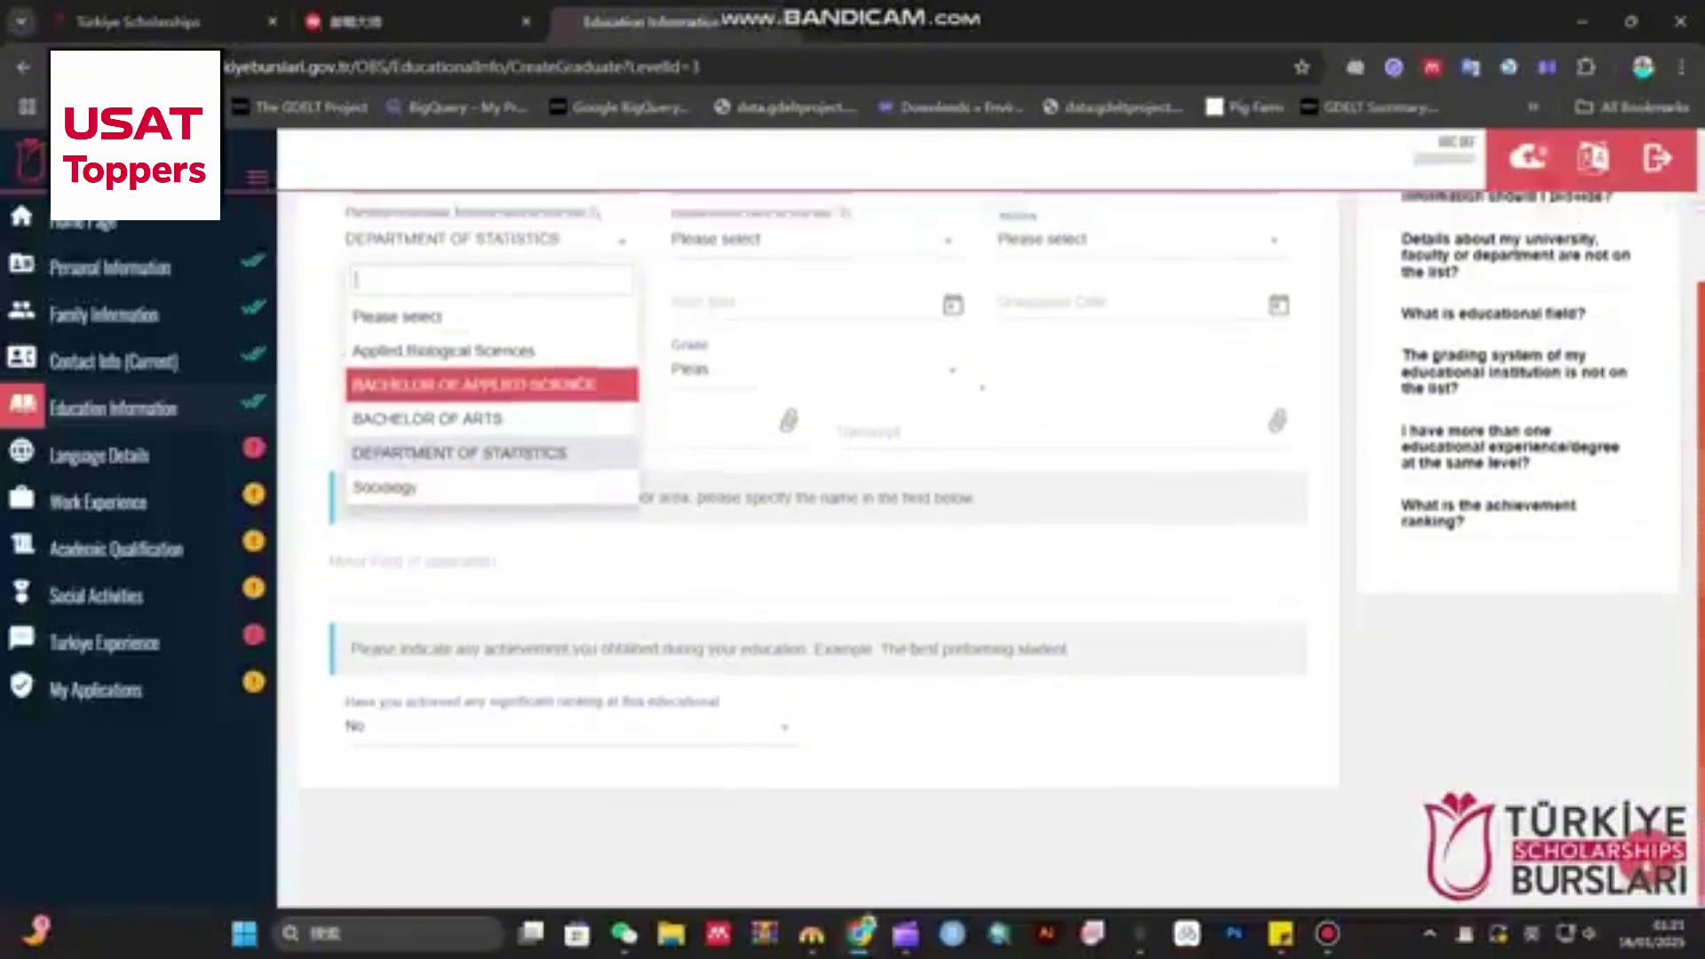
{"action": "scroll", "coordinate": [488, 397], "scroll_direction": "up", "scroll_amount": 1}
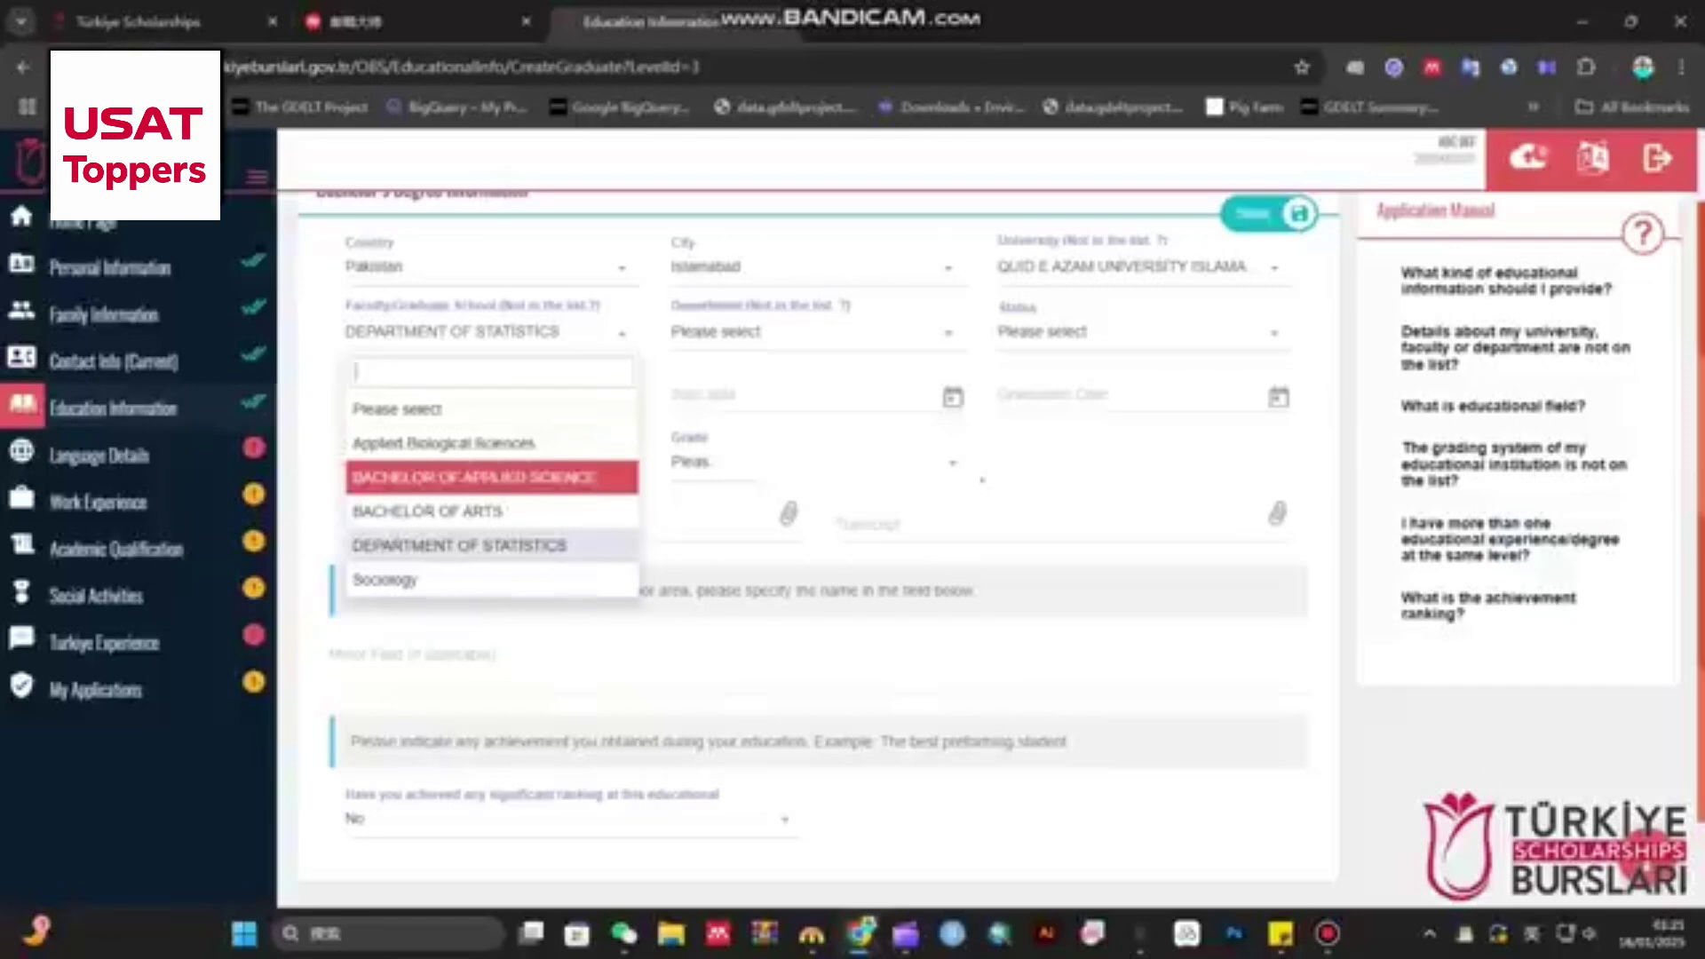
{"action": "left_click", "coordinate": [1492, 406]}
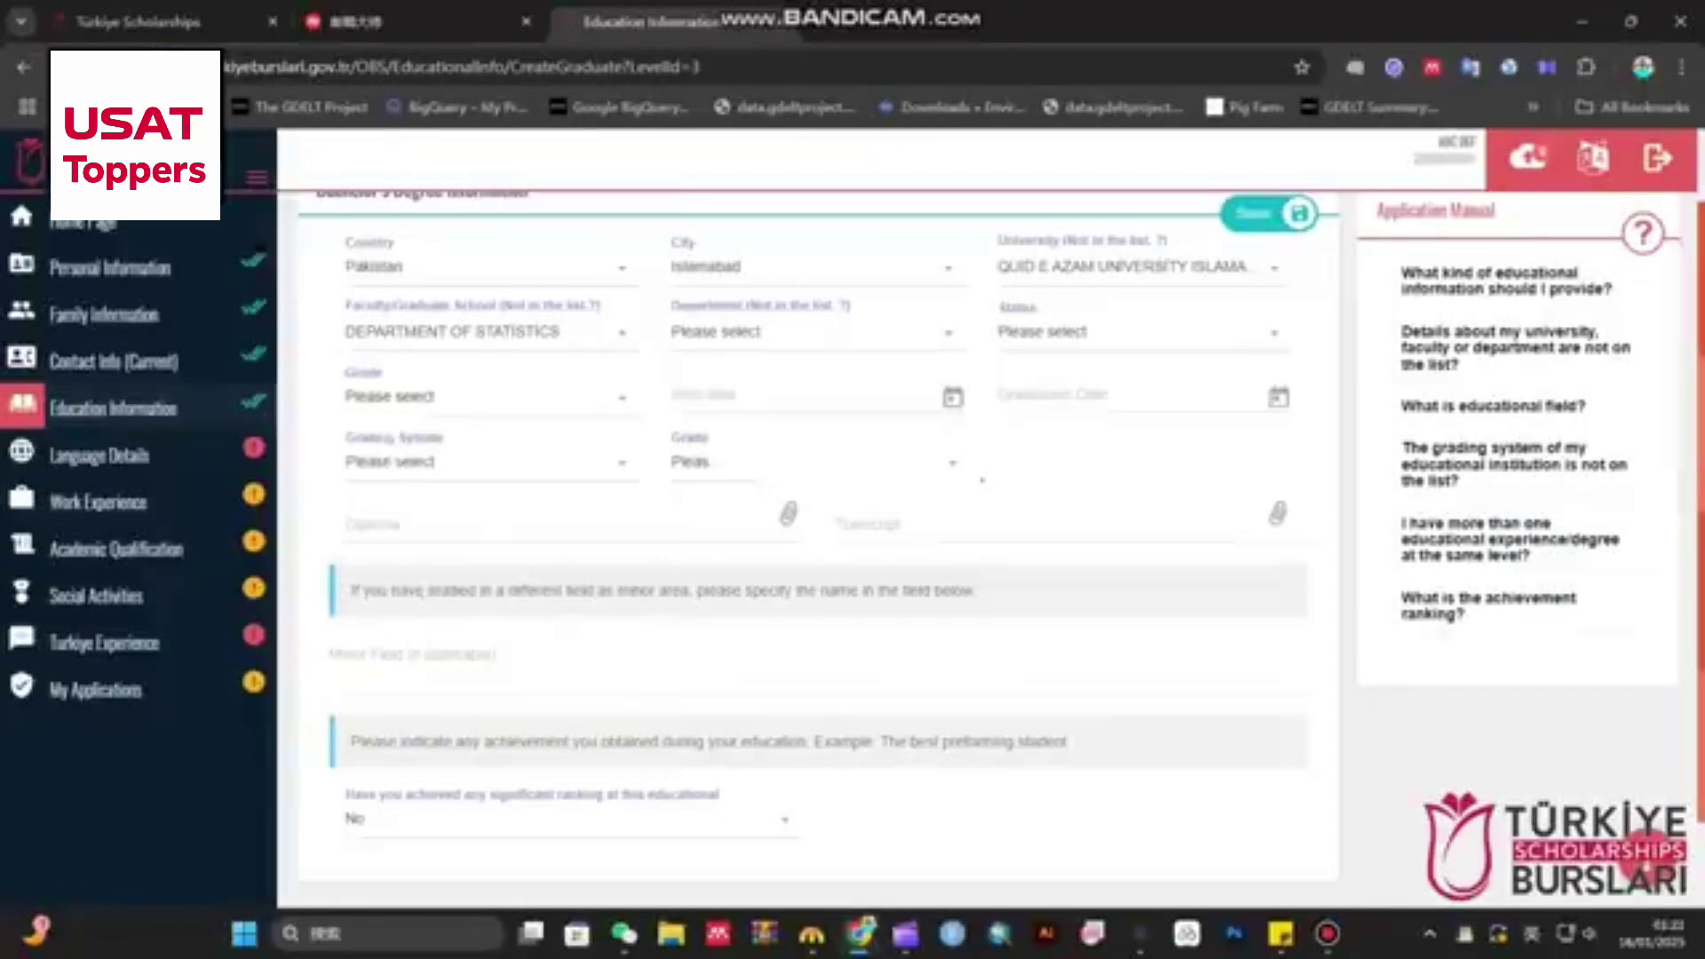
{"action": "left_click_drag", "start_coordinate": [1401, 463], "coordinate": [1563, 502]}
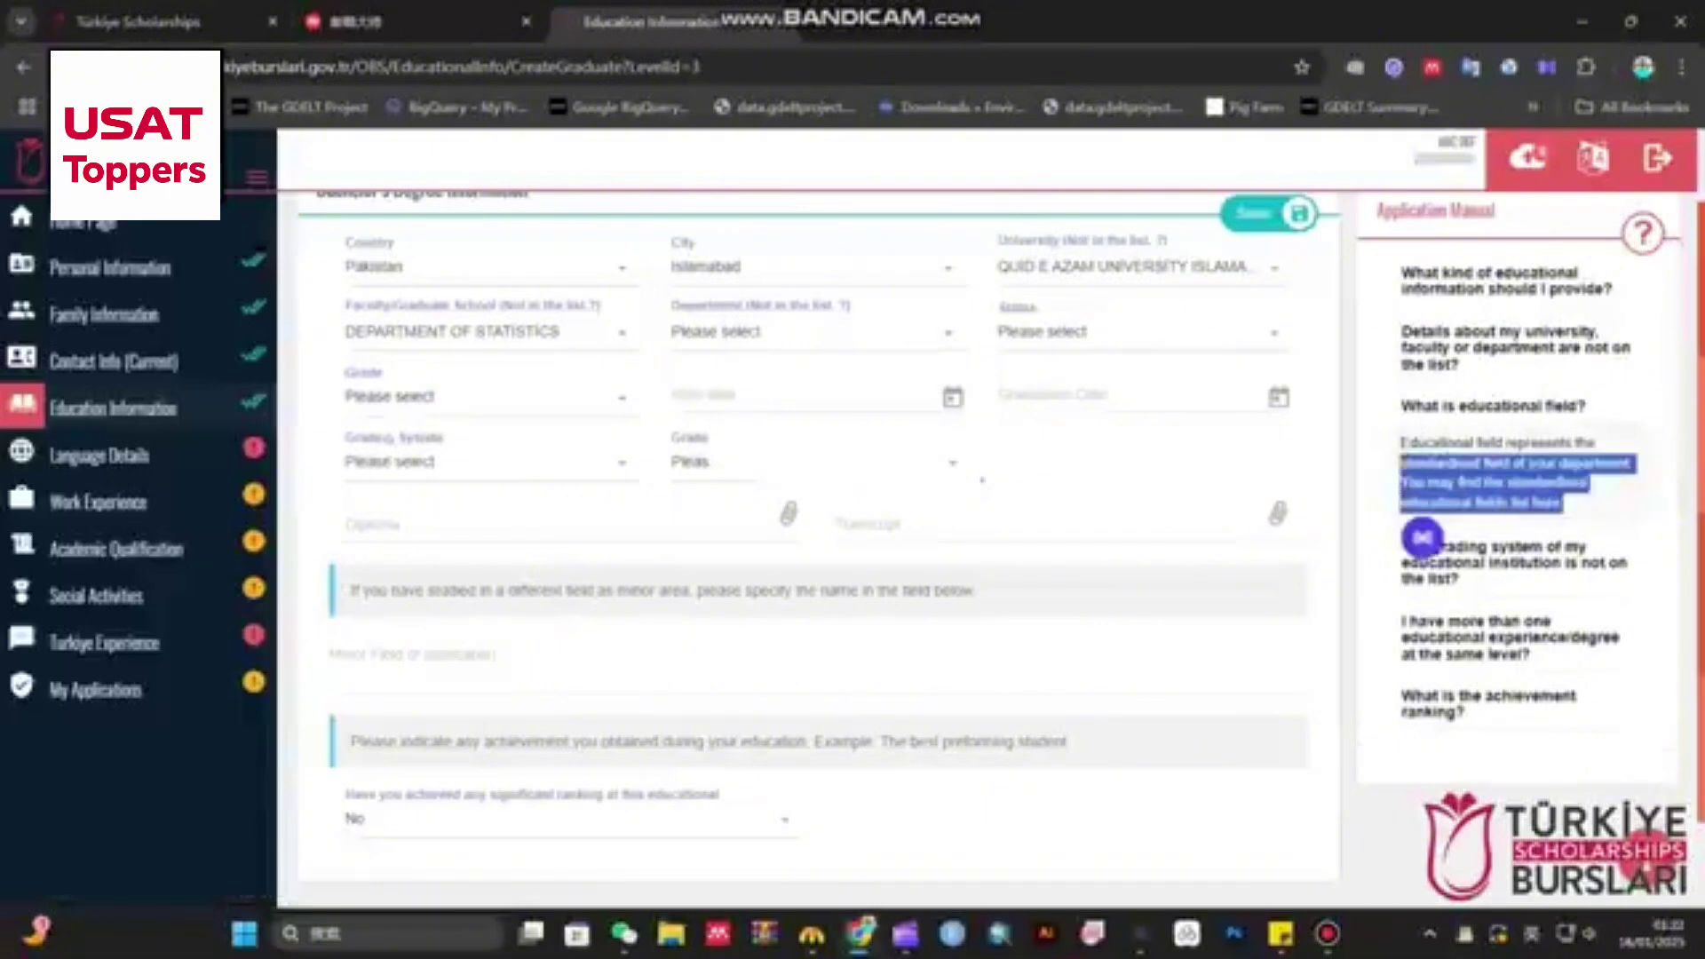
- Choose Statistics as the department and Graduate as the degree status
{"action": "left_click", "coordinate": [486, 461]}
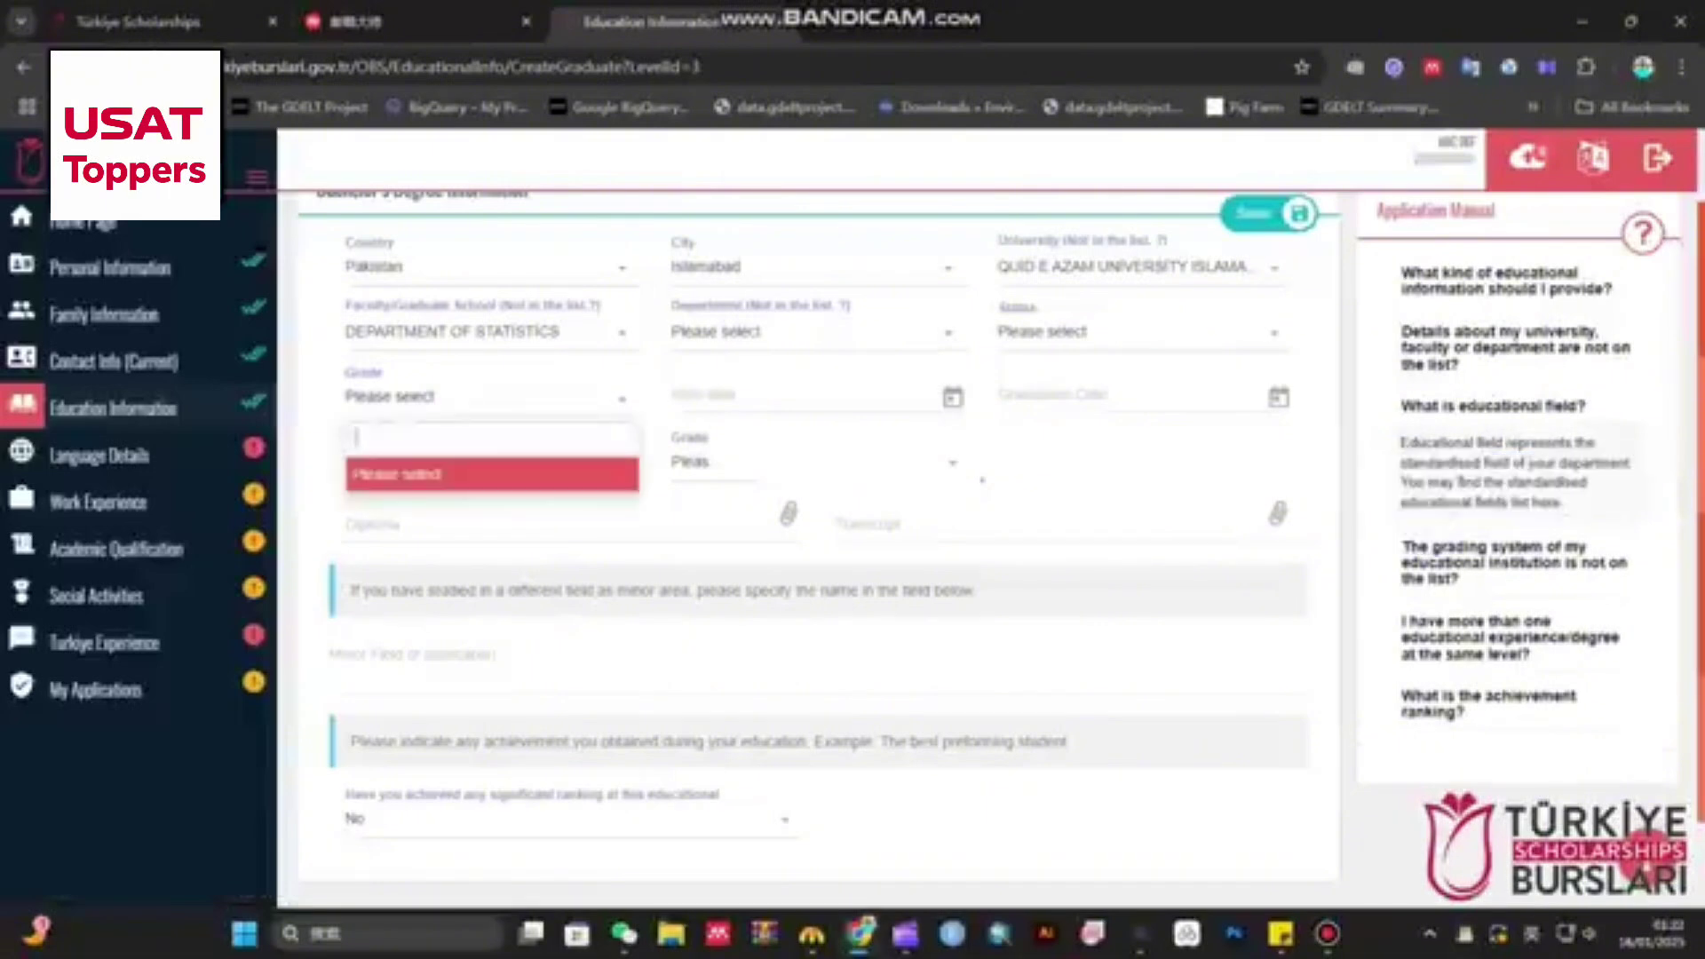
{"action": "left_click", "coordinate": [813, 332]}
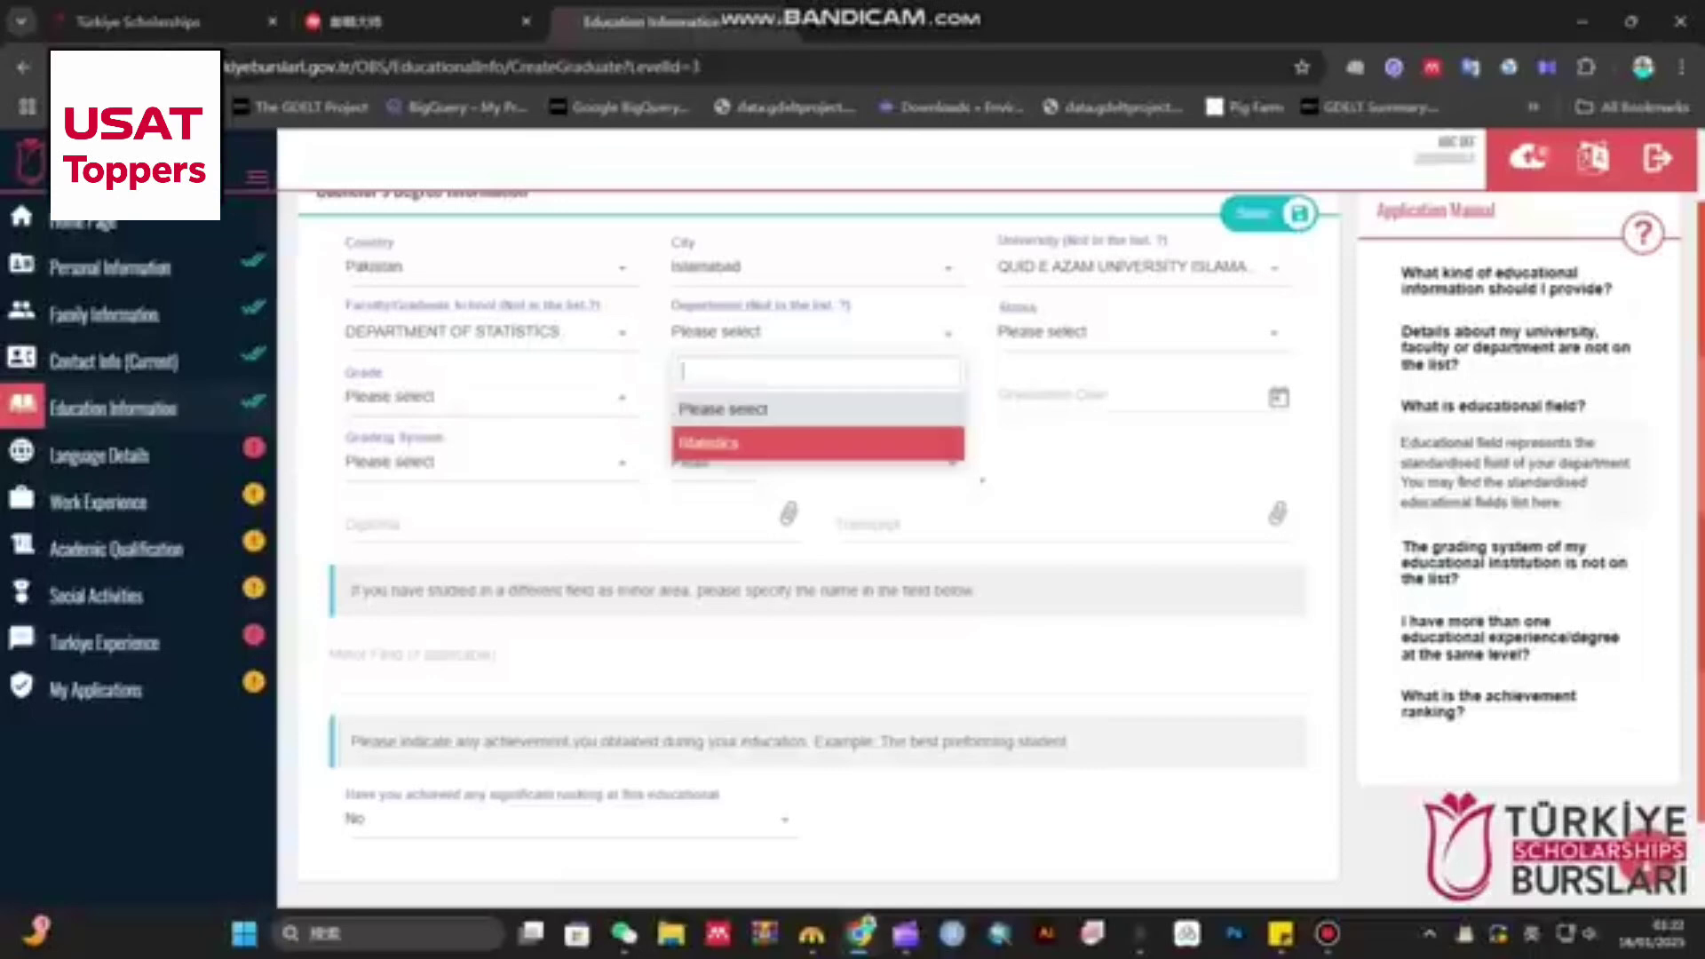
{"action": "left_click", "coordinate": [707, 442]}
{"action": "left_click", "coordinate": [1136, 333]}
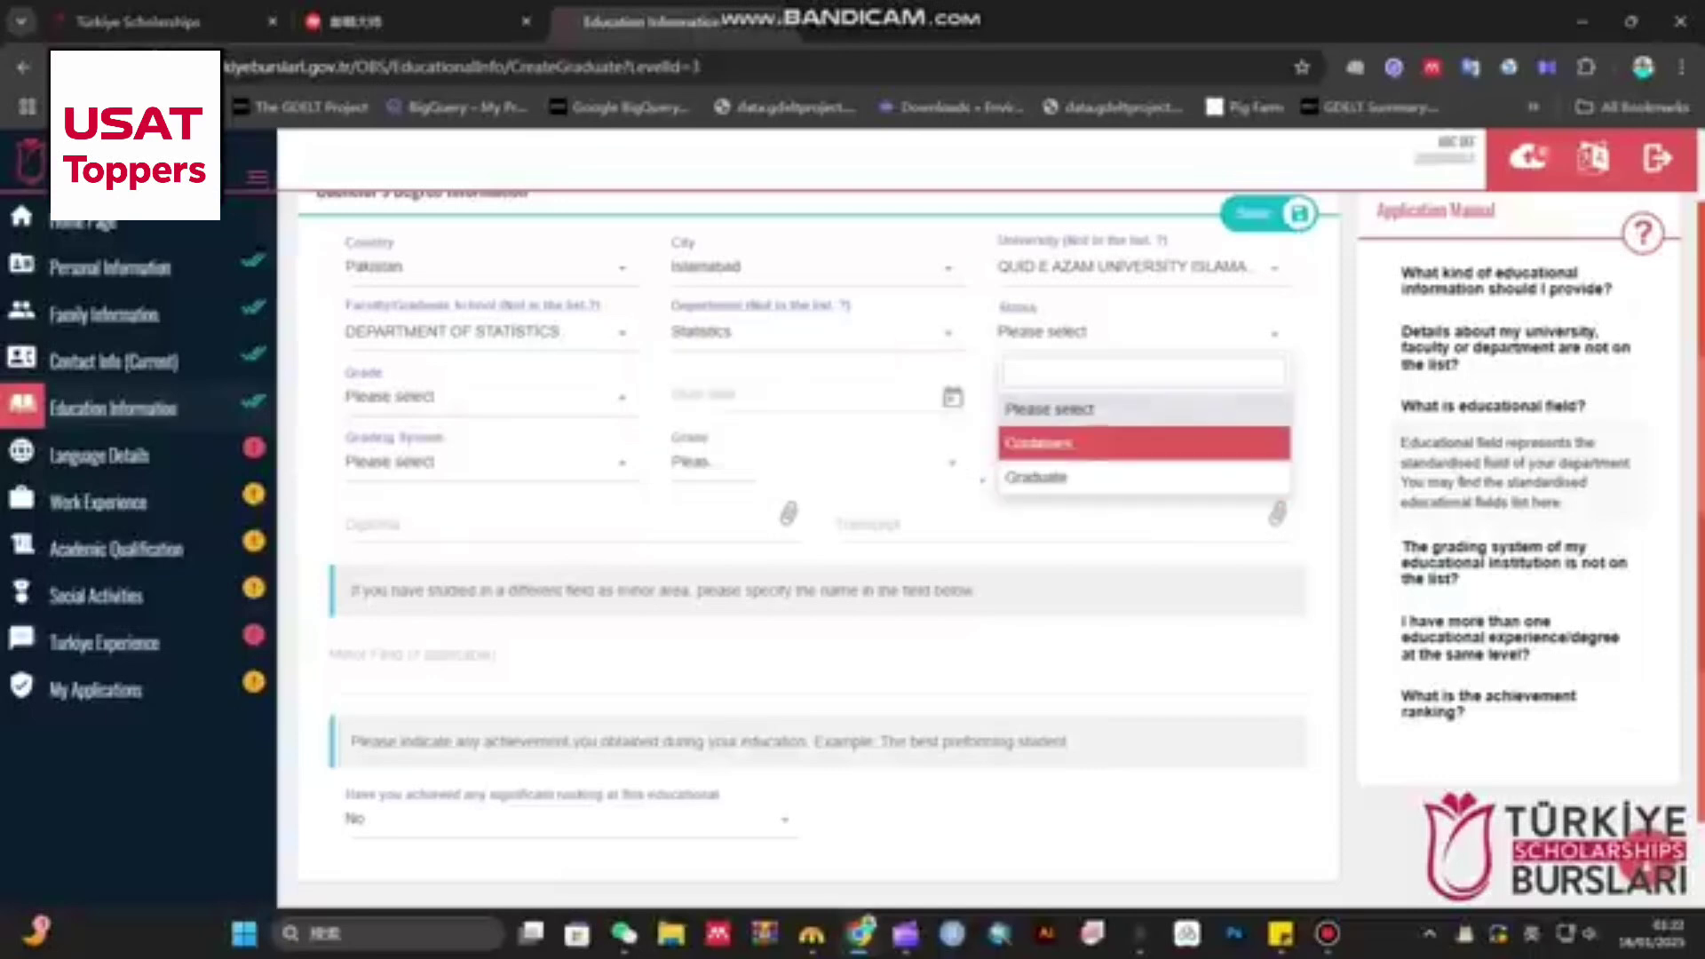
{"action": "left_click", "coordinate": [1091, 476]}
{"action": "left_click", "coordinate": [400, 394]}
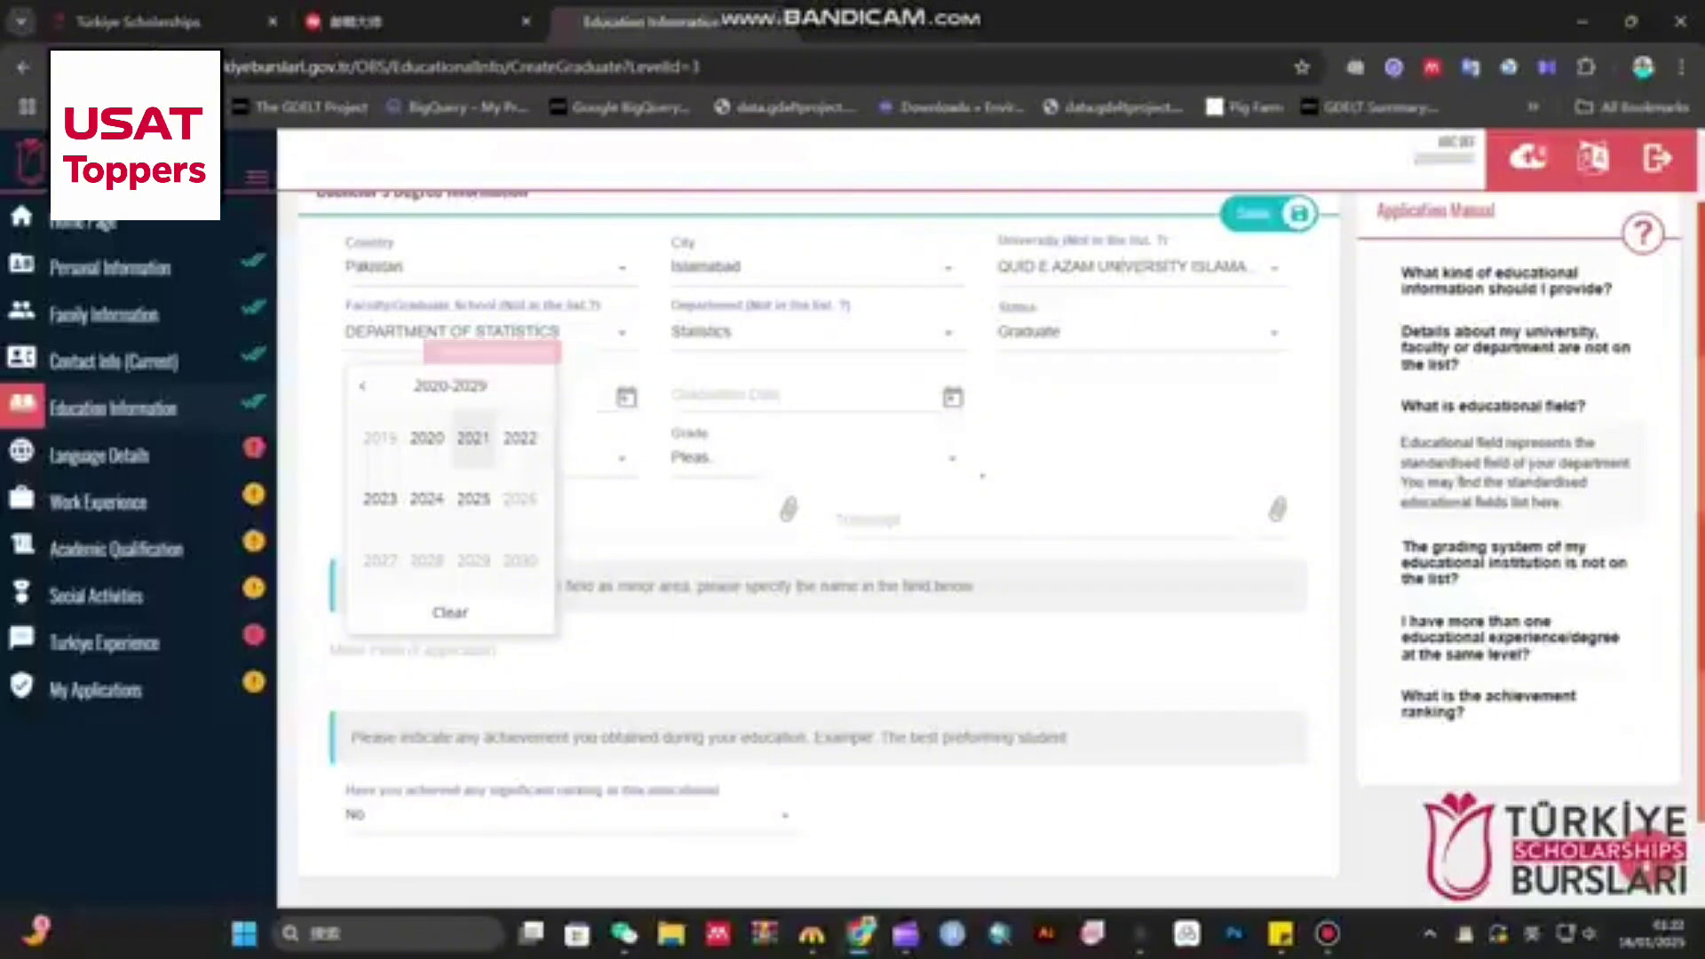
- Set the bachelor's start date to 01/06/2021 and graduation date to 11/06/2024
{"action": "left_click", "coordinate": [474, 437]}
{"action": "left_click", "coordinate": [427, 498]}
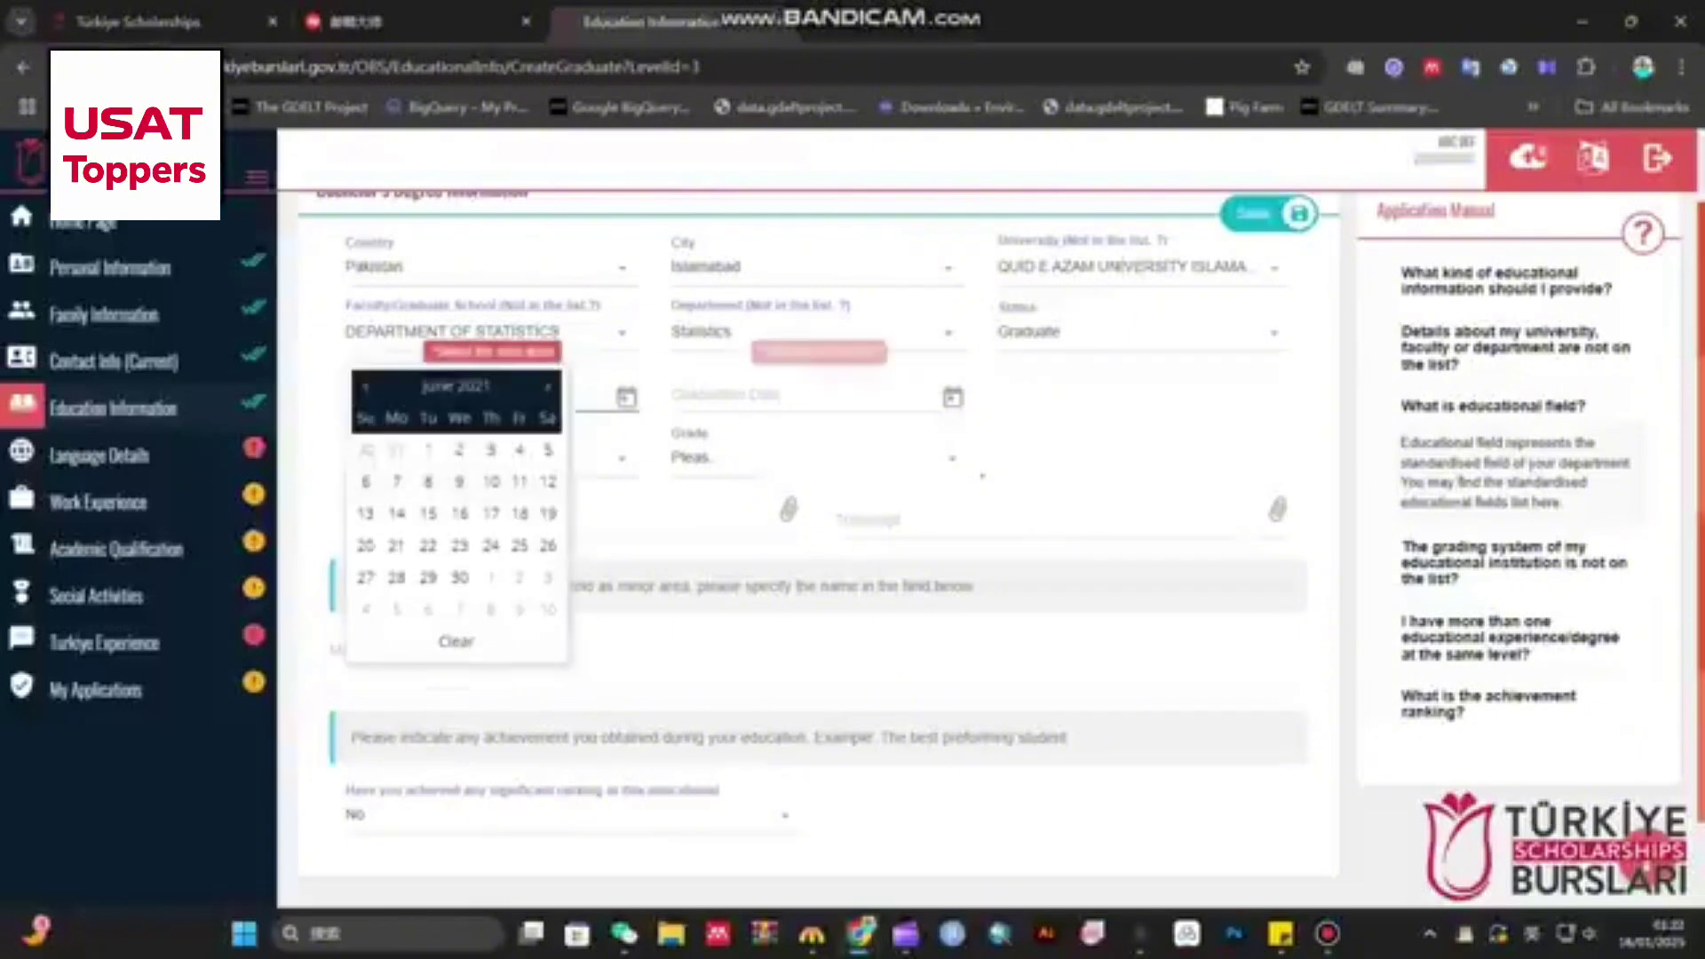
{"action": "left_click", "coordinate": [428, 449]}
{"action": "left_click", "coordinate": [781, 394]}
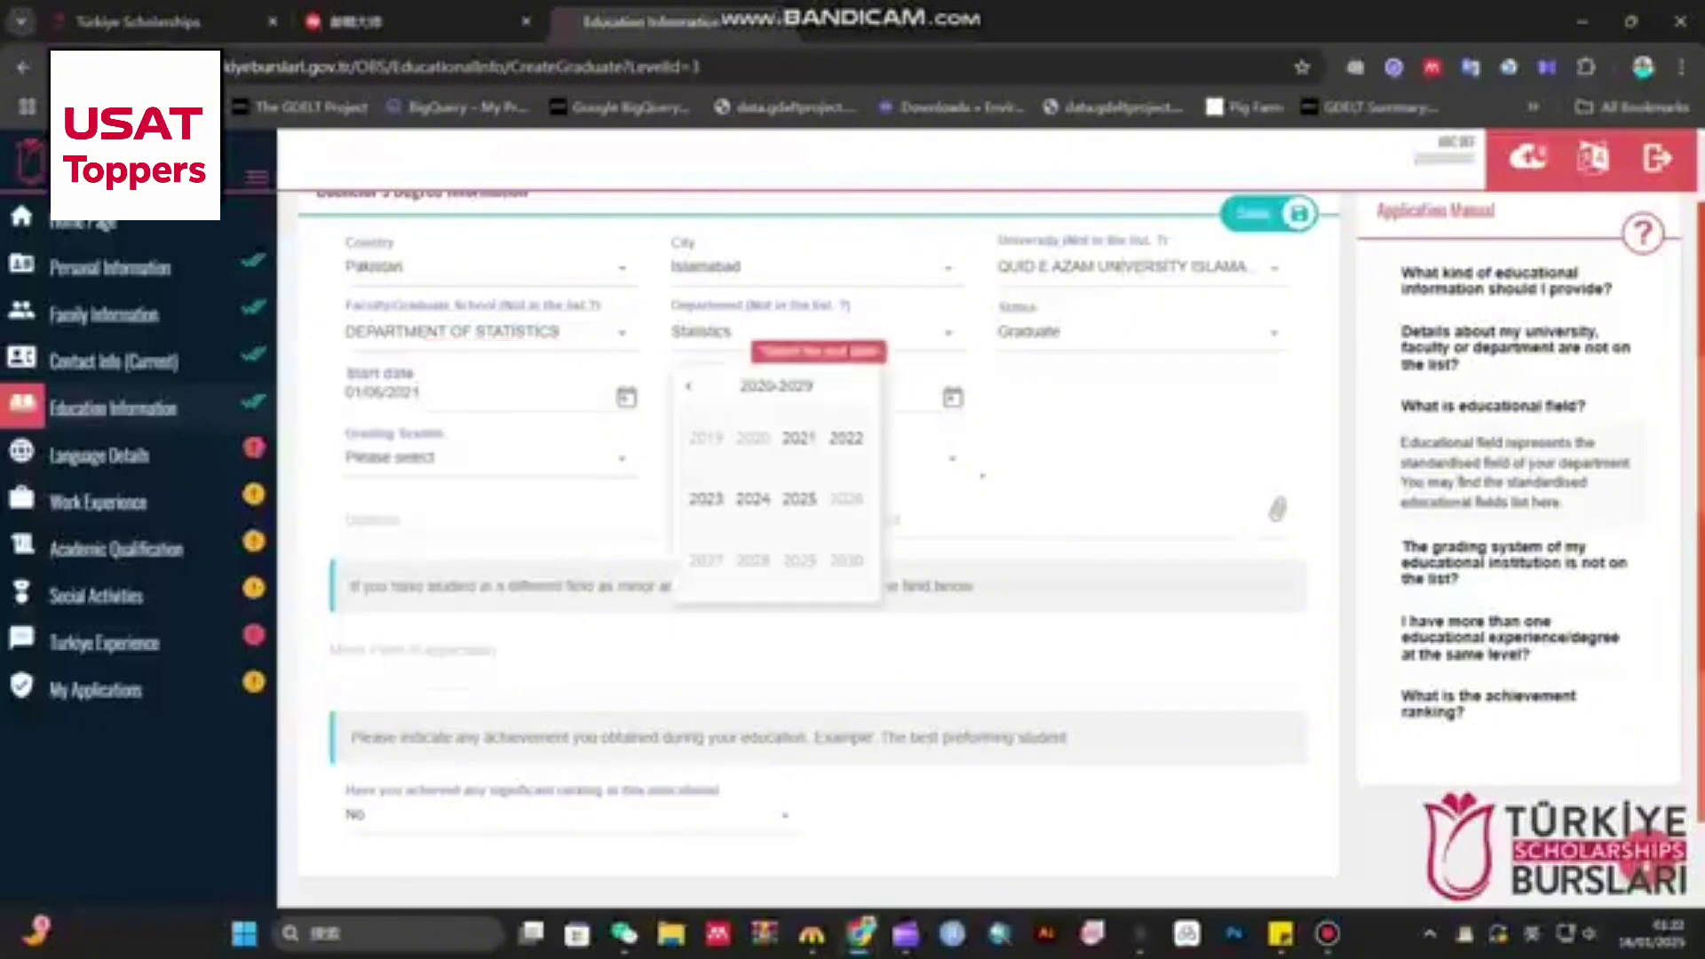
{"action": "left_click", "coordinate": [753, 494]}
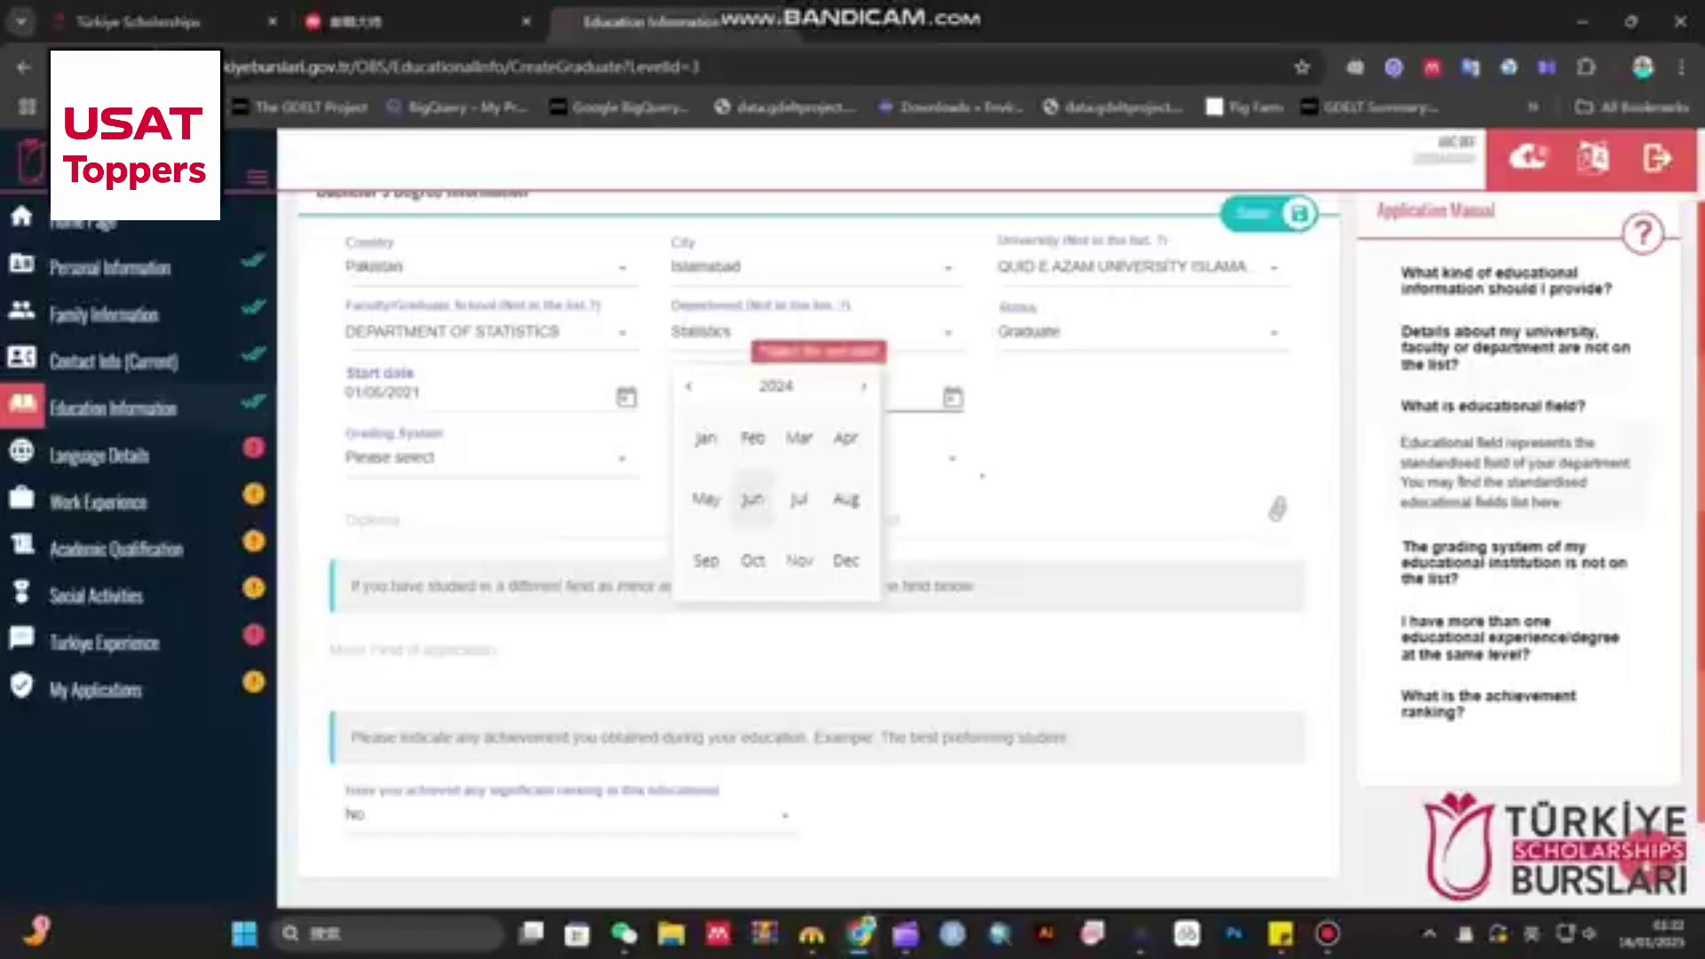
{"action": "left_click", "coordinate": [752, 499]}
{"action": "left_click", "coordinate": [754, 510]}
- Choose the 100-point grading system with grades 78 and 86
{"action": "left_click", "coordinate": [484, 458]}
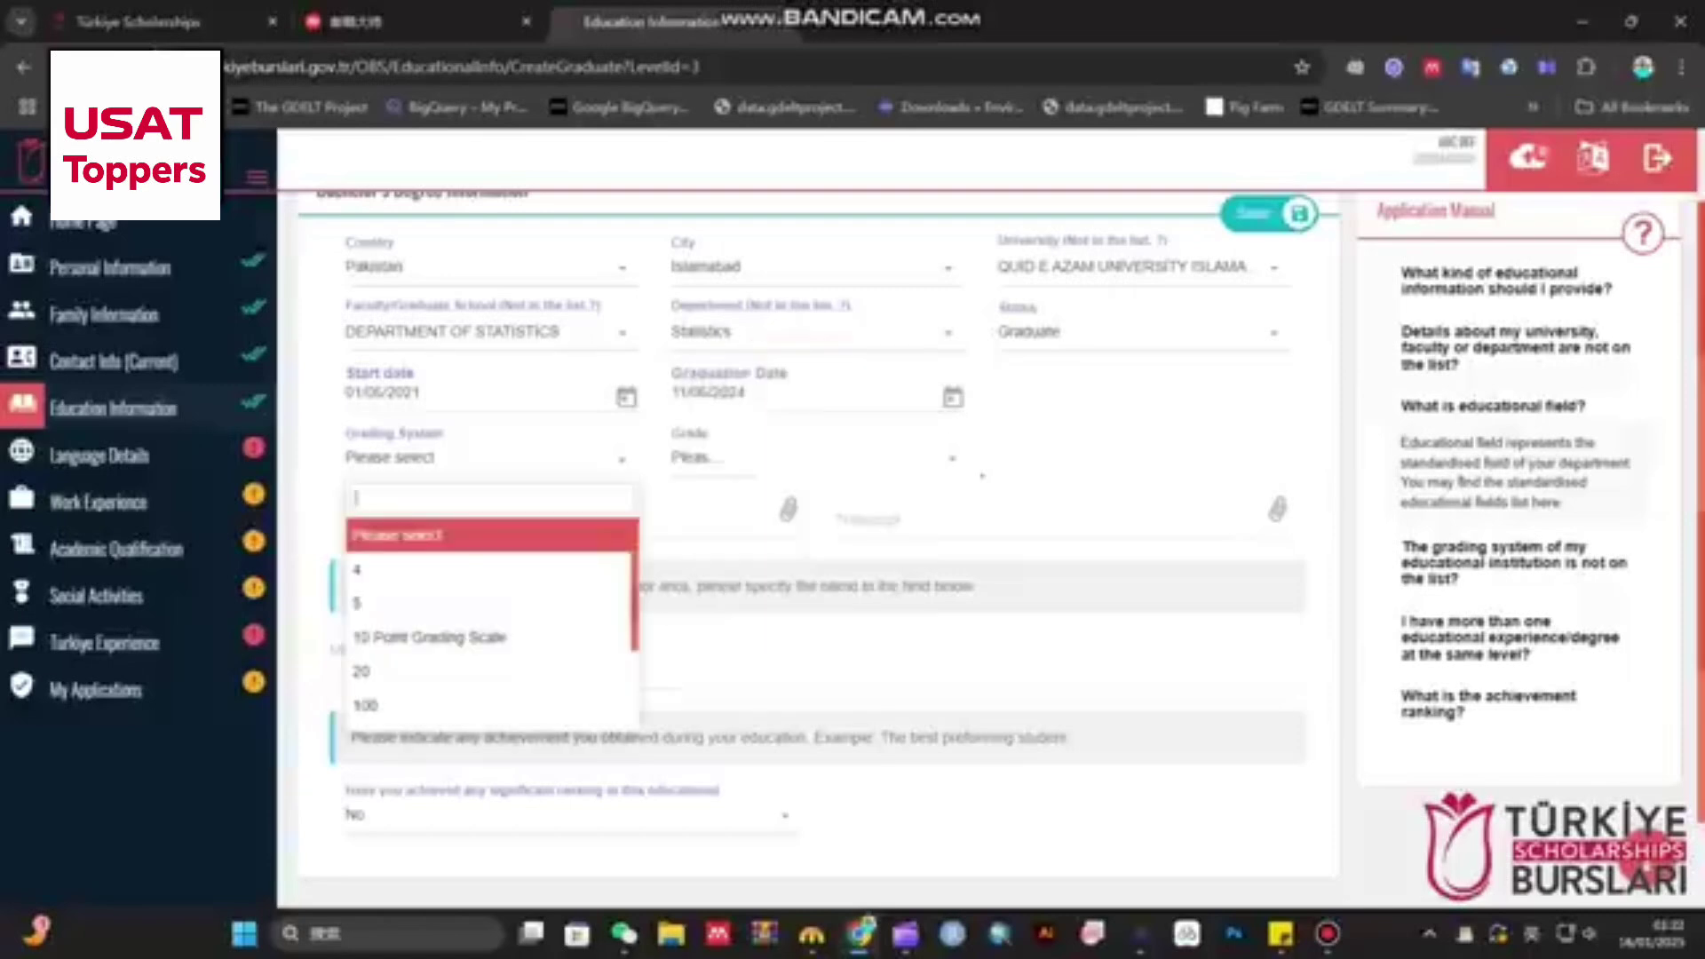
{"action": "left_click", "coordinate": [426, 705]}
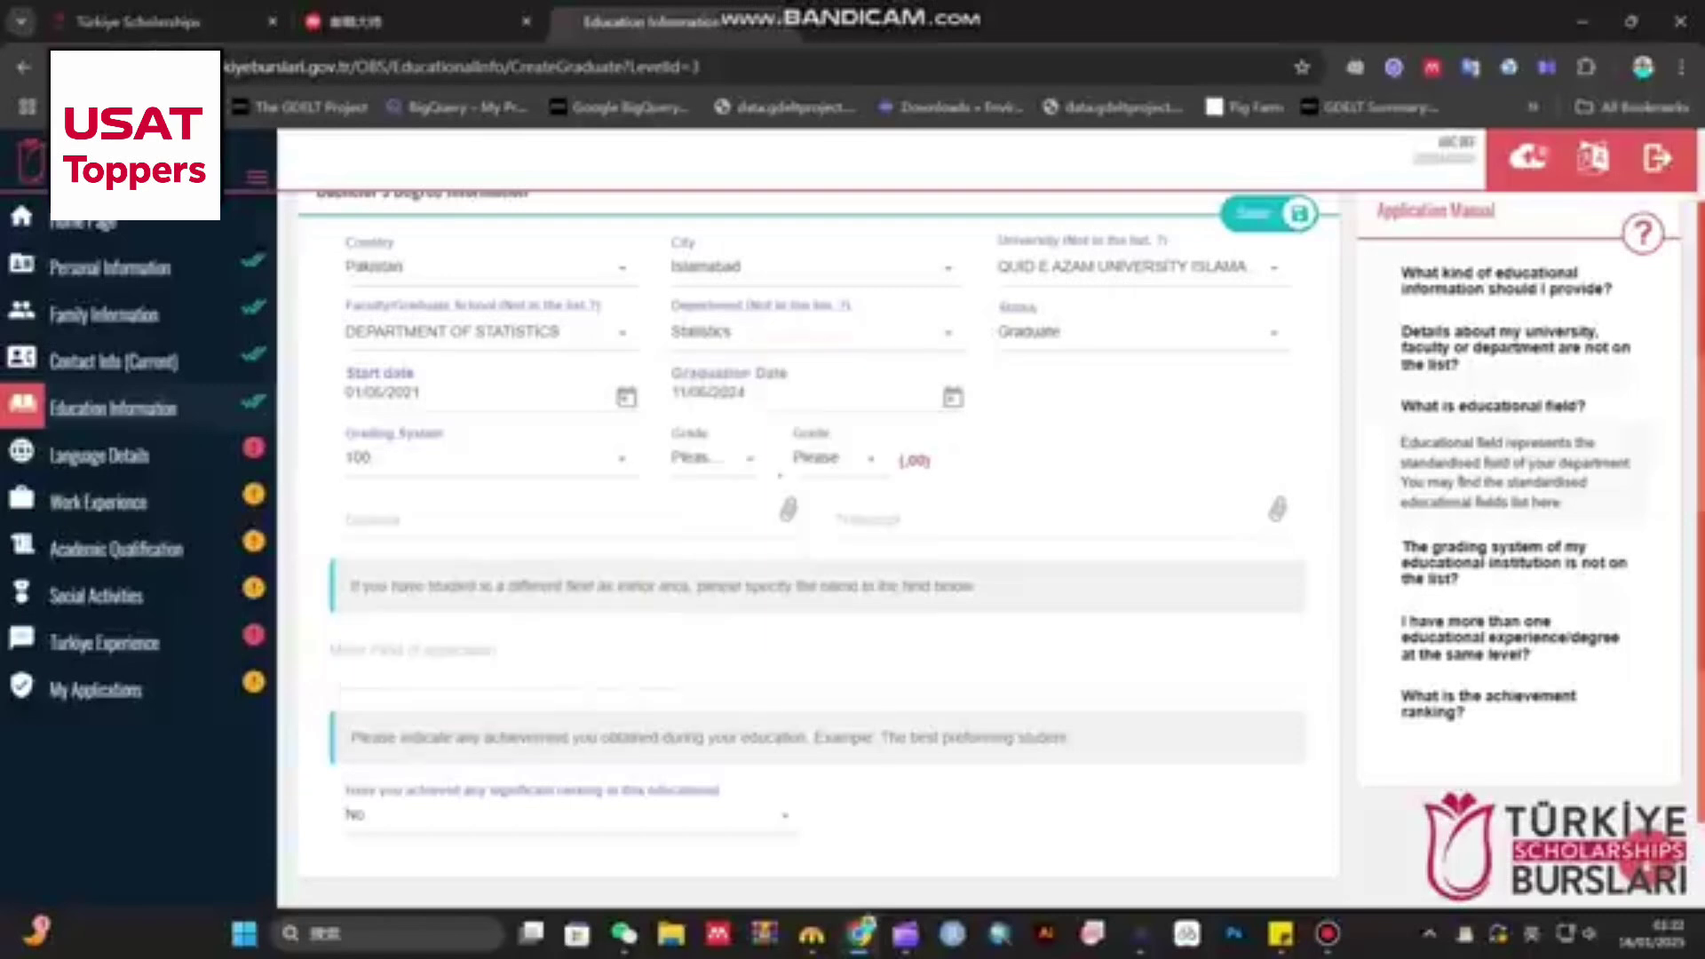
{"action": "left_click", "coordinate": [713, 458]}
{"action": "scroll", "coordinate": [716, 668], "scroll_direction": "down", "scroll_amount": 5}
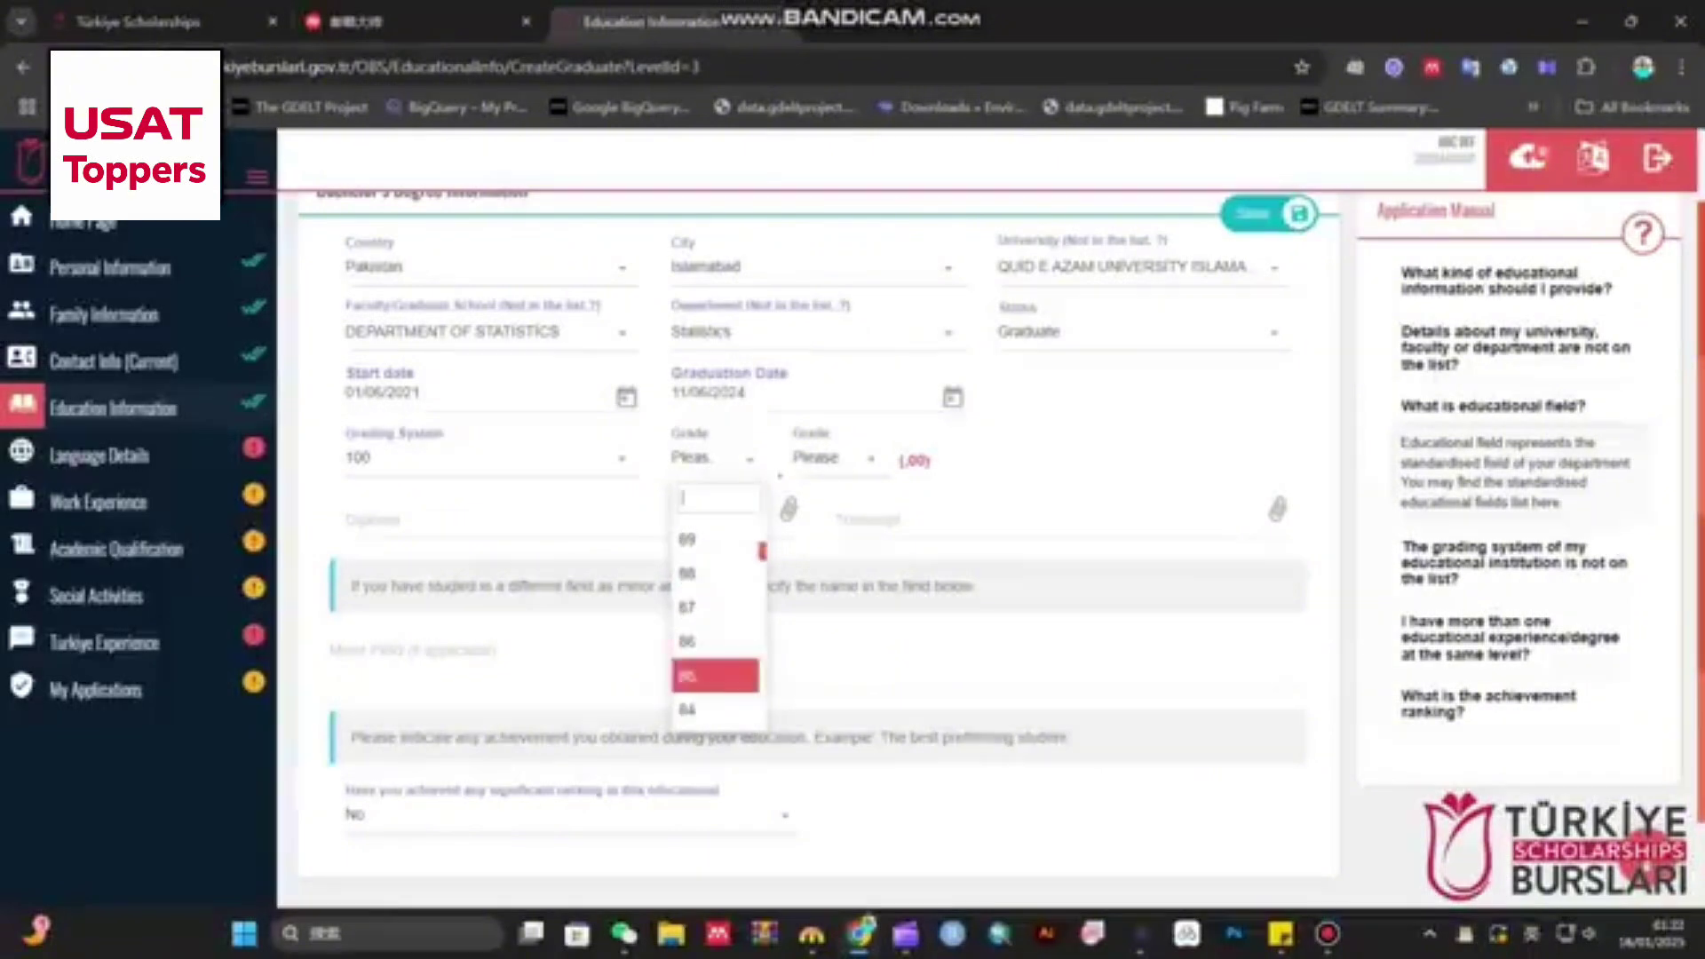
{"action": "scroll", "coordinate": [715, 667], "scroll_direction": "down", "scroll_amount": 3}
{"action": "left_click", "coordinate": [702, 699]}
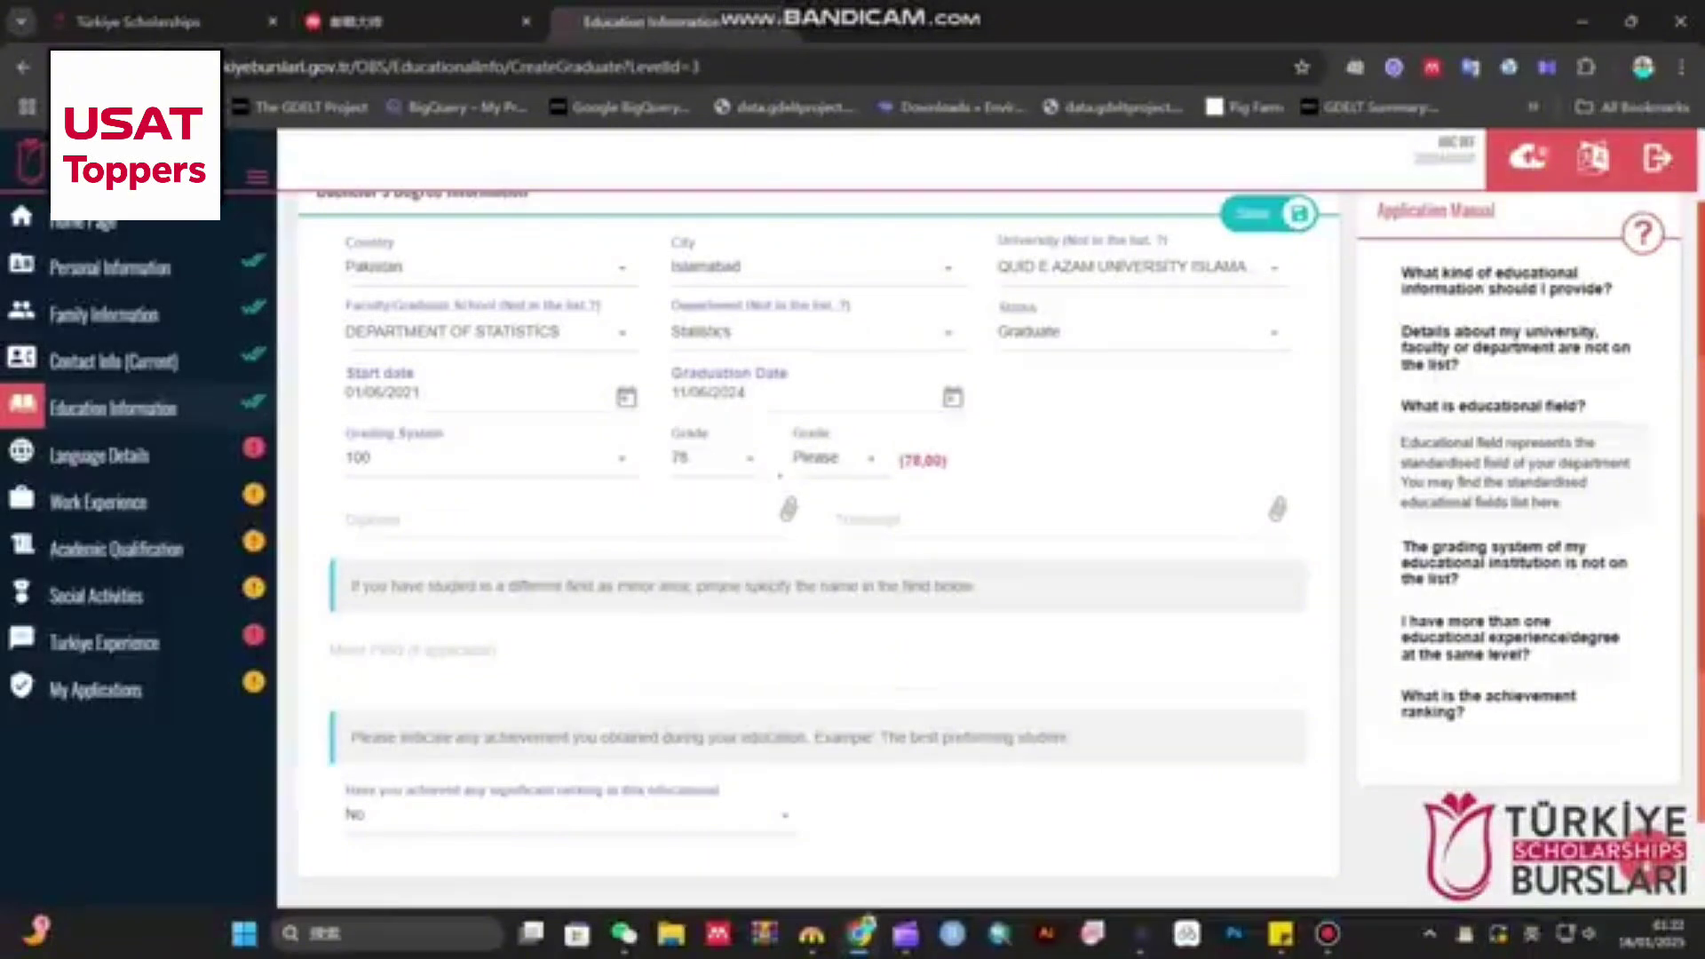
{"action": "left_click", "coordinate": [833, 459]}
{"action": "scroll", "coordinate": [839, 639], "scroll_direction": "down", "scroll_amount": 3}
{"action": "left_click", "coordinate": [835, 602]}
- Attach the screenshot image as both the diploma and the transcript
{"action": "left_click", "coordinate": [573, 519]}
{"action": "double_click", "coordinate": [337, 192]}
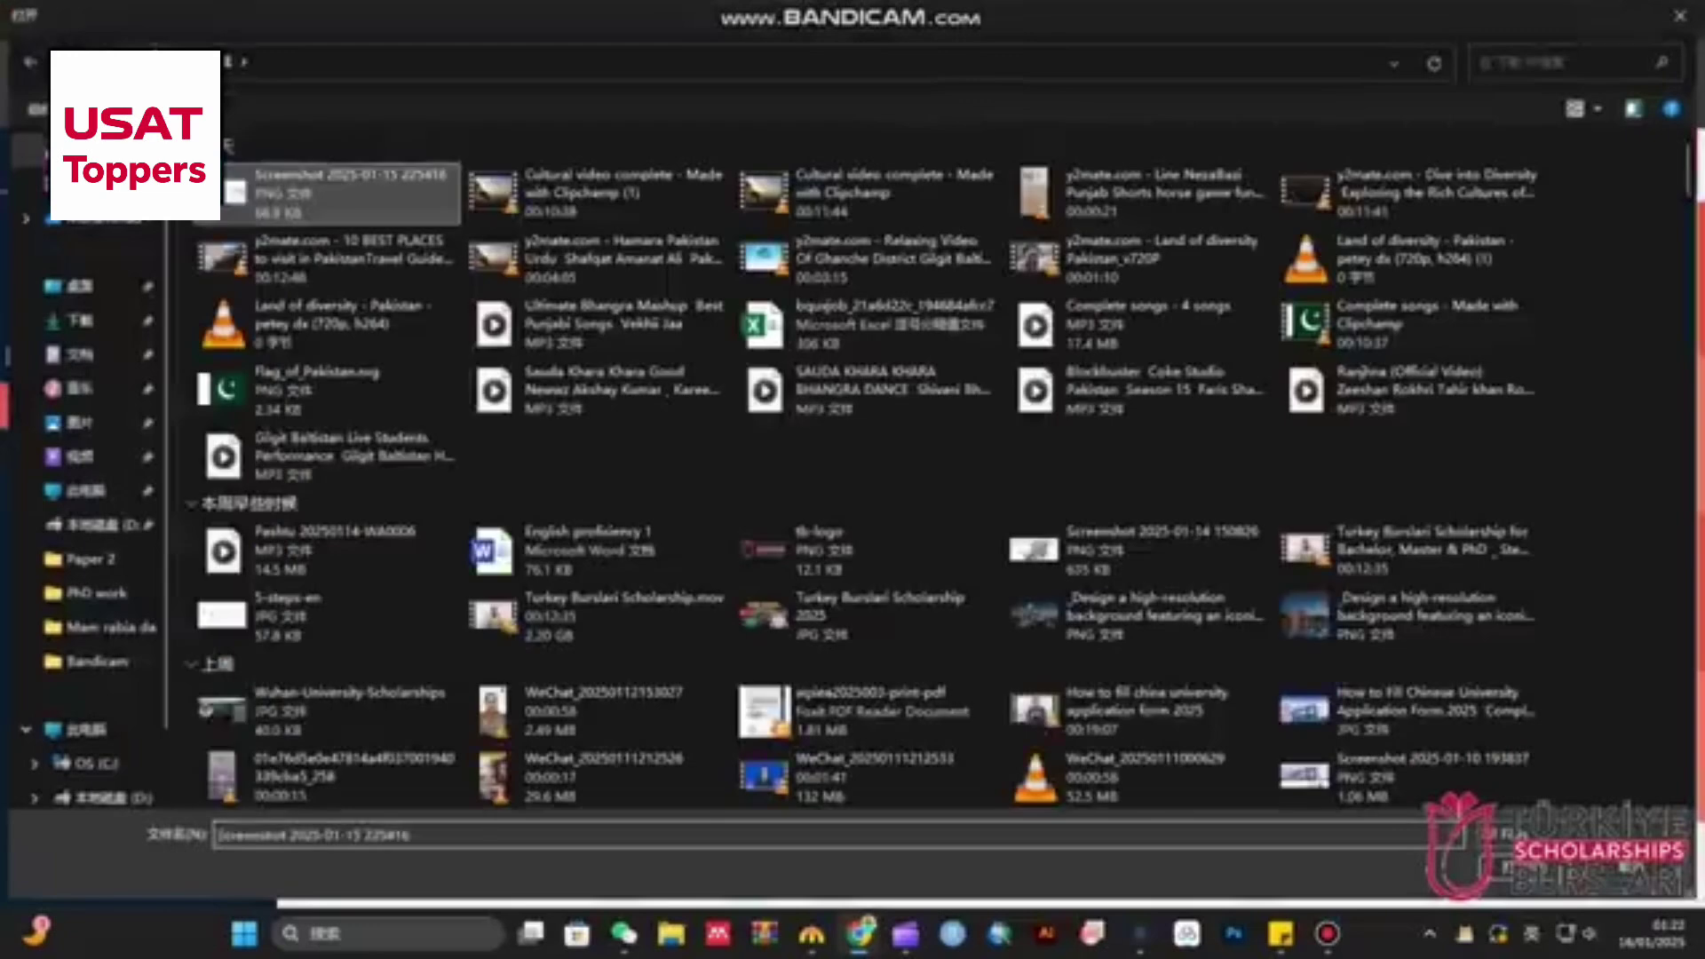
{"action": "left_click", "coordinate": [1048, 520]}
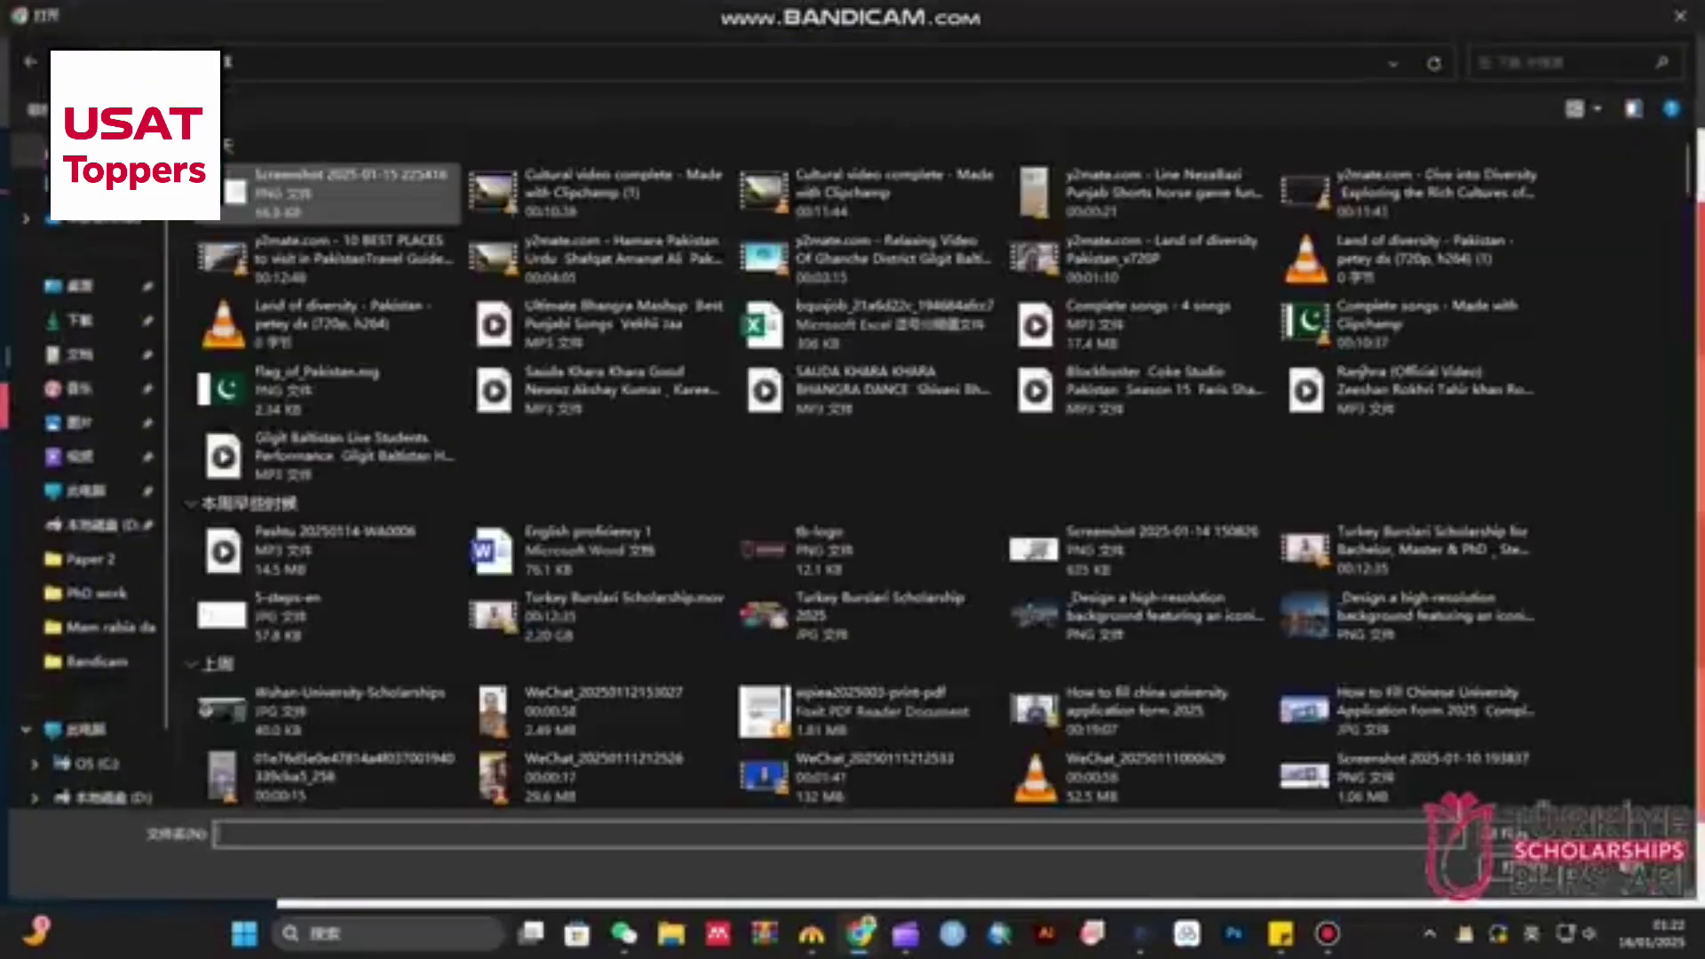
{"action": "double_click", "coordinate": [341, 190]}
- Enter the minor field 'ABc' and keep the significant ranking answer as No
{"action": "scroll", "coordinate": [817, 533], "scroll_direction": "down", "scroll_amount": 2}
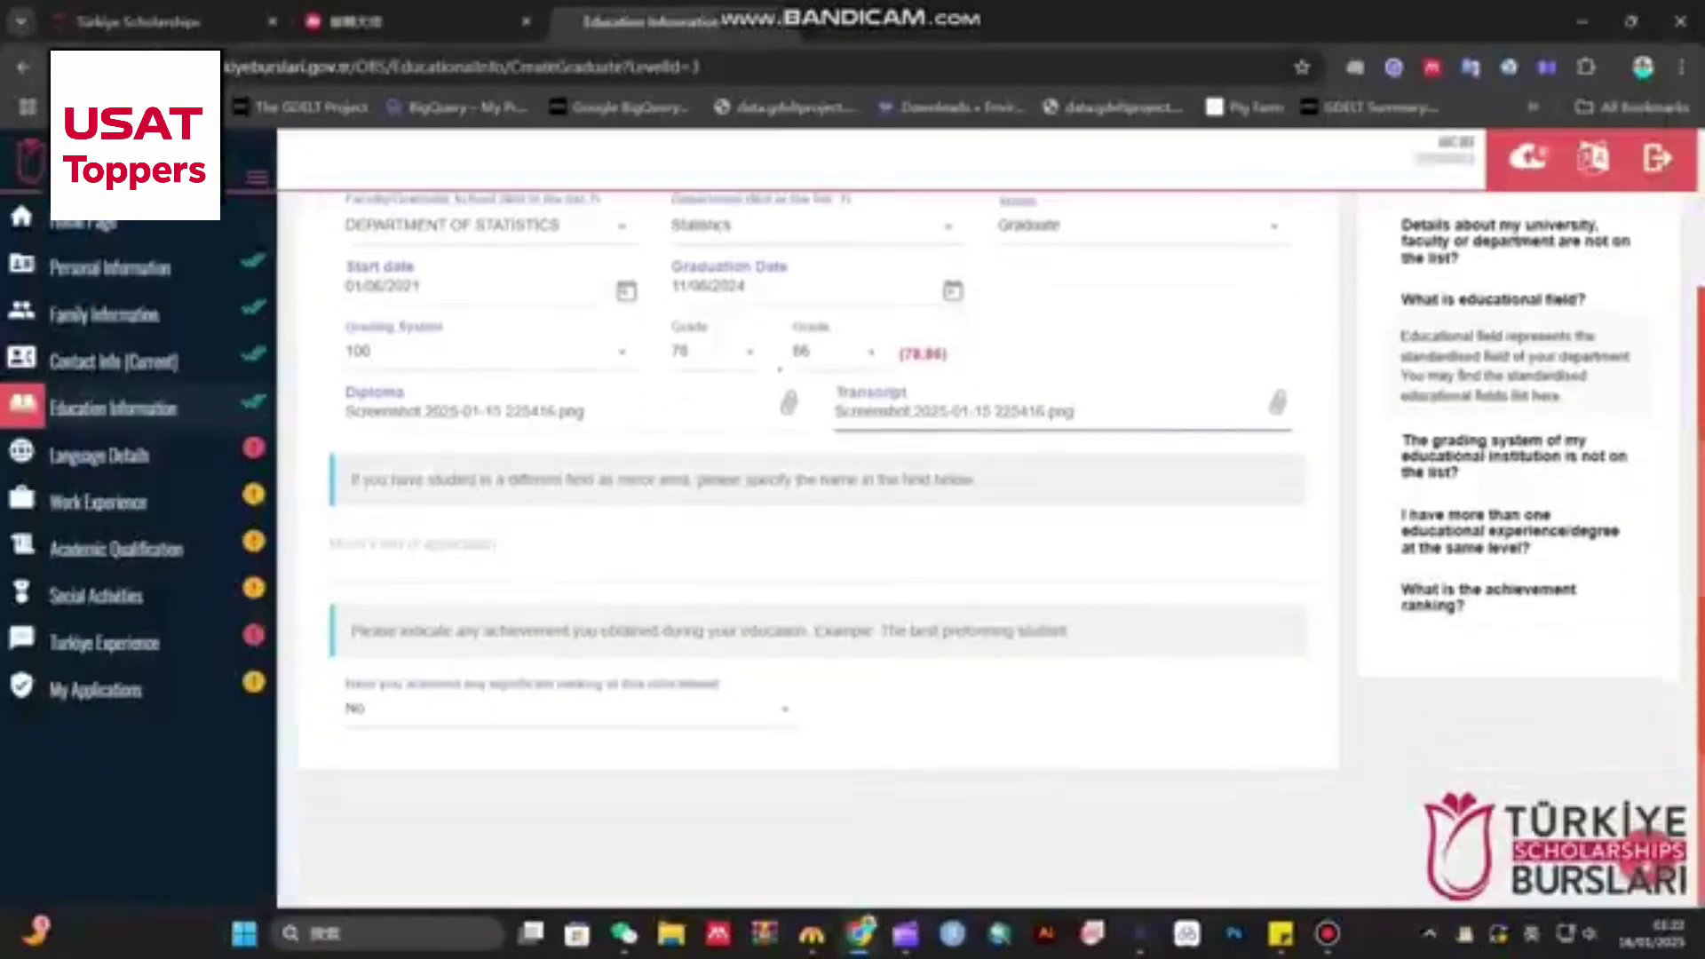
{"action": "left_click", "coordinate": [550, 545]}
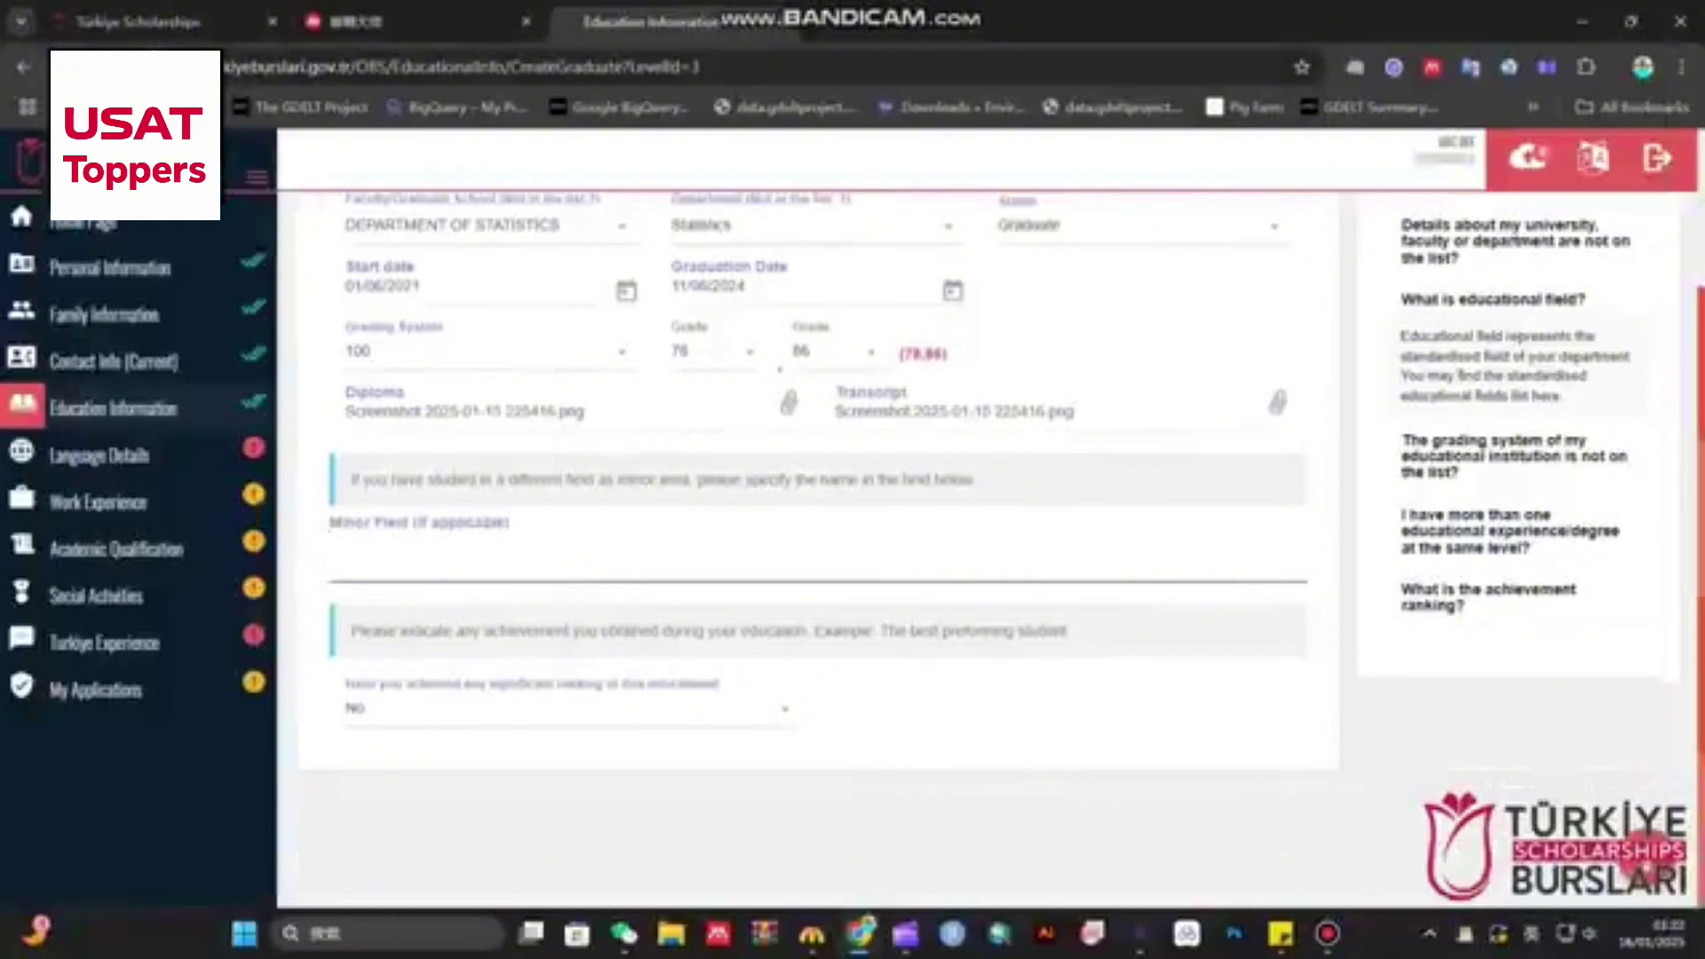
{"action": "type", "text": "ABC"}
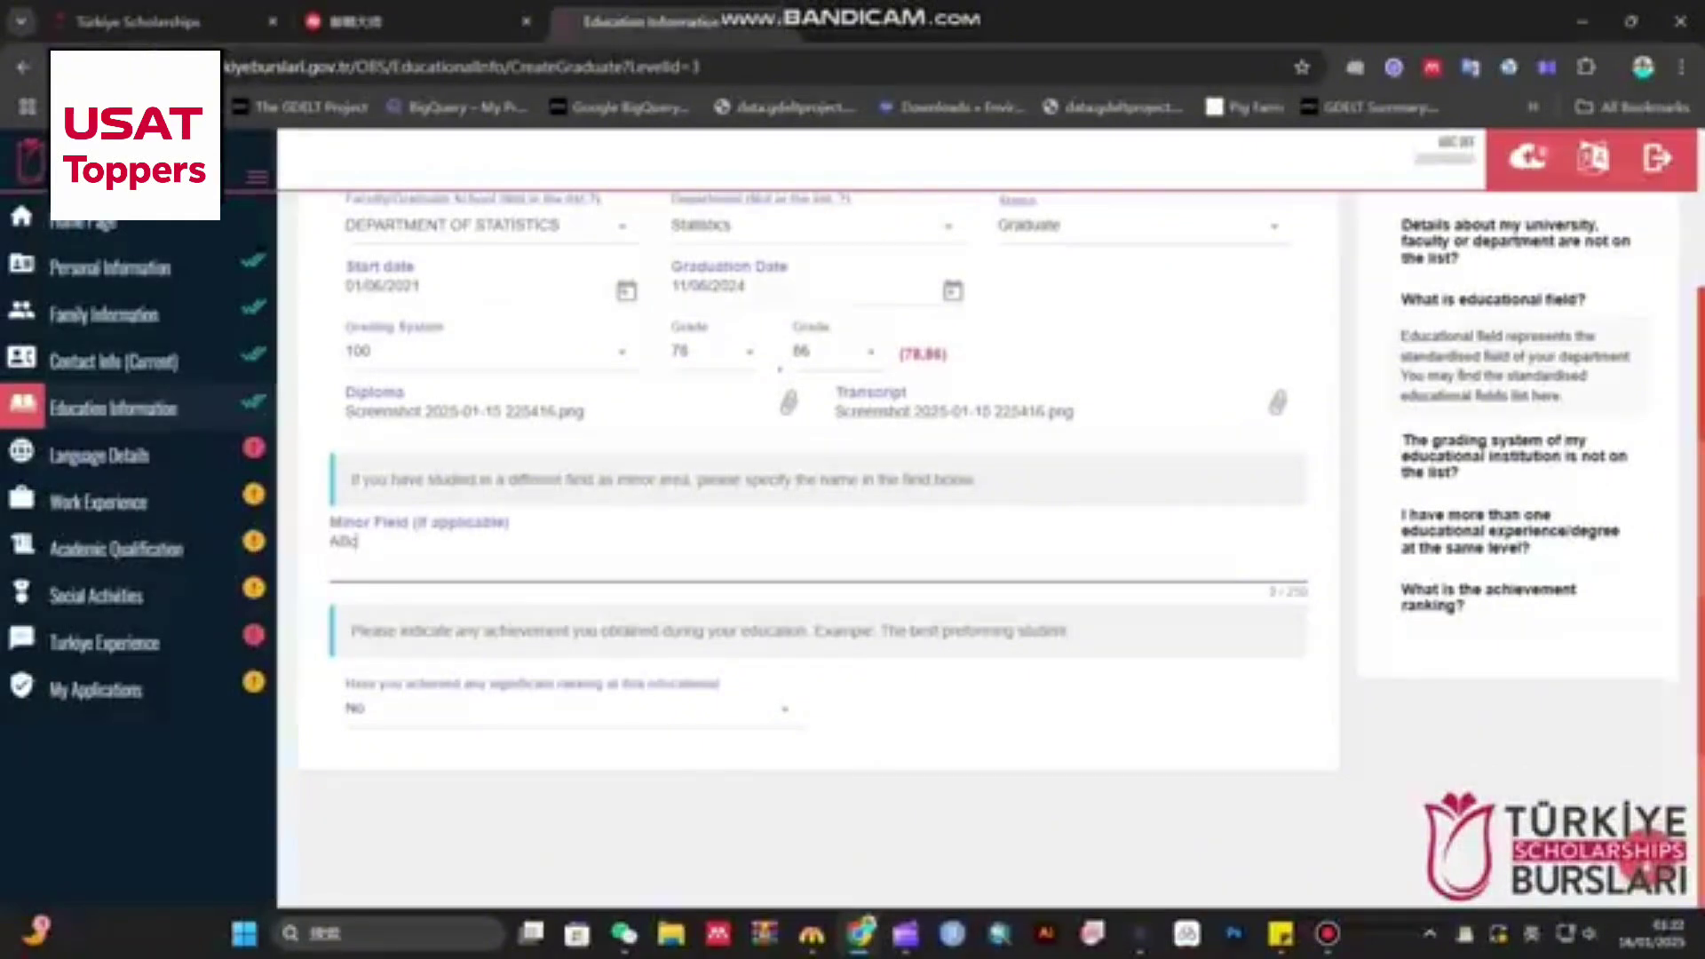
{"action": "left_click", "coordinate": [569, 707]}
{"action": "left_click", "coordinate": [573, 854]}
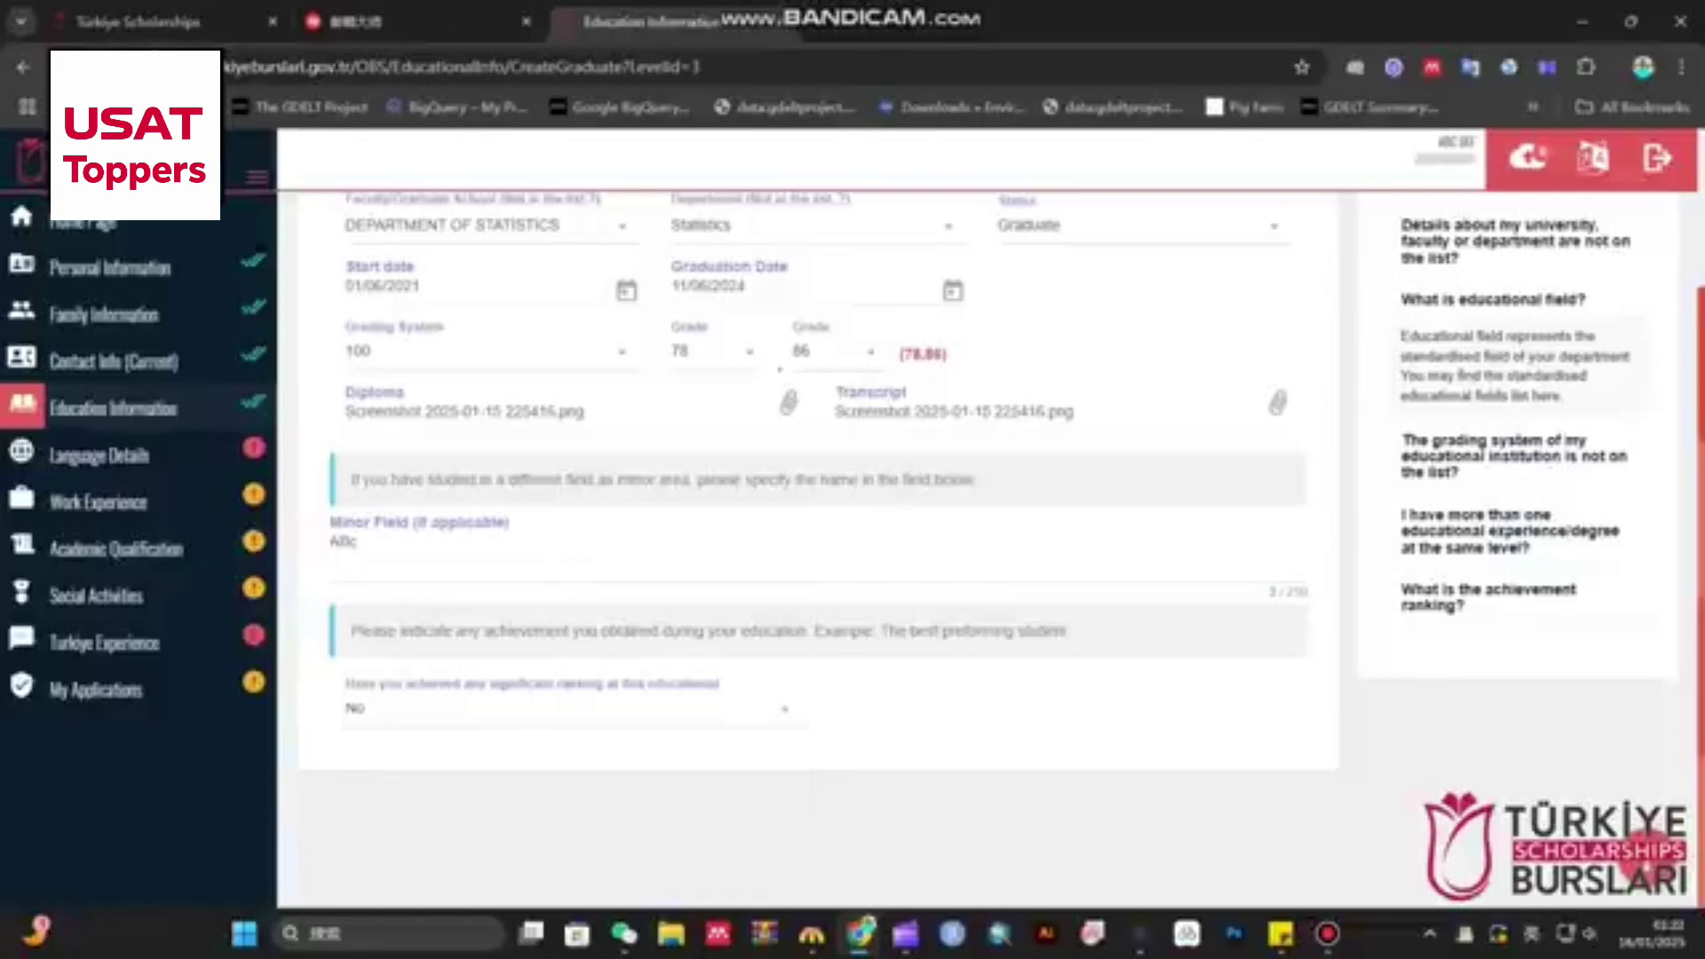
{"action": "scroll", "coordinate": [817, 533], "scroll_direction": "up", "scroll_amount": 3}
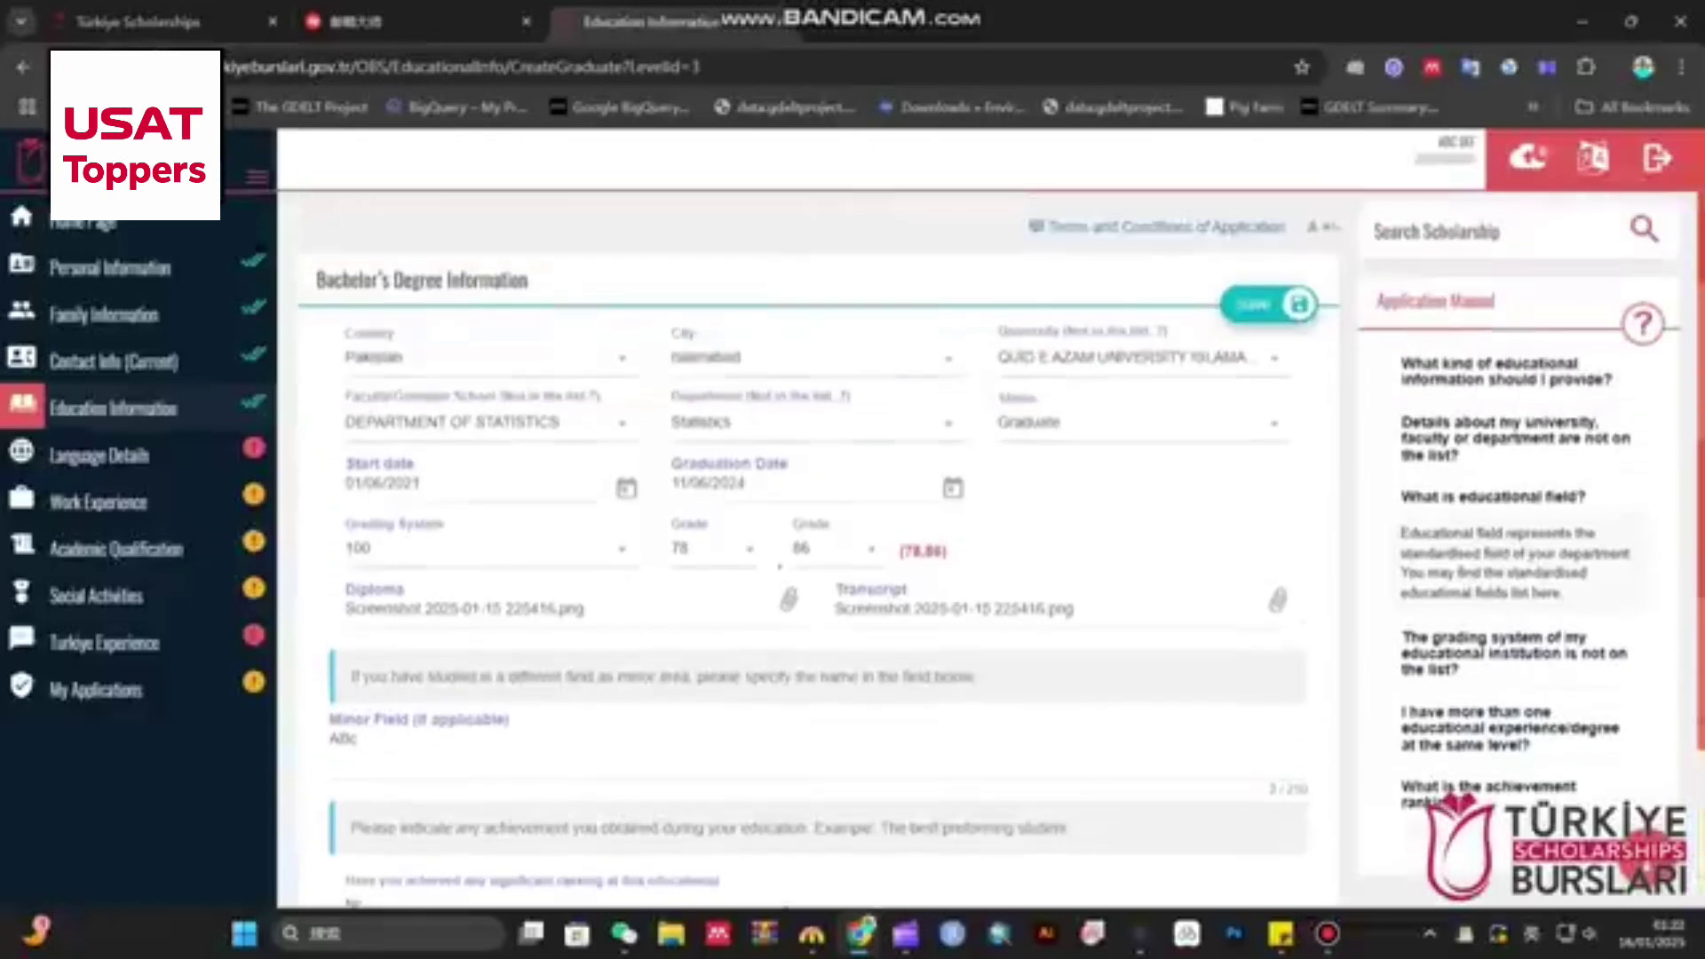
- Save the bachelor's degree and check the Quaid-e-Azam University, Statistics, Graduate entry in the education table
{"action": "left_click", "coordinate": [1268, 305]}
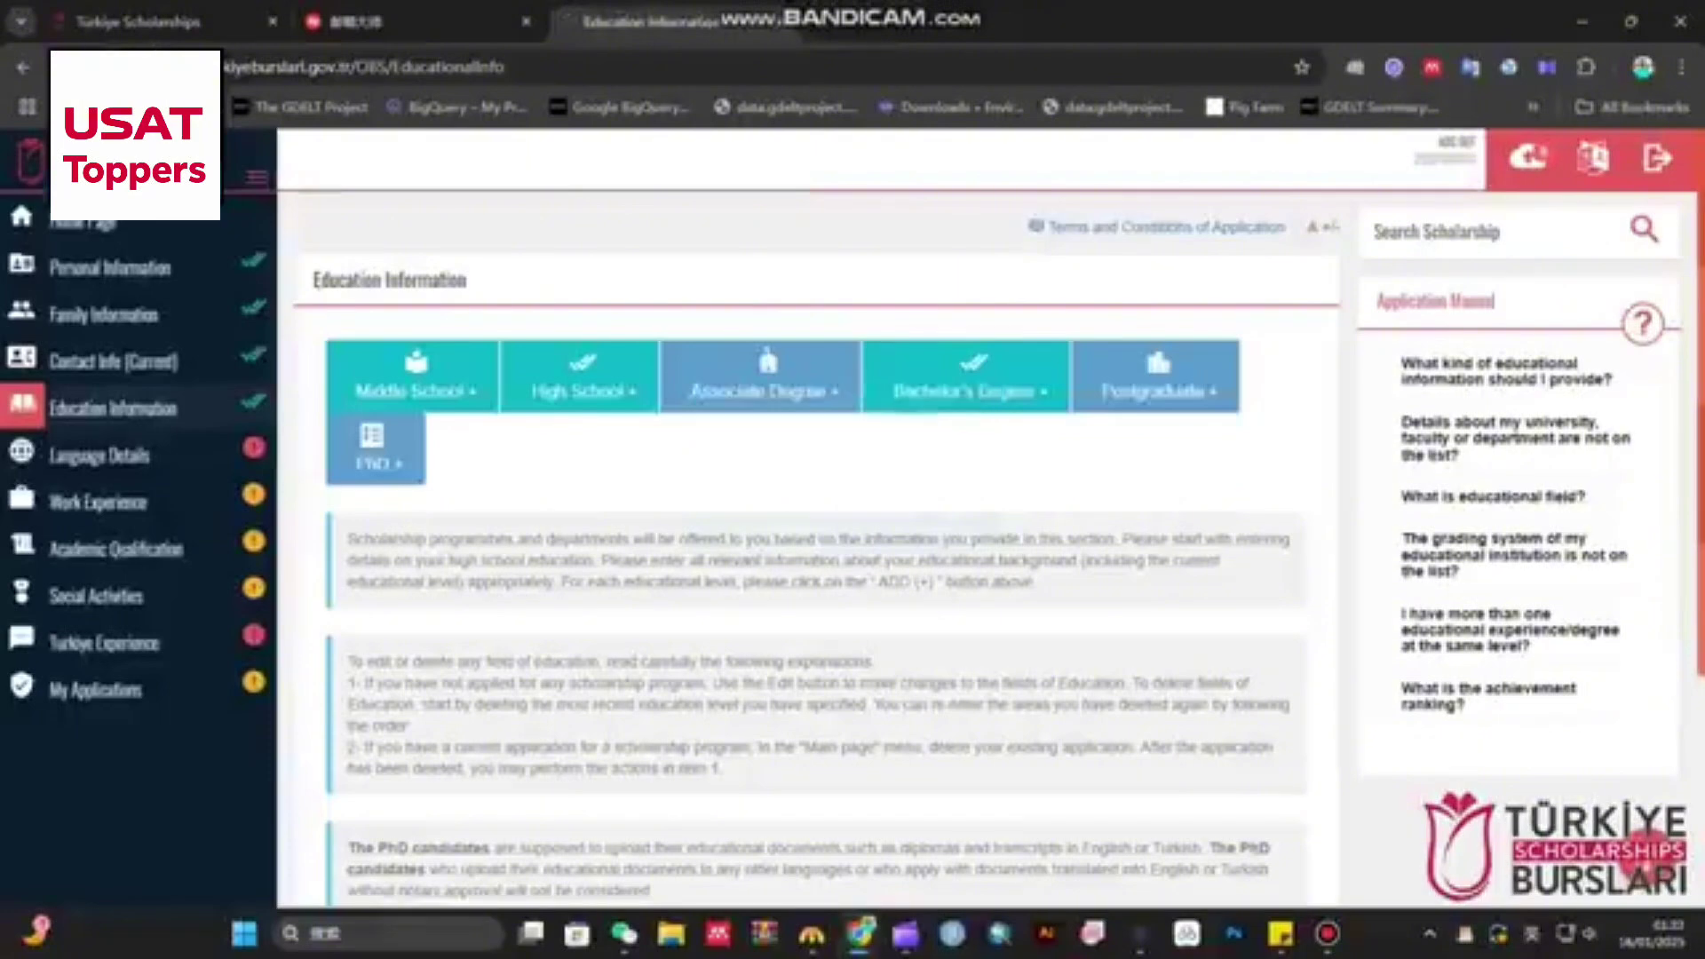
{"action": "scroll", "coordinate": [808, 515], "scroll_direction": "down", "scroll_amount": 4}
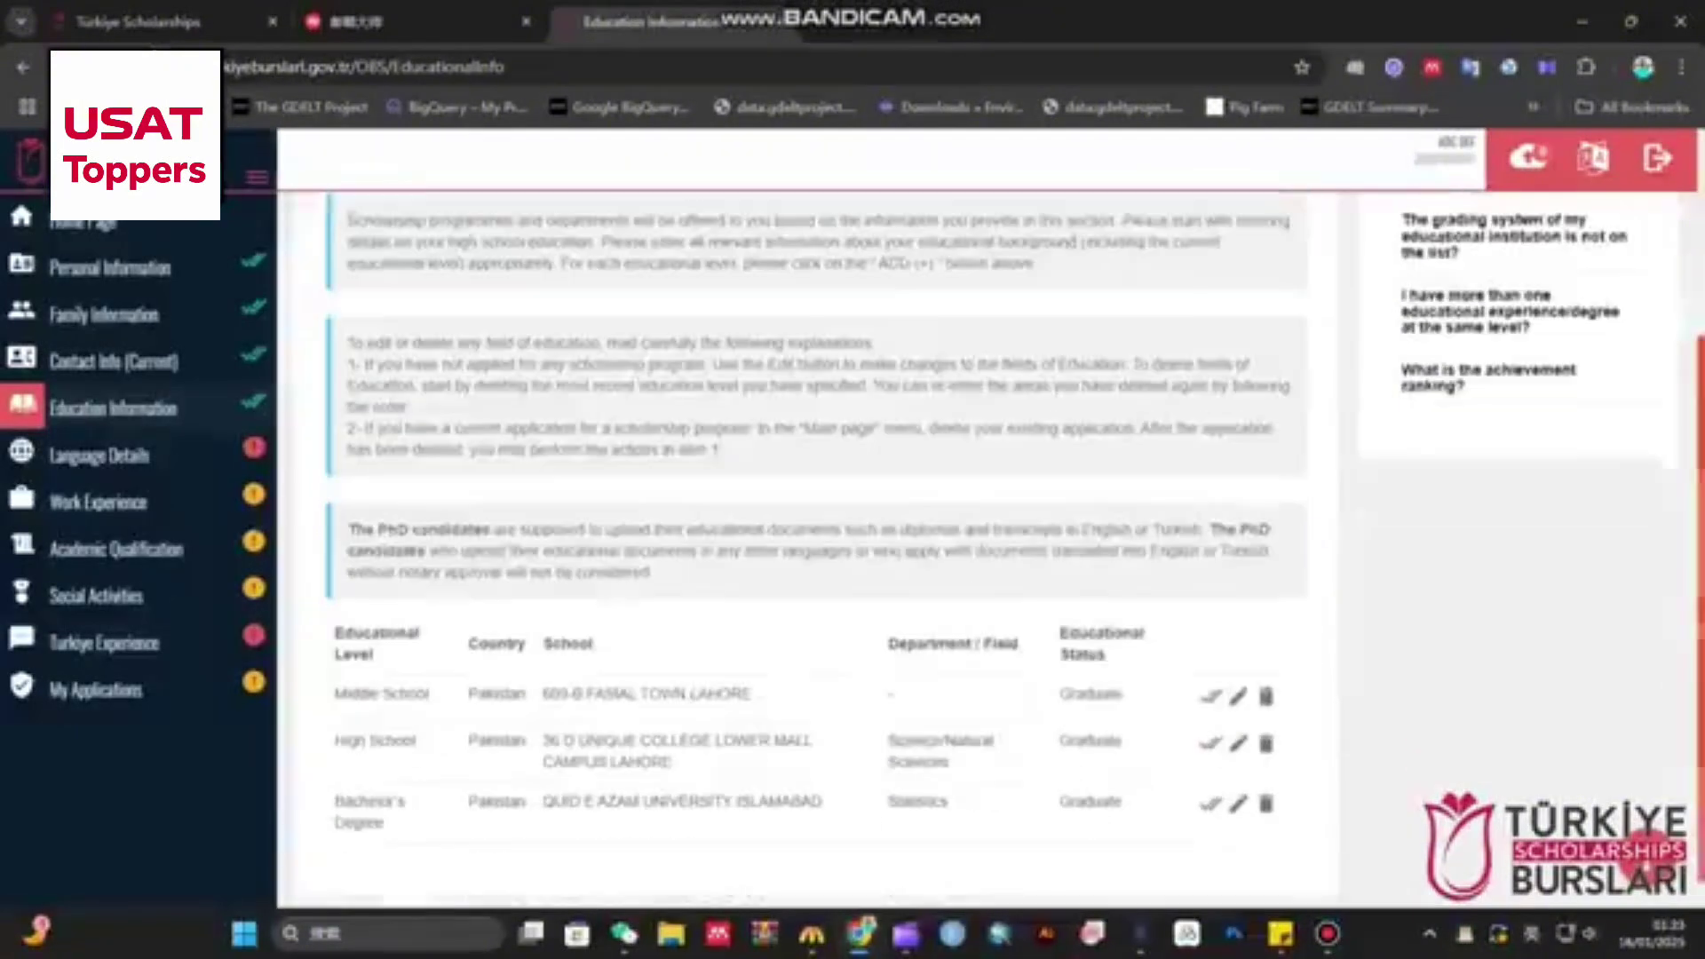
{"action": "scroll", "coordinate": [808, 516], "scroll_direction": "up", "scroll_amount": 4}
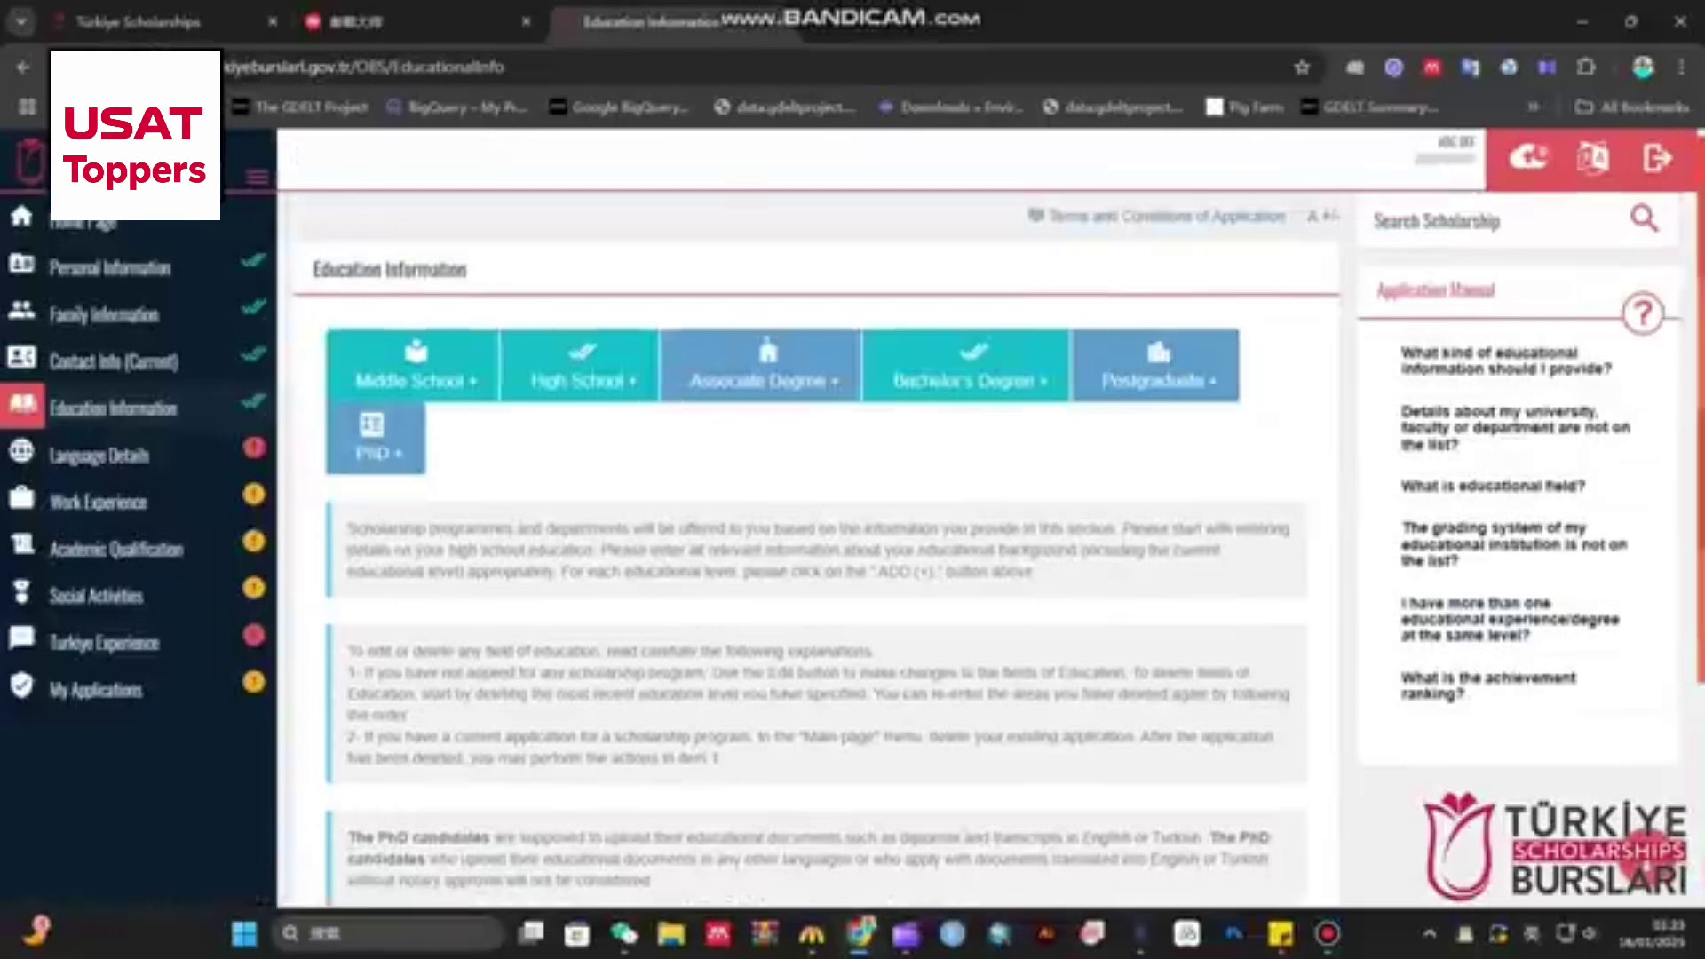
{"action": "scroll", "coordinate": [817, 533], "scroll_direction": "down", "scroll_amount": 3}
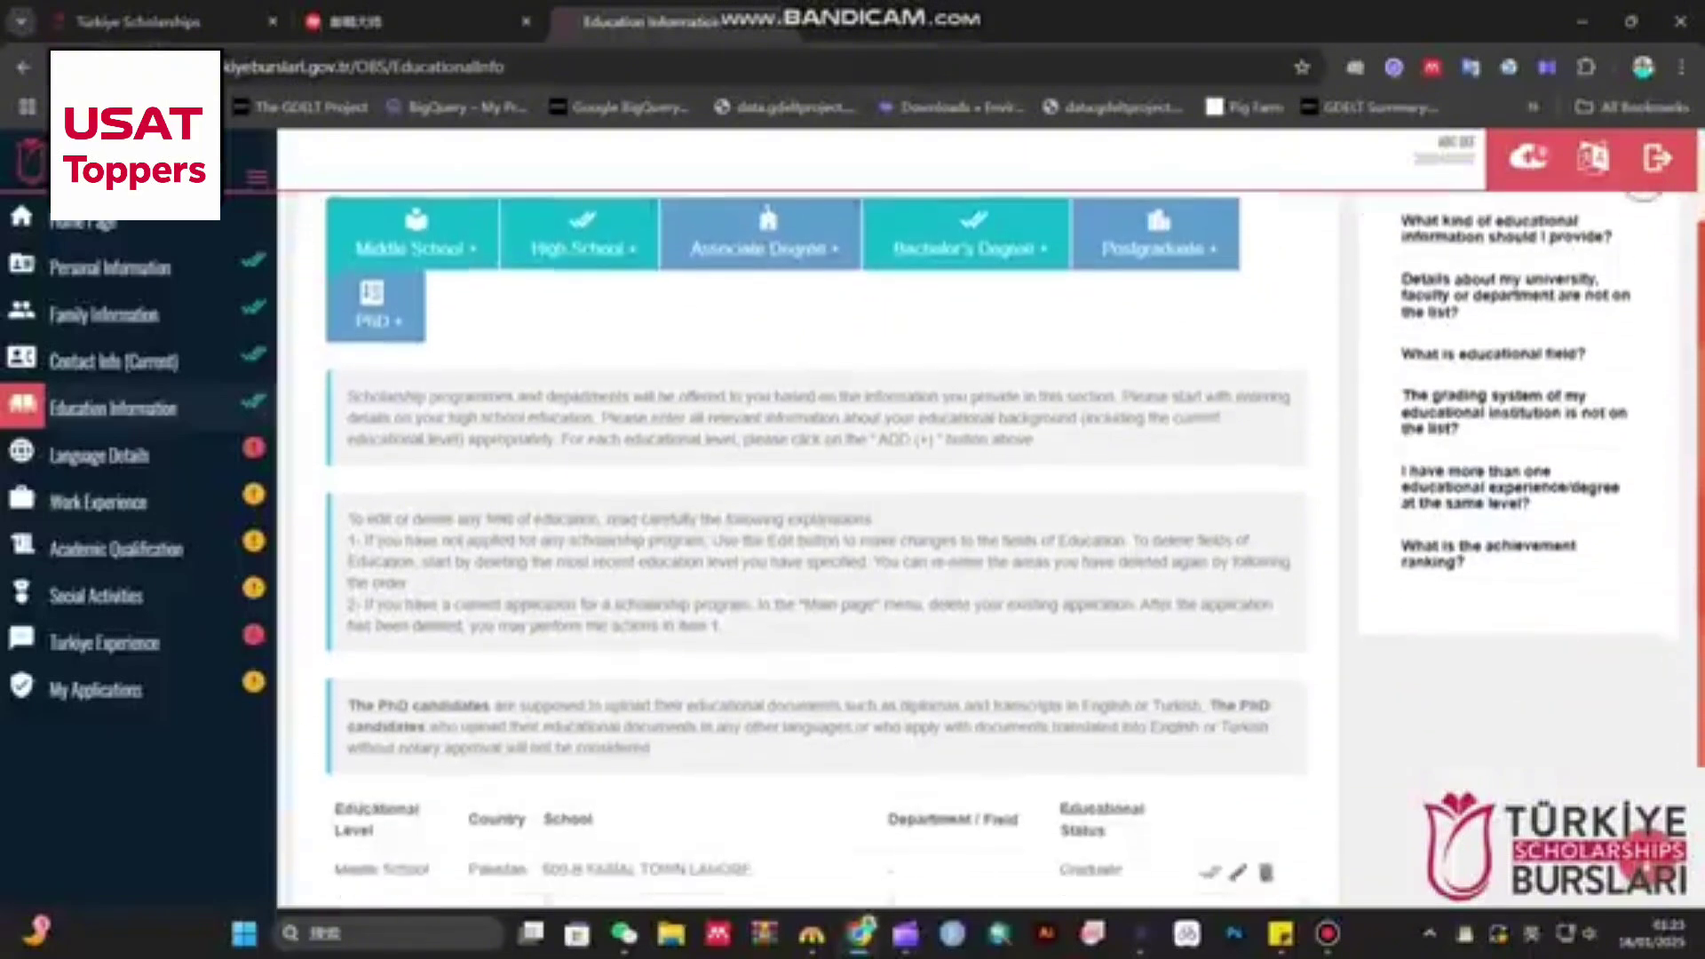
- In Language Details, set the native language to Urdu
{"action": "left_click", "coordinate": [98, 455]}
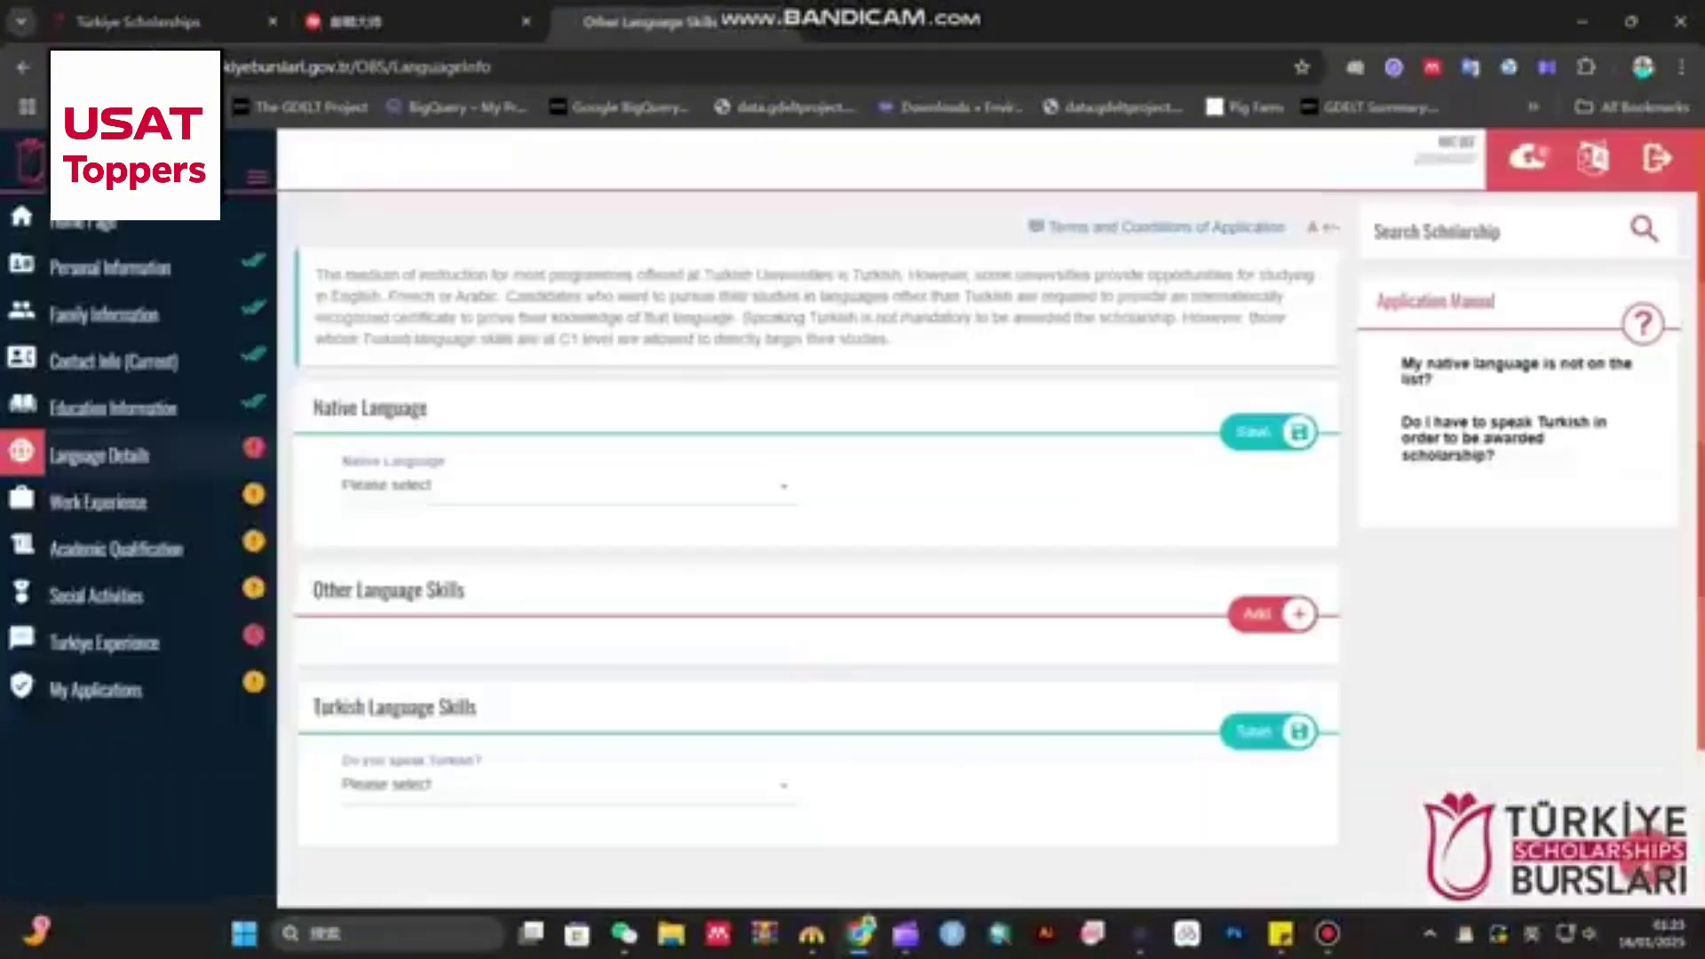
{"action": "left_click", "coordinate": [568, 486]}
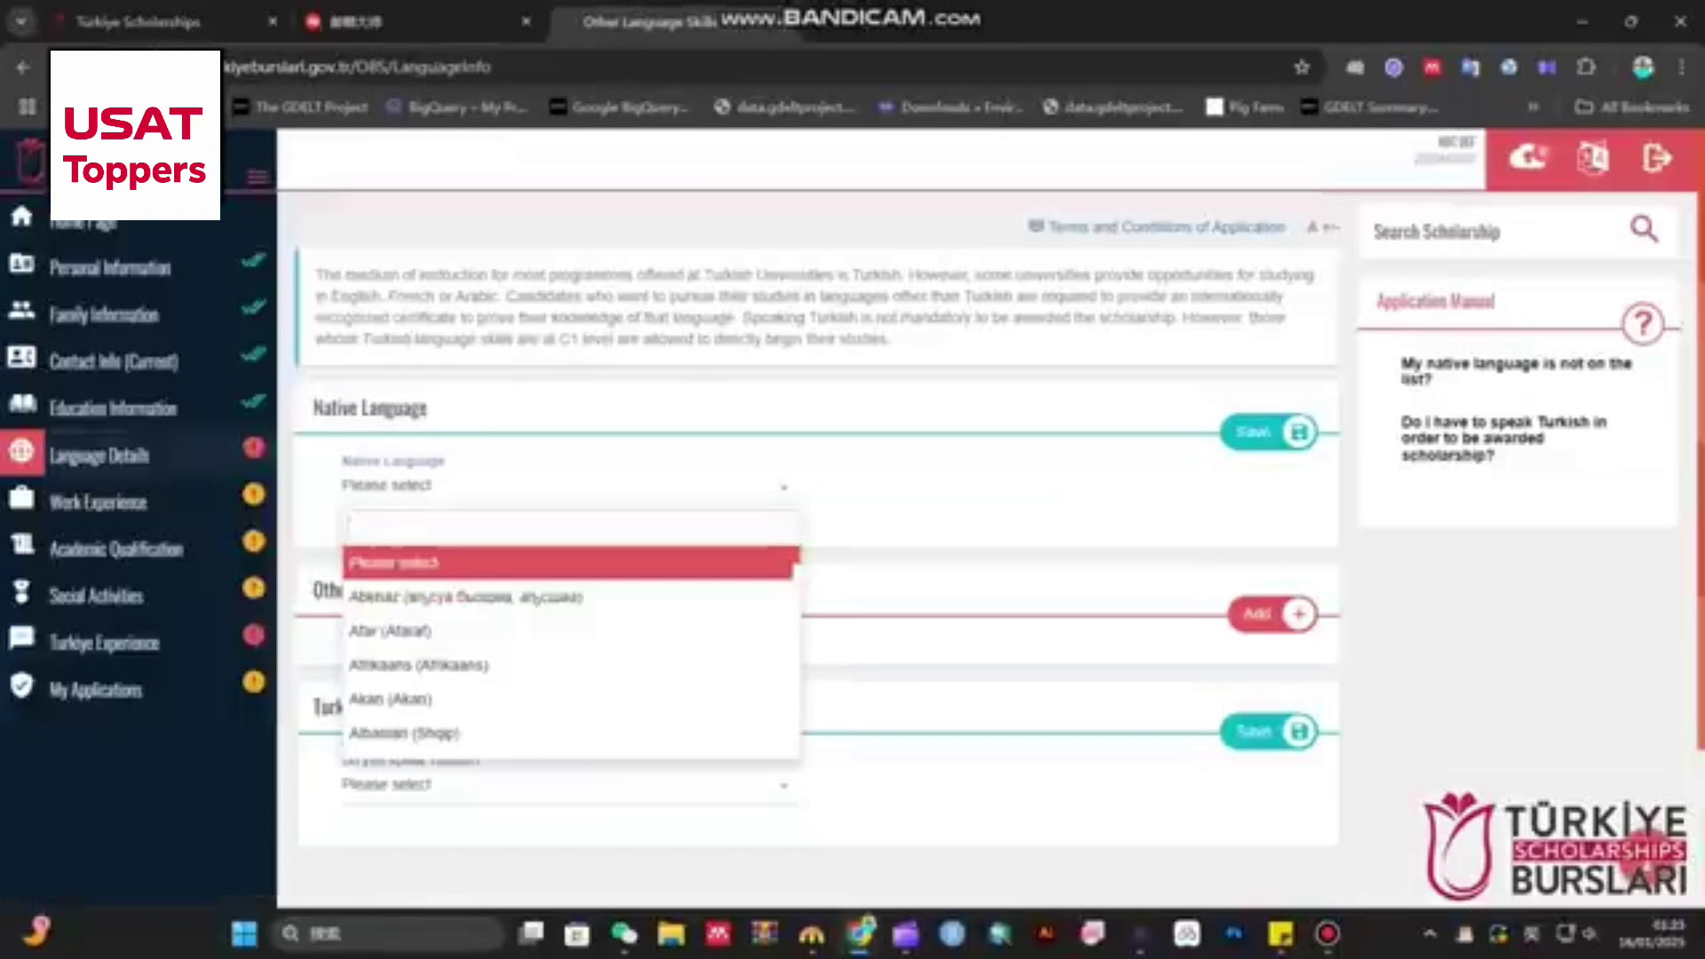
{"action": "type", "text": "urdu"}
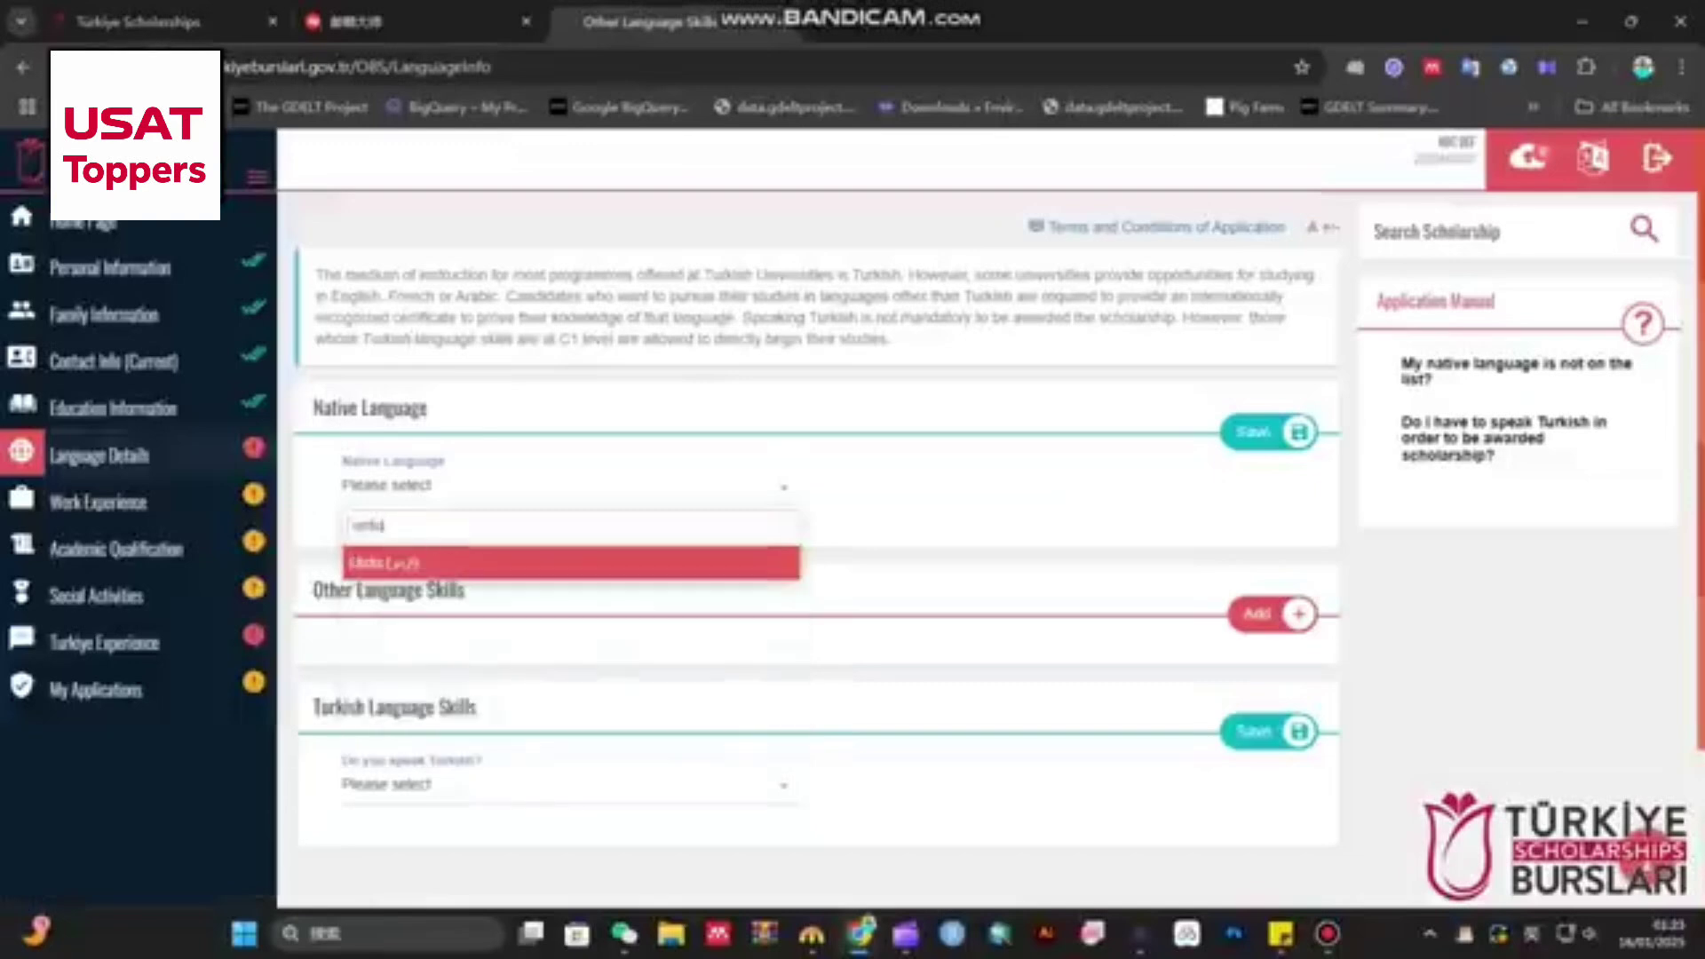
{"action": "key", "text": "Return"}
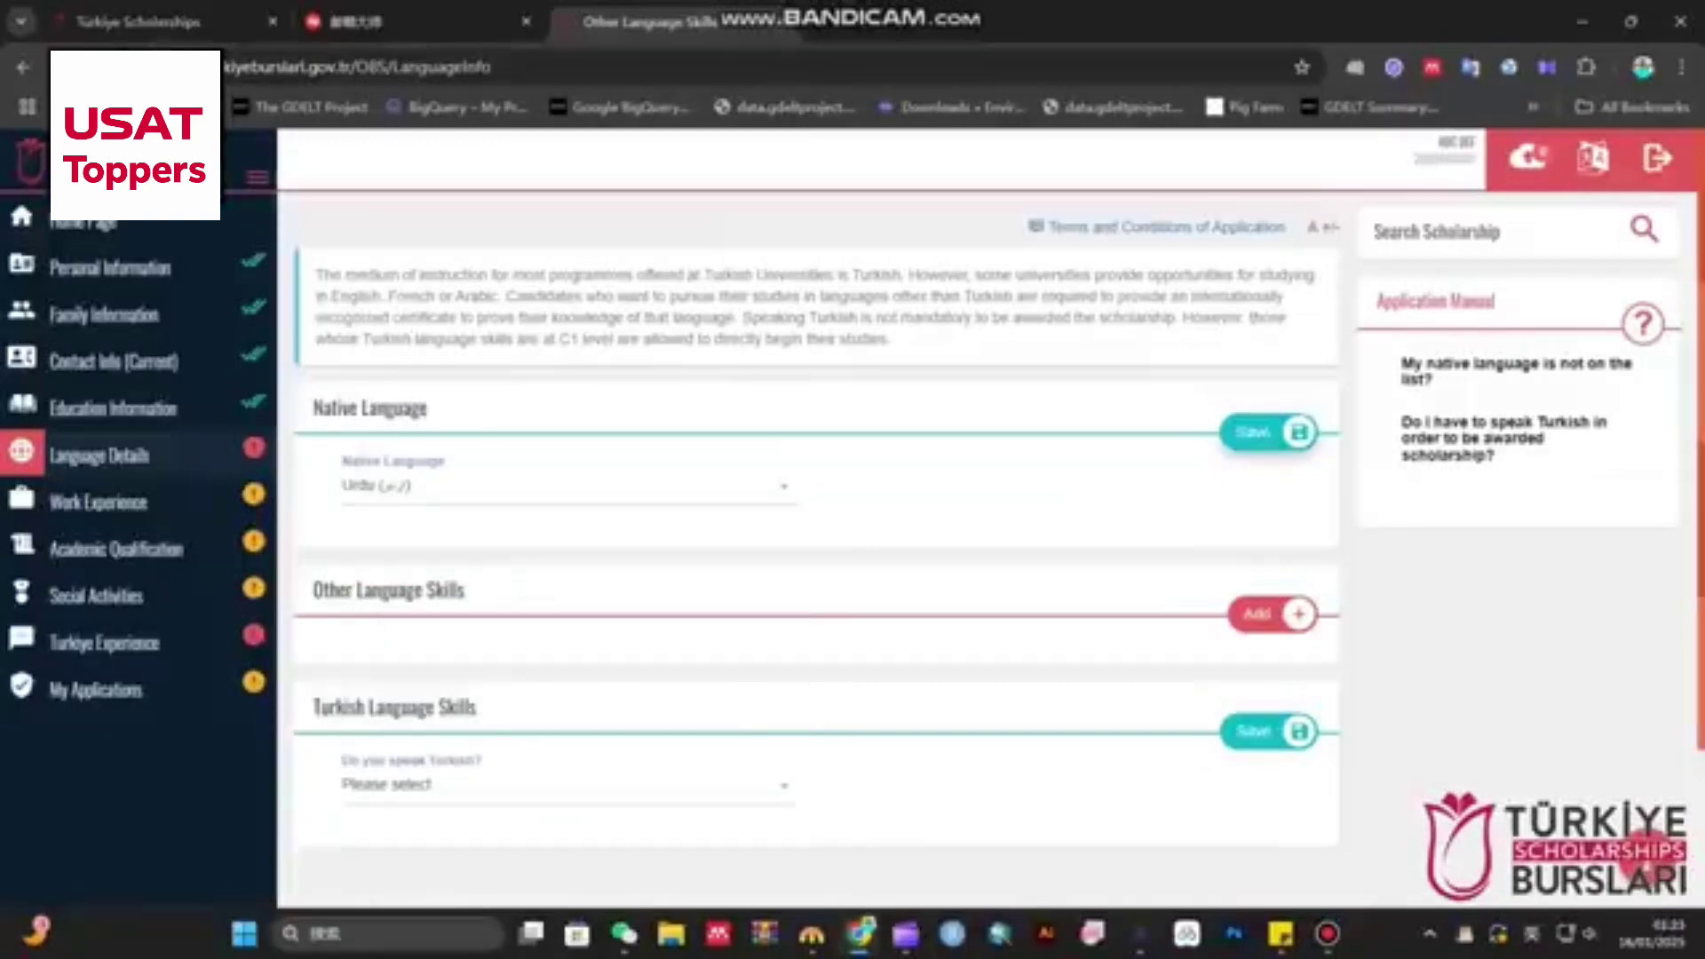
- Add Panjabi, Punjabi at Advanced level as an other language skill and save it
{"action": "left_click", "coordinate": [1273, 614]}
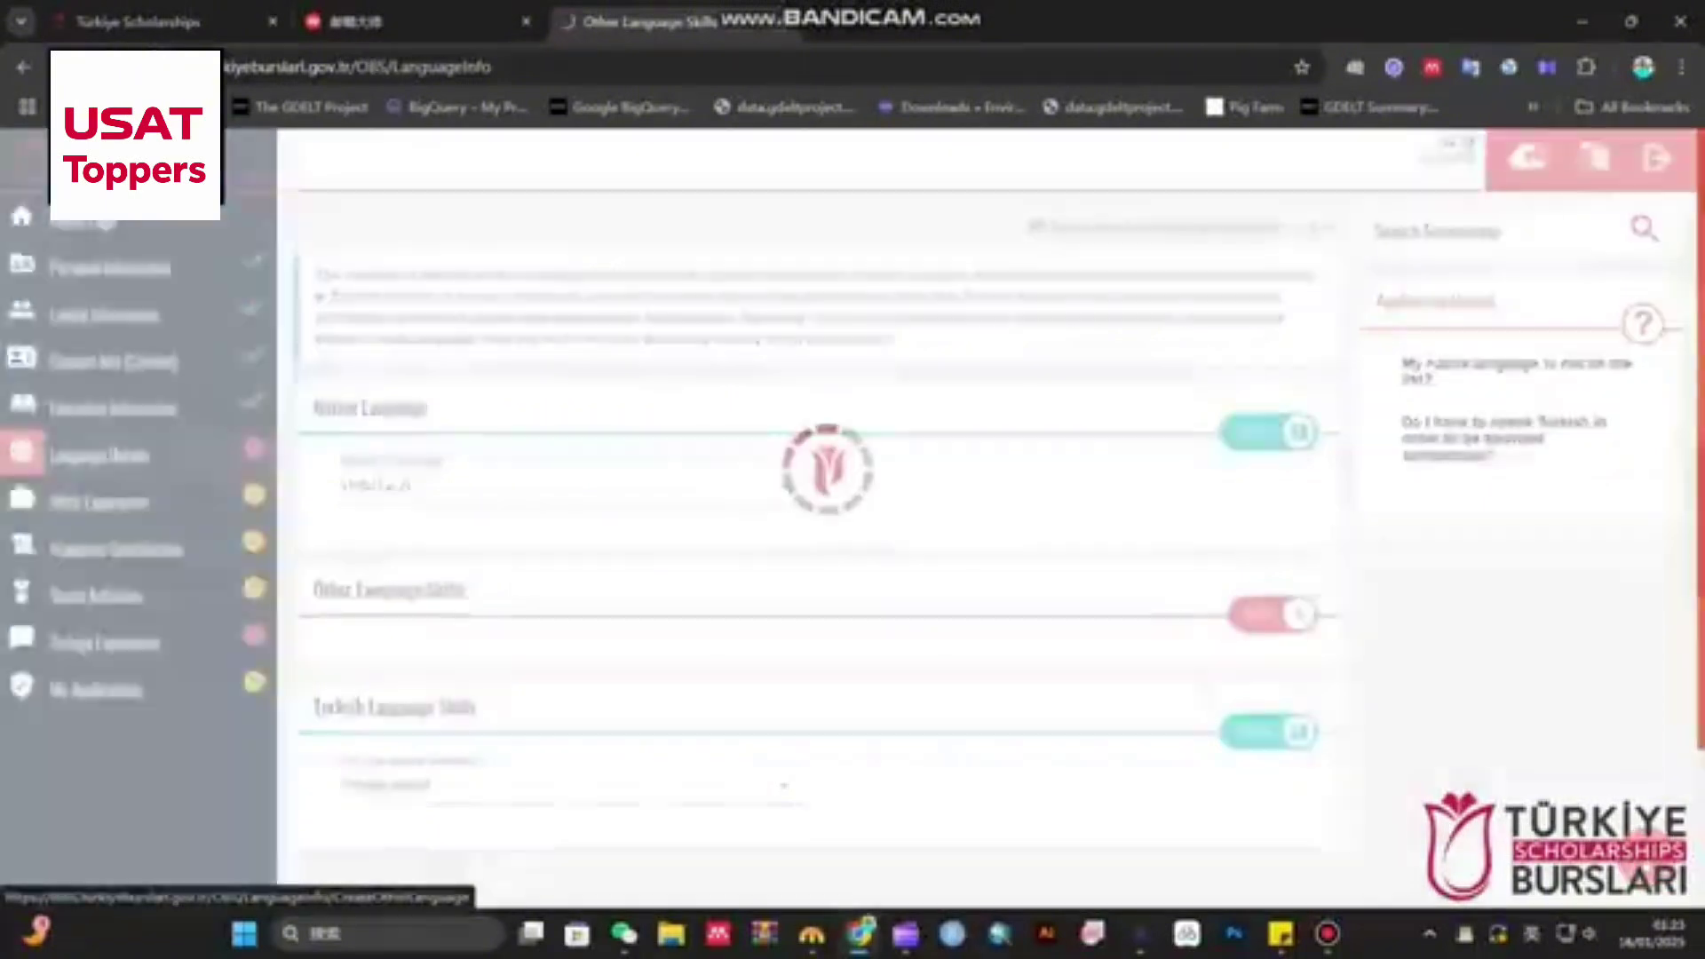
{"action": "left_click", "coordinate": [569, 357]}
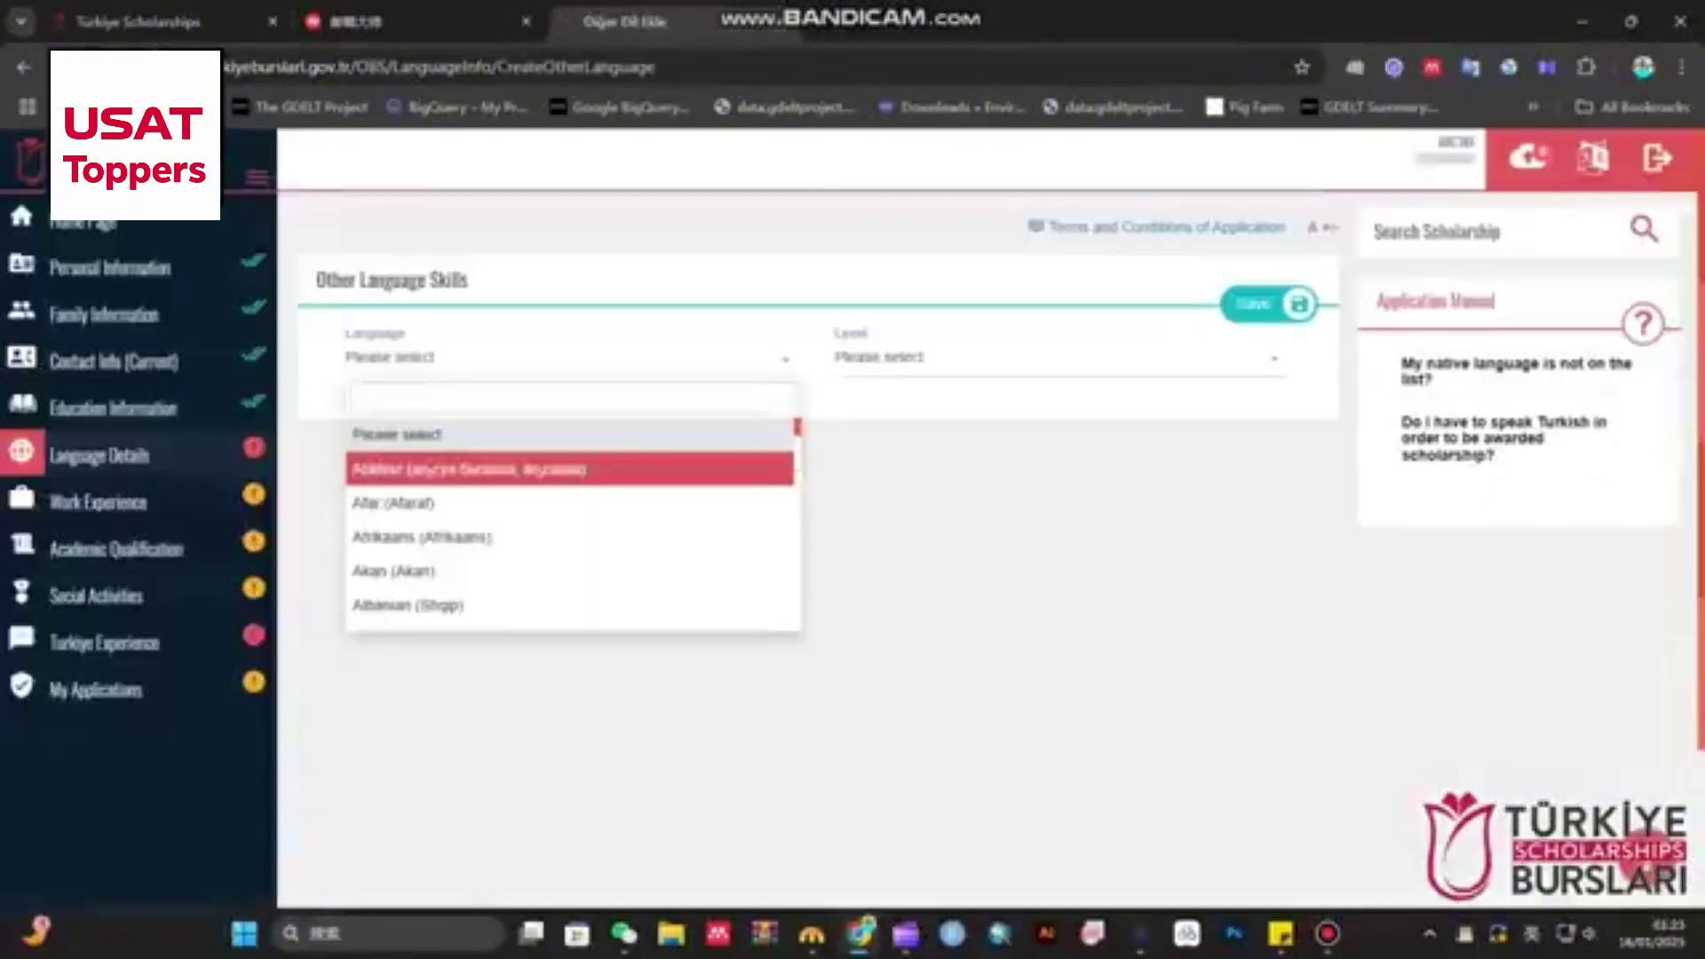
{"action": "type", "text": "punja"}
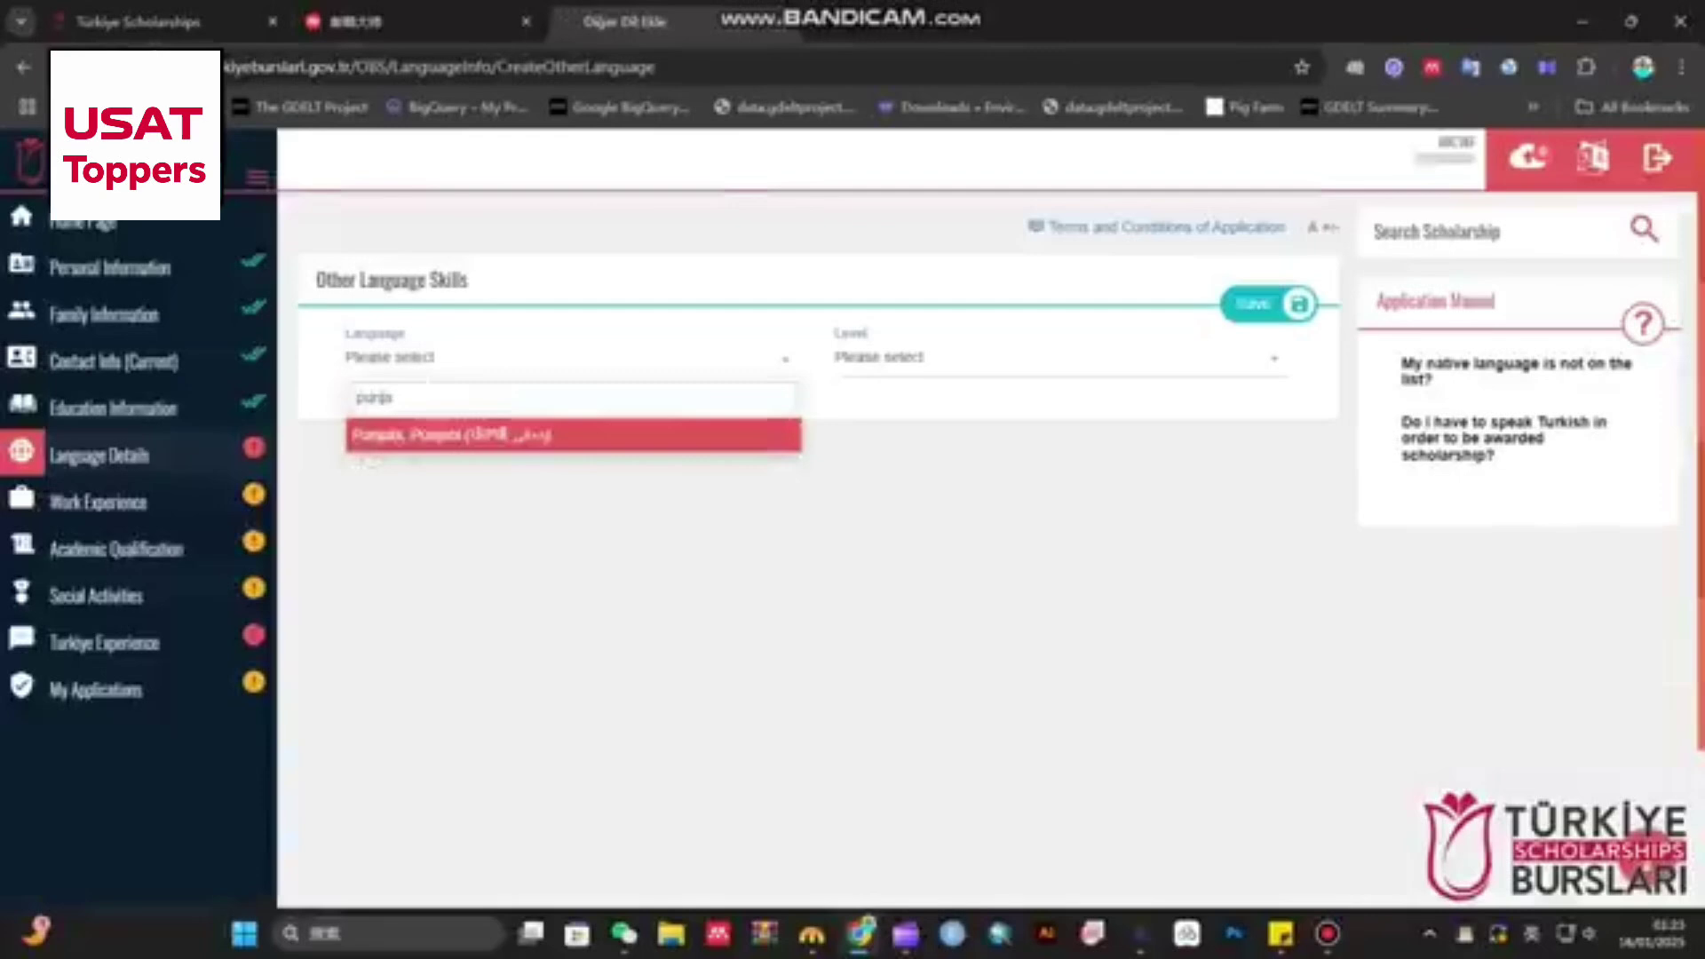
{"action": "key", "text": "Return"}
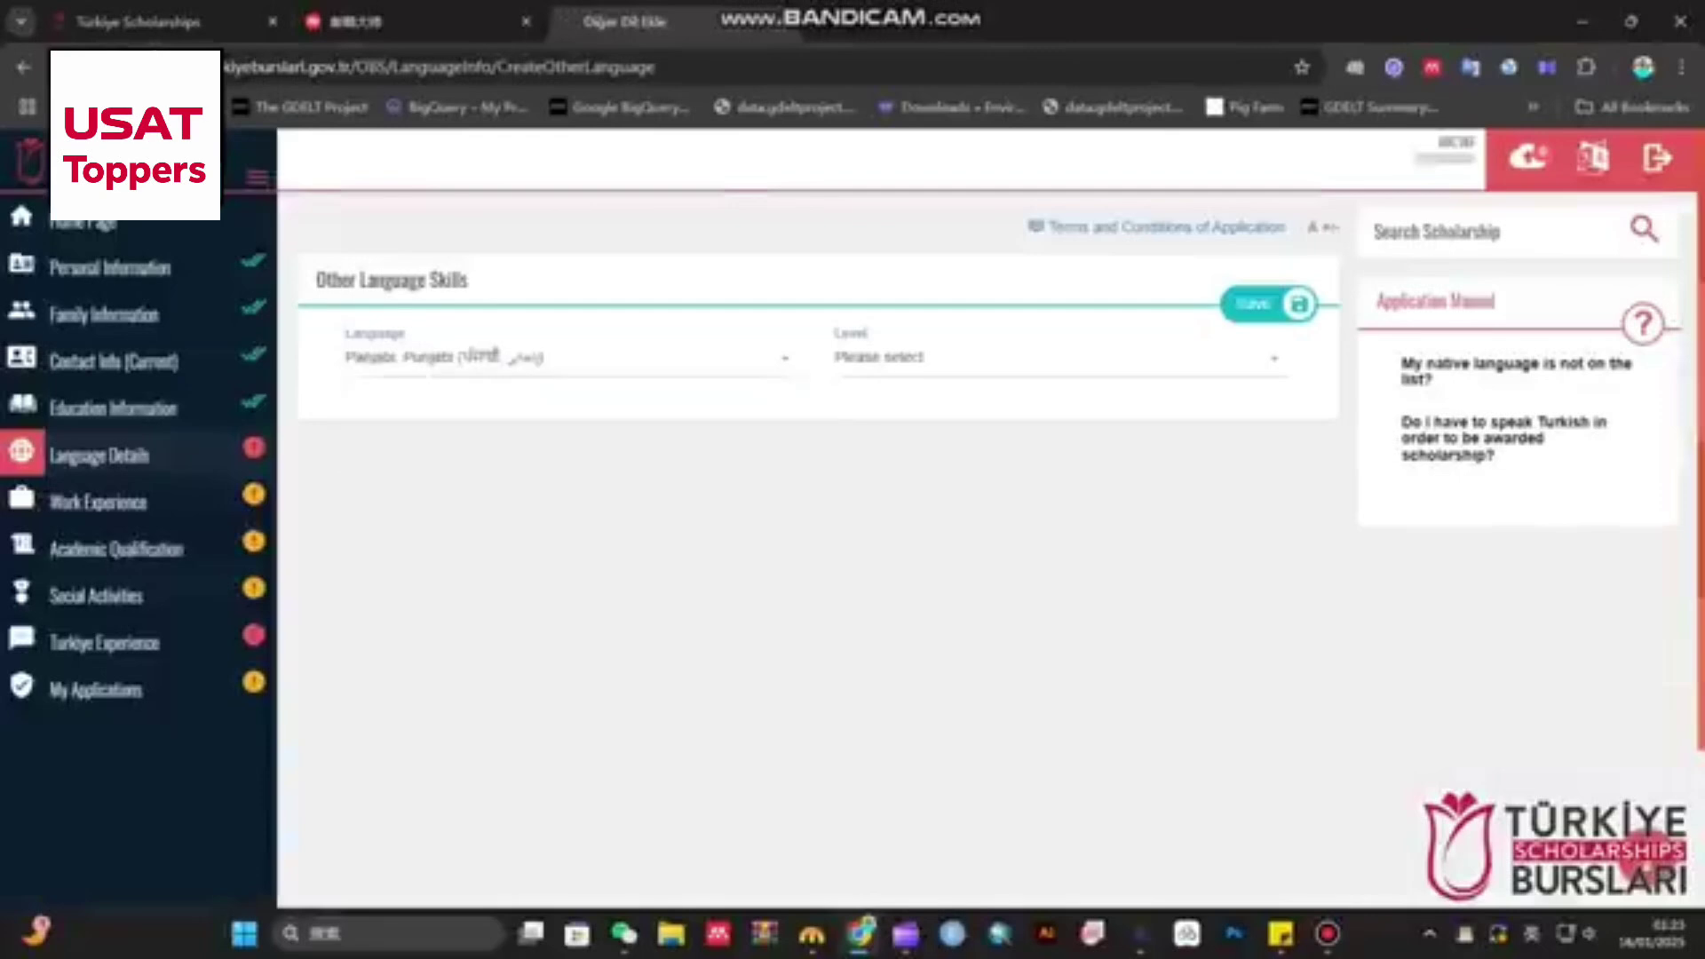
{"action": "left_click", "coordinate": [1057, 357]}
{"action": "key", "text": "Down"}
{"action": "key", "text": "Return"}
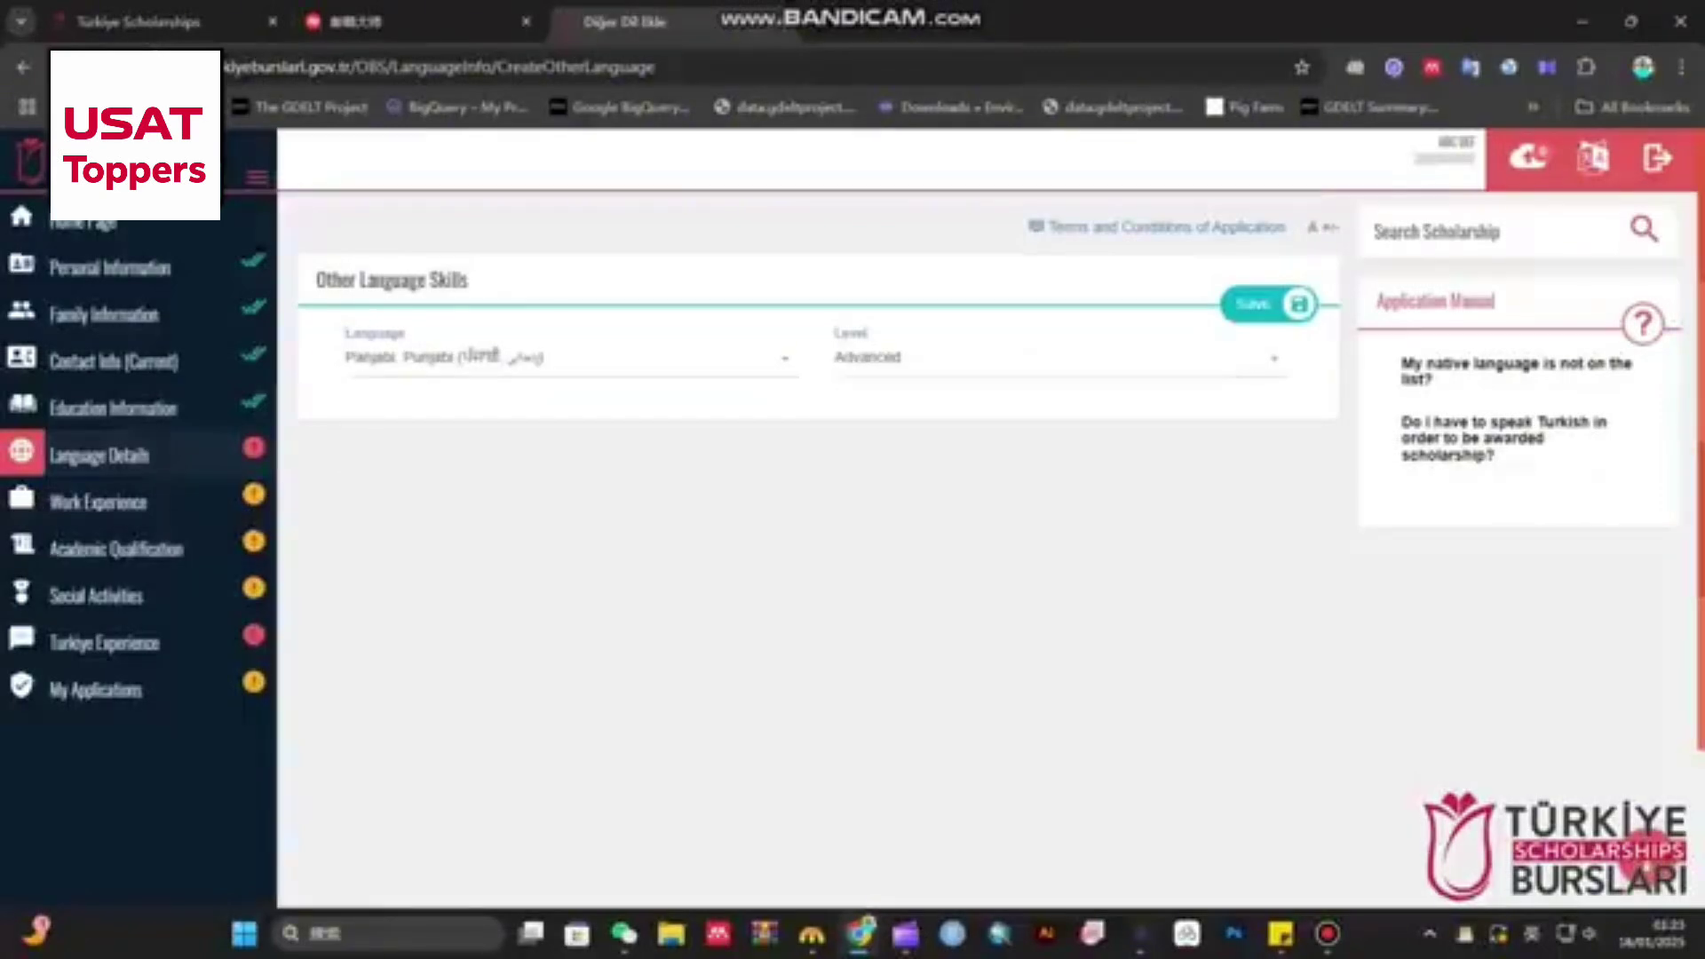
{"action": "key", "text": "Return"}
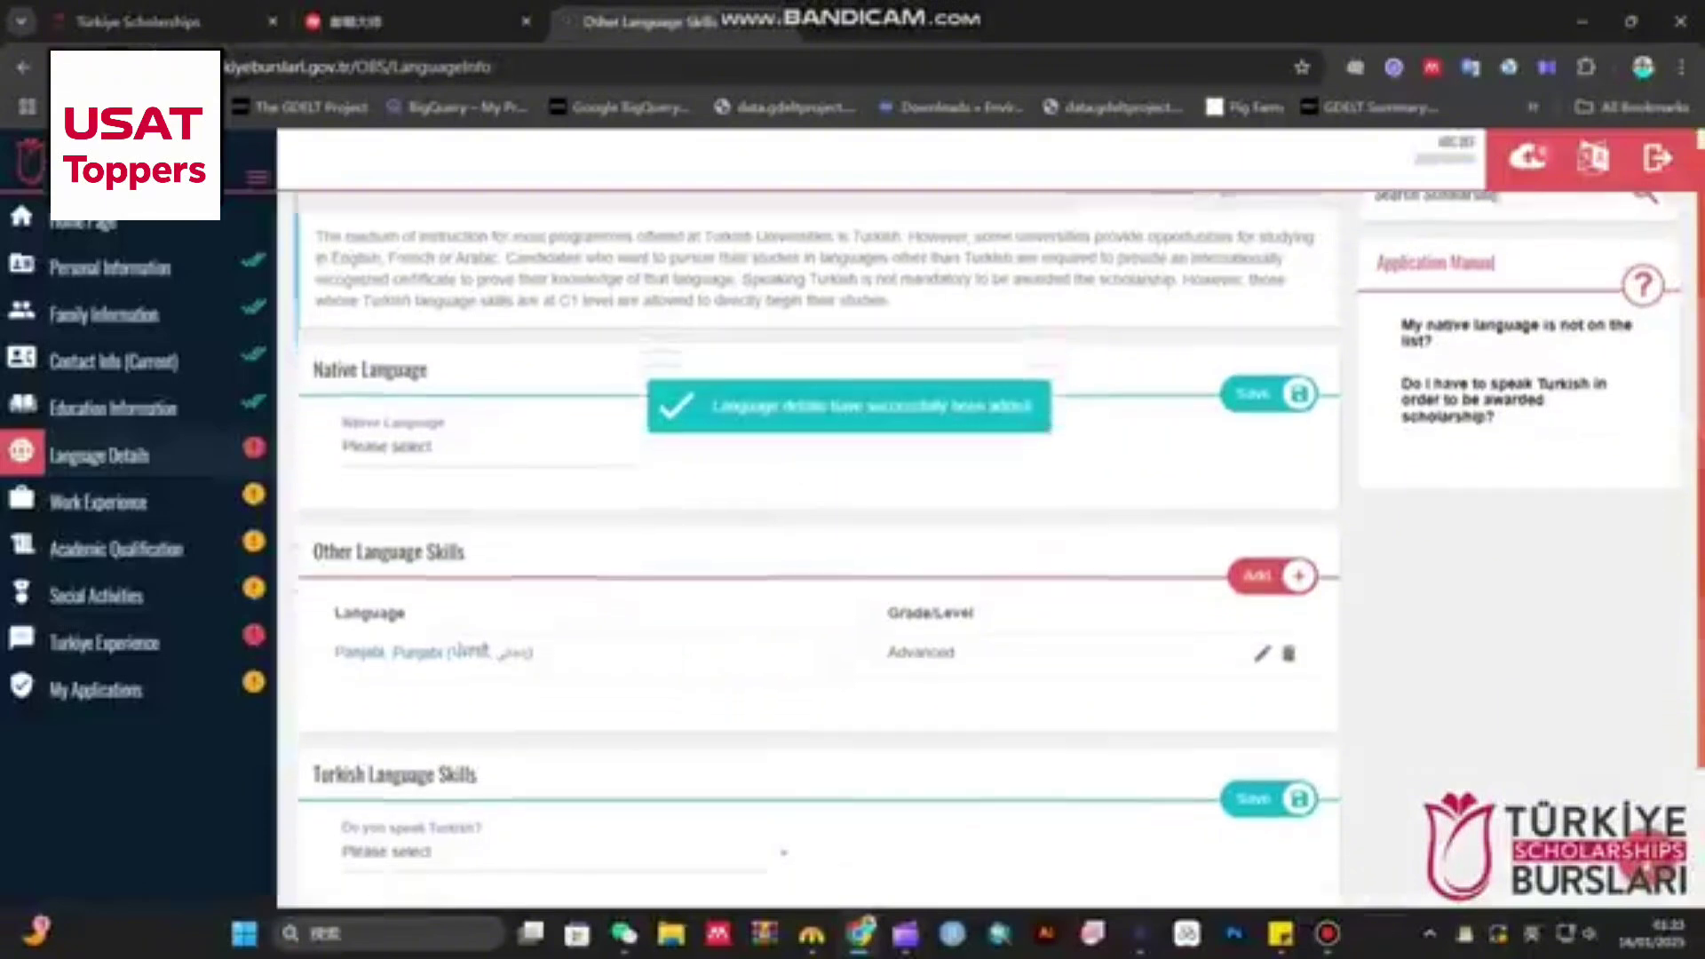
{"action": "scroll", "coordinate": [998, 511], "scroll_direction": "down", "scroll_amount": 1}
- Add Pashto at Advanced level as another language skill and save it
{"action": "left_click", "coordinate": [1262, 585]}
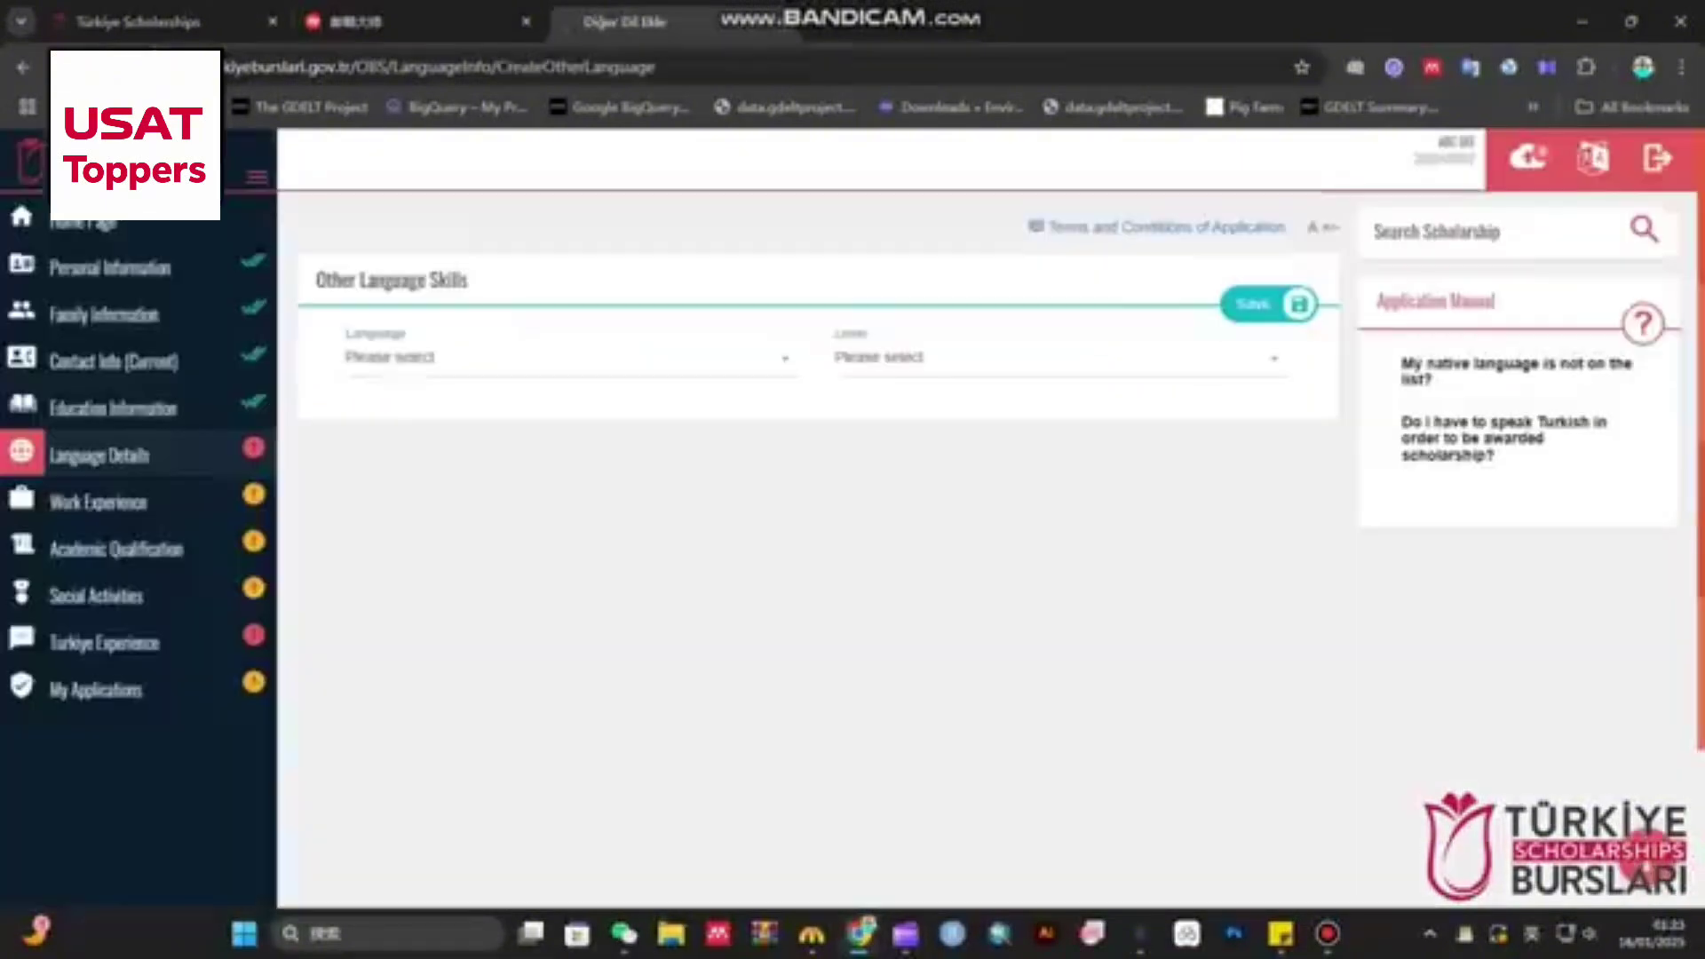
{"action": "left_click", "coordinate": [568, 357]}
{"action": "type", "text": "pusht"}
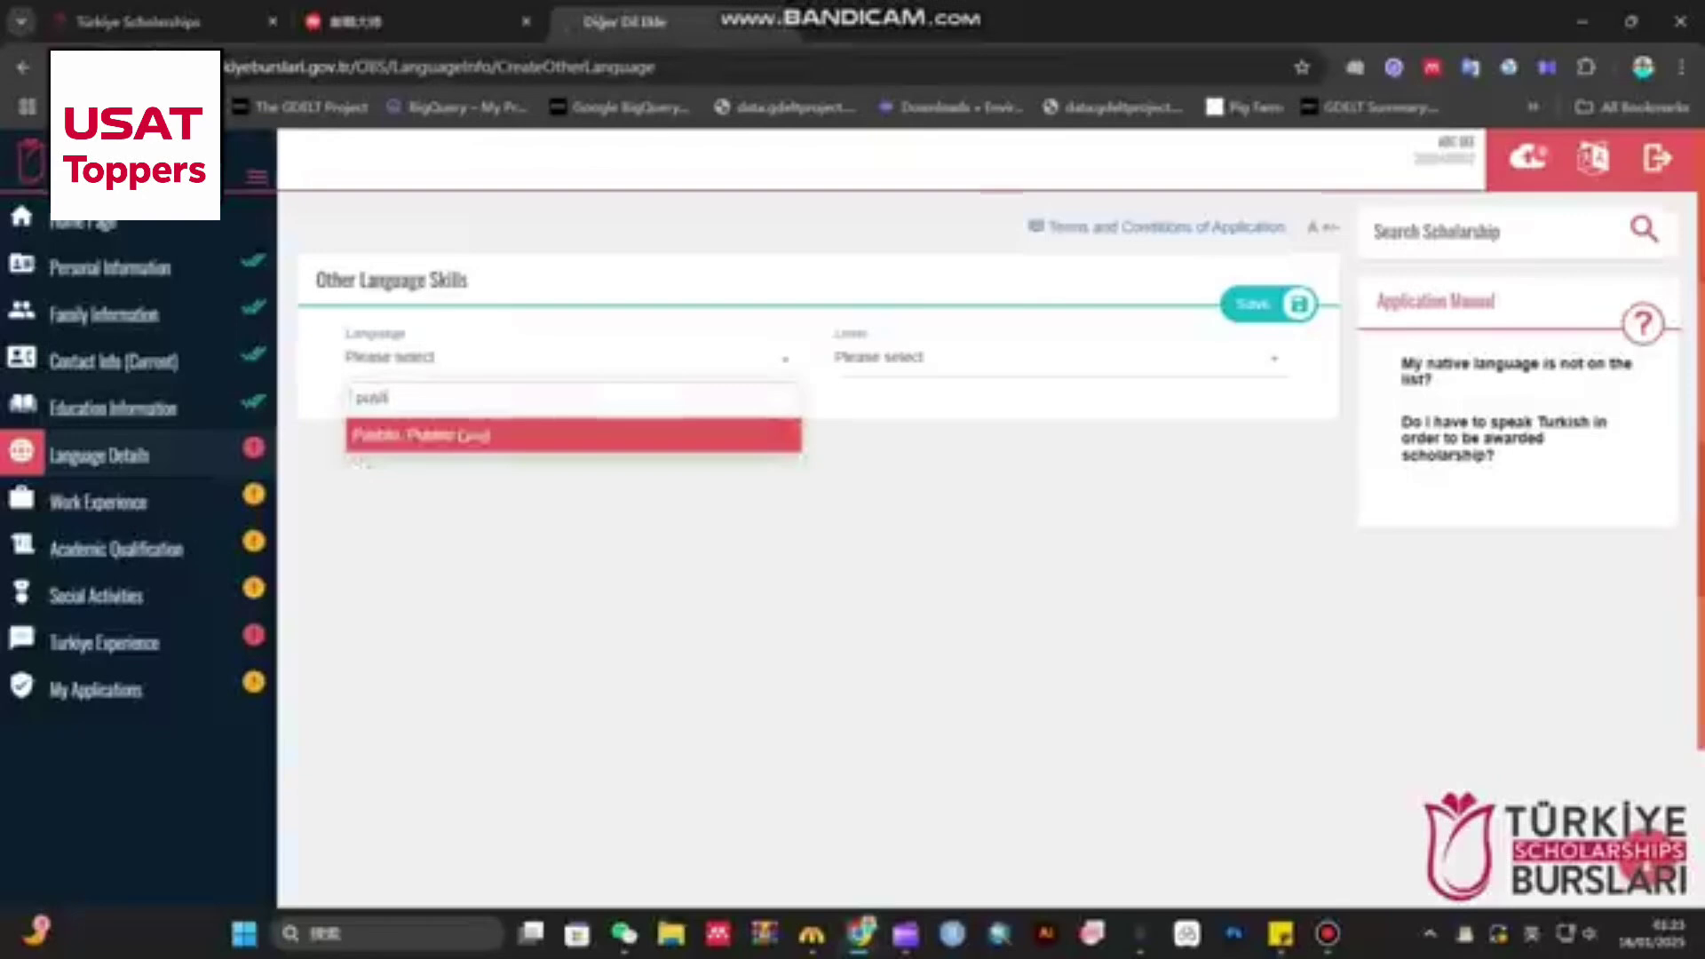
{"action": "left_click", "coordinate": [573, 435]}
{"action": "left_click", "coordinate": [1057, 357]}
{"action": "left_click", "coordinate": [1057, 469]}
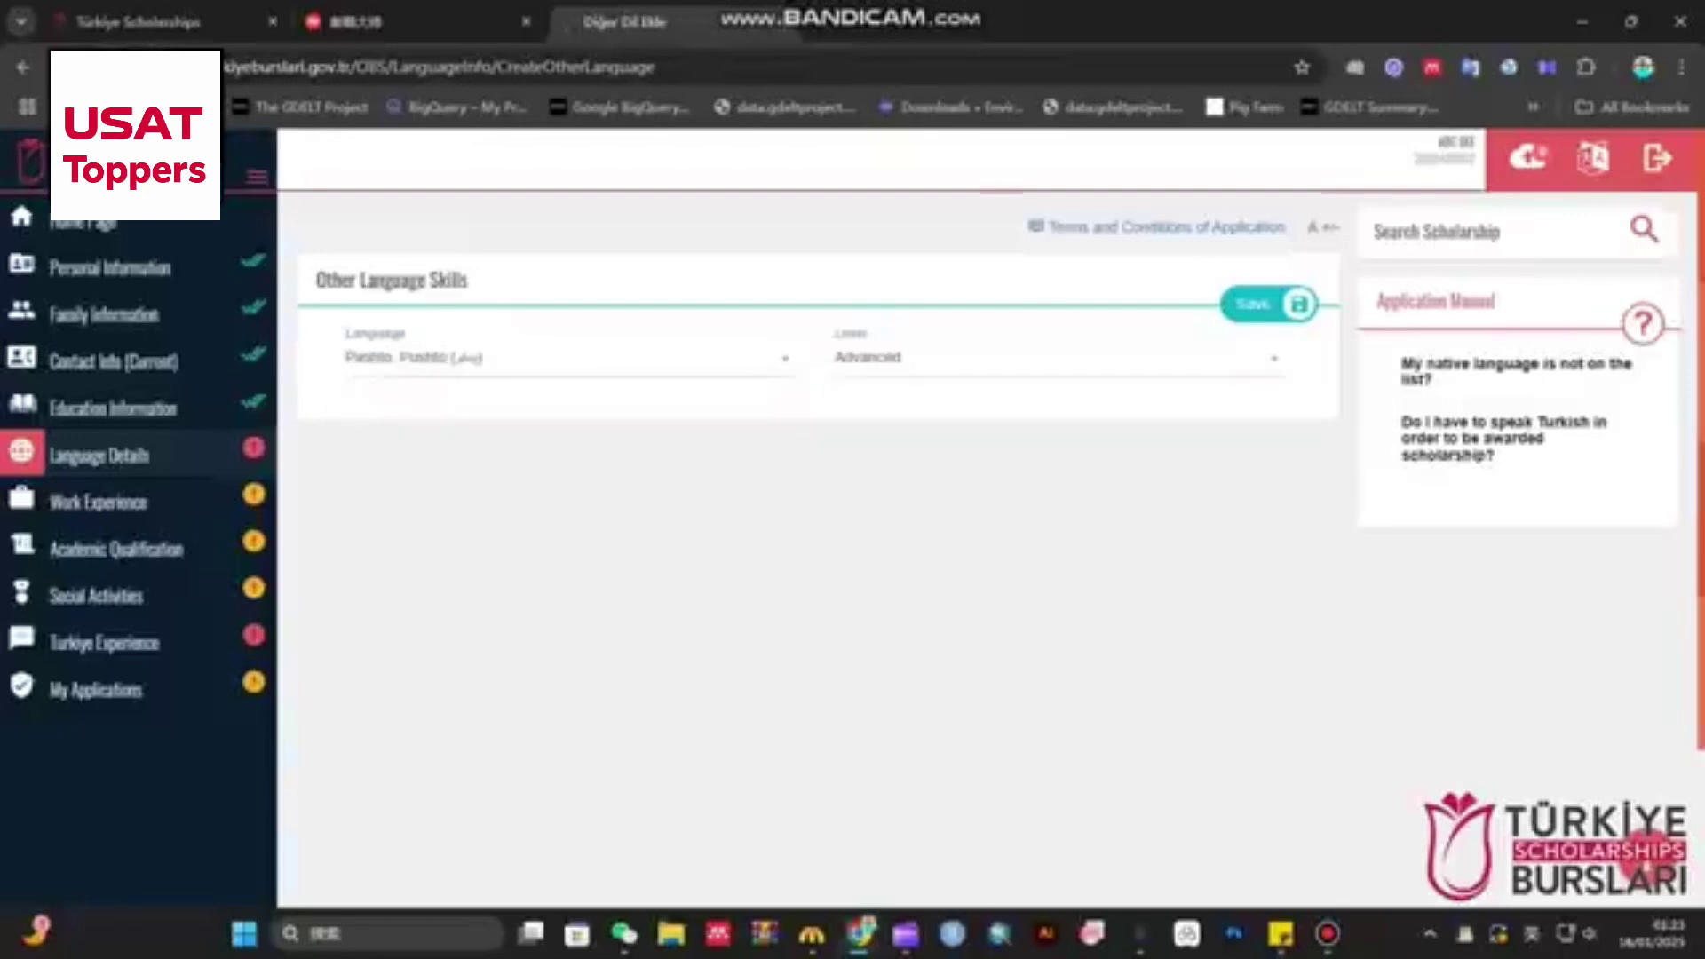
{"action": "left_click", "coordinate": [1268, 305]}
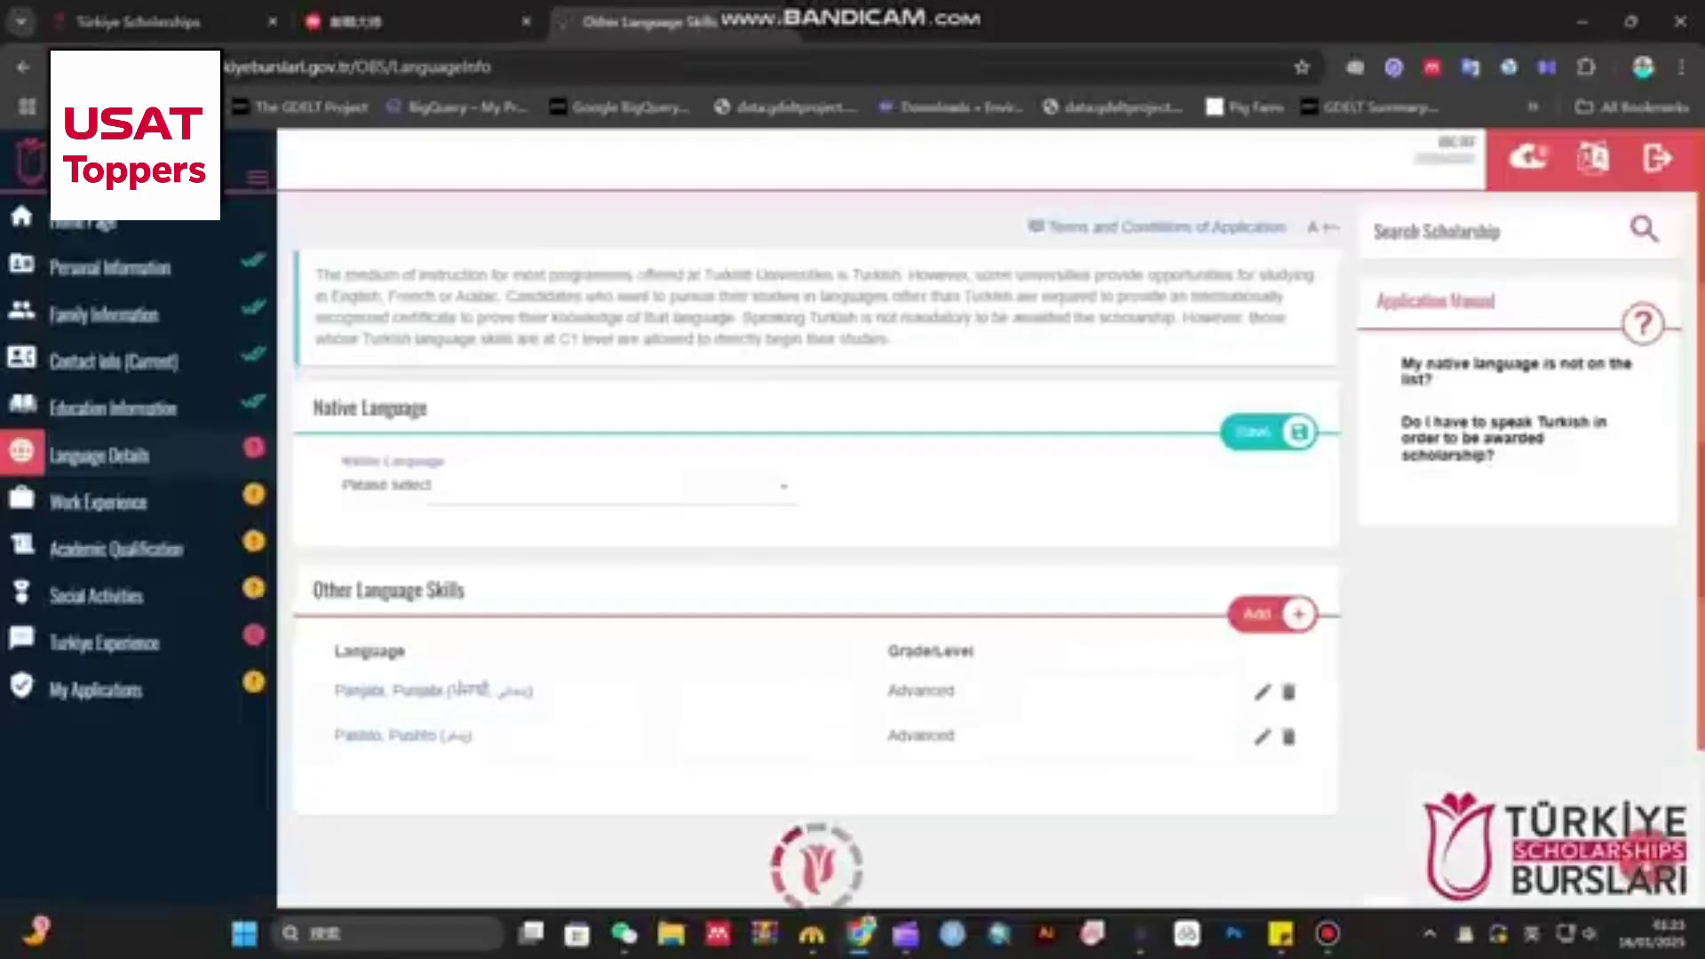
- Choose Urdu as the native language
{"action": "left_click", "coordinate": [568, 487]}
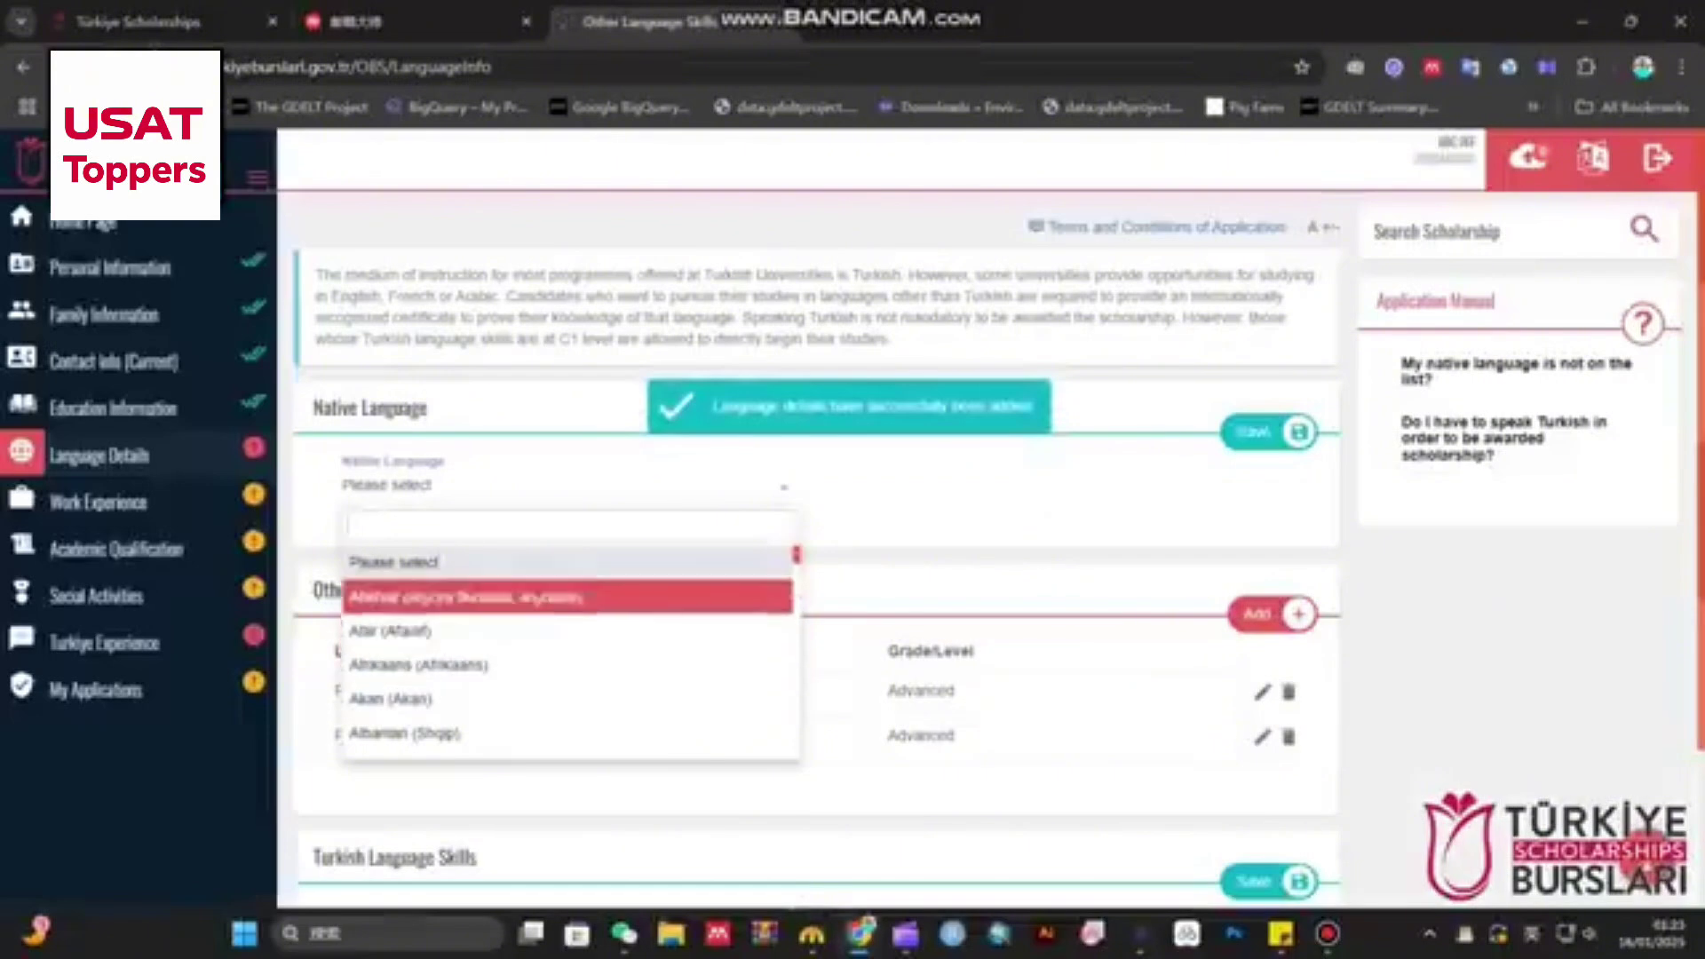
{"action": "type", "text": "urdu"}
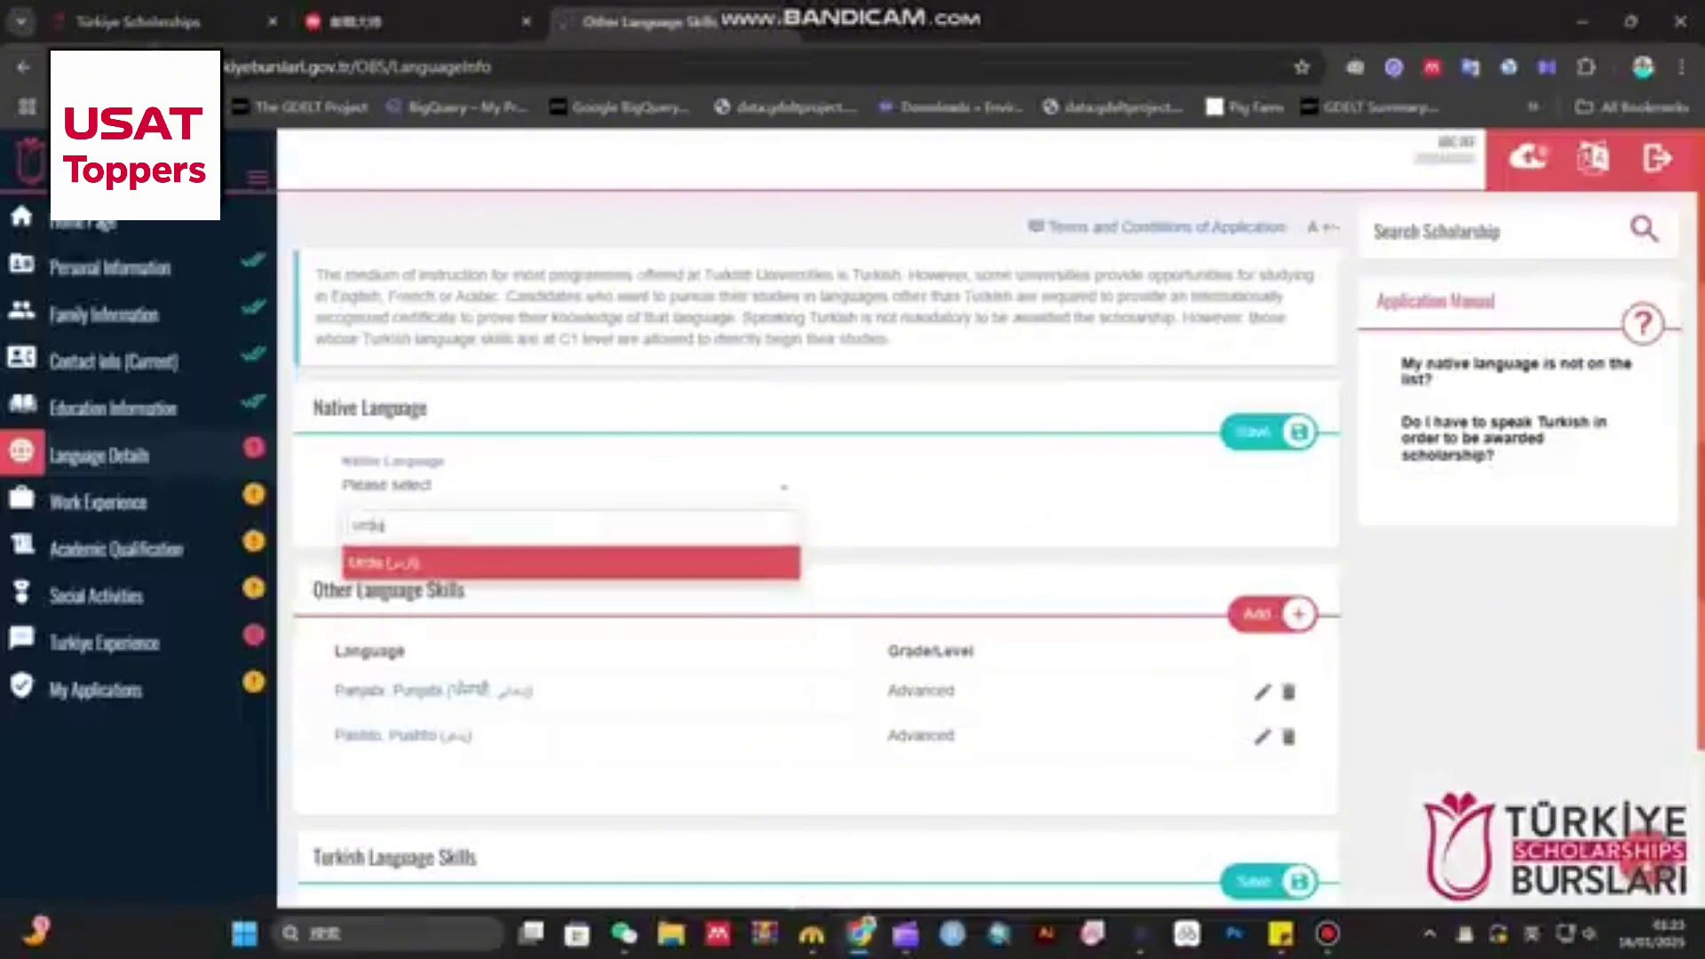
{"action": "key", "text": "Return"}
- Answer No to 'Do you speak Turkish?'
{"action": "scroll", "coordinate": [817, 532], "scroll_direction": "down", "scroll_amount": 2}
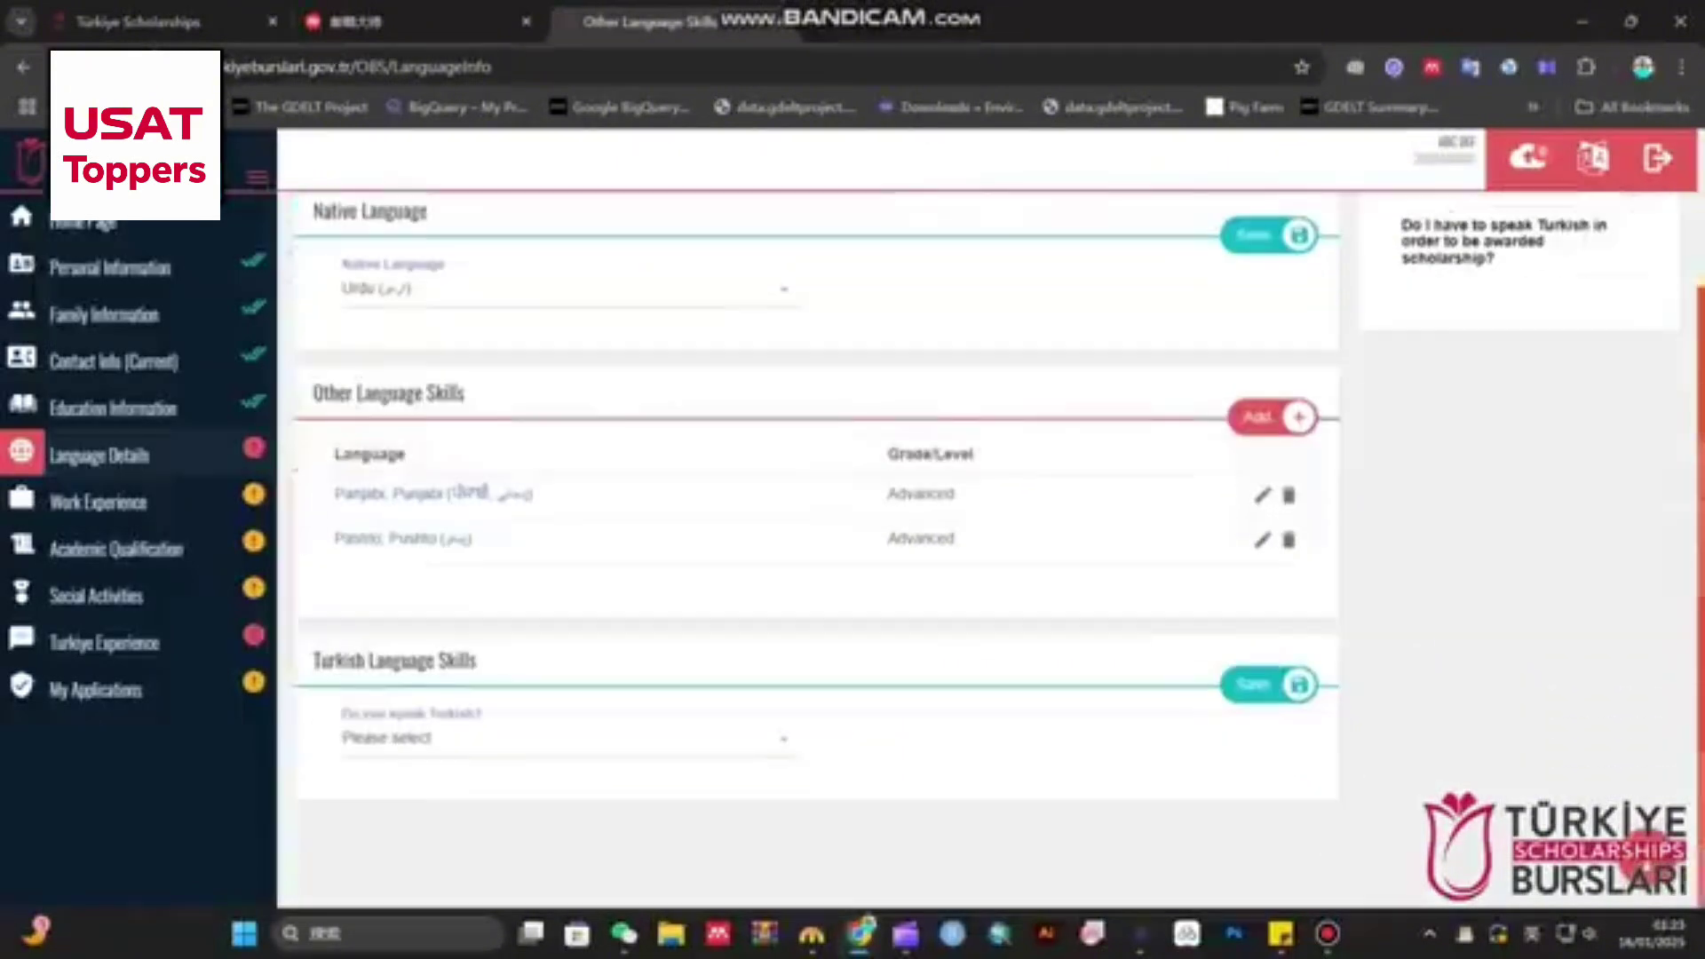
{"action": "left_click", "coordinate": [568, 738]}
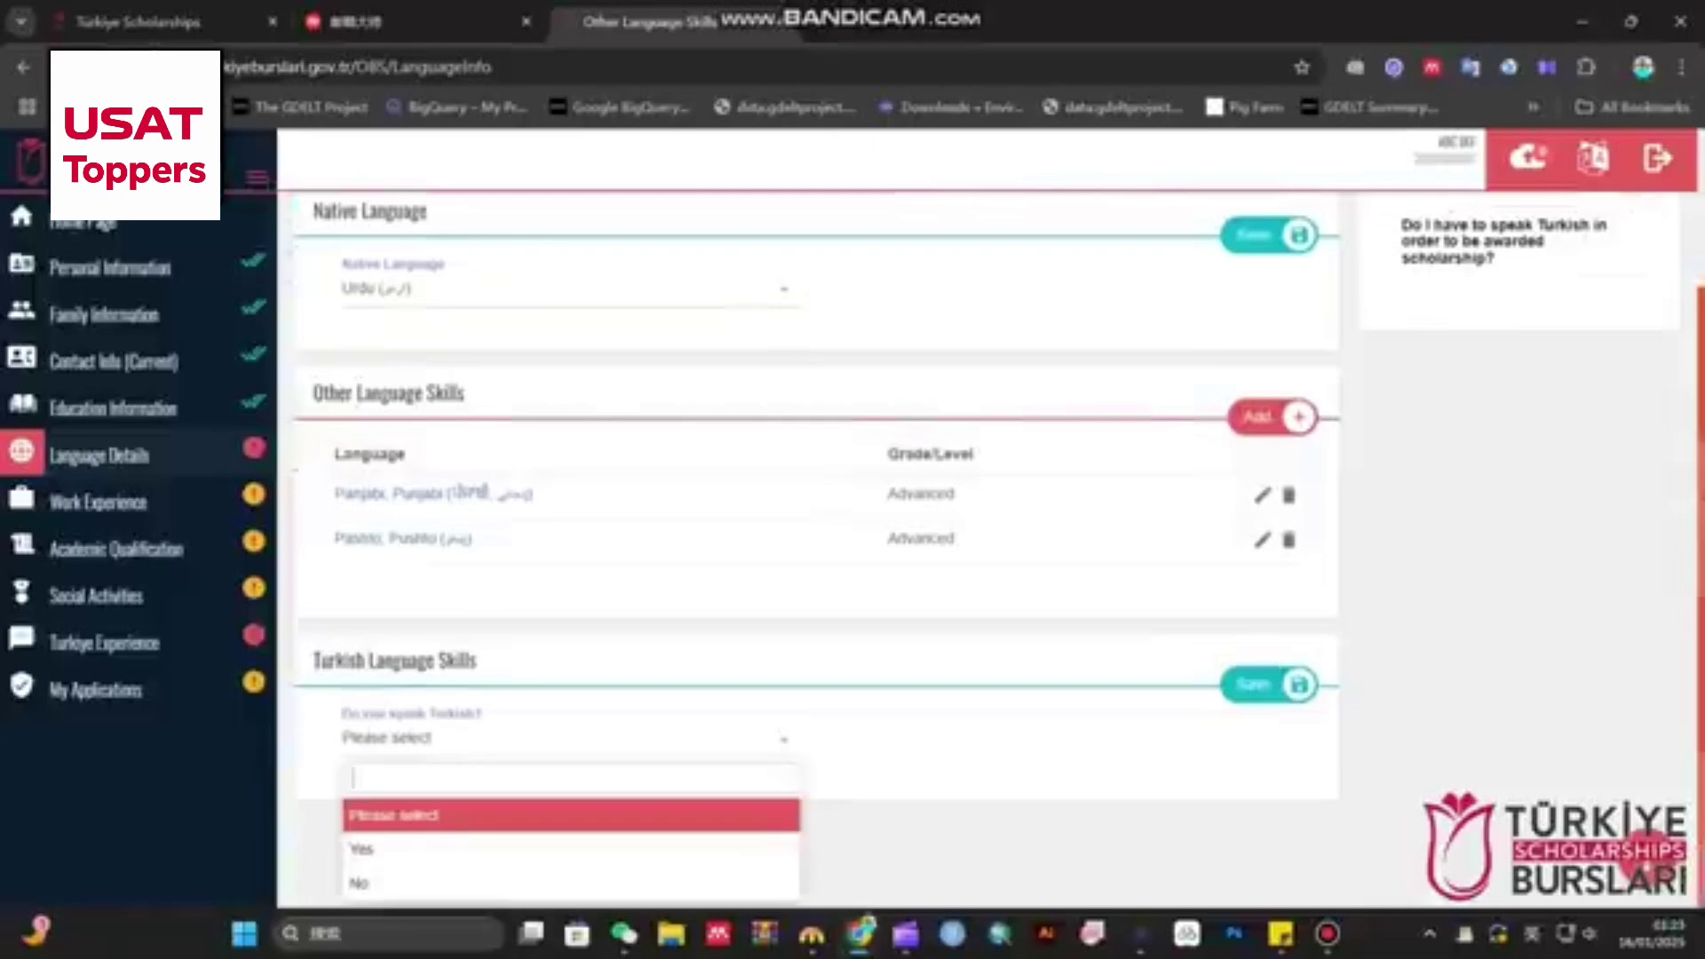
{"action": "key", "text": "Down"}
{"action": "key", "text": "Down"}
{"action": "key", "text": "Up"}
{"action": "key", "text": "Up"}
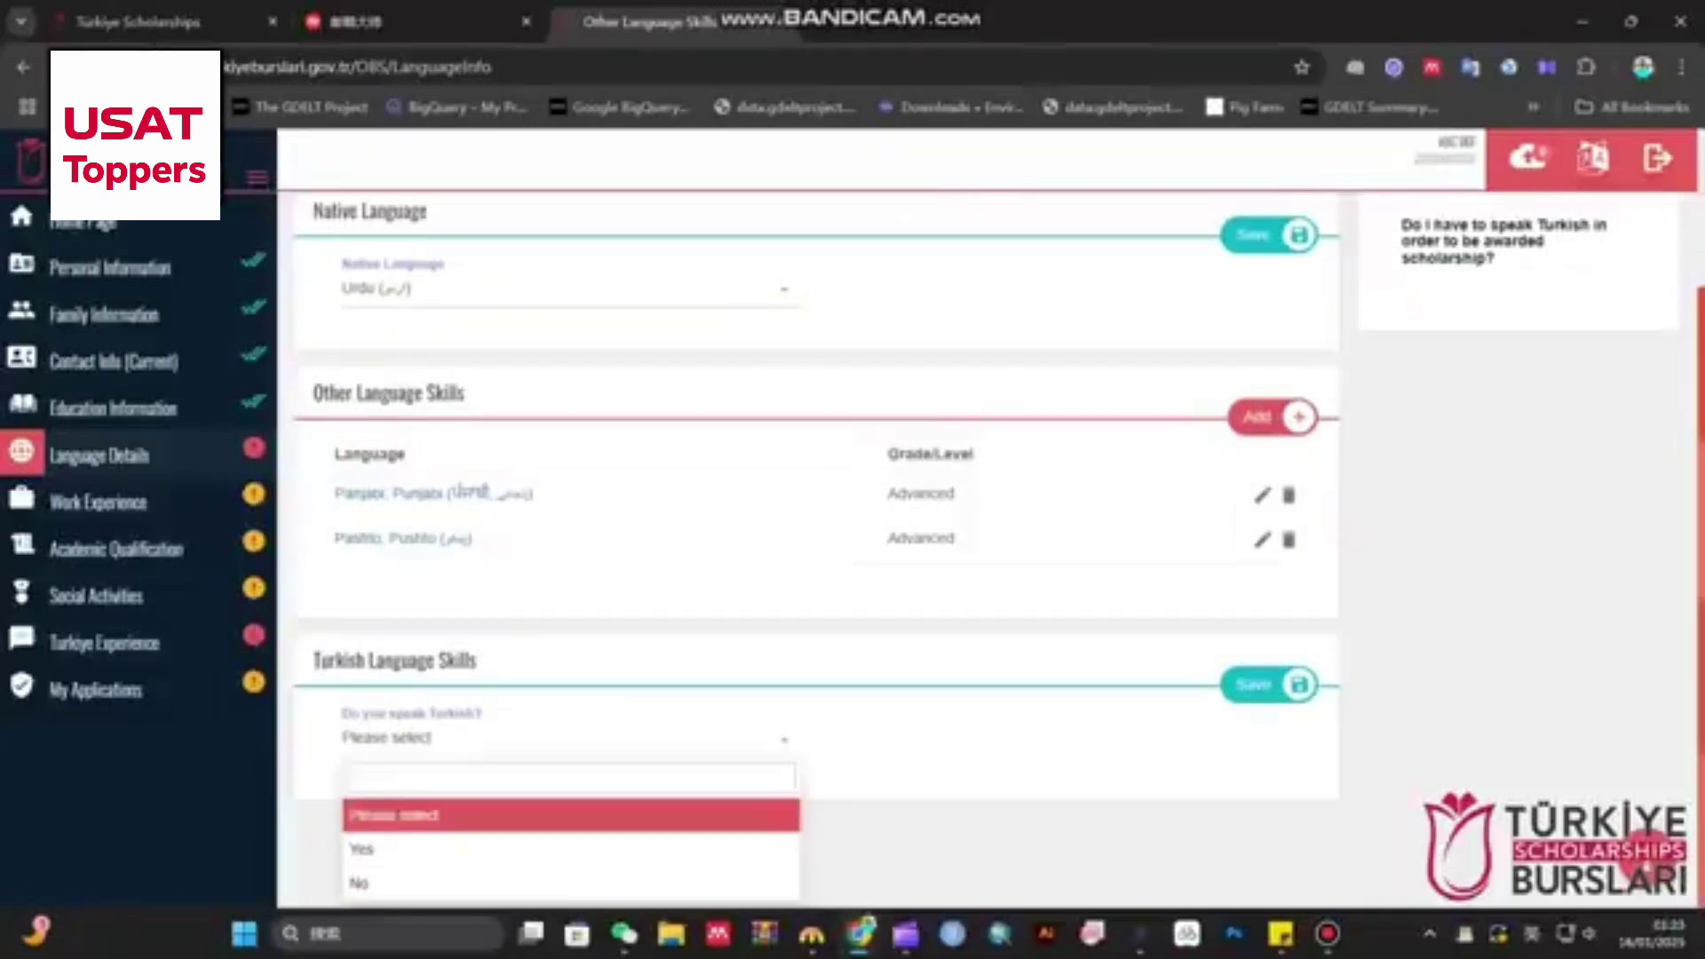
{"action": "key", "text": "Down"}
{"action": "key", "text": "Down"}
{"action": "key", "text": "Up"}
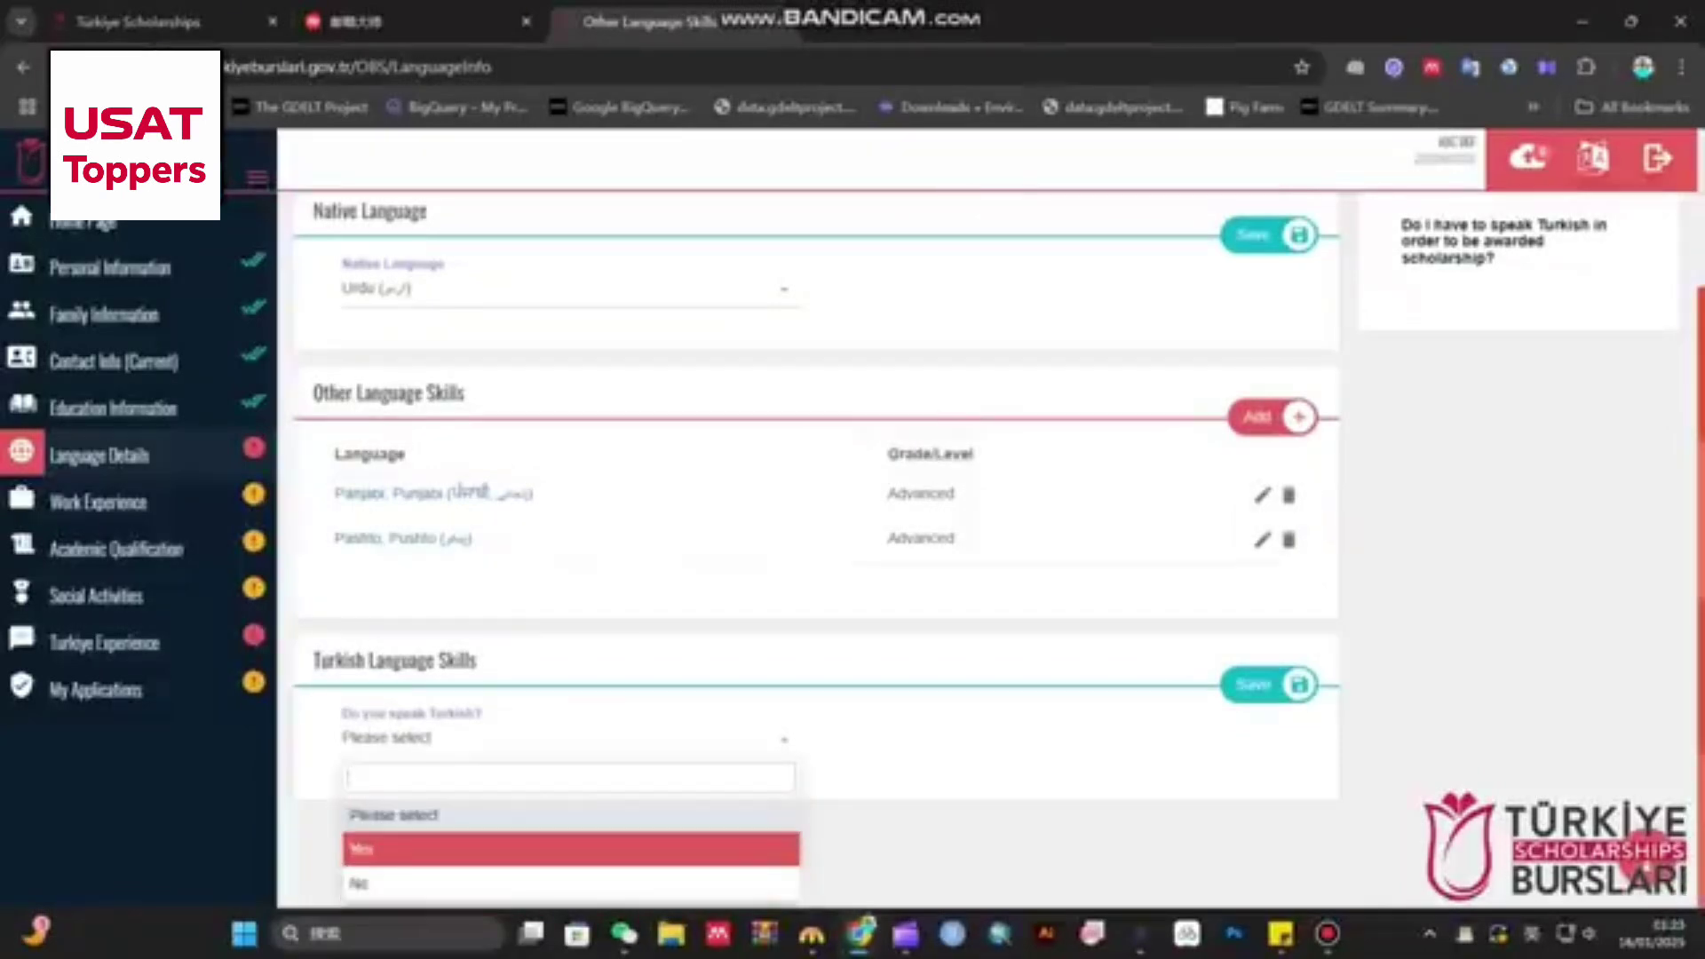
{"action": "key", "text": "Down"}
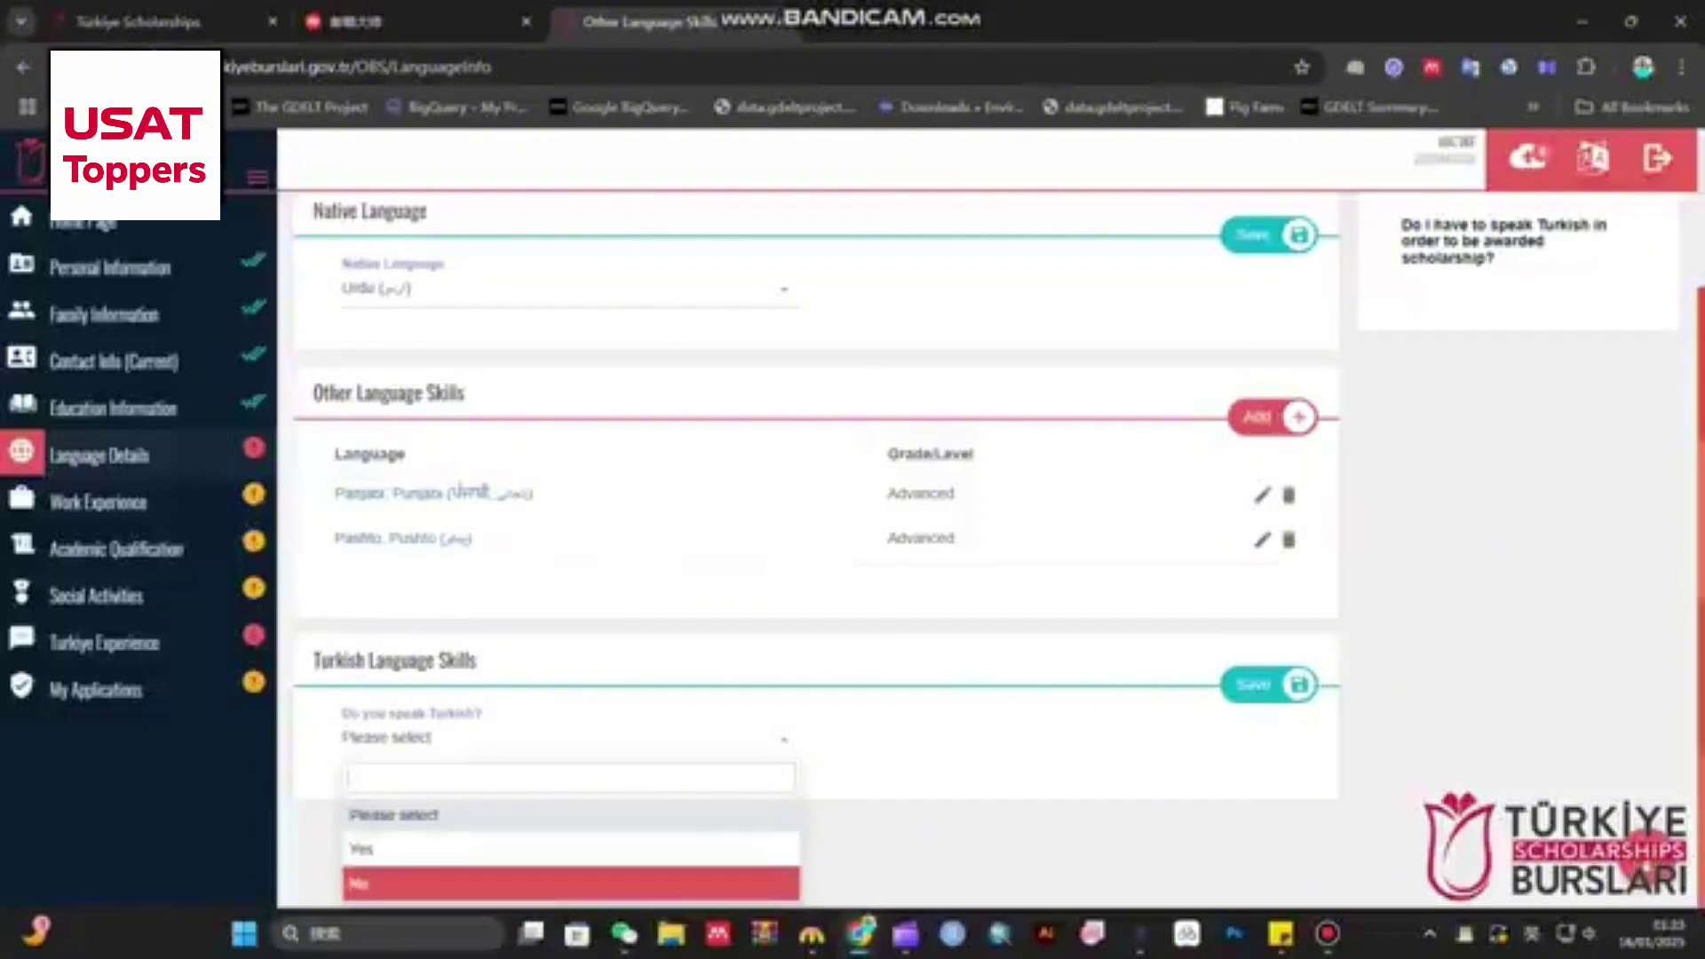
{"action": "key", "text": "Return"}
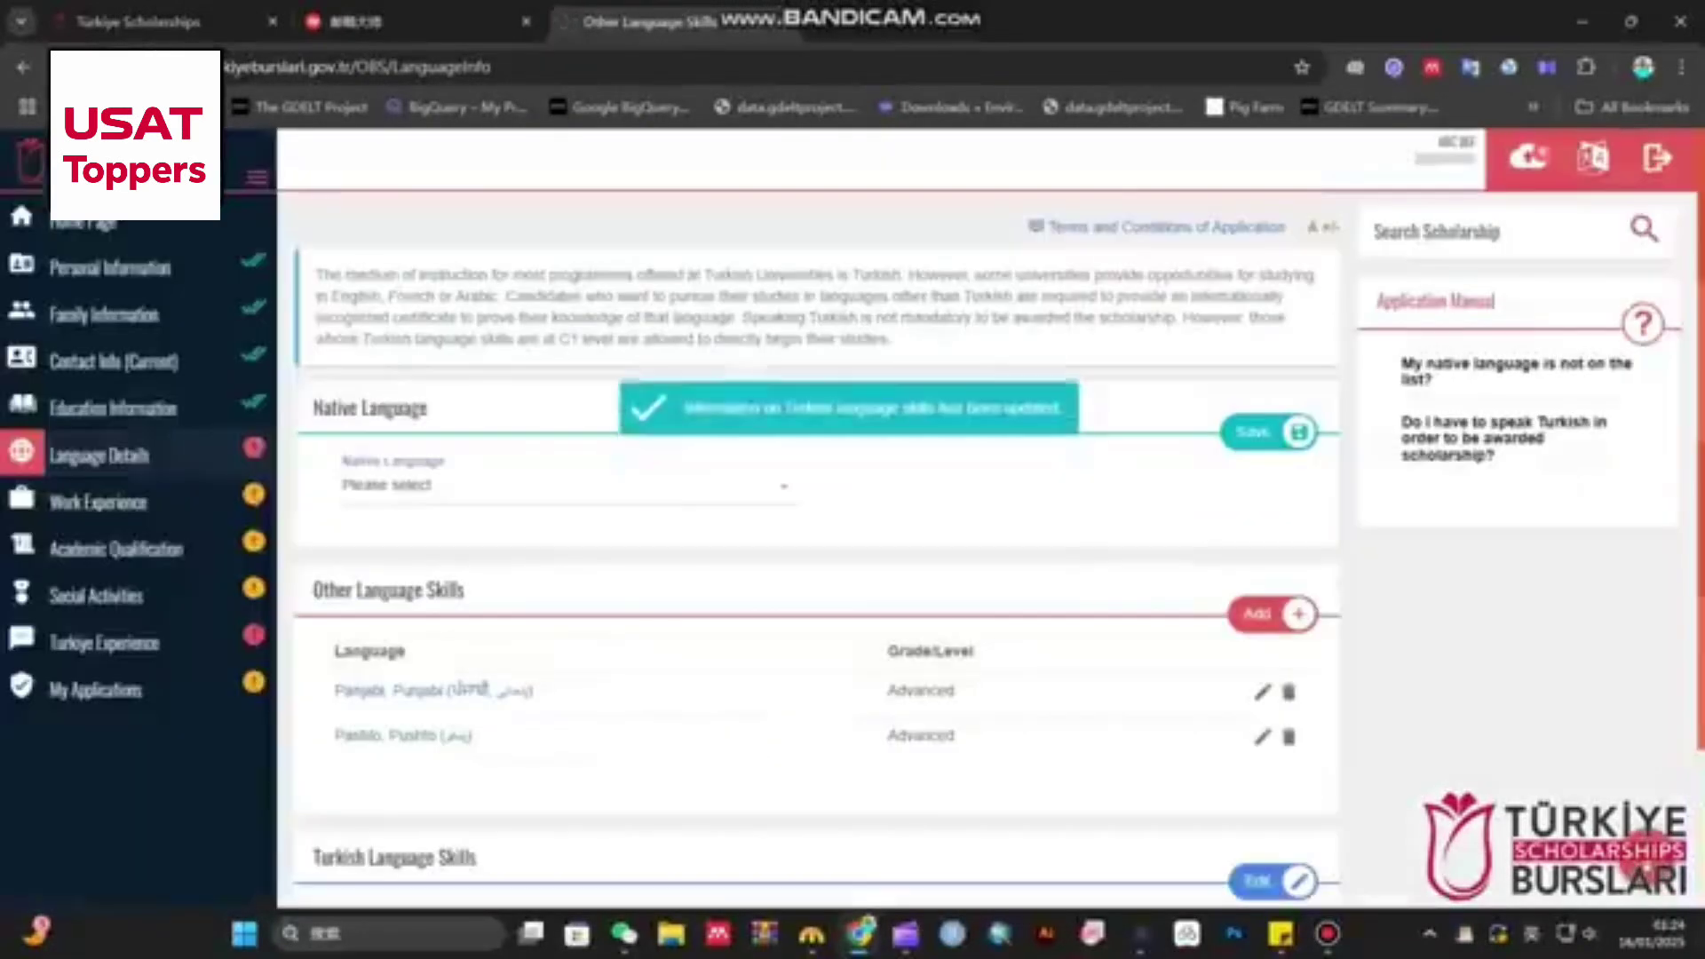
- Reselect Urdu as the native language and save the section
{"action": "scroll", "coordinate": [817, 551], "scroll_direction": "down", "scroll_amount": 3}
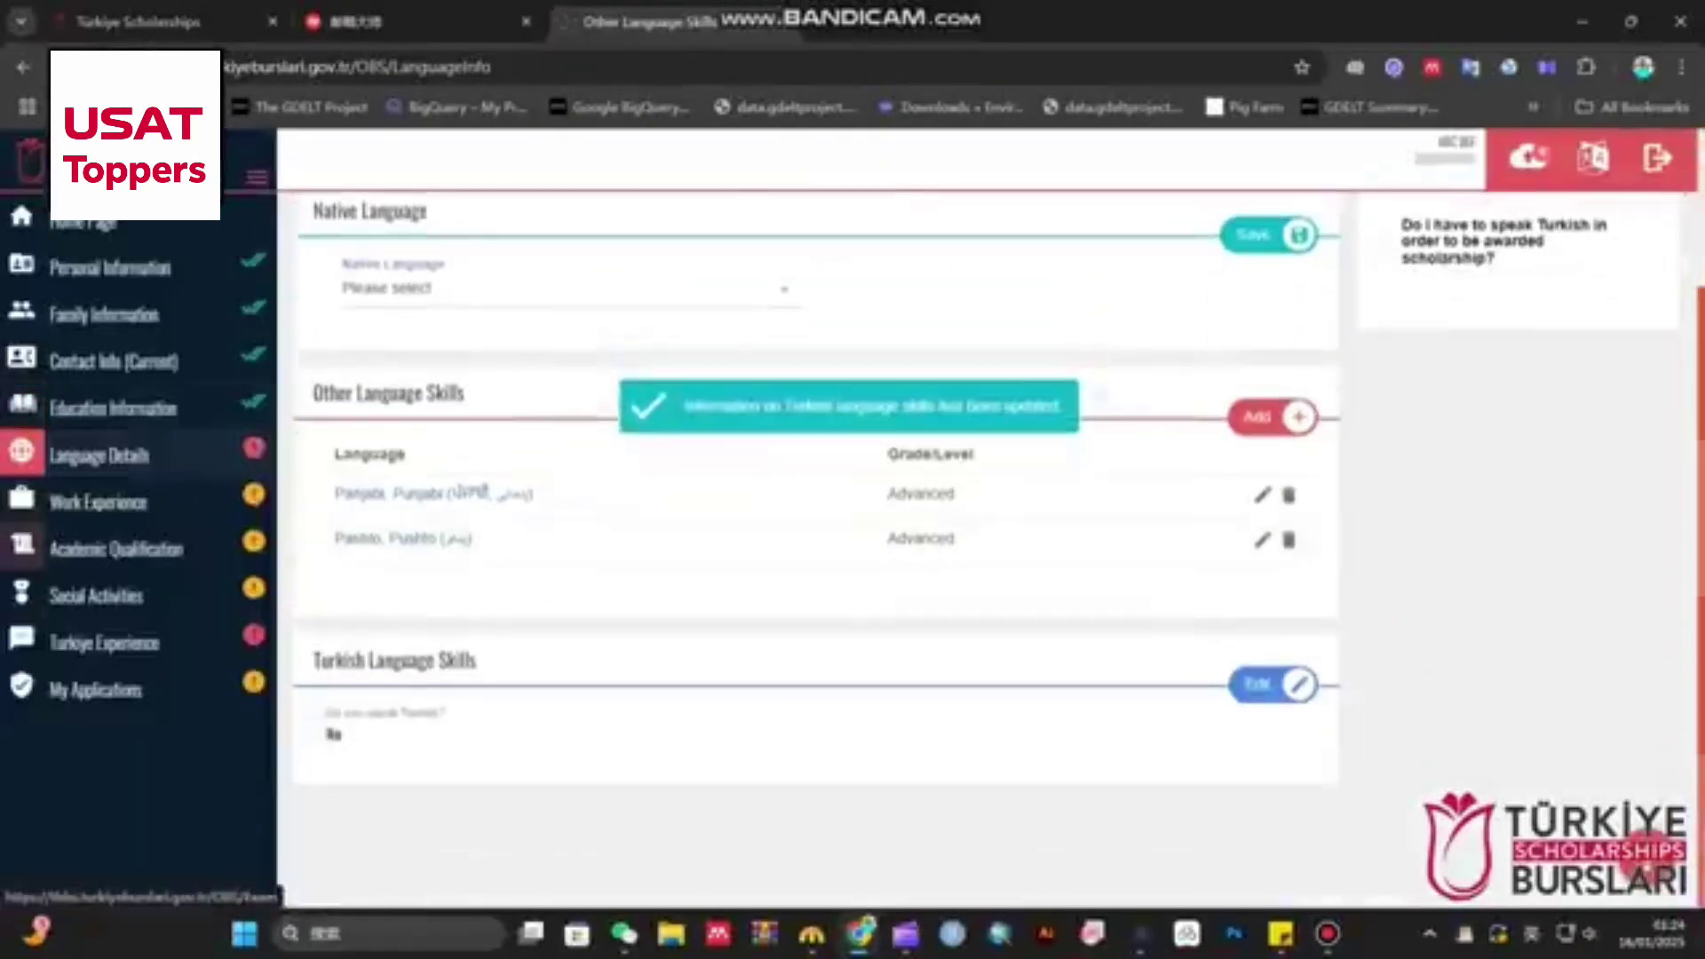
{"action": "scroll", "coordinate": [817, 550], "scroll_direction": "up", "scroll_amount": 3}
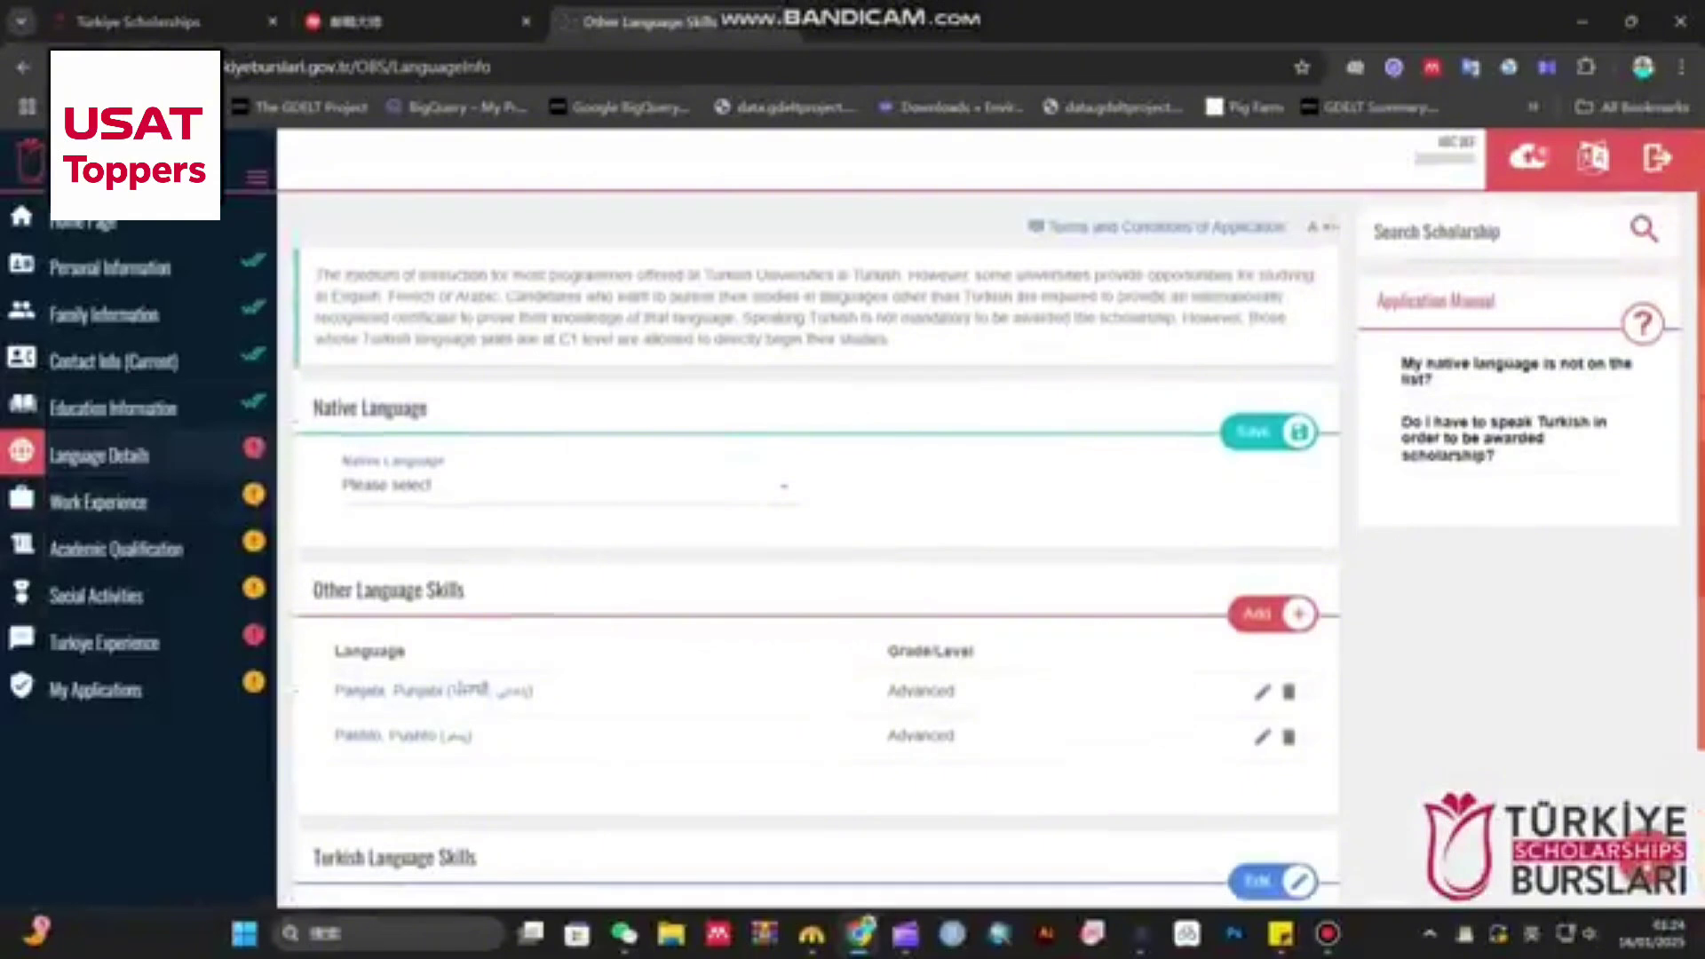
{"action": "left_click", "coordinate": [568, 486]}
{"action": "type", "text": "urdu"}
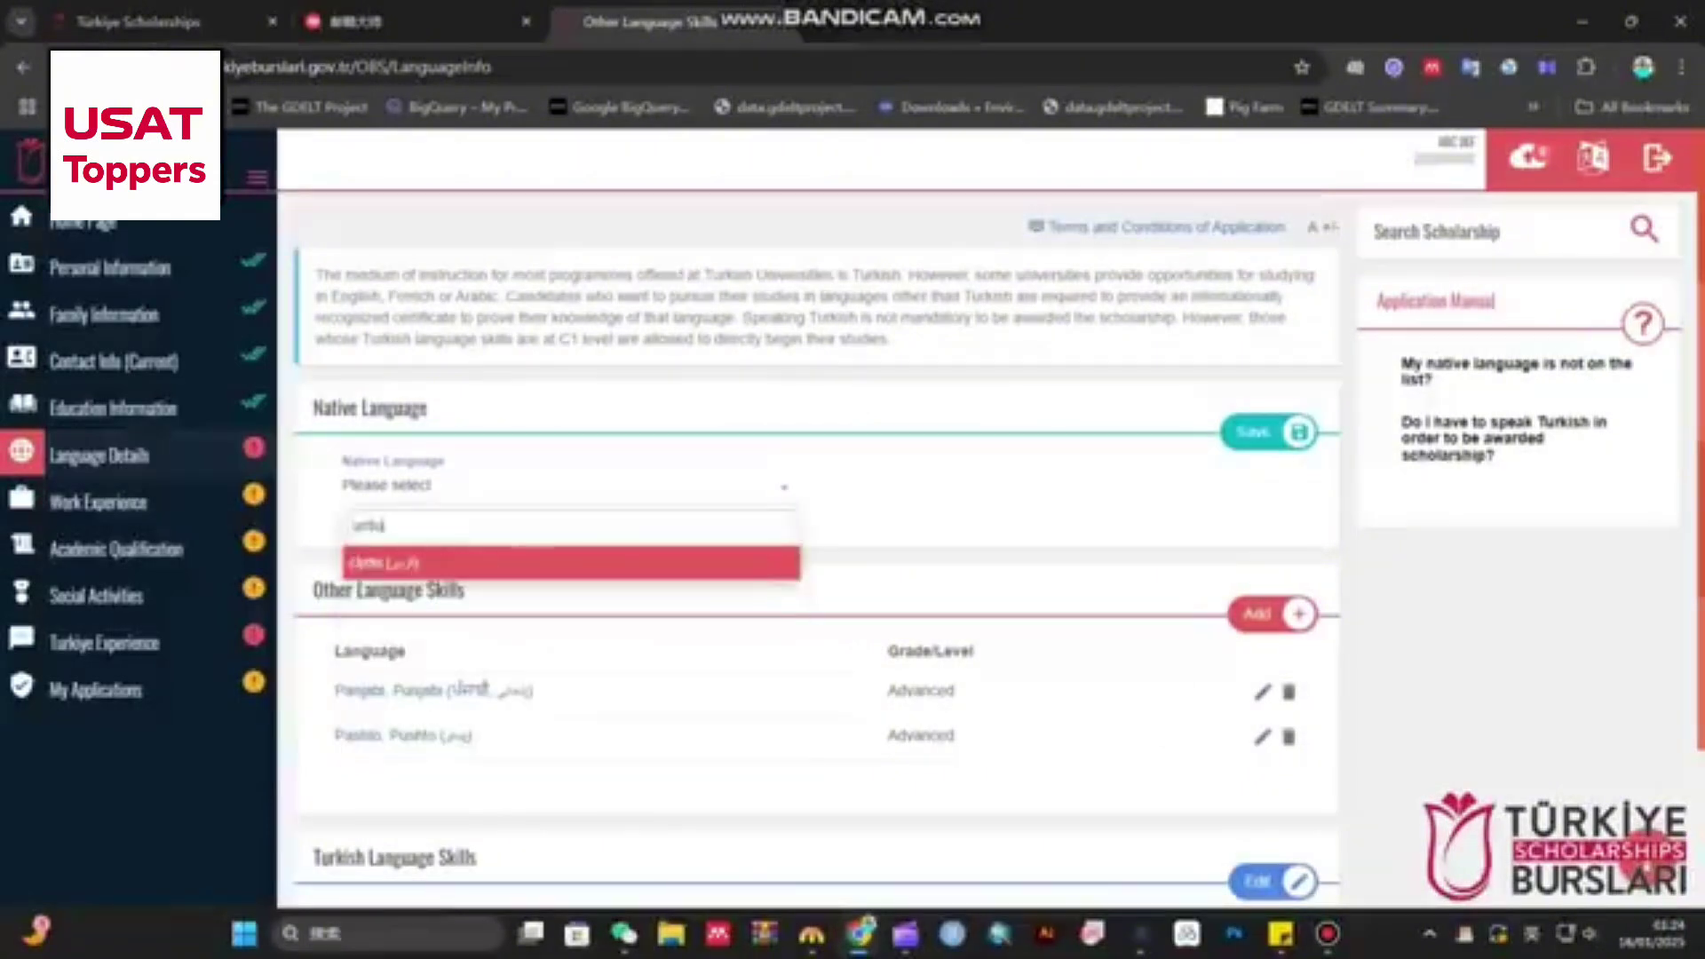
{"action": "left_click", "coordinate": [550, 563]}
{"action": "left_click", "coordinate": [1270, 433]}
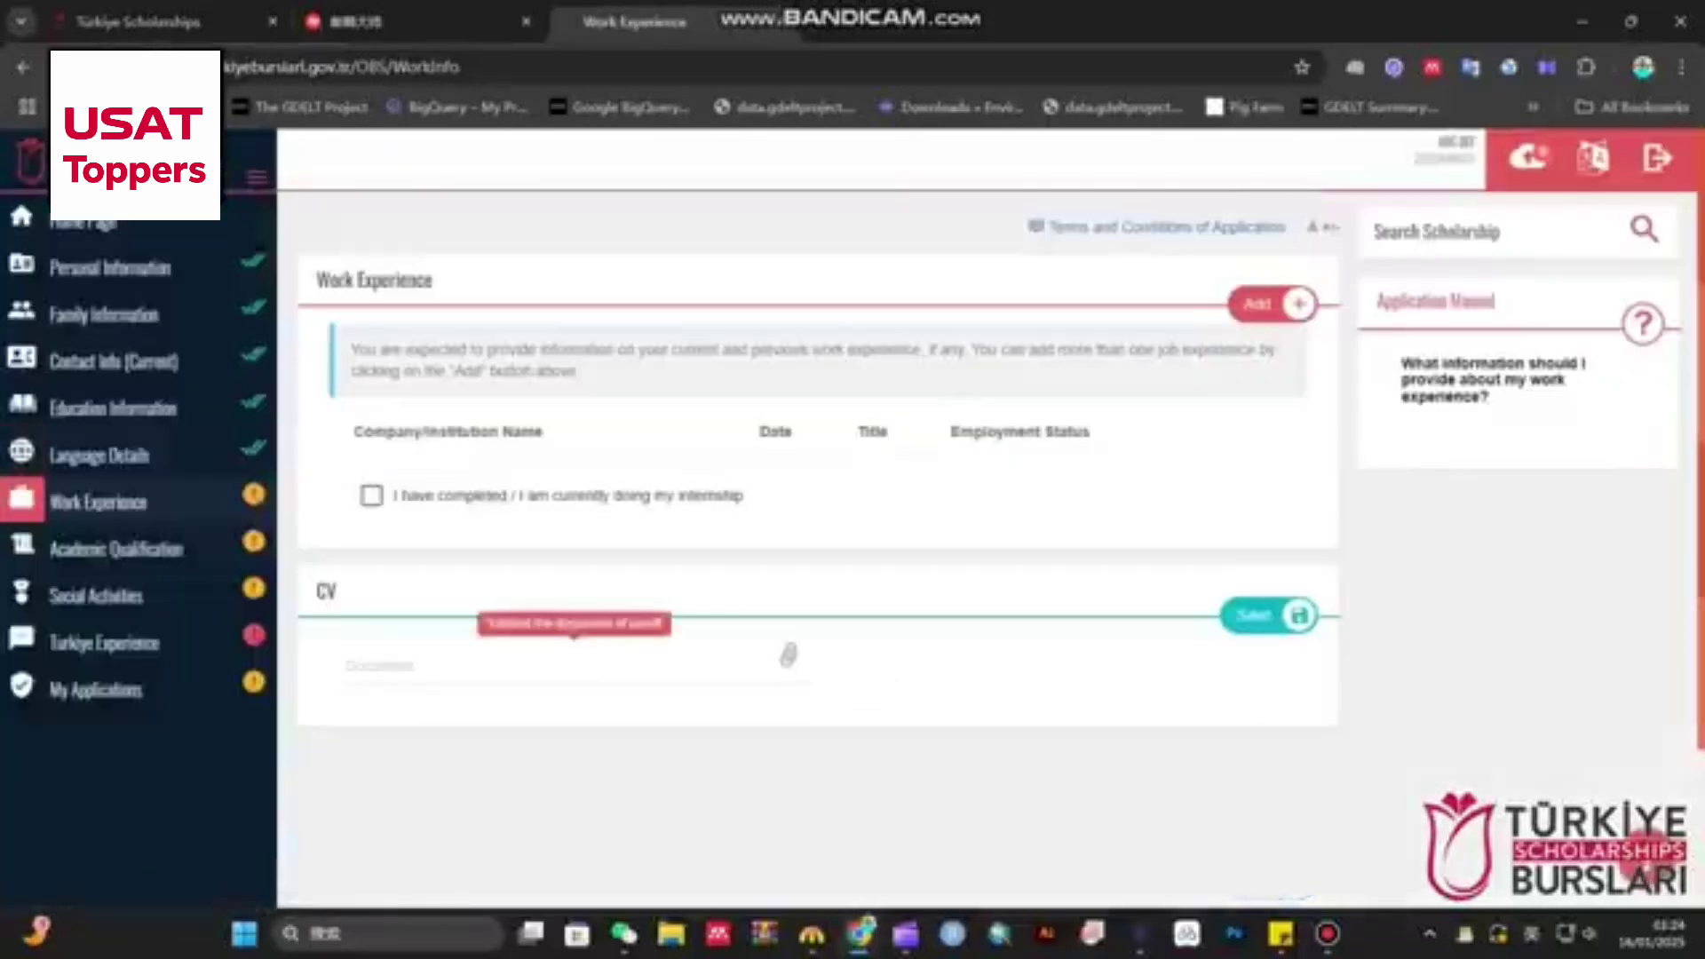
- Upload the screenshot image as the CV, save it, and go to Academic Qualification
{"action": "left_click", "coordinate": [788, 656]}
{"action": "double_click", "coordinate": [337, 191]}
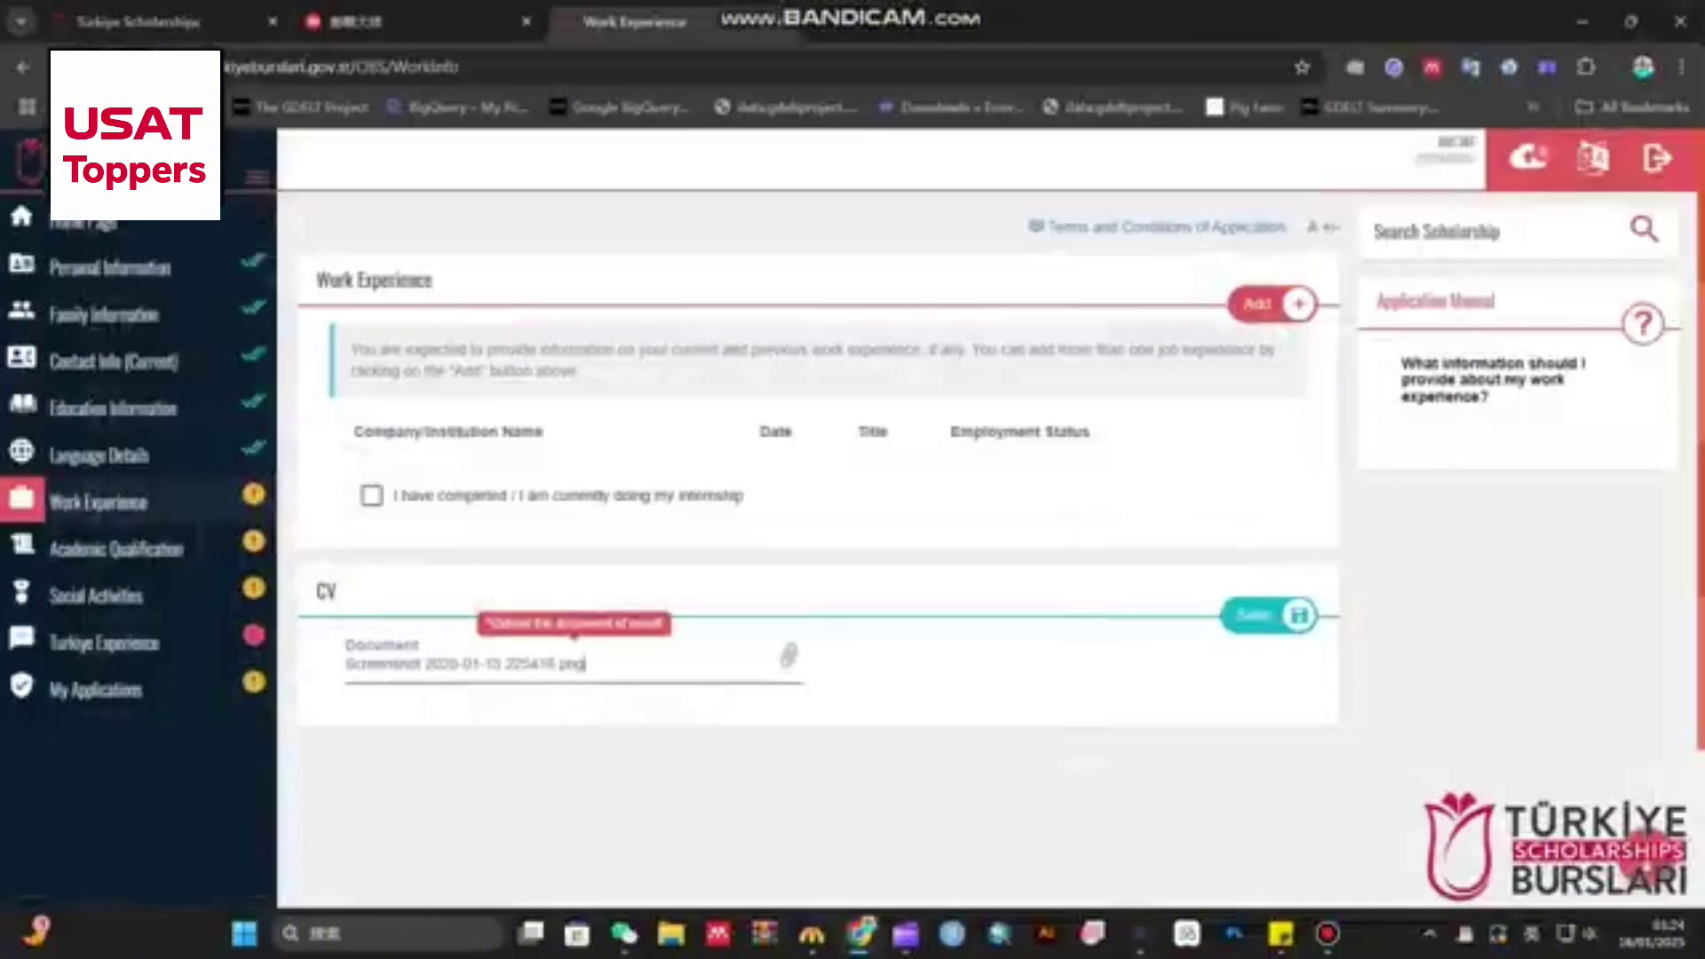
{"action": "left_click", "coordinate": [1270, 616]}
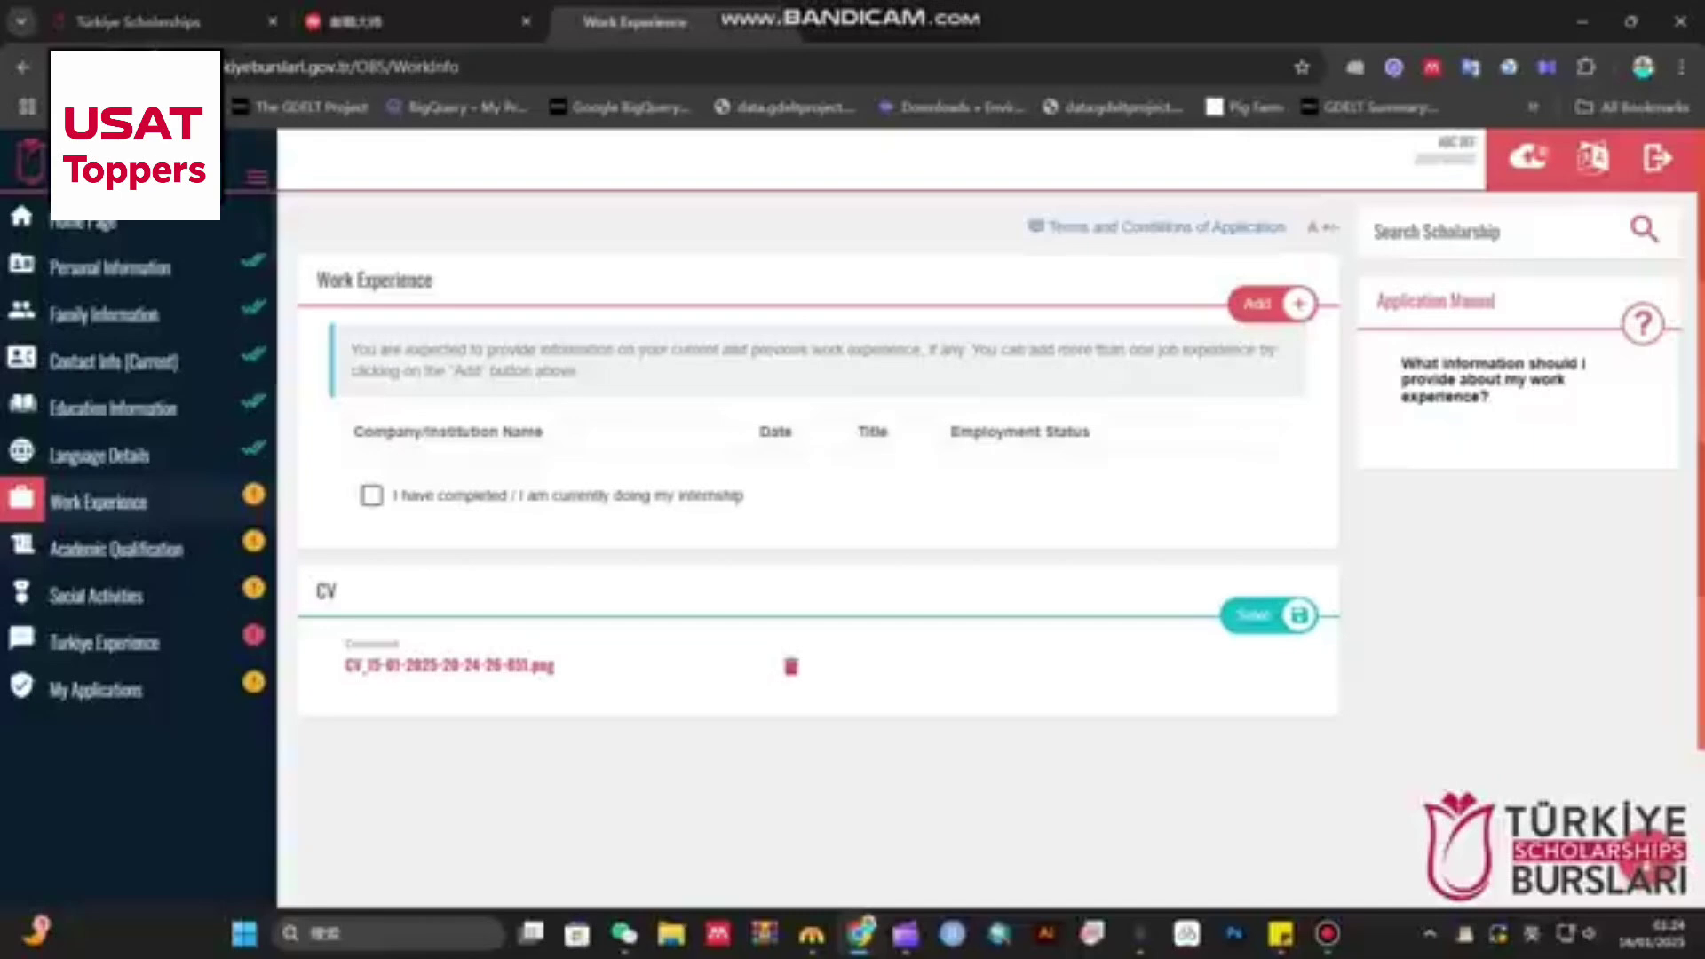
{"action": "left_click", "coordinate": [115, 549]}
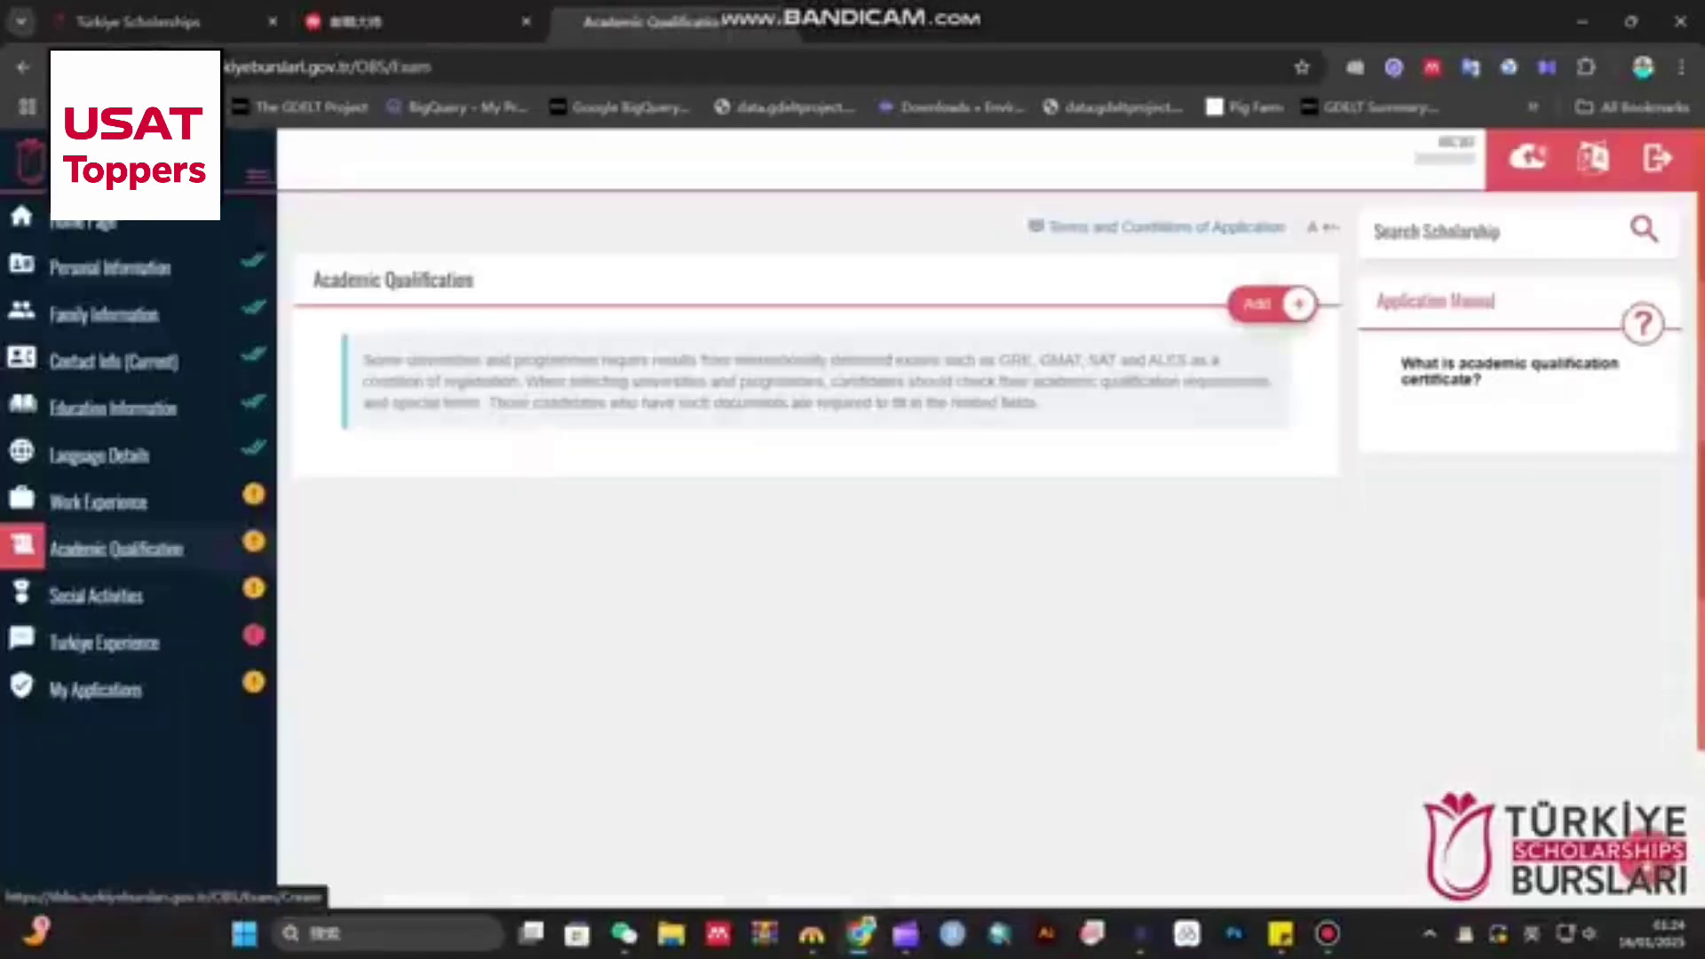
- Start a new academic qualification and browse the Exam Name list
{"action": "left_click", "coordinate": [1270, 304]}
{"action": "left_click", "coordinate": [568, 357]}
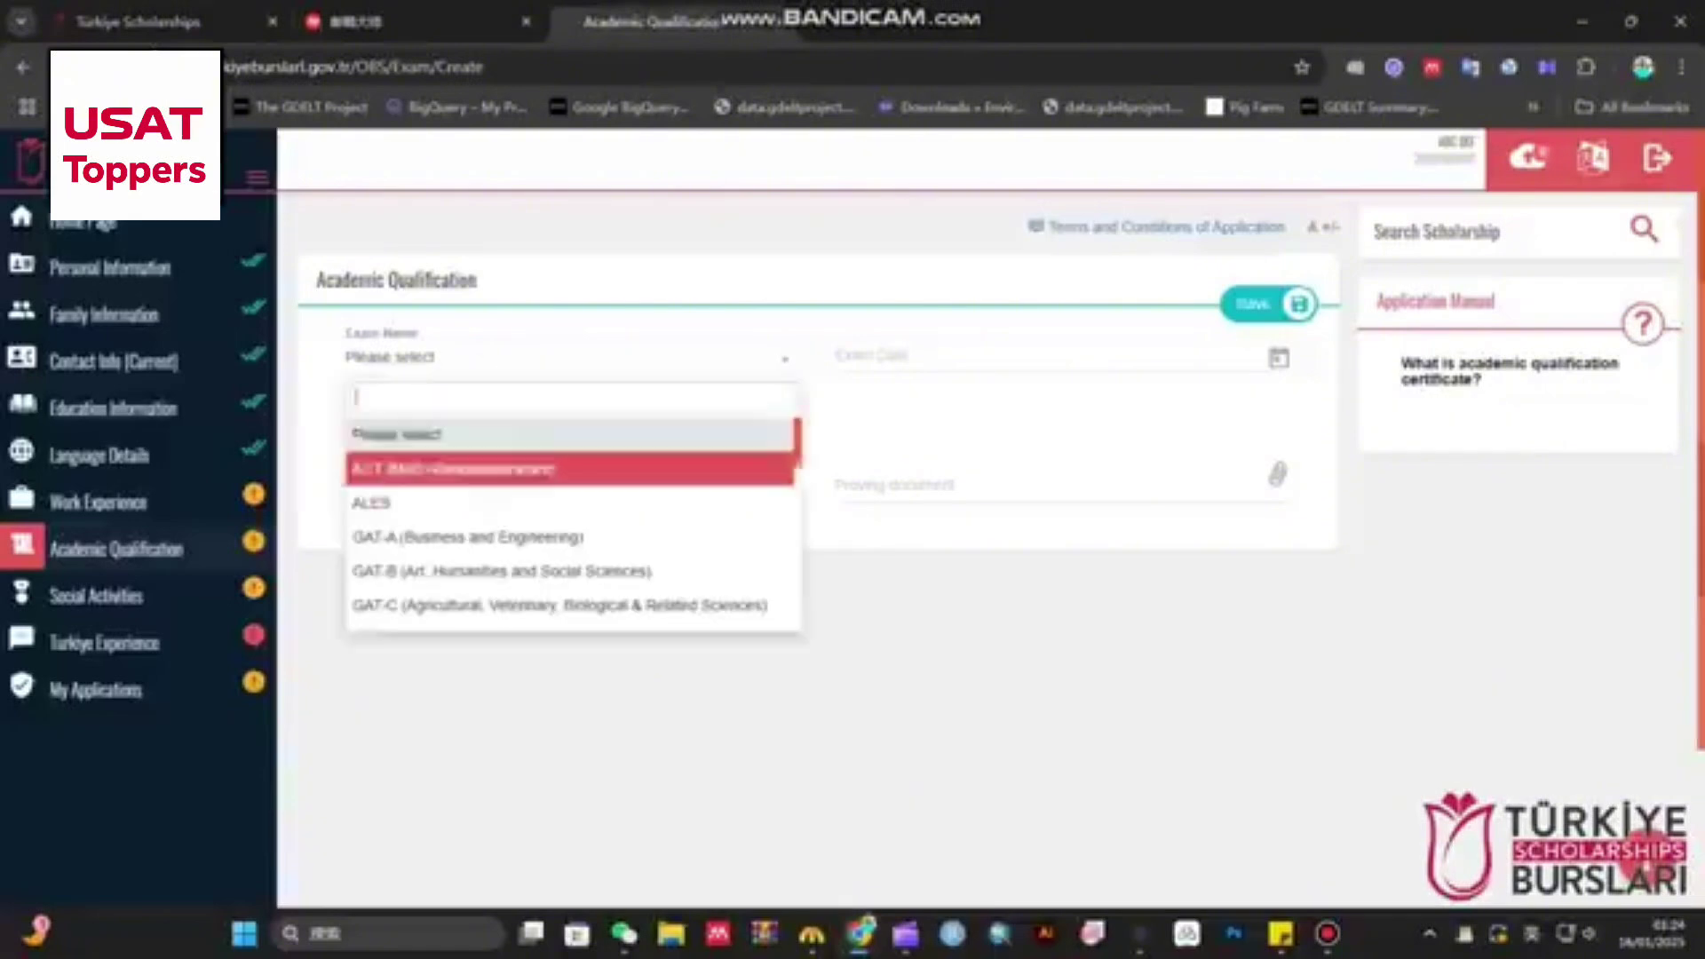
{"action": "scroll", "coordinate": [568, 528], "scroll_direction": "down", "scroll_amount": 6}
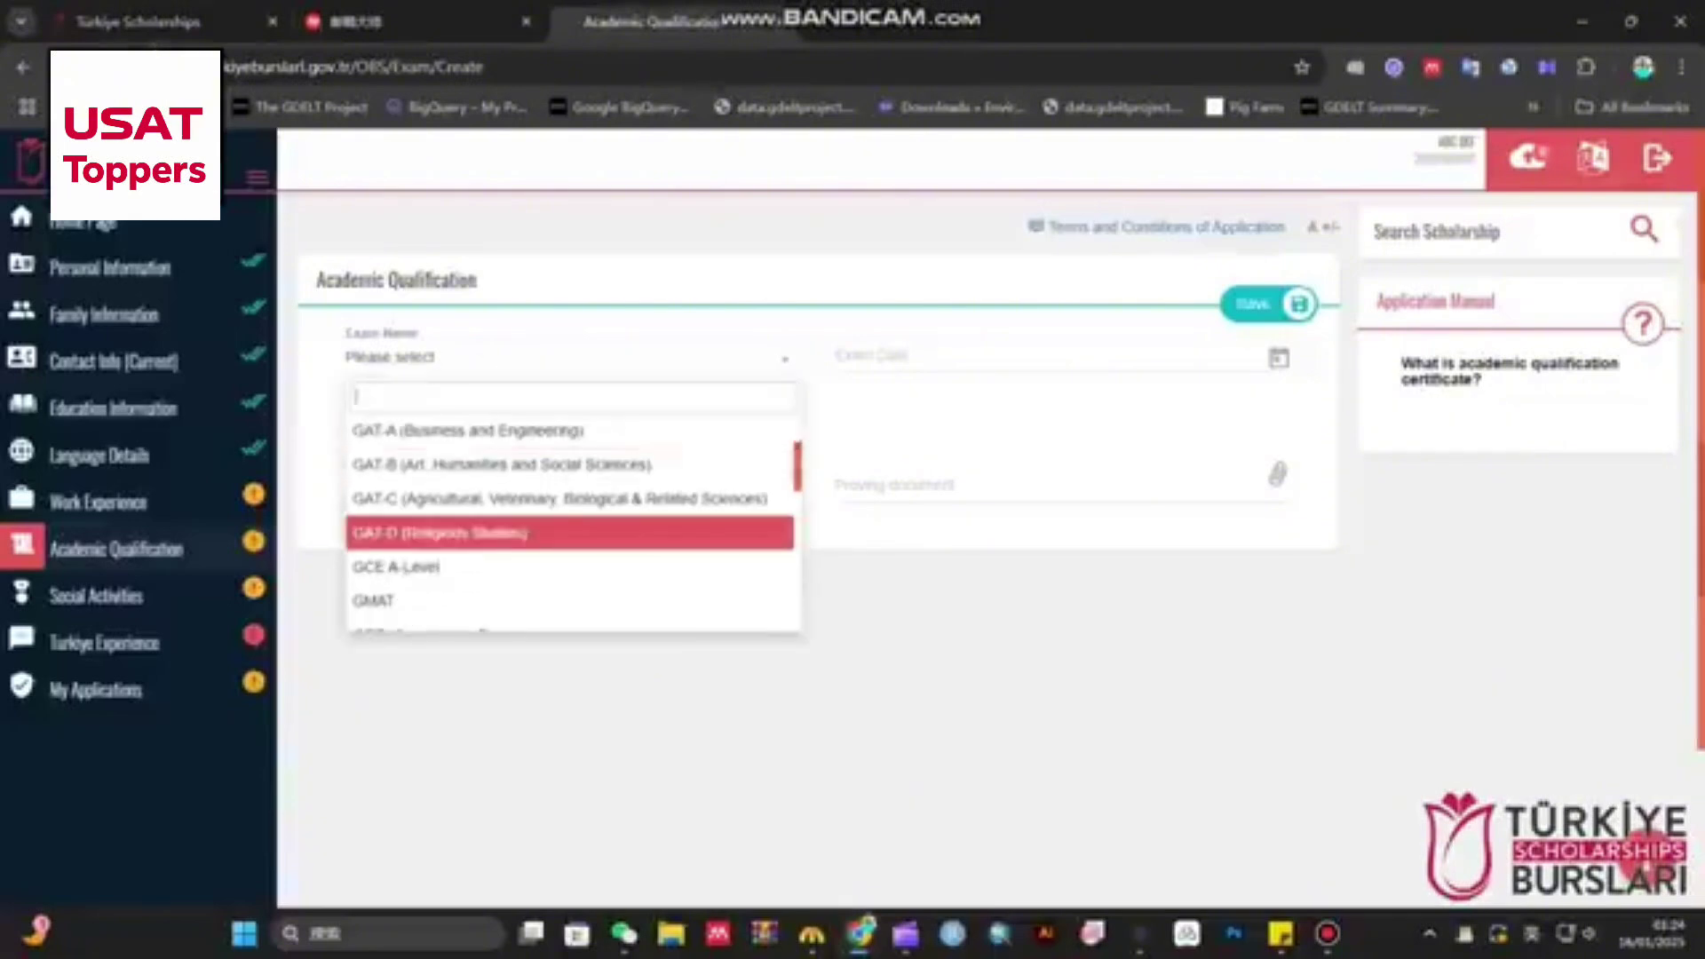
{"action": "scroll", "coordinate": [568, 524], "scroll_direction": "down", "scroll_amount": 5}
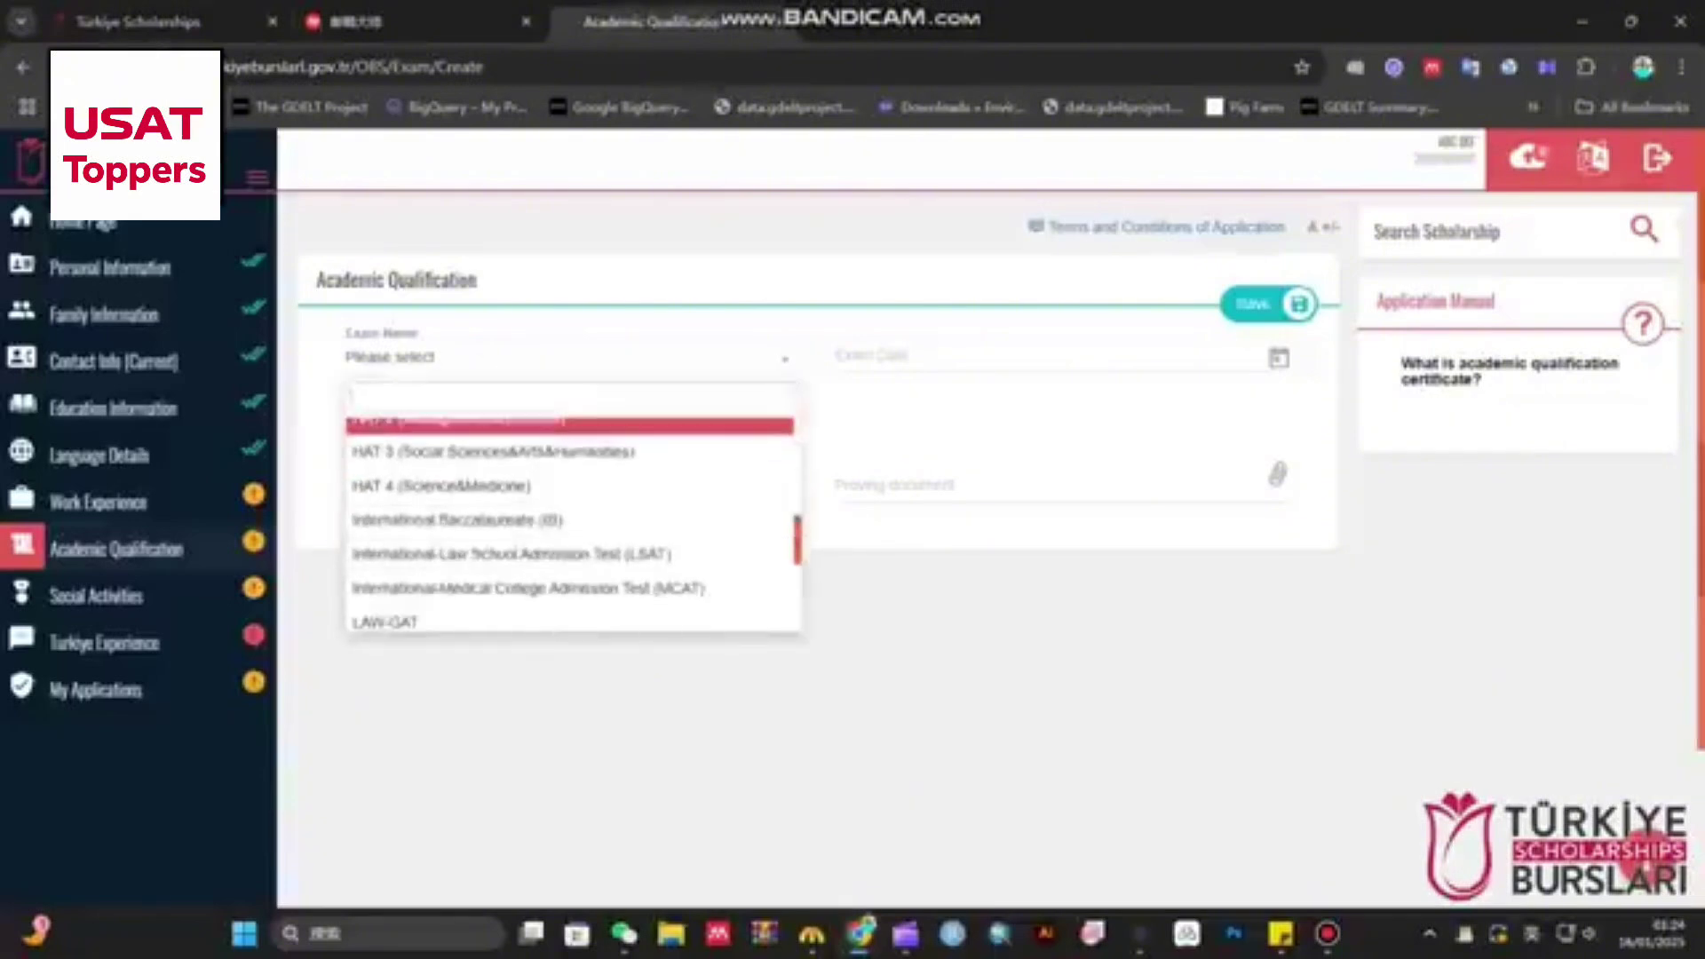
{"action": "scroll", "coordinate": [568, 511], "scroll_direction": "up", "scroll_amount": 2}
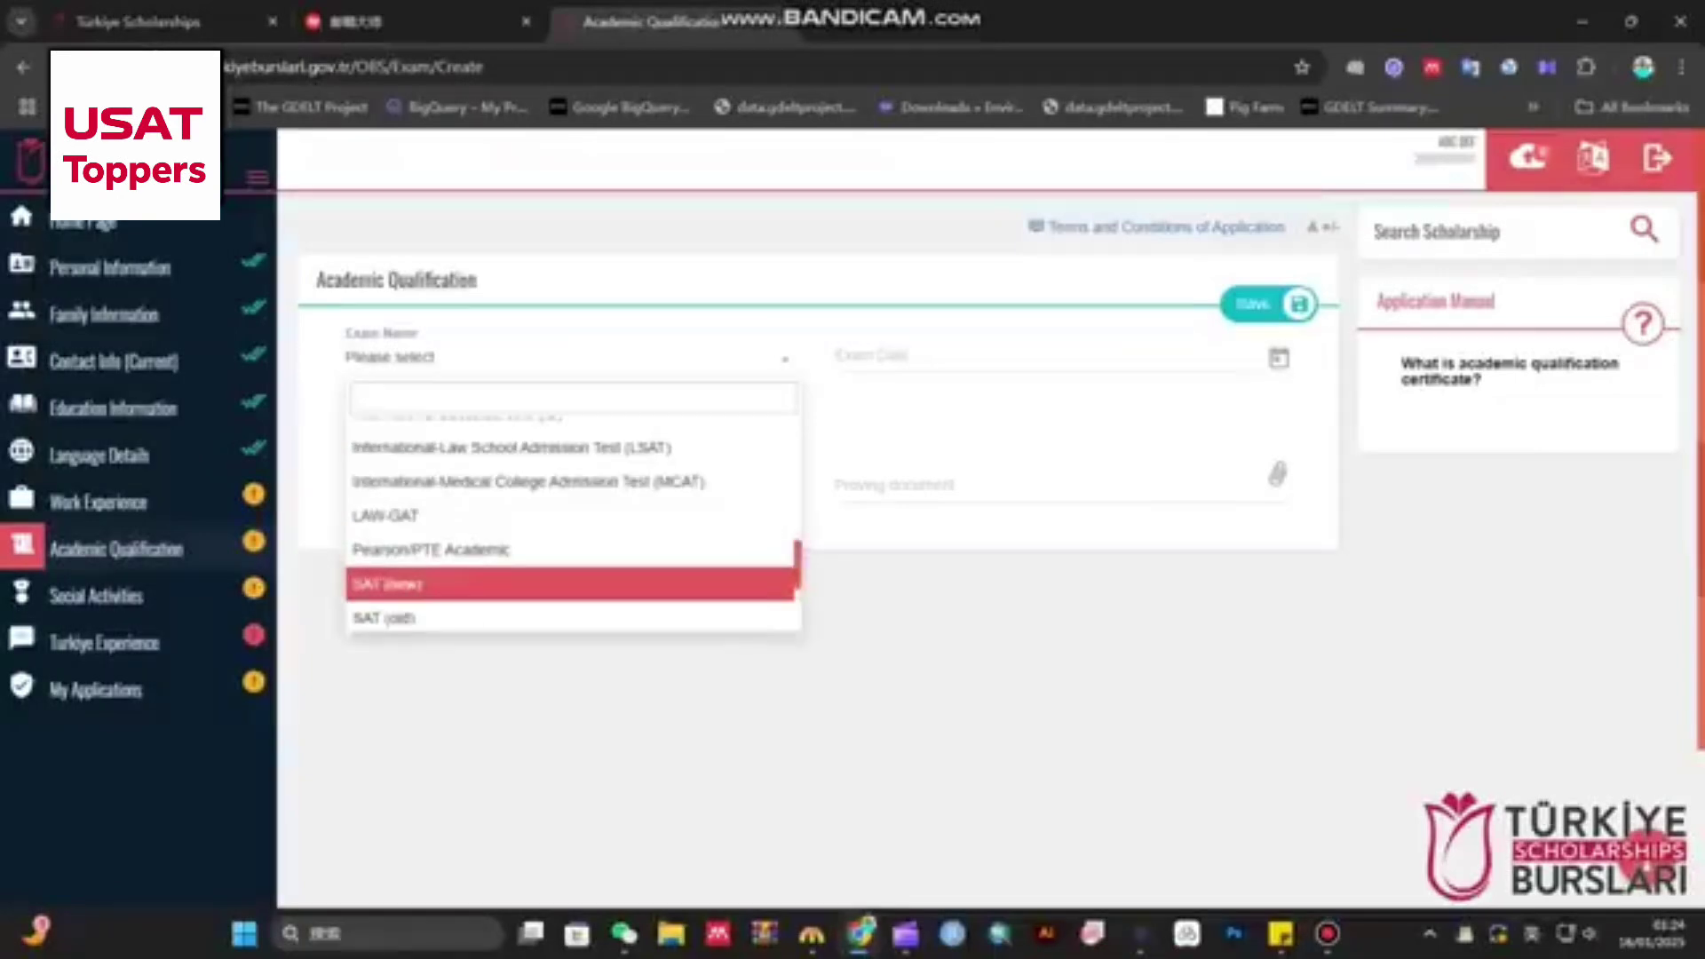
{"action": "scroll", "coordinate": [568, 510], "scroll_direction": "down", "scroll_amount": 2}
{"action": "scroll", "coordinate": [568, 511], "scroll_direction": "down", "scroll_amount": 4}
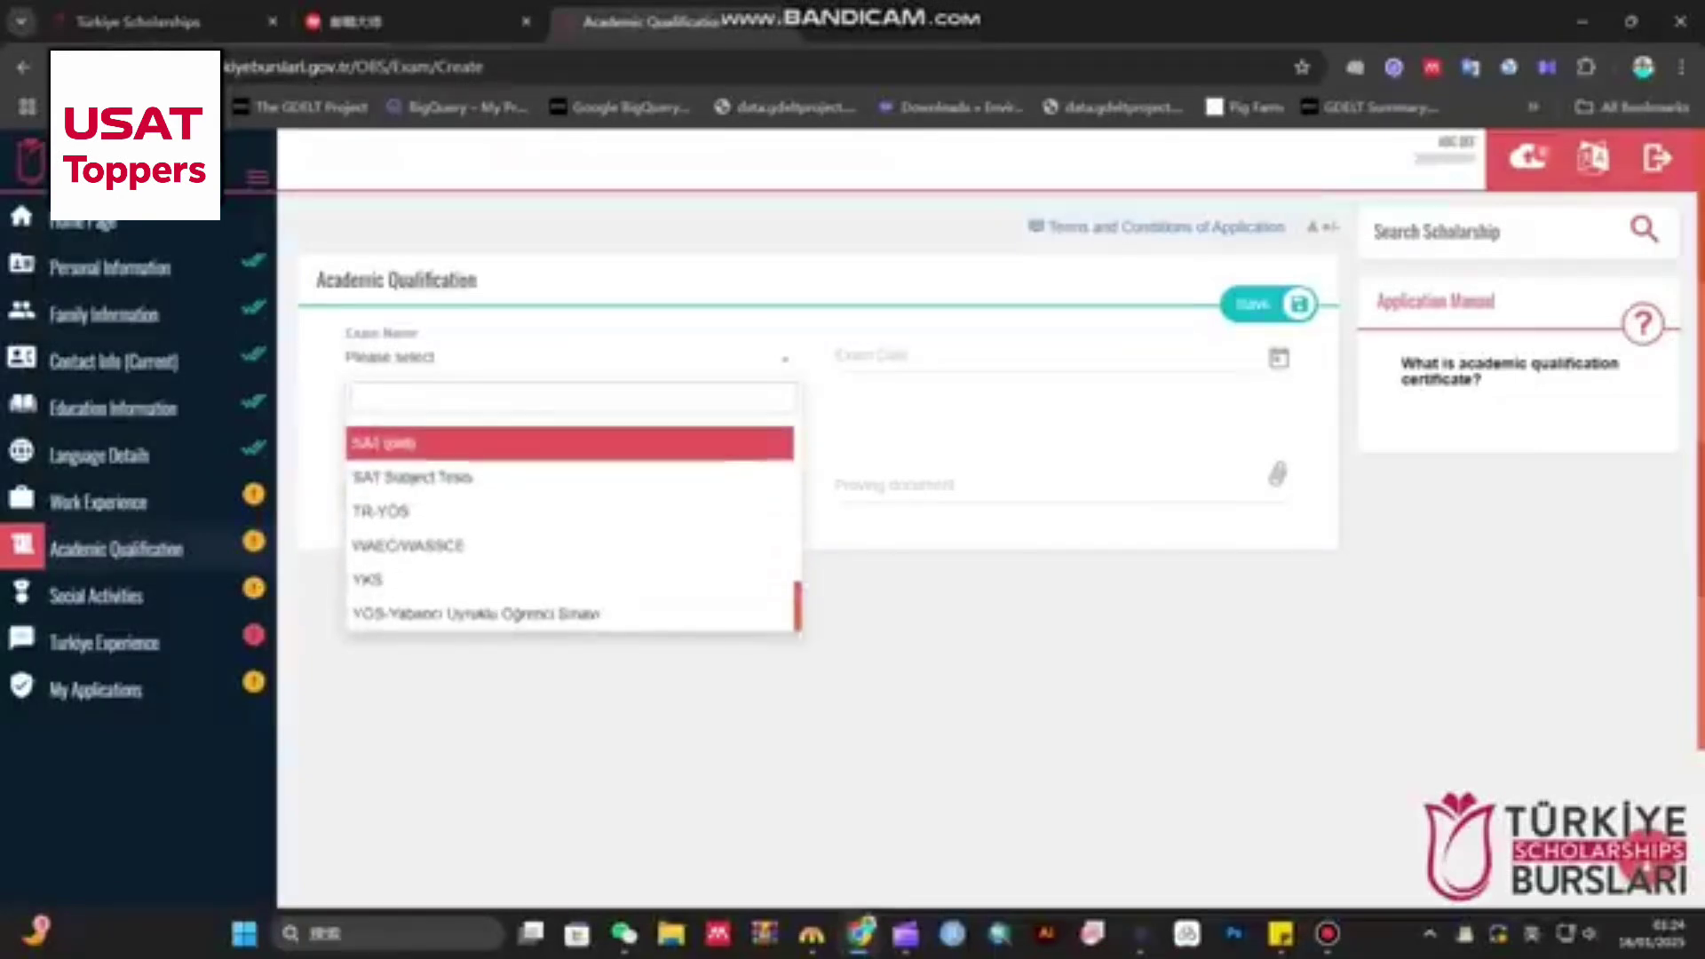
- Go to Social Activities and bring up the Award, Project, Certificate or Scholarship entry choices
{"action": "scroll", "coordinate": [569, 477], "scroll_direction": "up", "scroll_amount": 3}
{"action": "scroll", "coordinate": [568, 476], "scroll_direction": "up", "scroll_amount": 10}
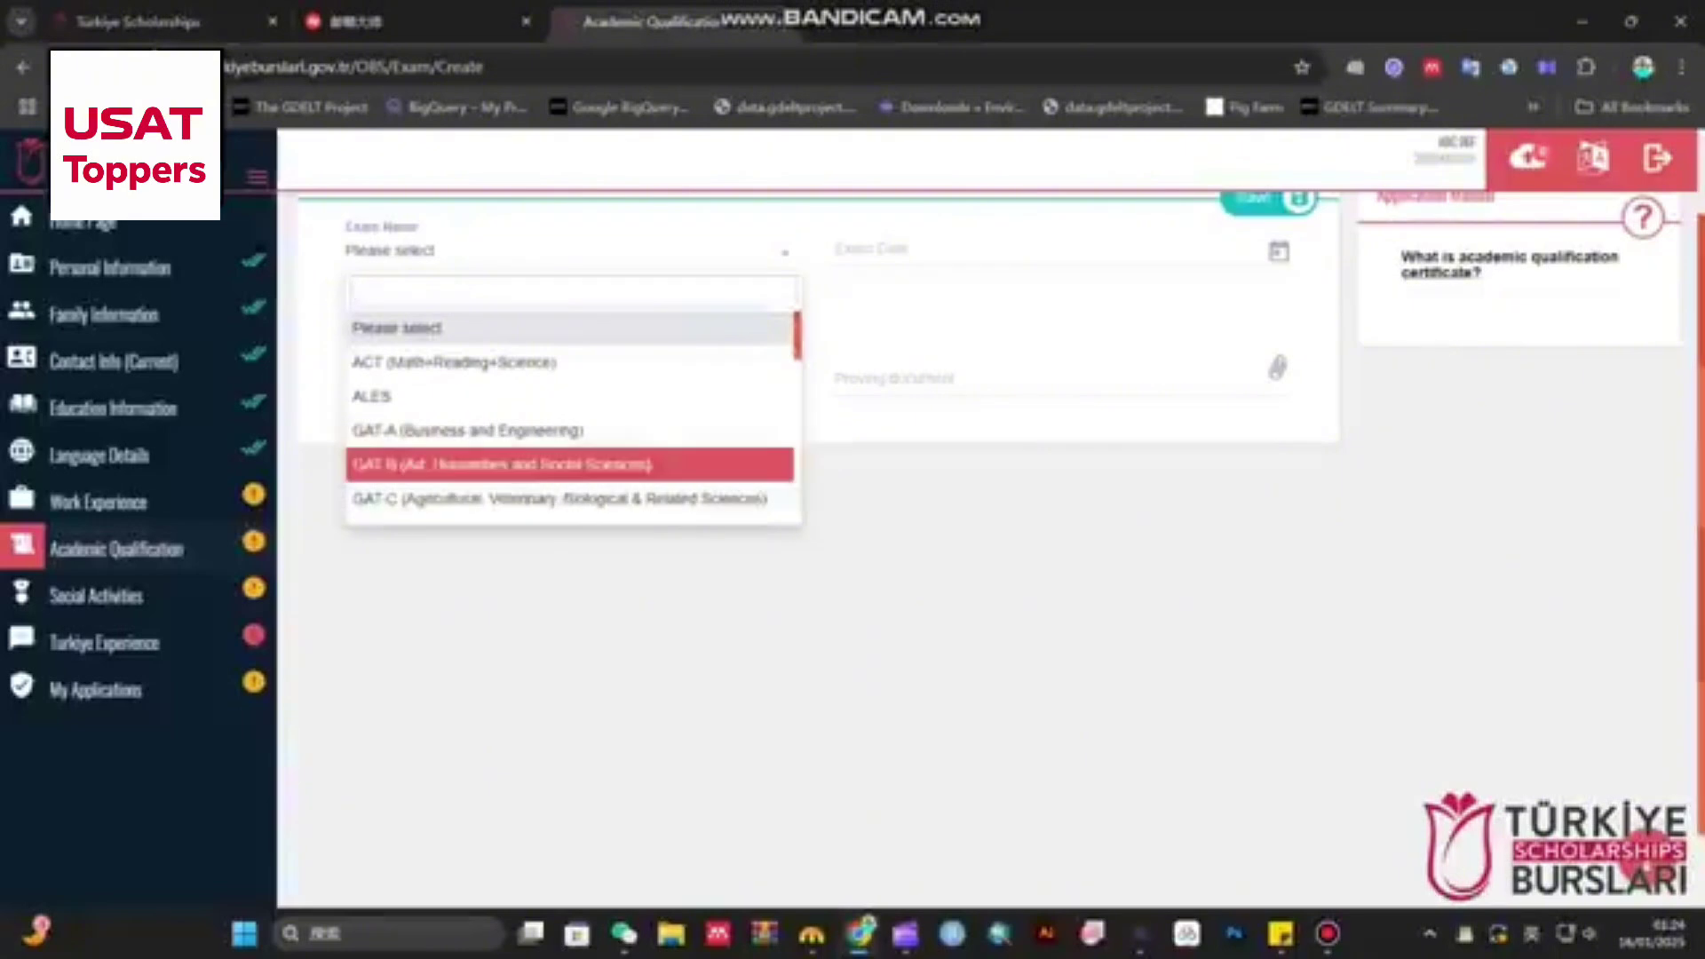
{"action": "scroll", "coordinate": [568, 430], "scroll_direction": "up", "scroll_amount": 2}
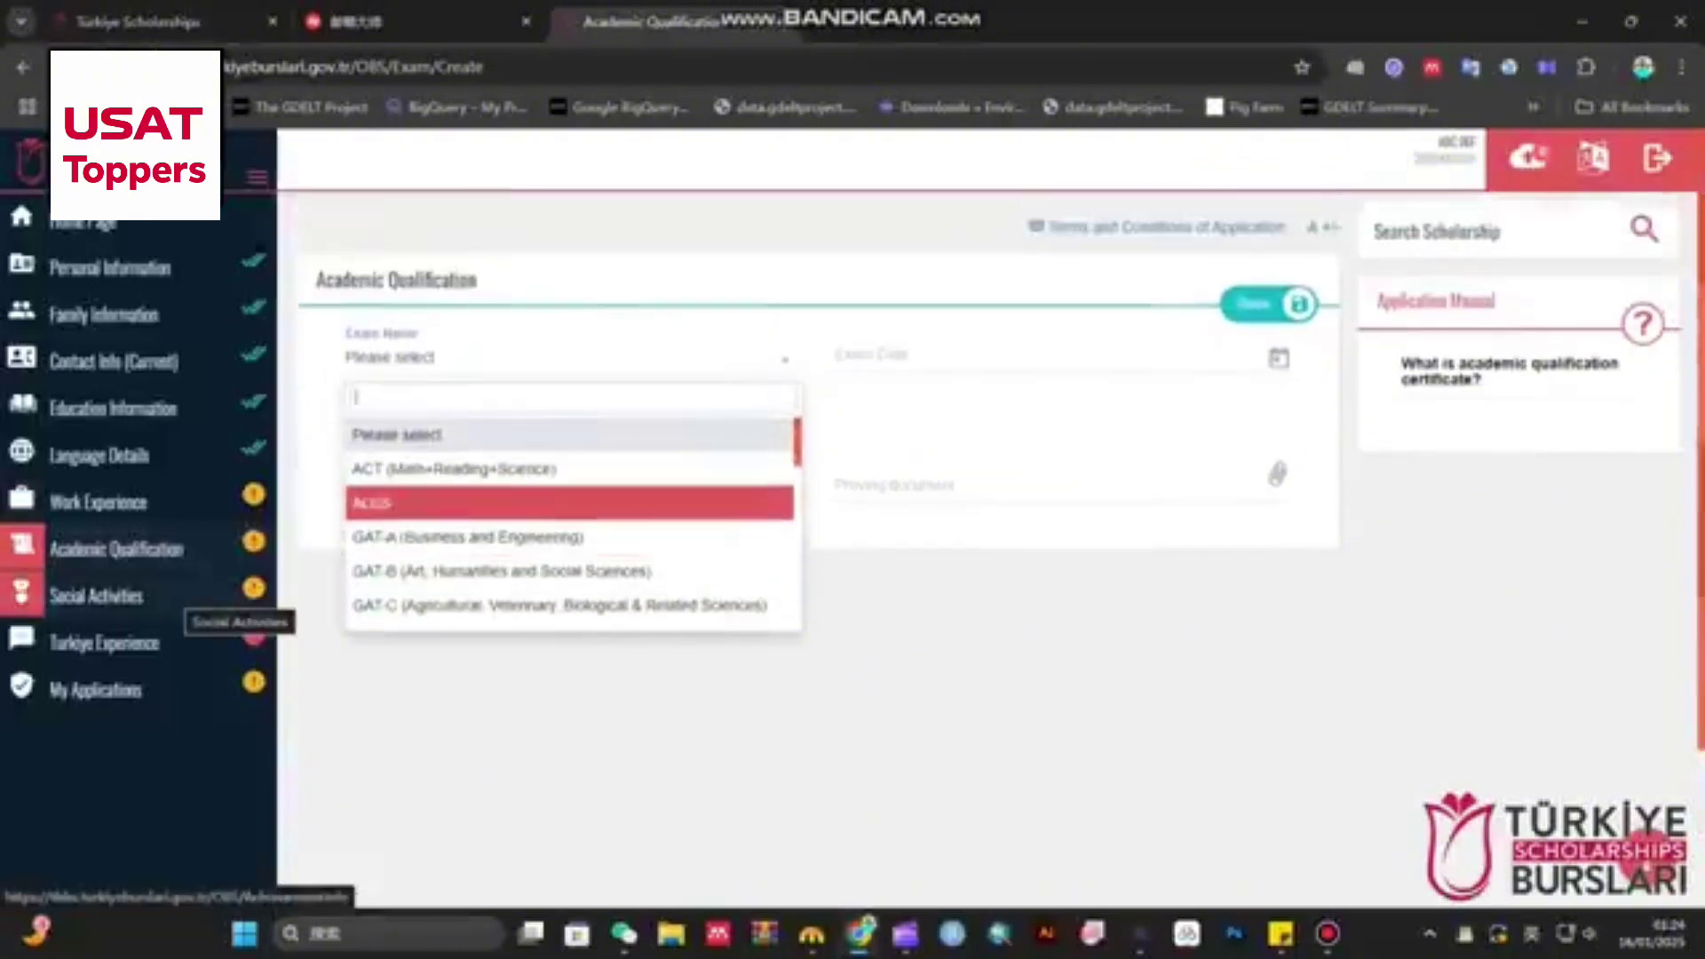
{"action": "left_click", "coordinate": [182, 597]}
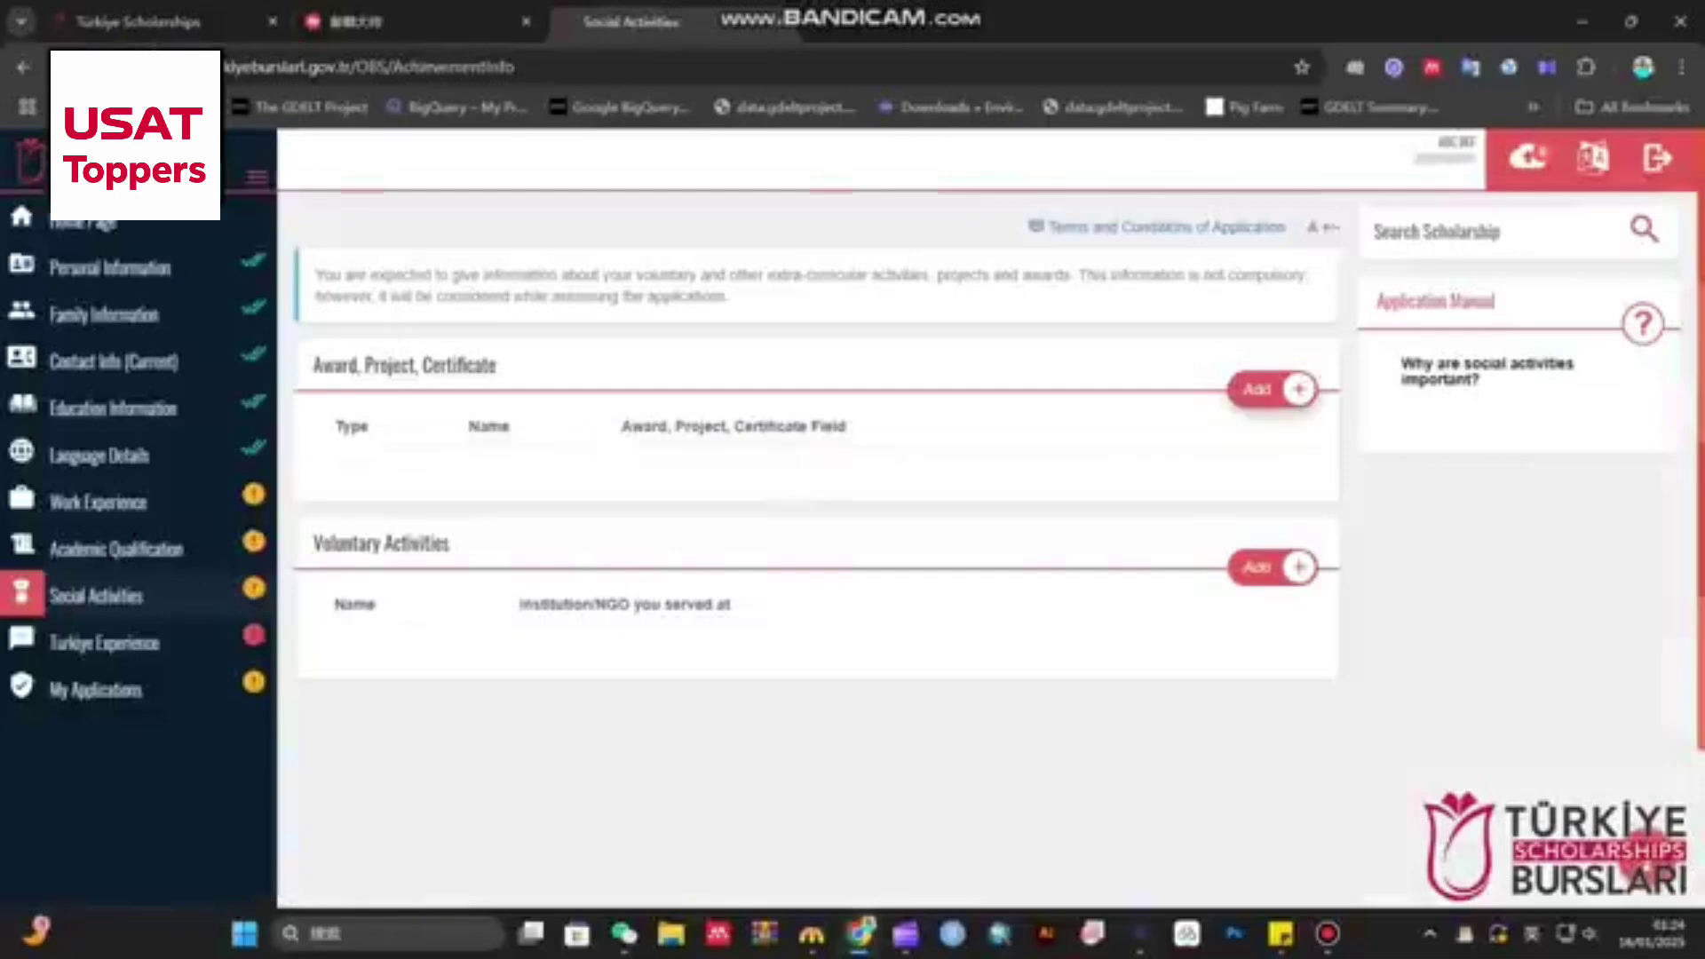
{"action": "left_click", "coordinate": [1270, 389]}
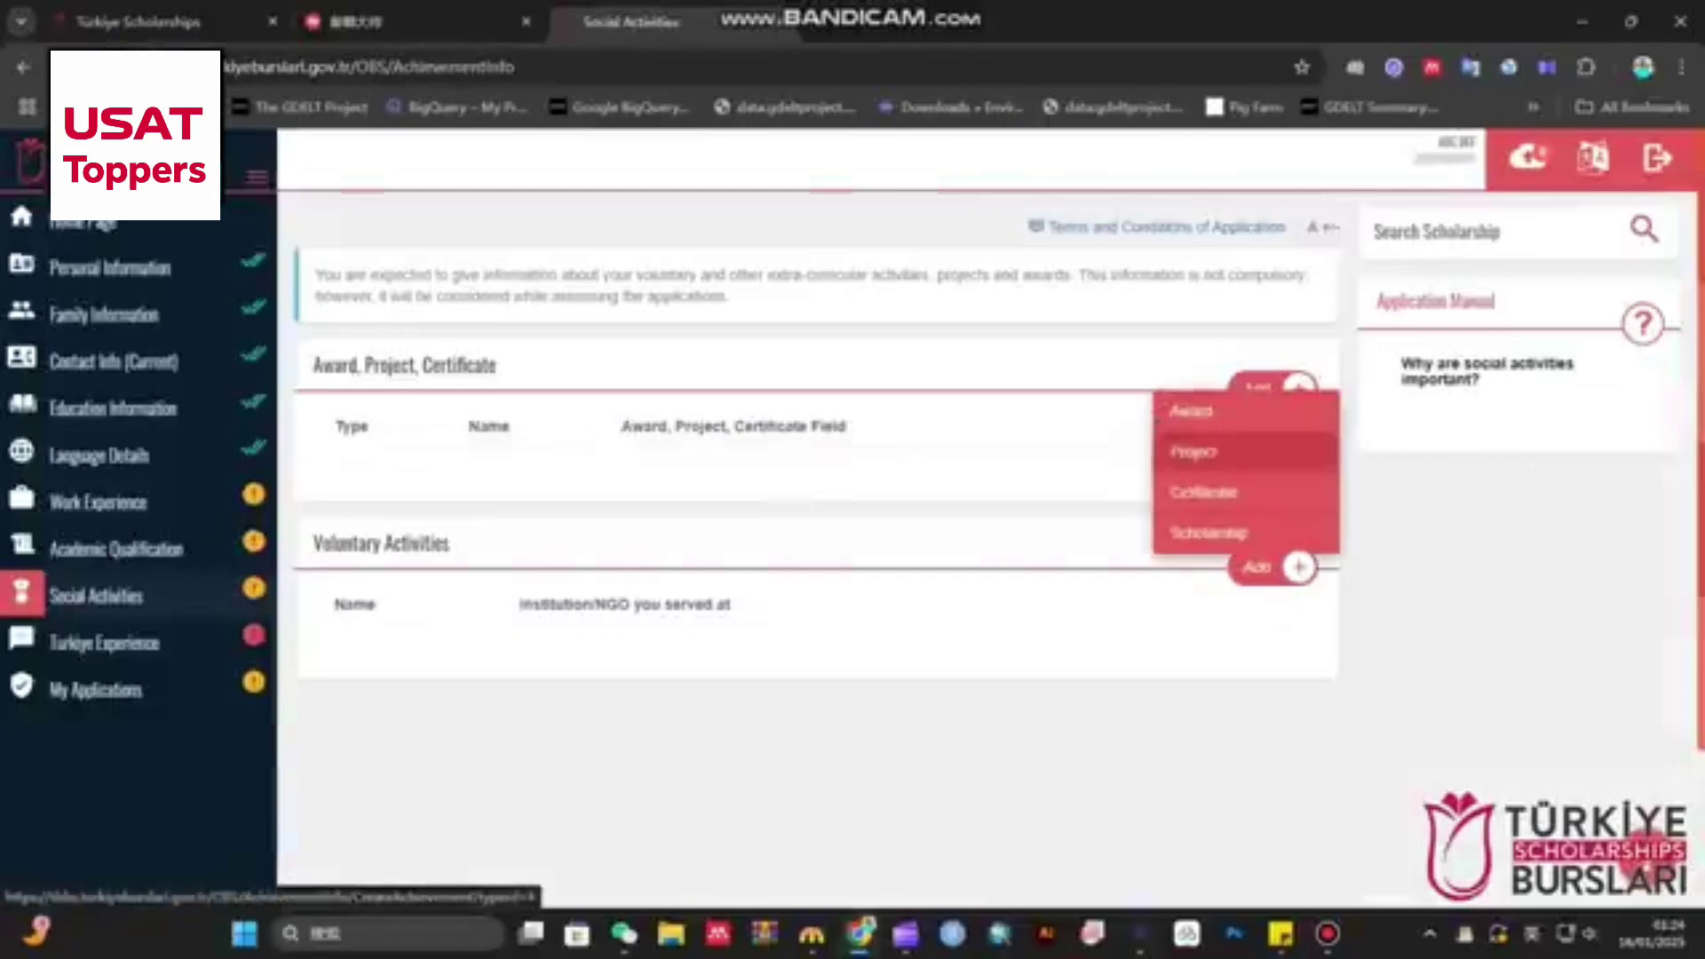
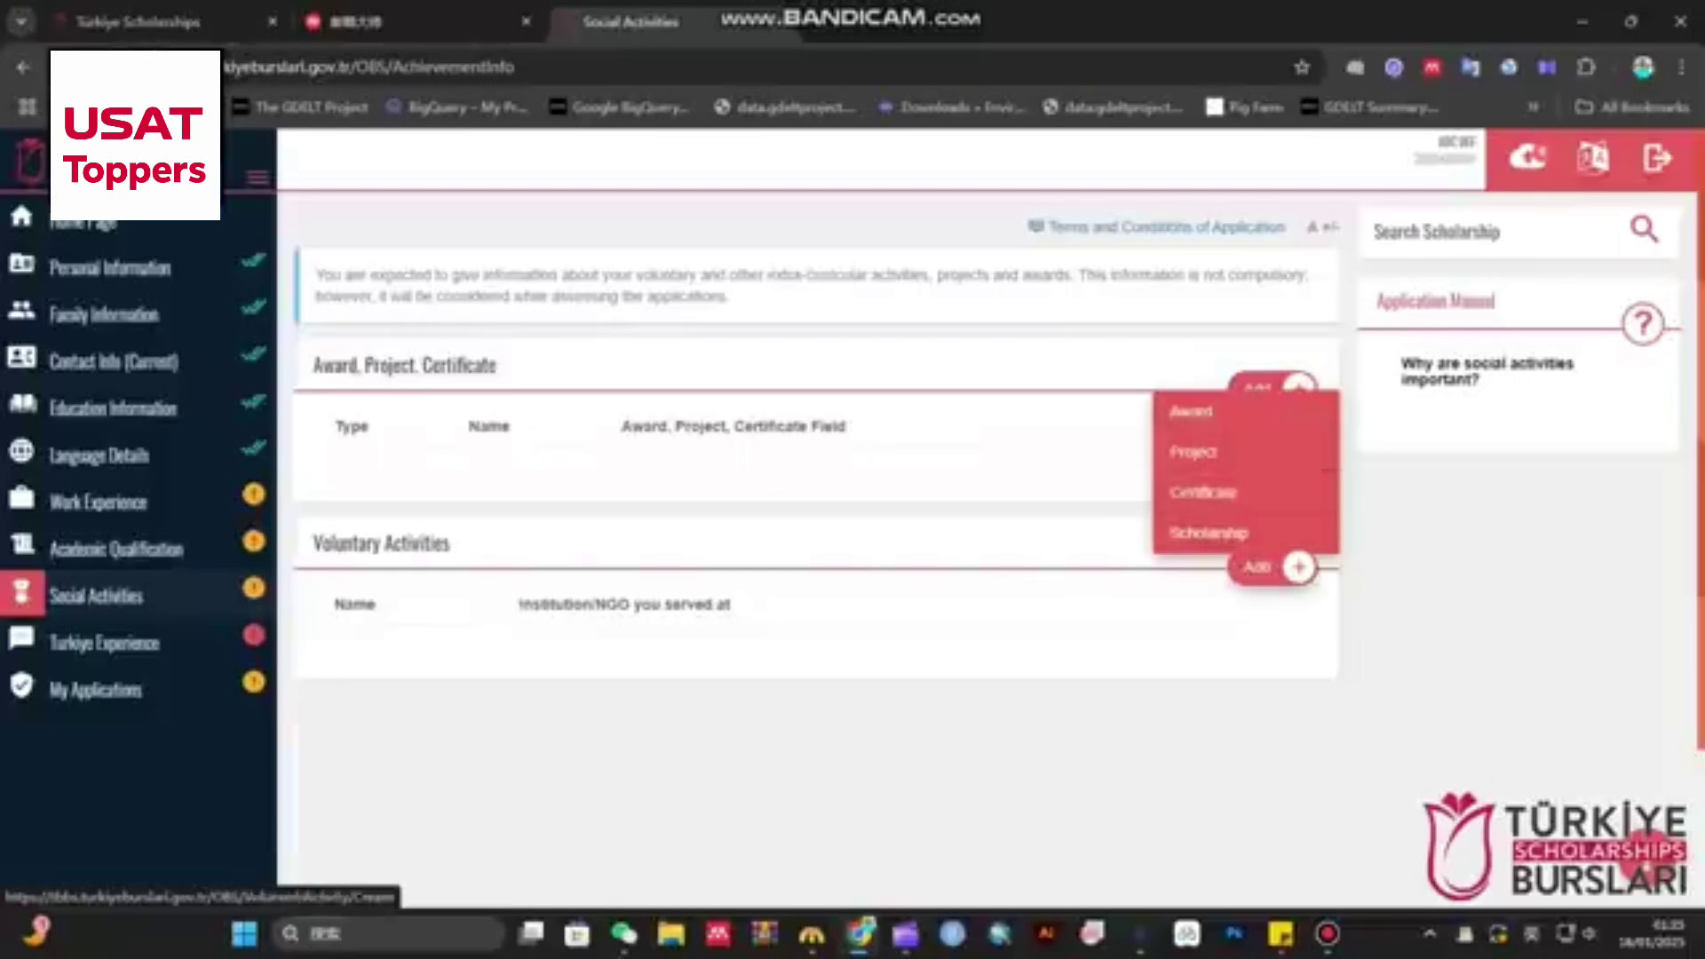
- Add and save a voluntary activity named 'abc' at institution 'abc' with description 'abcde'
{"action": "left_click", "coordinate": [1272, 566]}
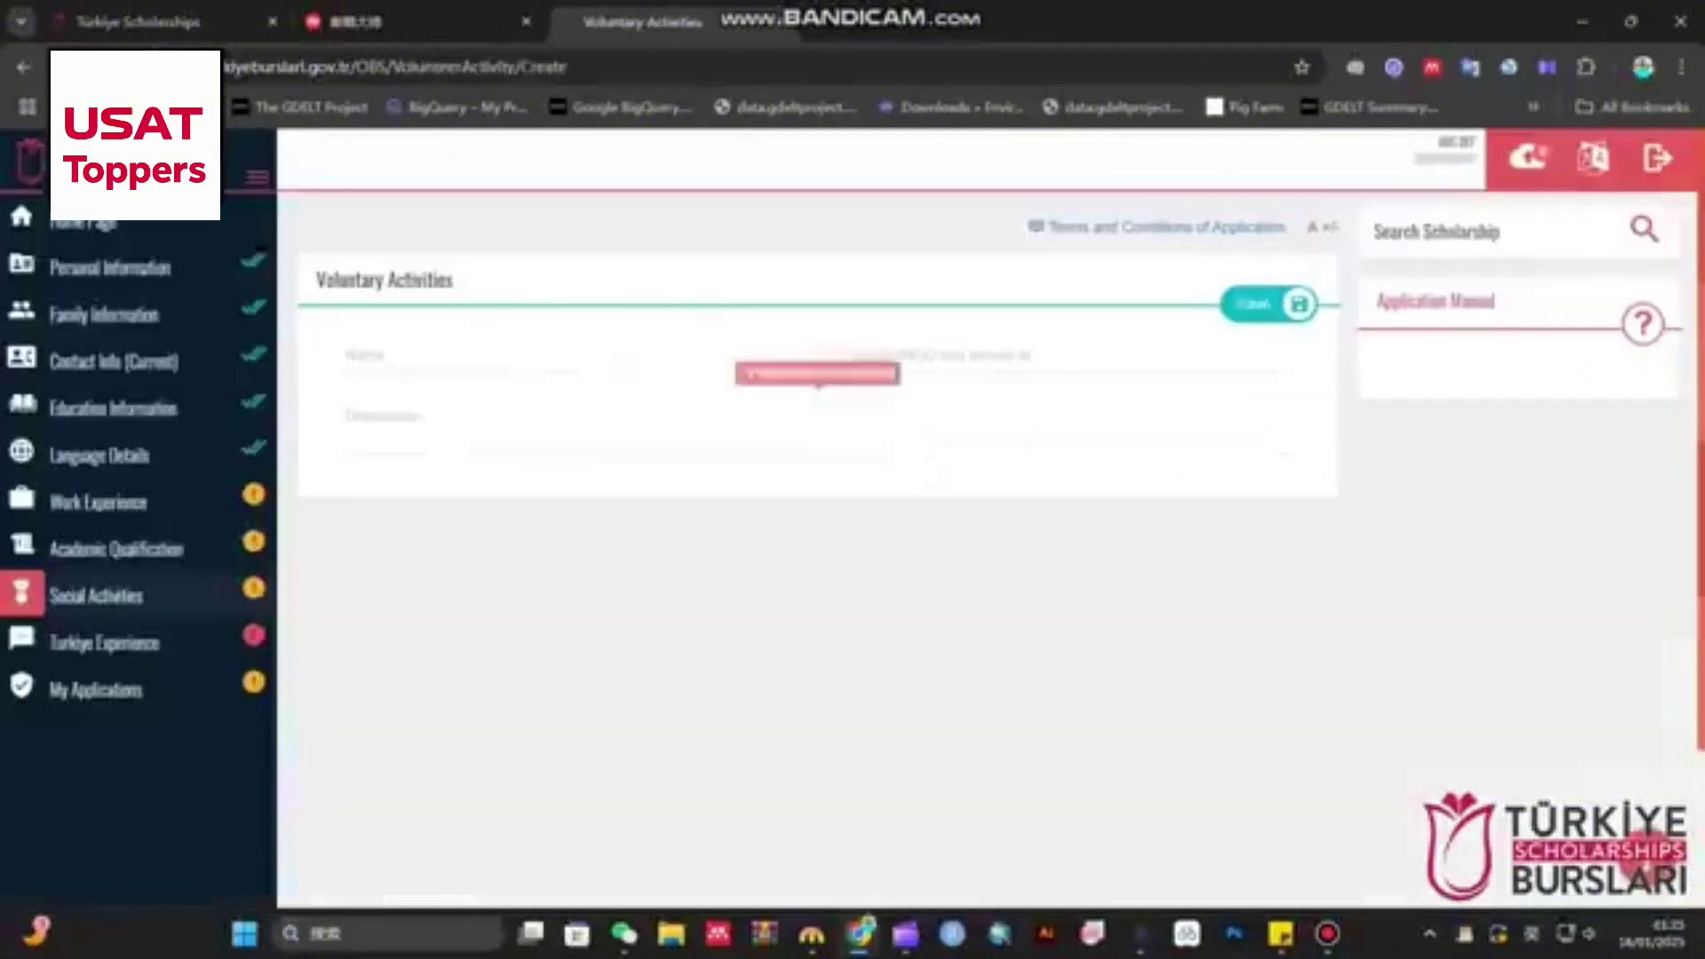
{"action": "left_click", "coordinate": [574, 356]}
{"action": "type", "text": "abc"}
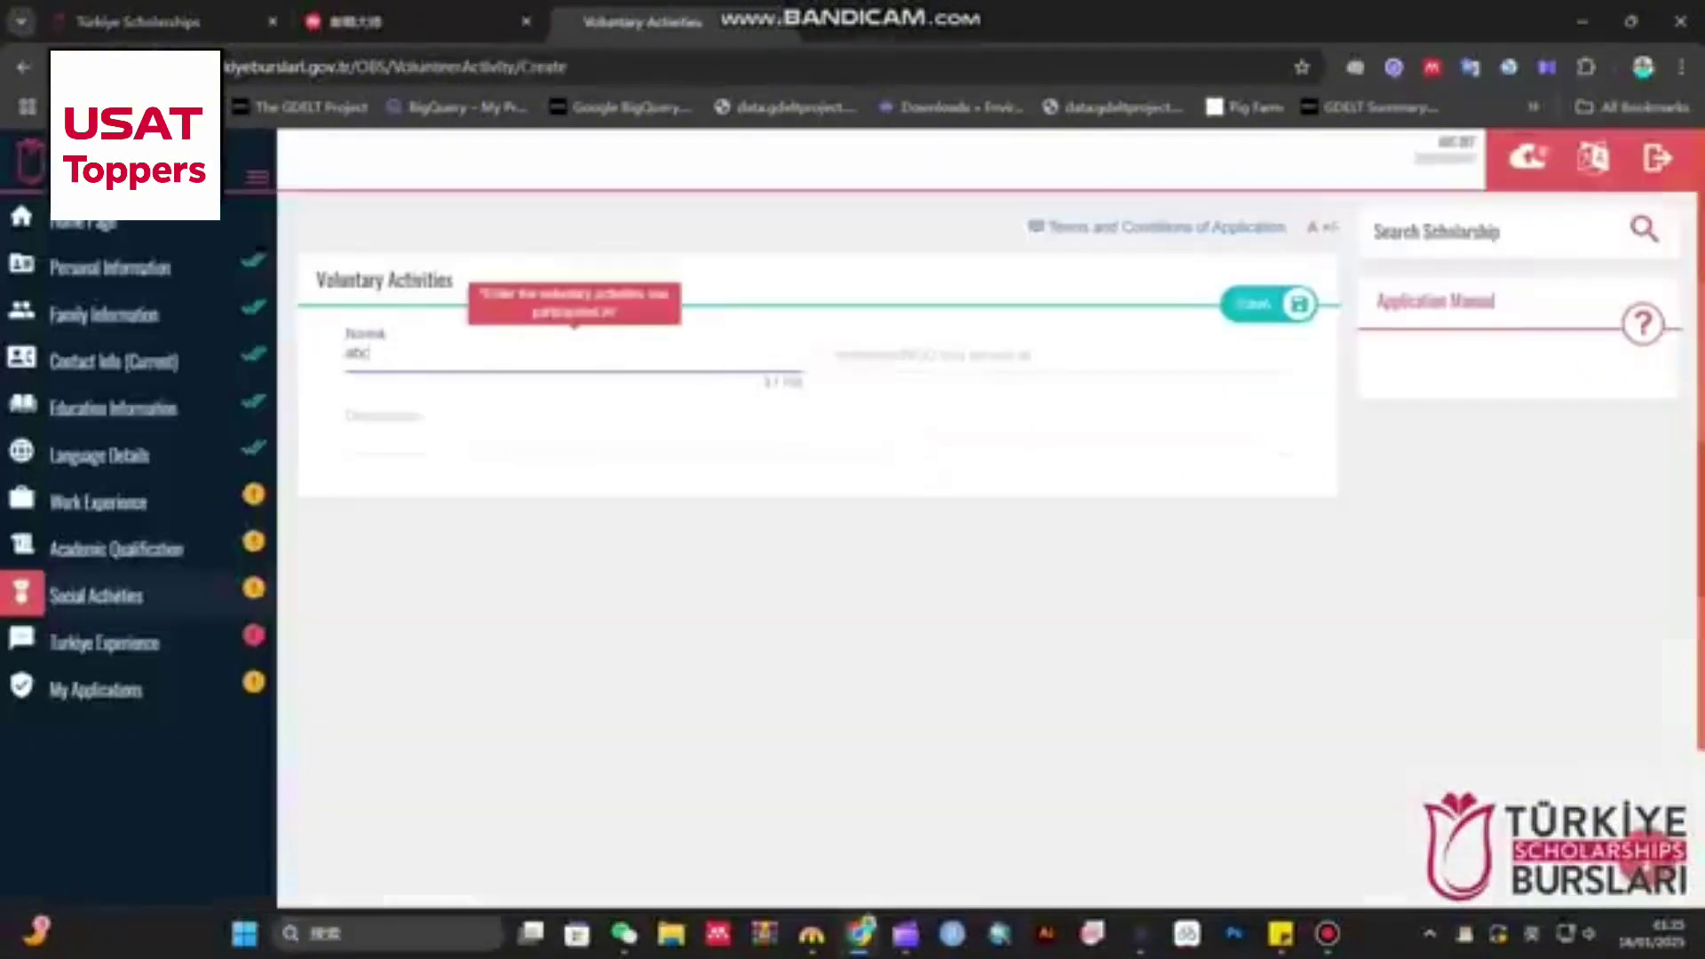
{"action": "left_click", "coordinate": [888, 353]}
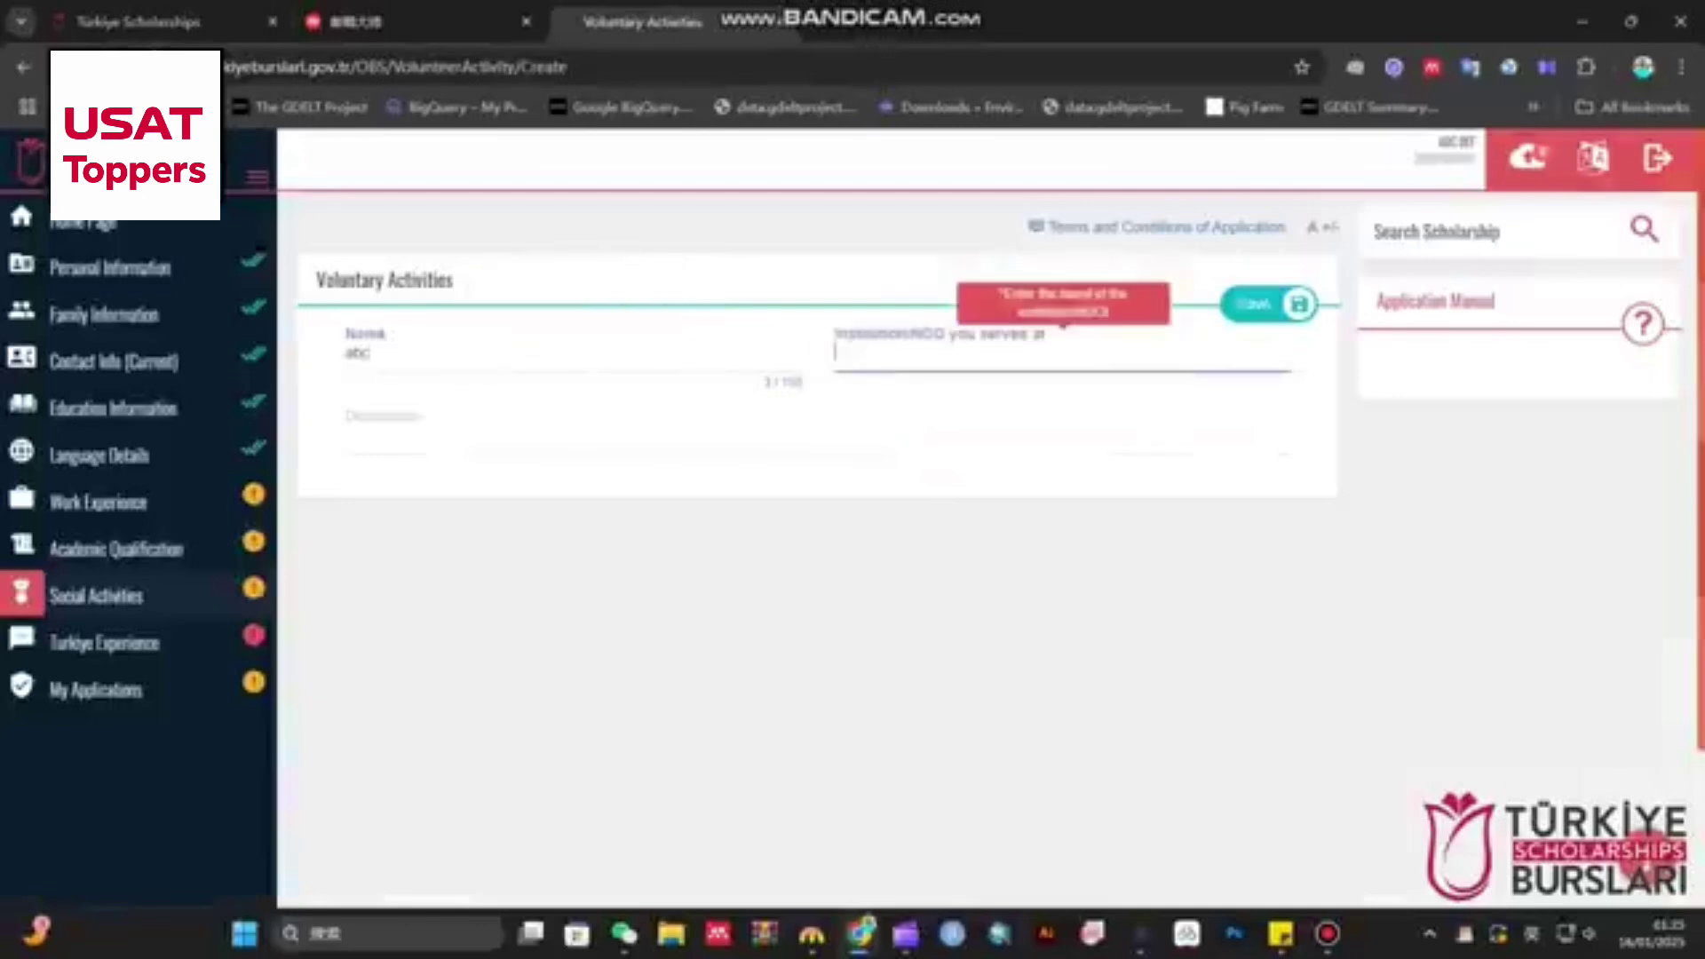
{"action": "type", "text": "abc"}
{"action": "left_click", "coordinate": [356, 414]}
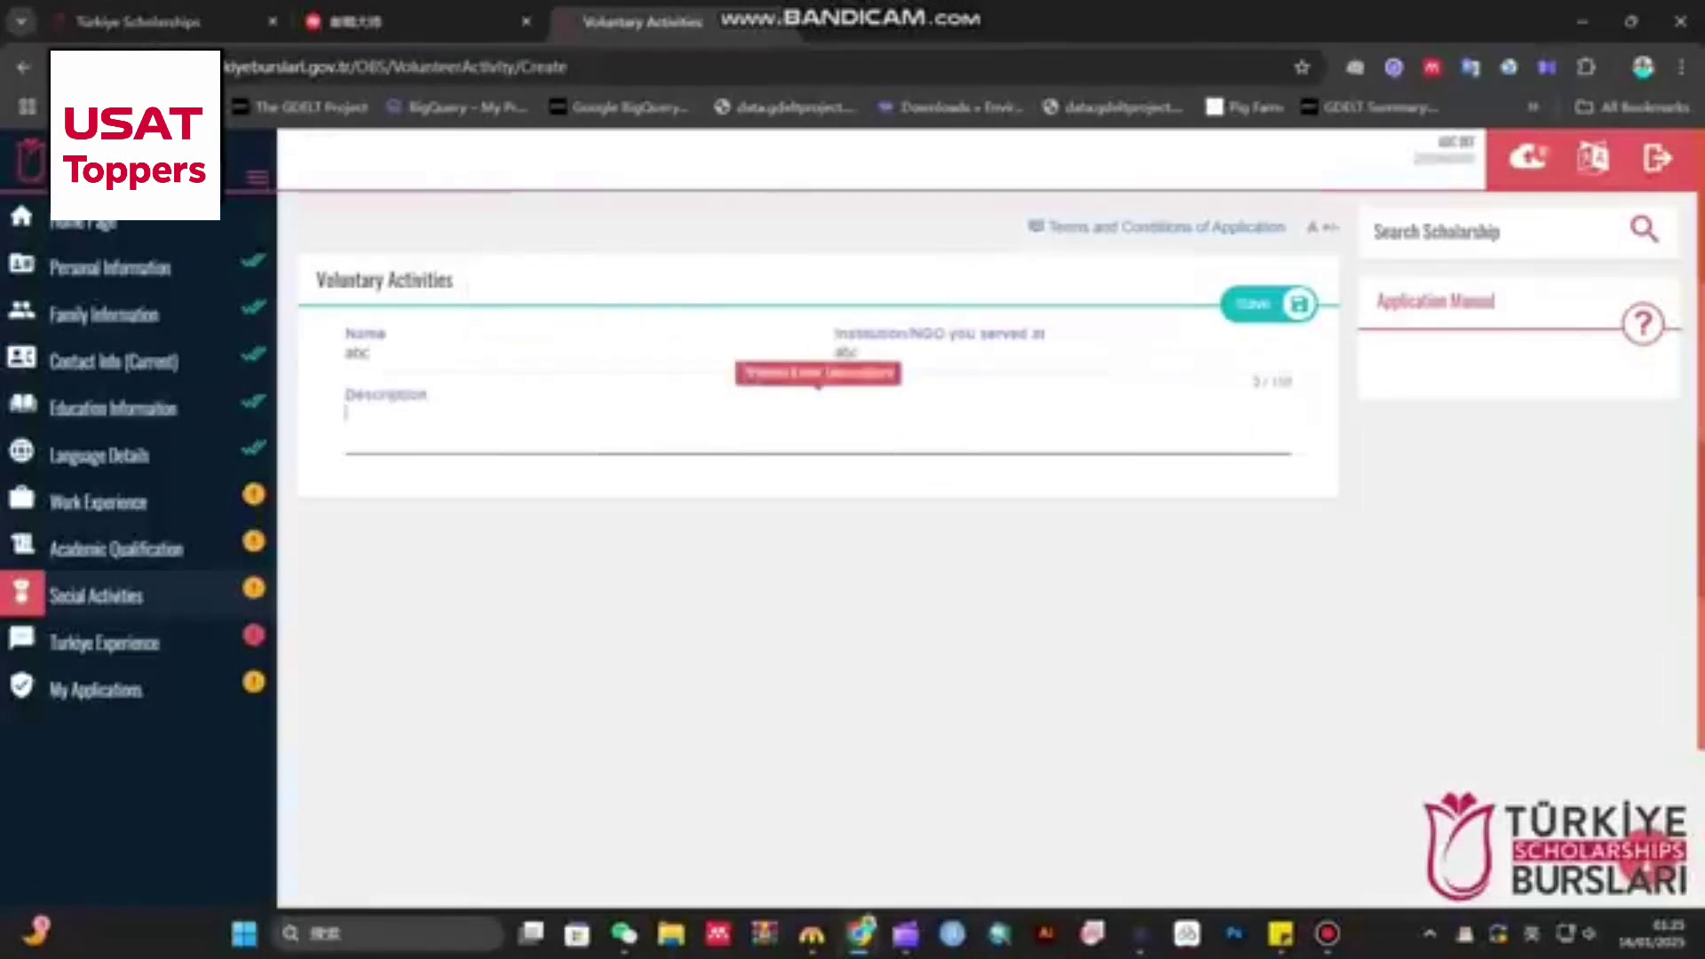
{"action": "type", "text": "abcde"}
{"action": "left_click", "coordinate": [1268, 303]}
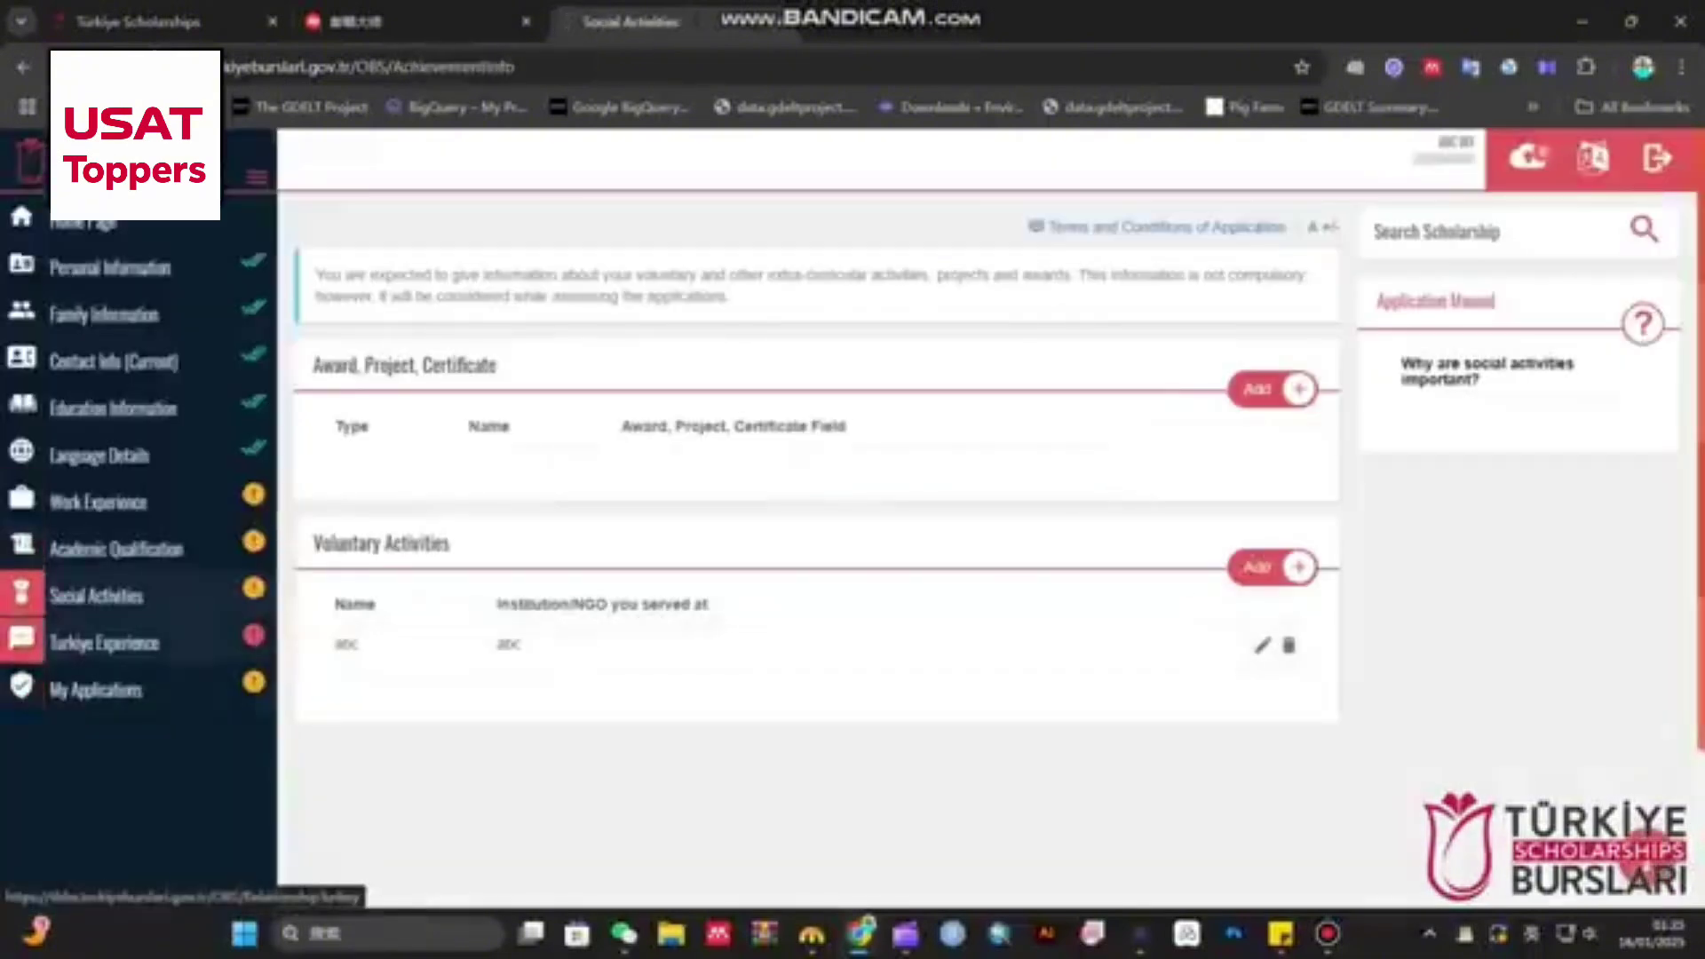
- Edit the Türkiye Experience answers: keep No for visiting Turkey and choose Friend / Relative as the source
{"action": "left_click", "coordinate": [191, 643]}
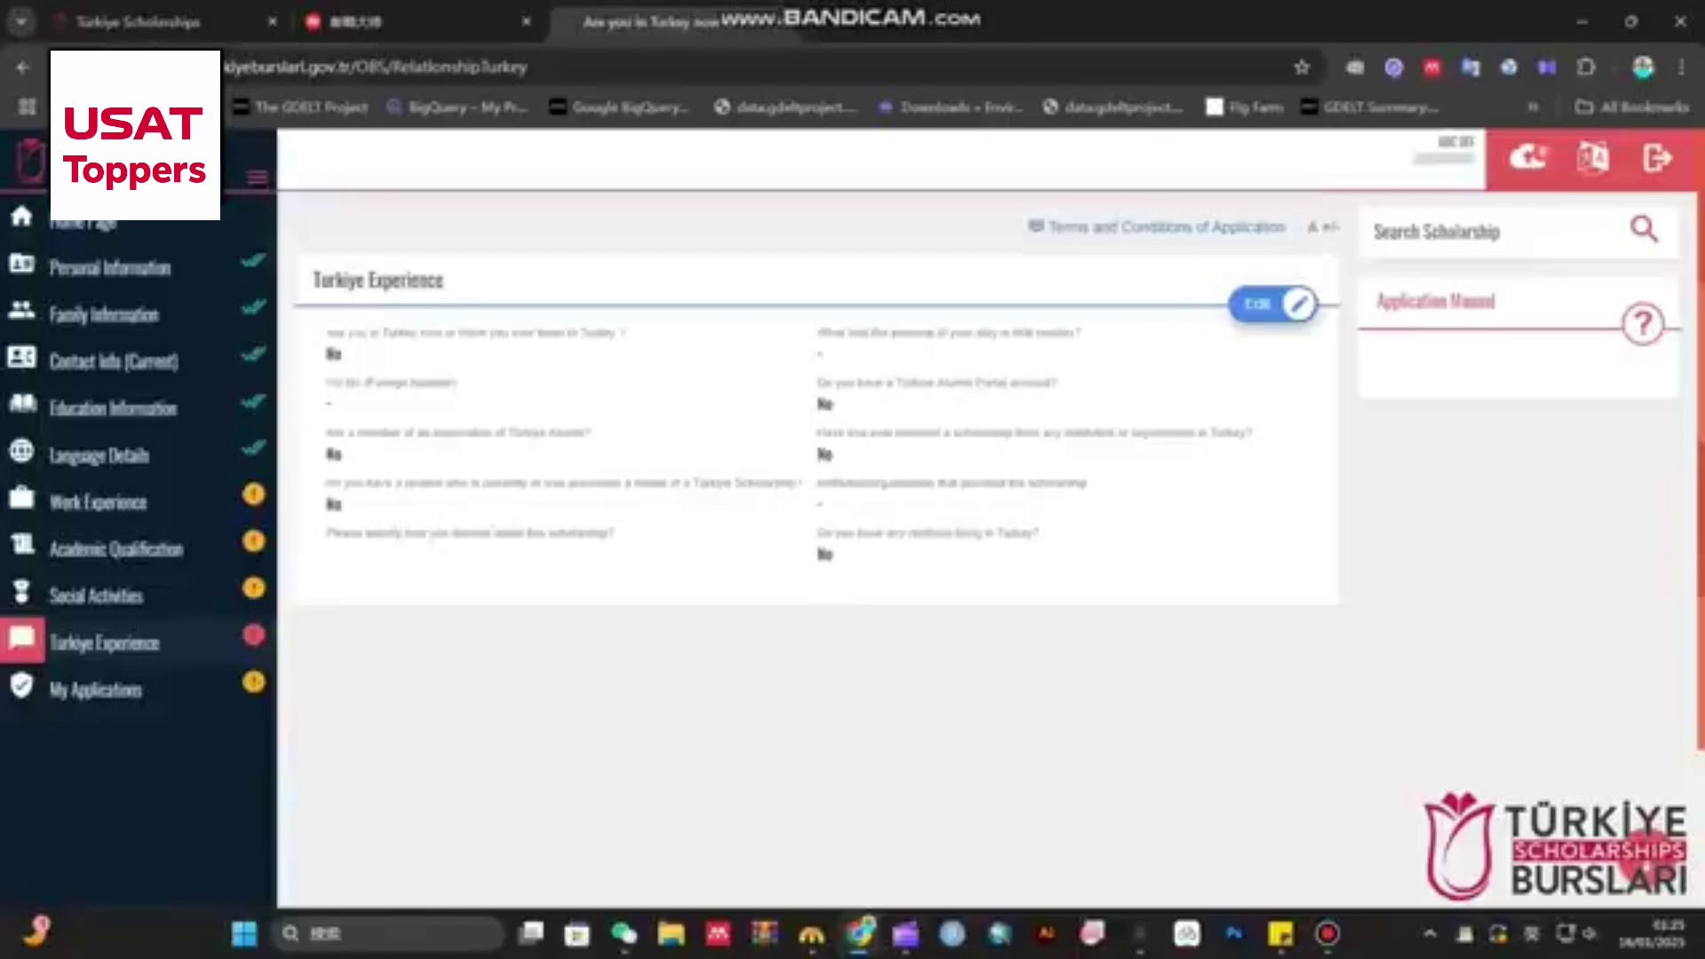
{"action": "left_click", "coordinate": [1257, 303]}
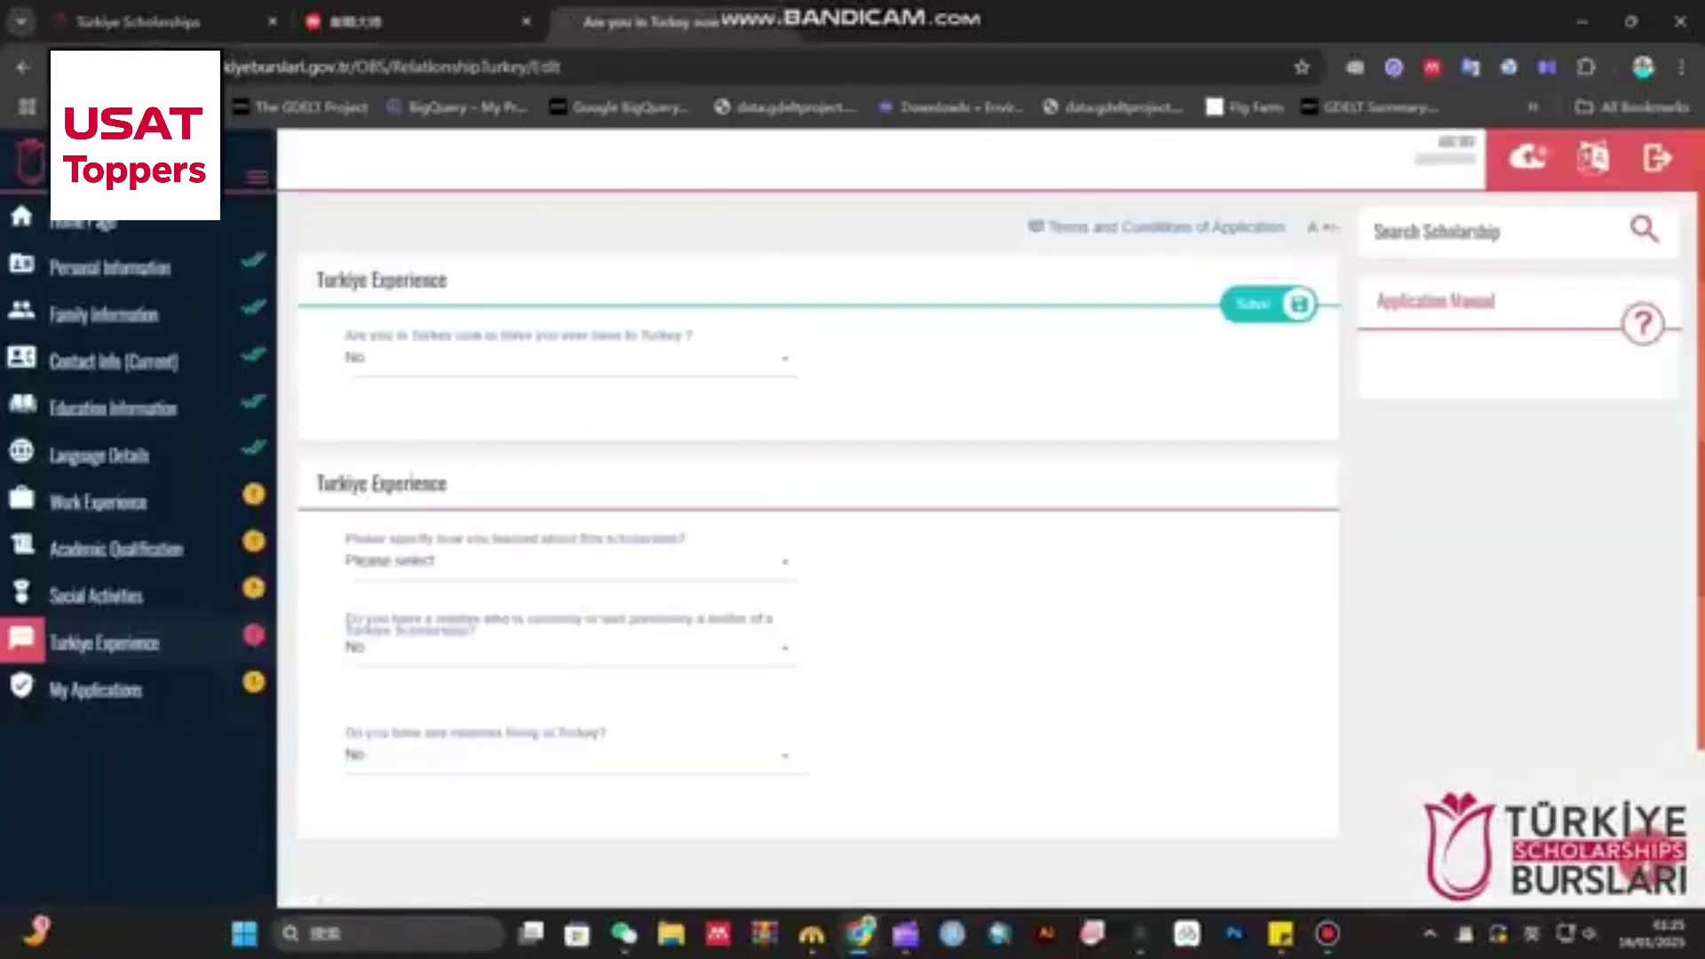
{"action": "left_click", "coordinate": [573, 358]}
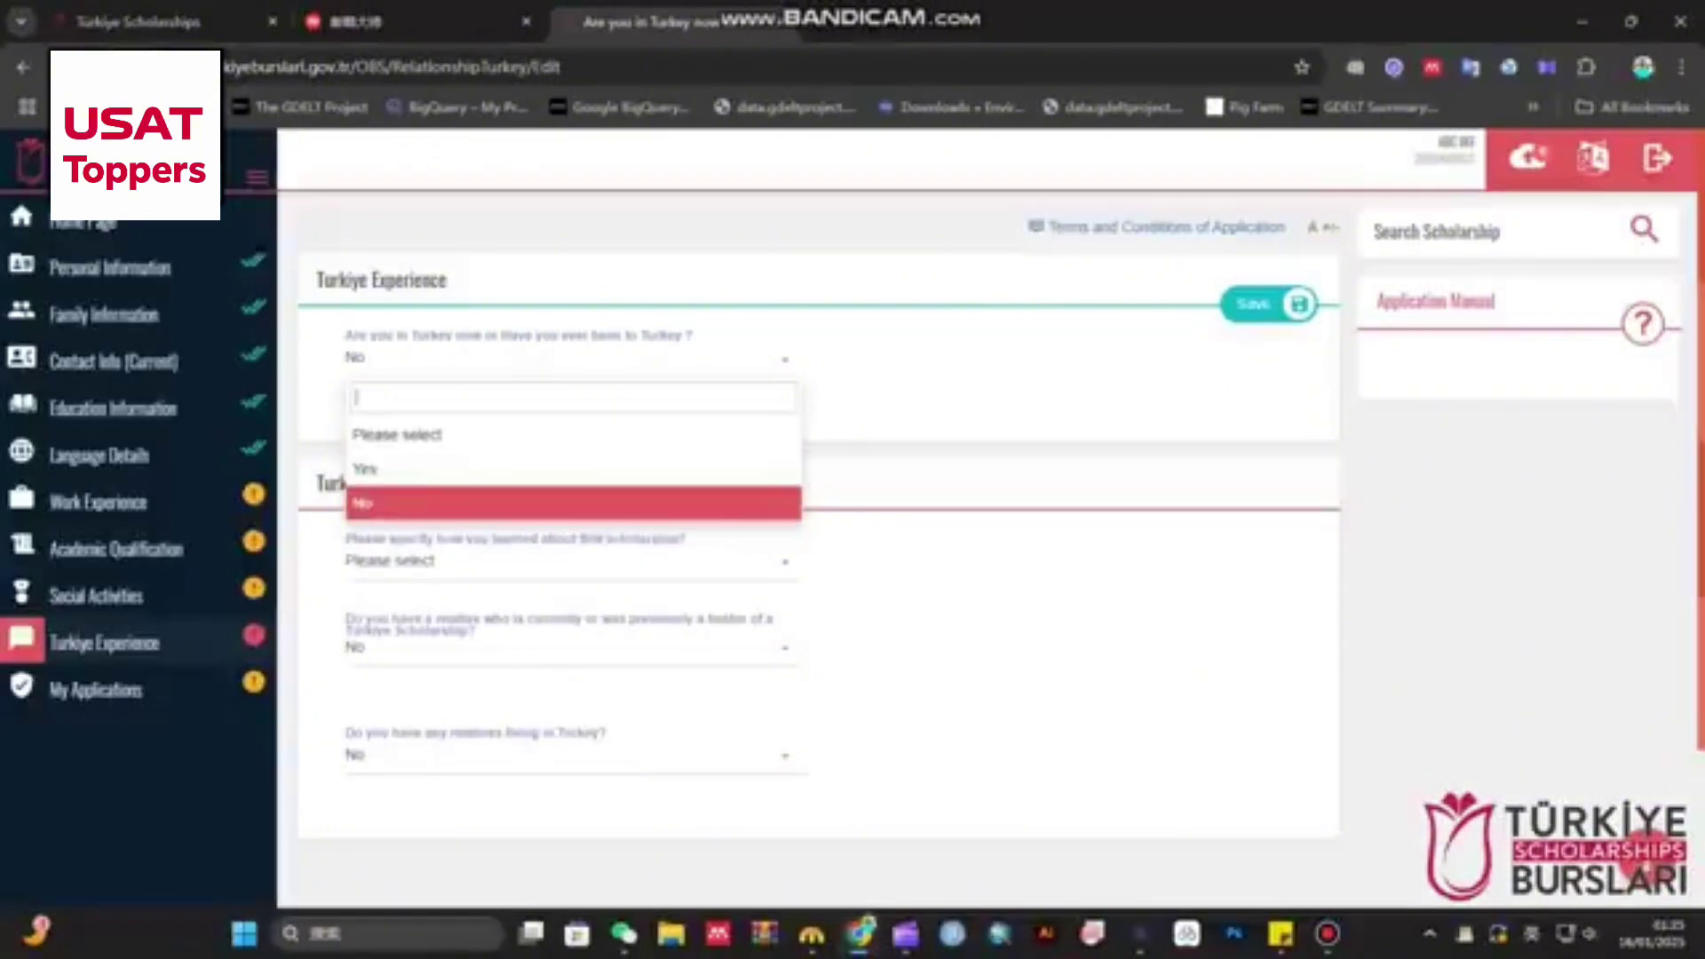
{"action": "left_click", "coordinate": [573, 503]}
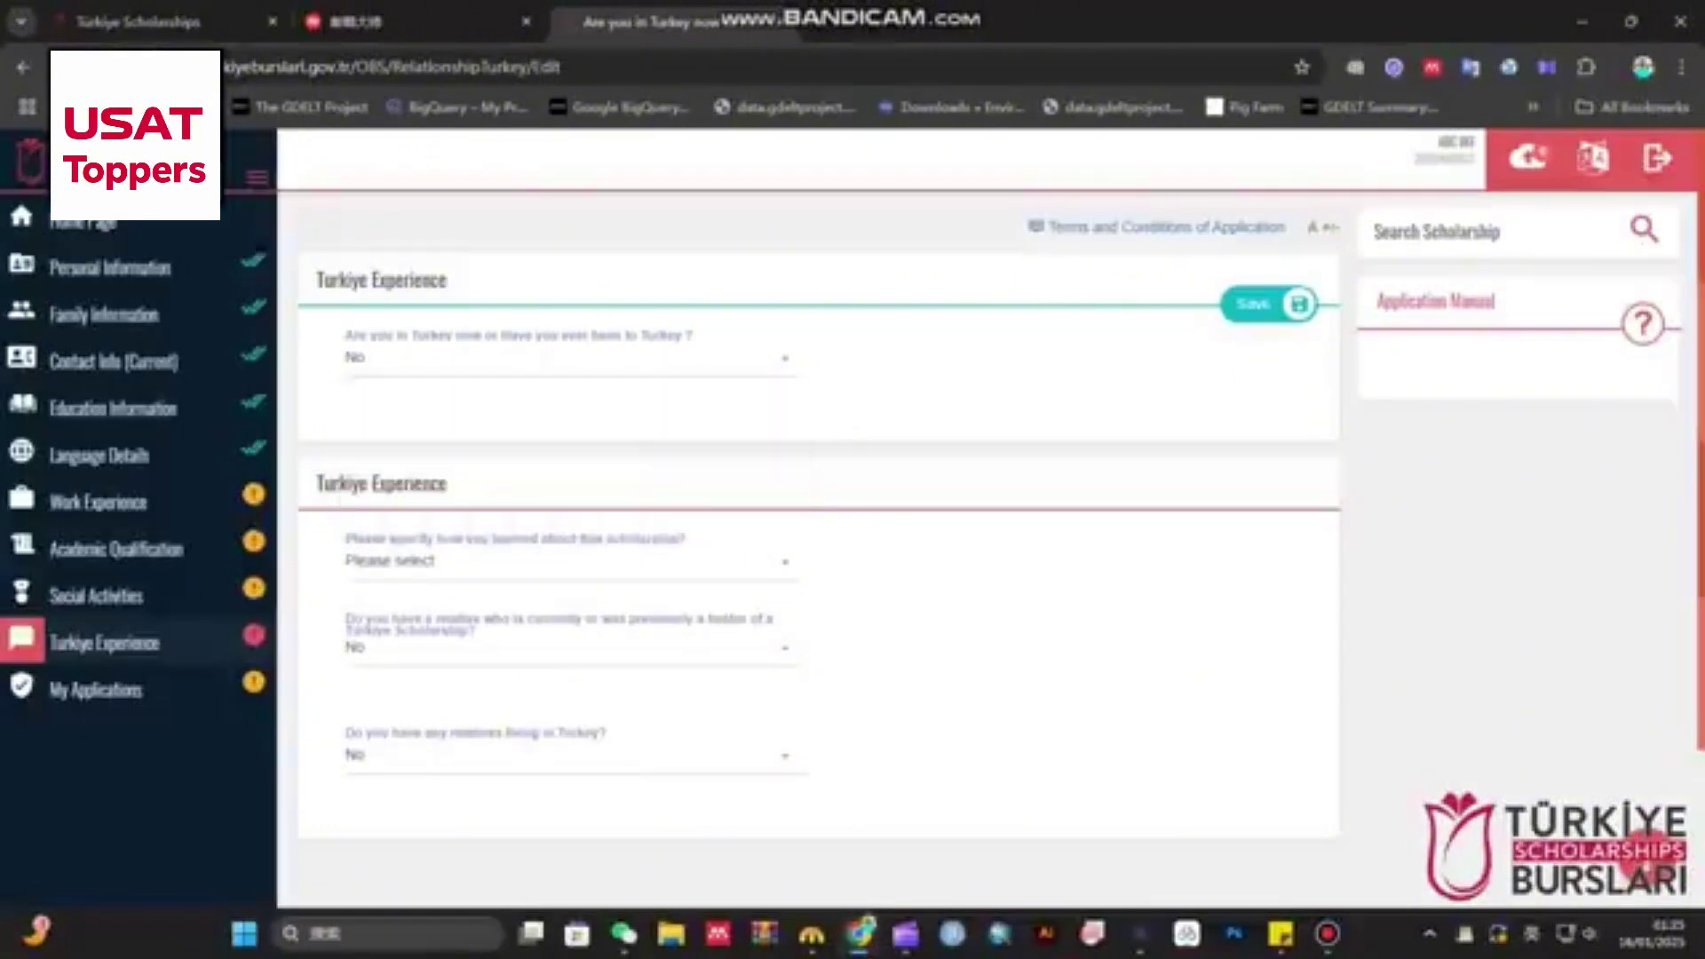
{"action": "left_click", "coordinate": [573, 562]}
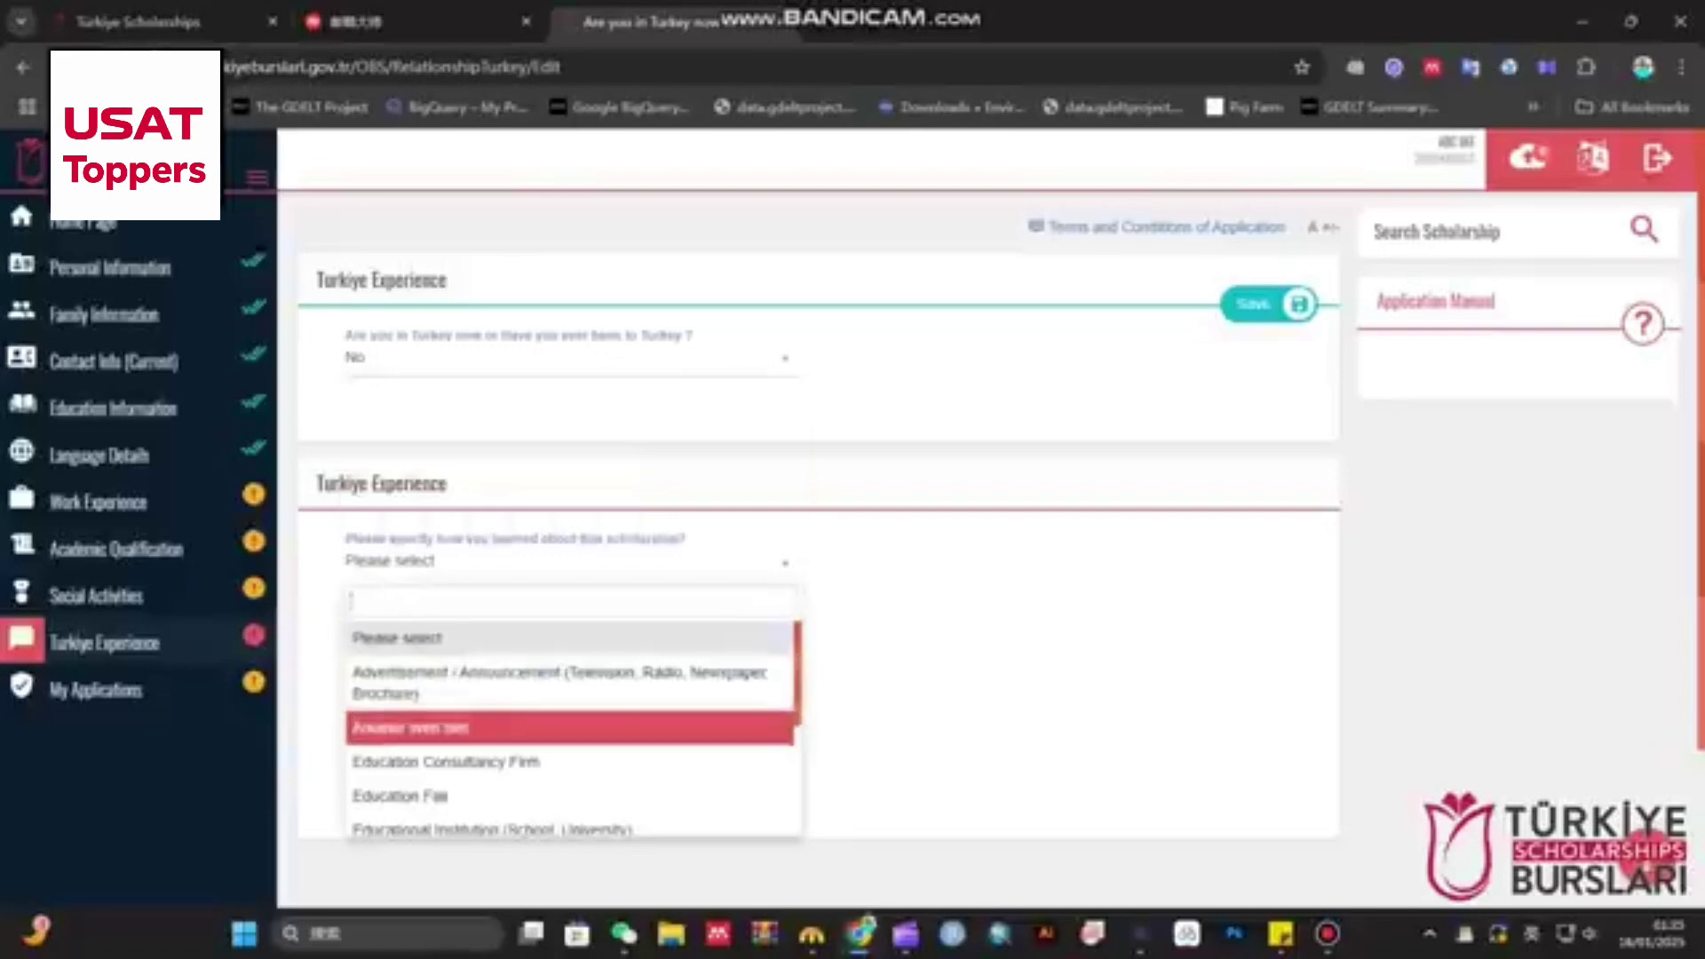
{"action": "scroll", "coordinate": [573, 751], "scroll_direction": "down", "scroll_amount": 1}
{"action": "scroll", "coordinate": [573, 733], "scroll_direction": "down", "scroll_amount": 3}
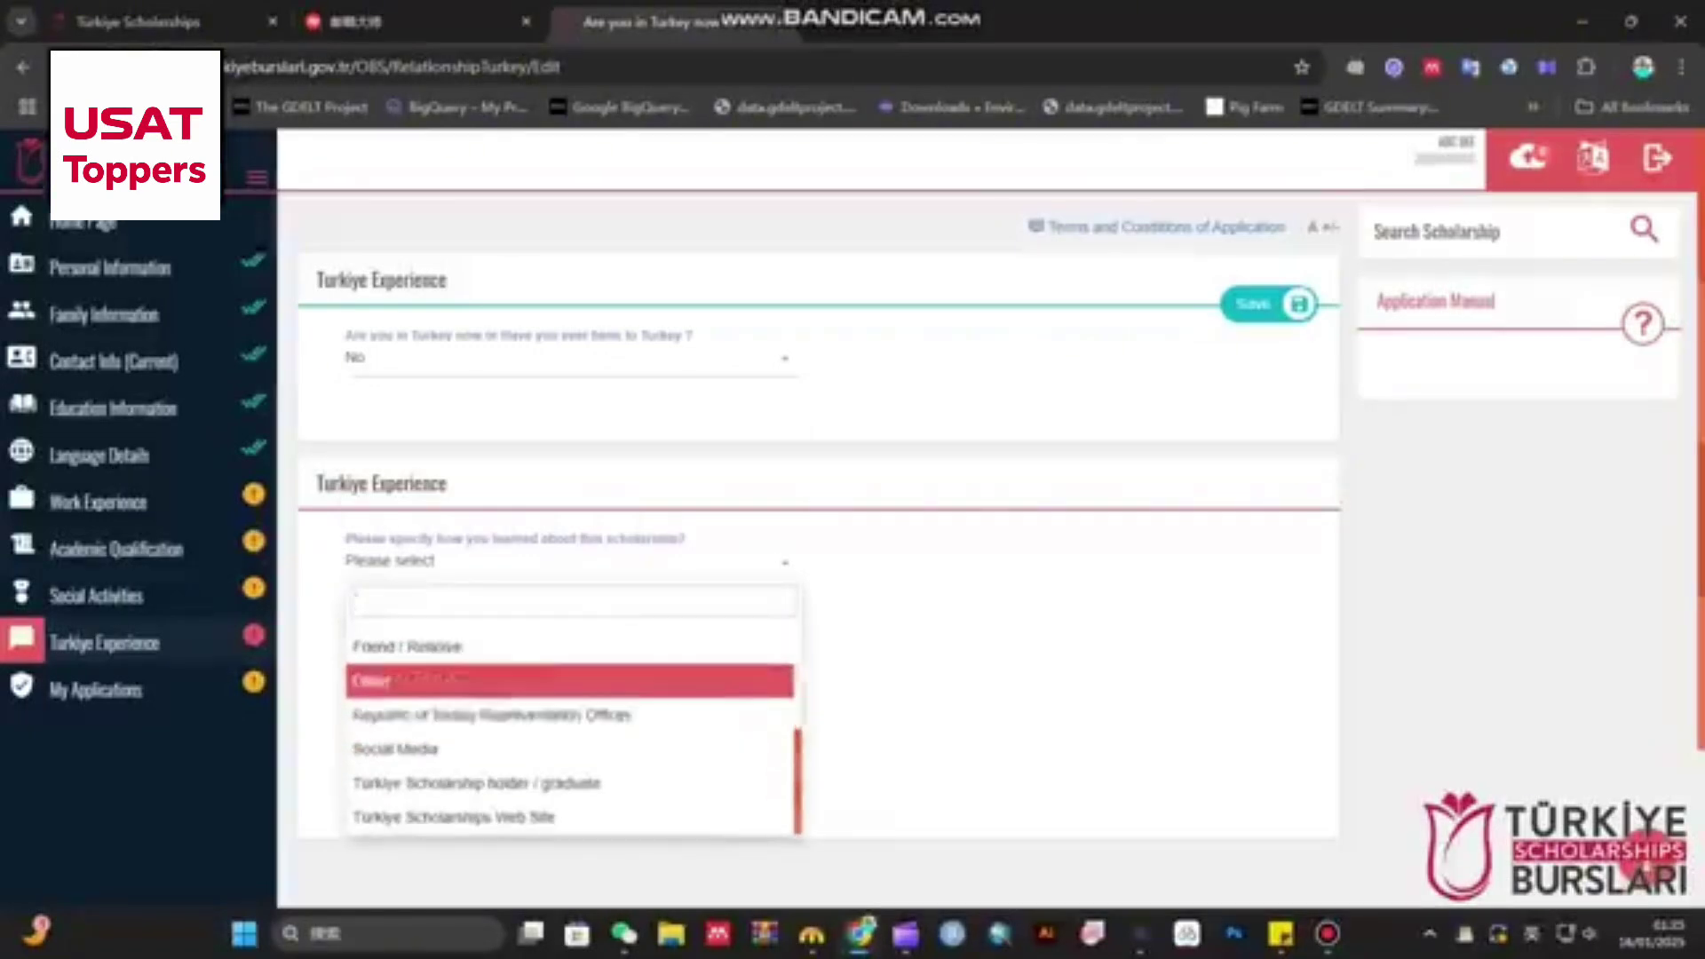
{"action": "left_click", "coordinate": [572, 648]}
- Keep No for relative scholarship holders and relatives living in Turkey, then save the answers
{"action": "scroll", "coordinate": [817, 515], "scroll_direction": "down", "scroll_amount": 1}
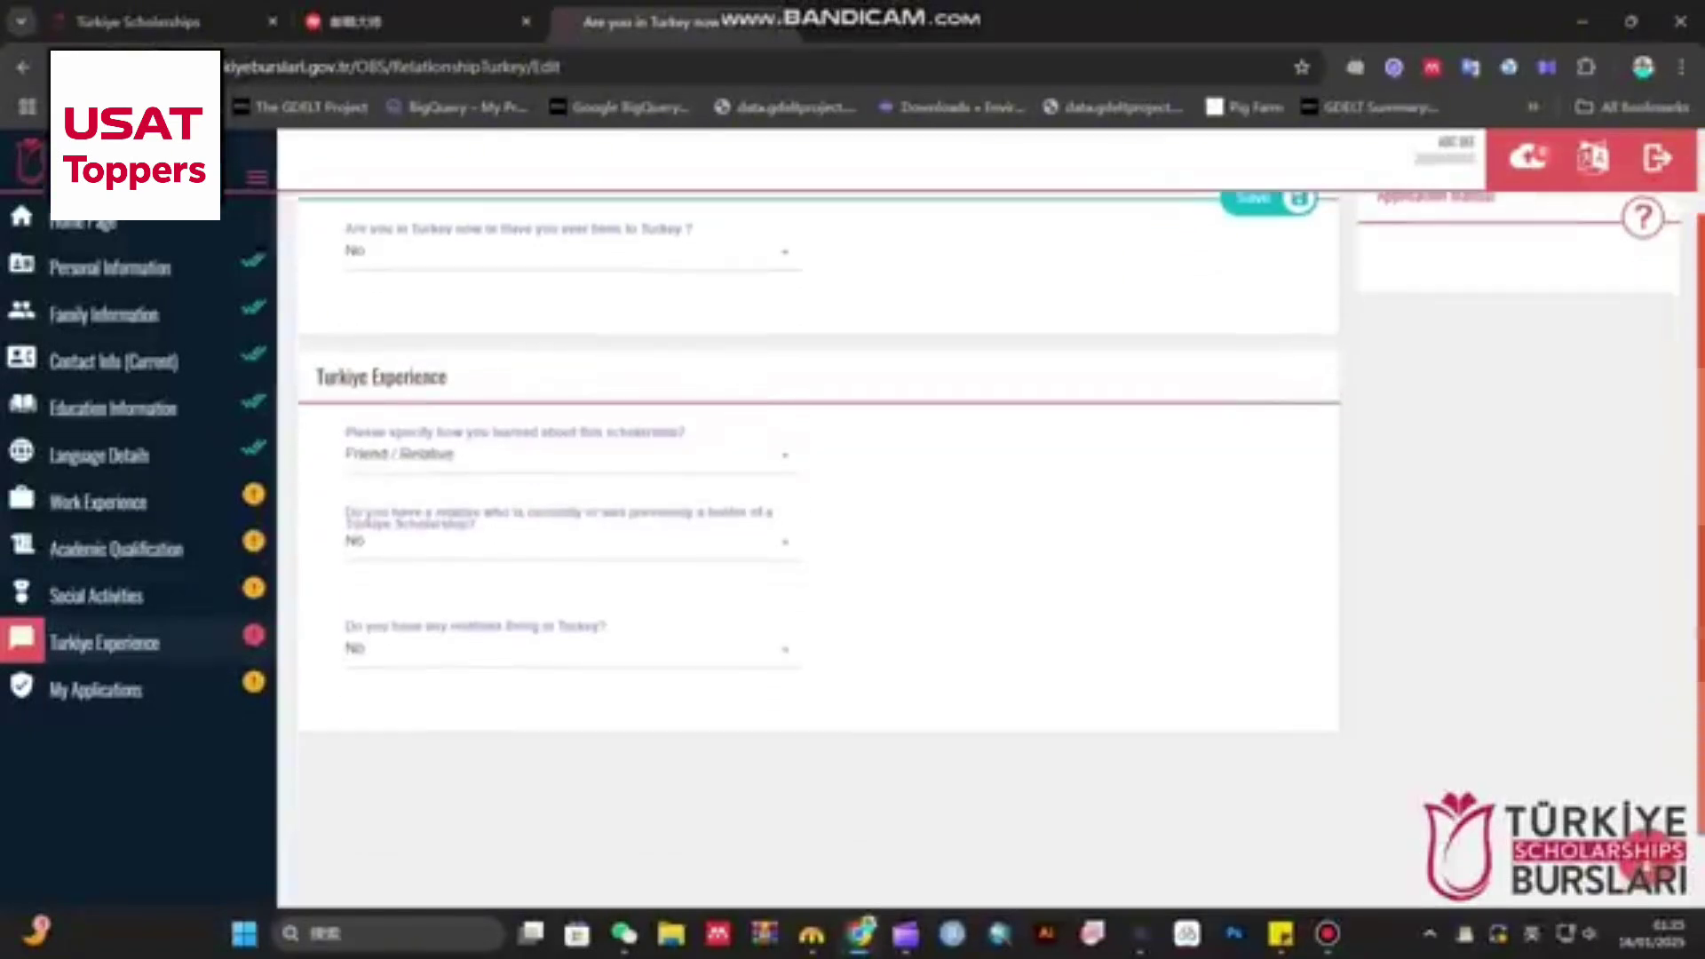
{"action": "triple_click", "coordinate": [515, 433]}
{"action": "left_click", "coordinate": [515, 432]}
{"action": "left_click", "coordinate": [573, 542]}
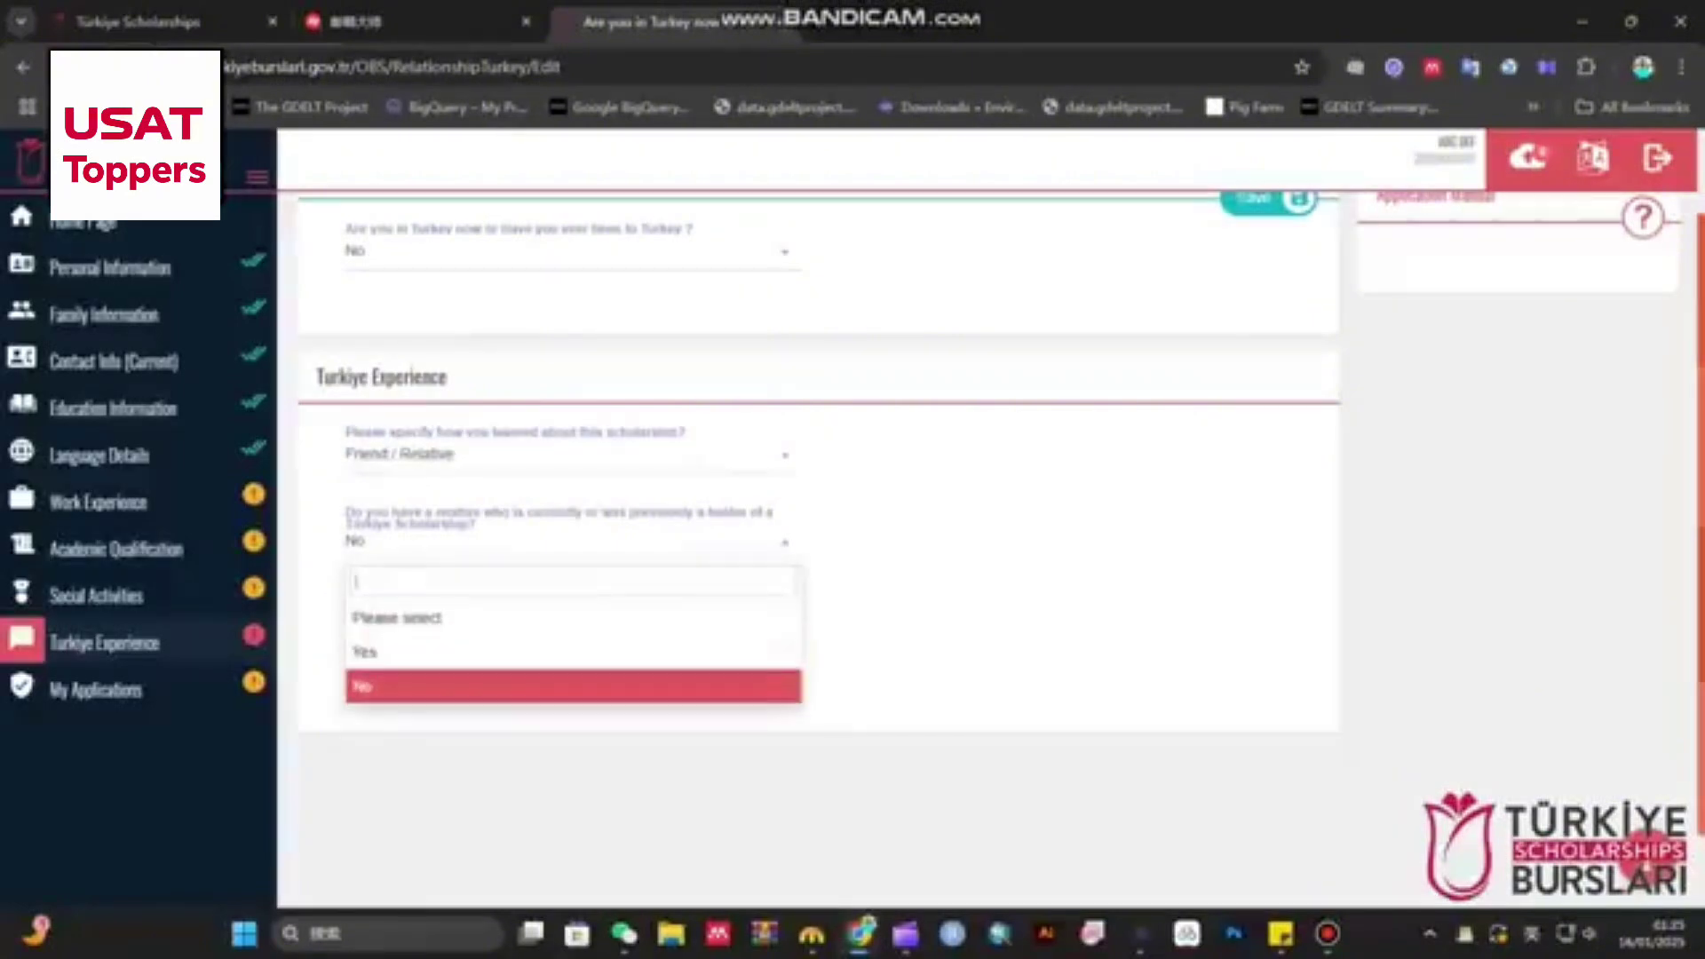
{"action": "left_click", "coordinate": [444, 687]}
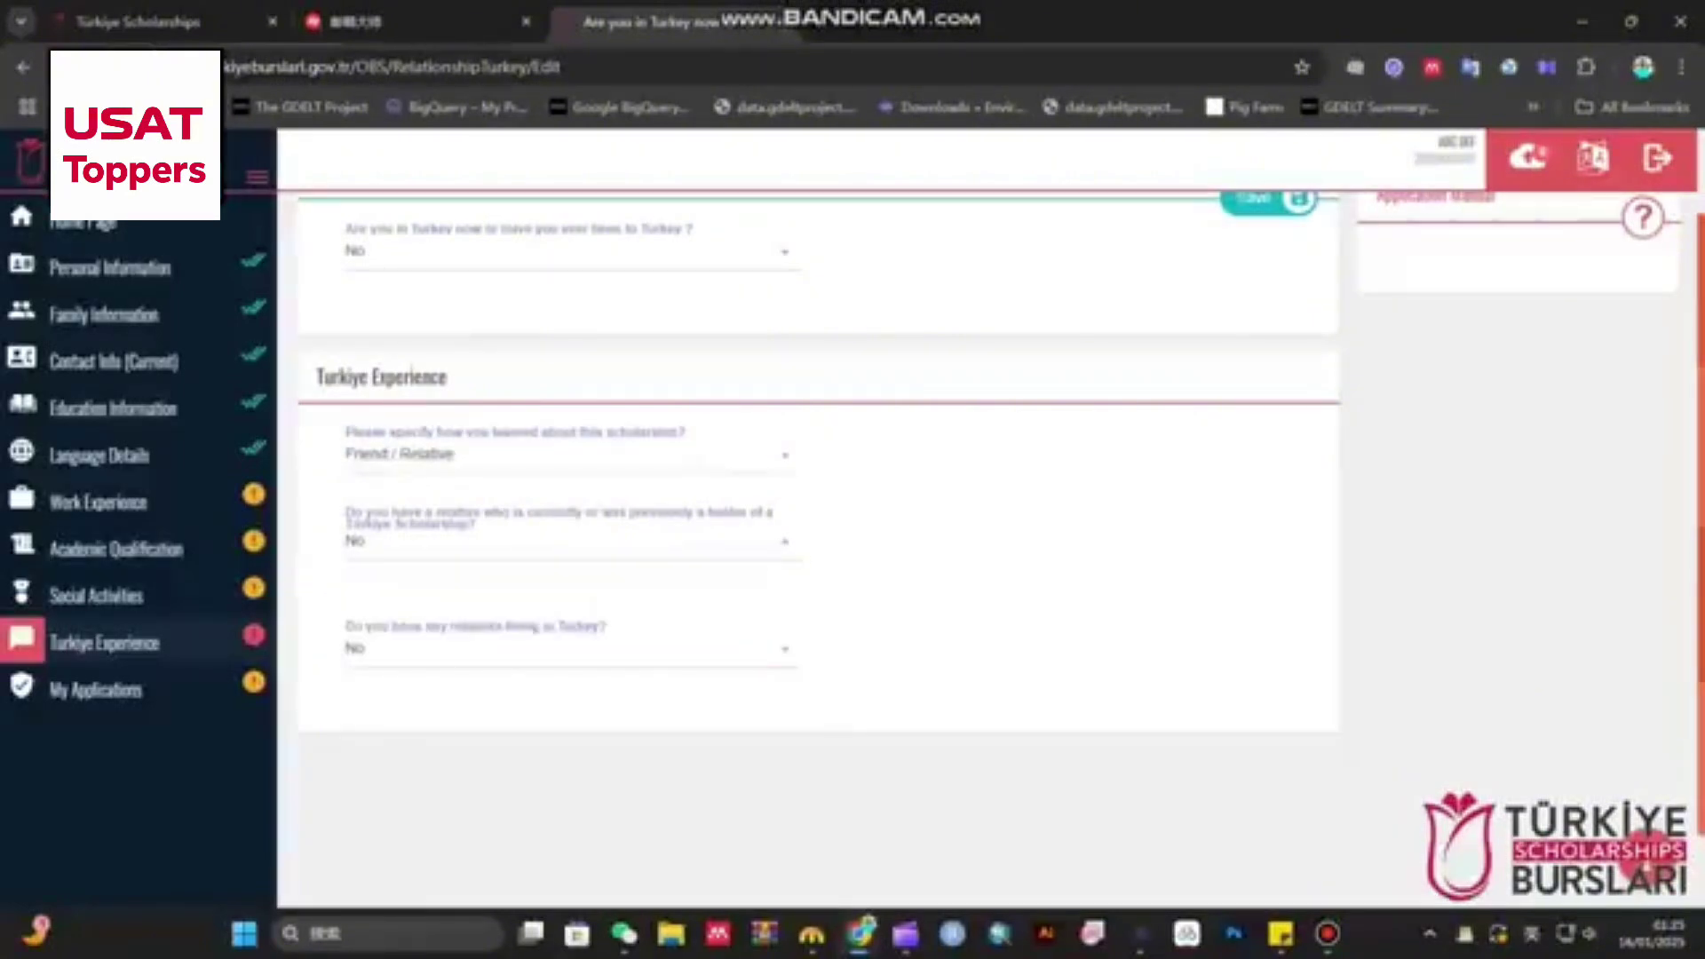
{"action": "scroll", "coordinate": [573, 569], "scroll_direction": "down", "scroll_amount": 1}
{"action": "left_click", "coordinate": [572, 558]}
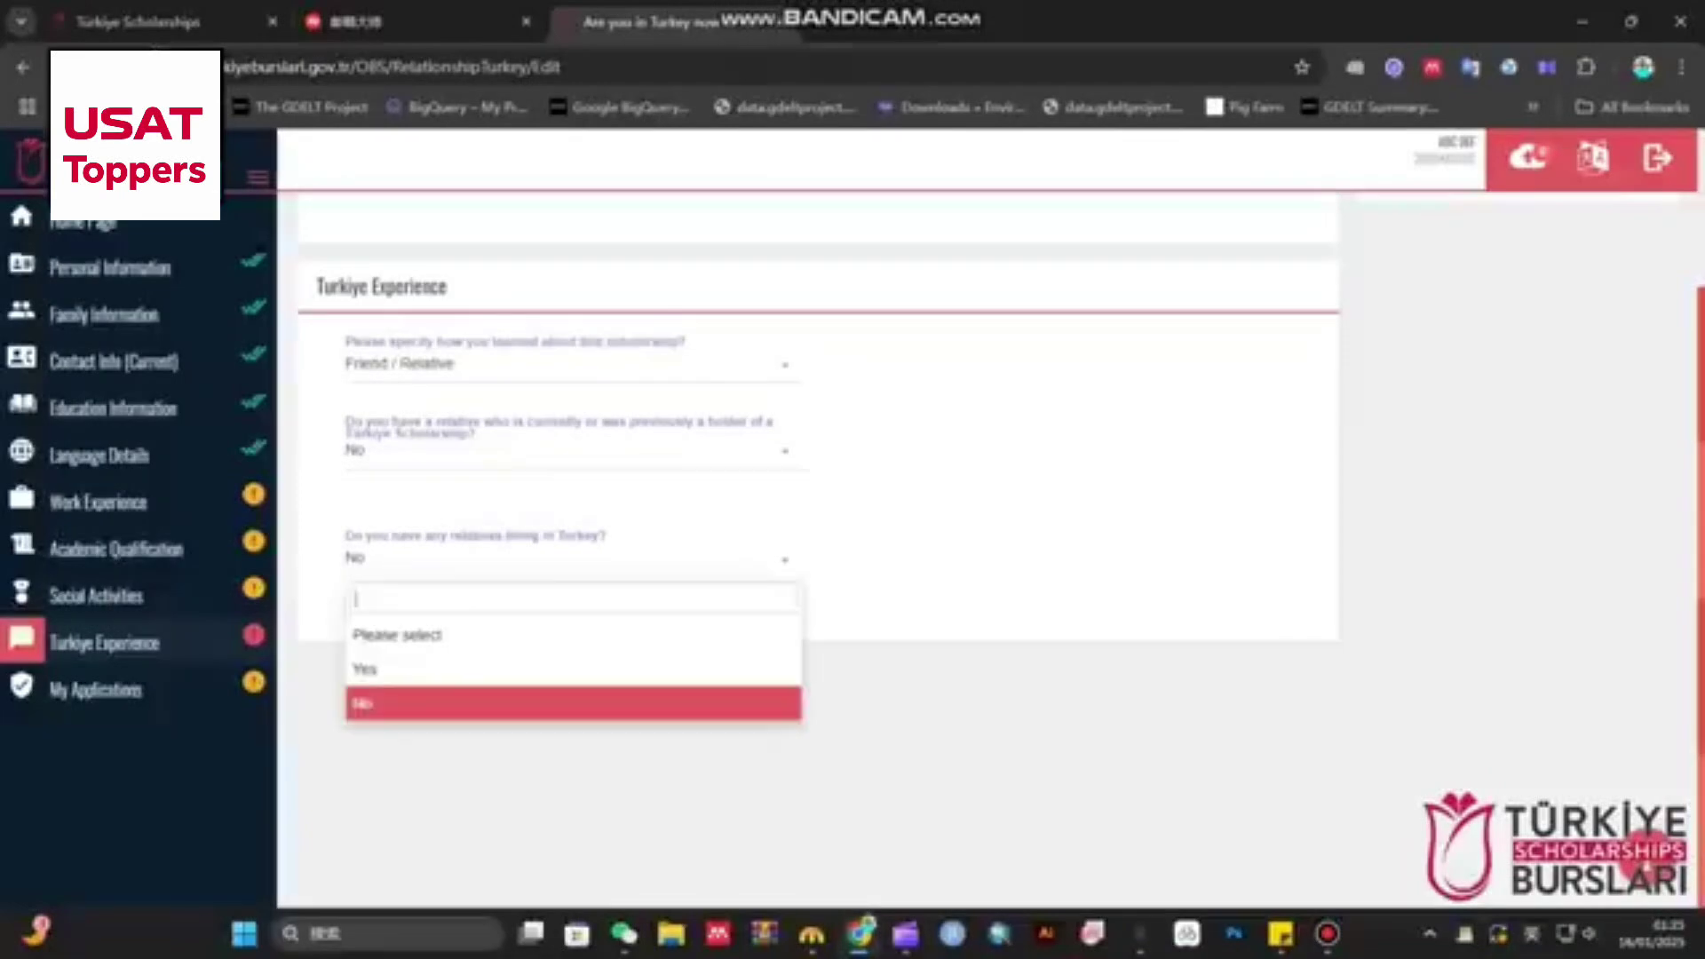
{"action": "left_click", "coordinate": [444, 669]}
{"action": "left_click", "coordinate": [572, 559]}
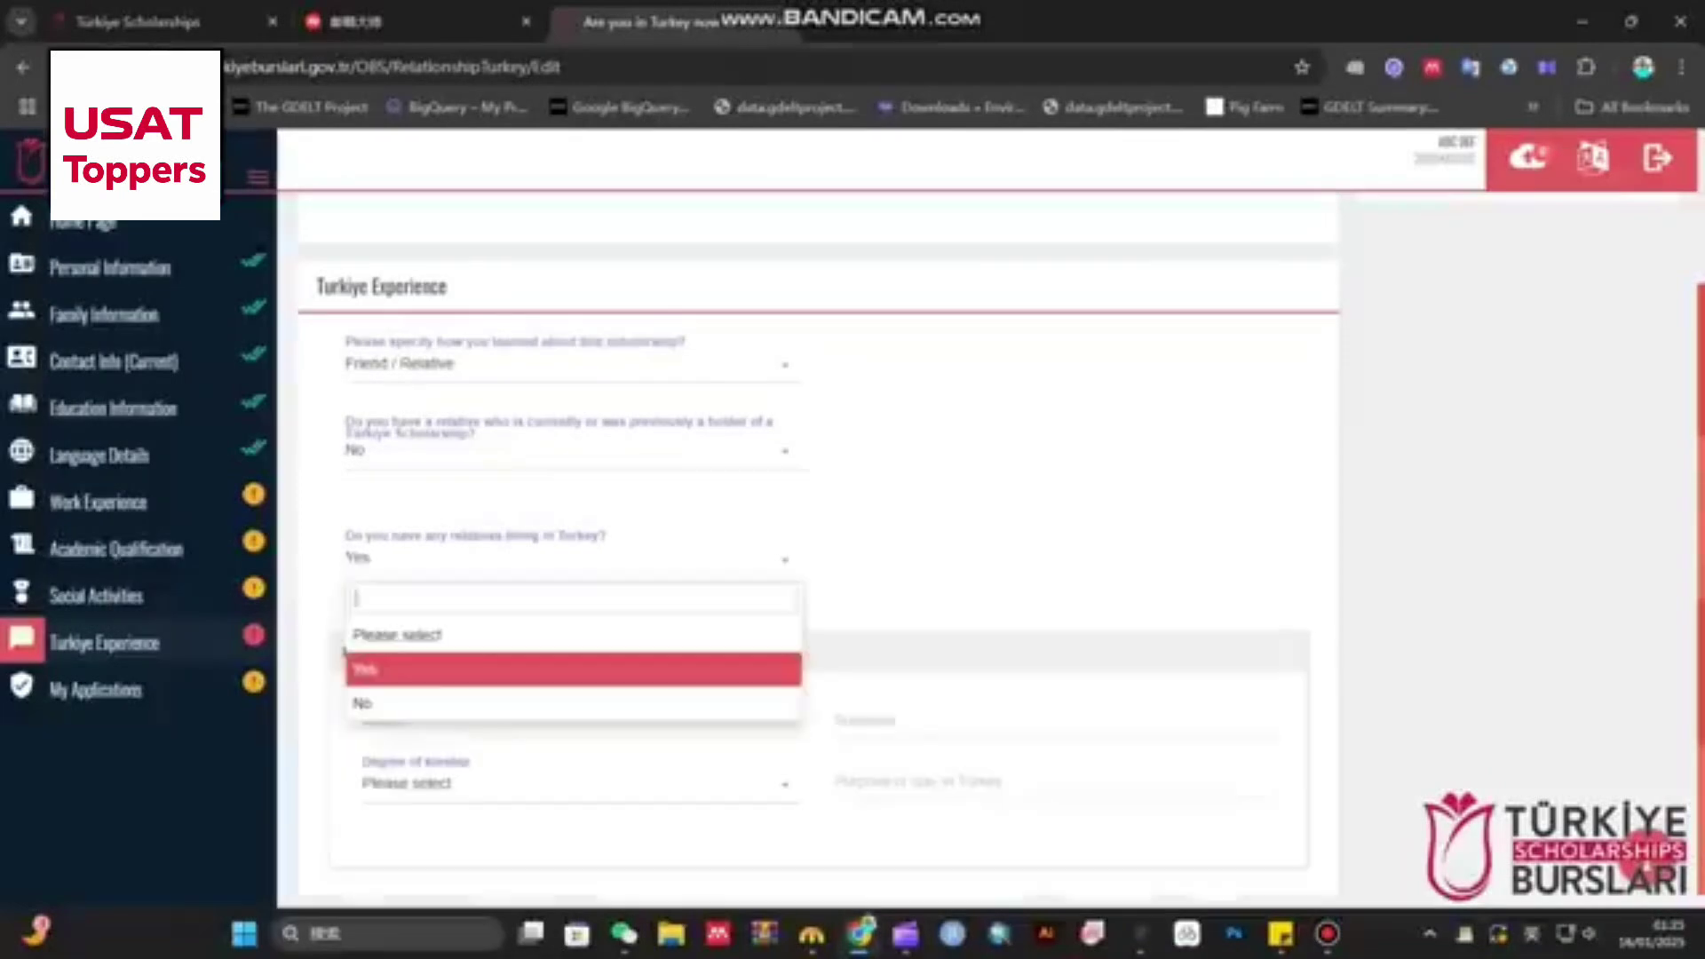
{"action": "left_click", "coordinate": [444, 701]}
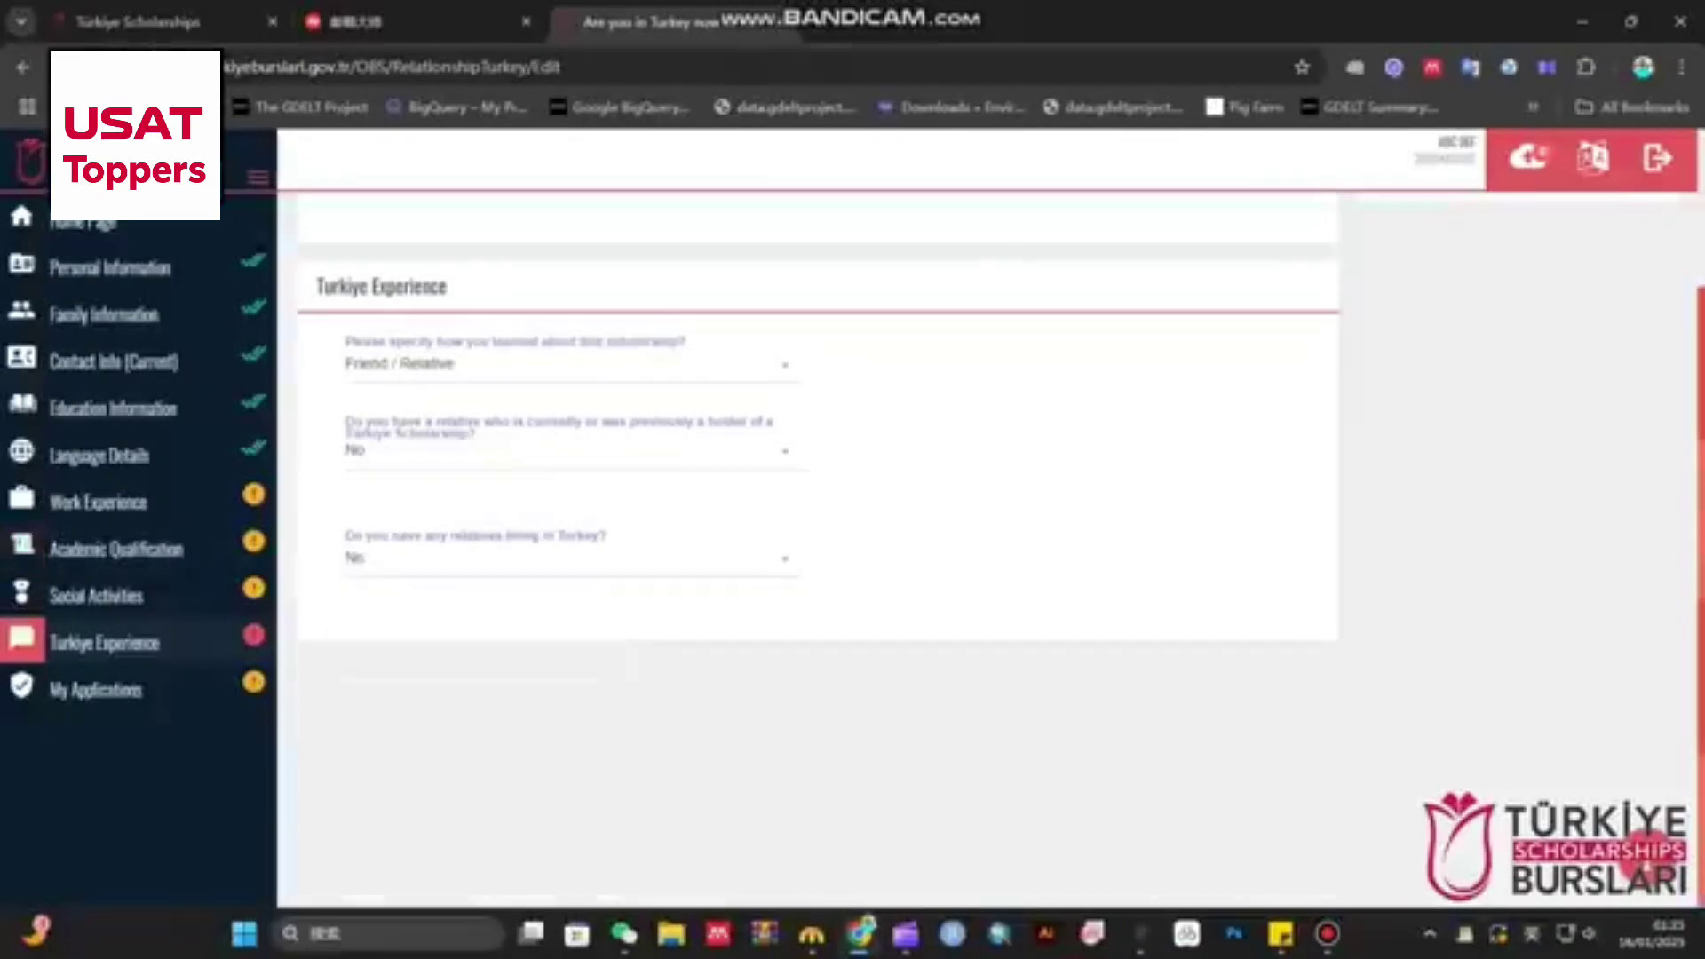
{"action": "scroll", "coordinate": [817, 533], "scroll_direction": "up", "scroll_amount": 3}
{"action": "left_click", "coordinate": [1261, 304]}
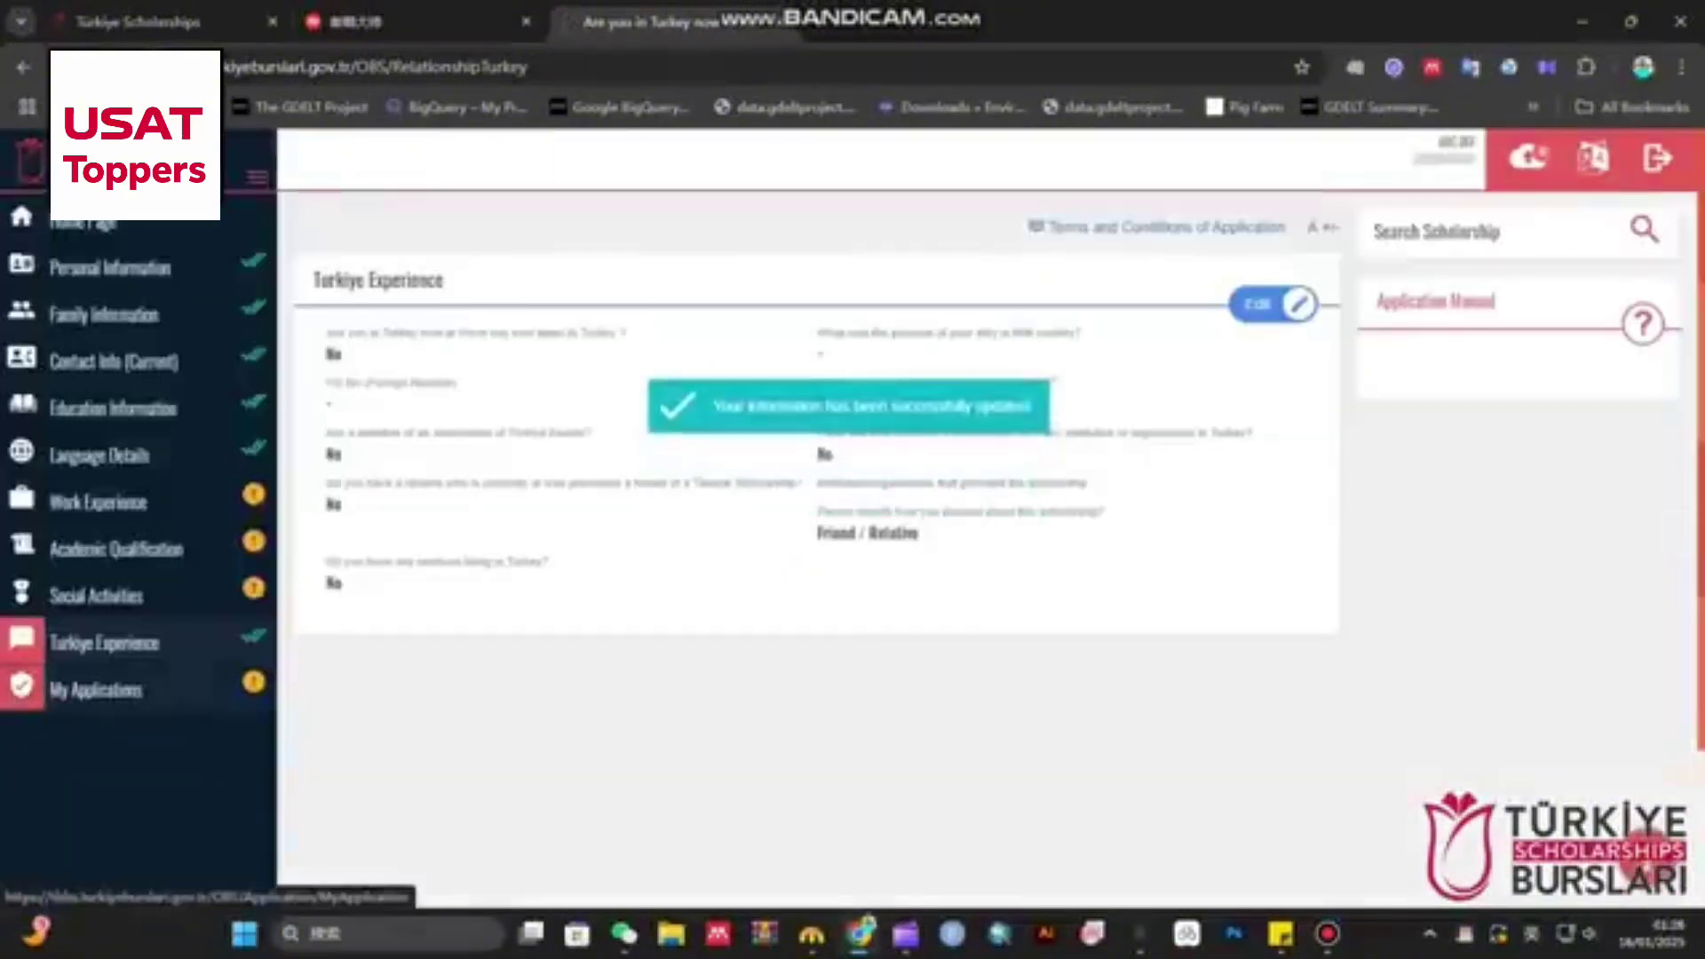
- Check previous applications, return to the home page, and list the Master's Degree programmes
{"action": "left_click", "coordinate": [96, 690]}
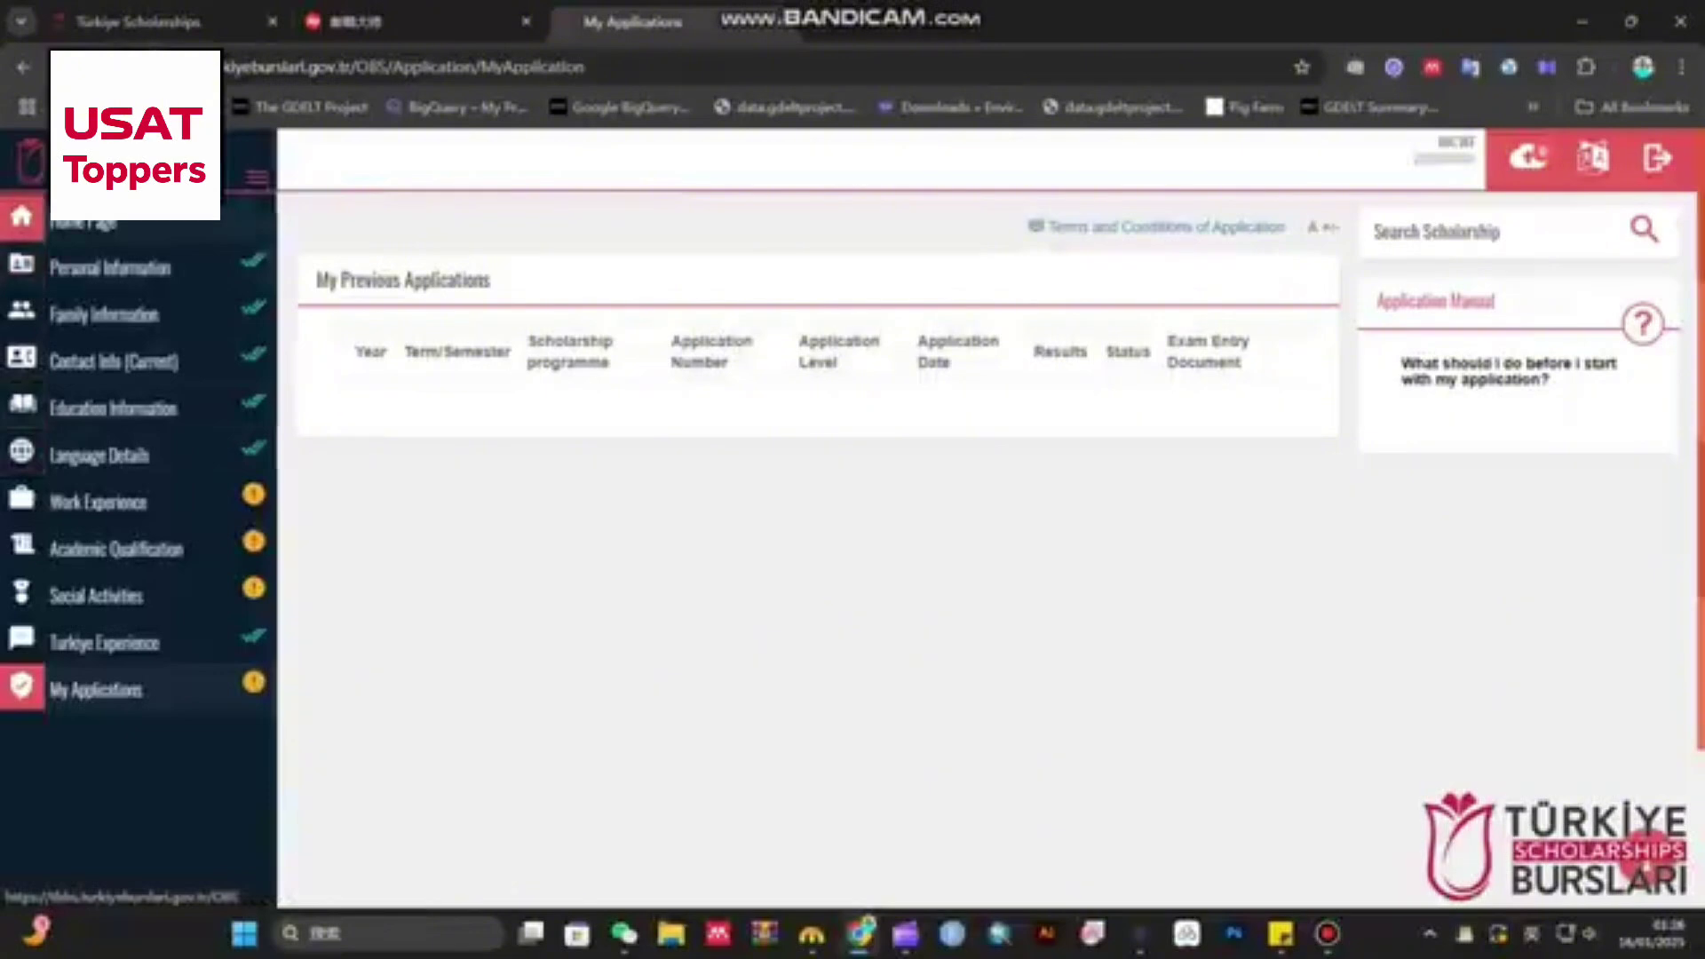
{"action": "left_click", "coordinate": [234, 226]}
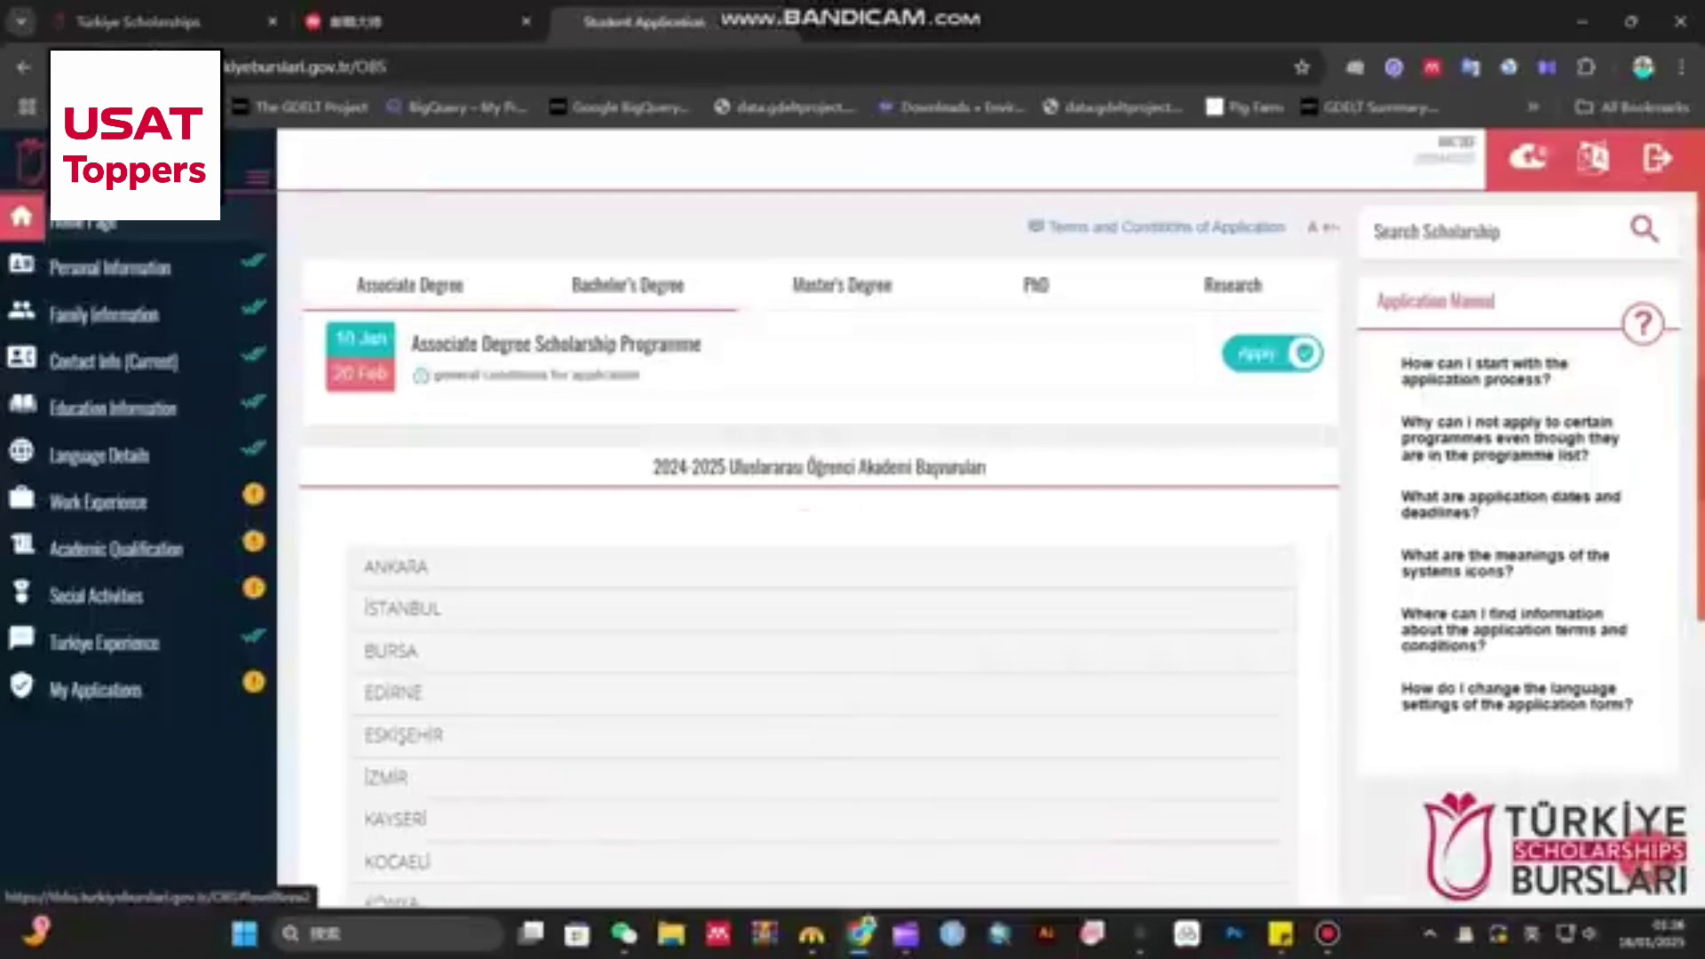
{"action": "left_click", "coordinate": [841, 286]}
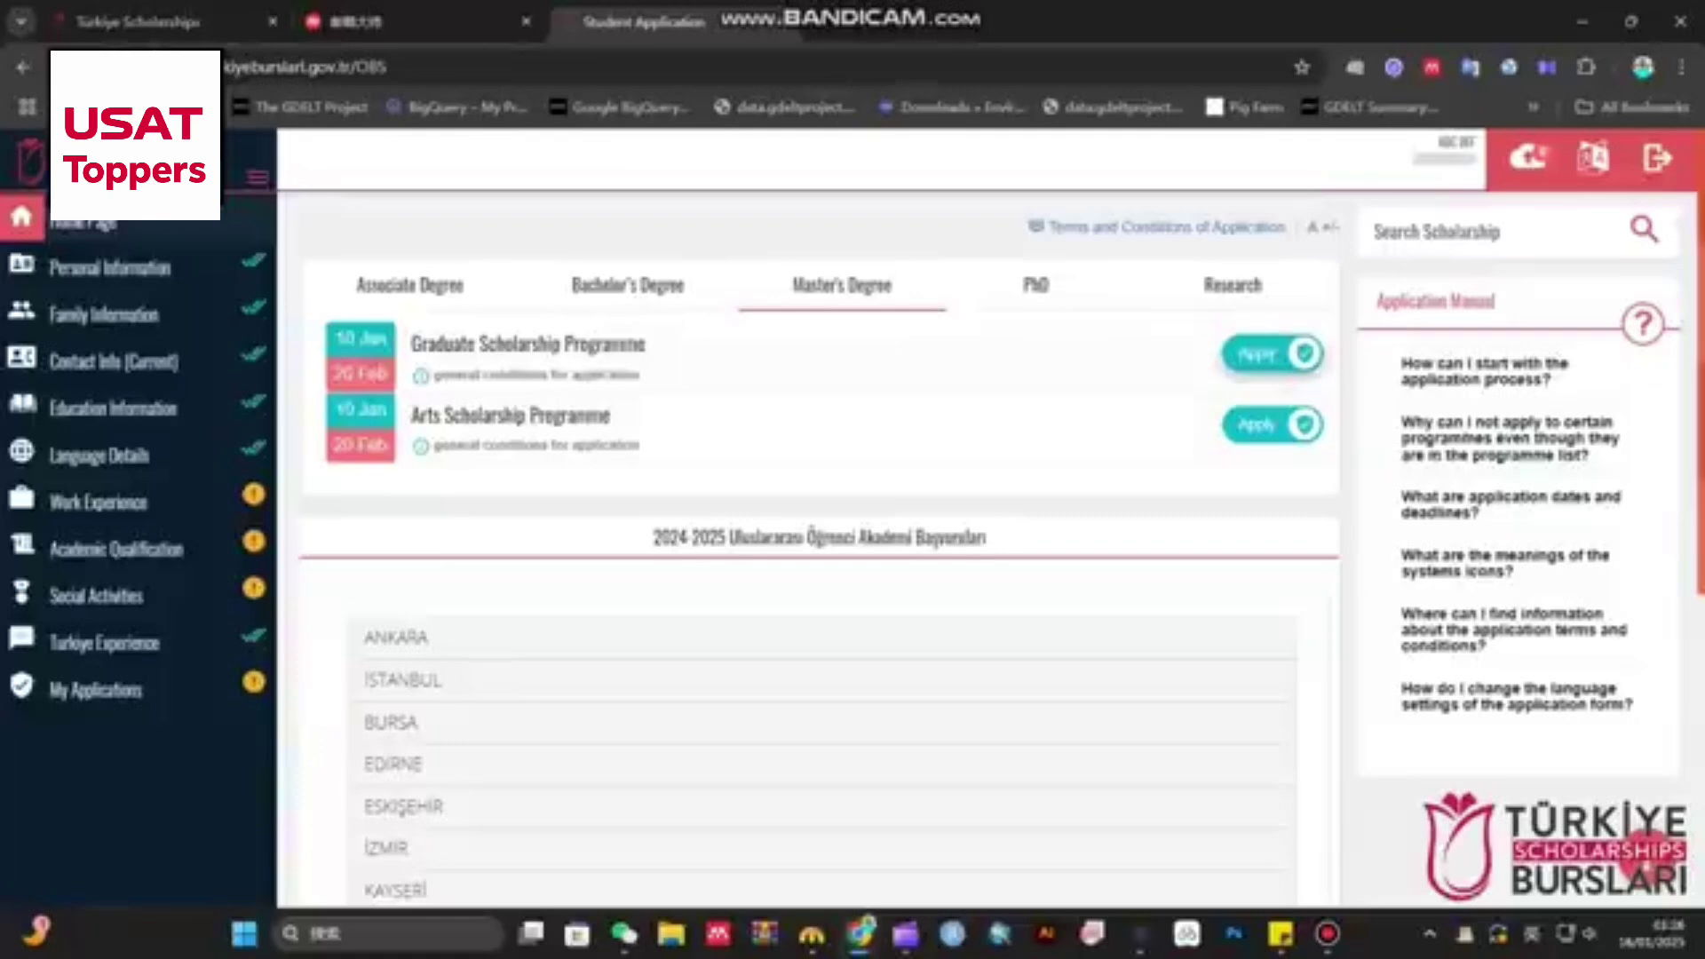
- Apply to the Graduate Scholarship Programme and accept its attention notice
{"action": "left_click", "coordinate": [1260, 354]}
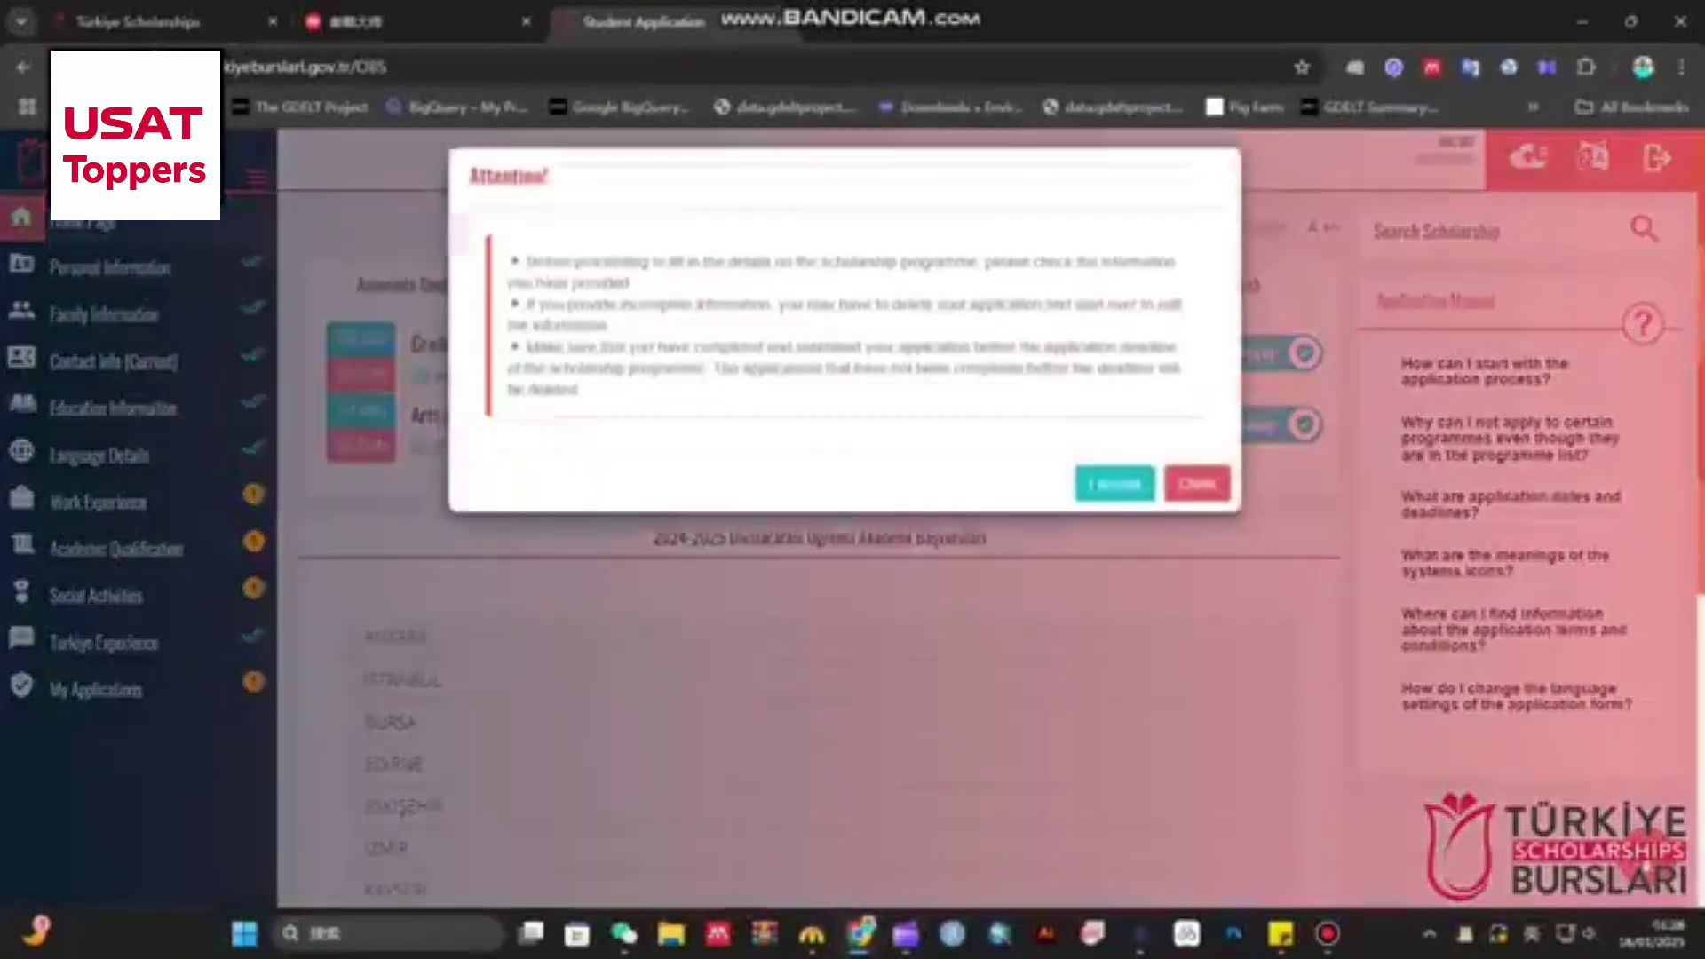
{"action": "left_click", "coordinate": [1115, 498]}
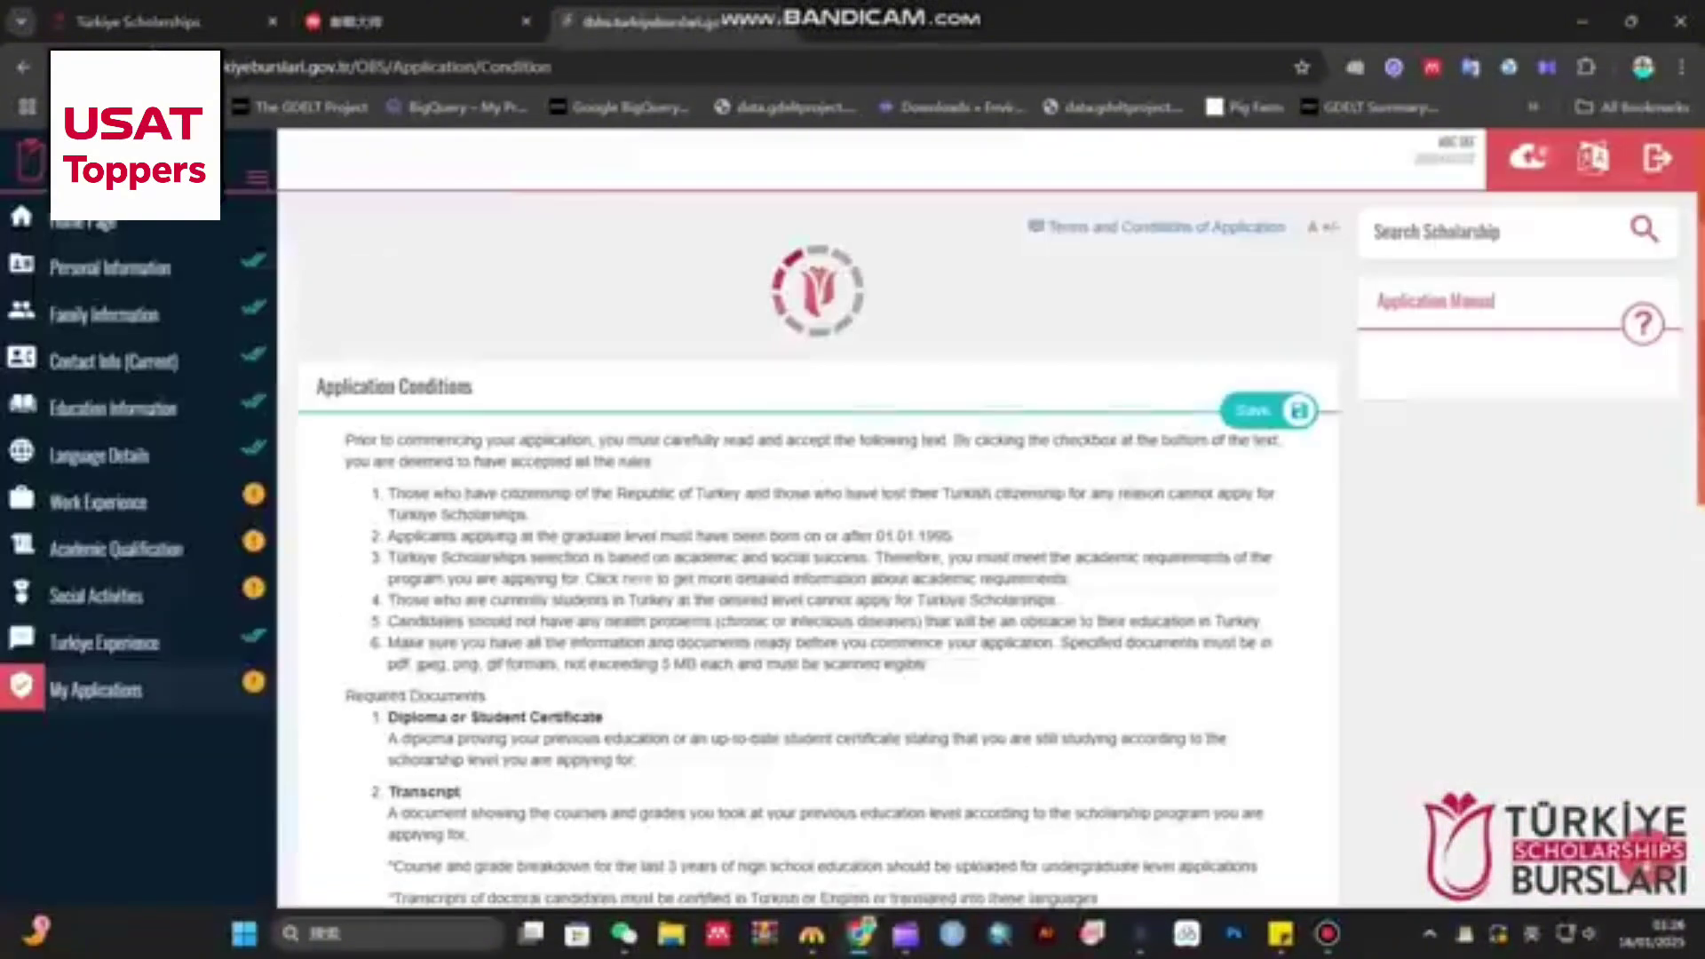
{"action": "scroll", "coordinate": [817, 533], "scroll_direction": "down", "scroll_amount": 10}
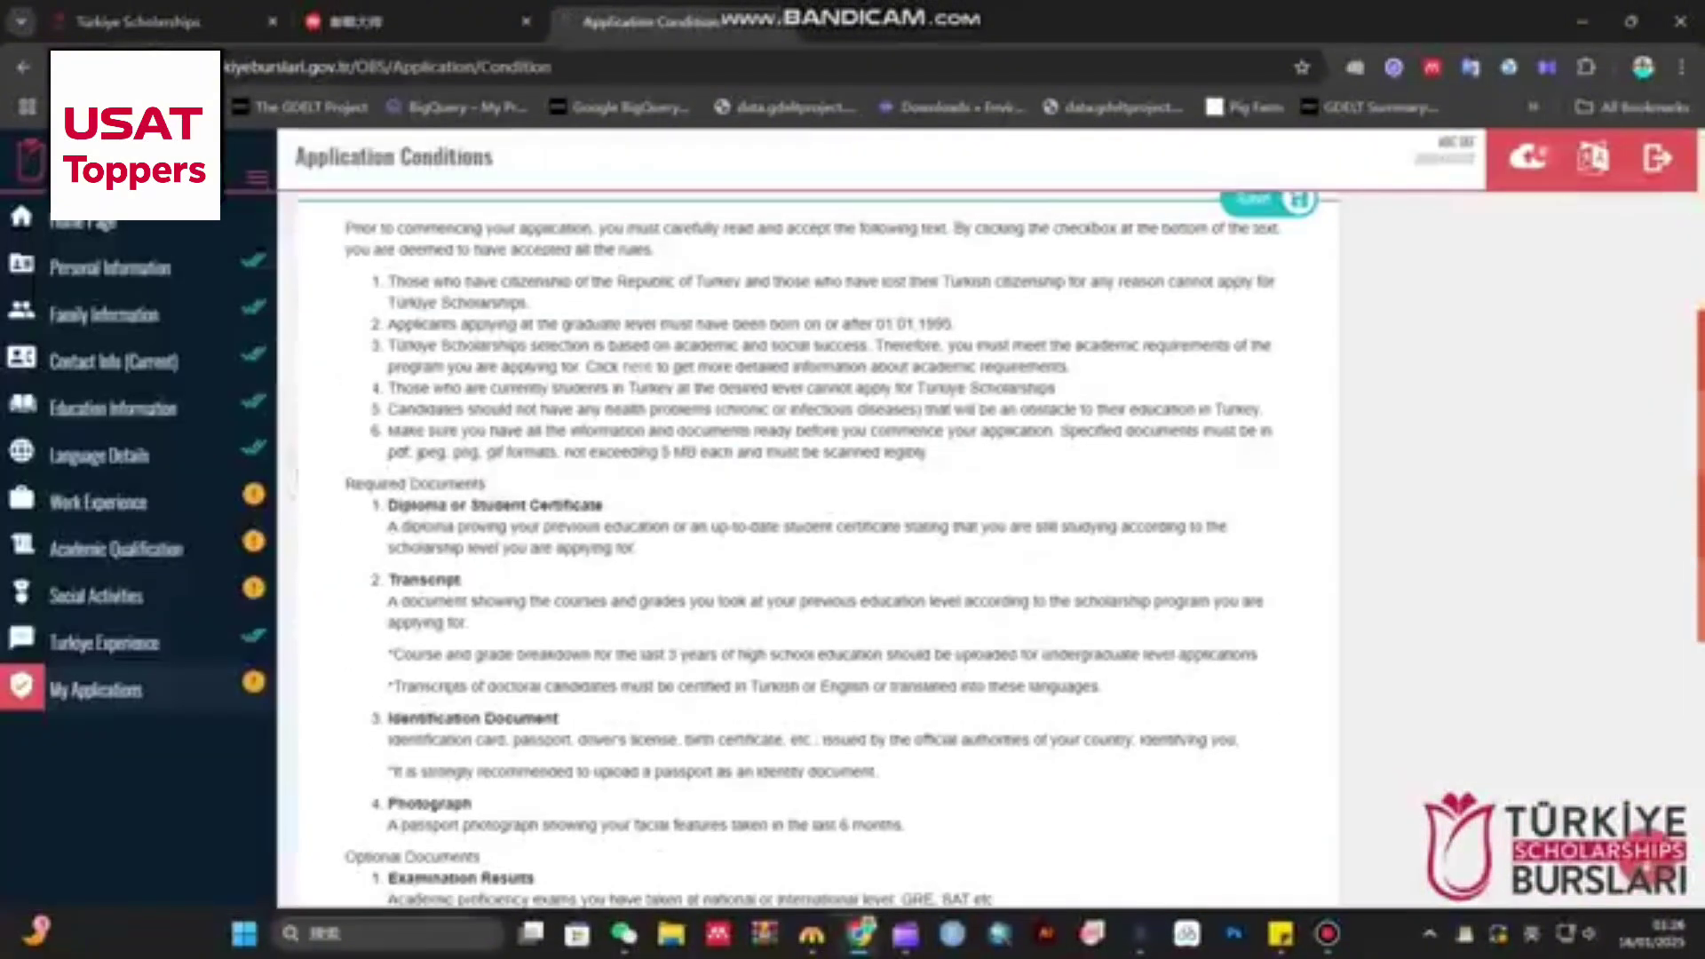
{"action": "scroll", "coordinate": [817, 533], "scroll_direction": "up", "scroll_amount": 9}
{"action": "scroll", "coordinate": [817, 532], "scroll_direction": "down", "scroll_amount": 2}
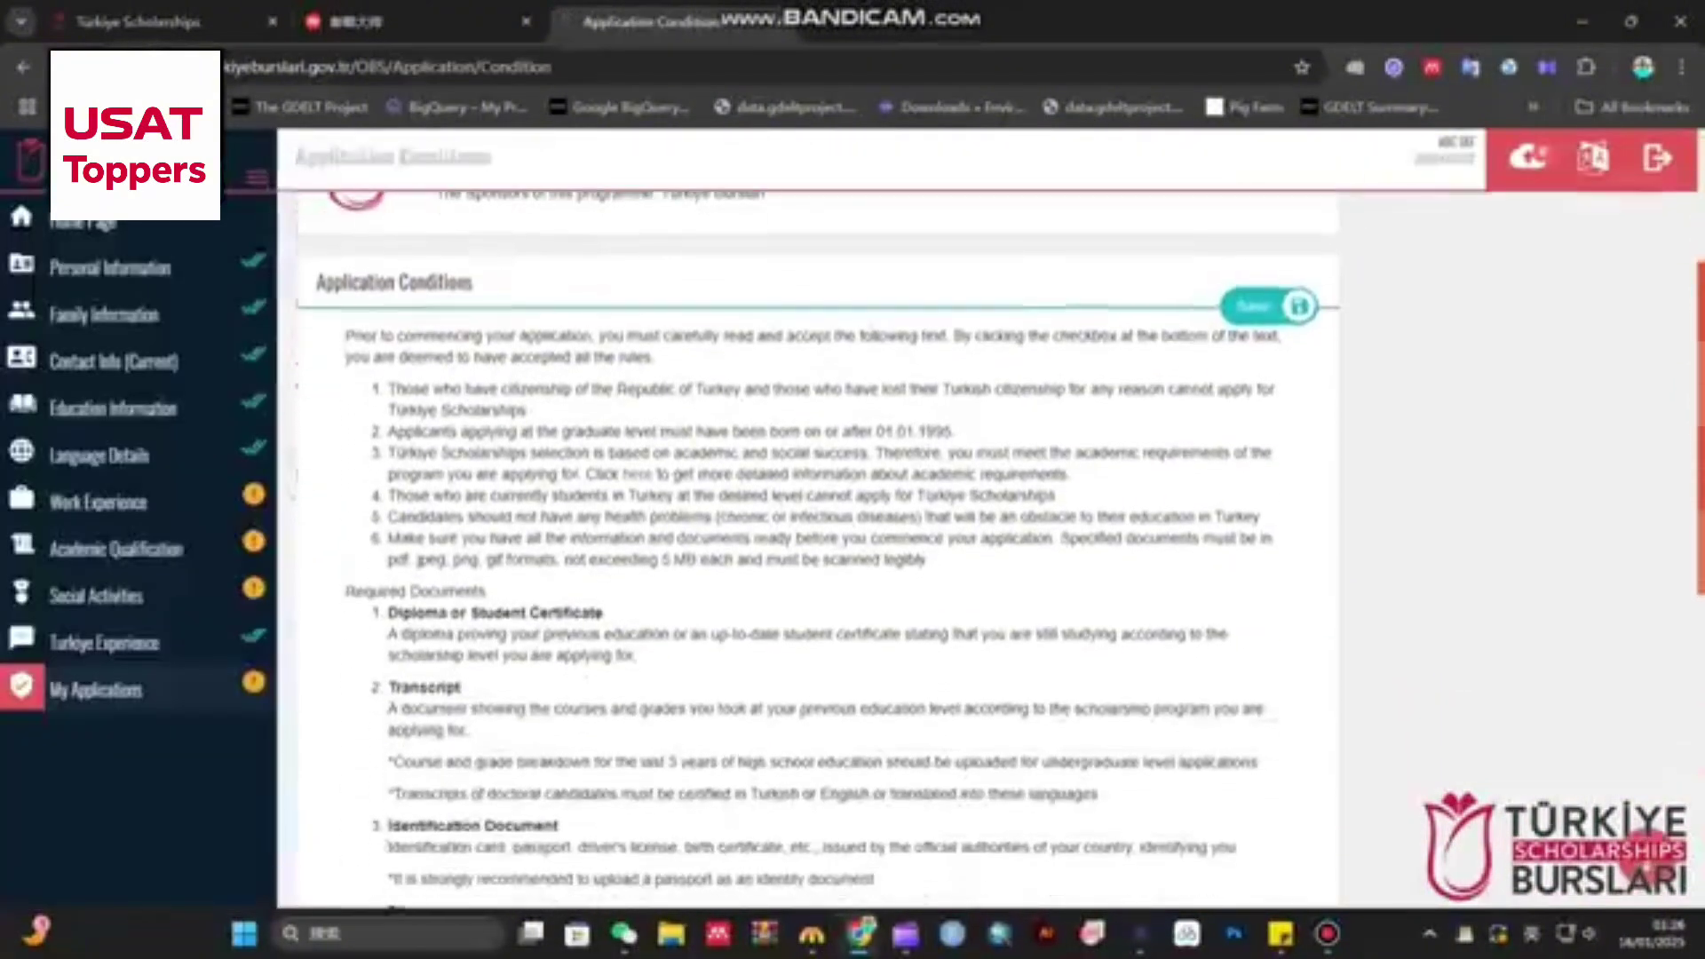
- Read the application conditions and required documents, accept all conditions, and save
{"action": "left_click_drag", "start_coordinate": [317, 280], "coordinate": [473, 281]}
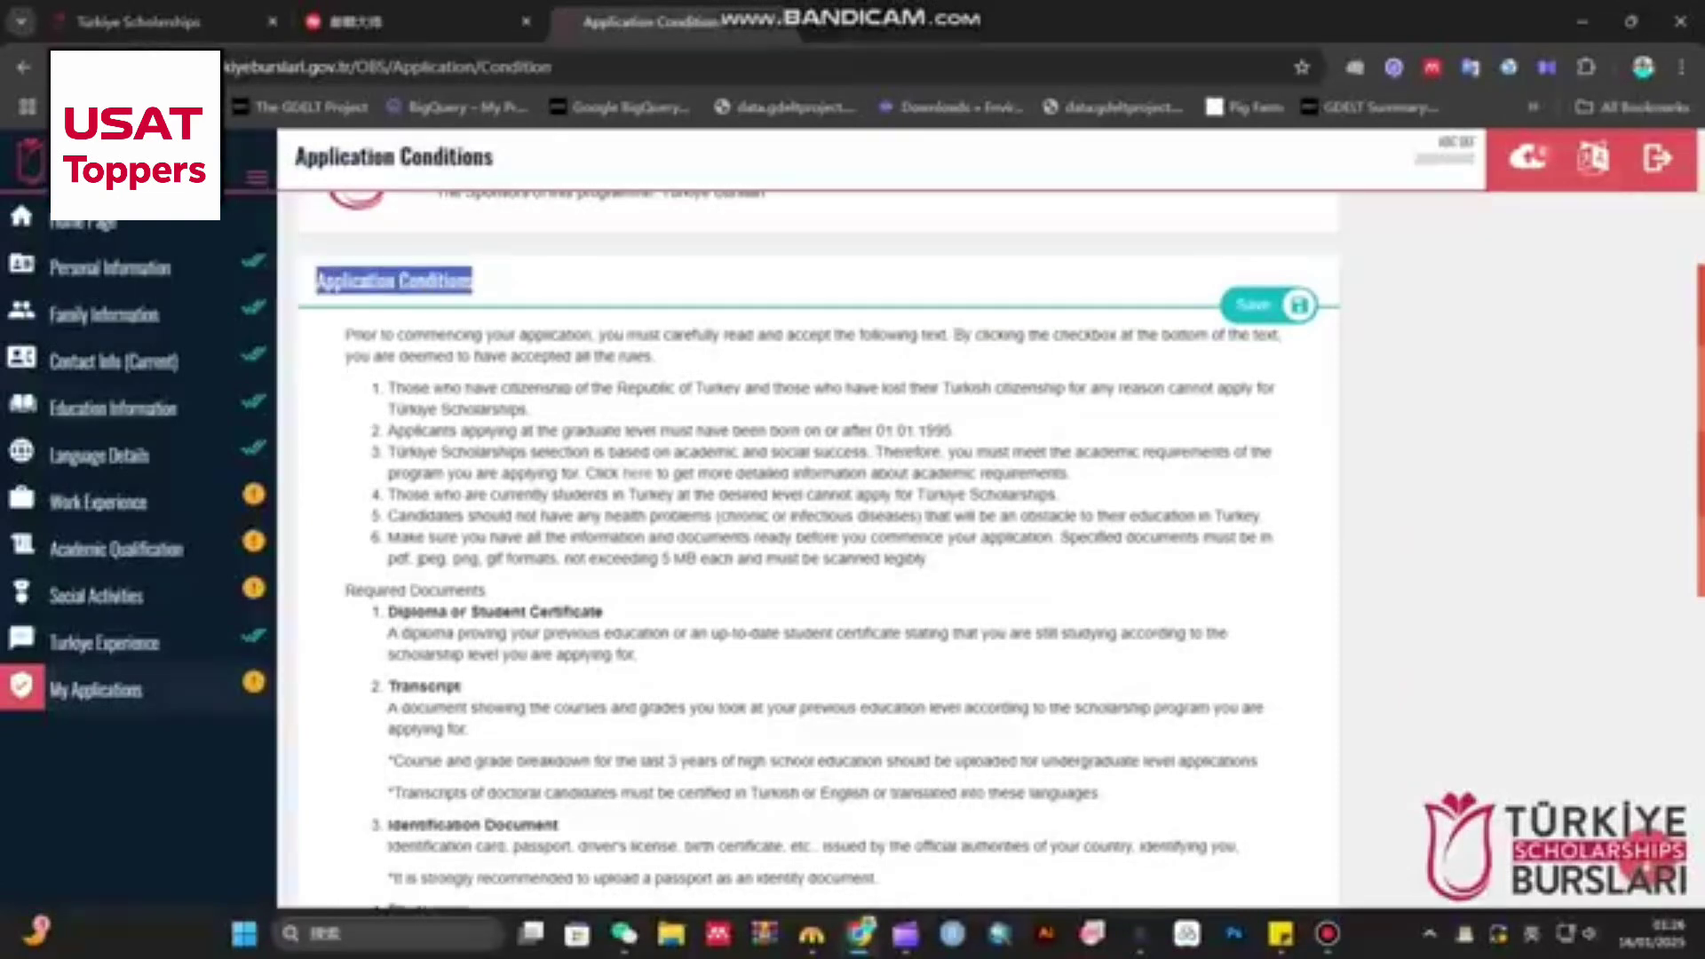
{"action": "scroll", "coordinate": [817, 533], "scroll_direction": "down", "scroll_amount": 2}
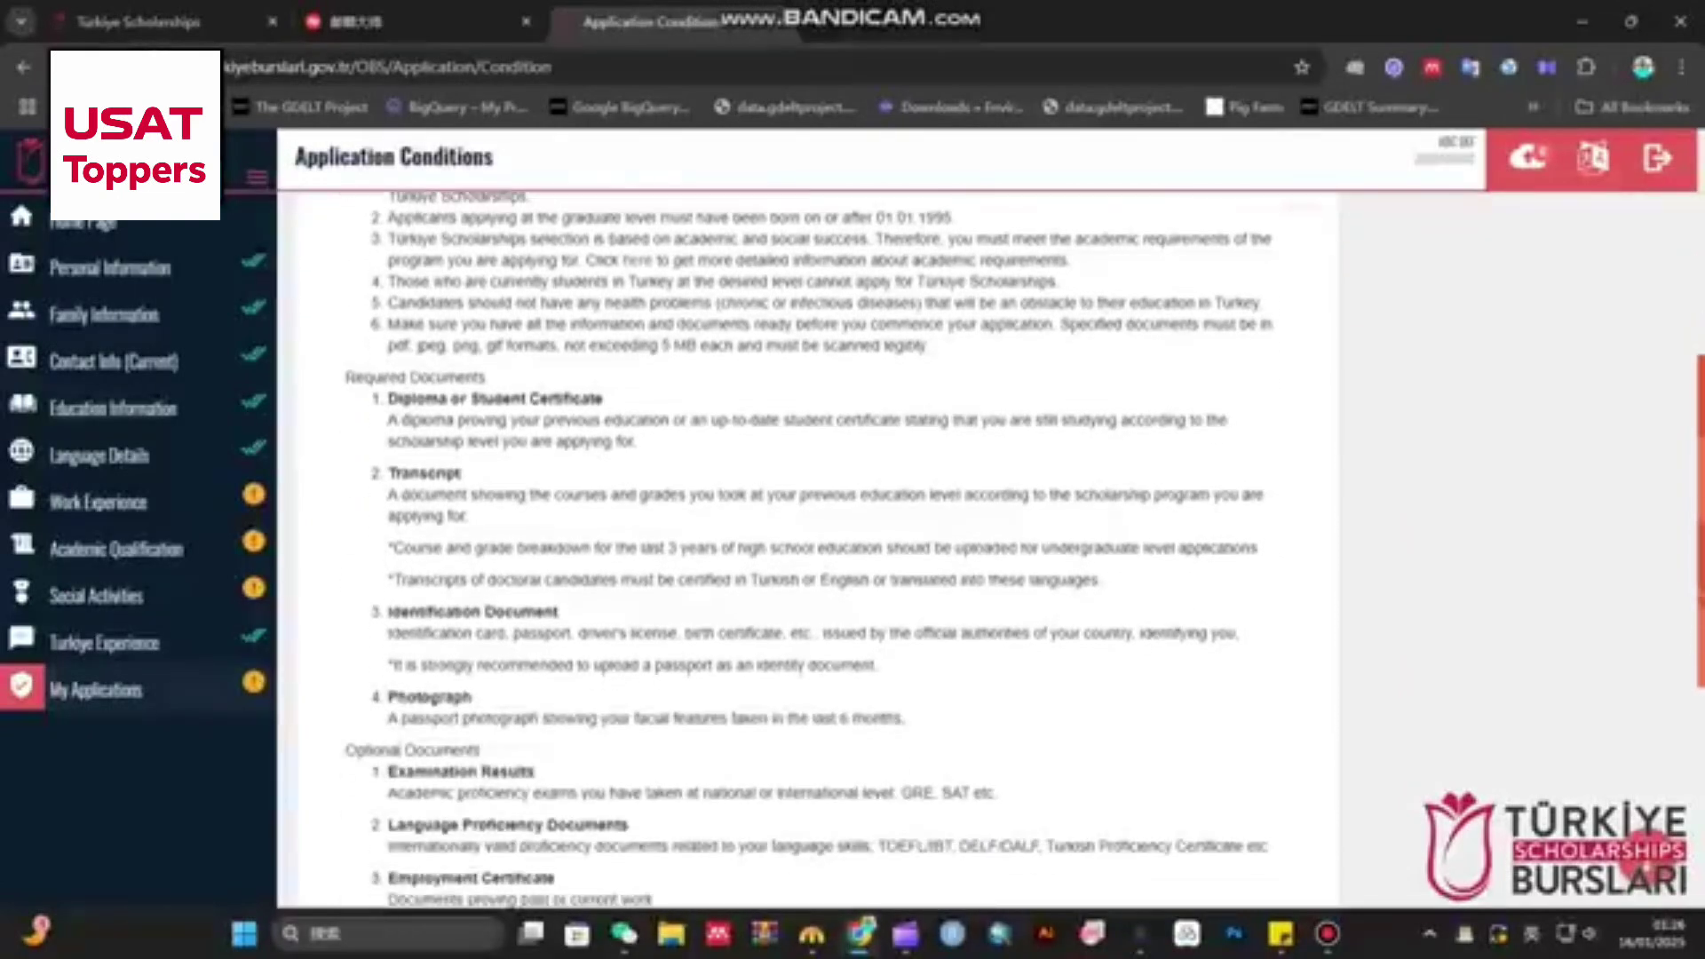
{"action": "left_click_drag", "start_coordinate": [343, 377], "coordinate": [487, 377]}
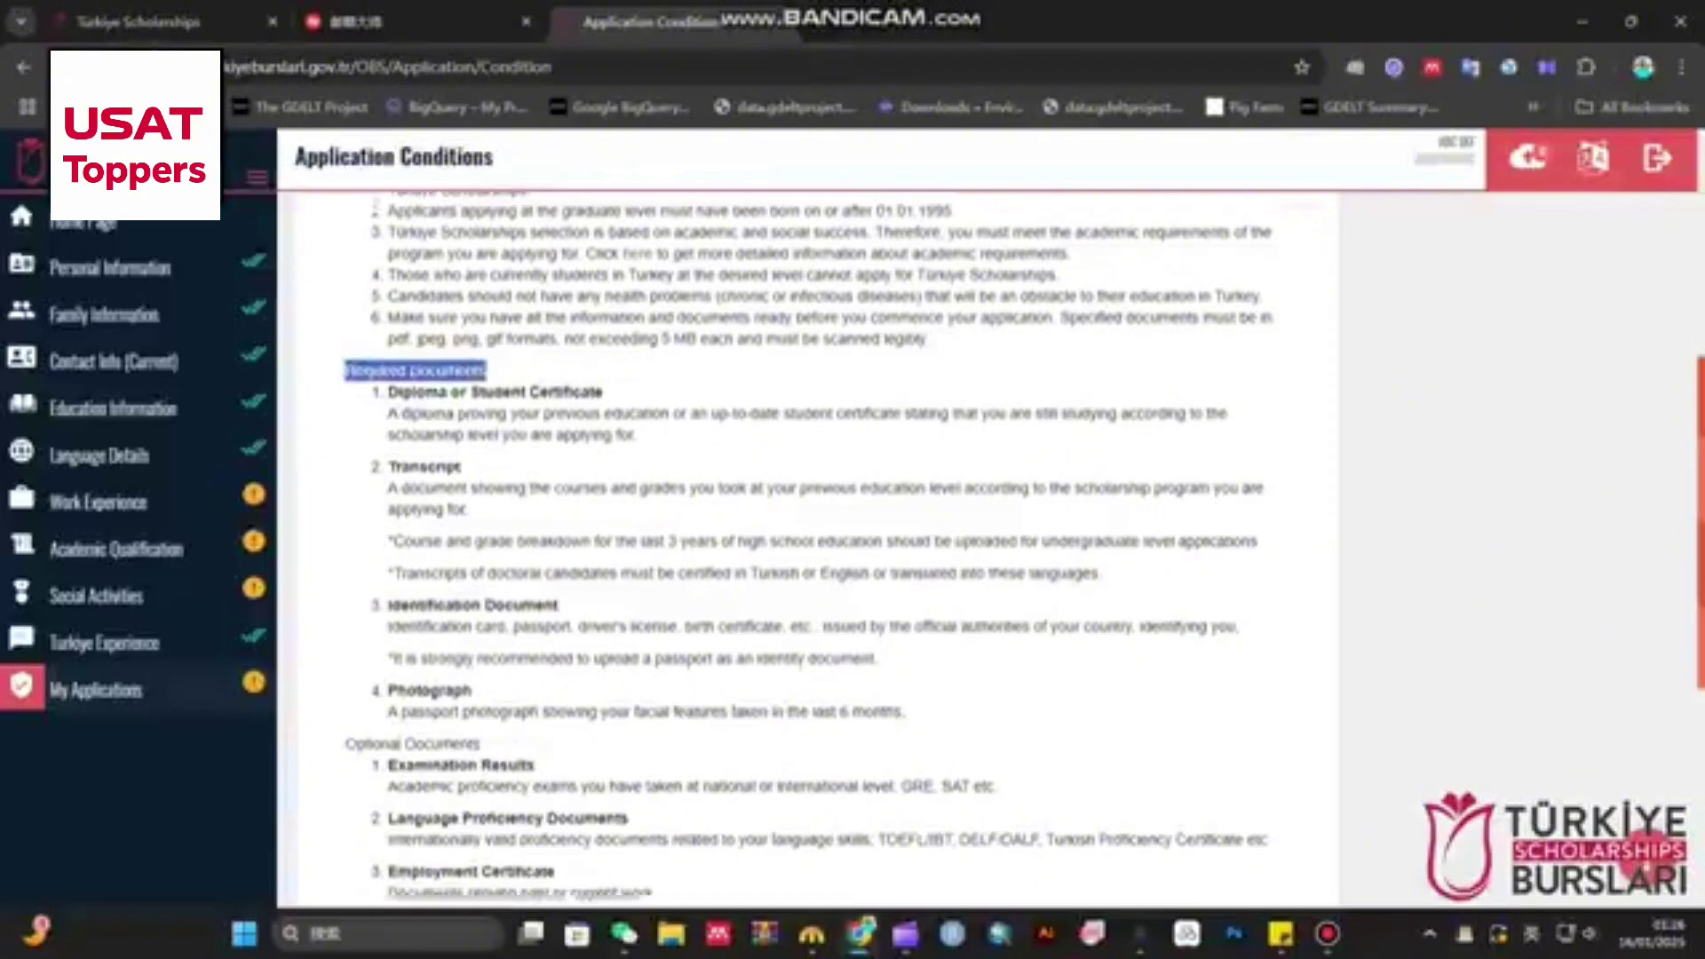
{"action": "scroll", "coordinate": [817, 533], "scroll_direction": "down", "scroll_amount": 2}
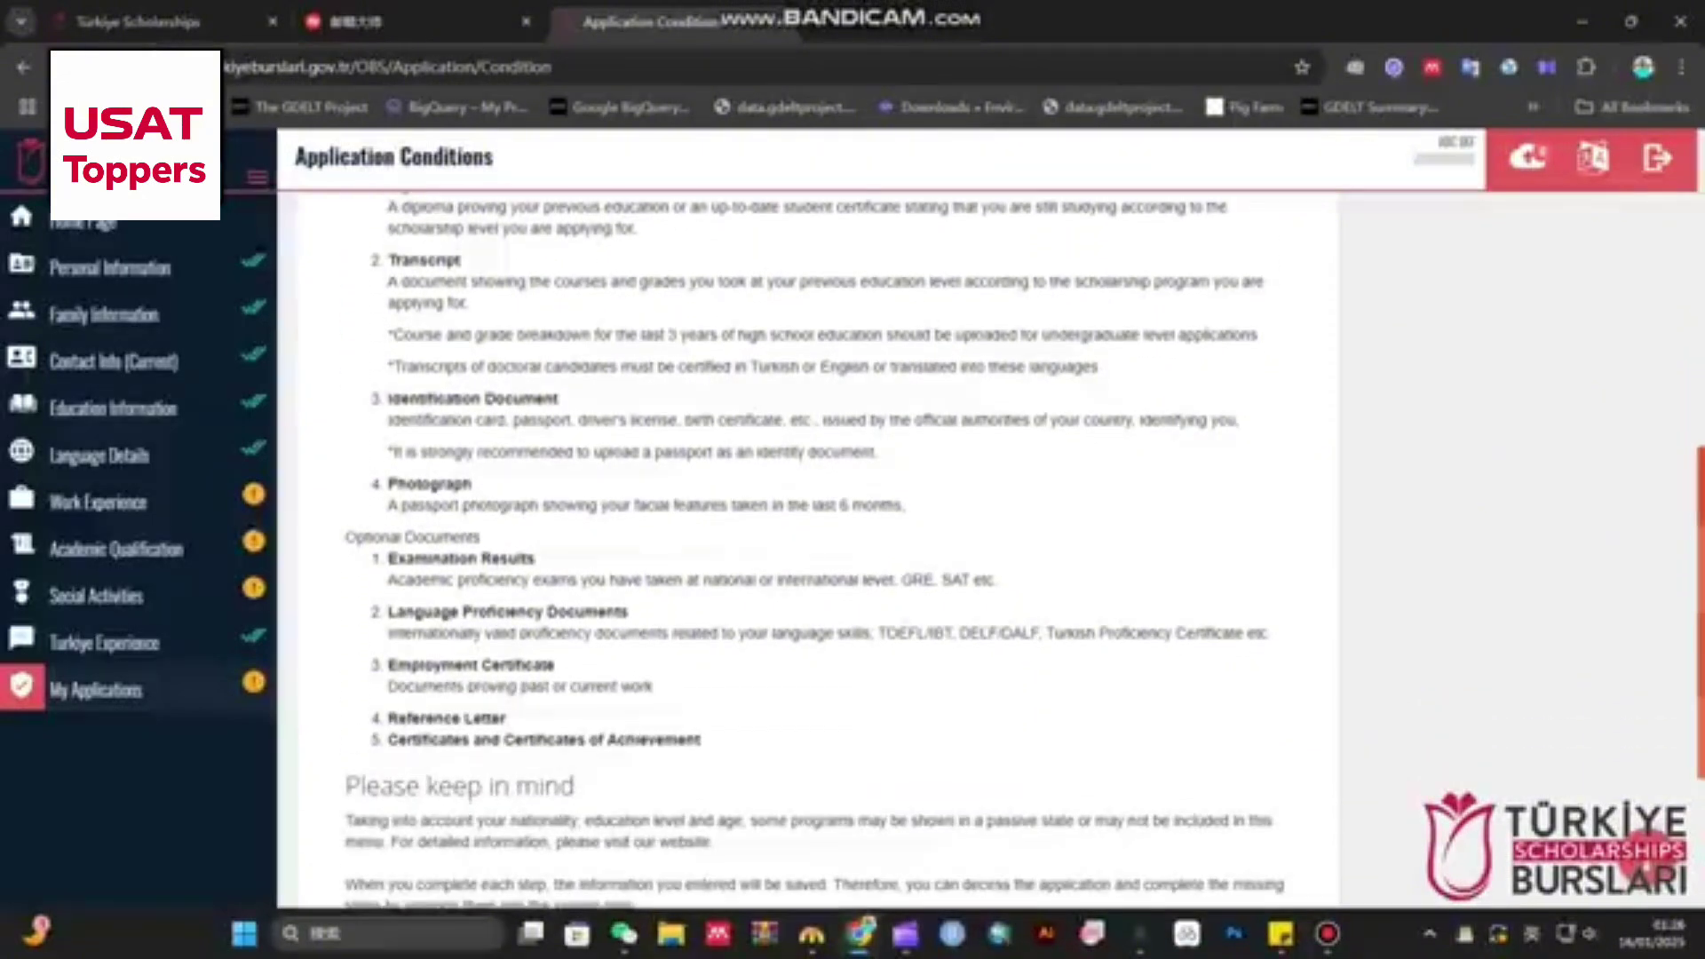
{"action": "scroll", "coordinate": [808, 533], "scroll_direction": "down", "scroll_amount": 3}
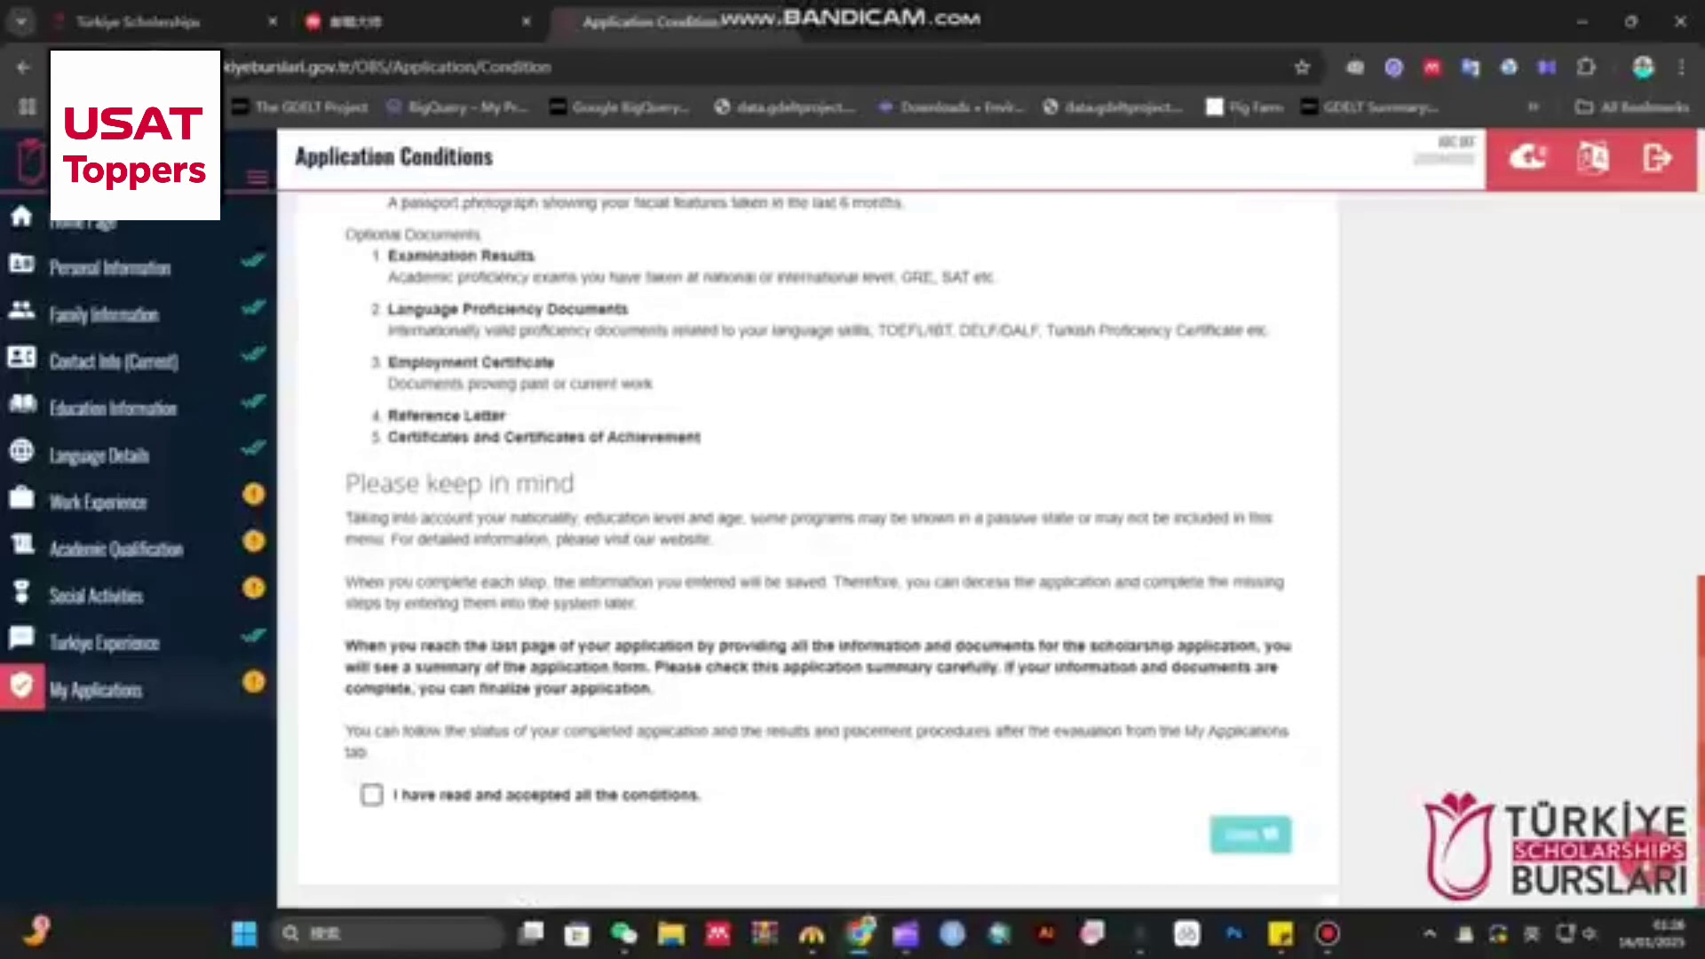
{"action": "left_click", "coordinate": [372, 794]}
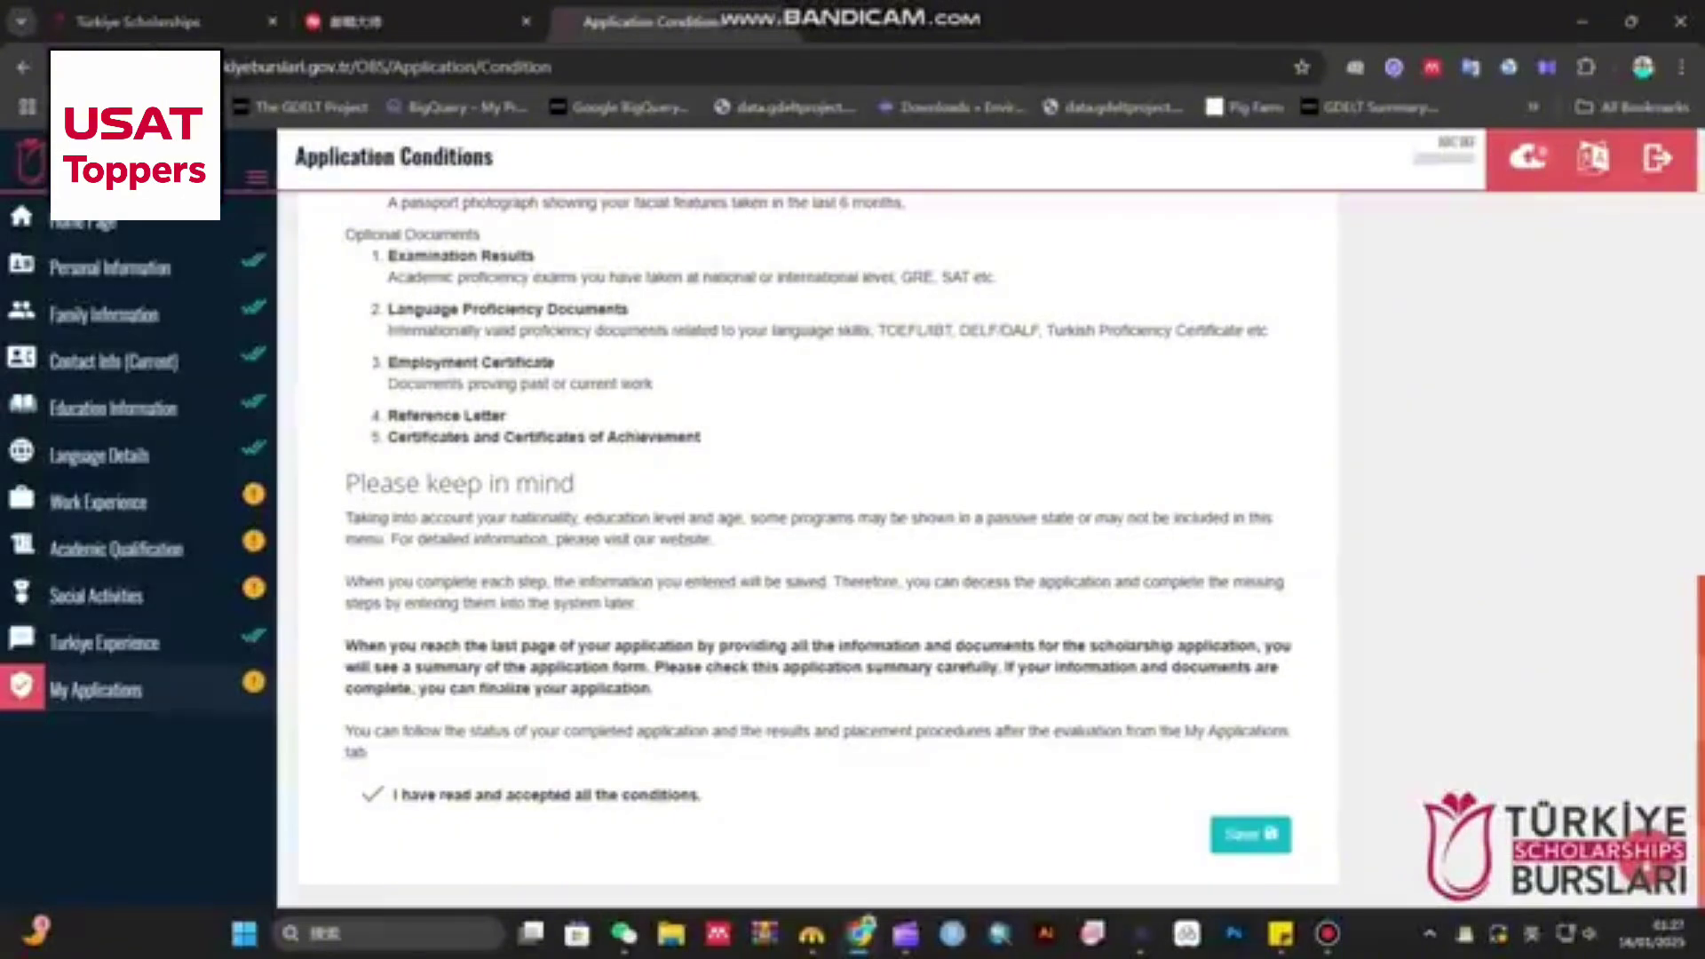
{"action": "left_click", "coordinate": [1250, 835]}
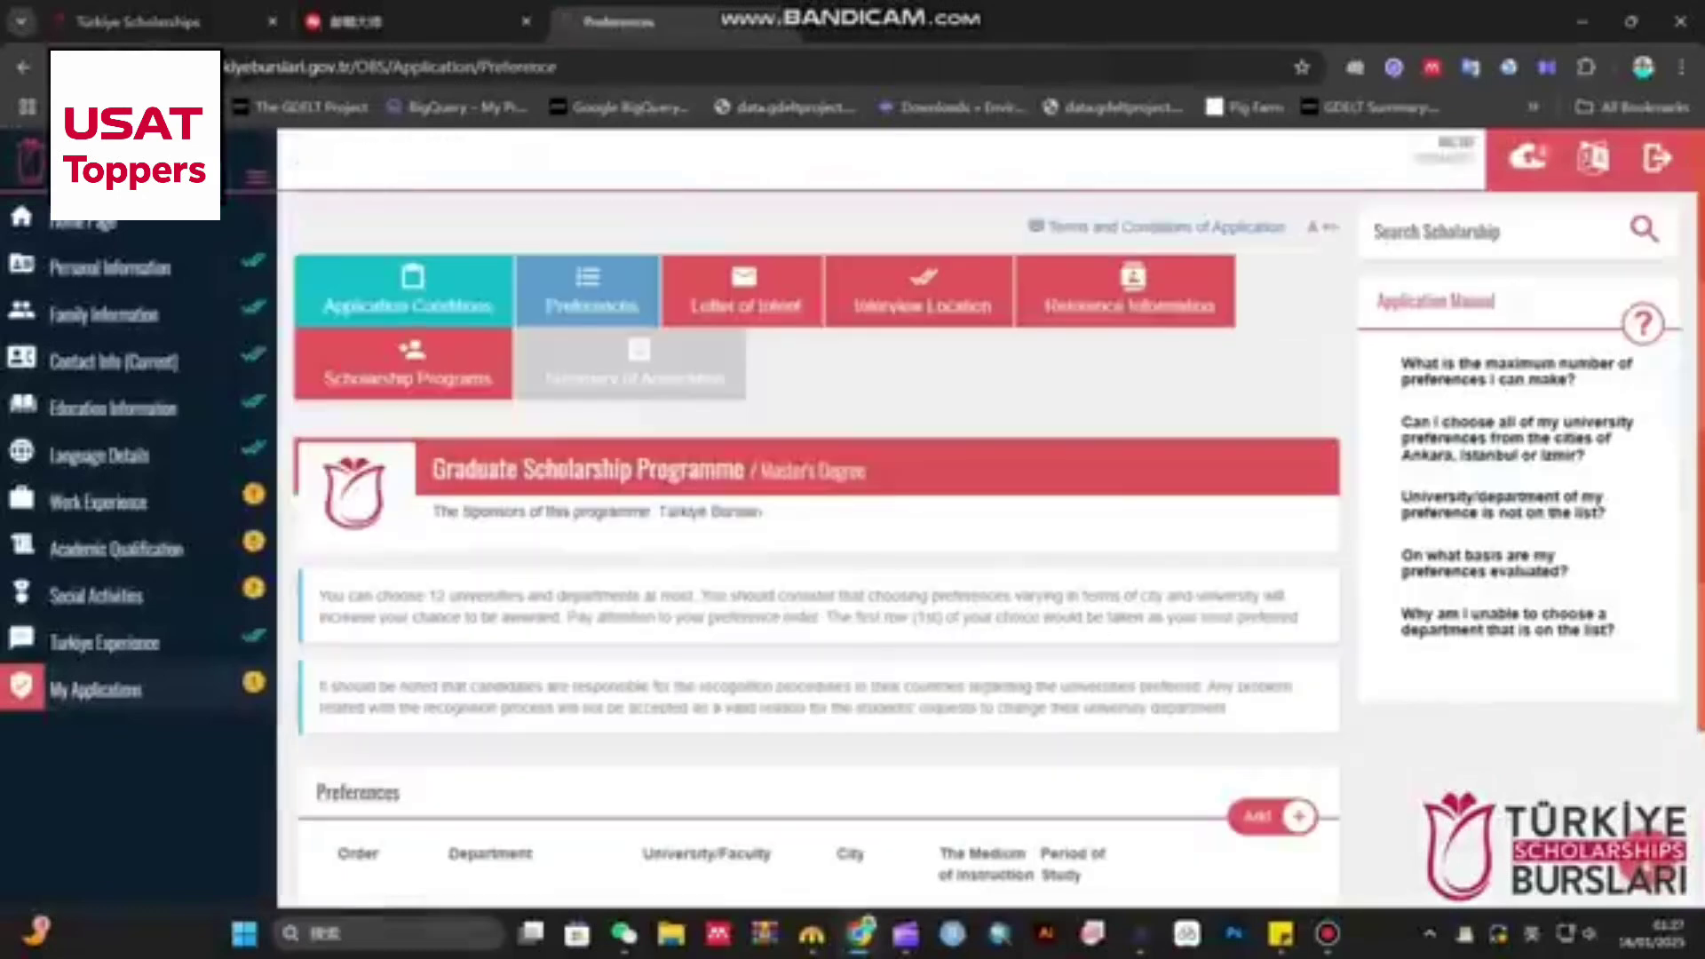
- Read the 12-preference limit note and agree to placement in a different program
{"action": "scroll", "coordinate": [817, 533], "scroll_direction": "down", "scroll_amount": 2}
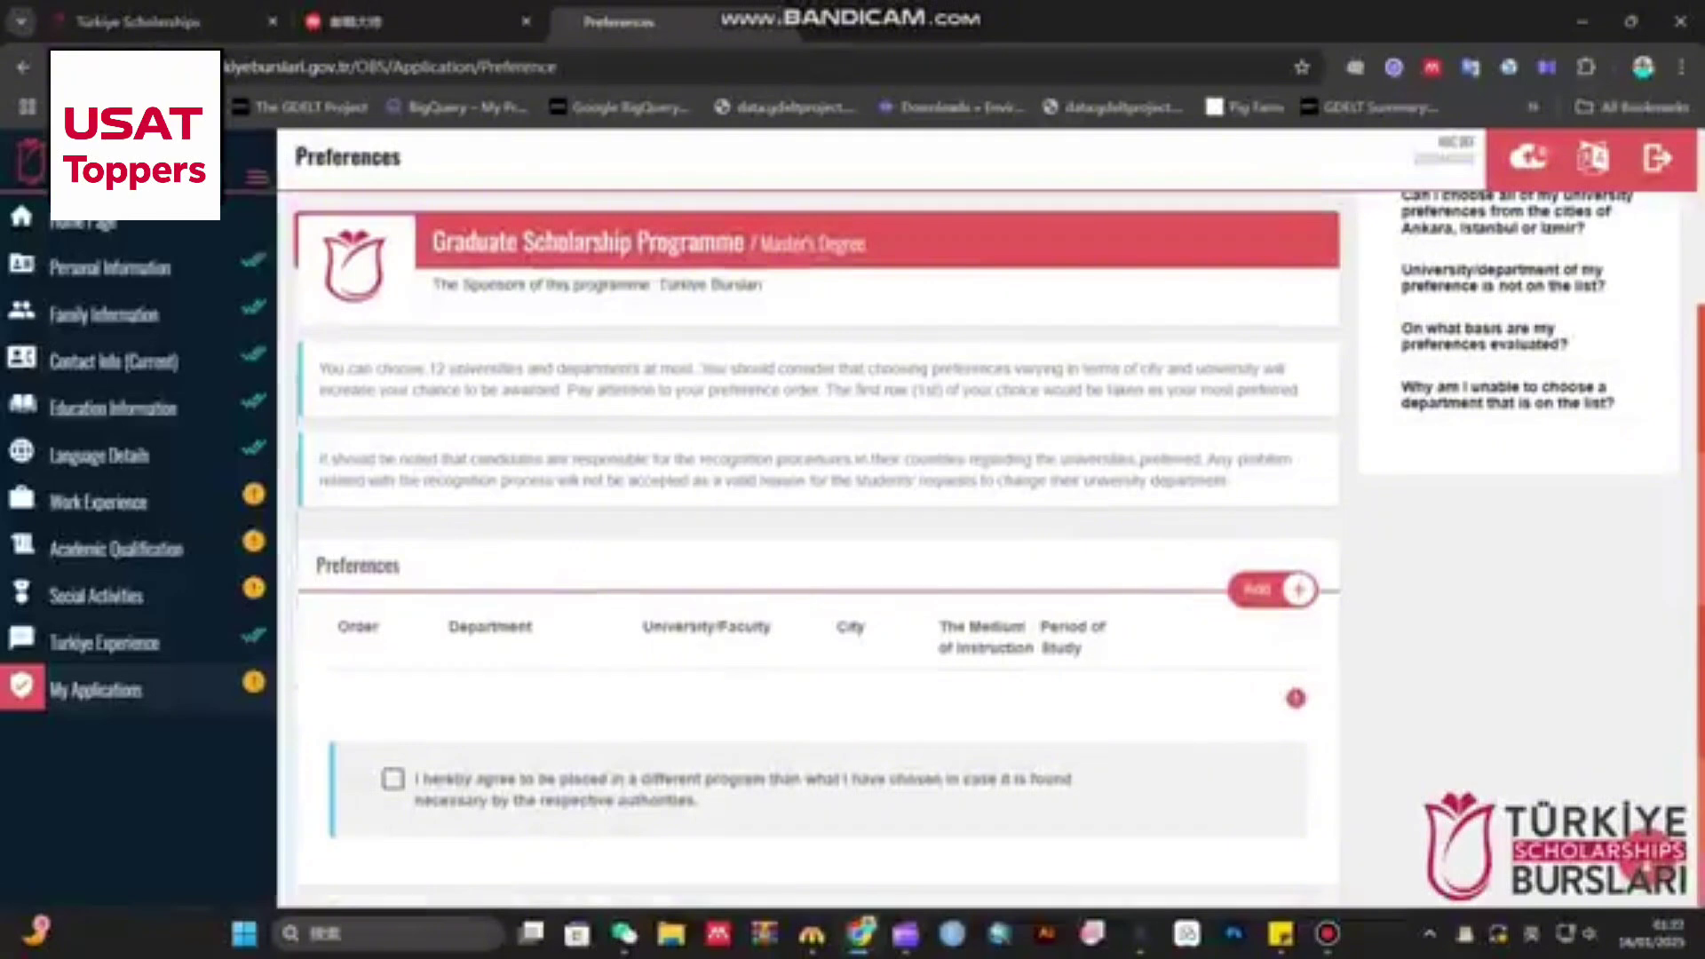
{"action": "scroll", "coordinate": [817, 533], "scroll_direction": "up", "scroll_amount": 2}
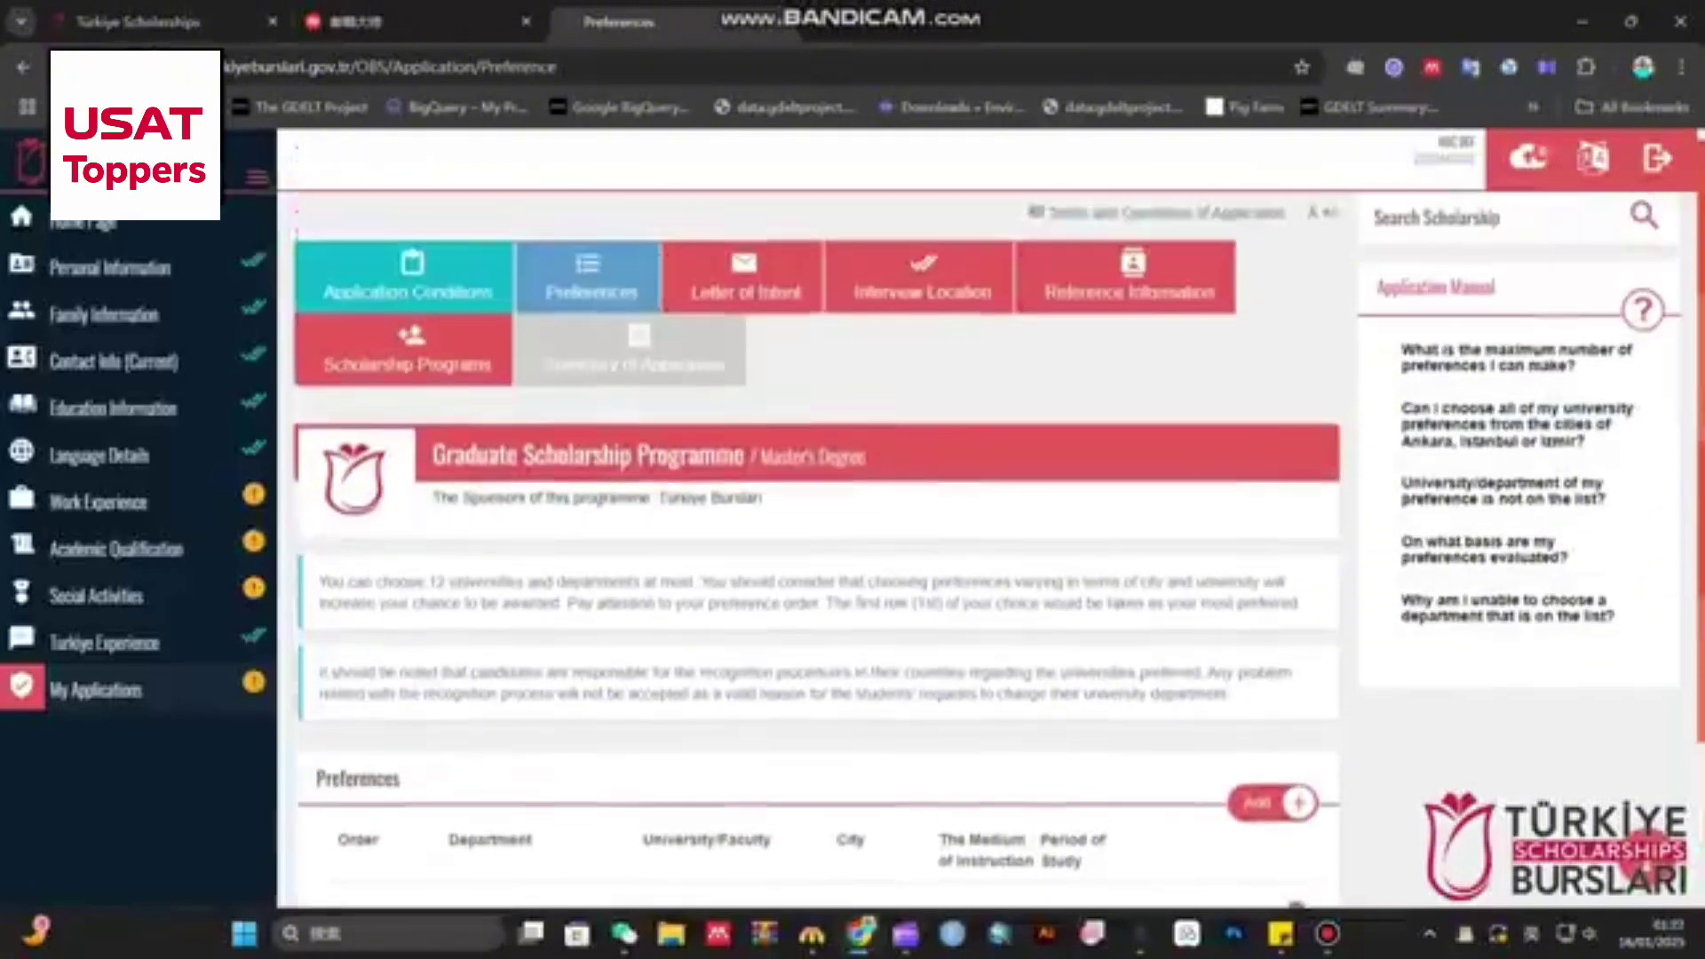
{"action": "left_click_drag", "start_coordinate": [319, 582], "coordinate": [1301, 604]}
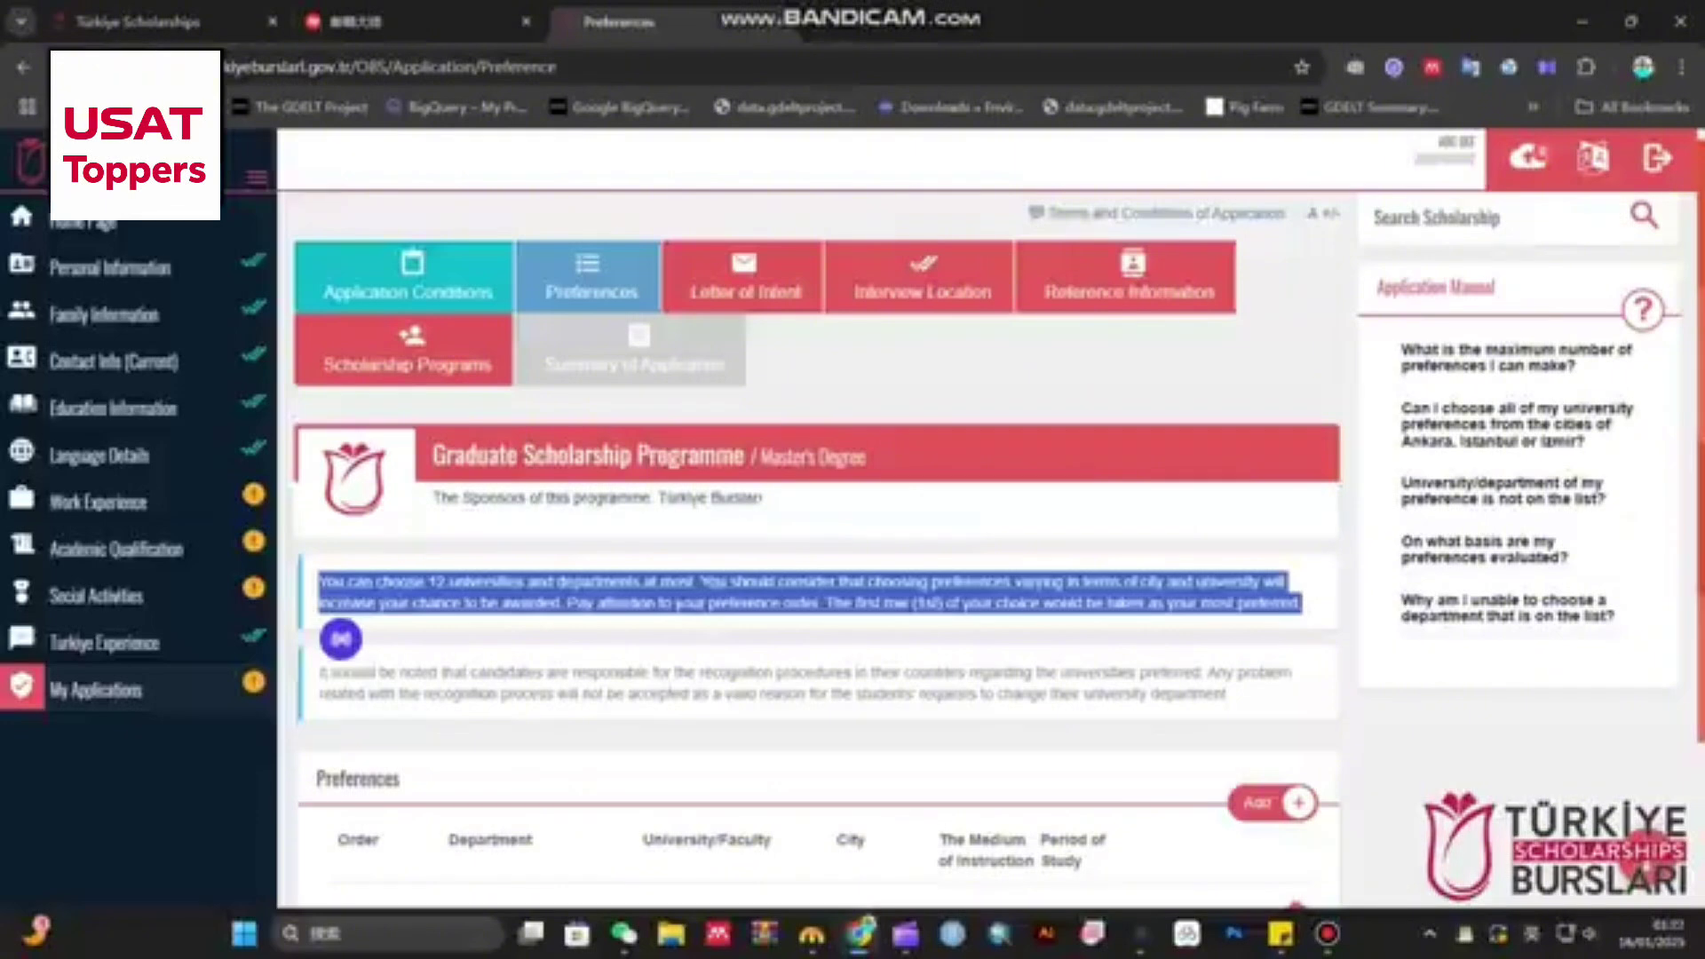
{"action": "scroll", "coordinate": [808, 523], "scroll_direction": "down", "scroll_amount": 3}
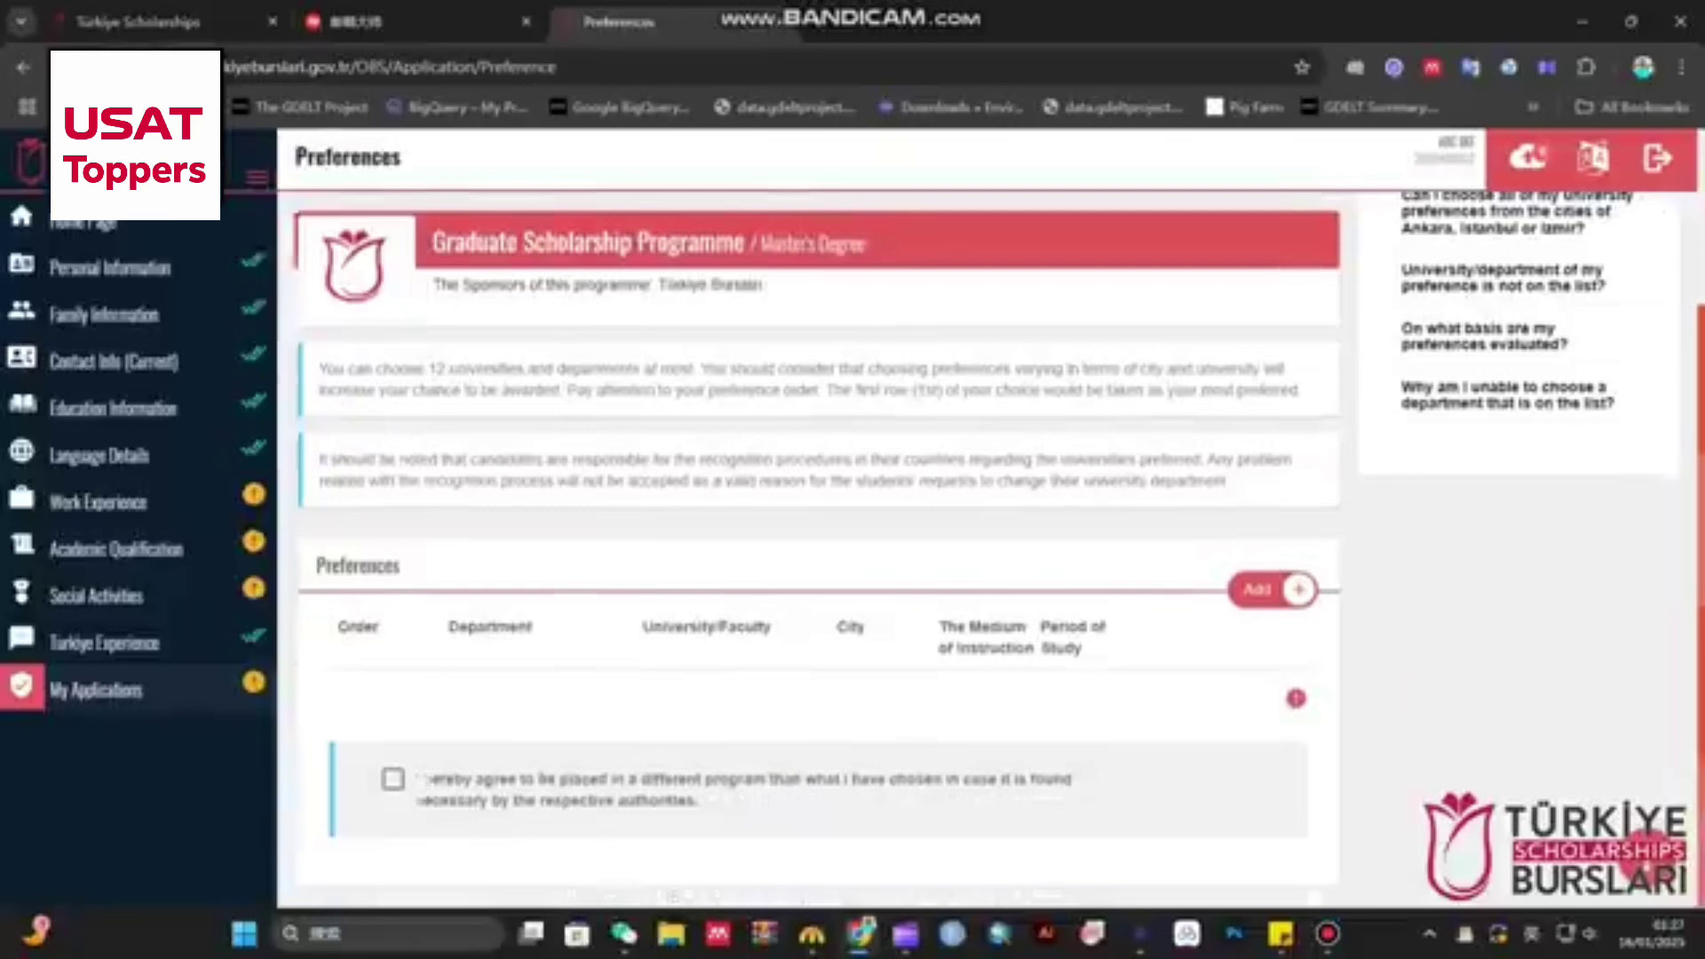
{"action": "left_click", "coordinate": [393, 778]}
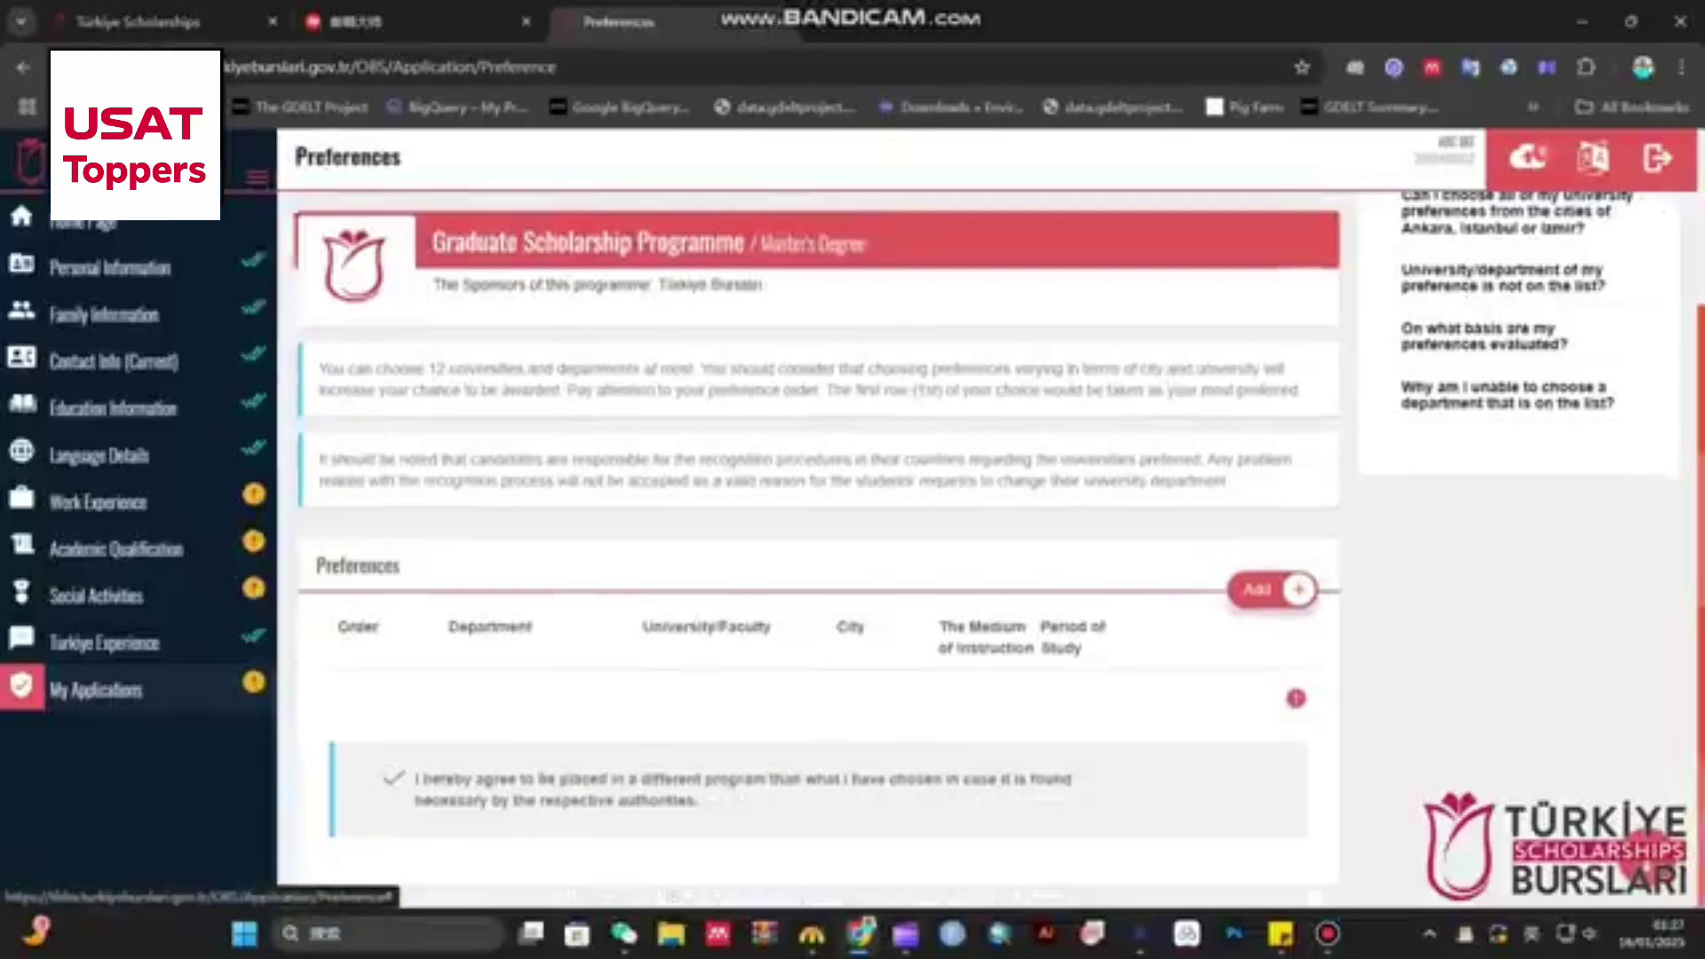
- Start a new preference and browse the Statistics universities, trying Gazi University and others
{"action": "left_click", "coordinate": [1271, 589]}
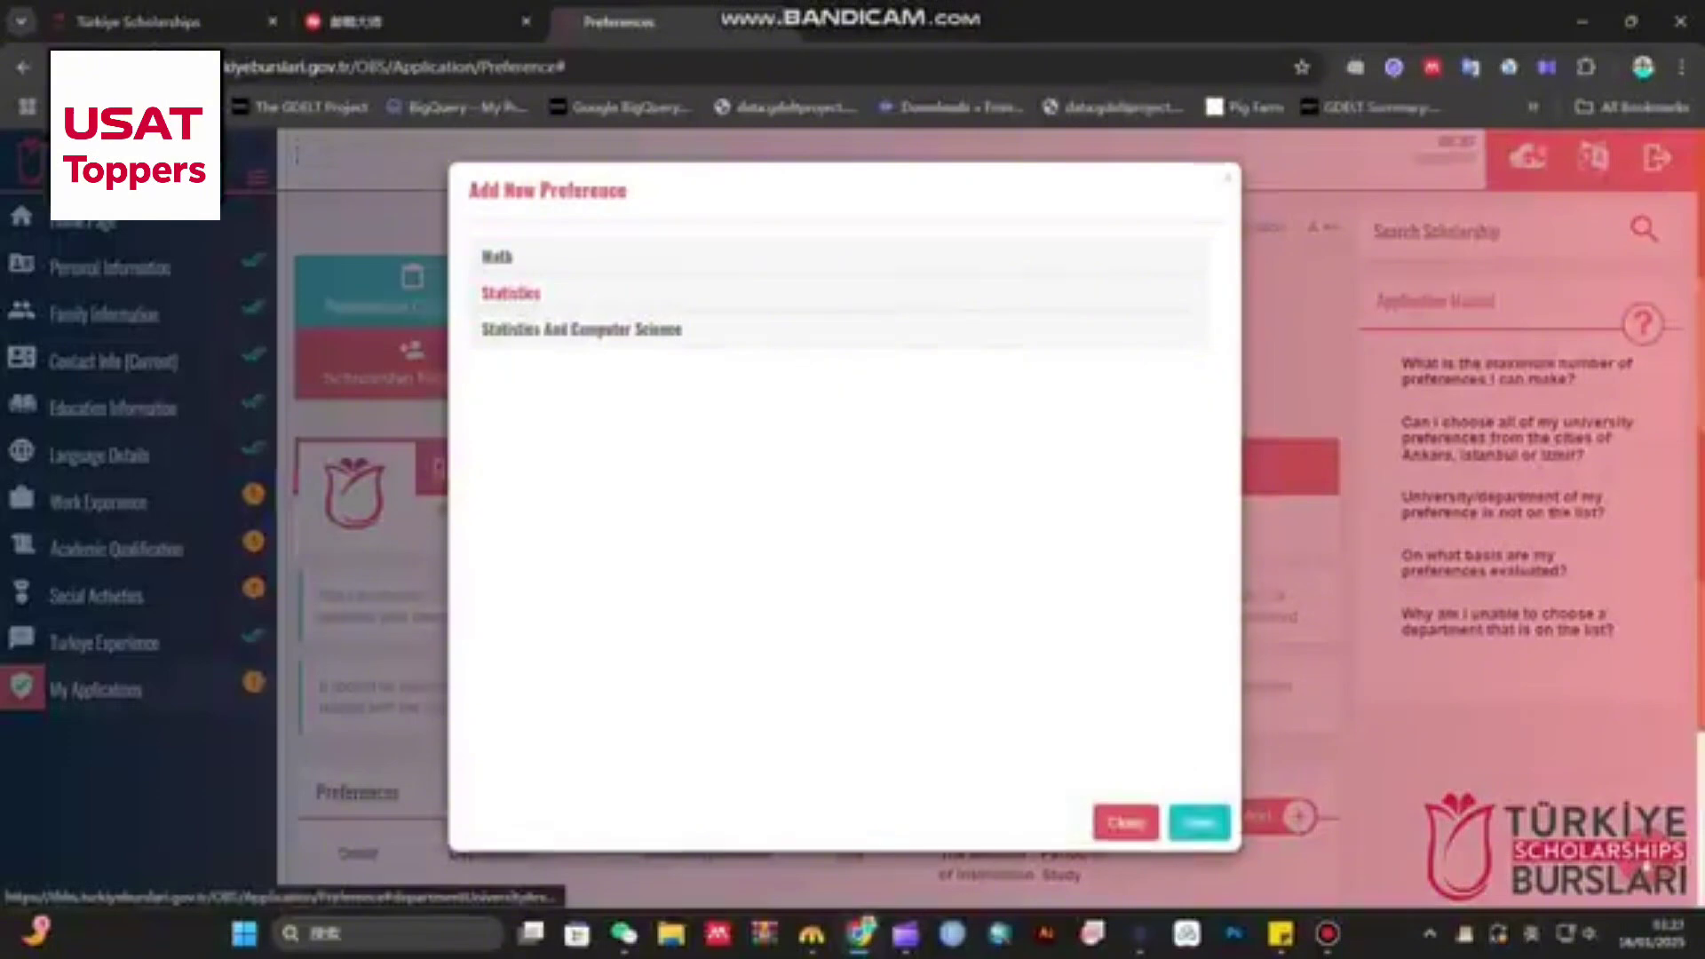
{"action": "left_click", "coordinate": [510, 293]}
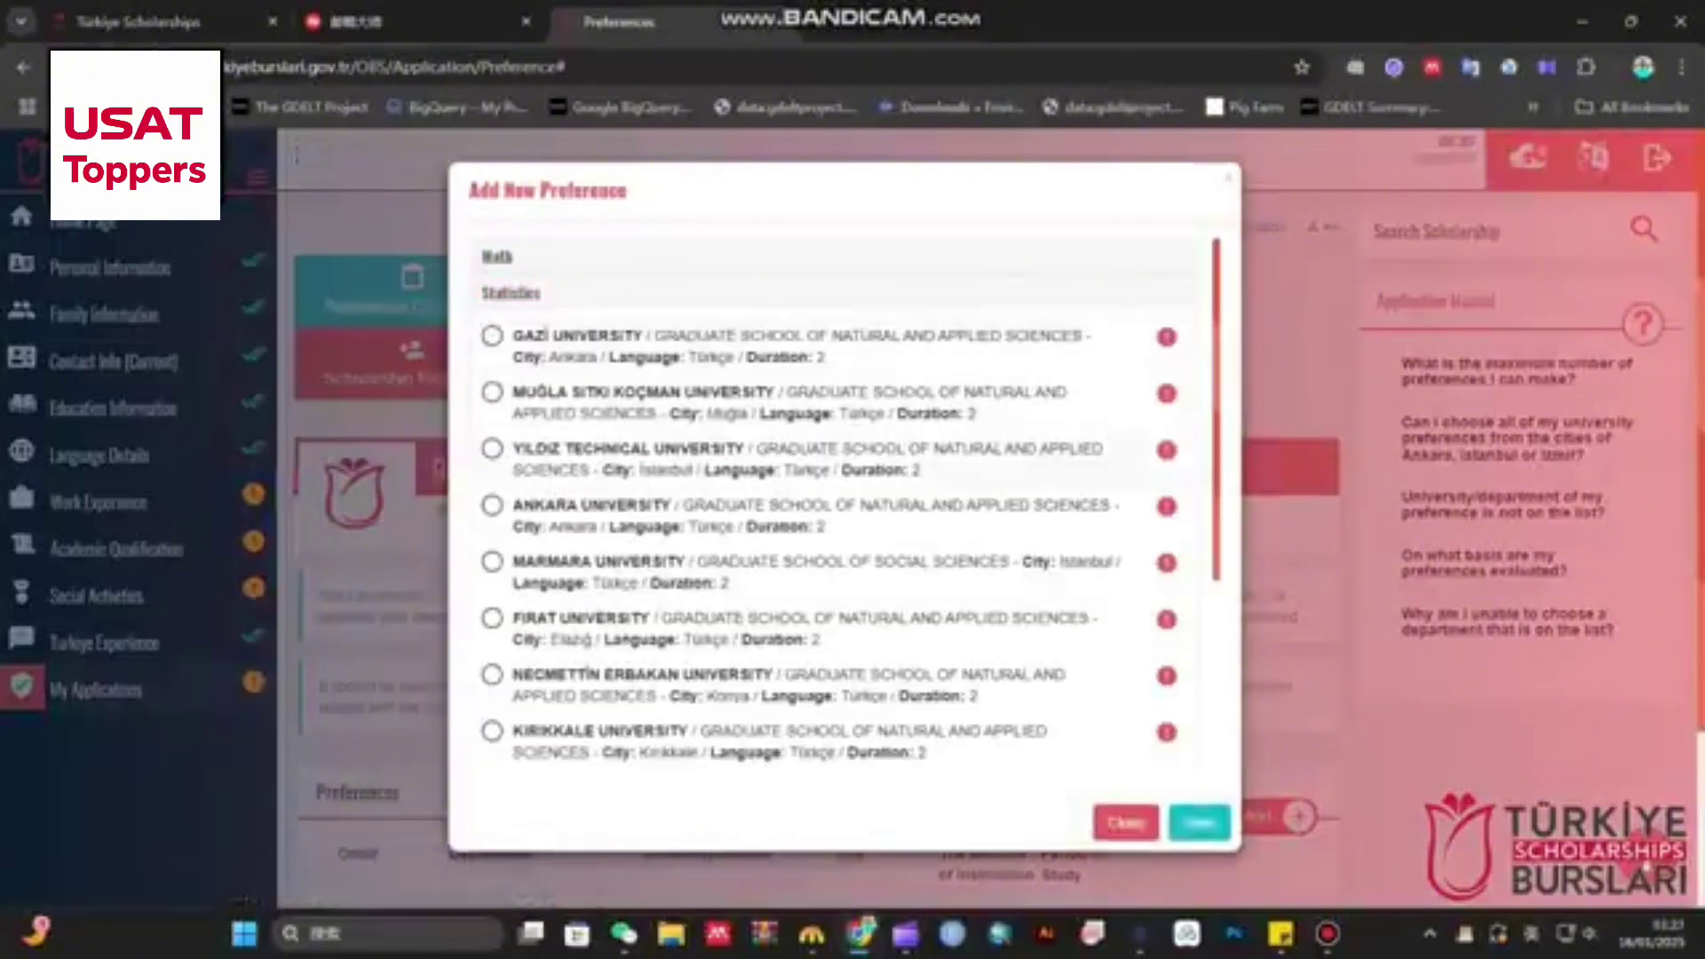
{"action": "scroll", "coordinate": [835, 533], "scroll_direction": "down", "scroll_amount": 3}
{"action": "scroll", "coordinate": [835, 533], "scroll_direction": "up", "scroll_amount": 3}
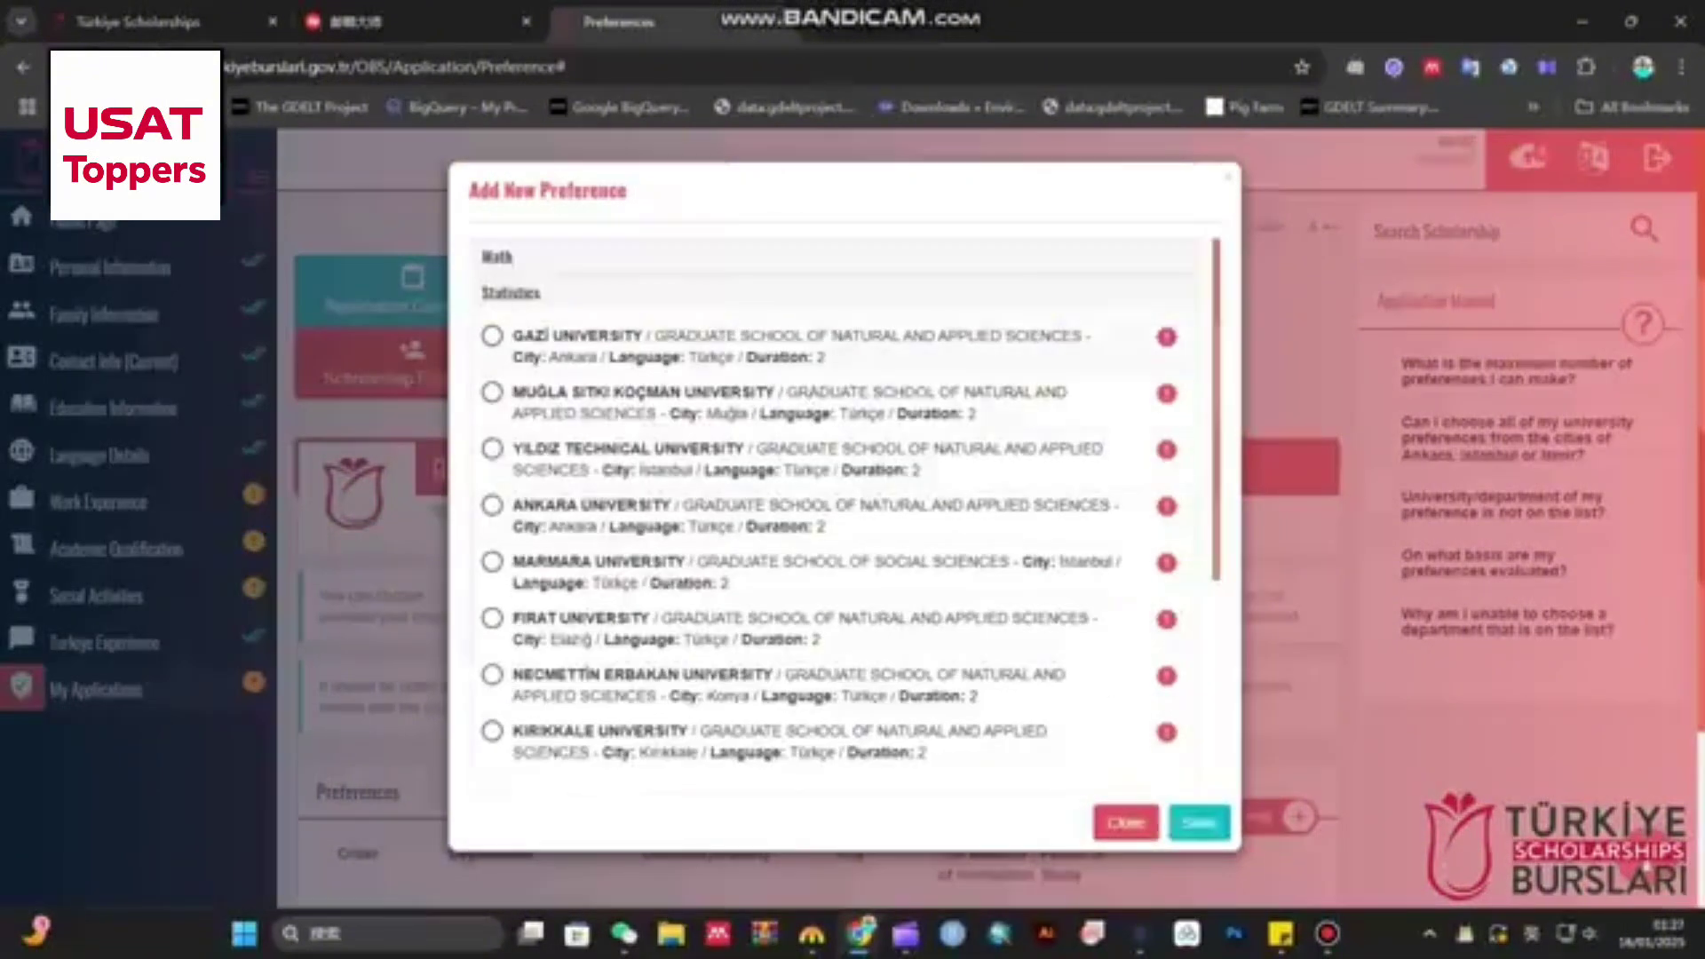
{"action": "left_click", "coordinate": [492, 336]}
{"action": "left_click", "coordinate": [492, 392]}
{"action": "left_click", "coordinate": [492, 450]}
{"action": "left_click", "coordinate": [492, 505]}
{"action": "scroll", "coordinate": [835, 506], "scroll_direction": "down", "scroll_amount": 3}
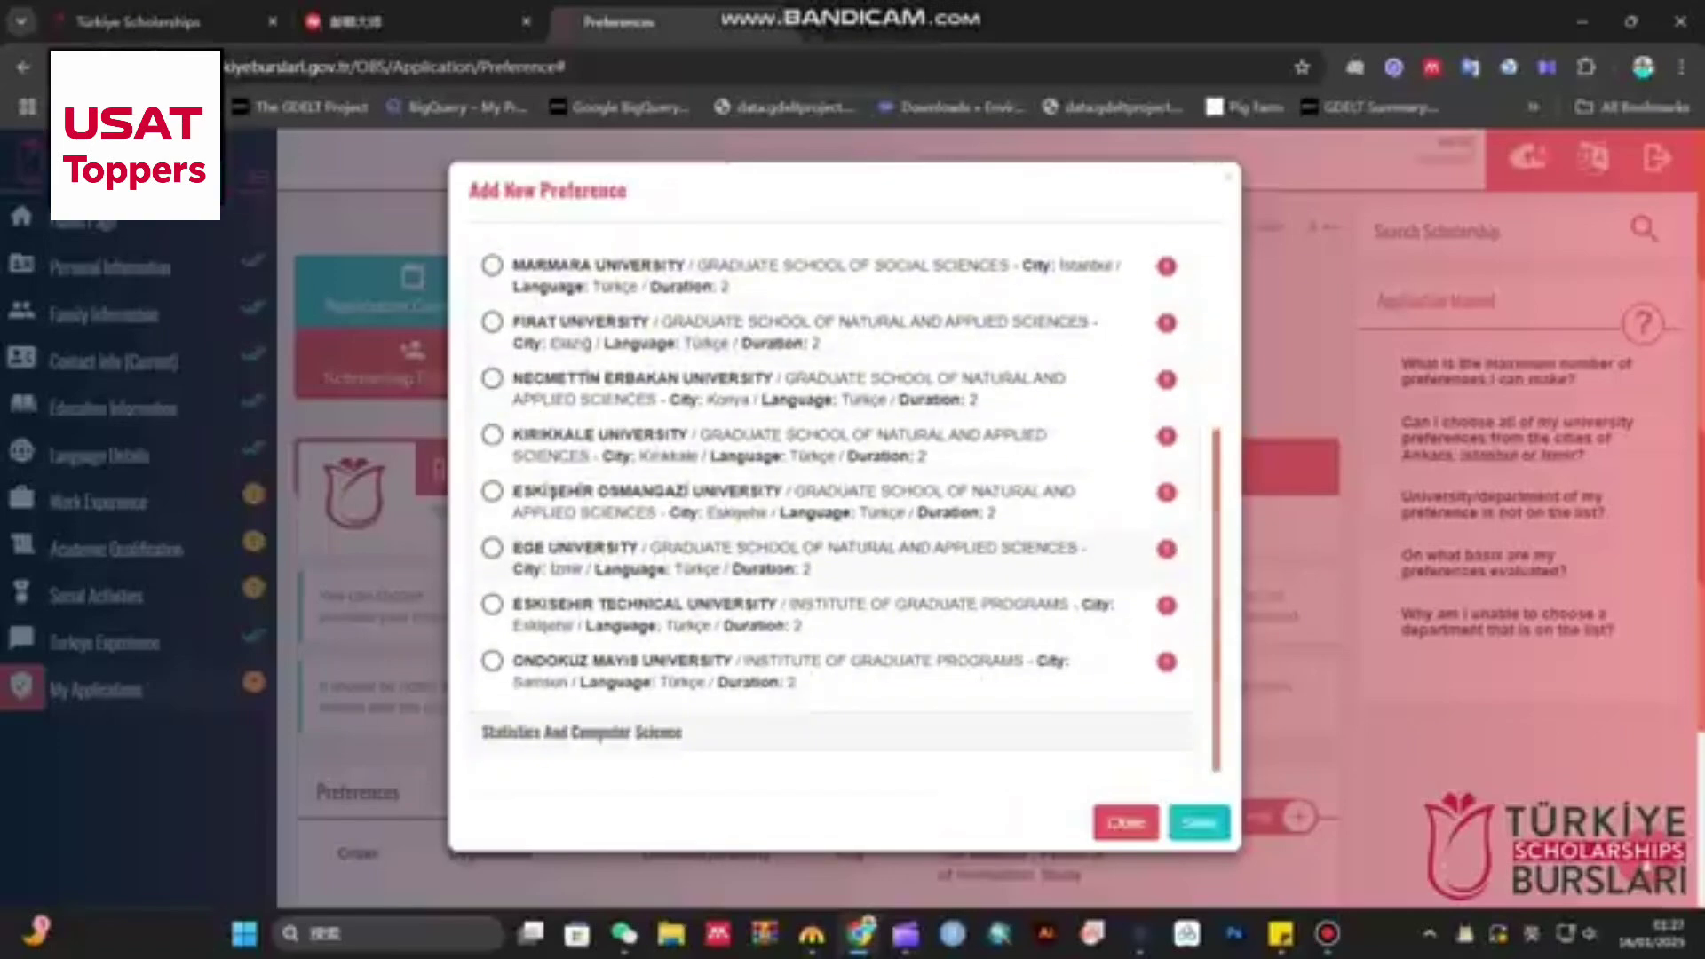
{"action": "scroll", "coordinate": [835, 506], "scroll_direction": "up", "scroll_amount": 3}
- Expand Math and save Middle East Technical University Math as the first preference
{"action": "left_click", "coordinate": [511, 293]}
{"action": "left_click", "coordinate": [497, 257]}
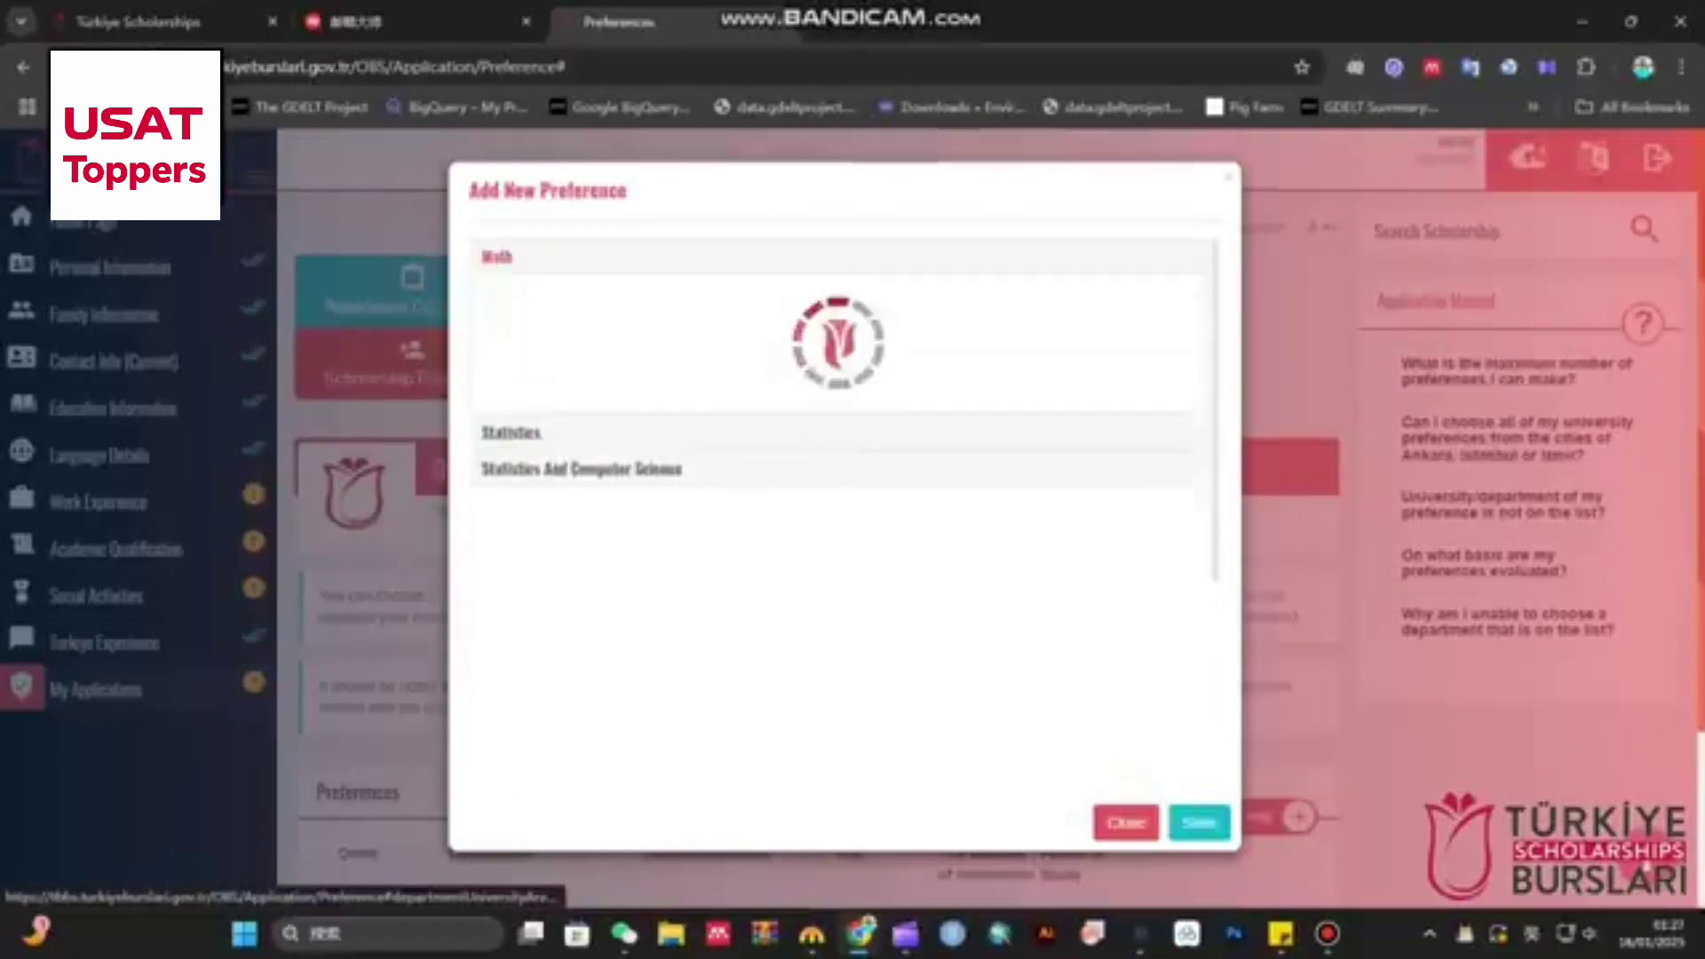
{"action": "scroll", "coordinate": [834, 506], "scroll_direction": "down", "scroll_amount": 10}
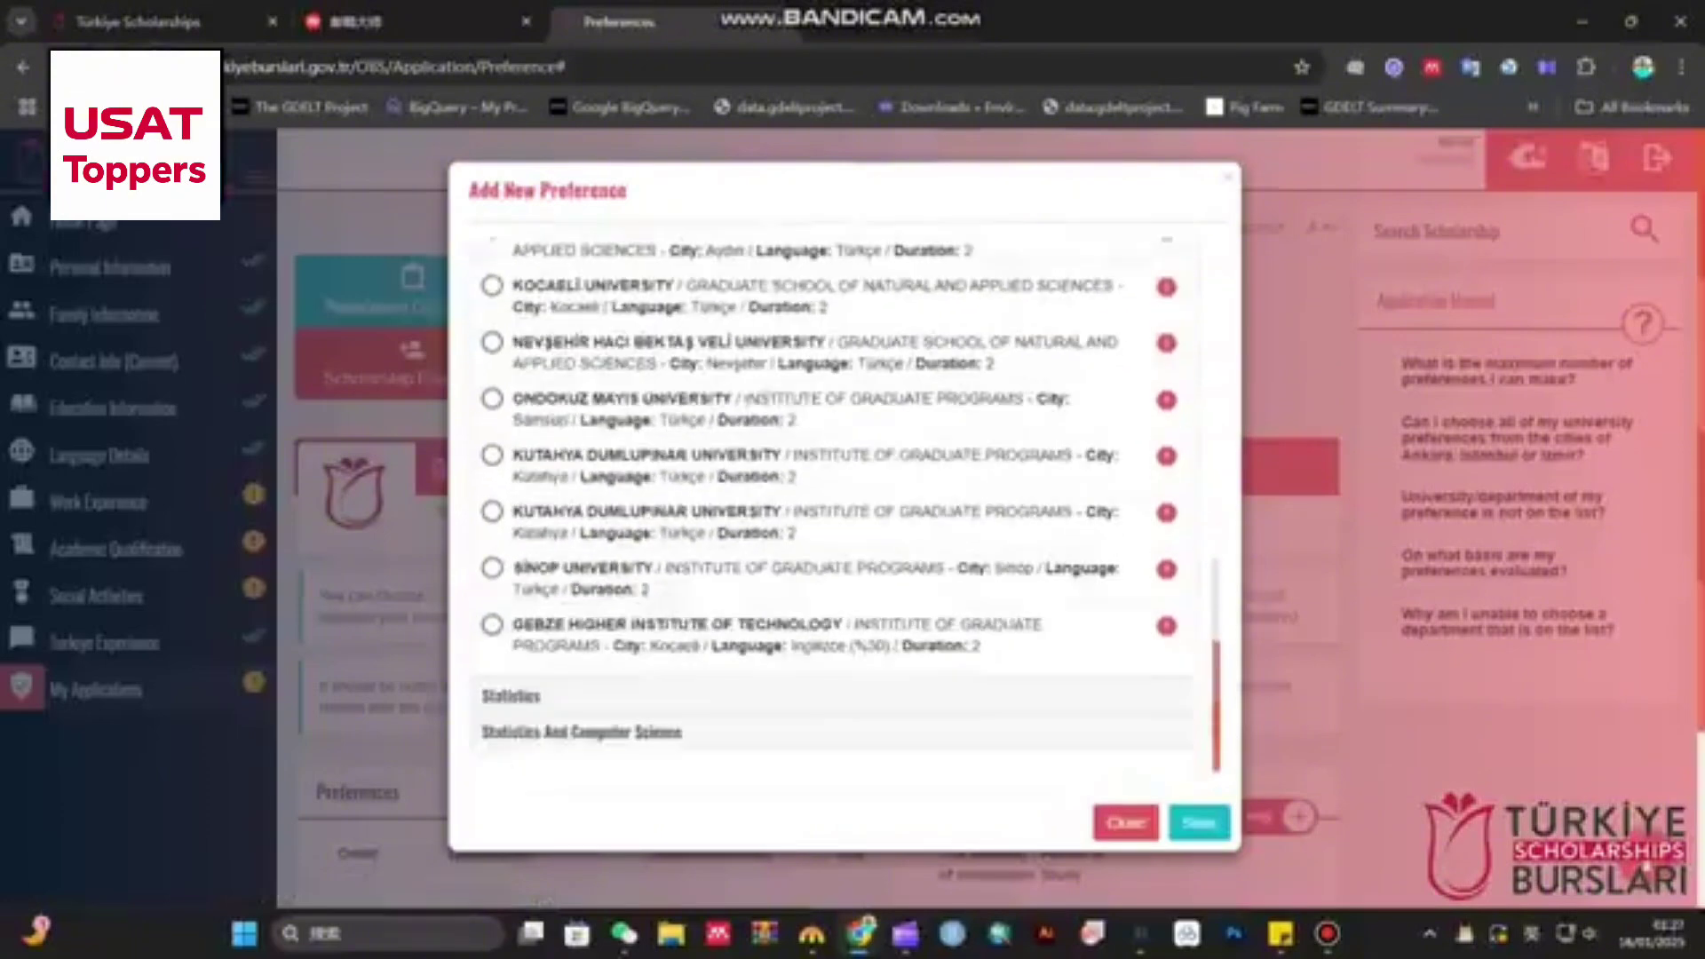
{"action": "scroll", "coordinate": [834, 506], "scroll_direction": "up", "scroll_amount": 5}
{"action": "scroll", "coordinate": [835, 506], "scroll_direction": "up", "scroll_amount": 6}
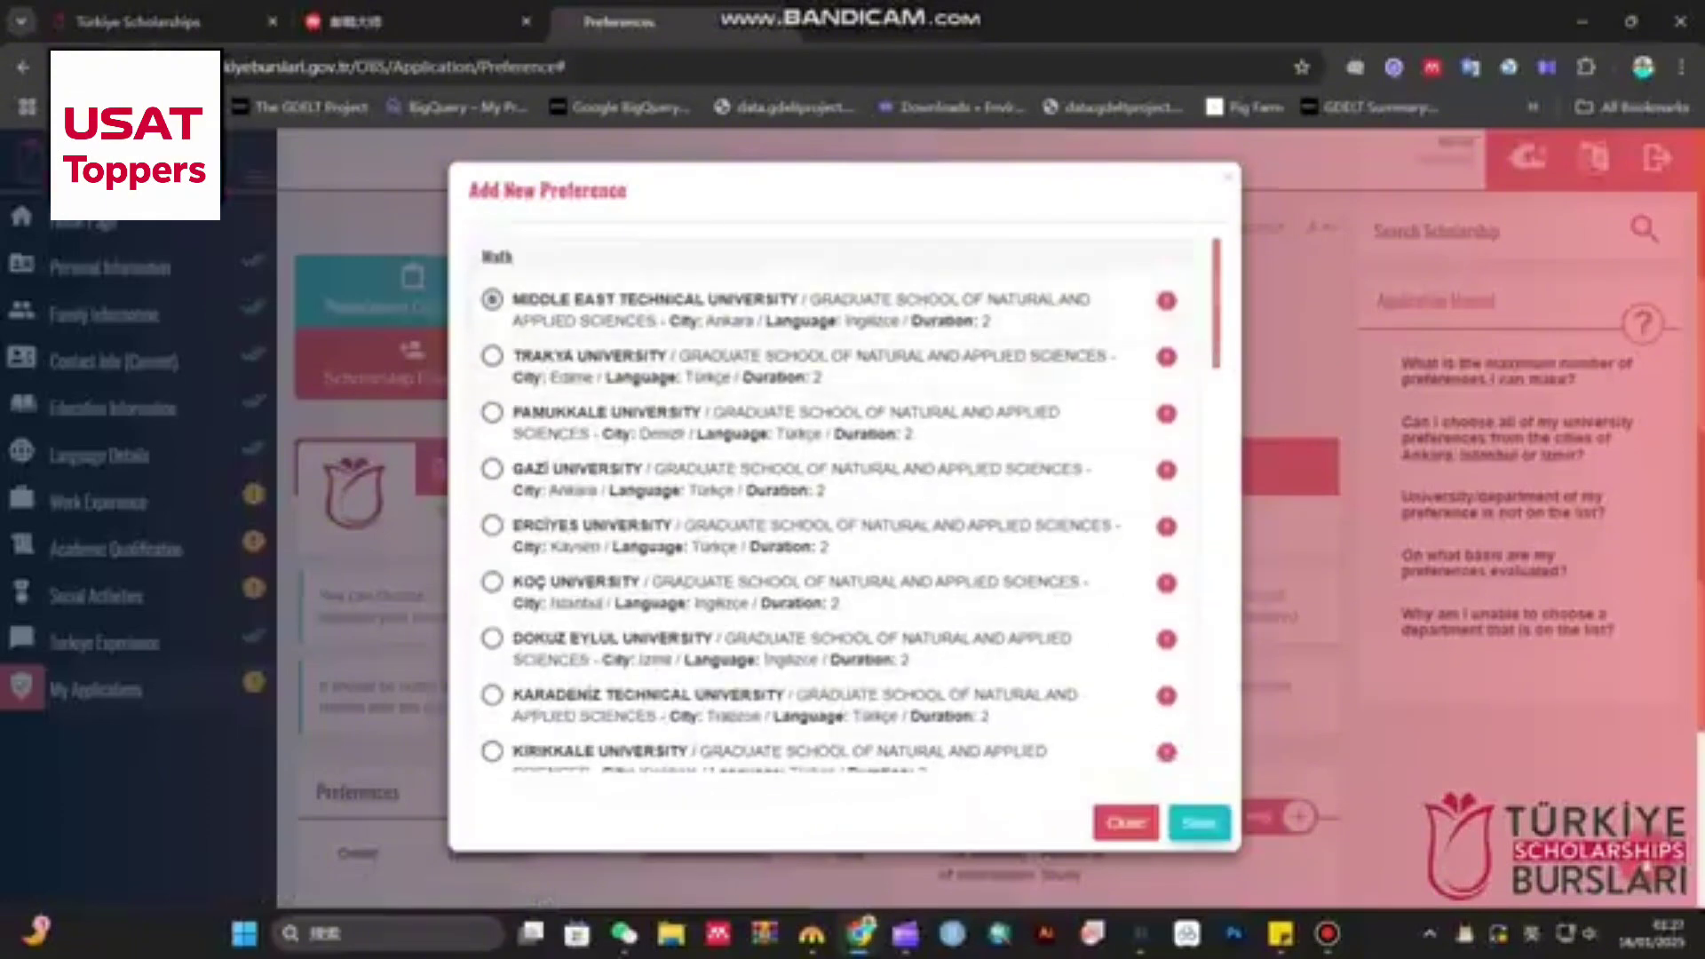
{"action": "left_click", "coordinate": [1198, 823]}
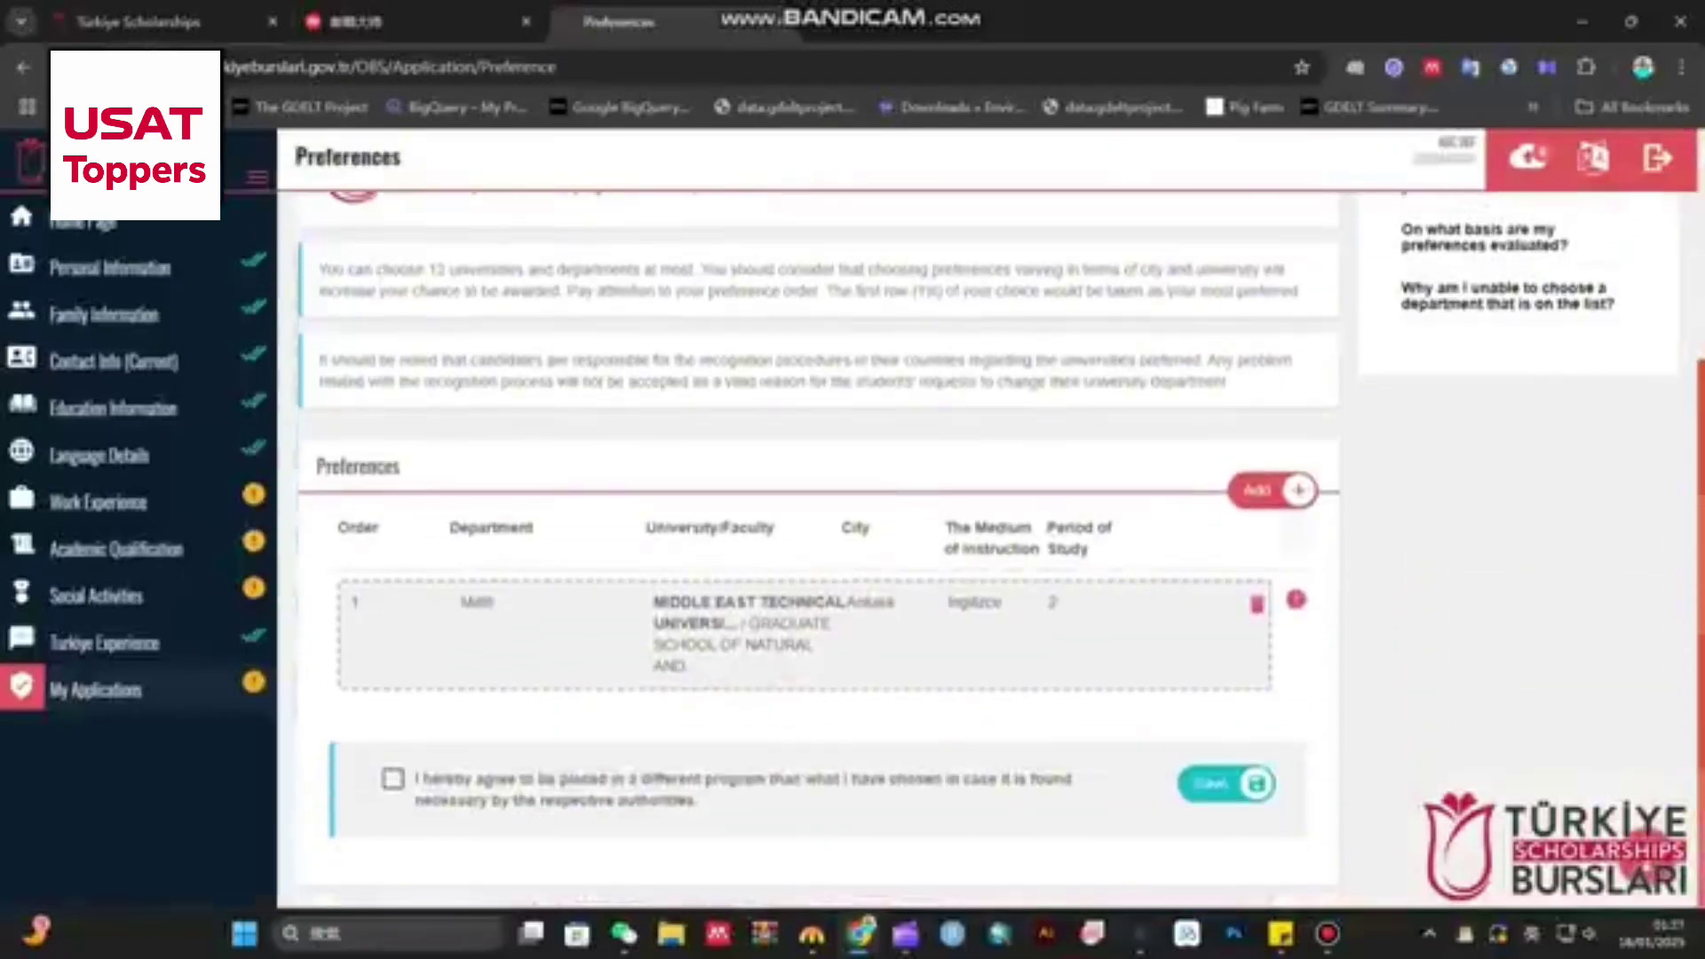
- Add Statistics at Yıldız Technical University as a preference
{"action": "left_click", "coordinate": [1259, 490]}
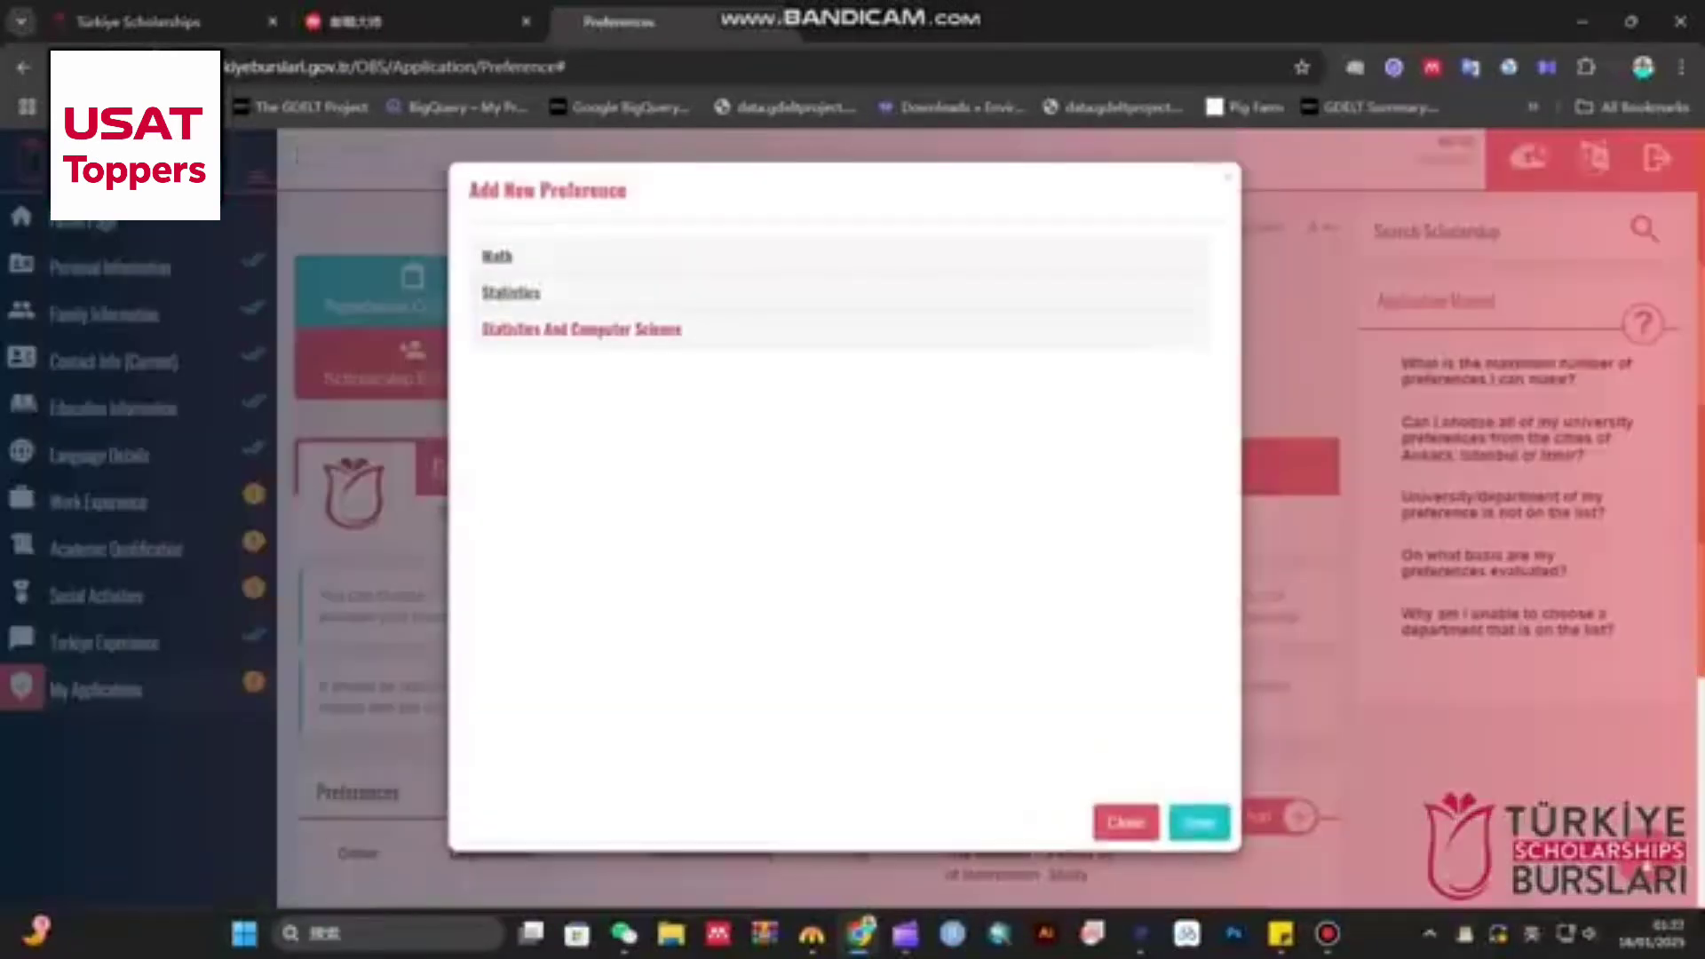
{"action": "left_click", "coordinate": [510, 292]}
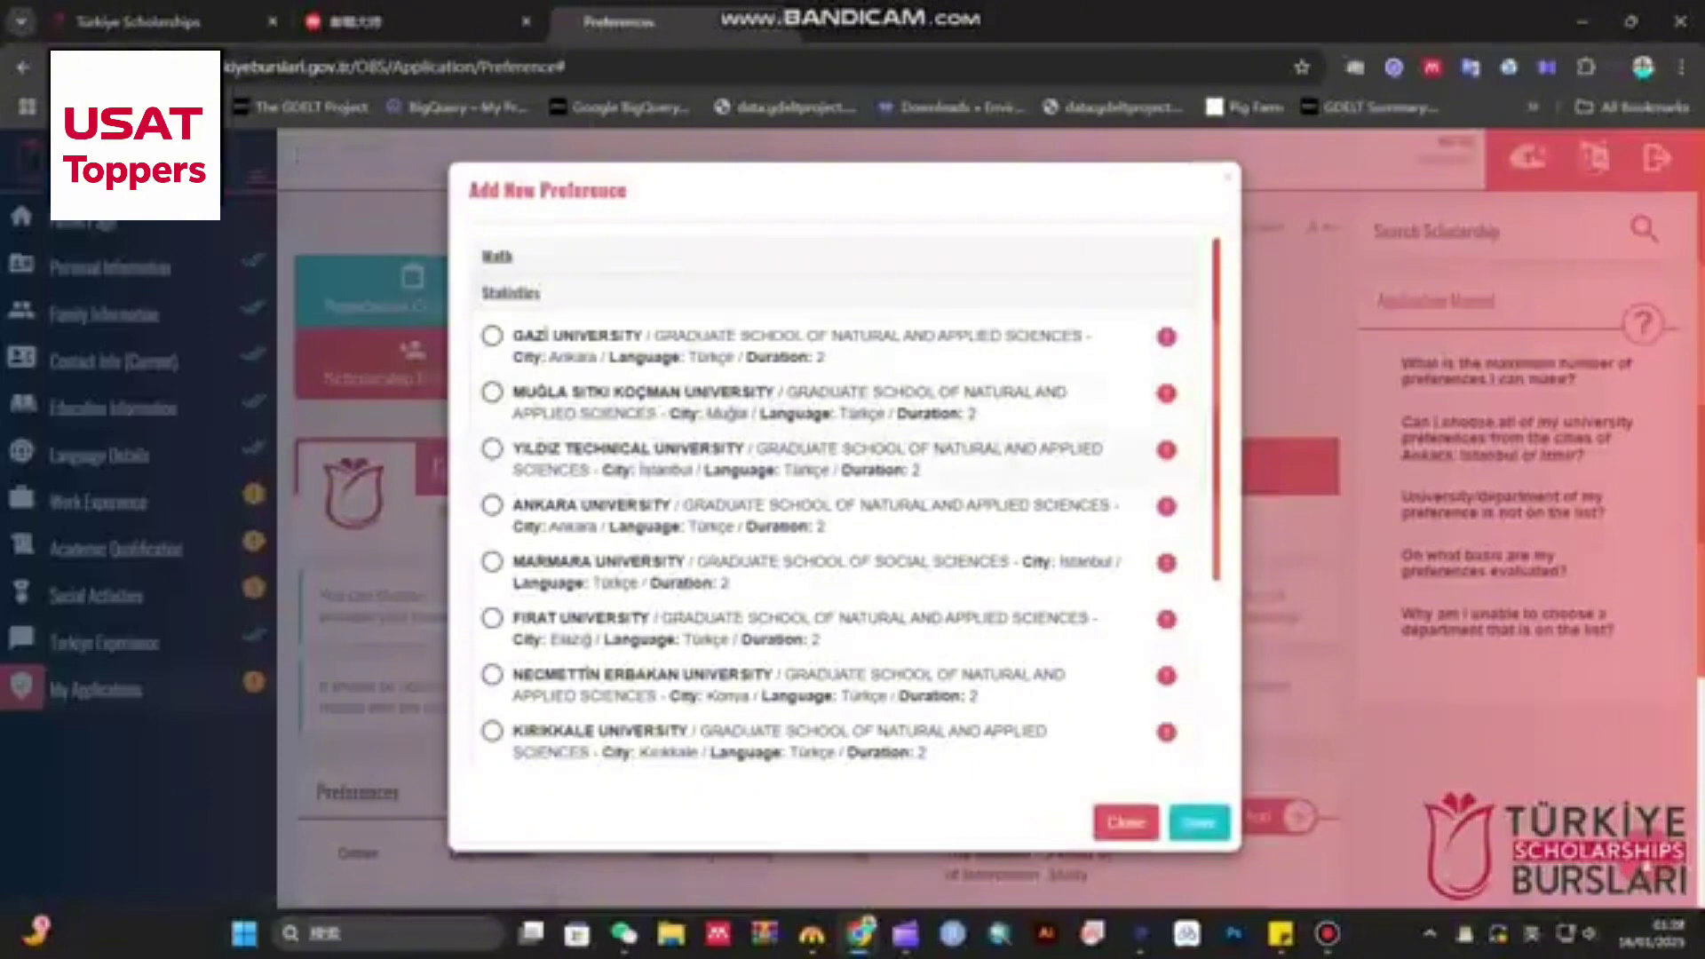
{"action": "left_click", "coordinate": [492, 450]}
{"action": "left_click", "coordinate": [1199, 822]}
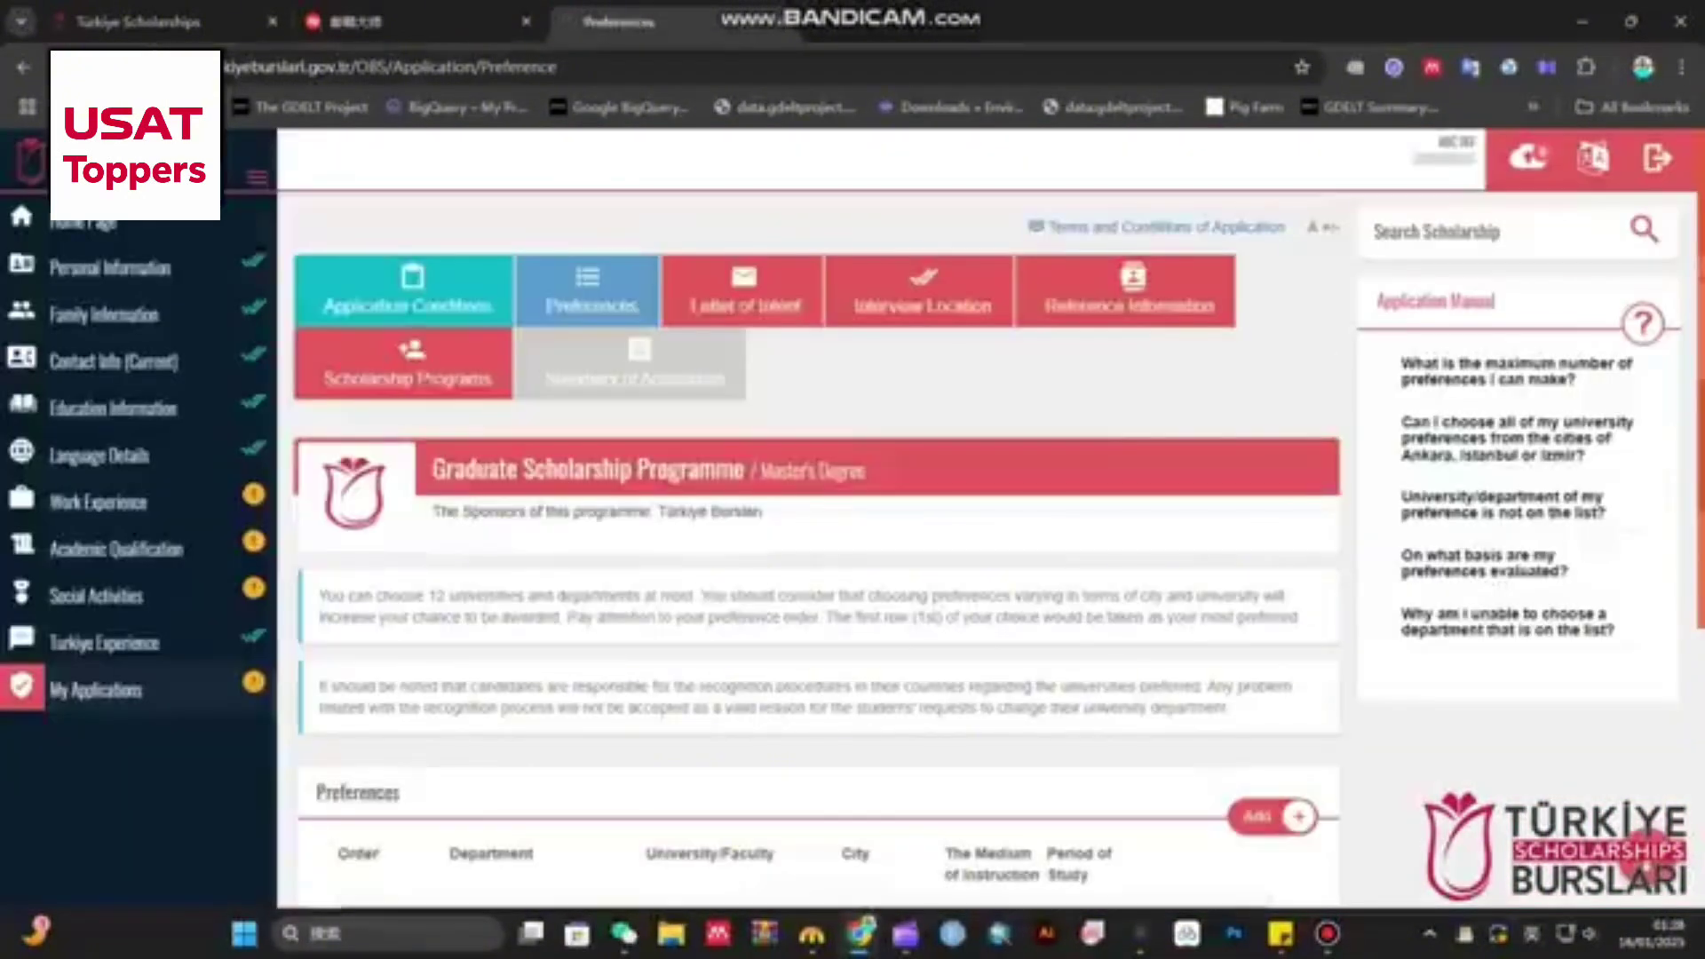
- Add Statistics at Ege University, then move Middle East Technical Math below Yıldız Technical
{"action": "scroll", "coordinate": [555, 622], "scroll_direction": "down", "scroll_amount": 5}
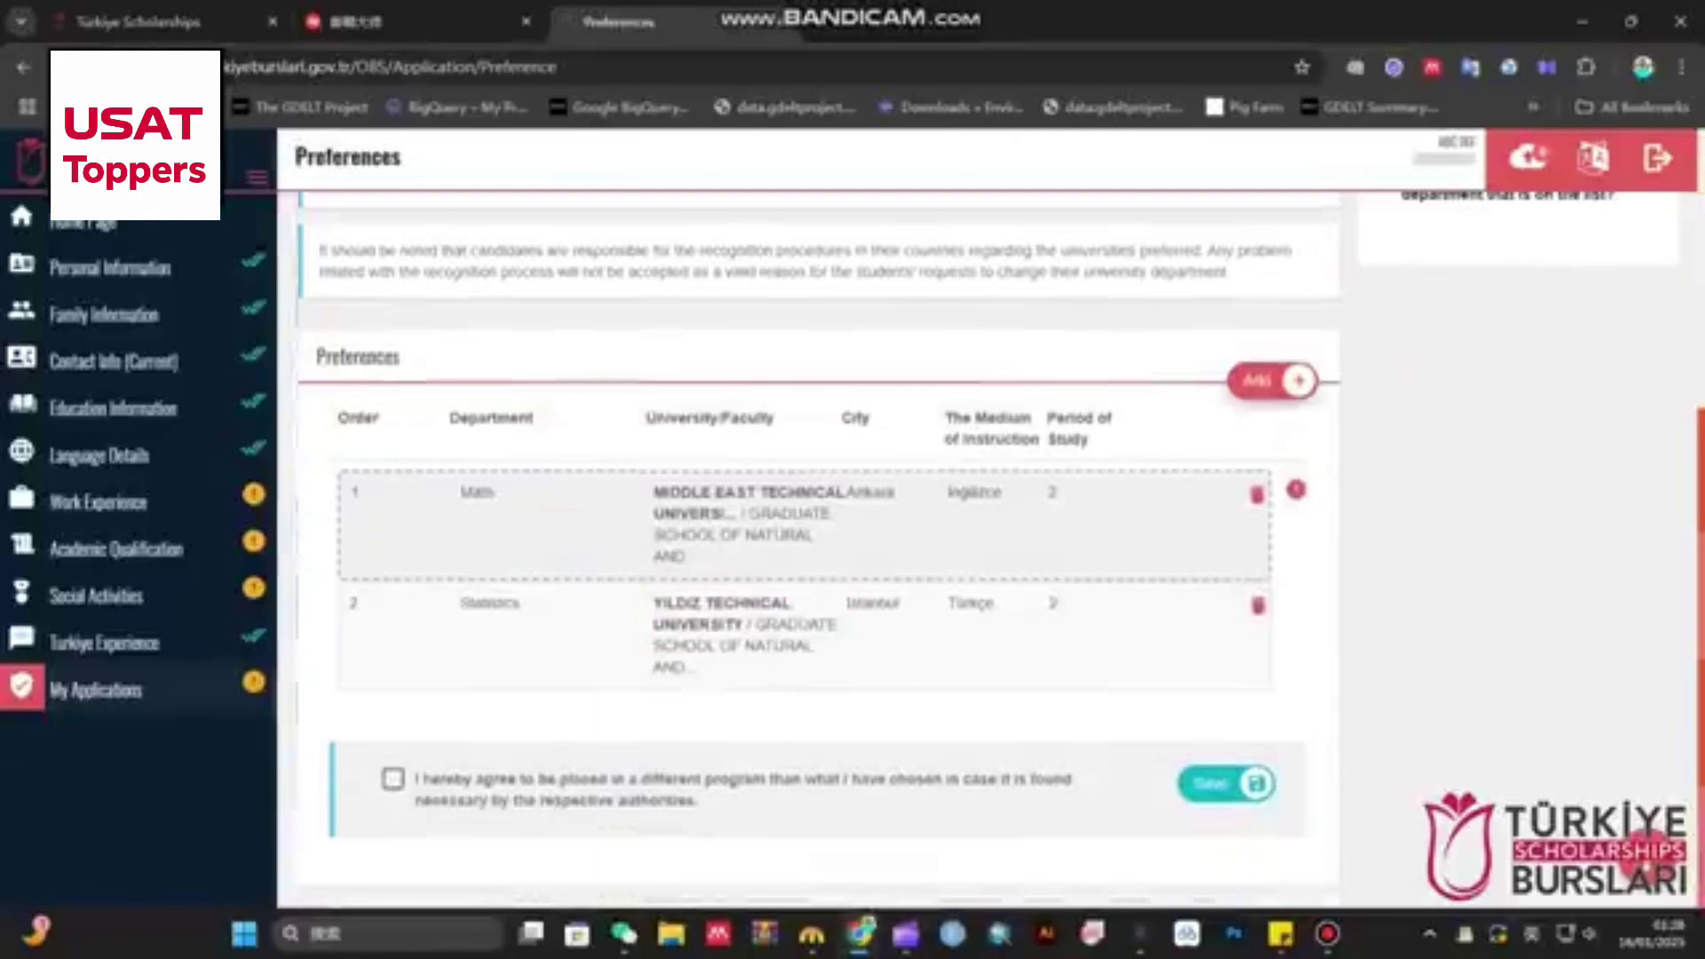
{"action": "left_click", "coordinate": [1272, 381]}
{"action": "left_click", "coordinate": [532, 294]}
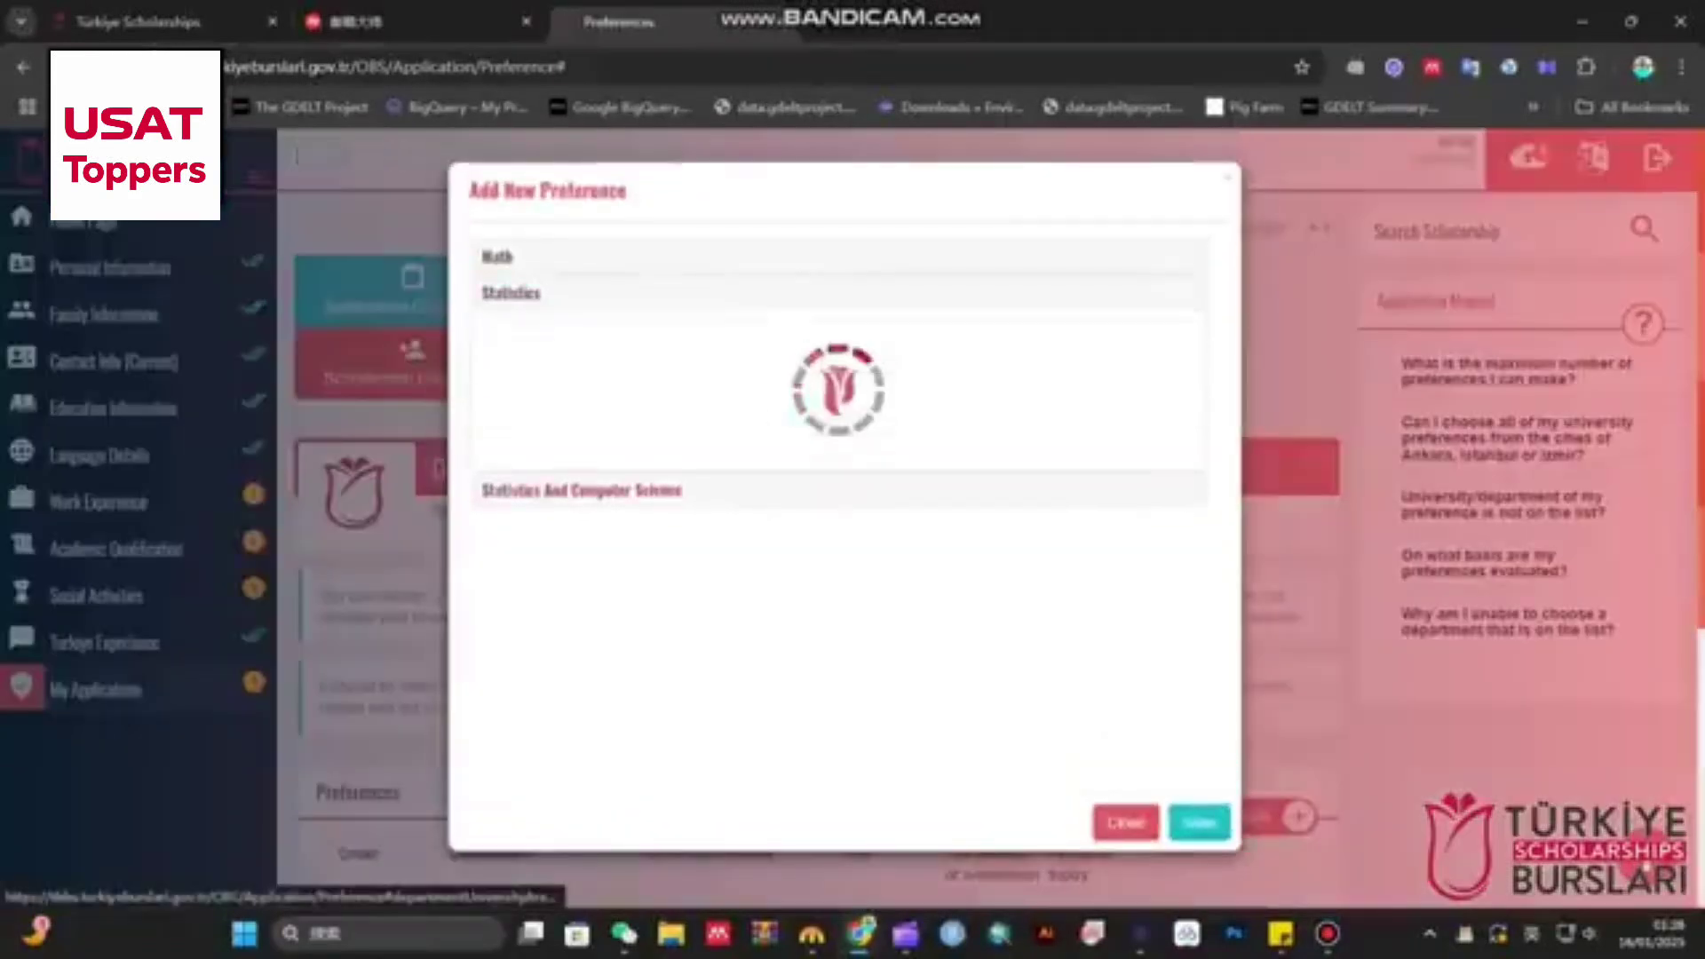
{"action": "scroll", "coordinate": [710, 497], "scroll_direction": "down", "scroll_amount": 4}
{"action": "left_click", "coordinate": [492, 548]}
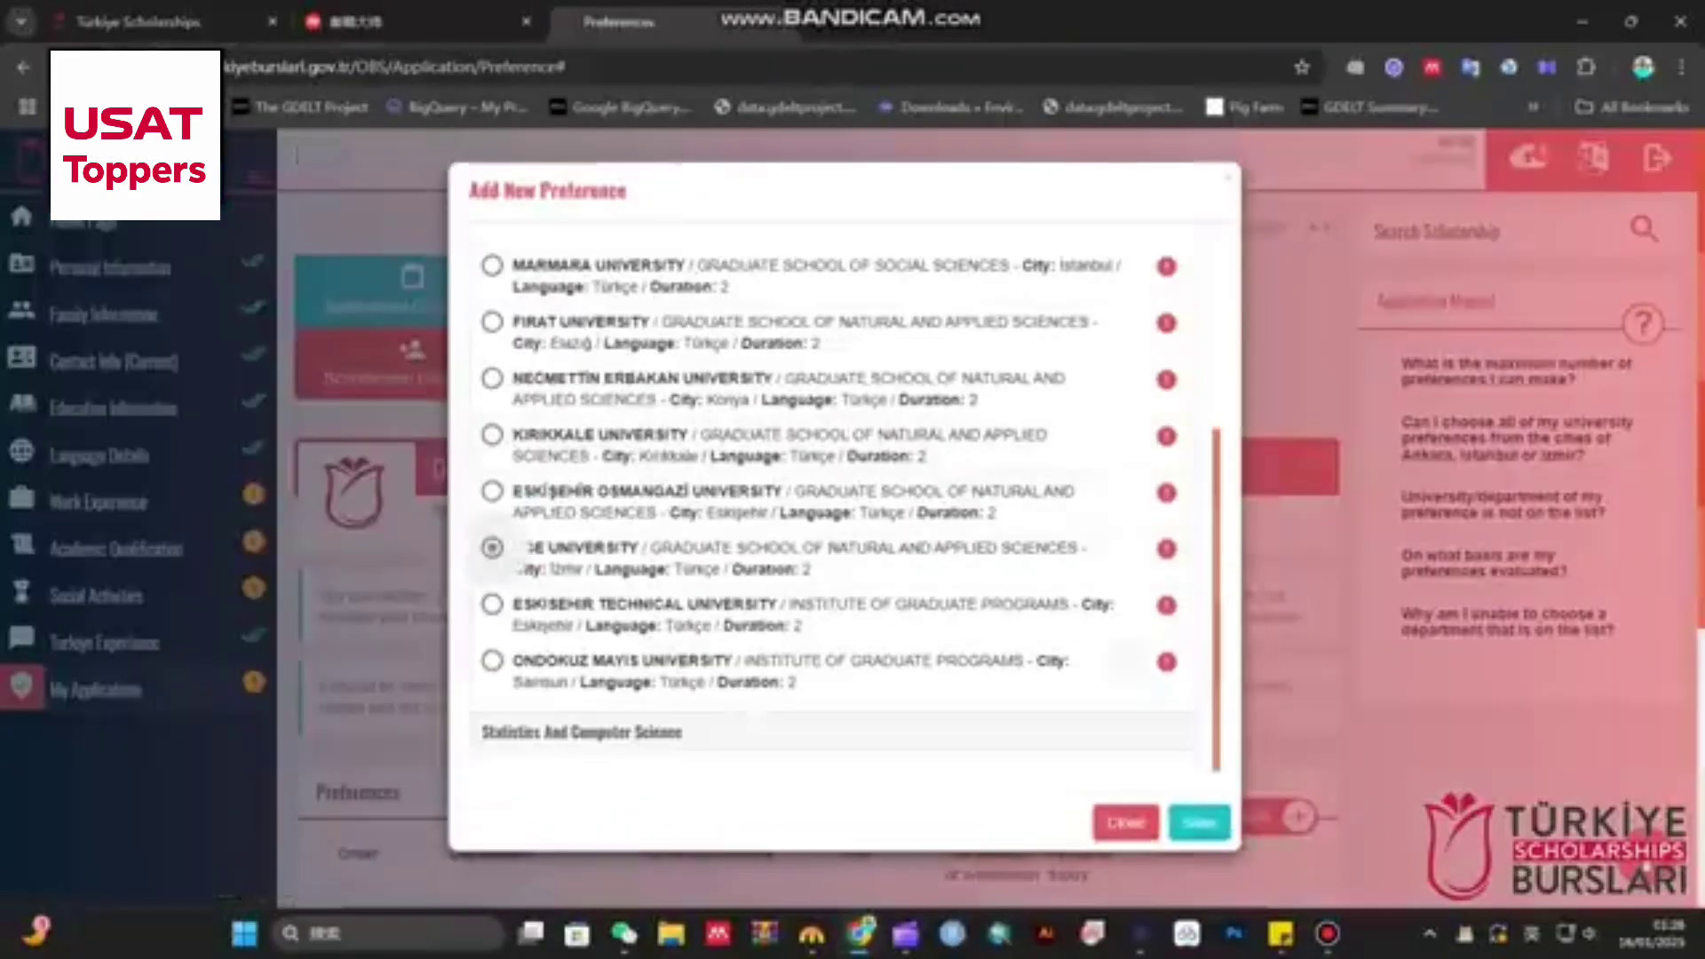
{"action": "left_click", "coordinate": [1198, 825]}
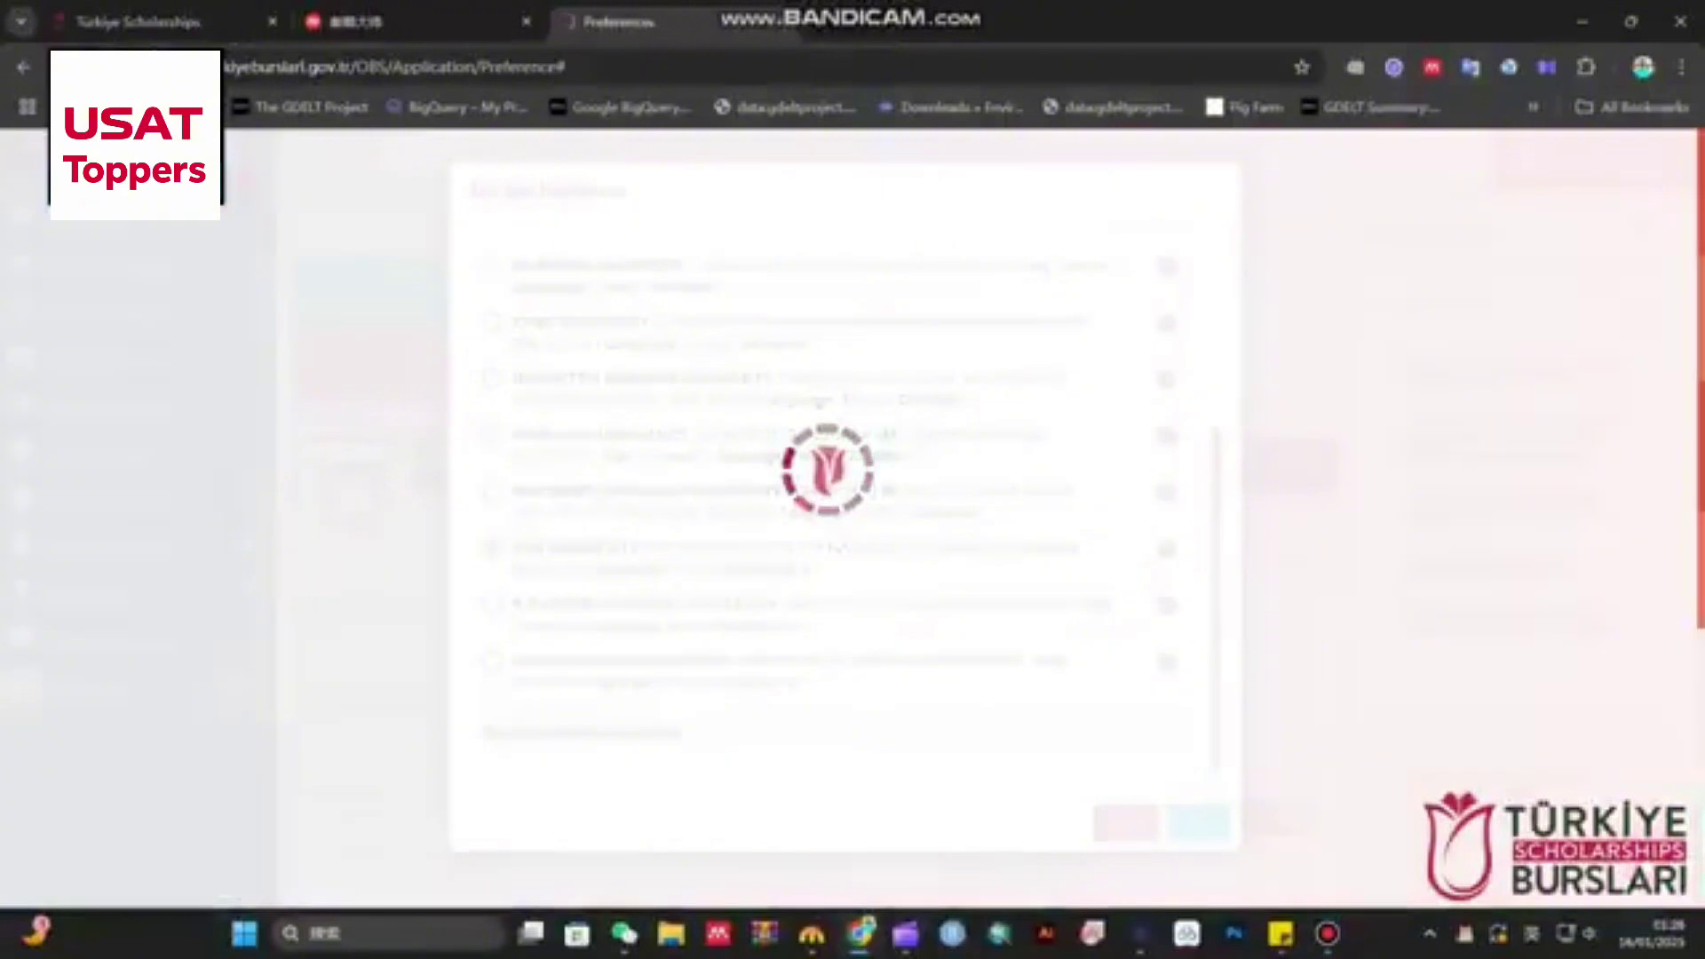
{"action": "scroll", "coordinate": [819, 551], "scroll_direction": "down", "scroll_amount": 5}
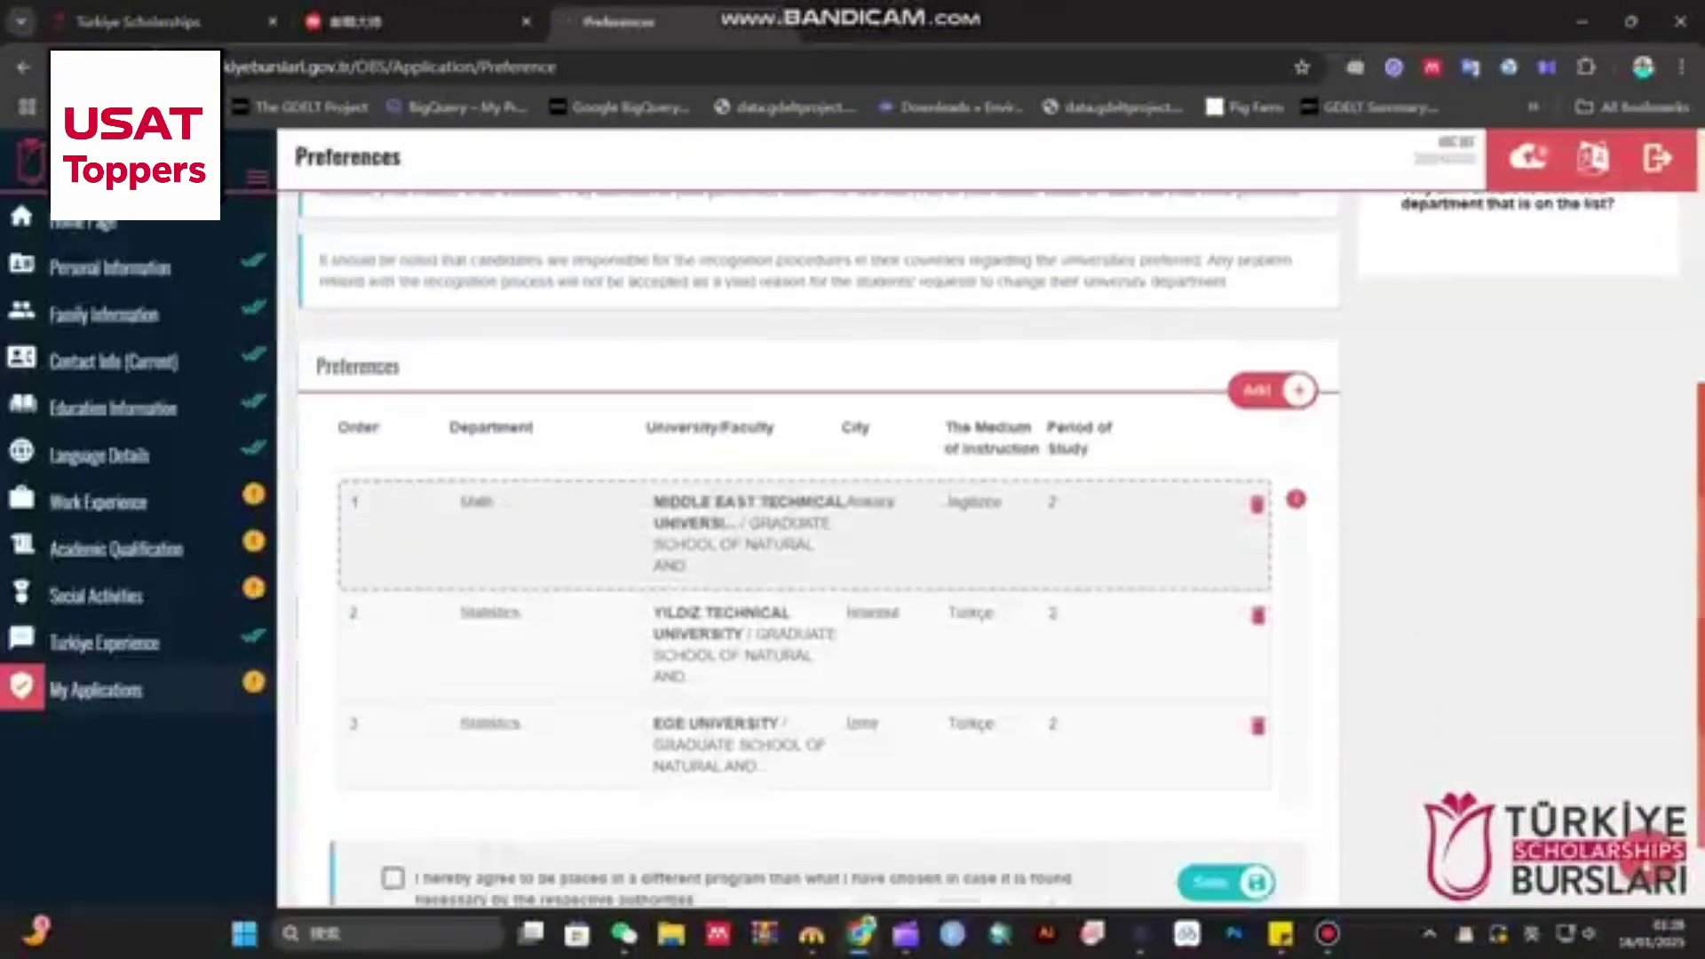
{"action": "left_click_drag", "start_coordinate": [557, 535], "coordinate": [558, 677]}
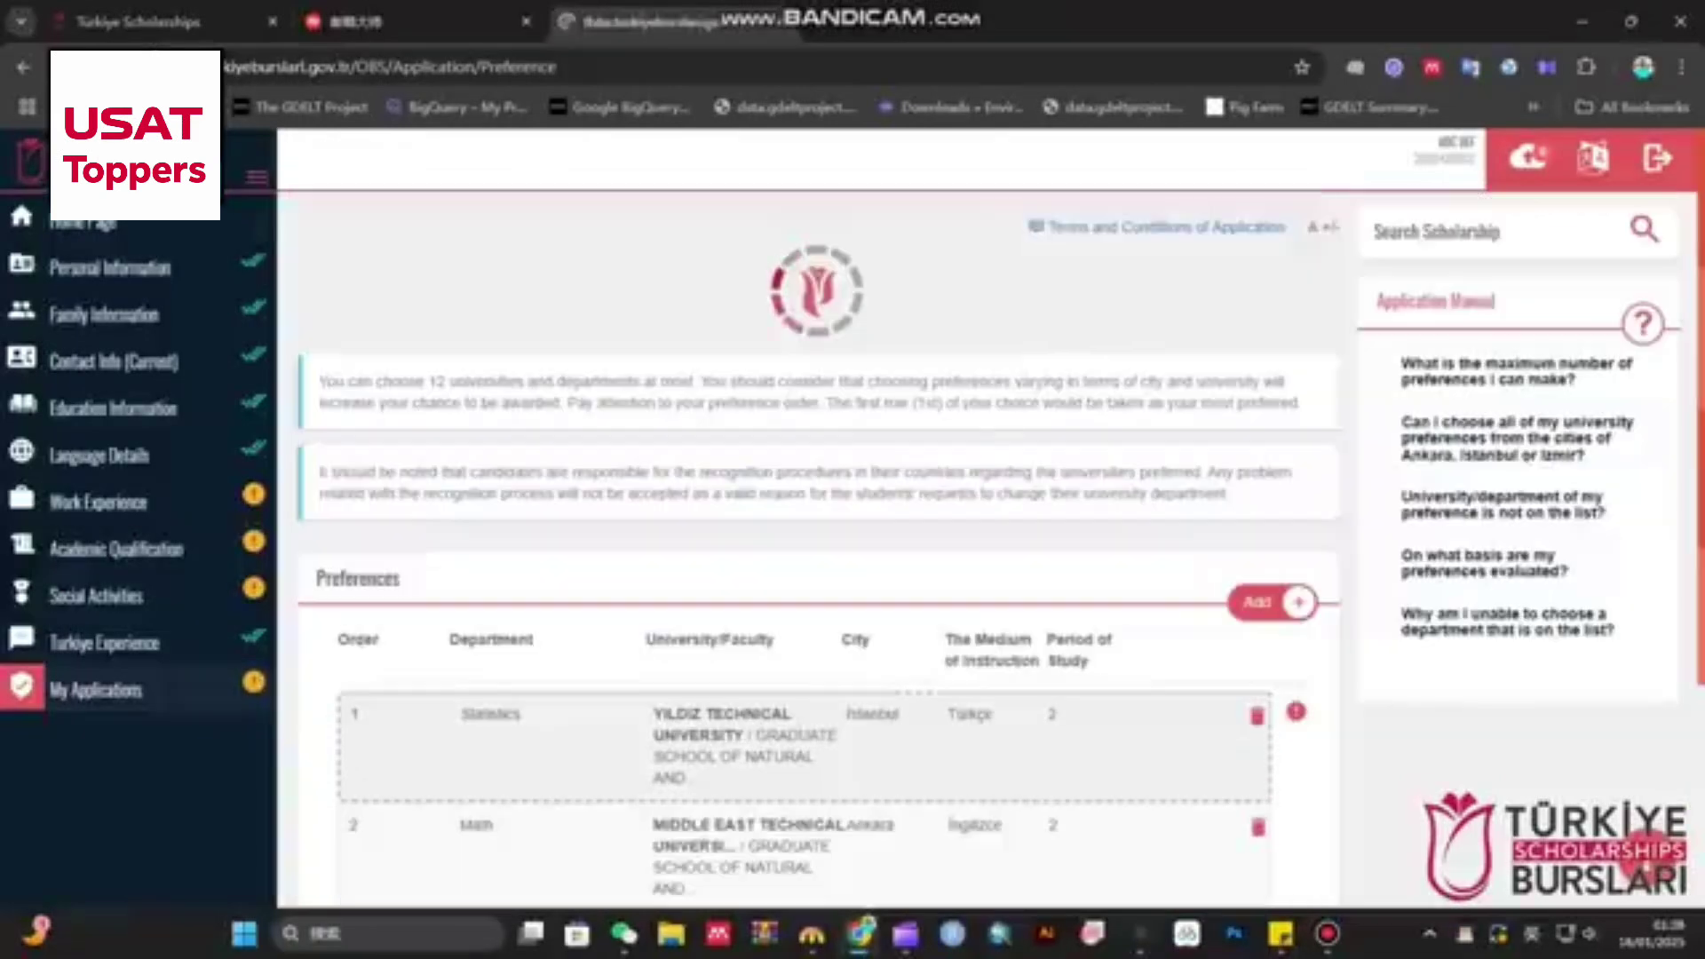
- Add Statistics at Eskişehir Technical University as the fourth preference and tick the different-program agreement
{"action": "scroll", "coordinate": [817, 533], "scroll_direction": "down", "scroll_amount": 6}
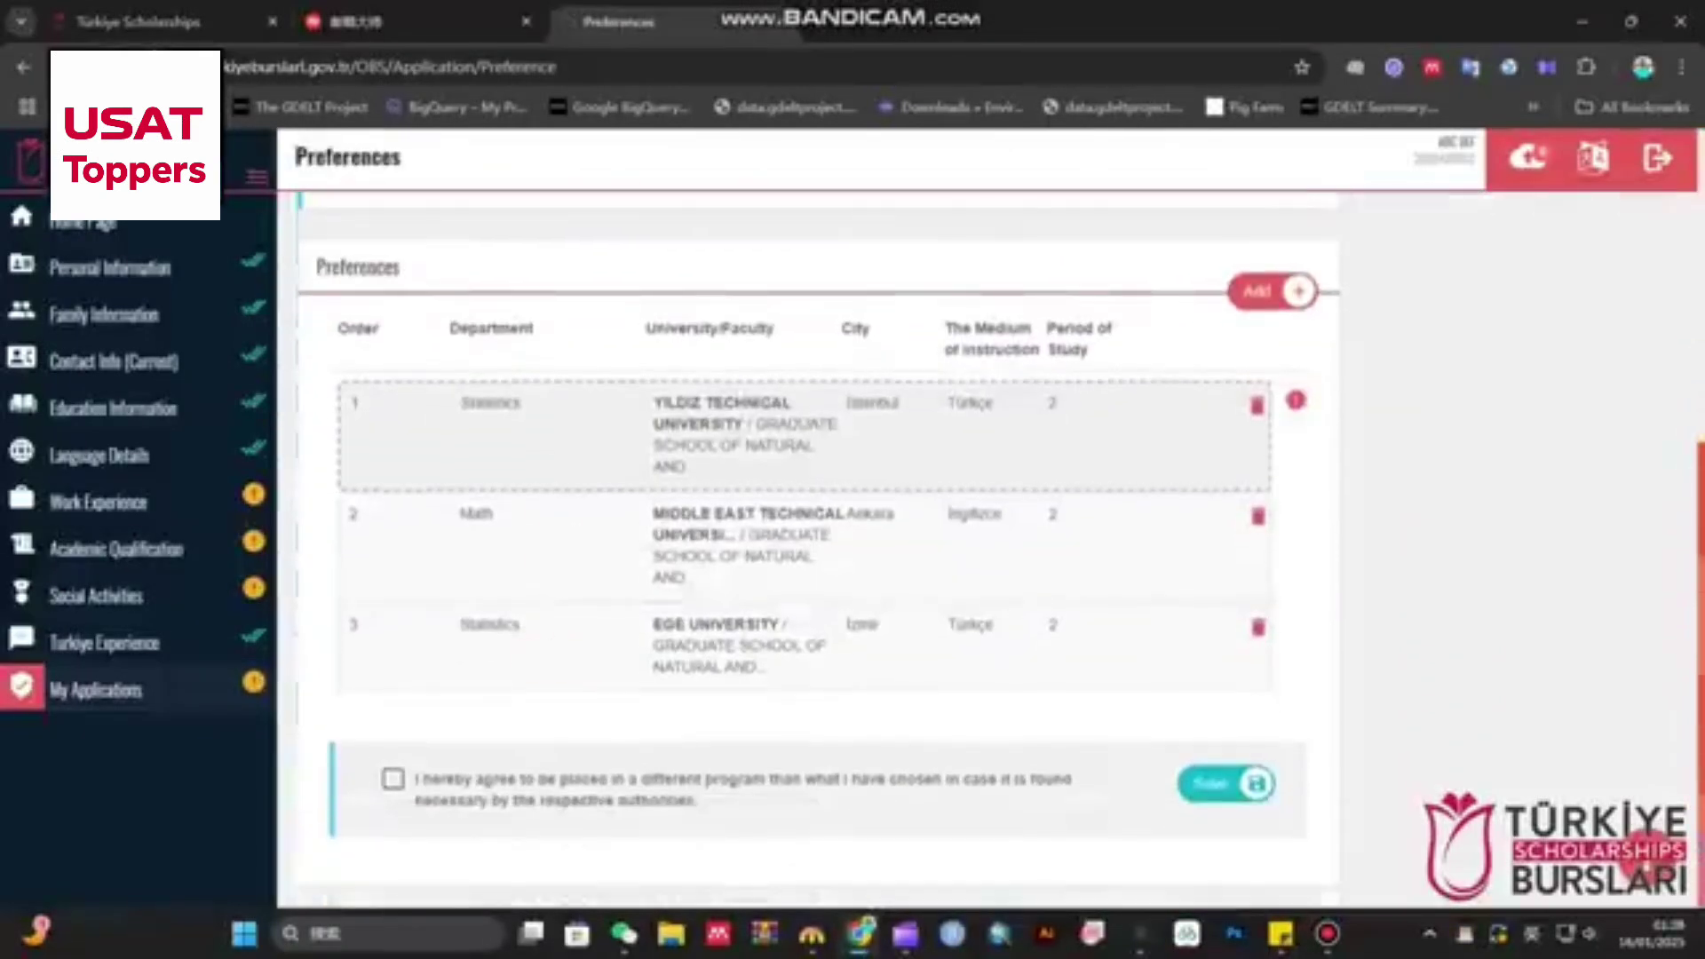
{"action": "scroll", "coordinate": [395, 782], "scroll_direction": "up", "scroll_amount": 3}
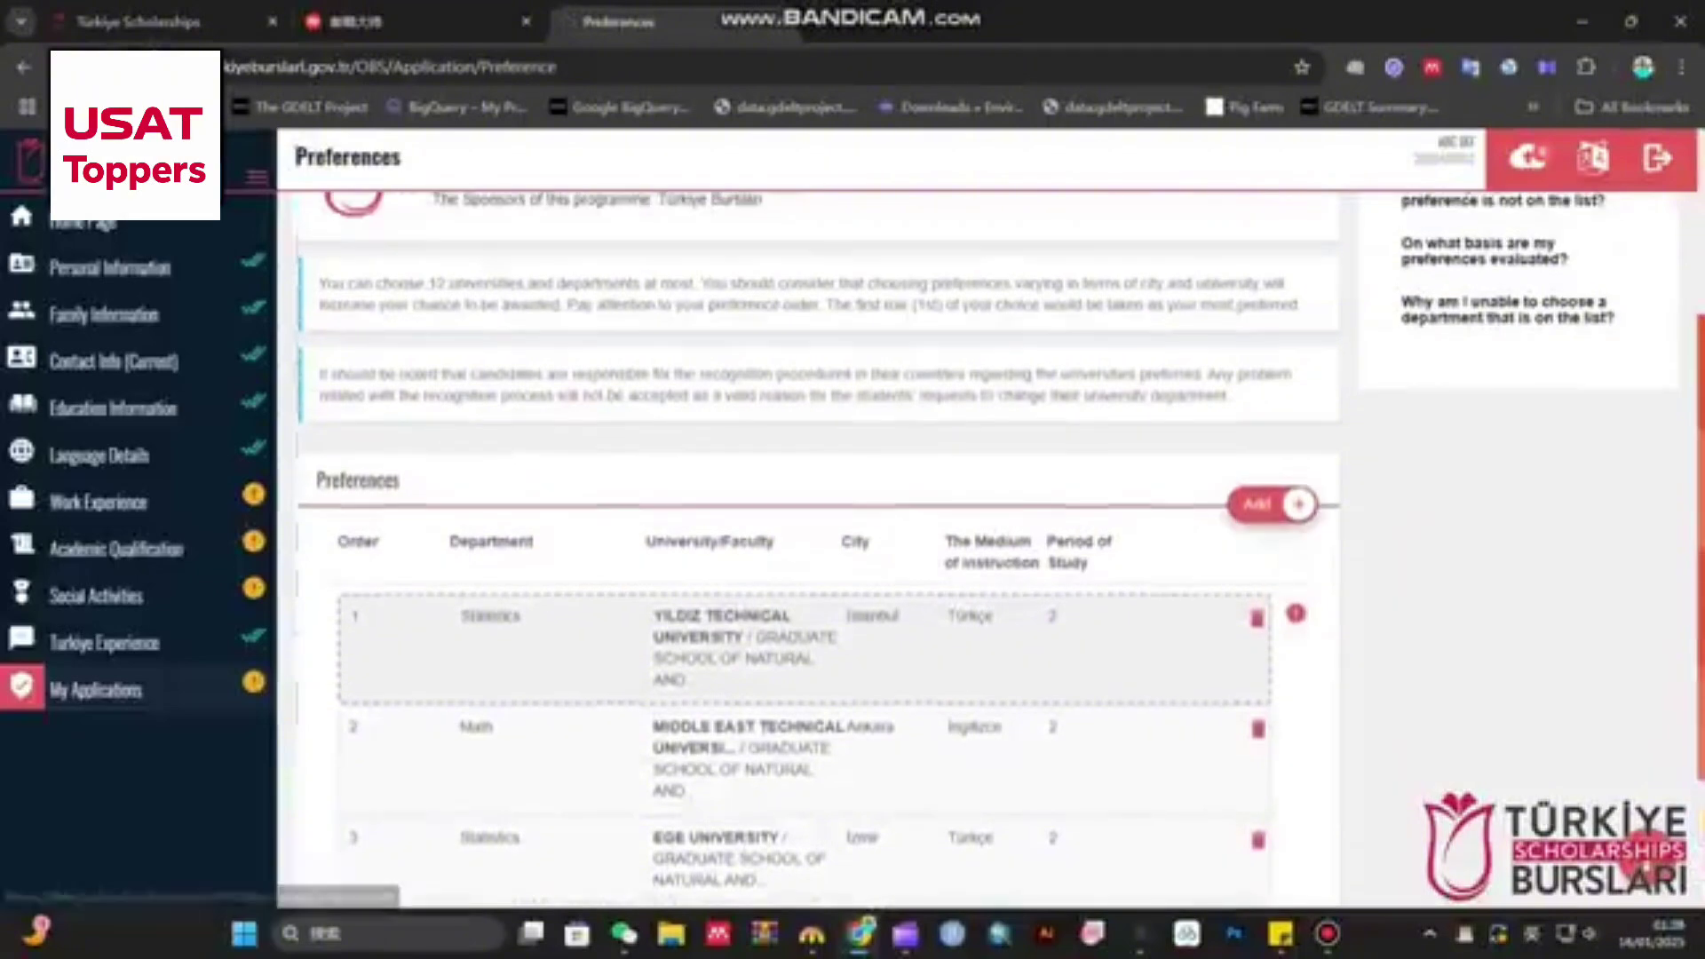
{"action": "left_click", "coordinate": [1272, 503]}
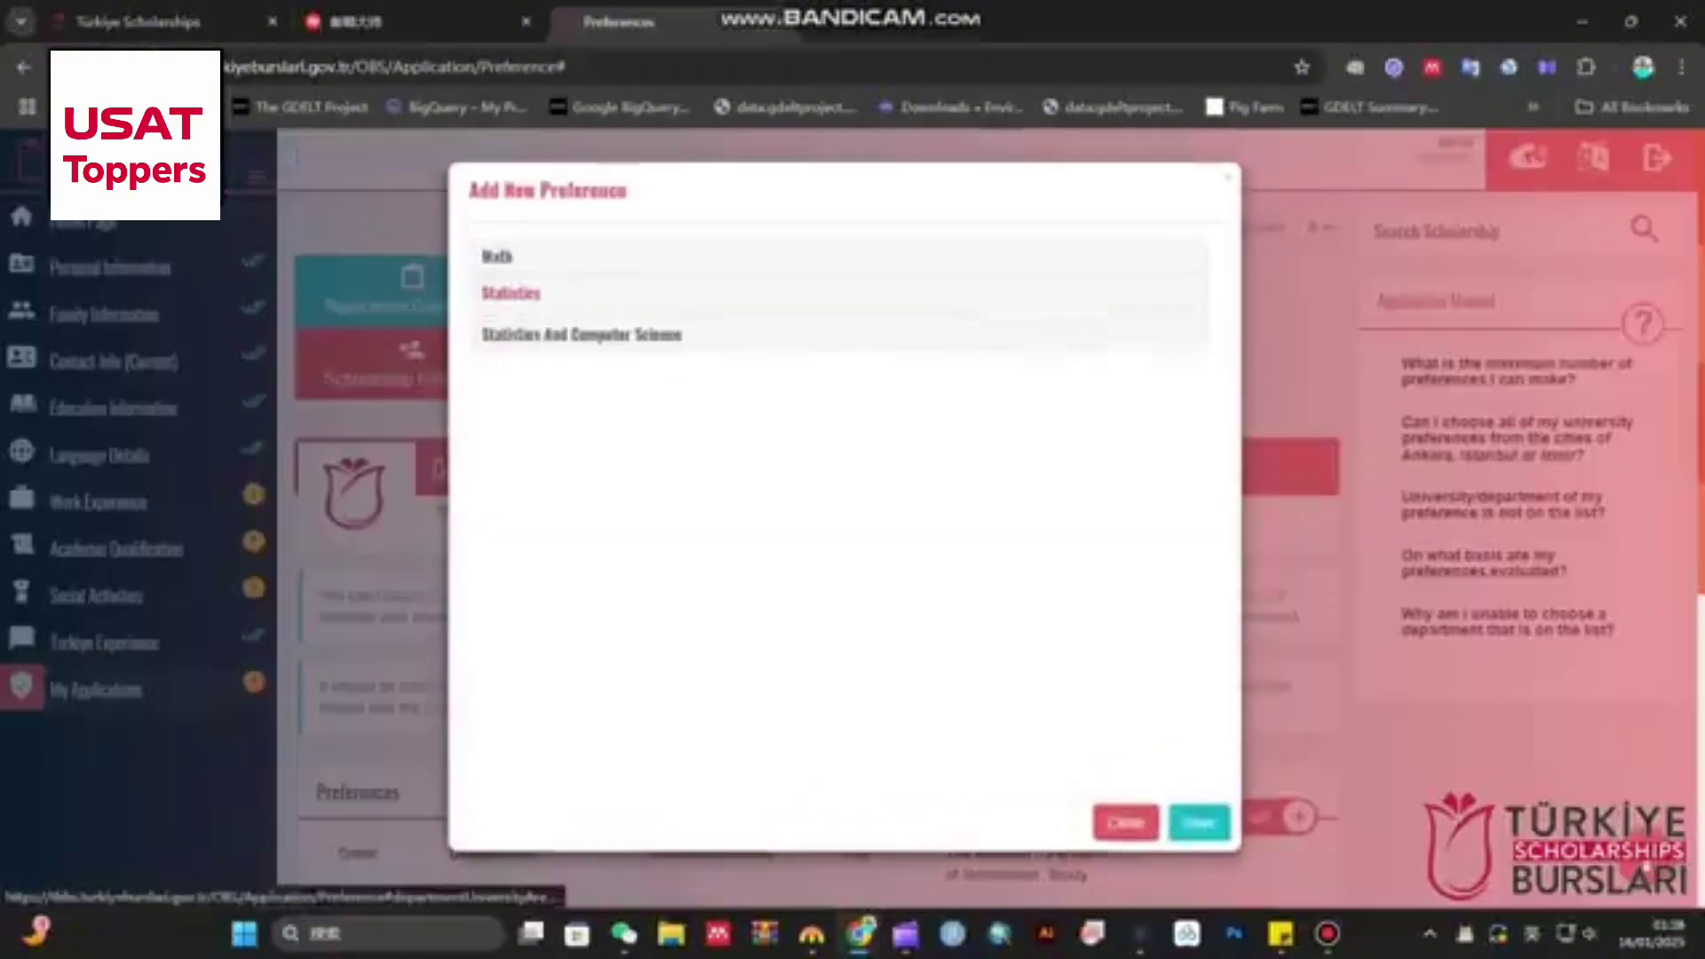
{"action": "left_click", "coordinate": [511, 293]}
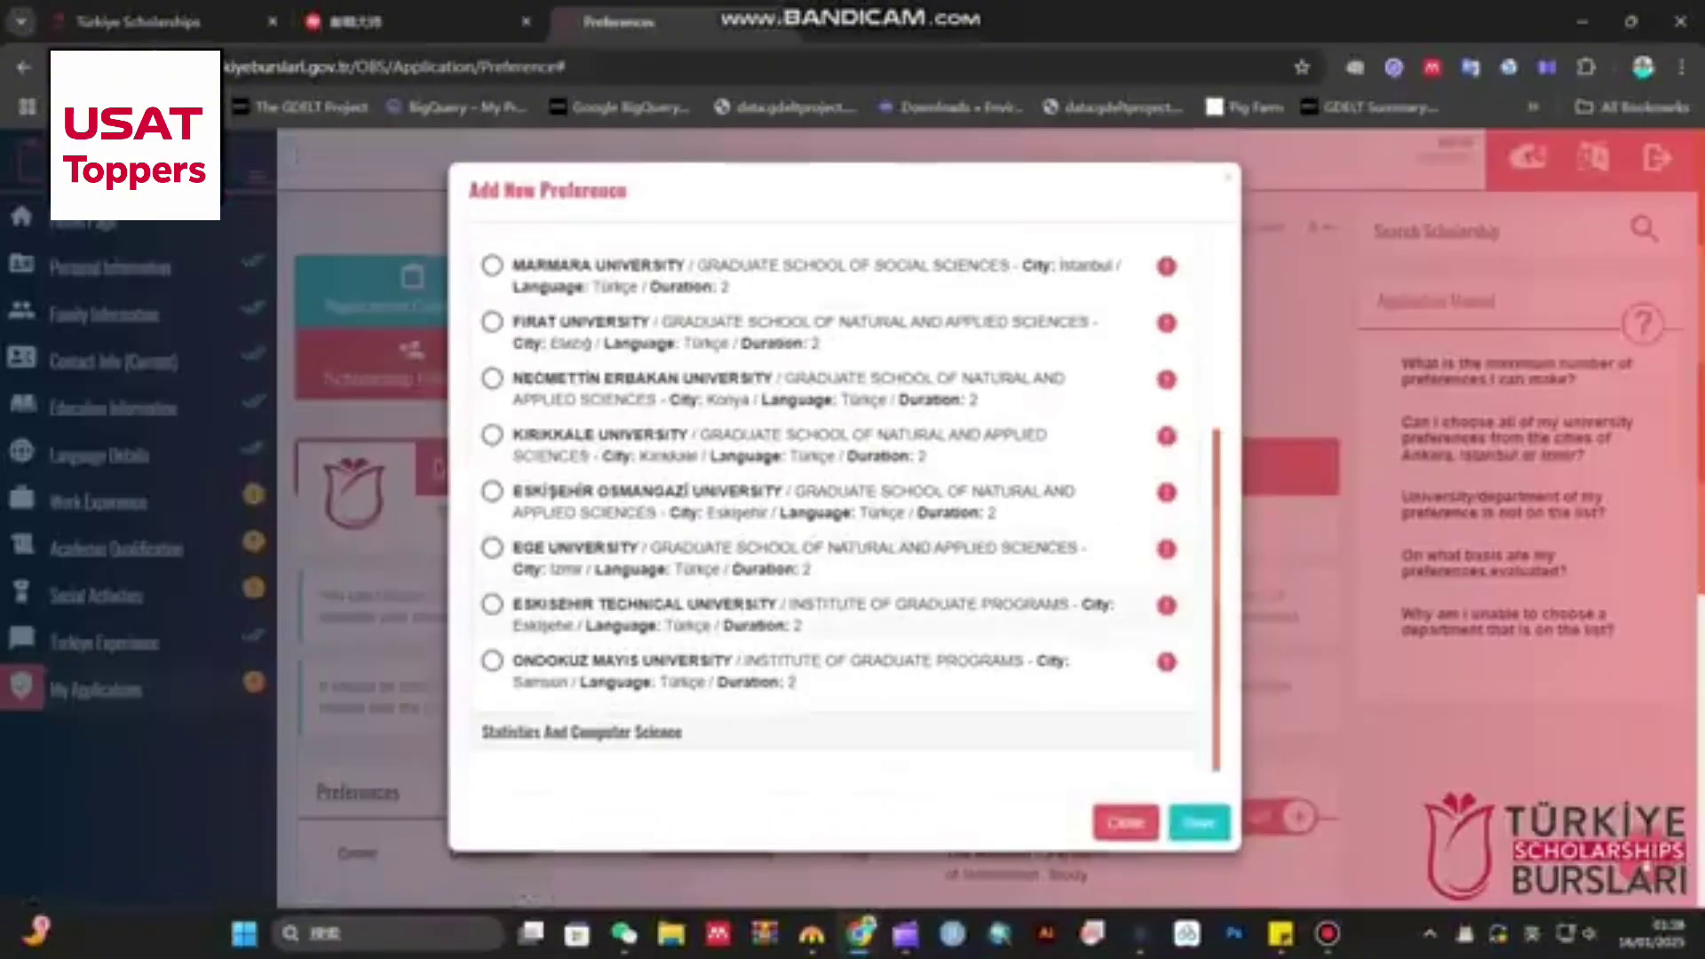
{"action": "left_click", "coordinate": [492, 604]}
{"action": "left_click", "coordinate": [1199, 823]}
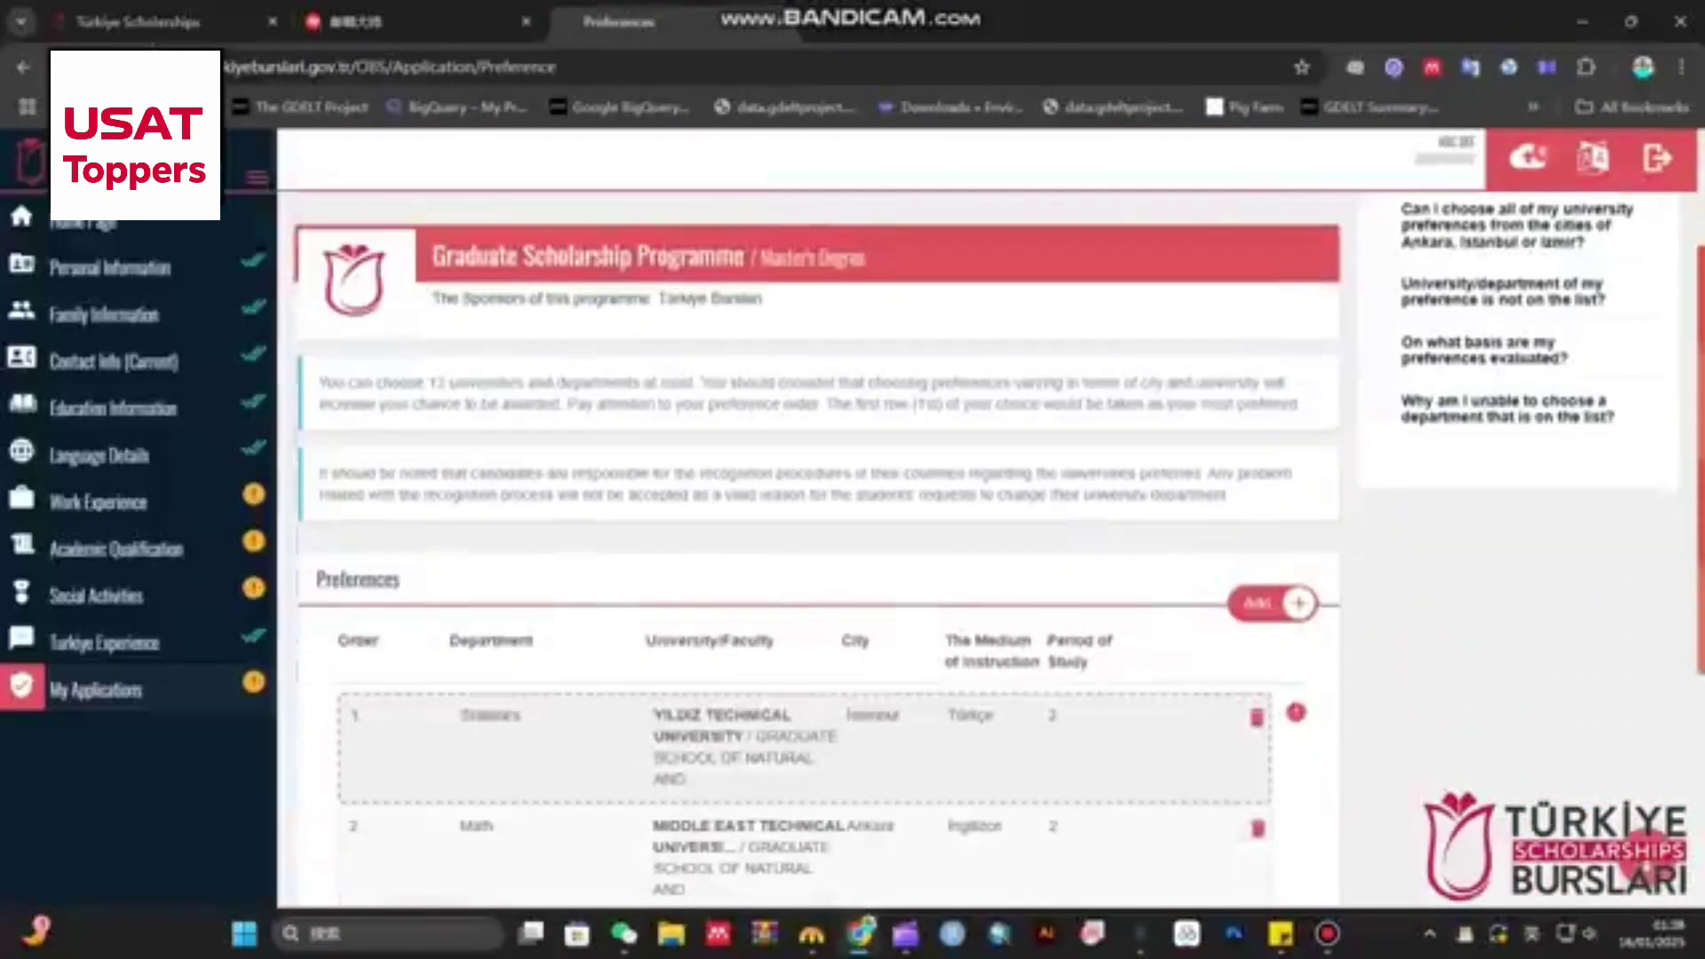
{"action": "scroll", "coordinate": [818, 551], "scroll_direction": "down", "scroll_amount": 3}
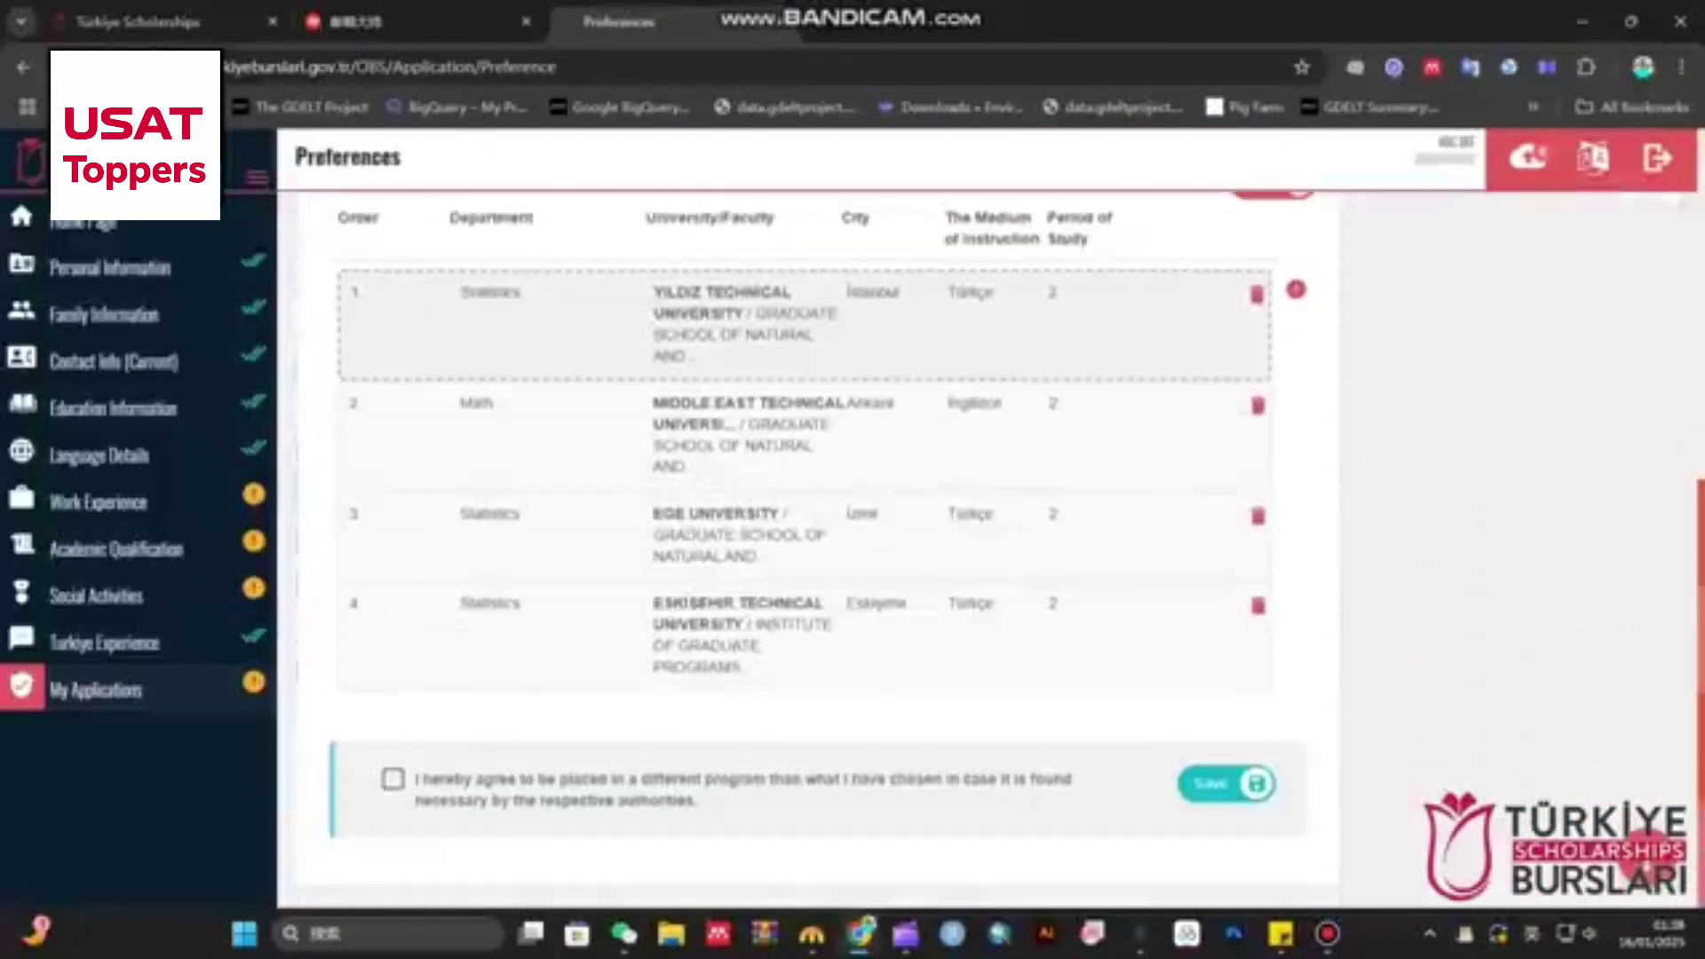
{"action": "left_click", "coordinate": [392, 779]}
- Save the four preferences, led by Yıldız Technical Statistics, and look over the saved list
{"action": "left_click", "coordinate": [1217, 783]}
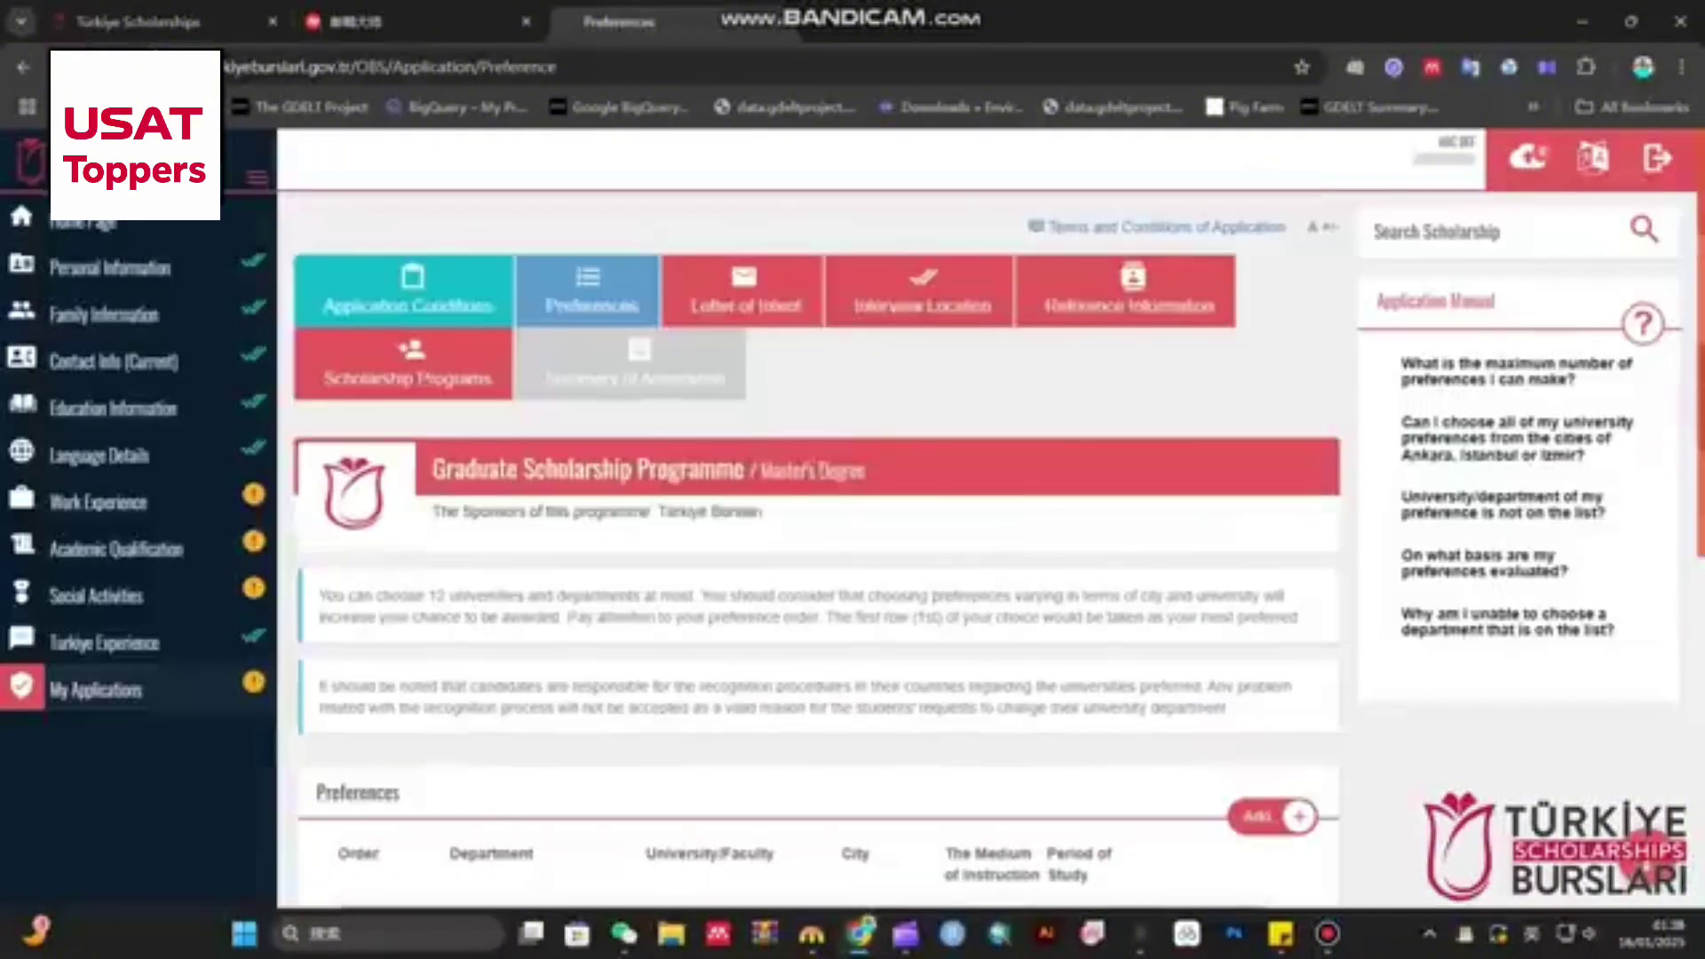
{"action": "scroll", "coordinate": [817, 533], "scroll_direction": "down", "scroll_amount": 7}
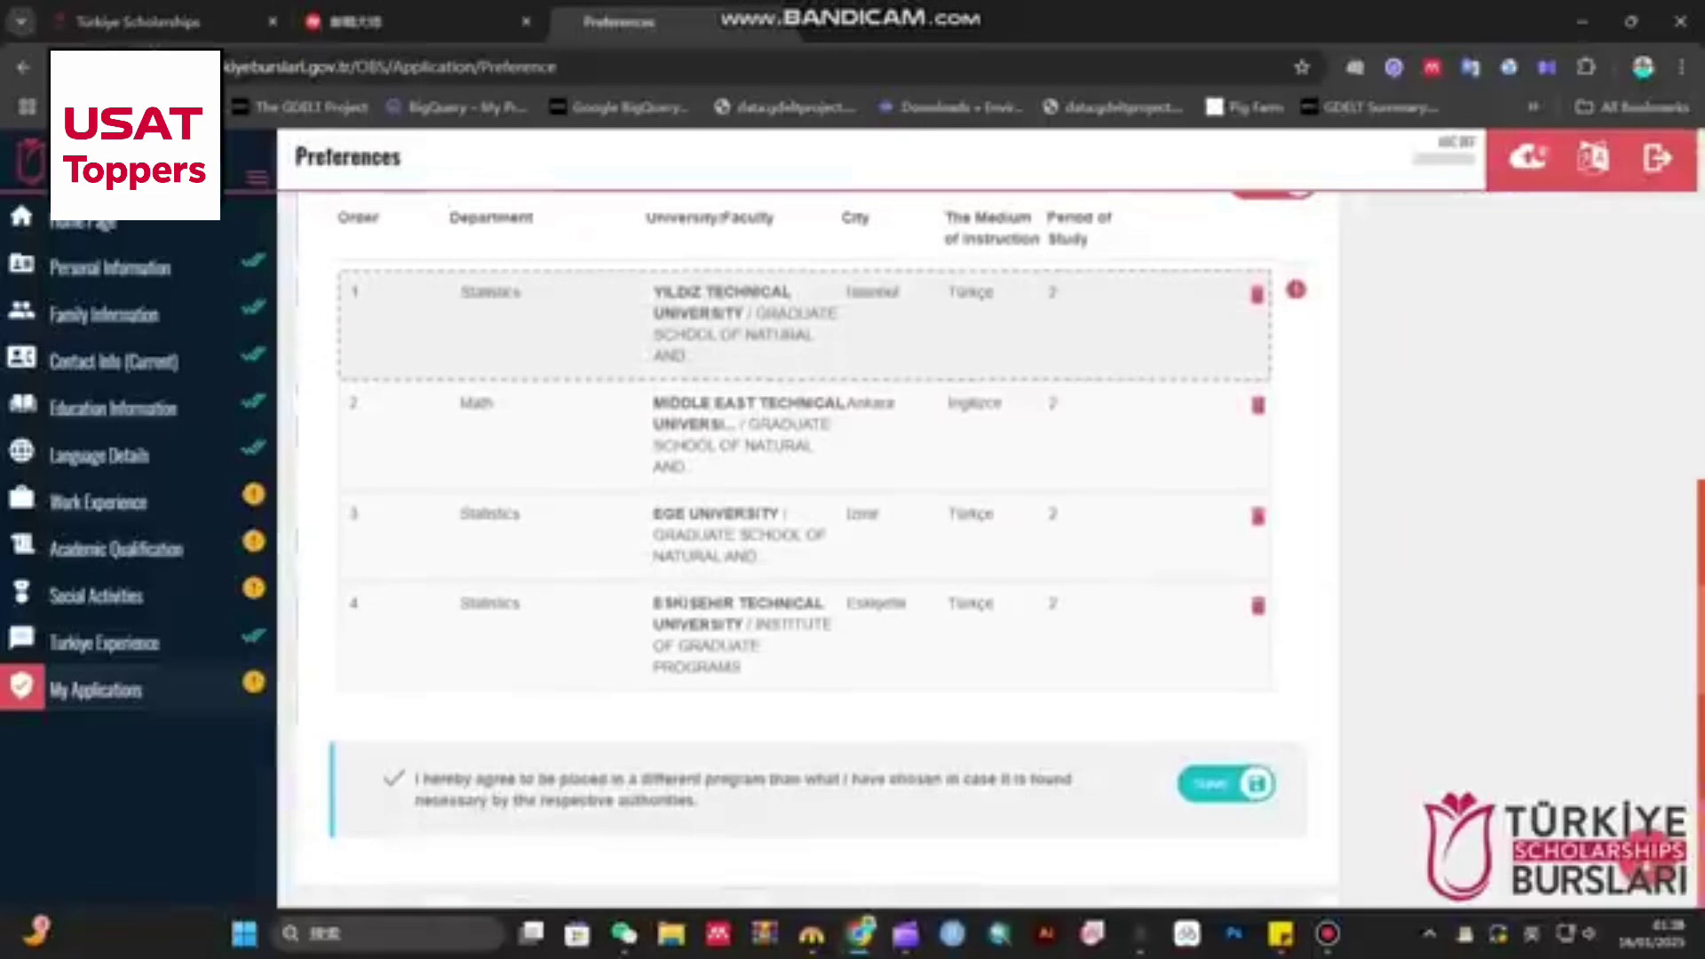
{"action": "scroll", "coordinate": [817, 356], "scroll_direction": "up", "scroll_amount": 7}
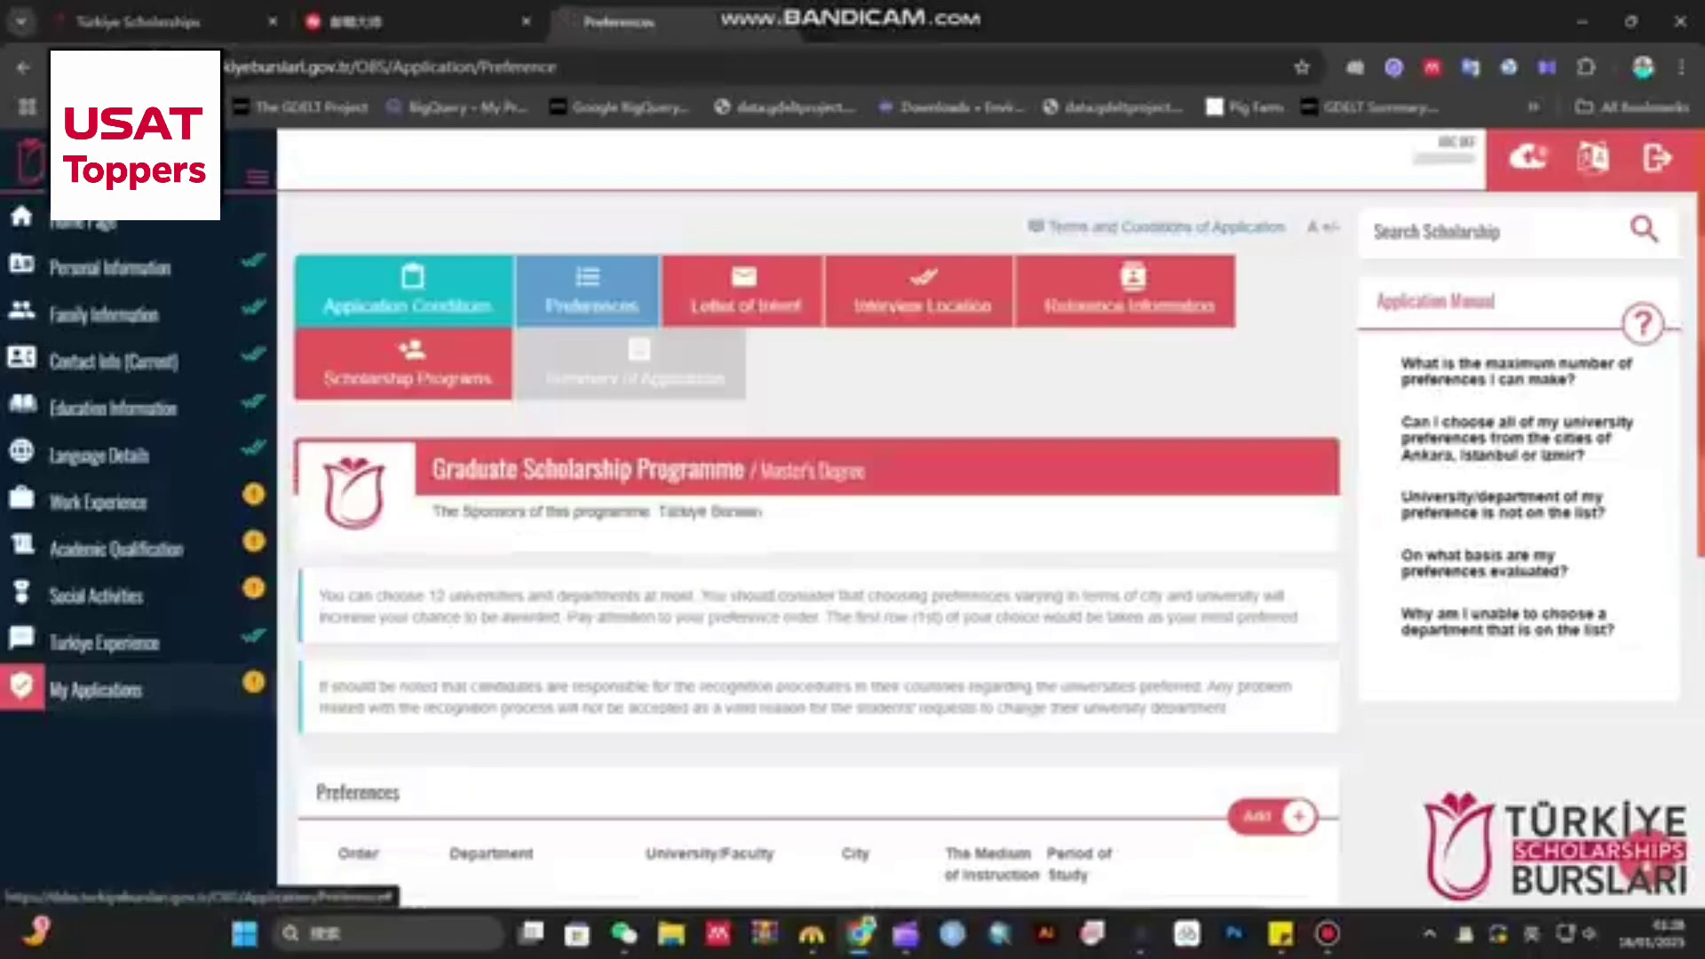
{"action": "scroll", "coordinate": [817, 550], "scroll_direction": "down", "scroll_amount": 7}
{"action": "scroll", "coordinate": [817, 551], "scroll_direction": "up", "scroll_amount": 1}
{"action": "scroll", "coordinate": [817, 551], "scroll_direction": "down", "scroll_amount": 1}
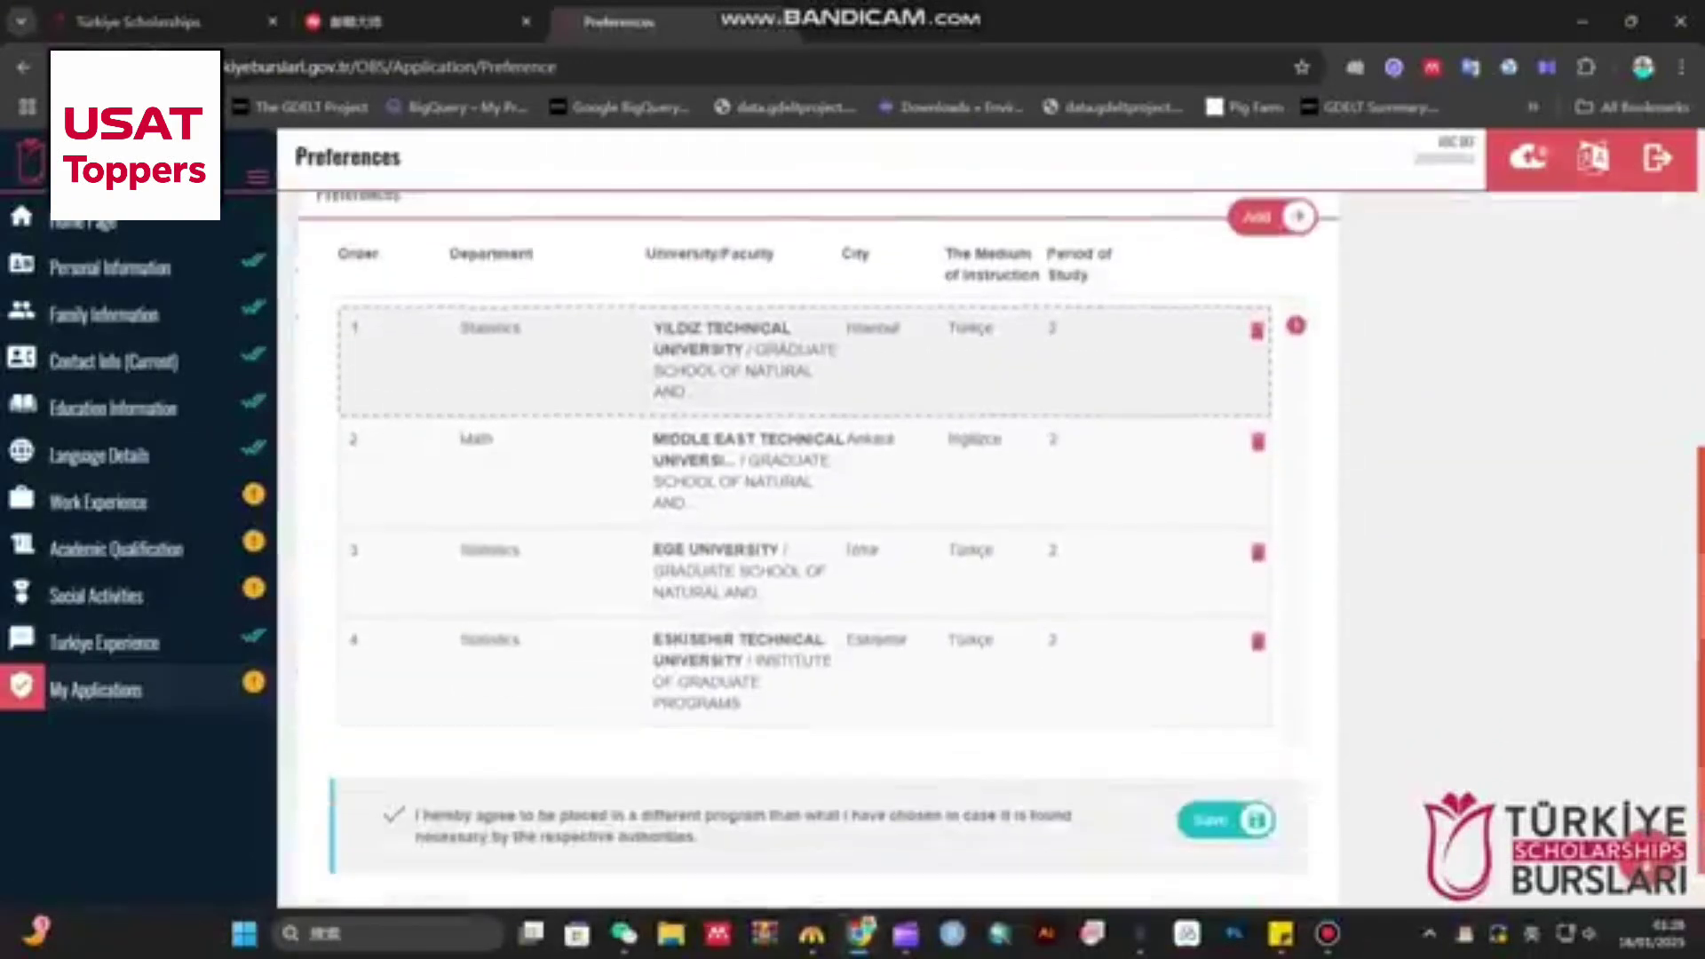
{"action": "scroll", "coordinate": [817, 551], "scroll_direction": "up", "scroll_amount": 8}
- Open the Letter of Intent page and read its instructions, clicking into the empty letter field
{"action": "left_click", "coordinate": [777, 289]}
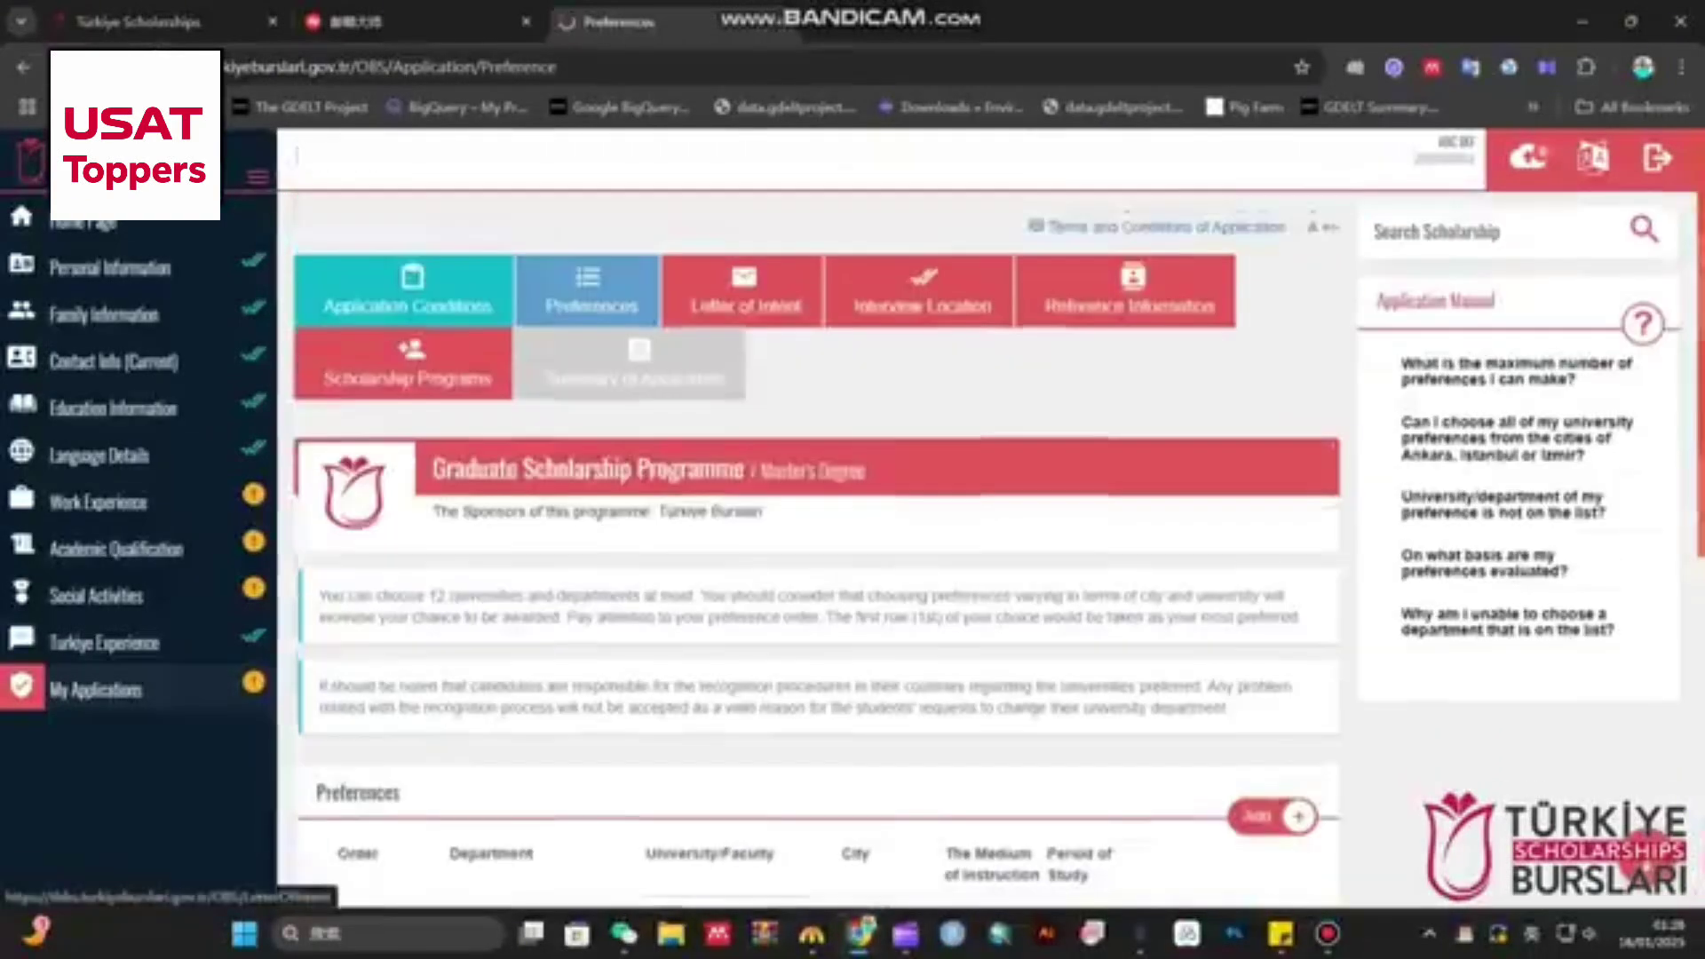
{"action": "scroll", "coordinate": [817, 551], "scroll_direction": "down", "scroll_amount": 7}
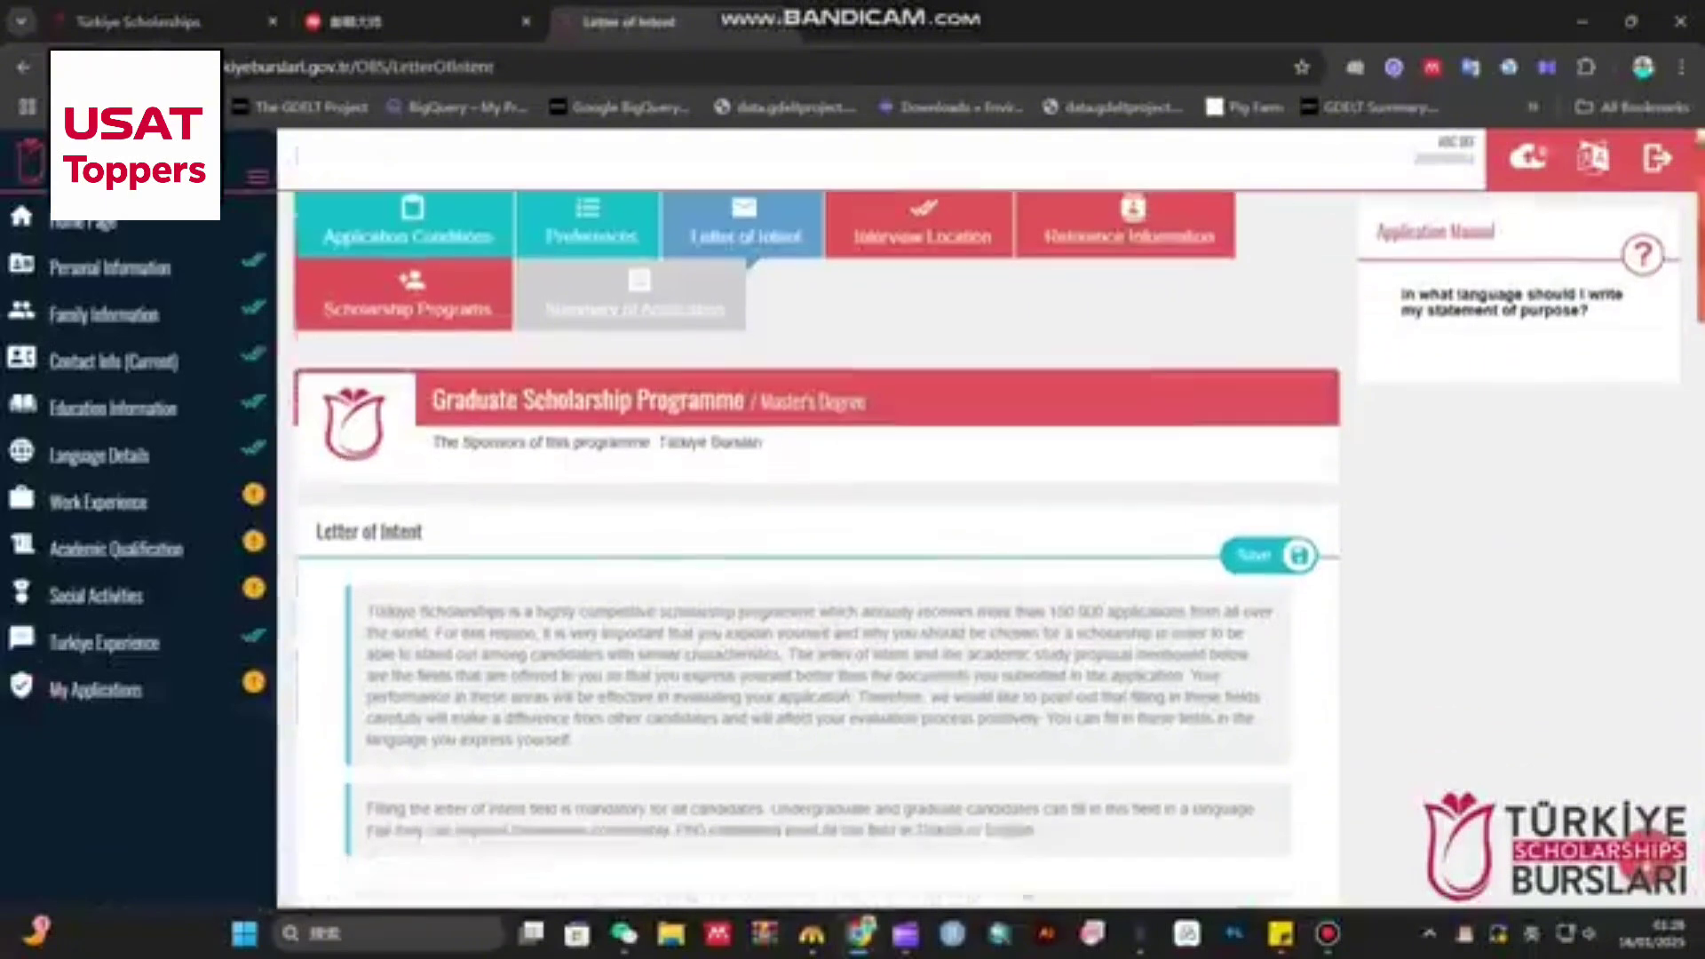
{"action": "scroll", "coordinate": [817, 551], "scroll_direction": "up", "scroll_amount": 2}
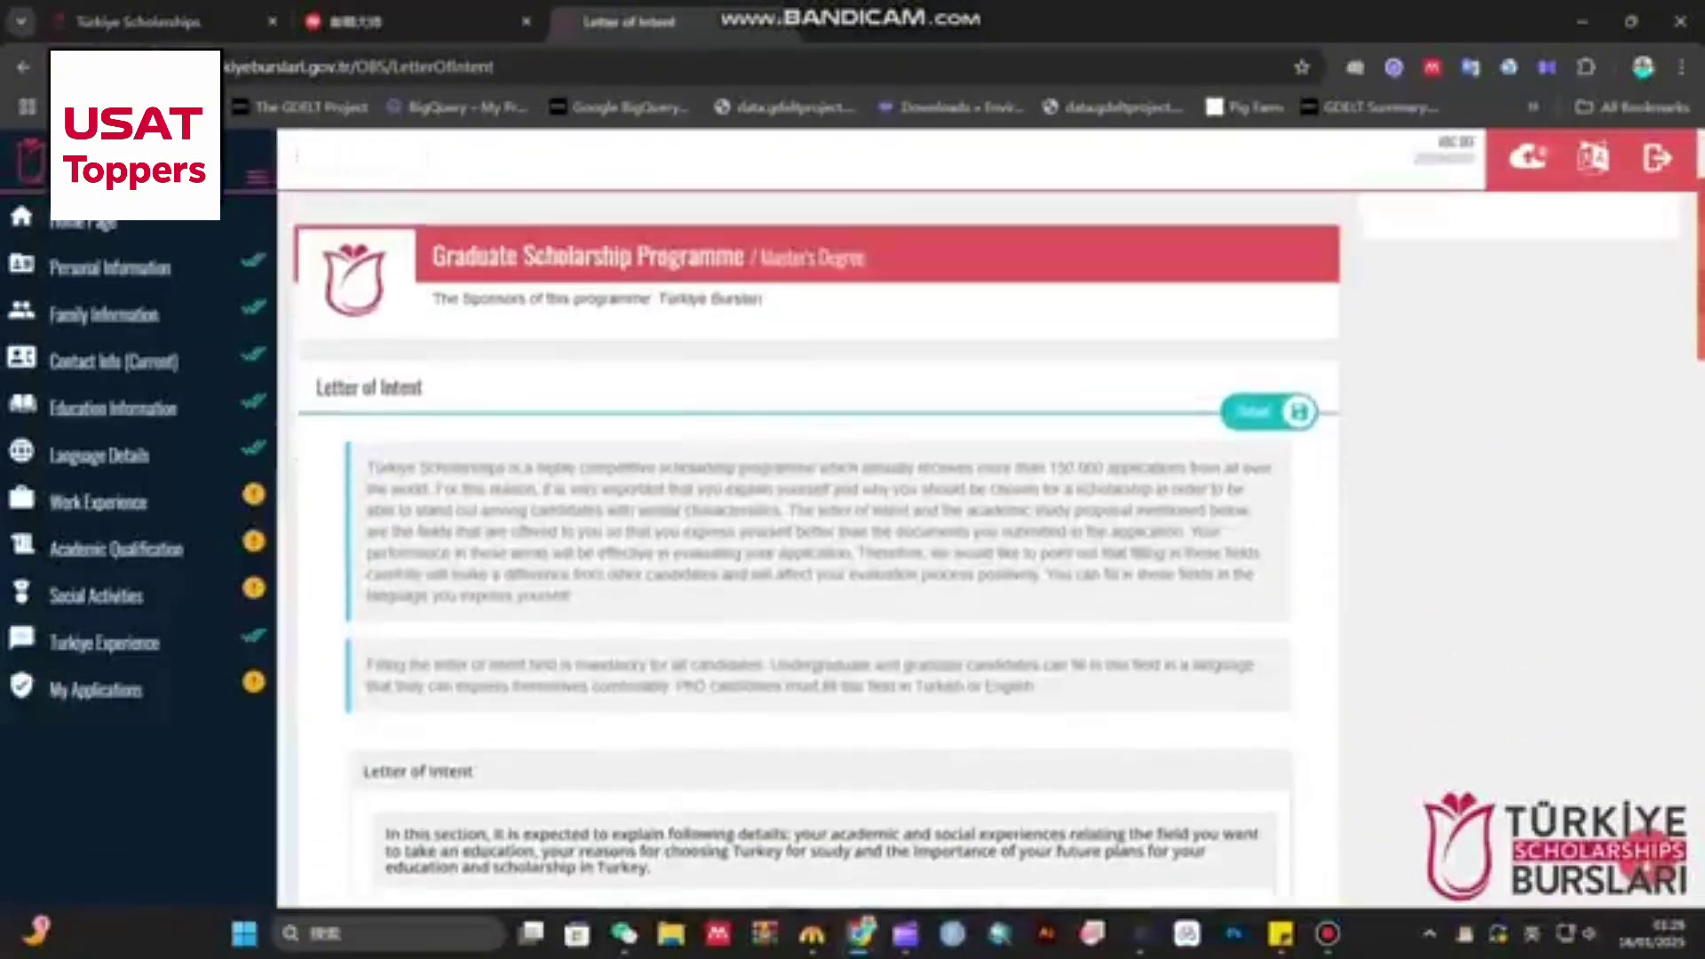
{"action": "triple_click", "coordinate": [368, 387]}
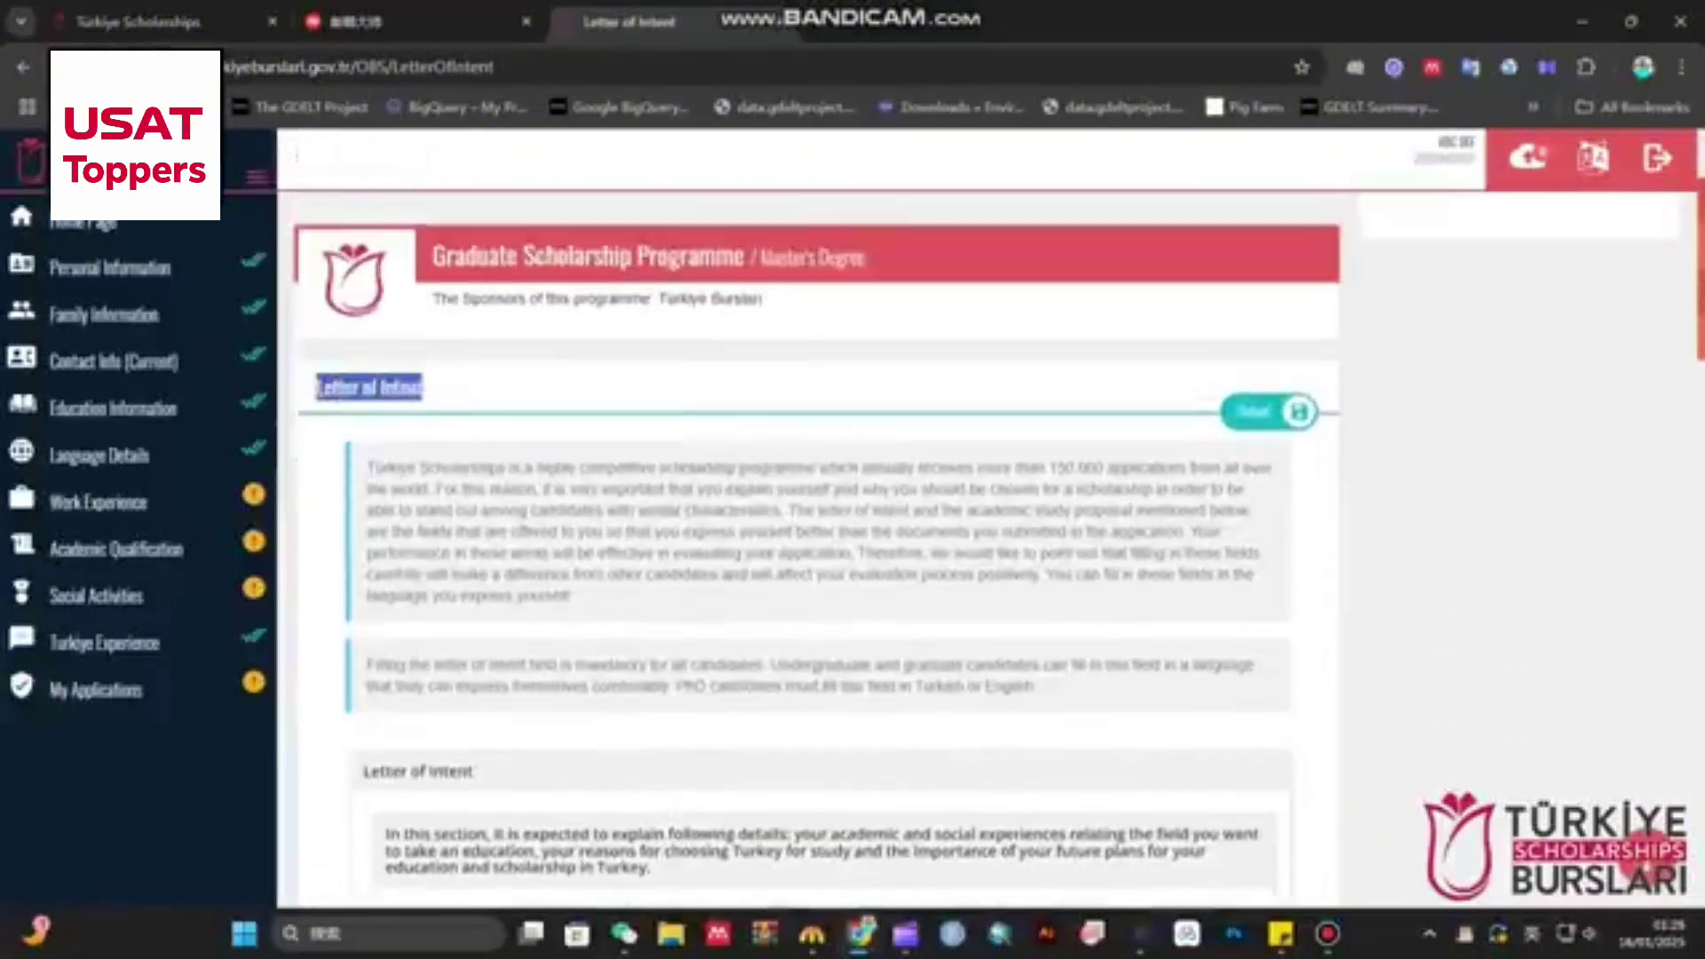
{"action": "scroll", "coordinate": [817, 551], "scroll_direction": "down", "scroll_amount": 2}
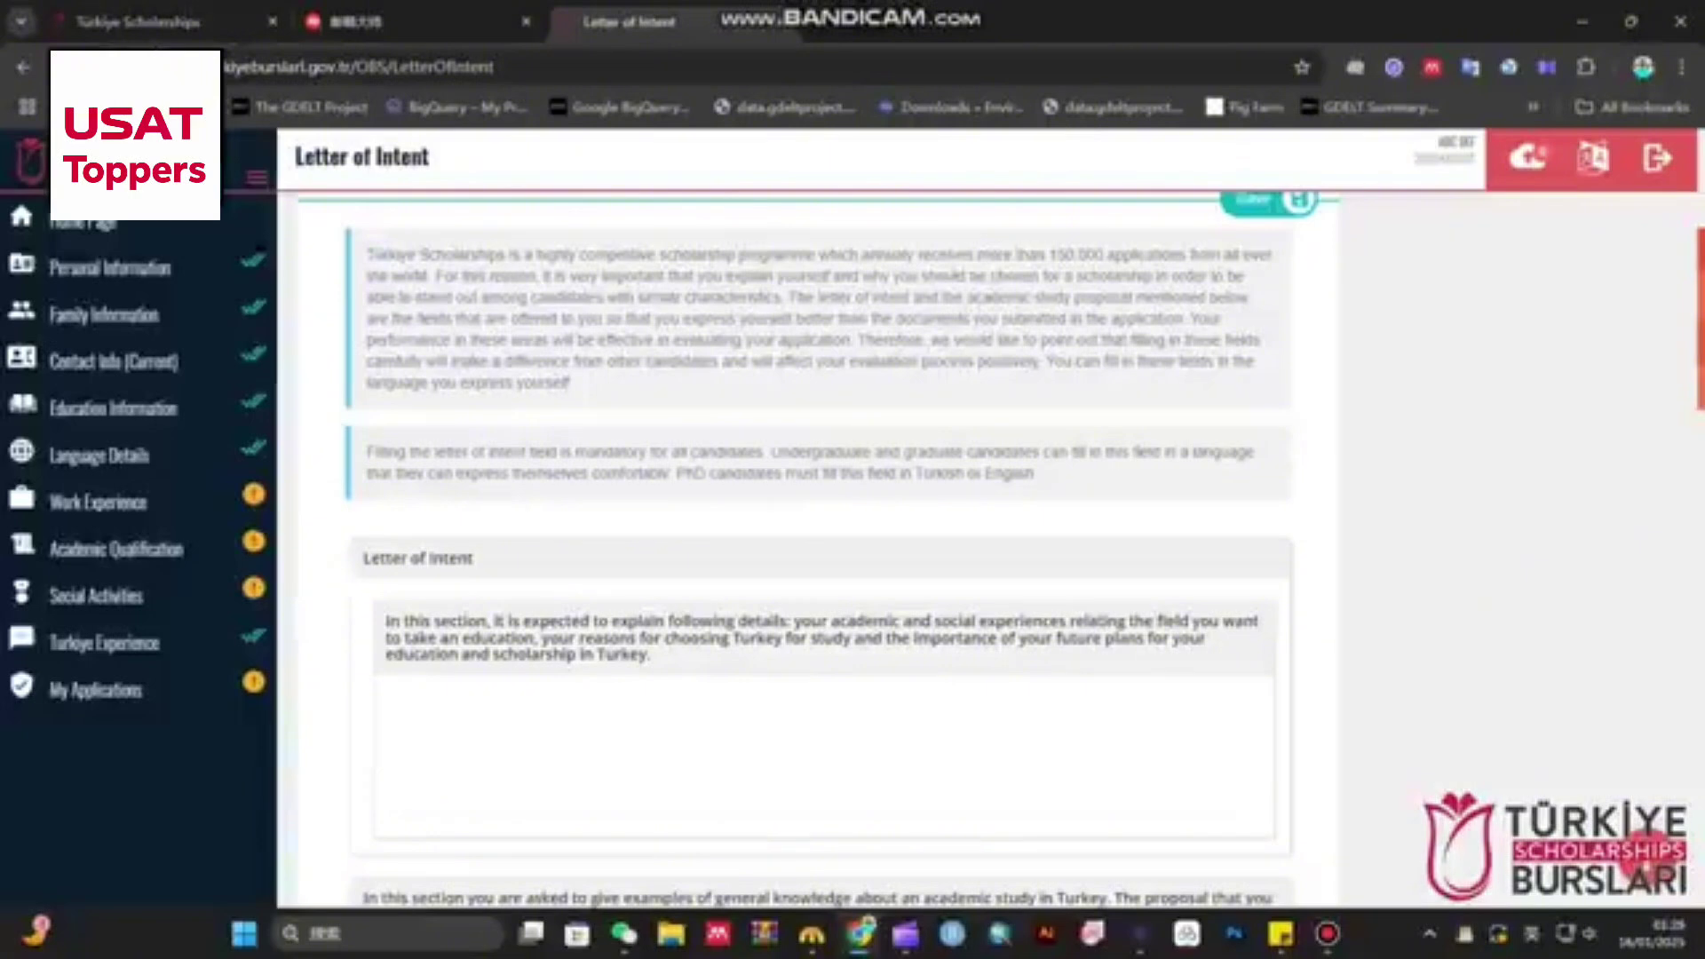
{"action": "scroll", "coordinate": [817, 550], "scroll_direction": "down", "scroll_amount": 2}
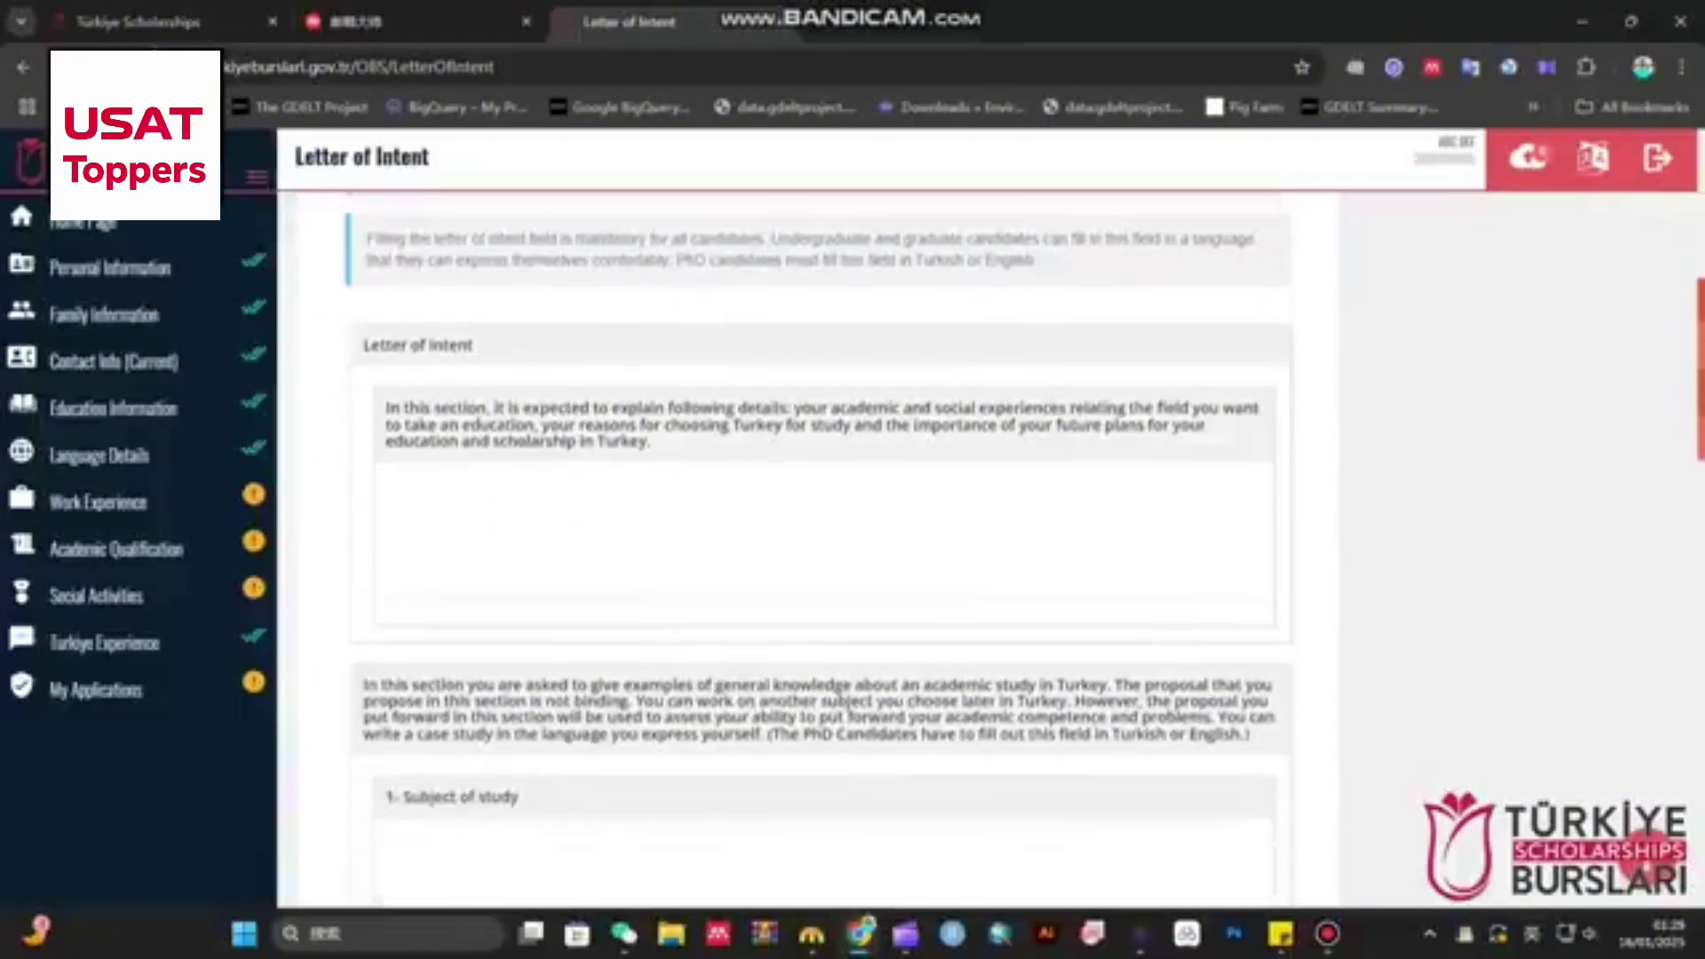
{"action": "left_click_drag", "start_coordinate": [385, 409], "coordinate": [652, 443]}
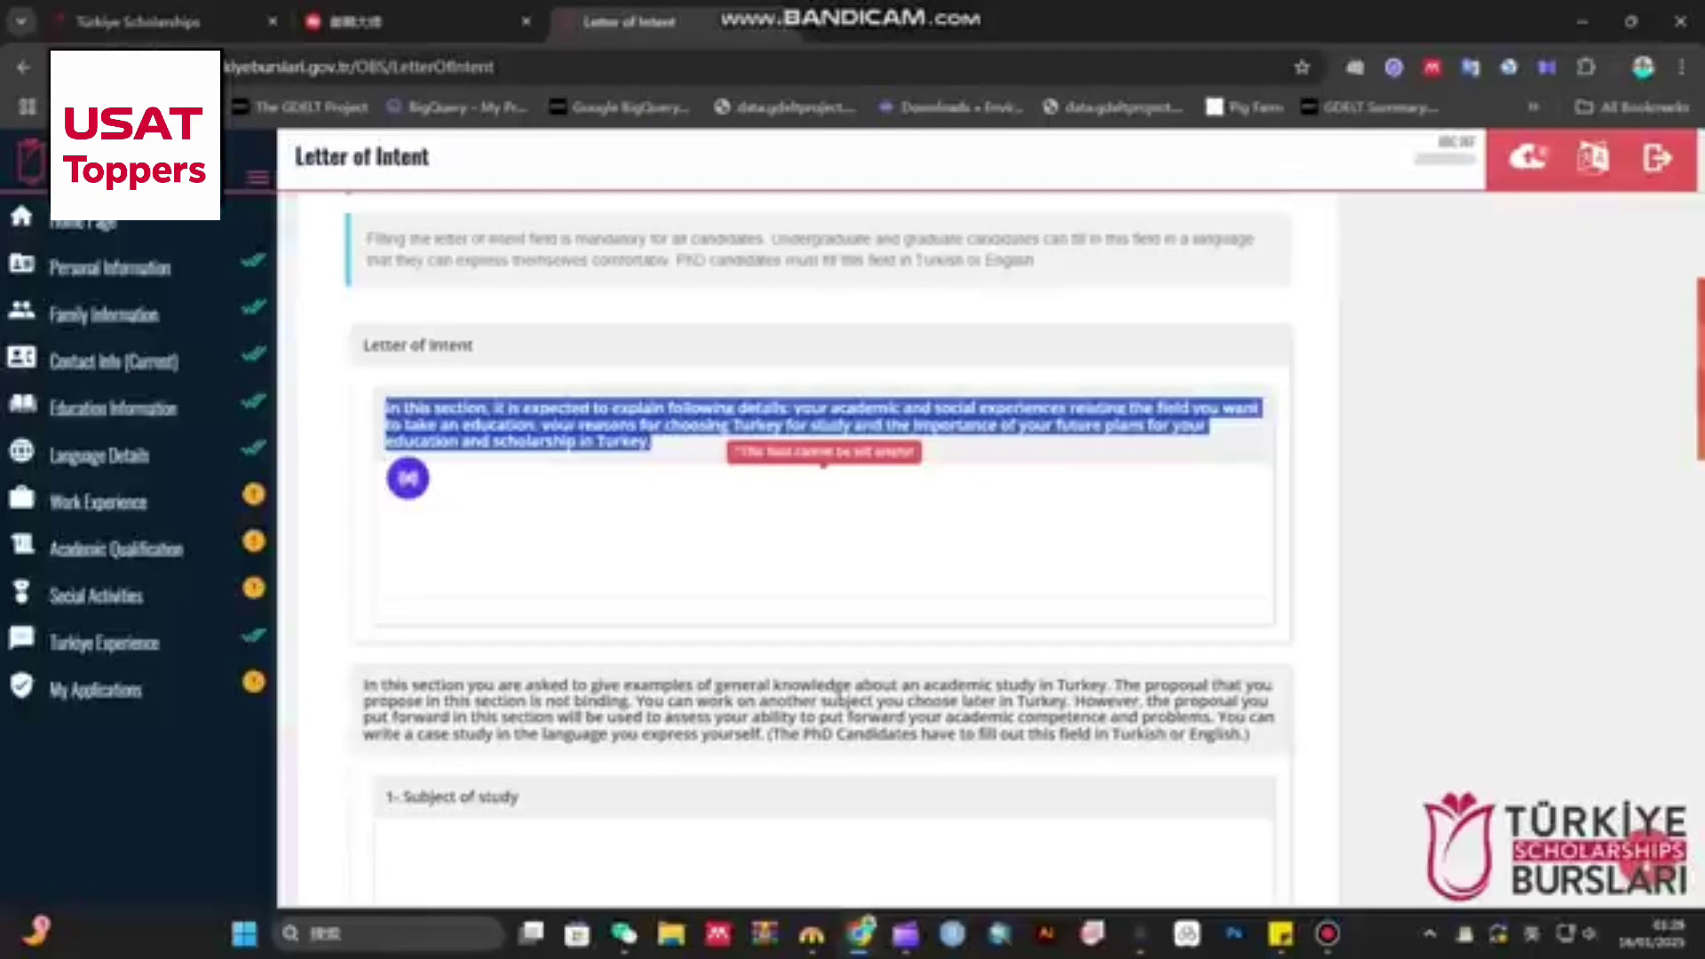
{"action": "left_click", "coordinate": [387, 491]}
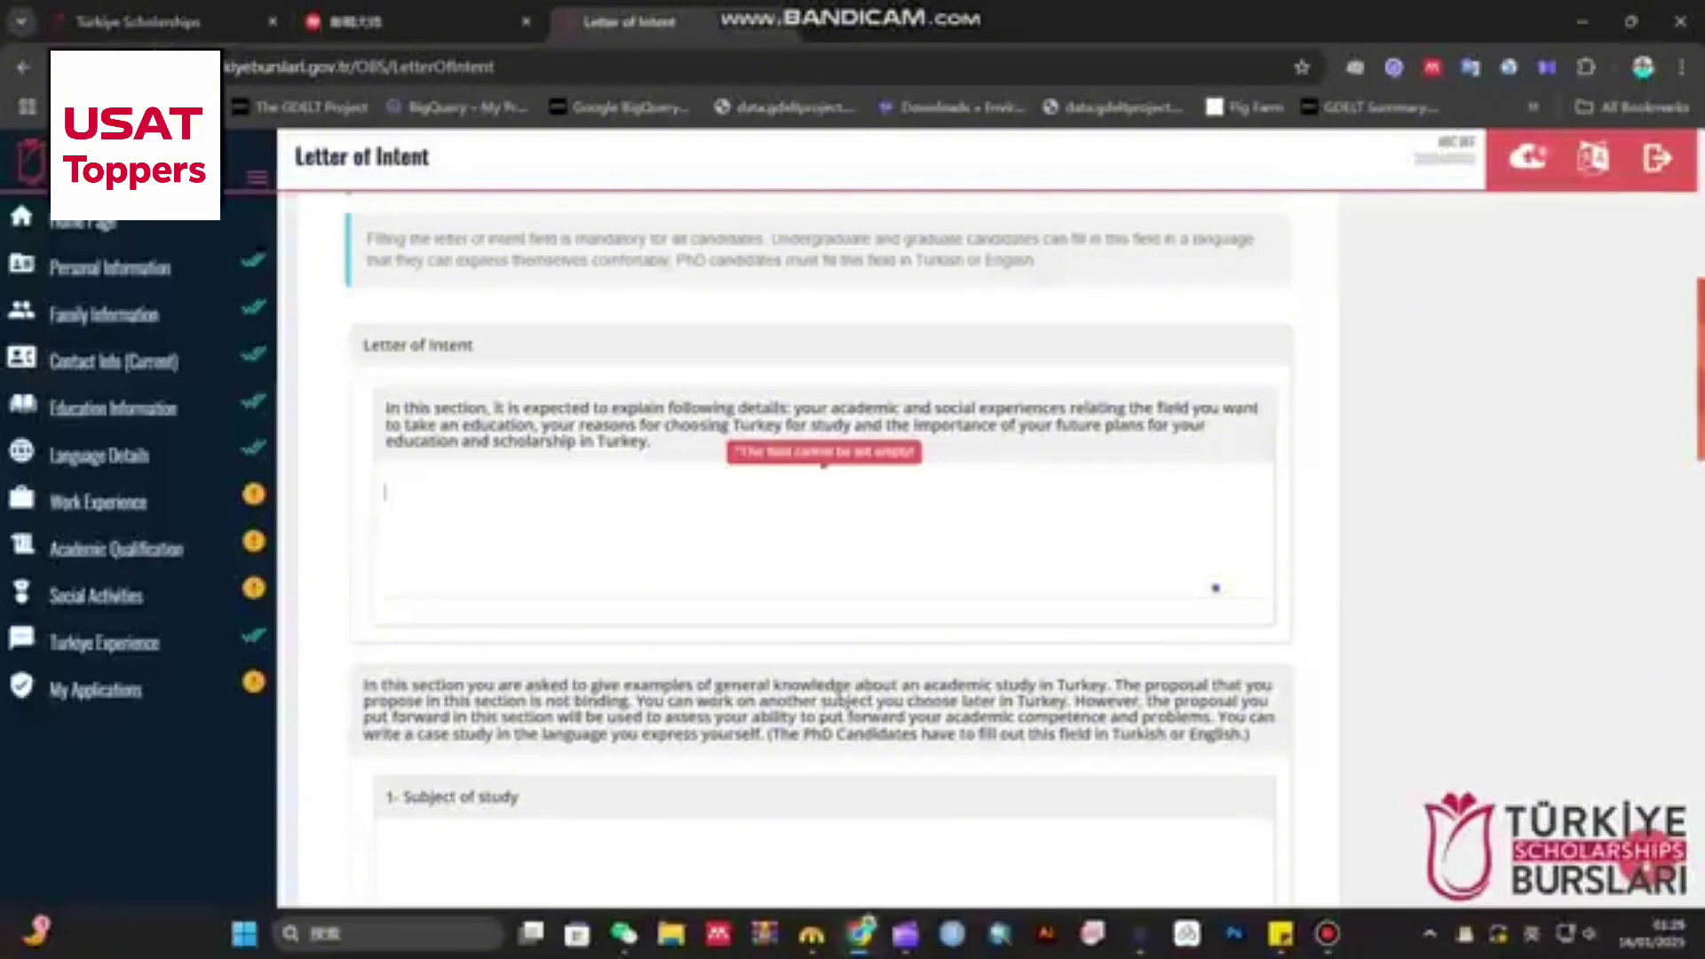
{"action": "left_click_drag", "start_coordinate": [385, 407], "coordinate": [652, 442]}
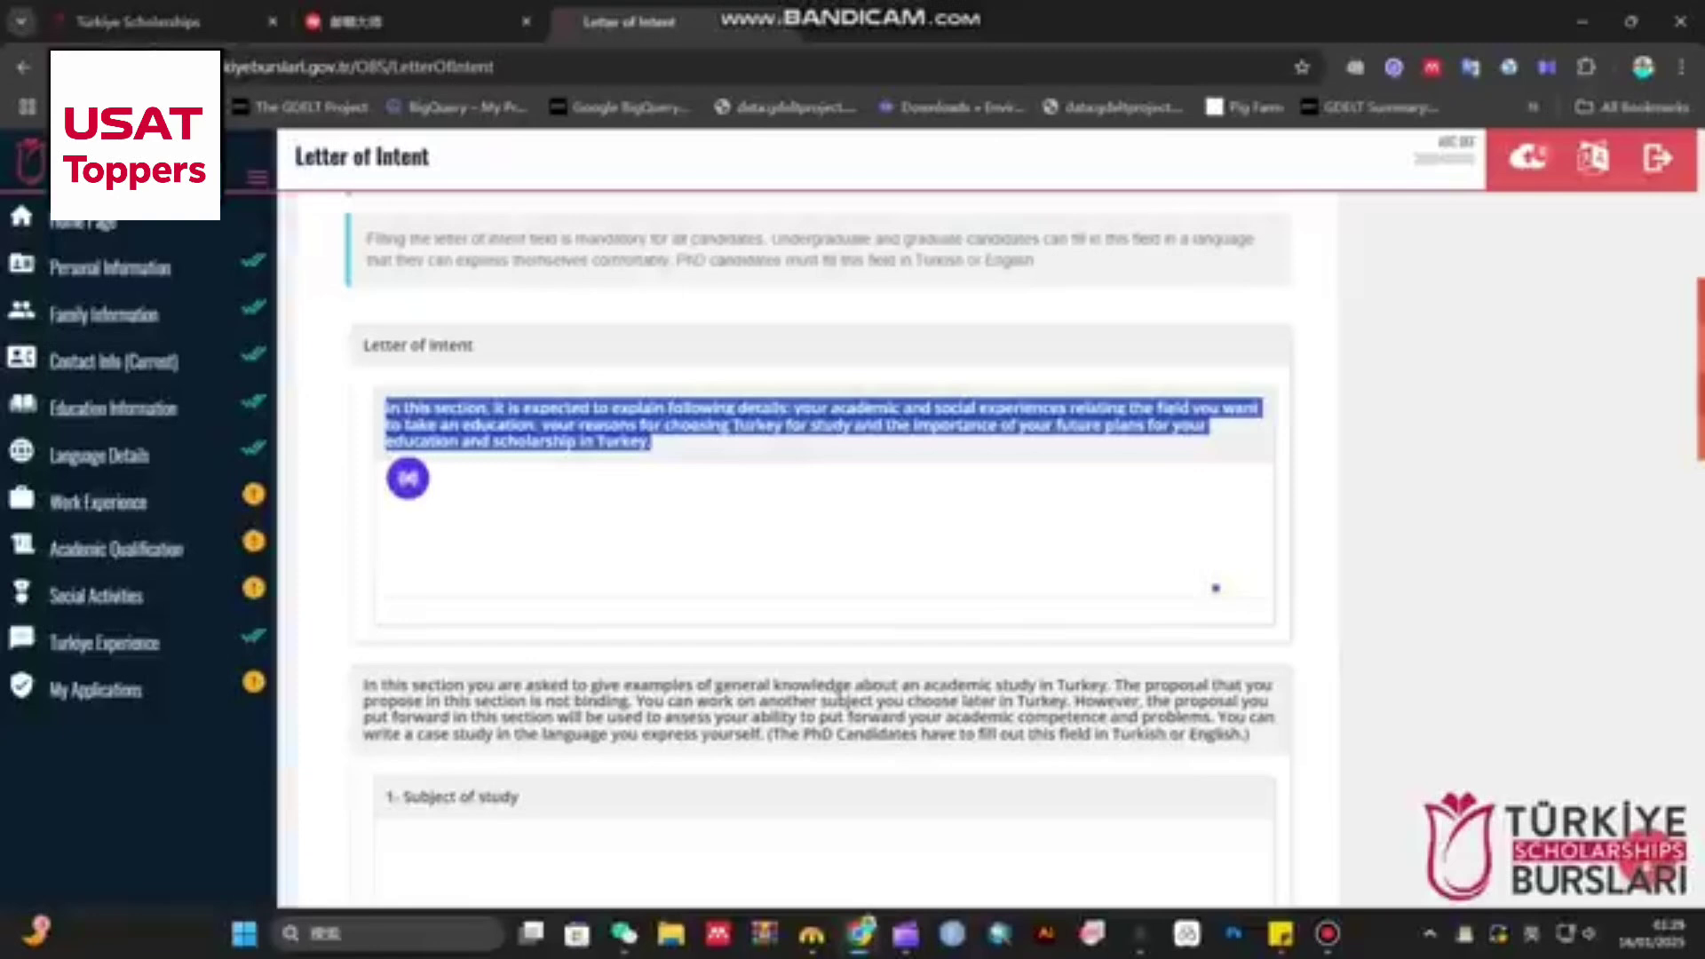
{"action": "scroll", "coordinate": [821, 533], "scroll_direction": "down", "scroll_amount": 3}
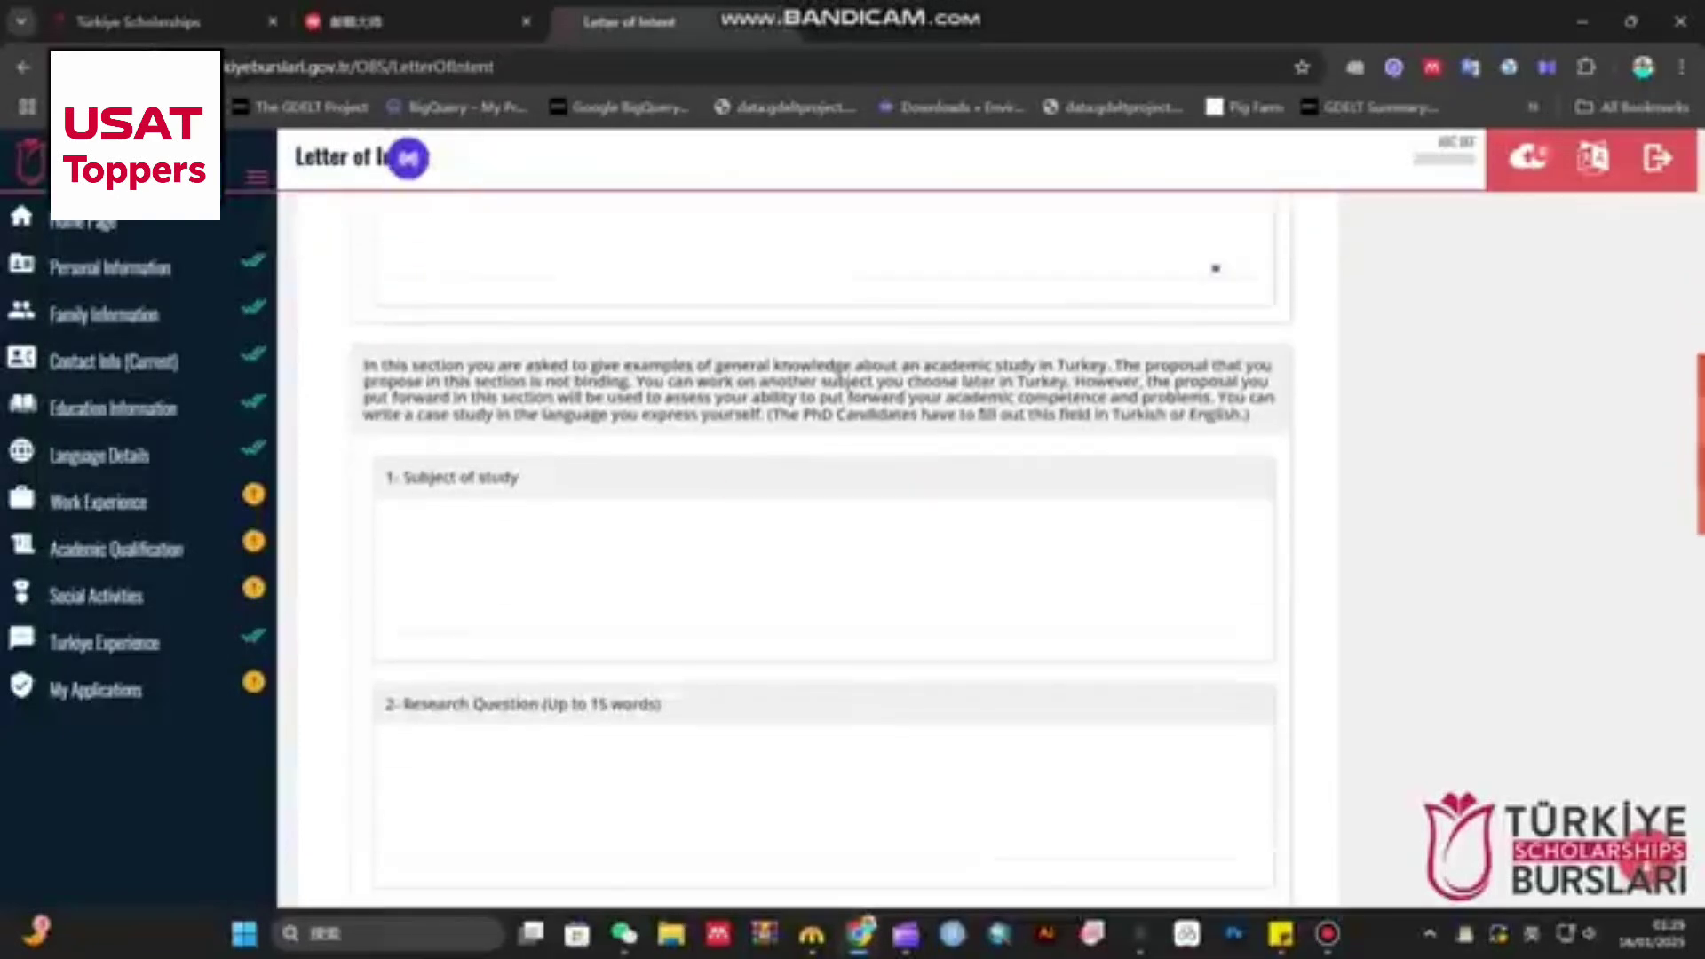
{"action": "left_click_drag", "start_coordinate": [364, 365], "coordinate": [1249, 415]}
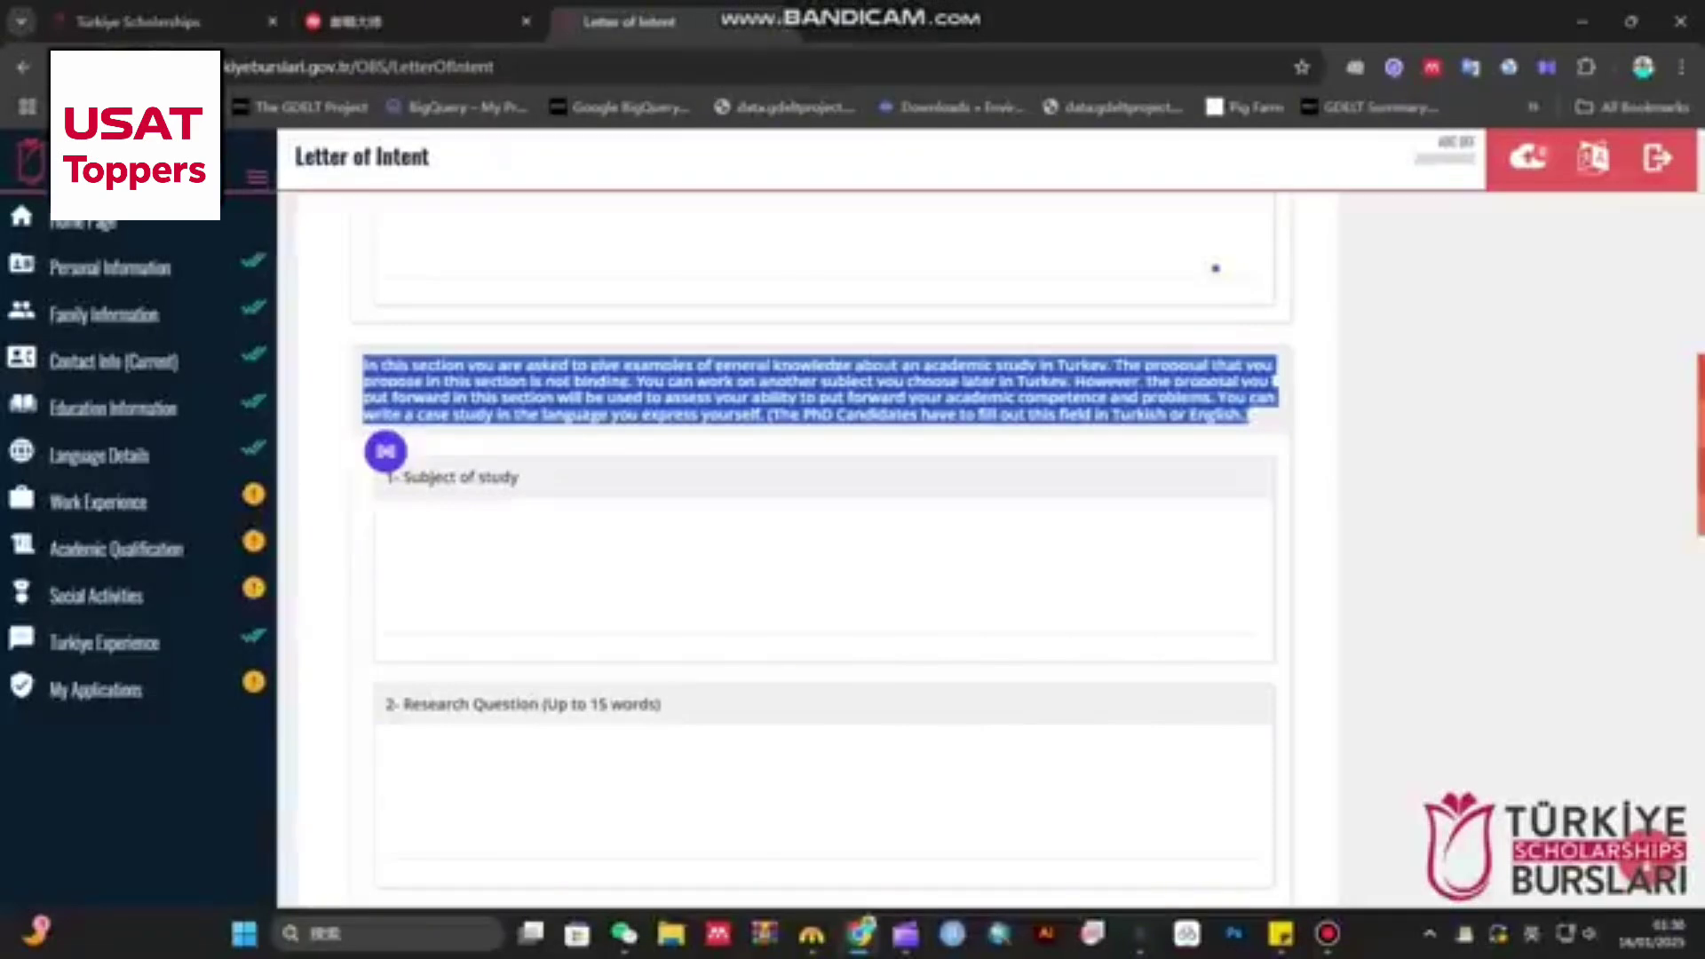
{"action": "left_click_drag", "start_coordinate": [519, 478], "coordinate": [399, 477]}
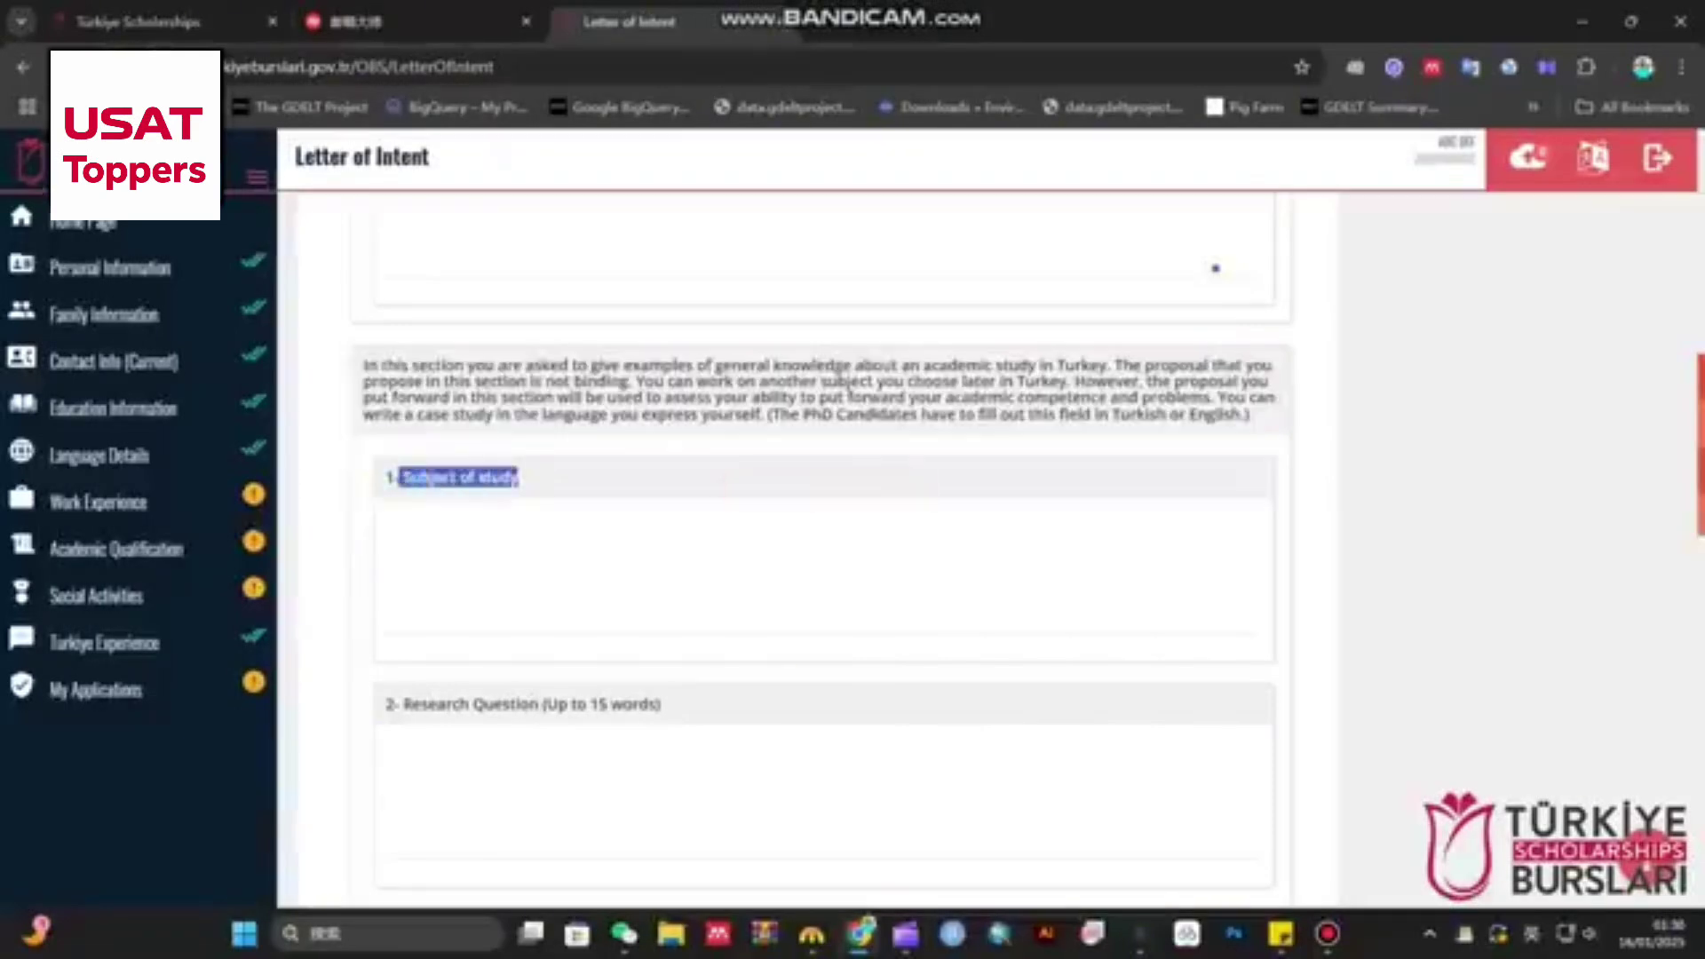
{"action": "left_click_drag", "start_coordinate": [665, 704], "coordinate": [386, 704]}
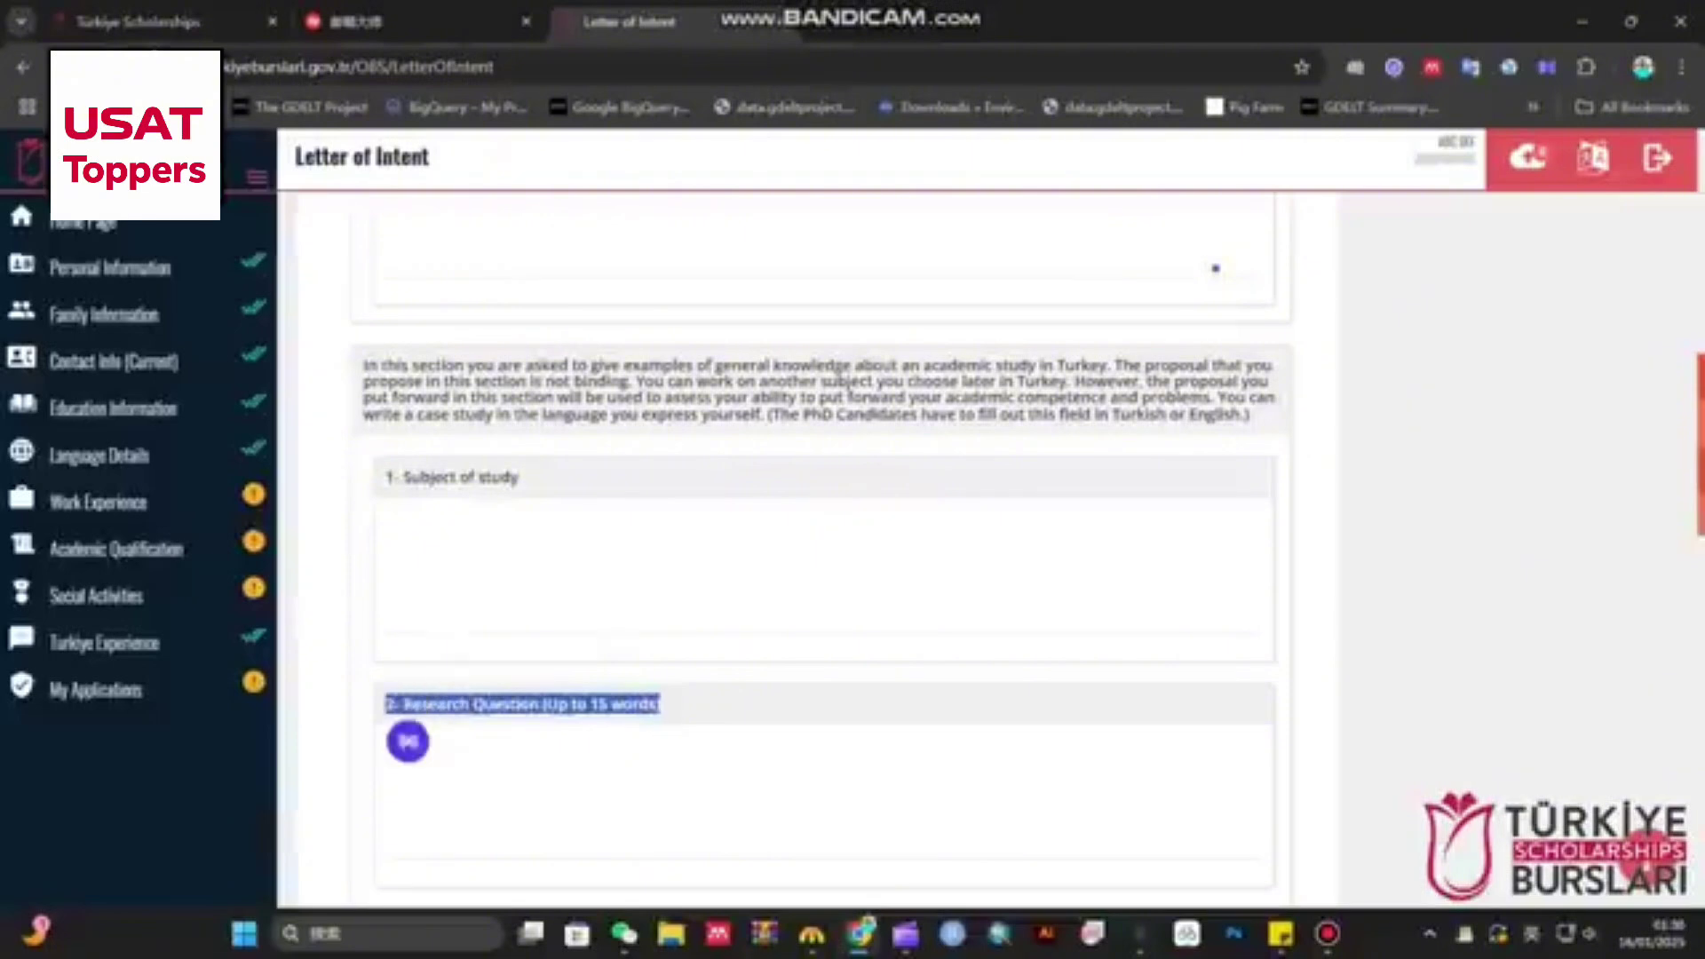
{"action": "left_click", "coordinate": [461, 755]}
{"action": "scroll", "coordinate": [826, 532], "scroll_direction": "down", "scroll_amount": 7}
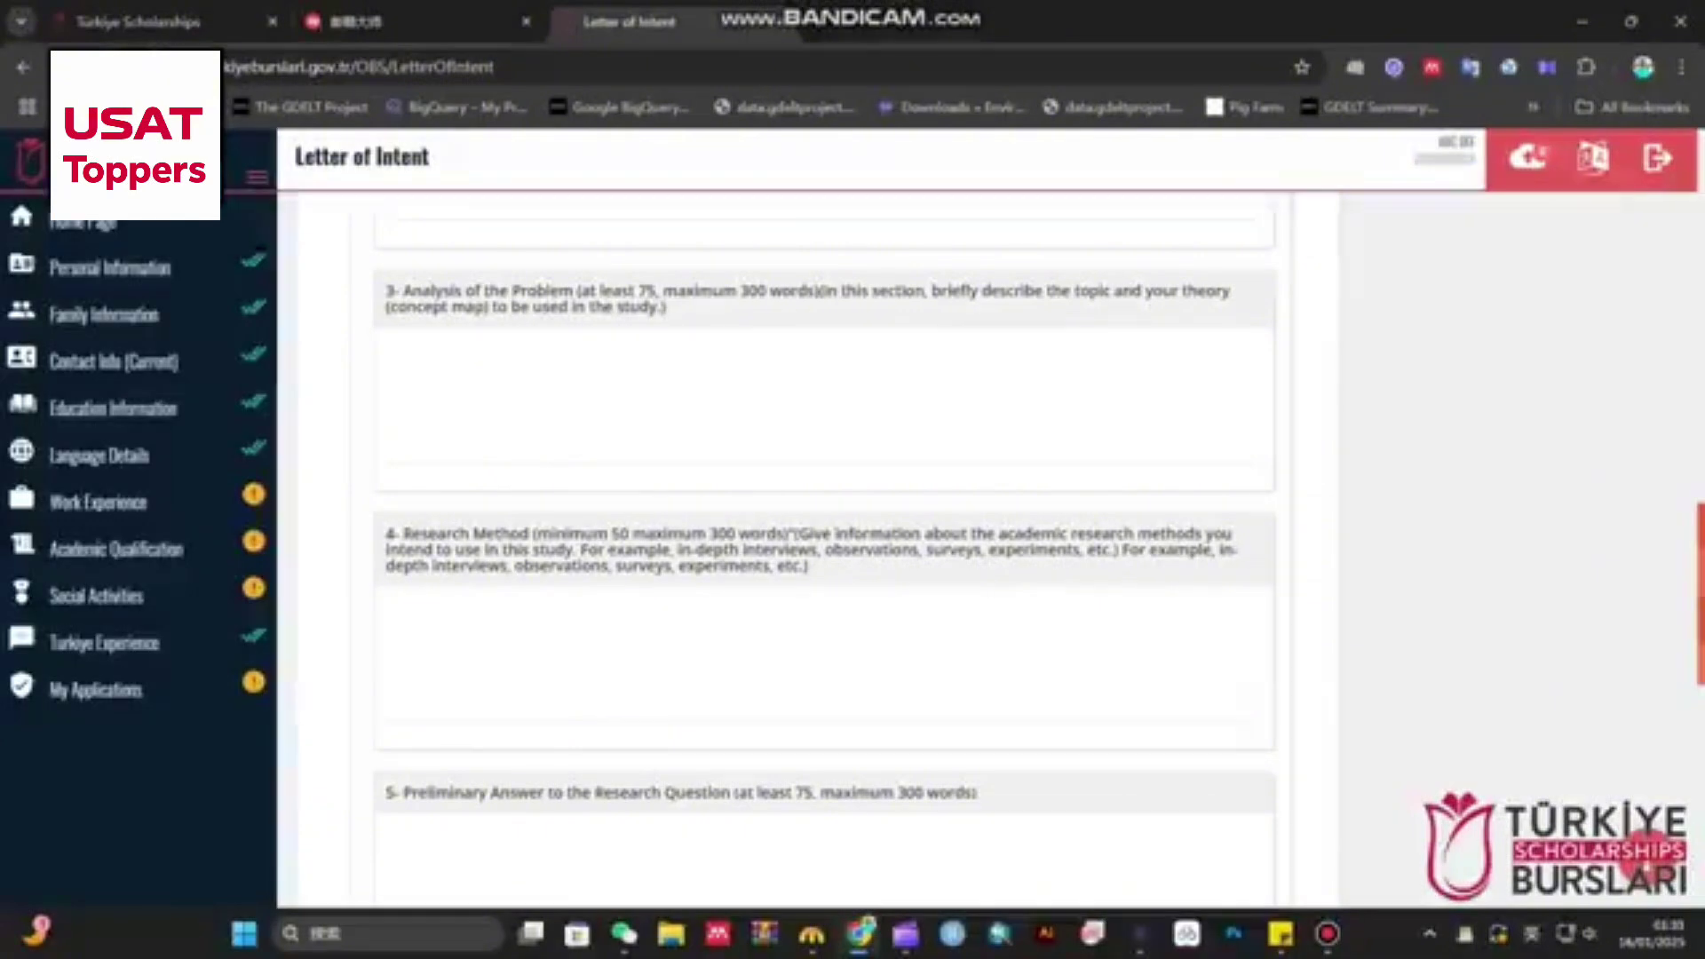
{"action": "scroll", "coordinate": [824, 550], "scroll_direction": "down", "scroll_amount": 7}
{"action": "scroll", "coordinate": [824, 550], "scroll_direction": "up", "scroll_amount": 5}
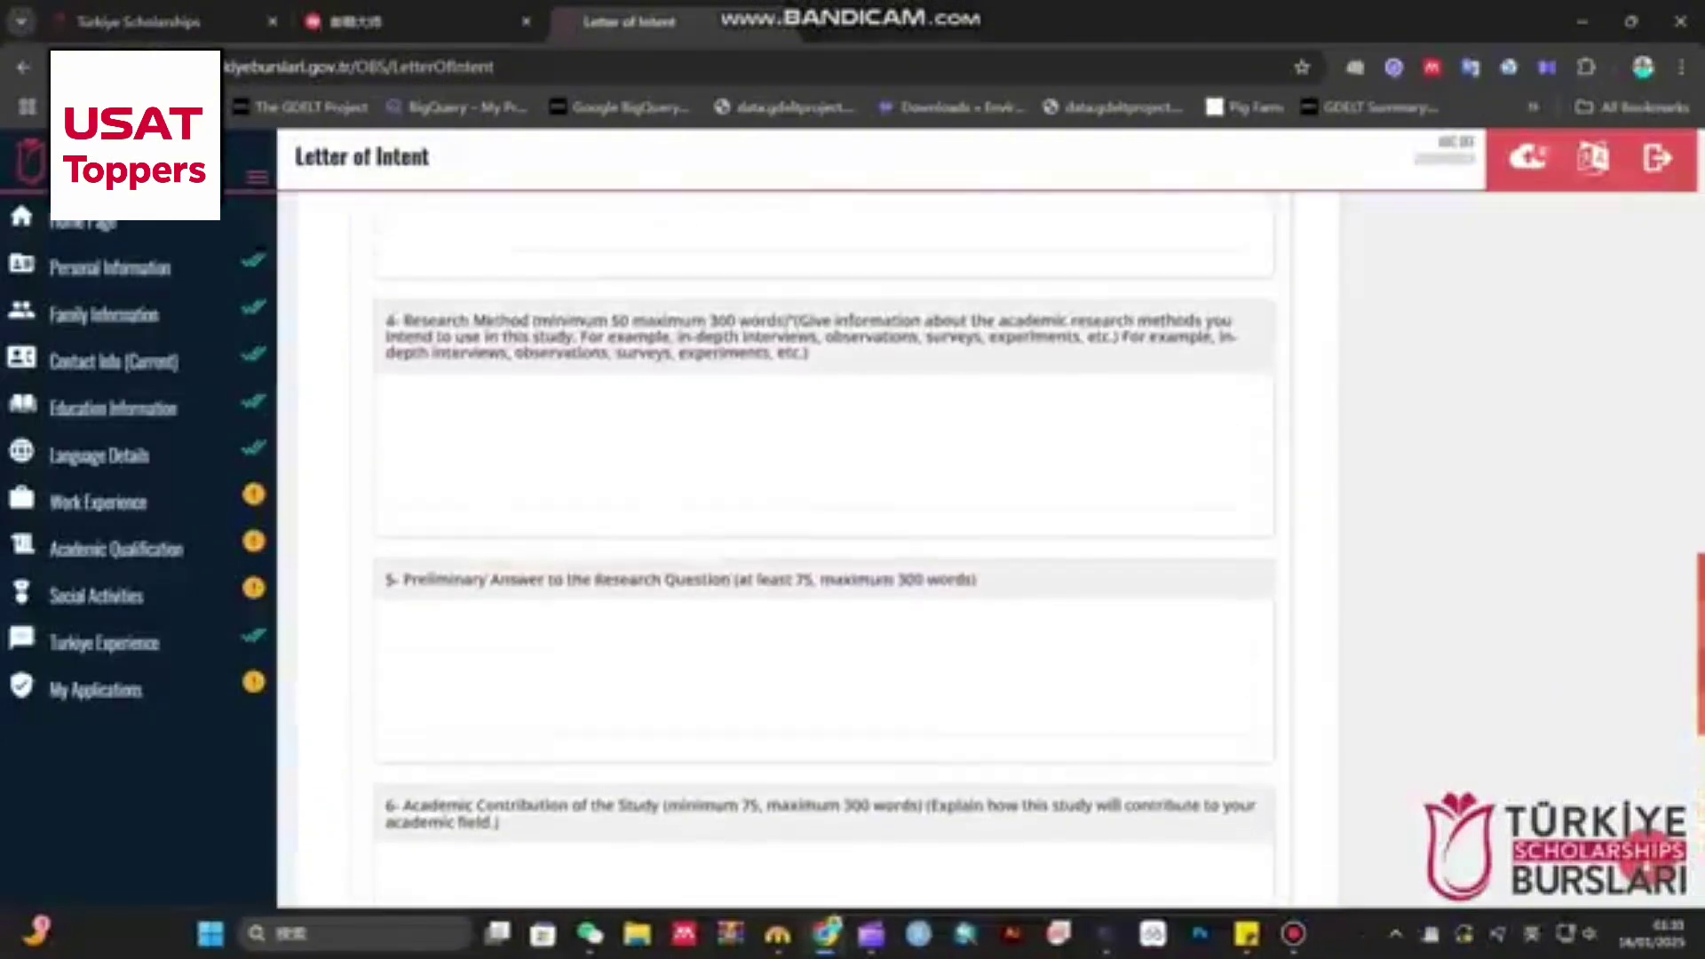
{"action": "scroll", "coordinate": [824, 551], "scroll_direction": "down", "scroll_amount": 6}
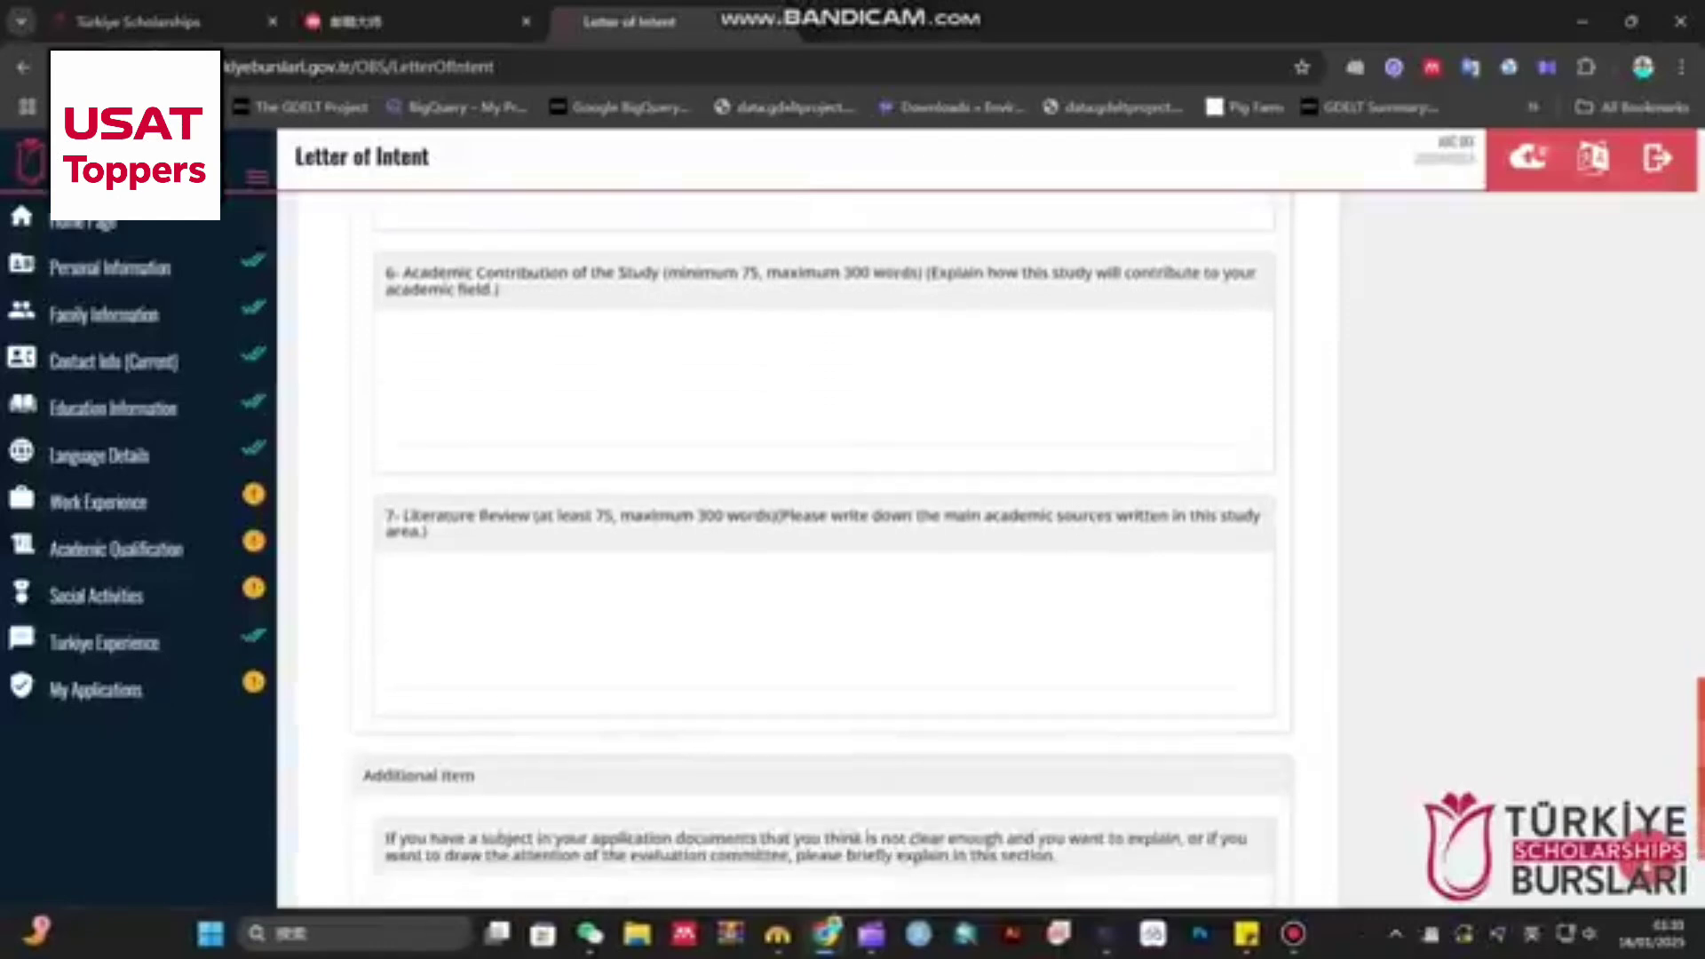
{"action": "scroll", "coordinate": [824, 551], "scroll_direction": "down", "scroll_amount": 1}
{"action": "scroll", "coordinate": [824, 550], "scroll_direction": "up", "scroll_amount": 1}
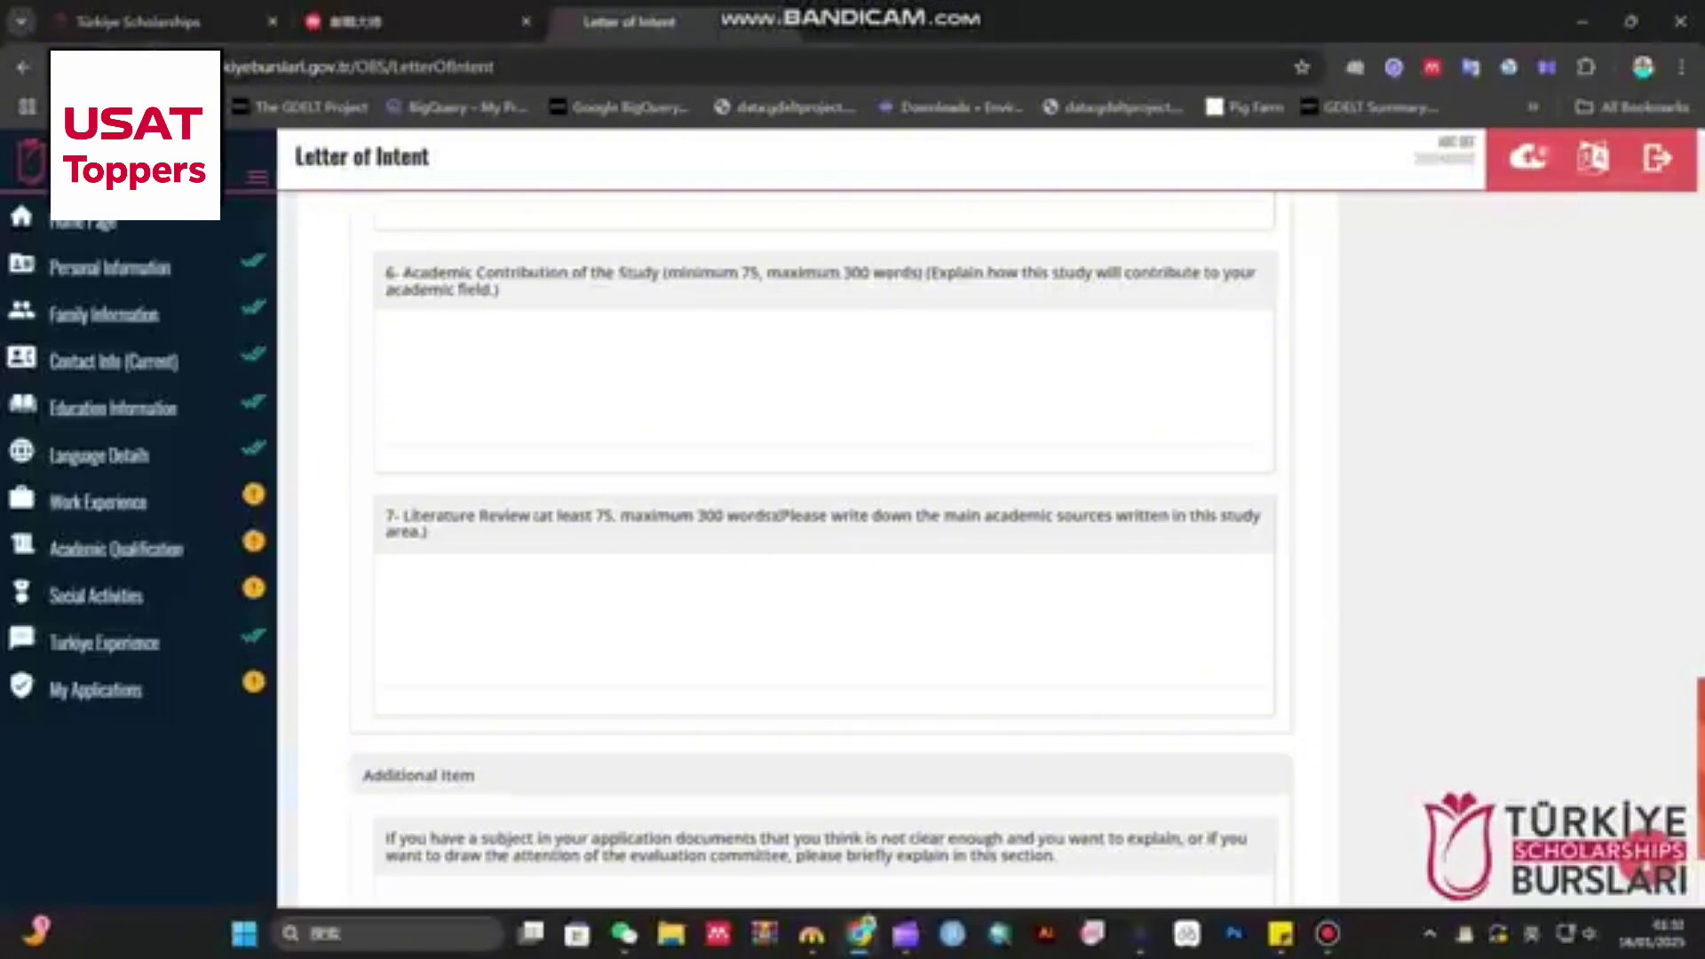
{"action": "scroll", "coordinate": [824, 533], "scroll_direction": "down", "scroll_amount": 2}
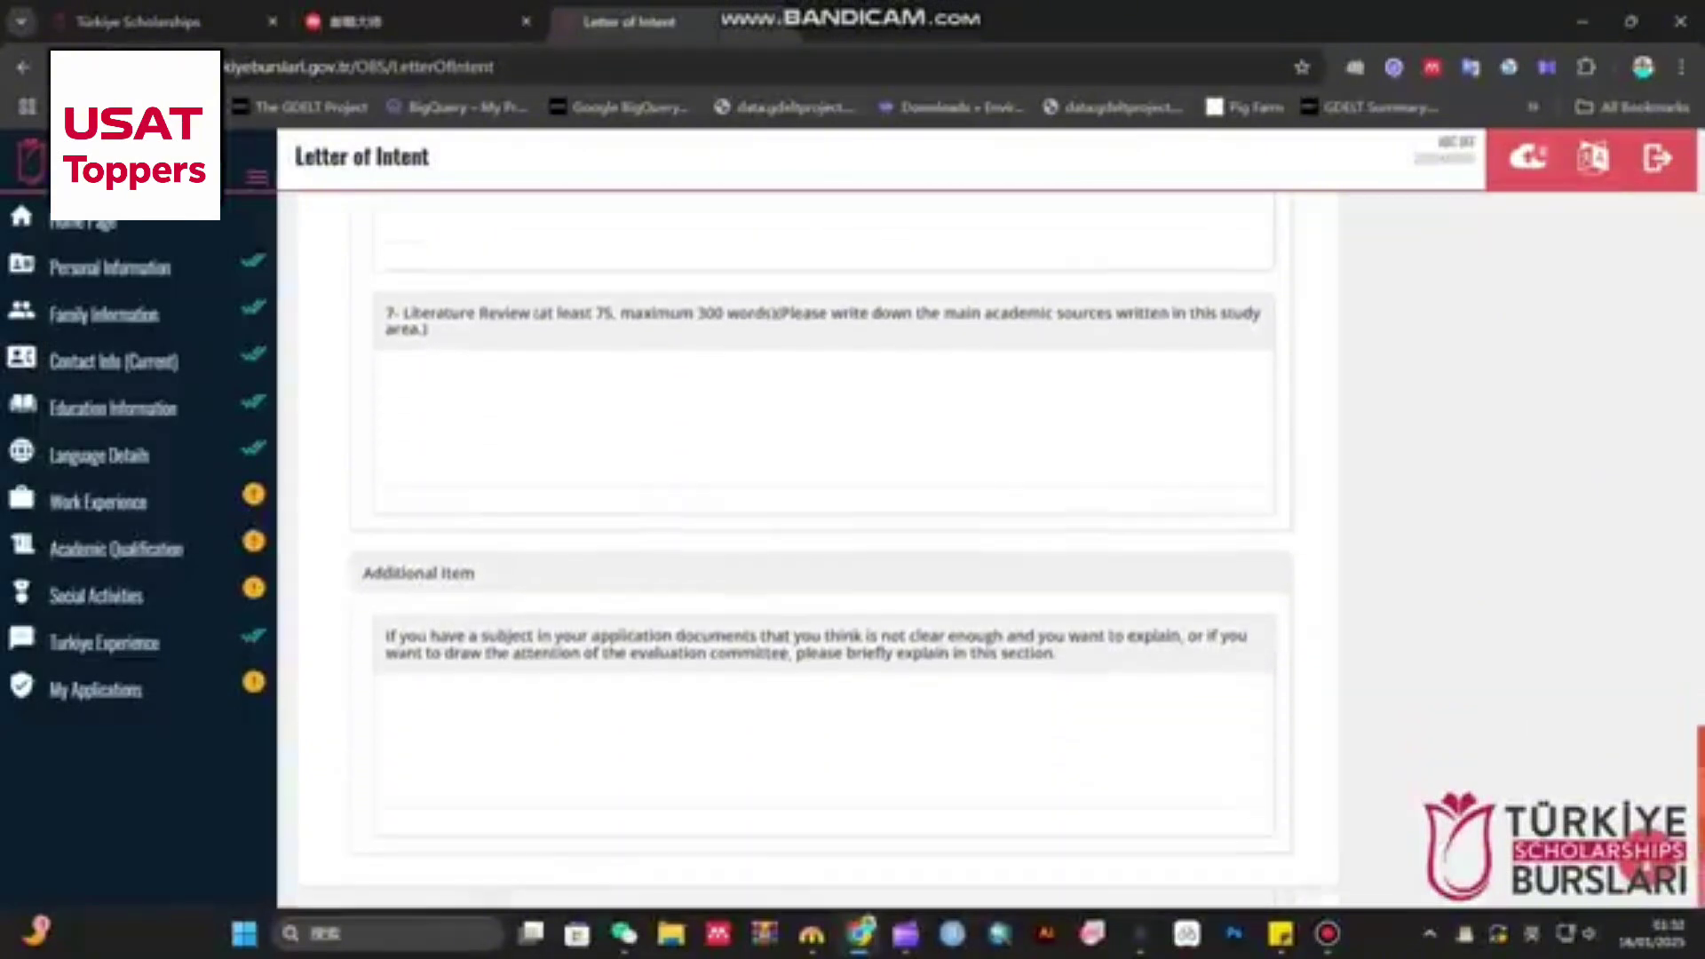
{"action": "scroll", "coordinate": [824, 533], "scroll_direction": "up", "scroll_amount": 2}
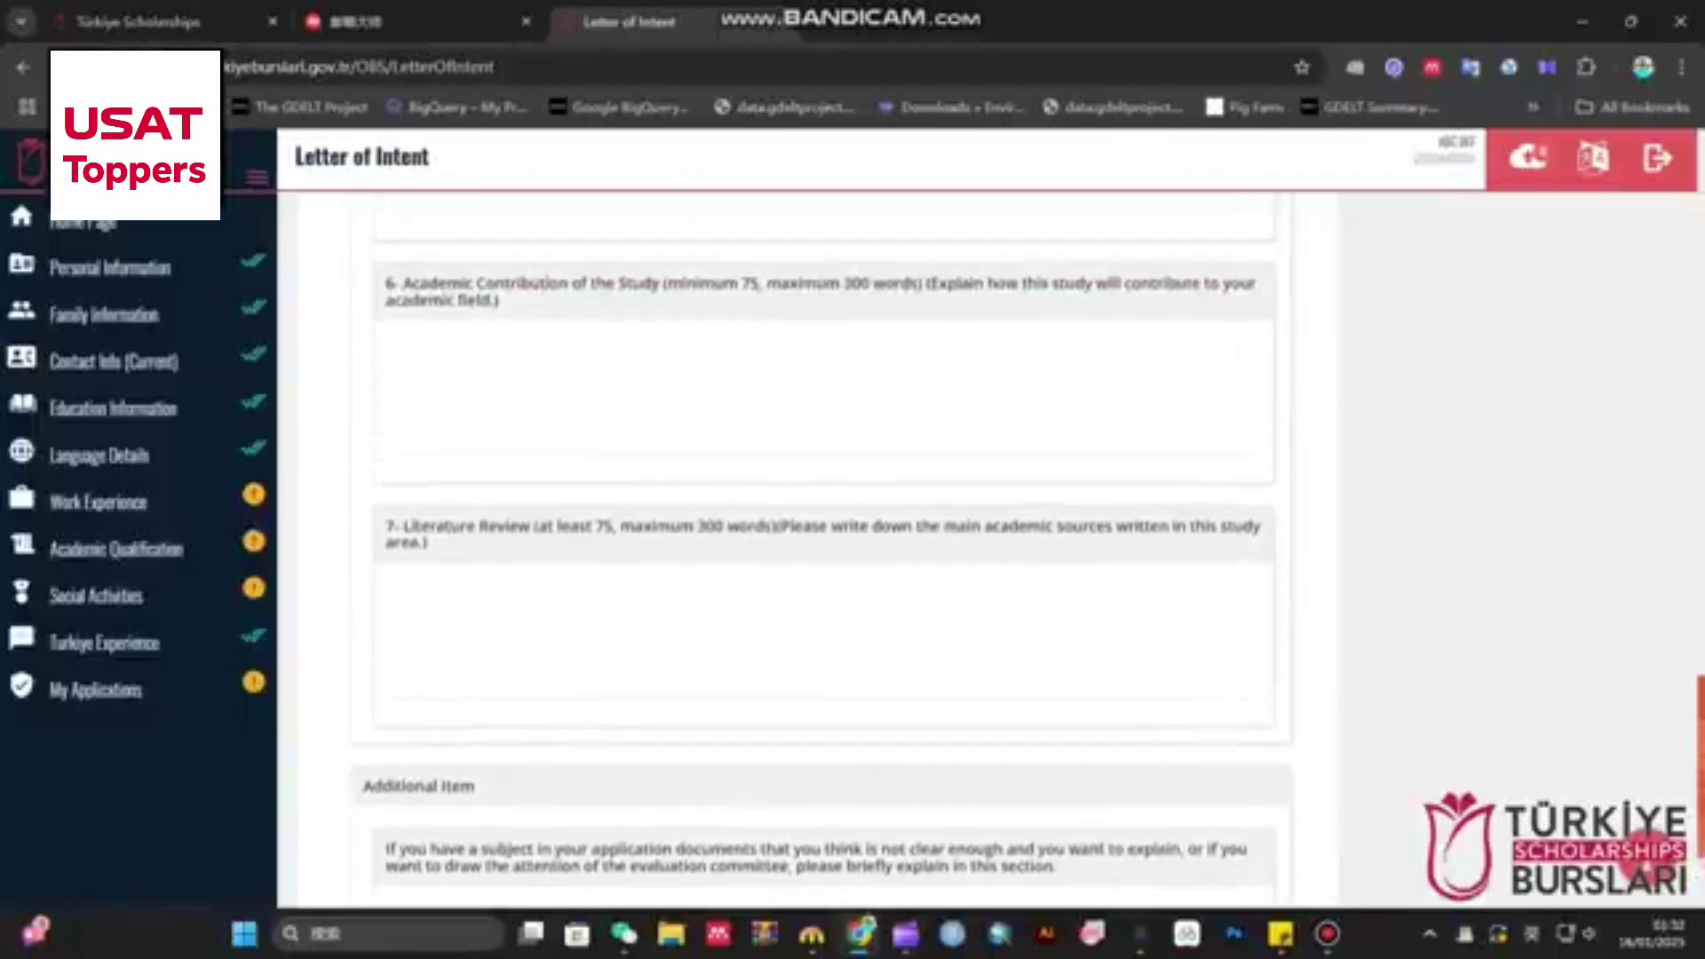
{"action": "scroll", "coordinate": [824, 533], "scroll_direction": "up", "scroll_amount": 15}
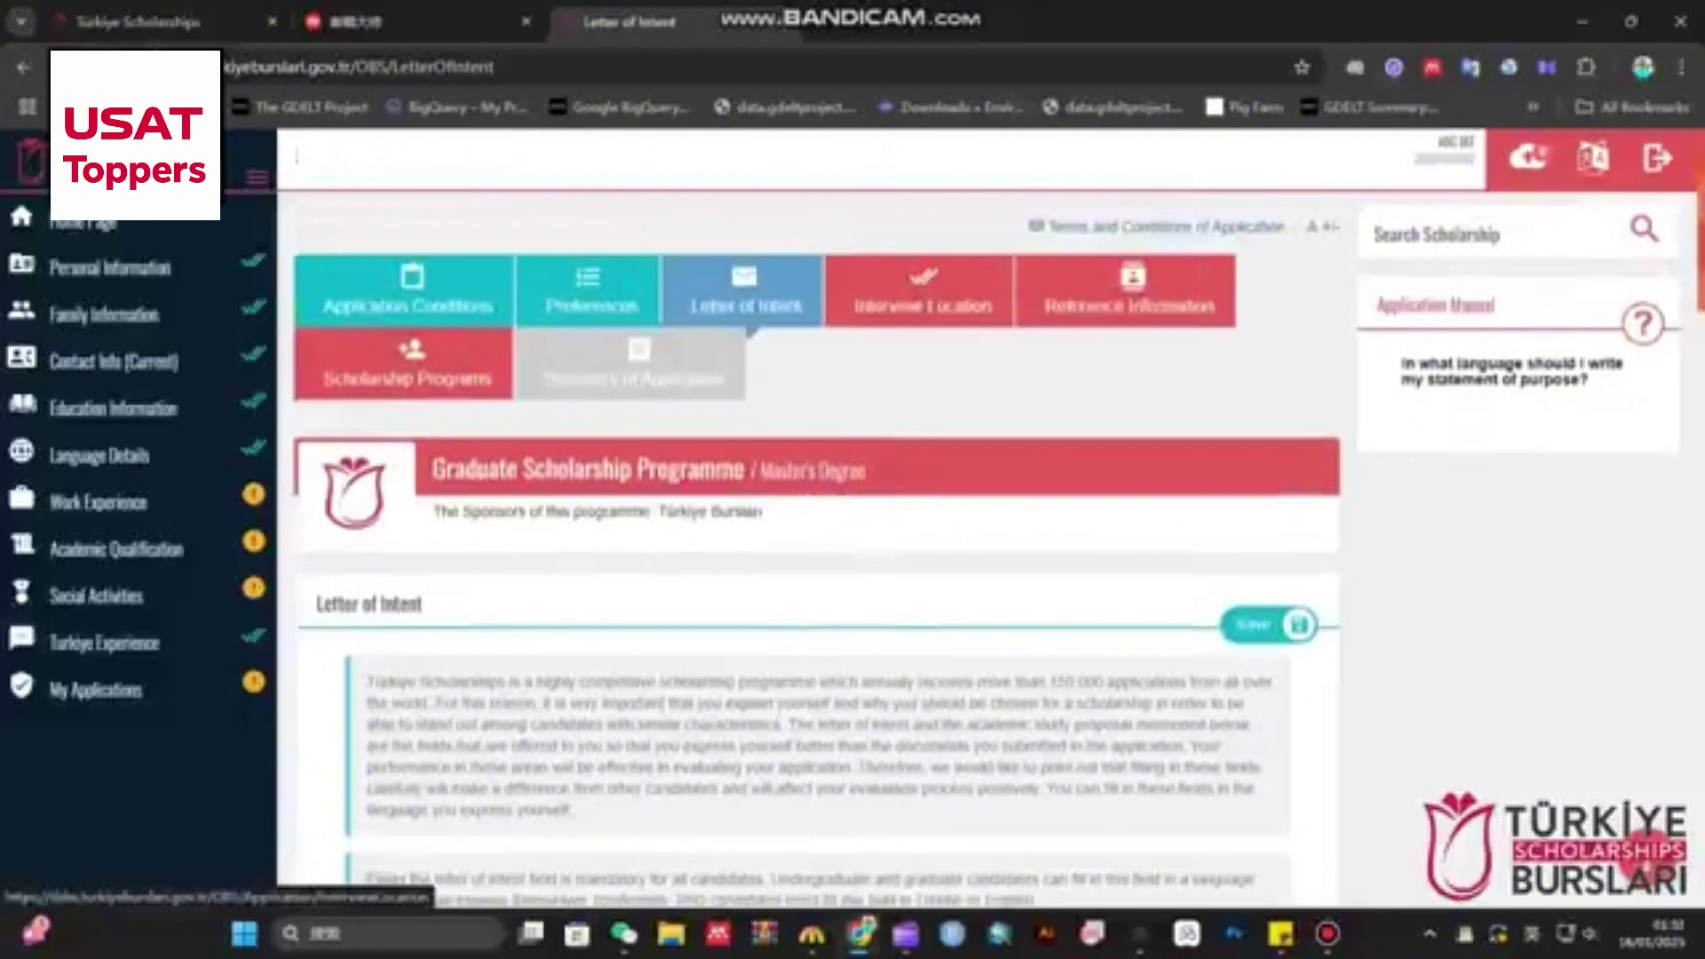
- Set the interview country to Pakistan by searching 'pak', and the city to Islamabad
{"action": "left_click", "coordinate": [923, 293]}
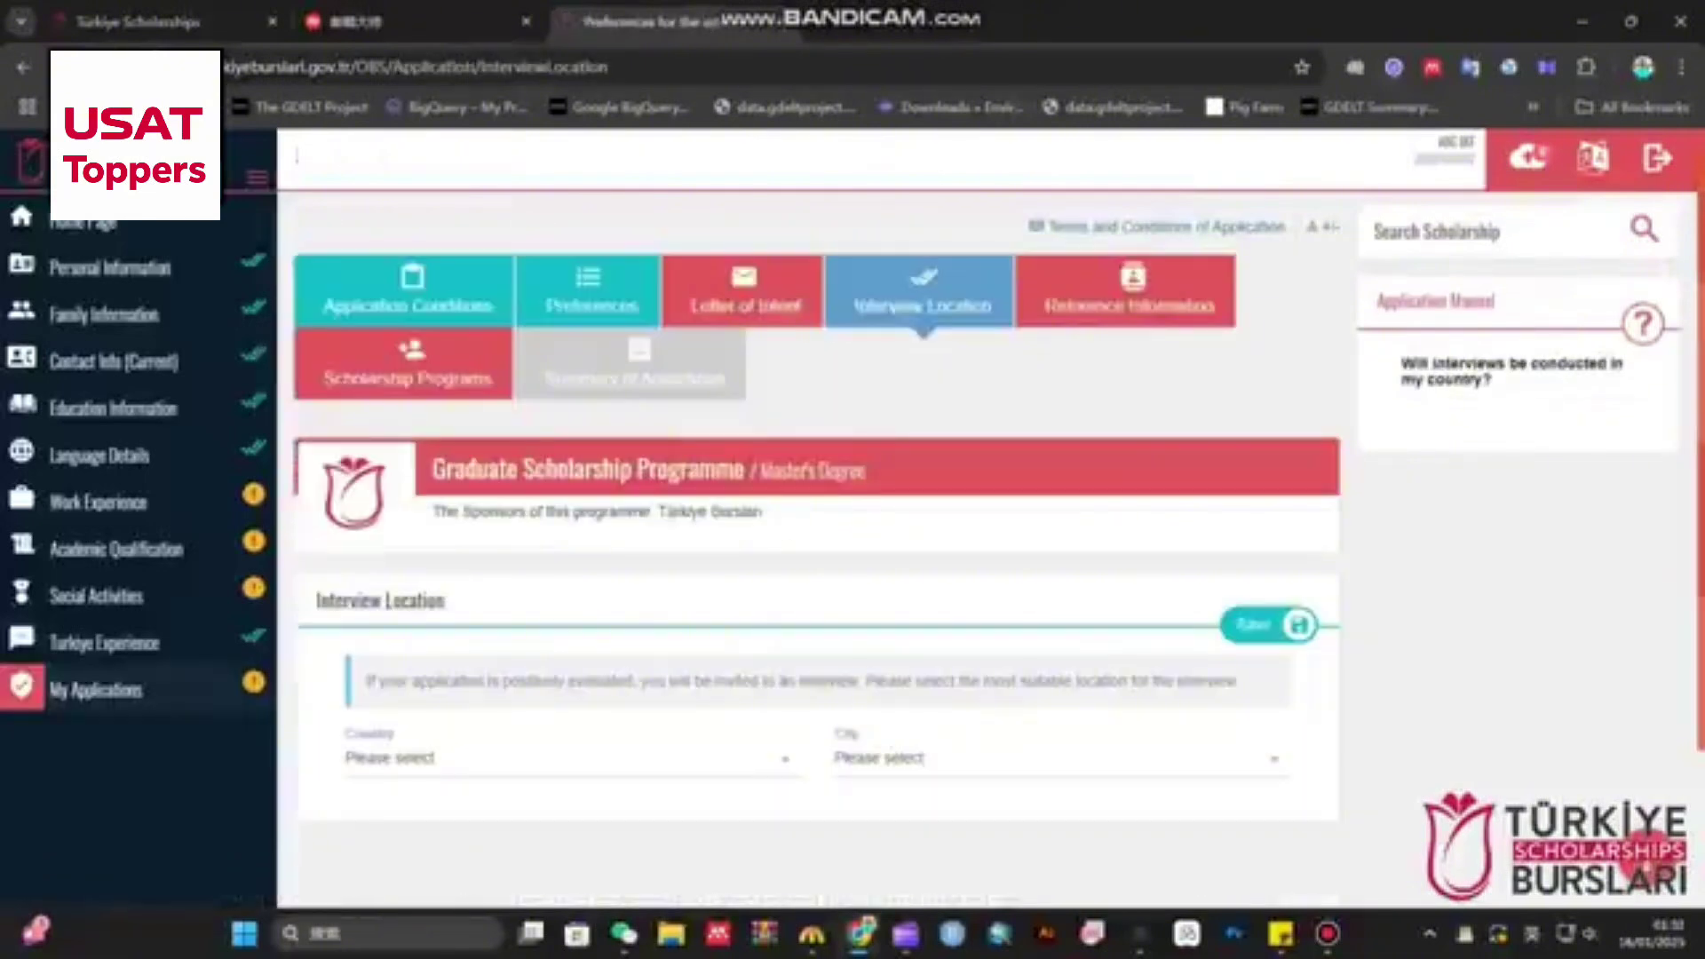
{"action": "scroll", "coordinate": [817, 533], "scroll_direction": "down", "scroll_amount": 1}
{"action": "left_click", "coordinate": [569, 650]}
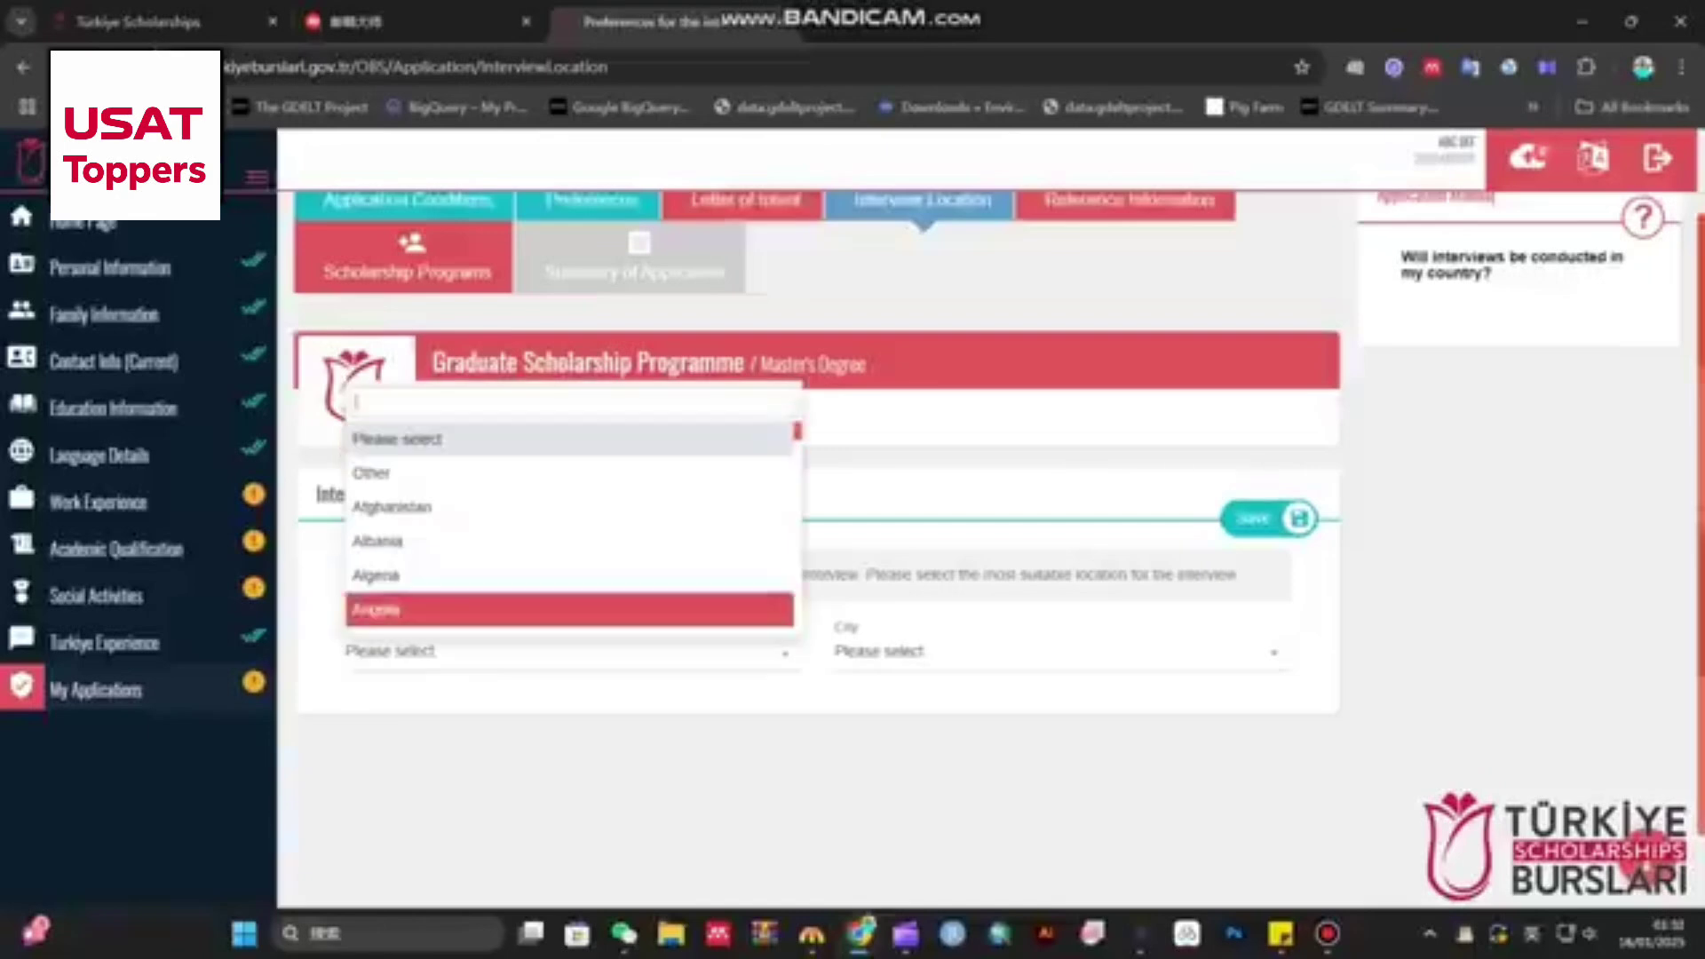
{"action": "scroll", "coordinate": [568, 533], "scroll_direction": "down", "scroll_amount": 15}
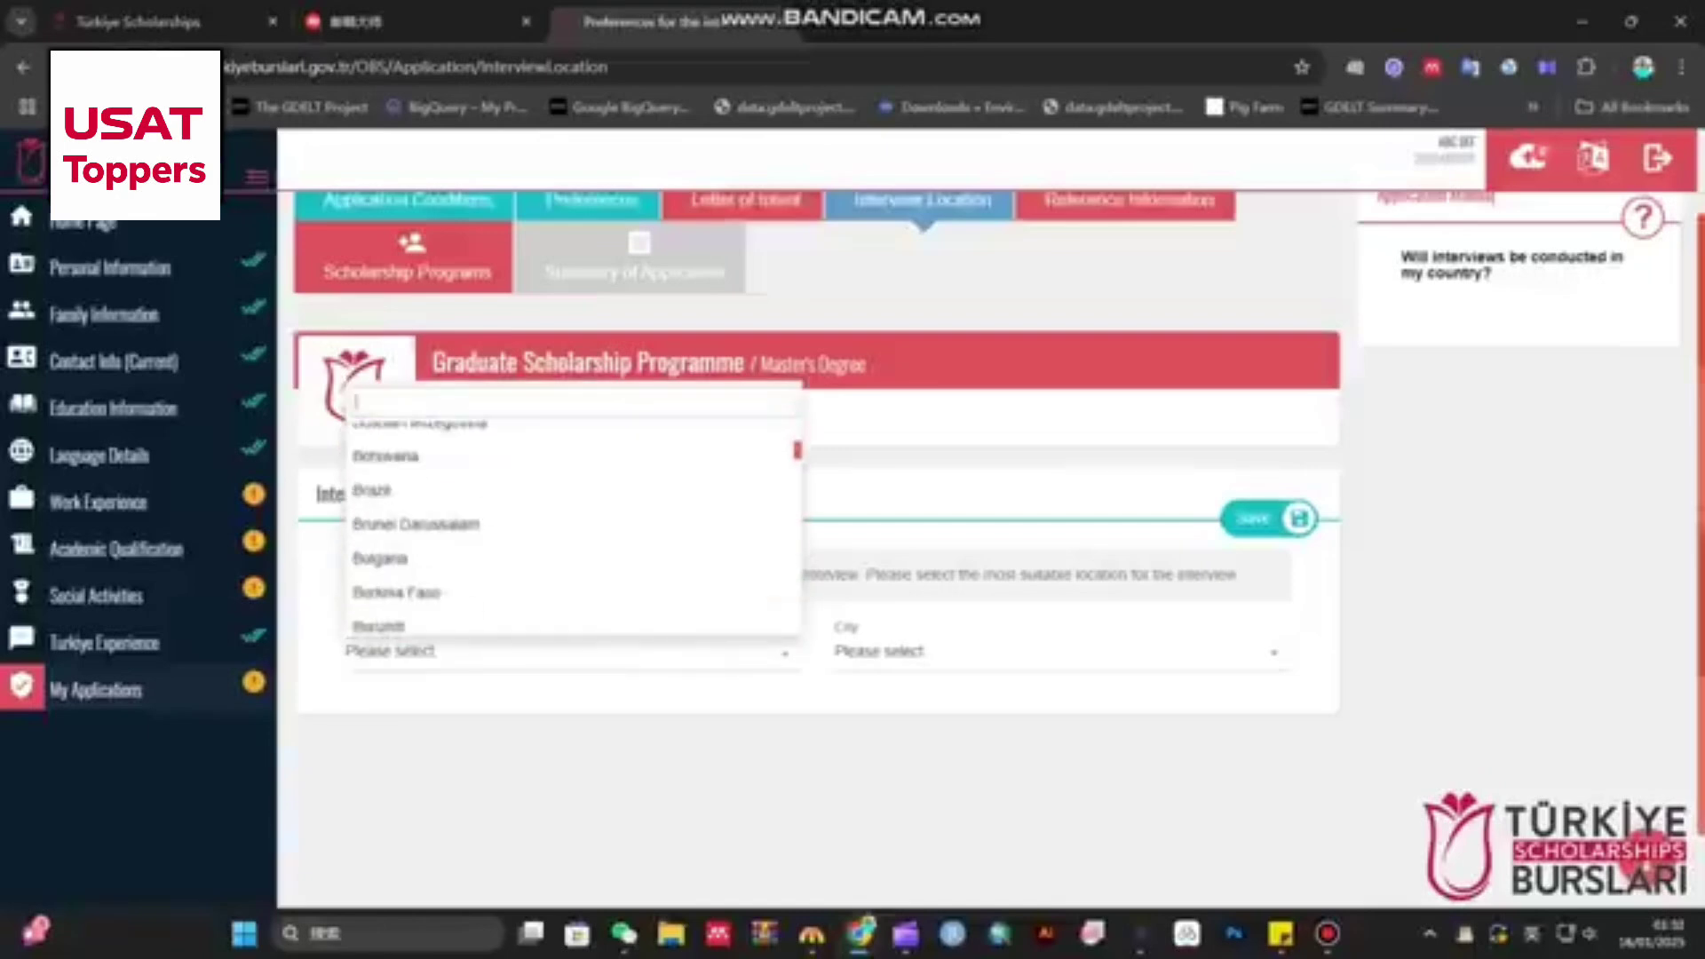
{"action": "scroll", "coordinate": [572, 533], "scroll_direction": "down", "scroll_amount": 20}
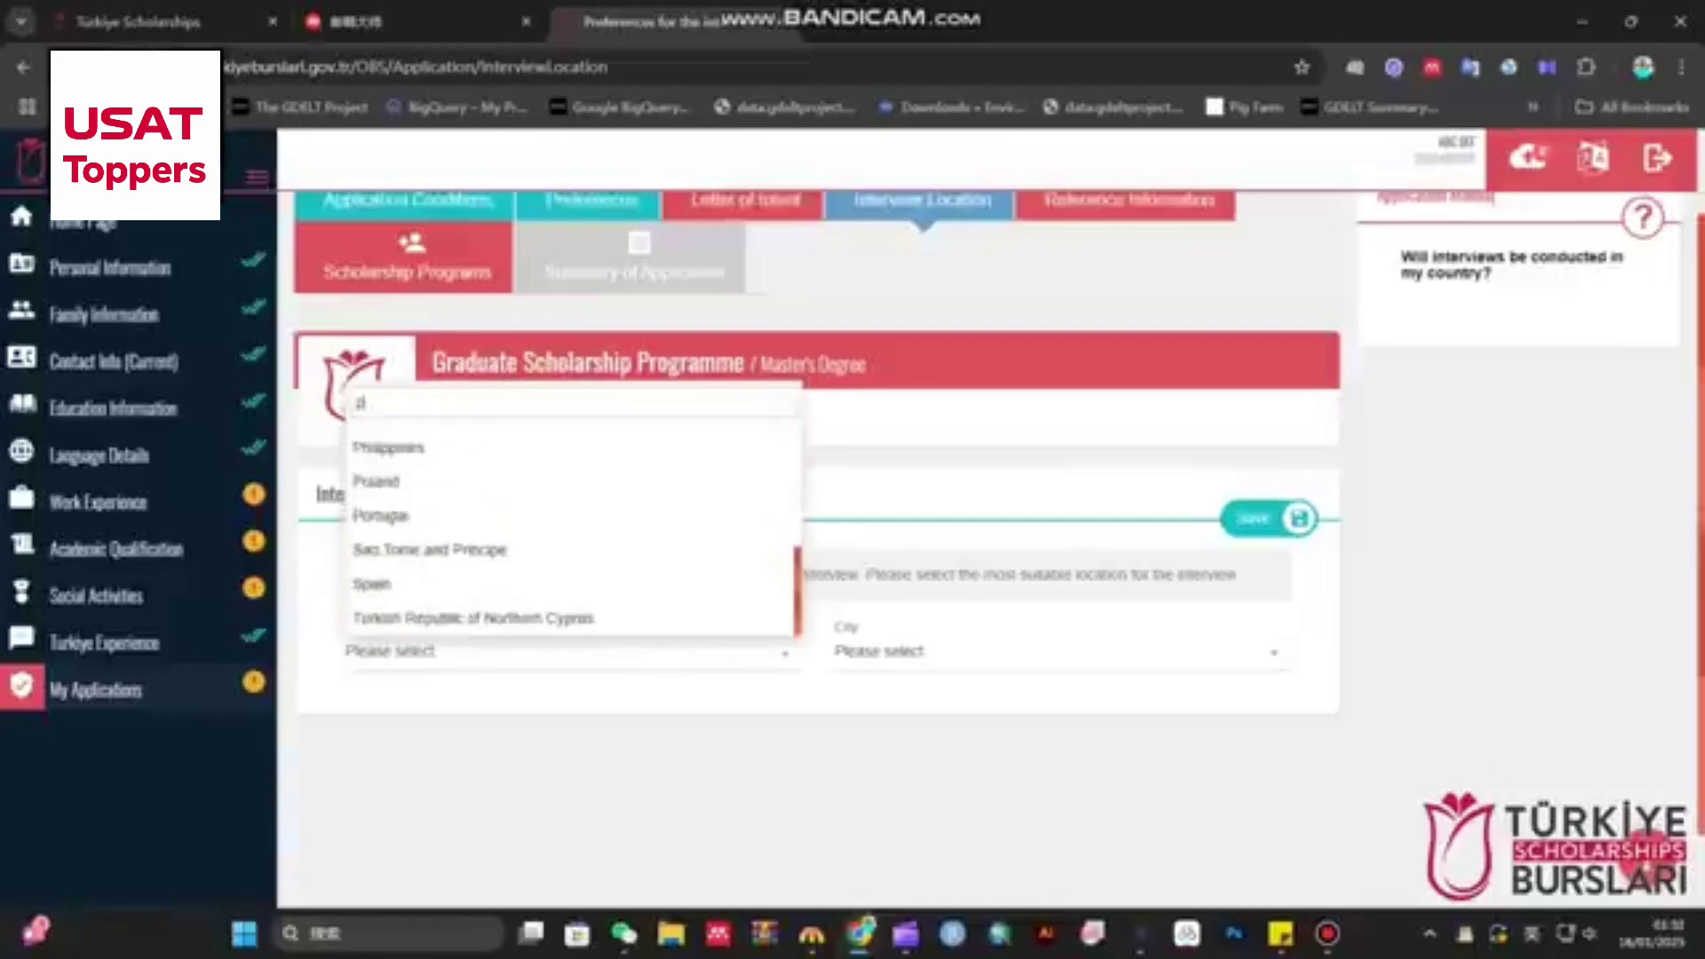
{"action": "type", "text": "pak"}
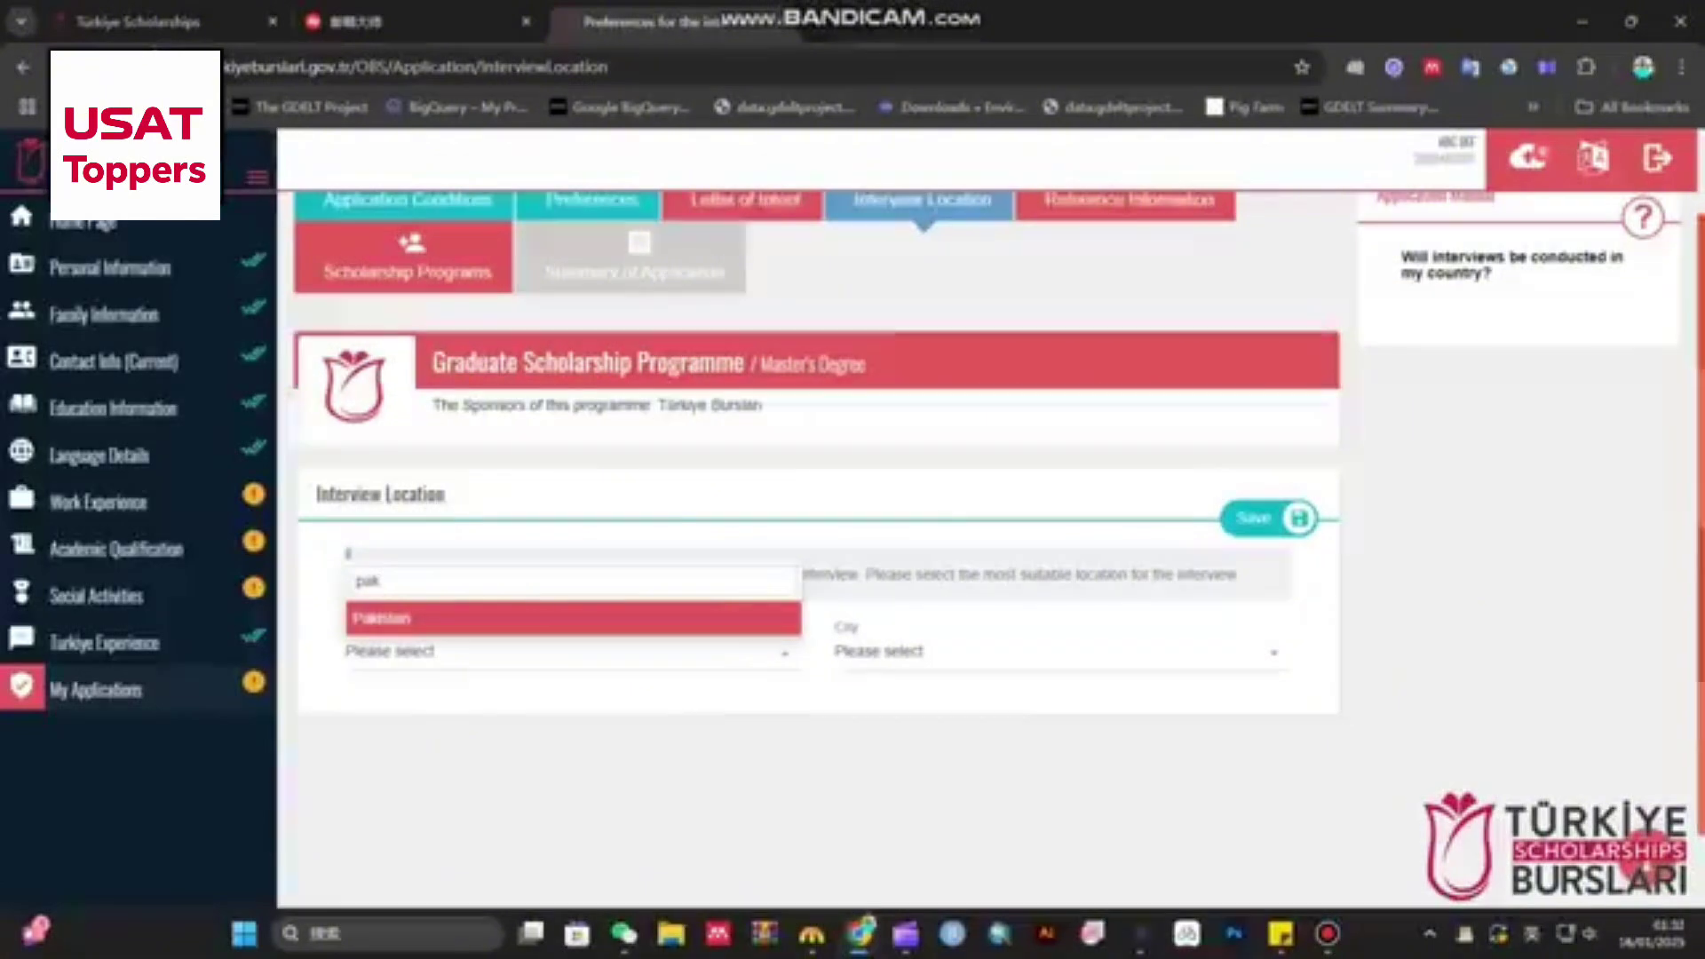
{"action": "key", "text": "Return"}
{"action": "left_click", "coordinate": [923, 653]}
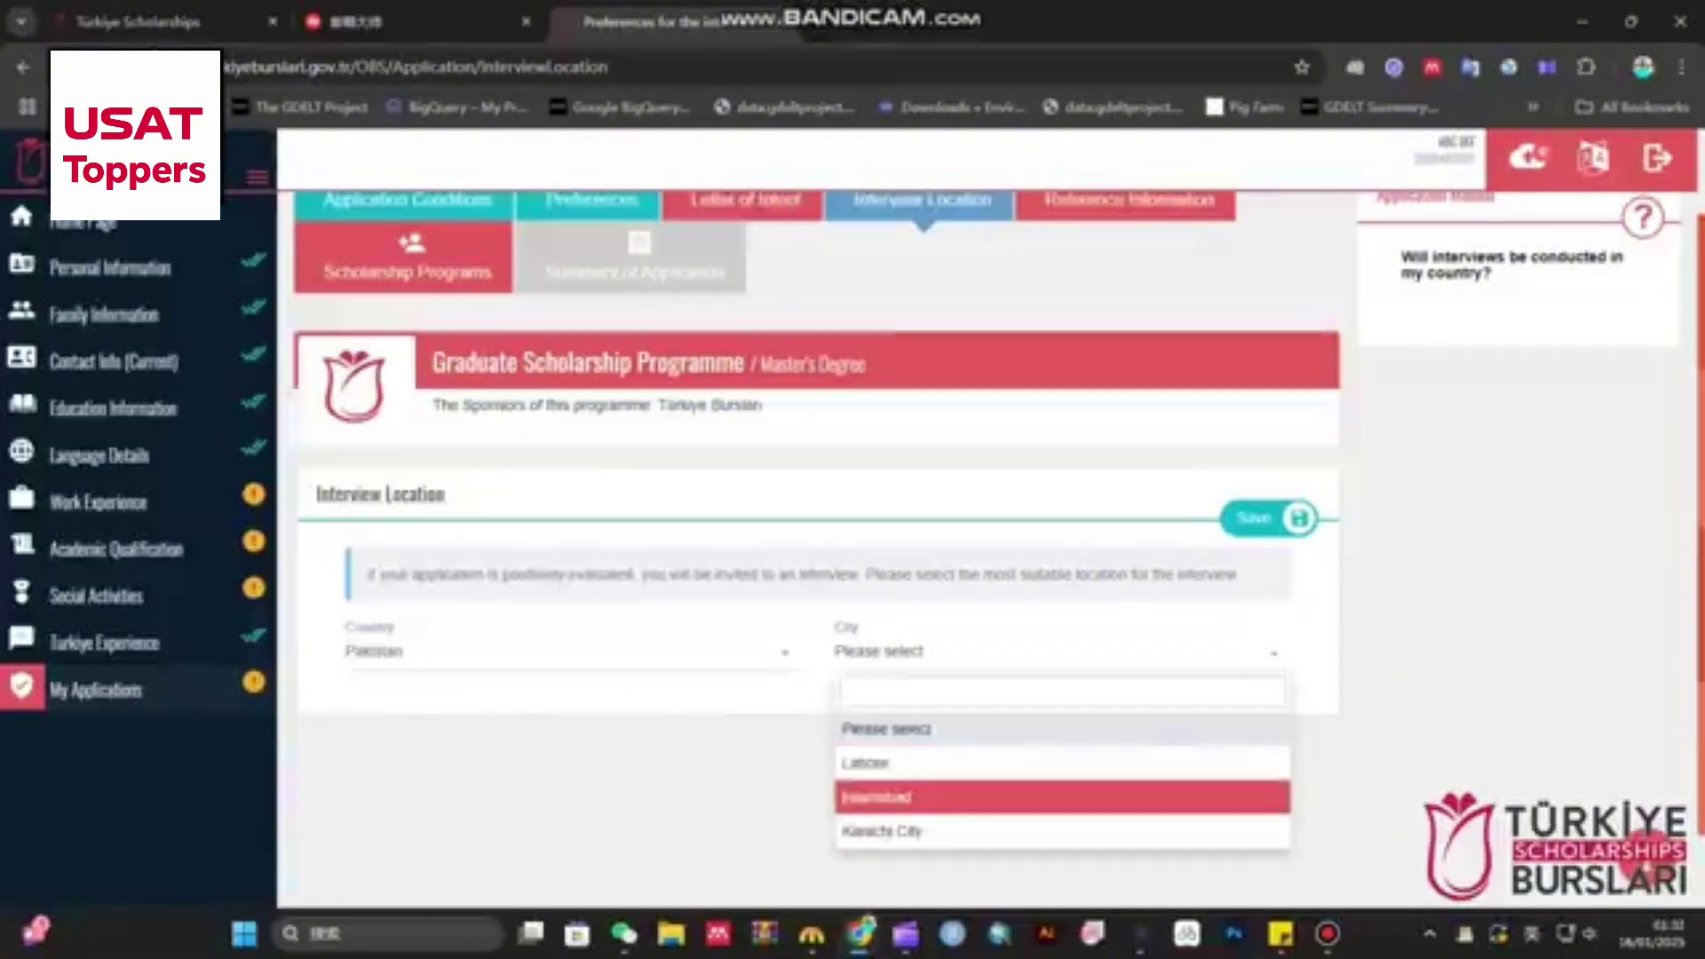
{"action": "key", "text": "Return"}
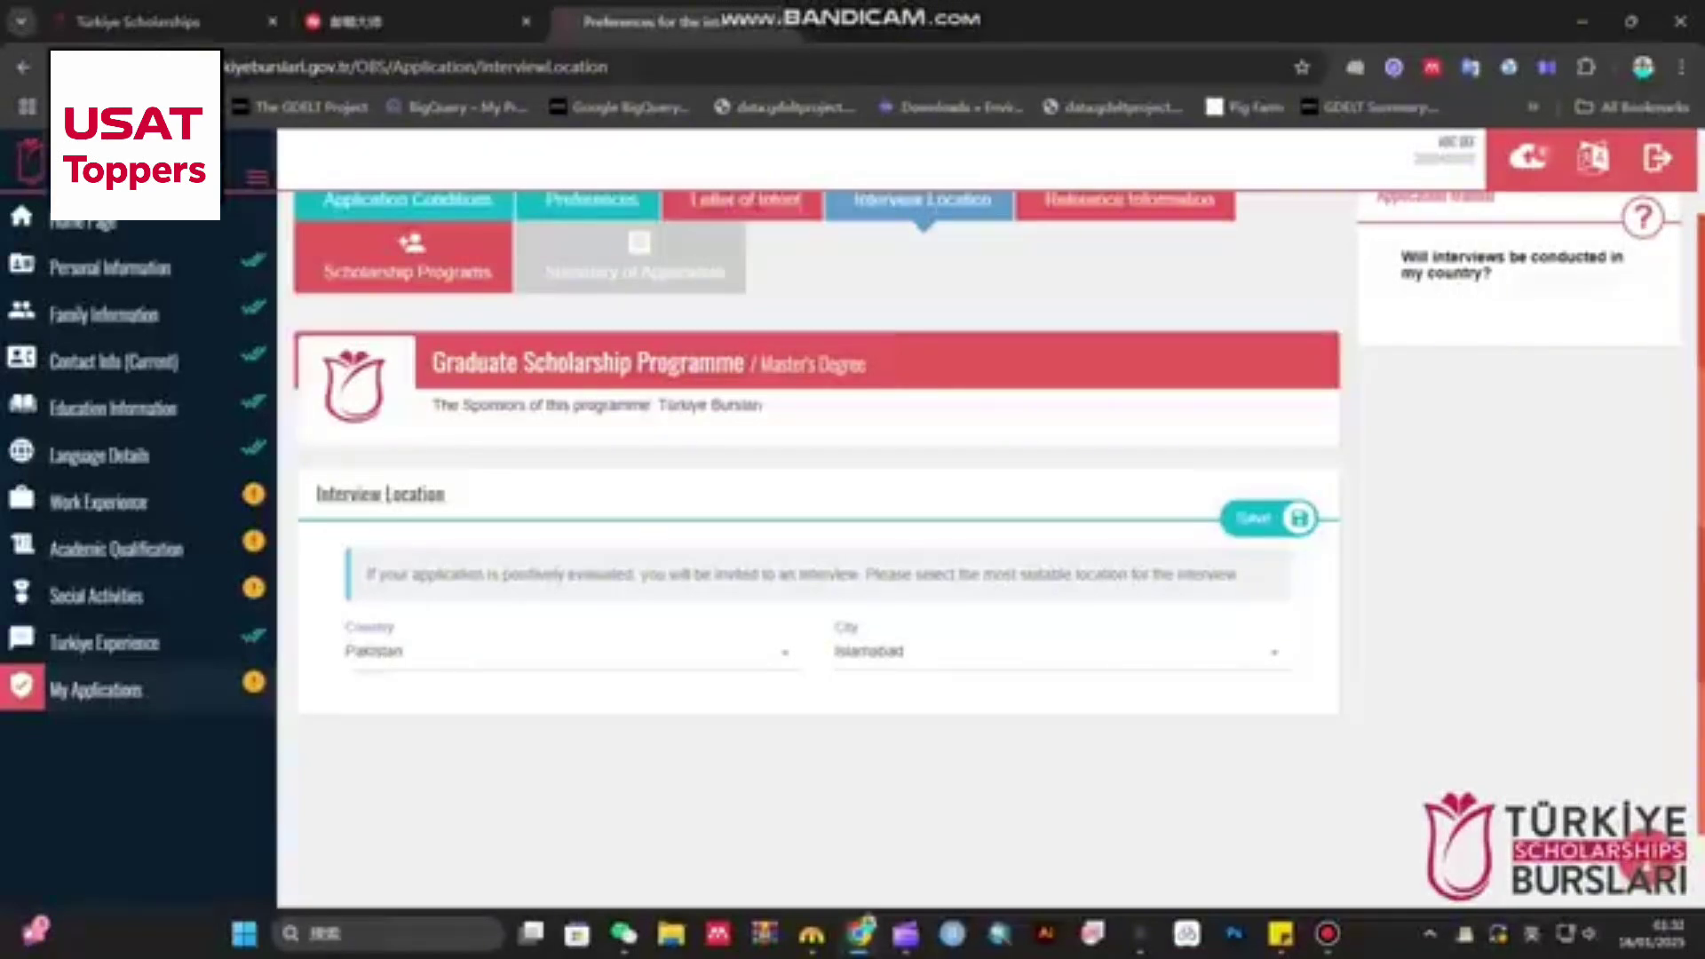
- Reconfirm Pakistan, briefly switch the city to Lahore, then restore Islamabad
{"action": "scroll", "coordinate": [817, 532], "scroll_direction": "up", "scroll_amount": 1}
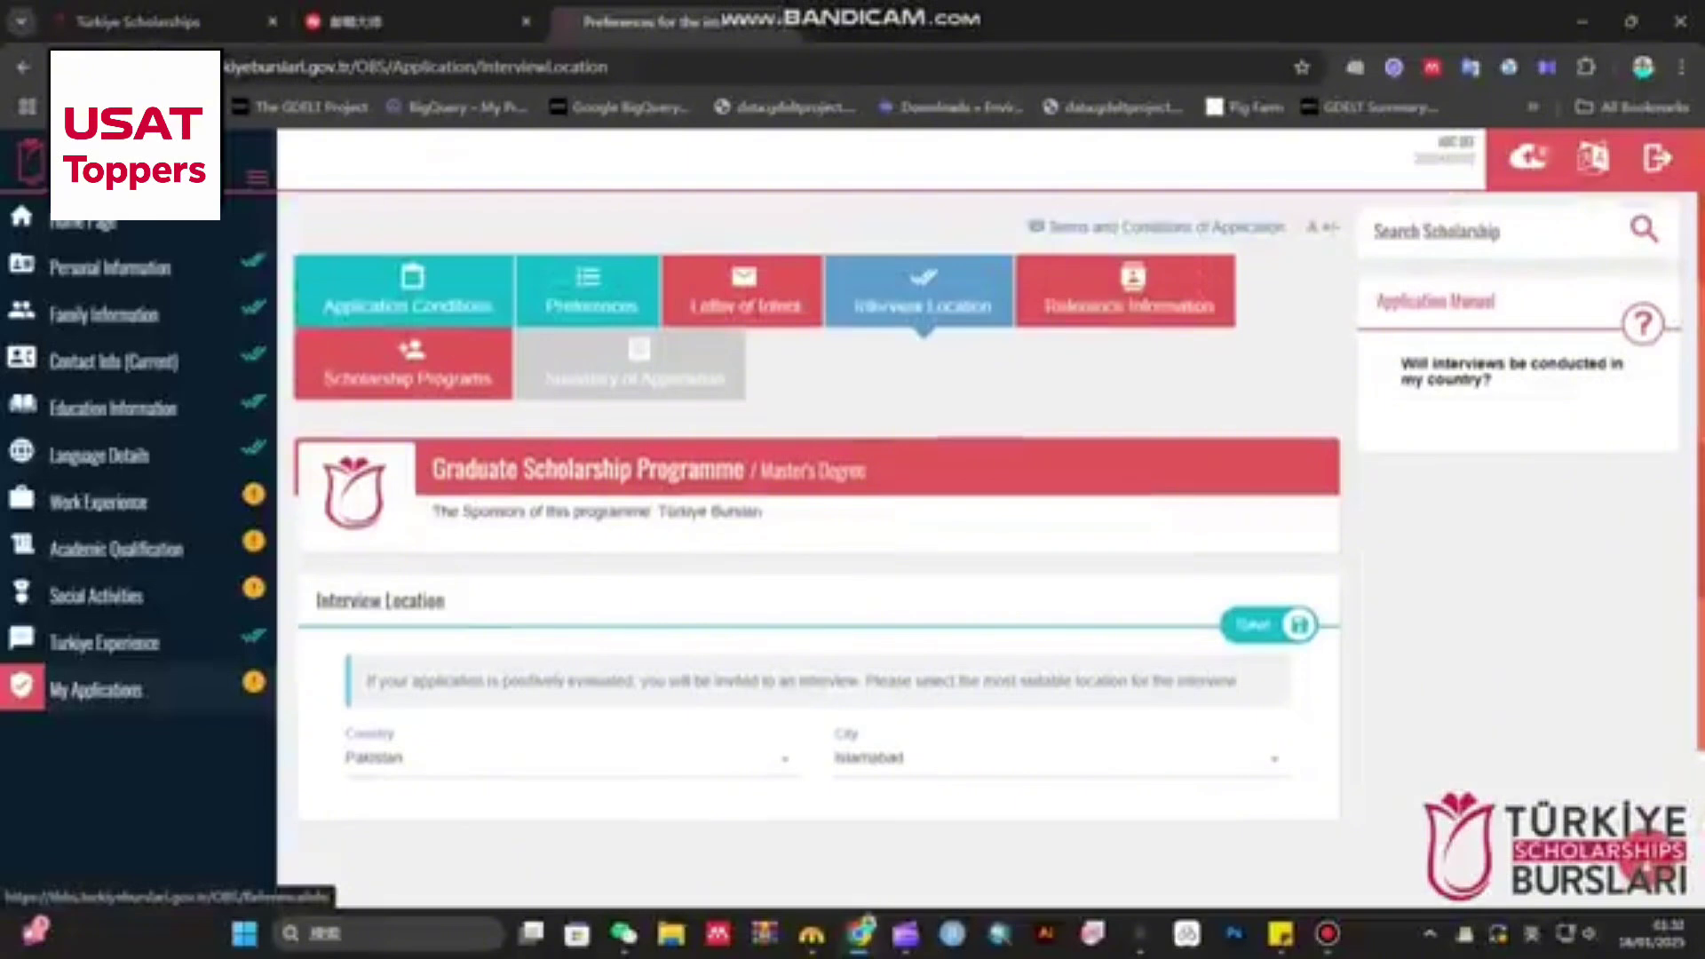
{"action": "left_click", "coordinate": [568, 758]}
{"action": "left_click", "coordinate": [569, 613]}
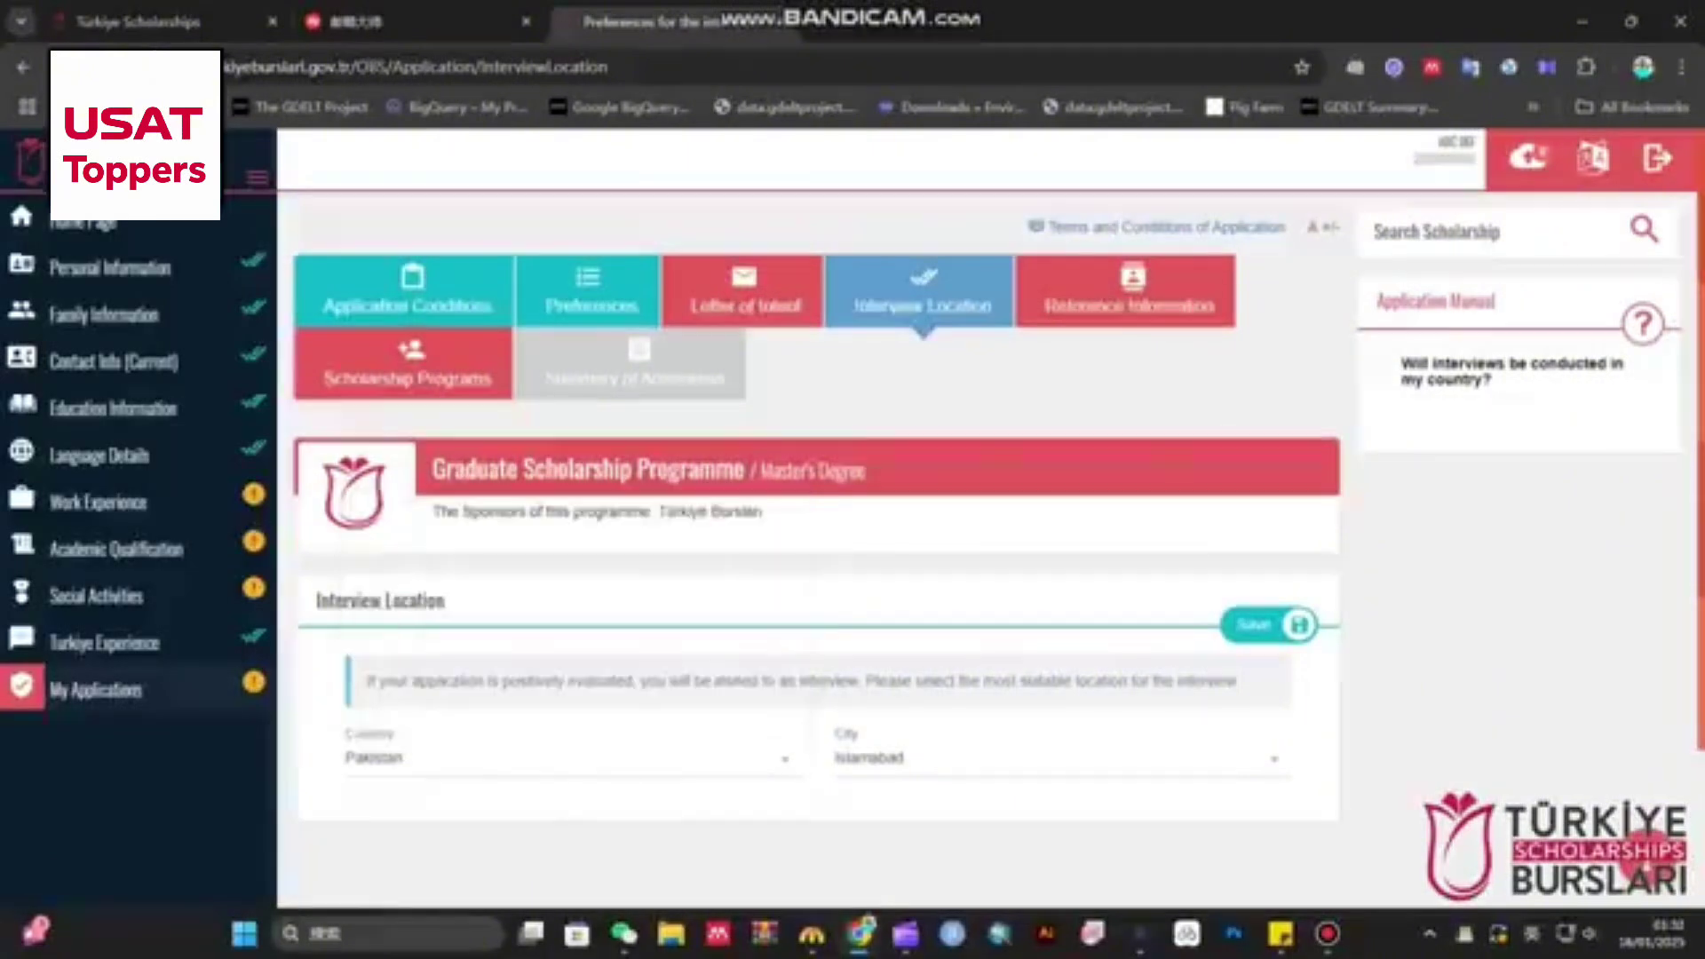
{"action": "left_click", "coordinate": [1057, 758]}
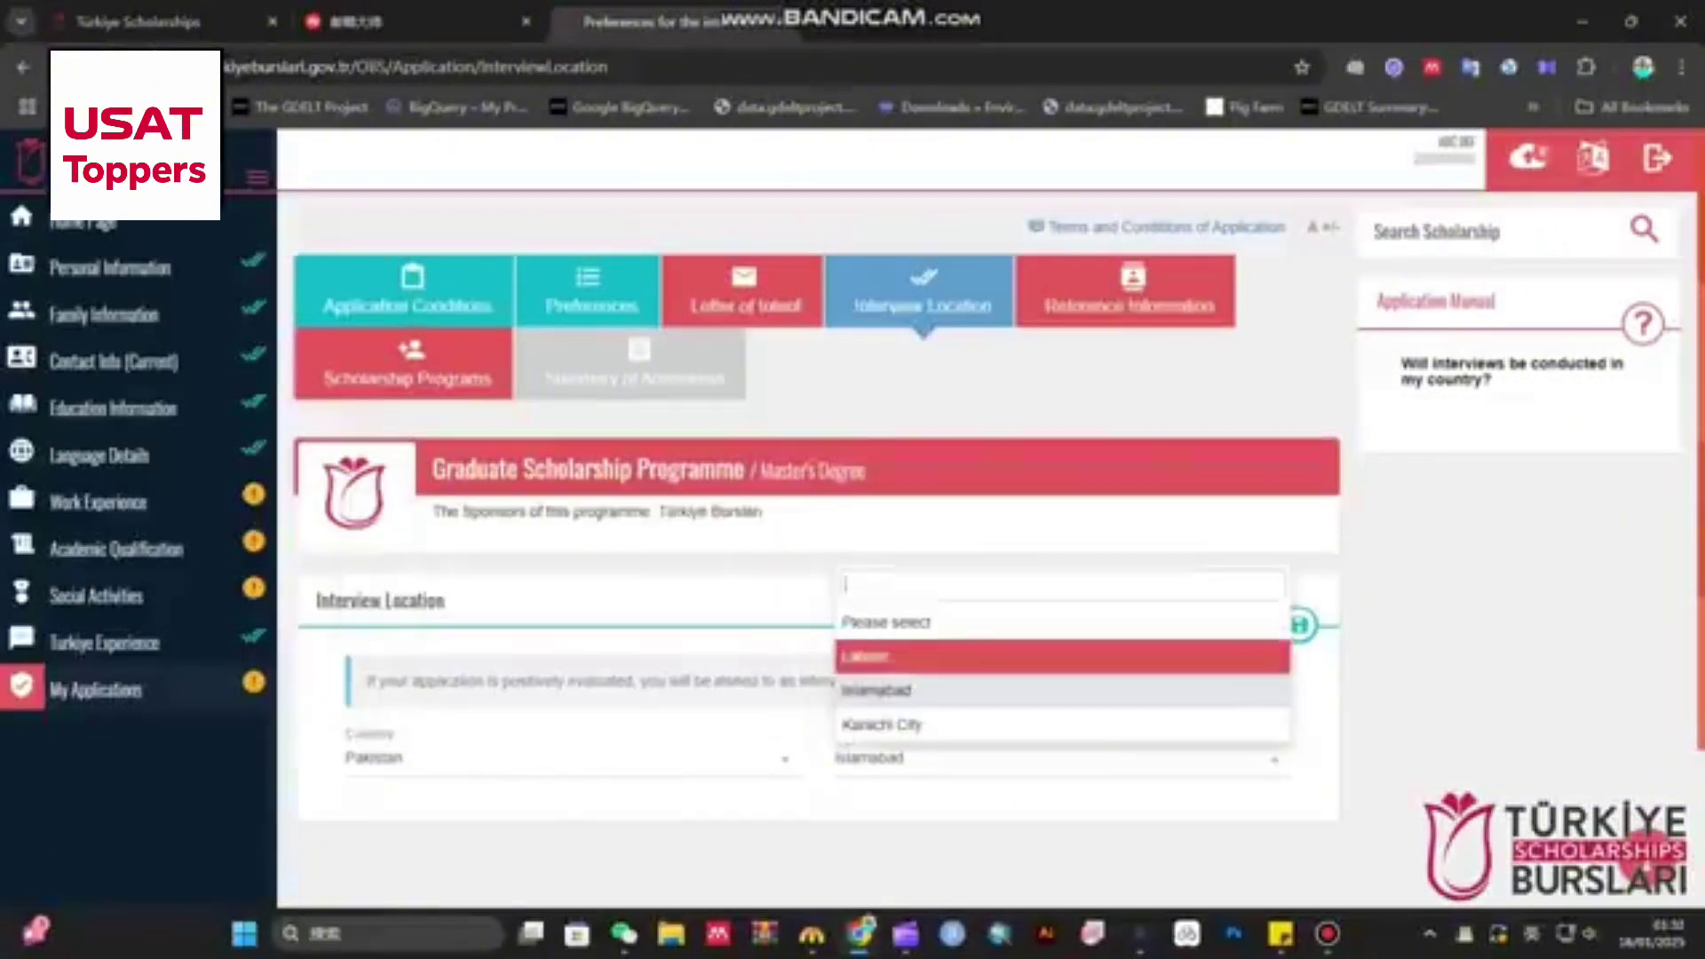
{"action": "left_click", "coordinate": [1057, 655]}
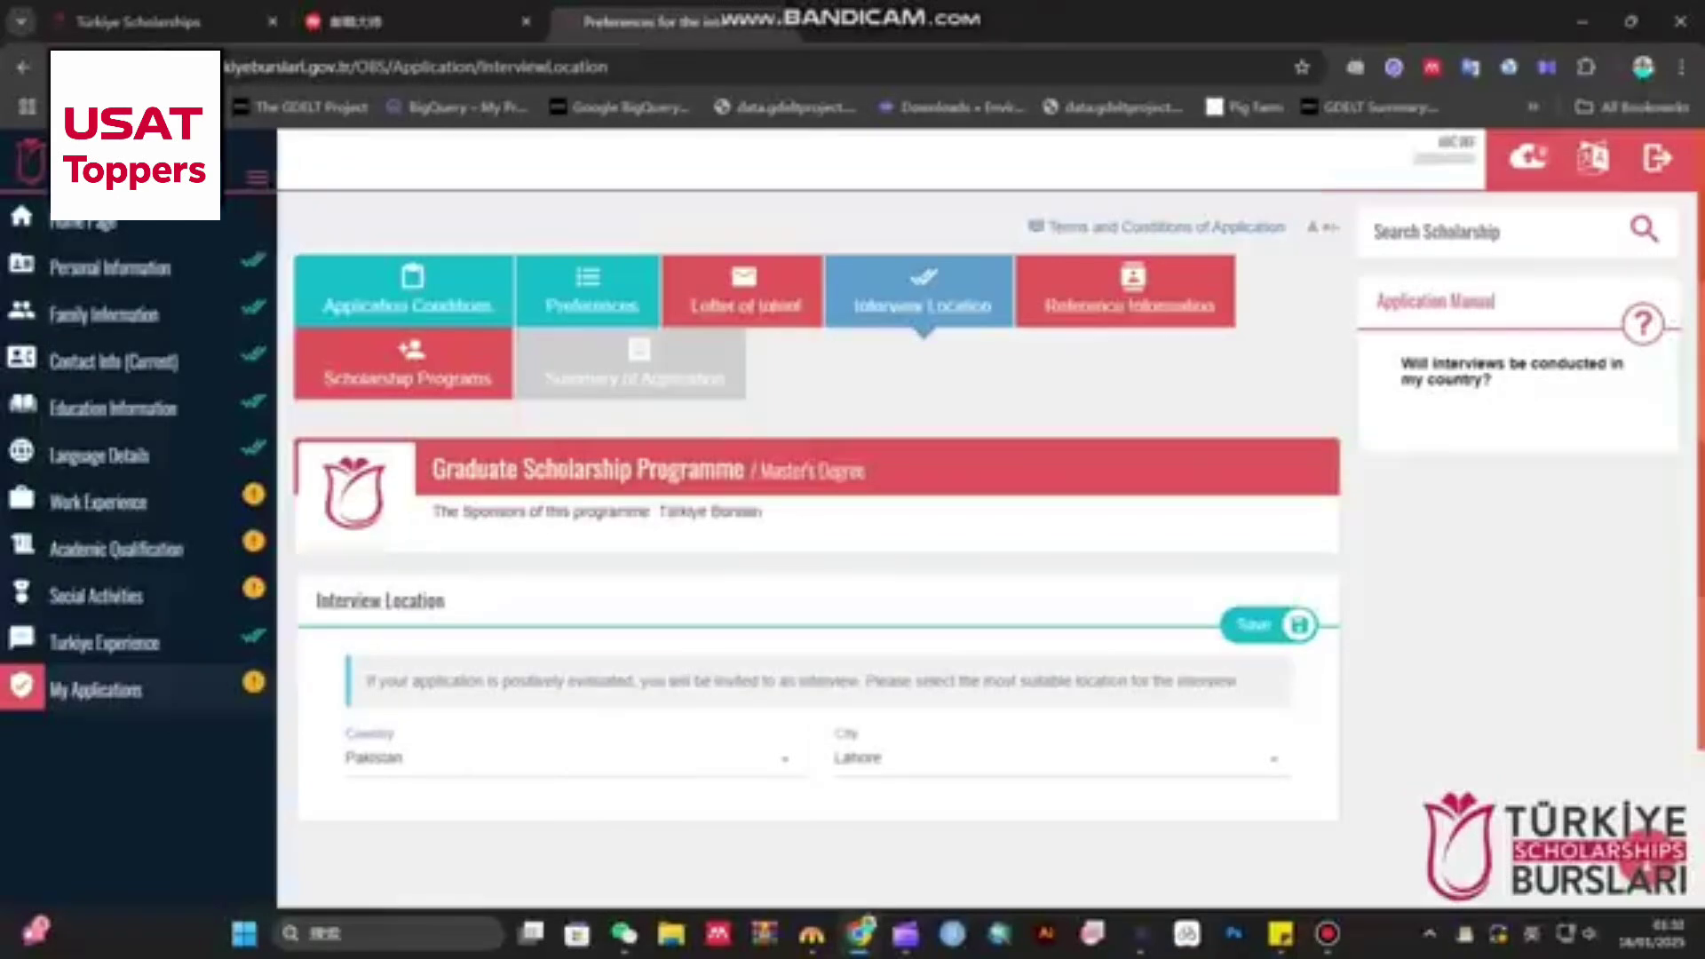
{"action": "left_click", "coordinate": [1057, 758]}
{"action": "left_click", "coordinate": [1056, 690]}
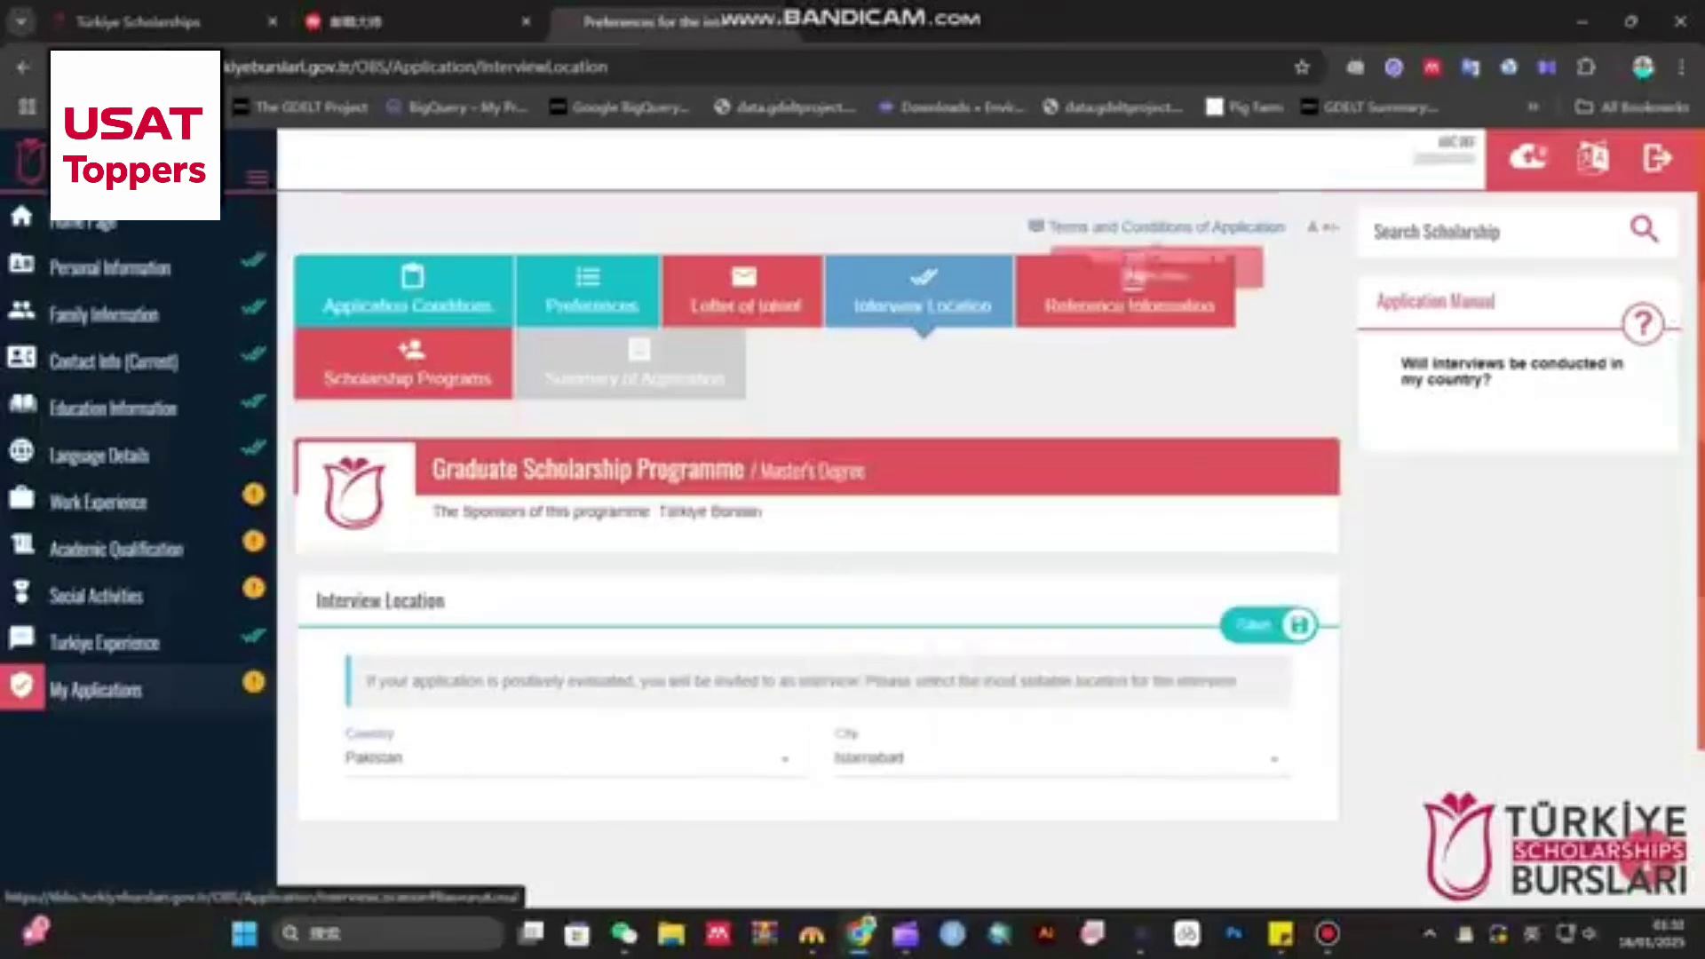
- Go to Reference Information and start a new reference, stepping through its required fields
{"action": "left_click", "coordinate": [1127, 293]}
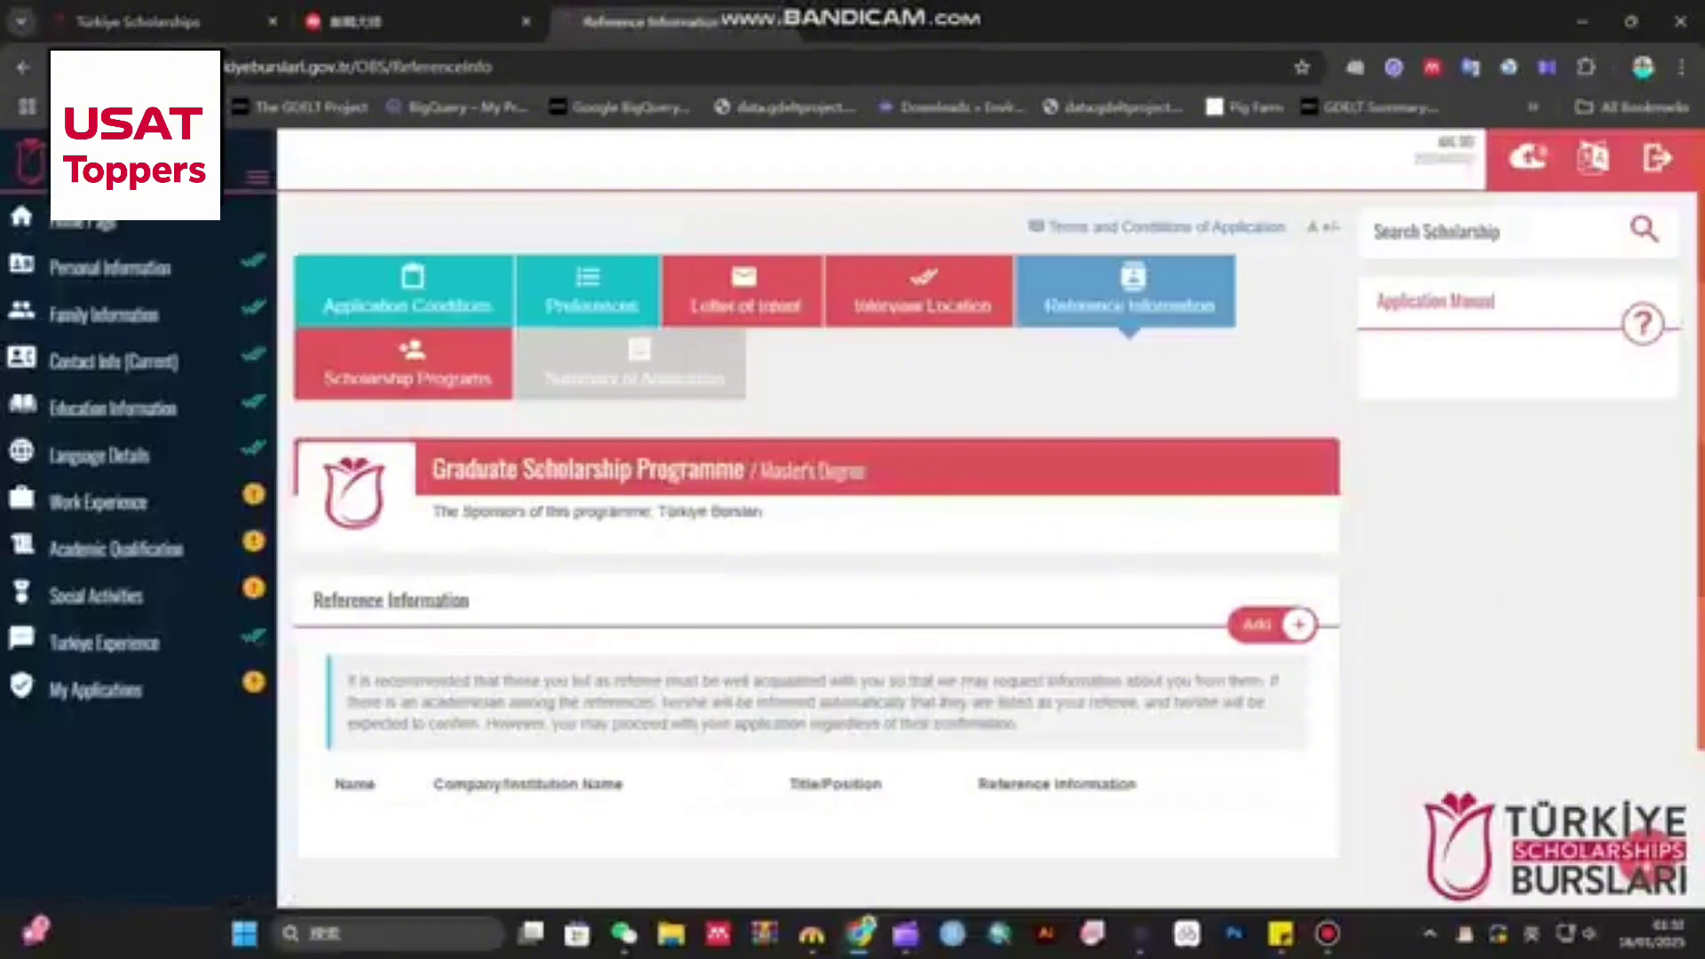
{"action": "left_click_drag", "start_coordinate": [321, 600], "coordinate": [469, 601]}
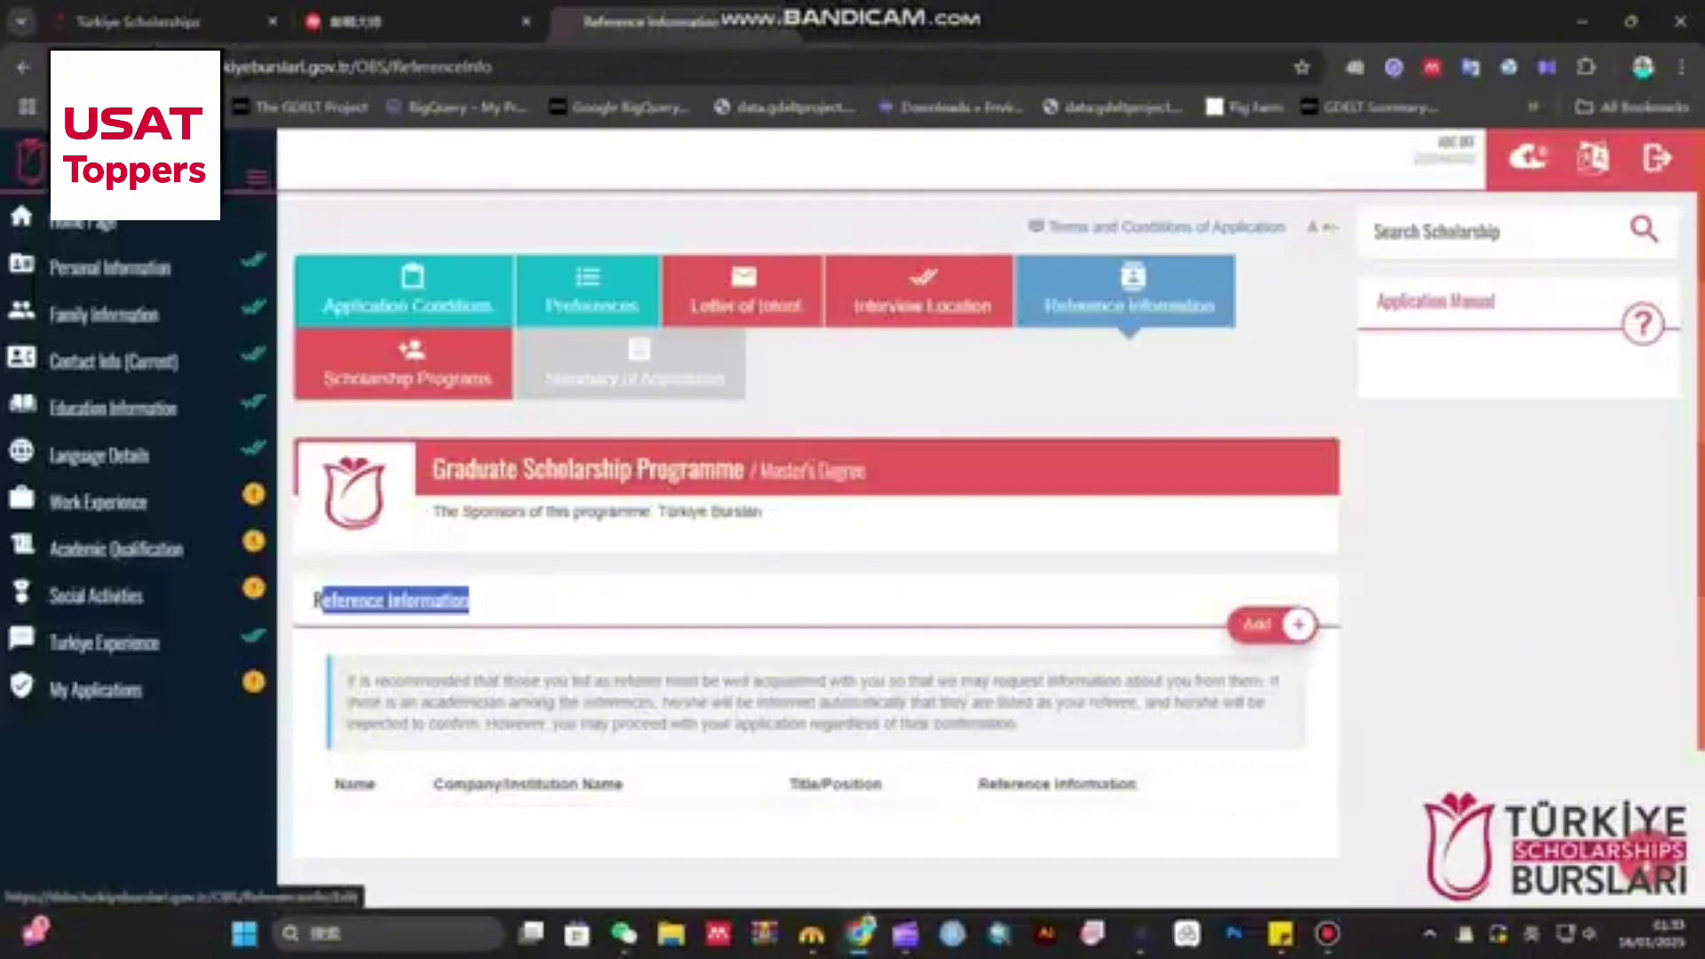
{"action": "left_click", "coordinate": [1270, 624]}
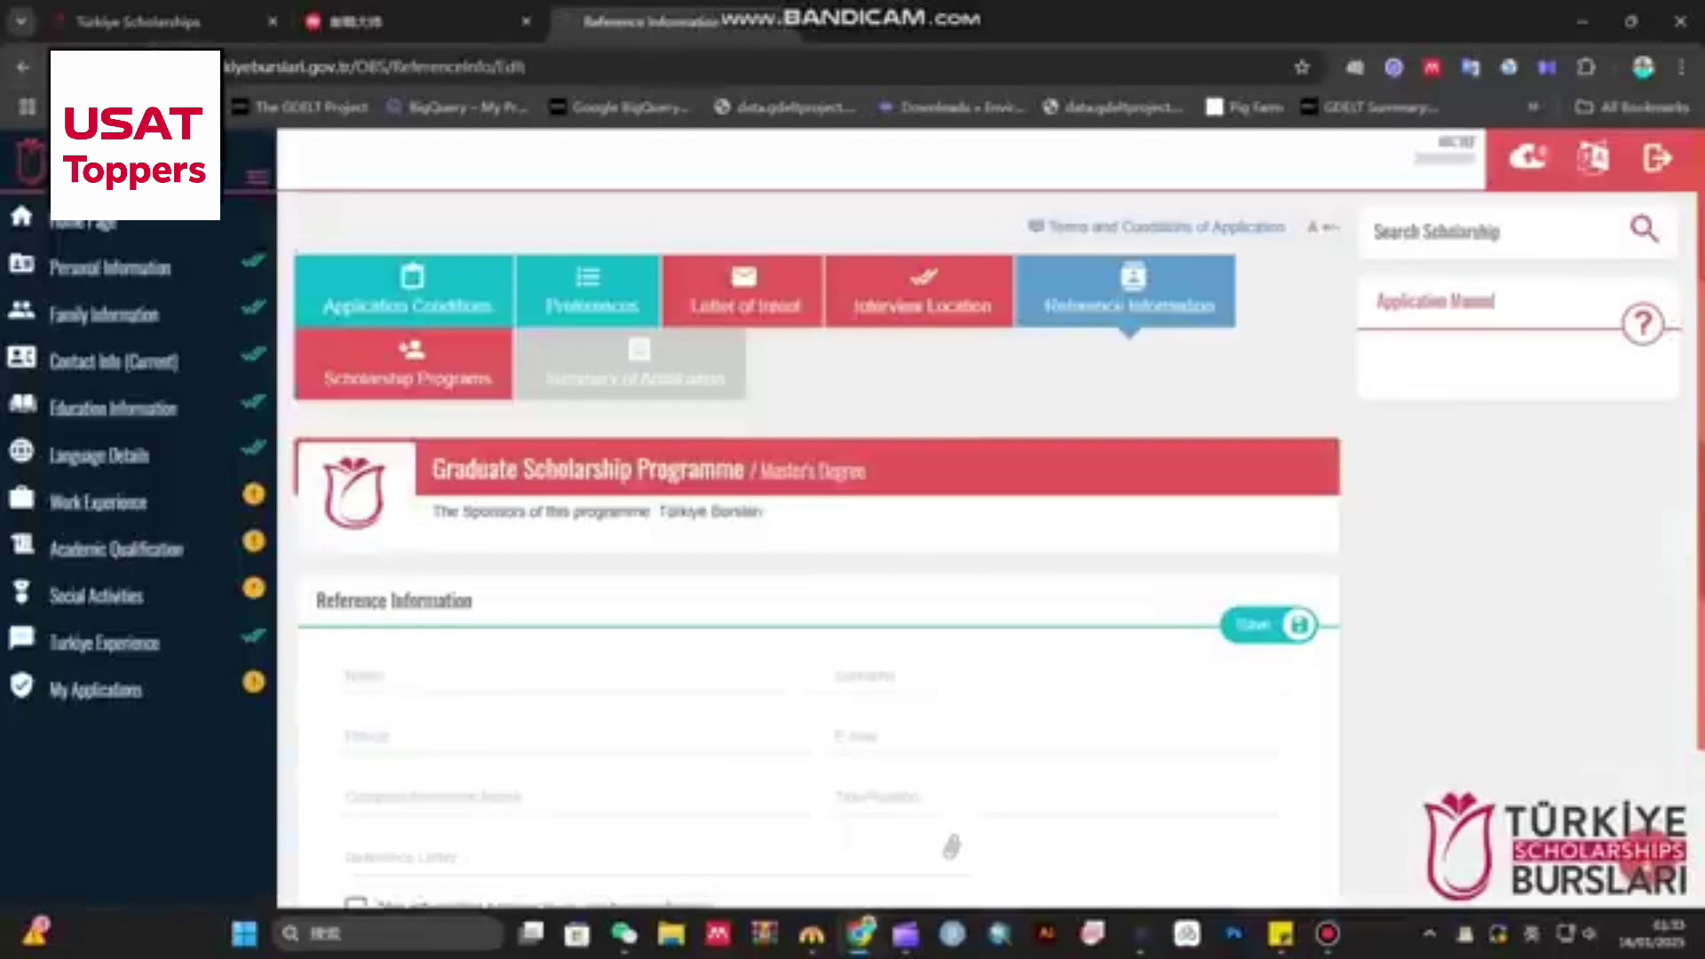
{"action": "key", "text": "Tab"}
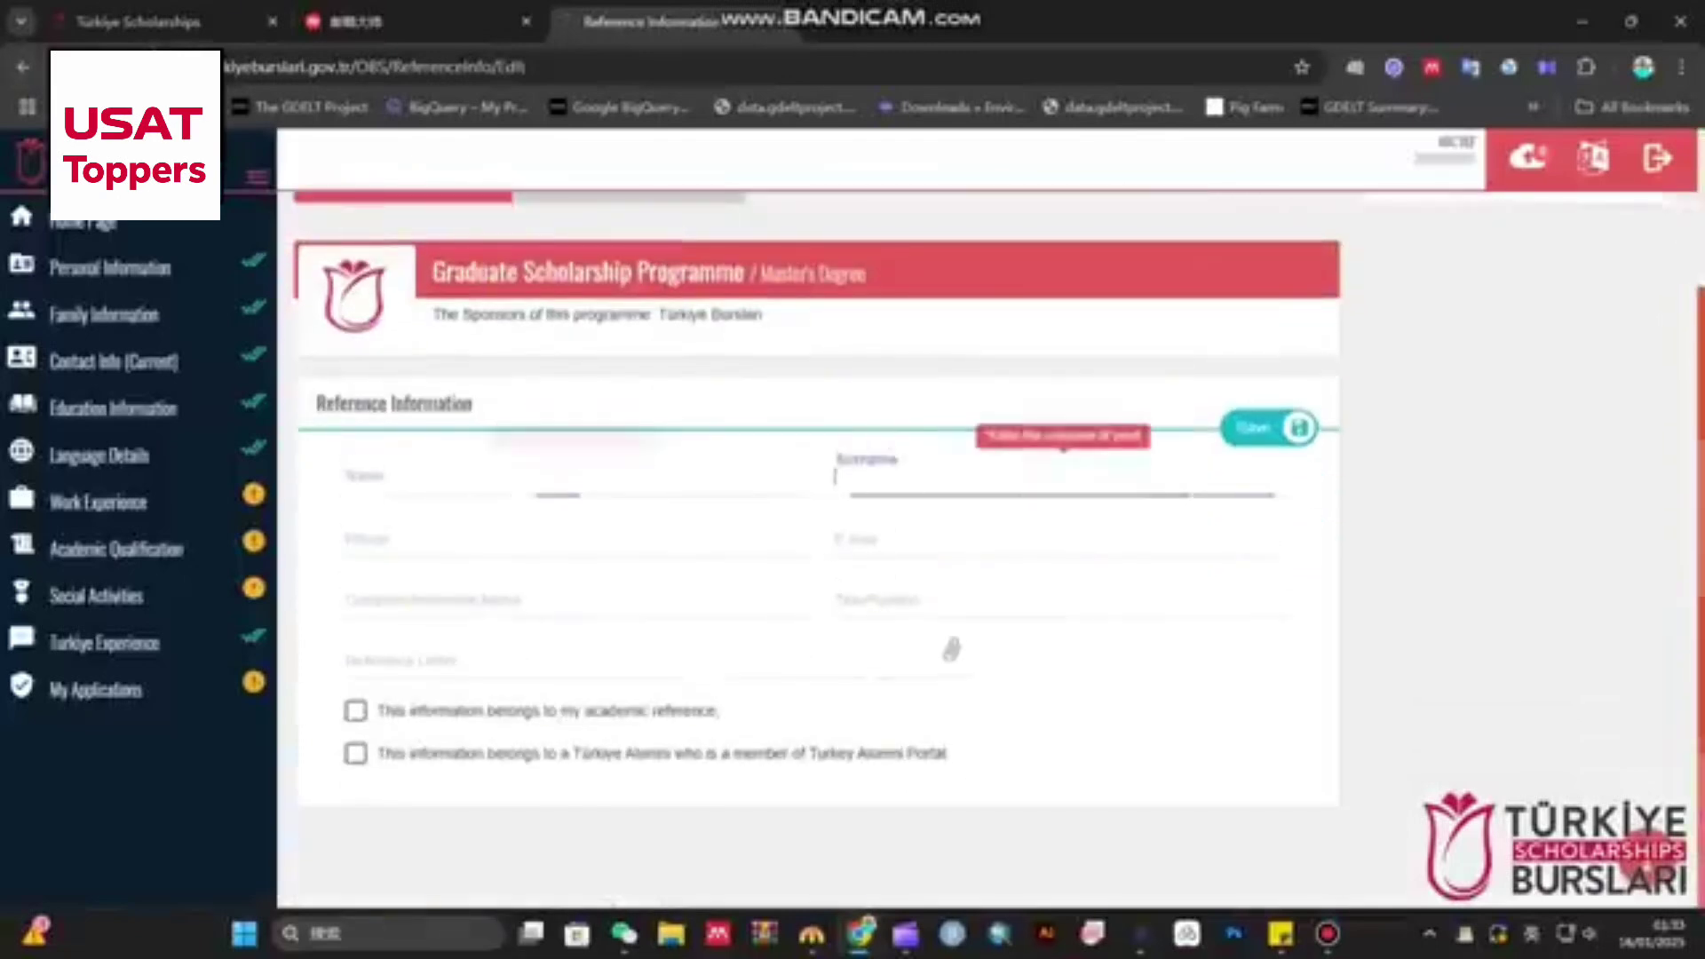
{"action": "key", "text": "Tab"}
{"action": "key", "text": "Tab"}
{"action": "key", "text": "Tab"}
{"action": "key", "text": "Tab"}
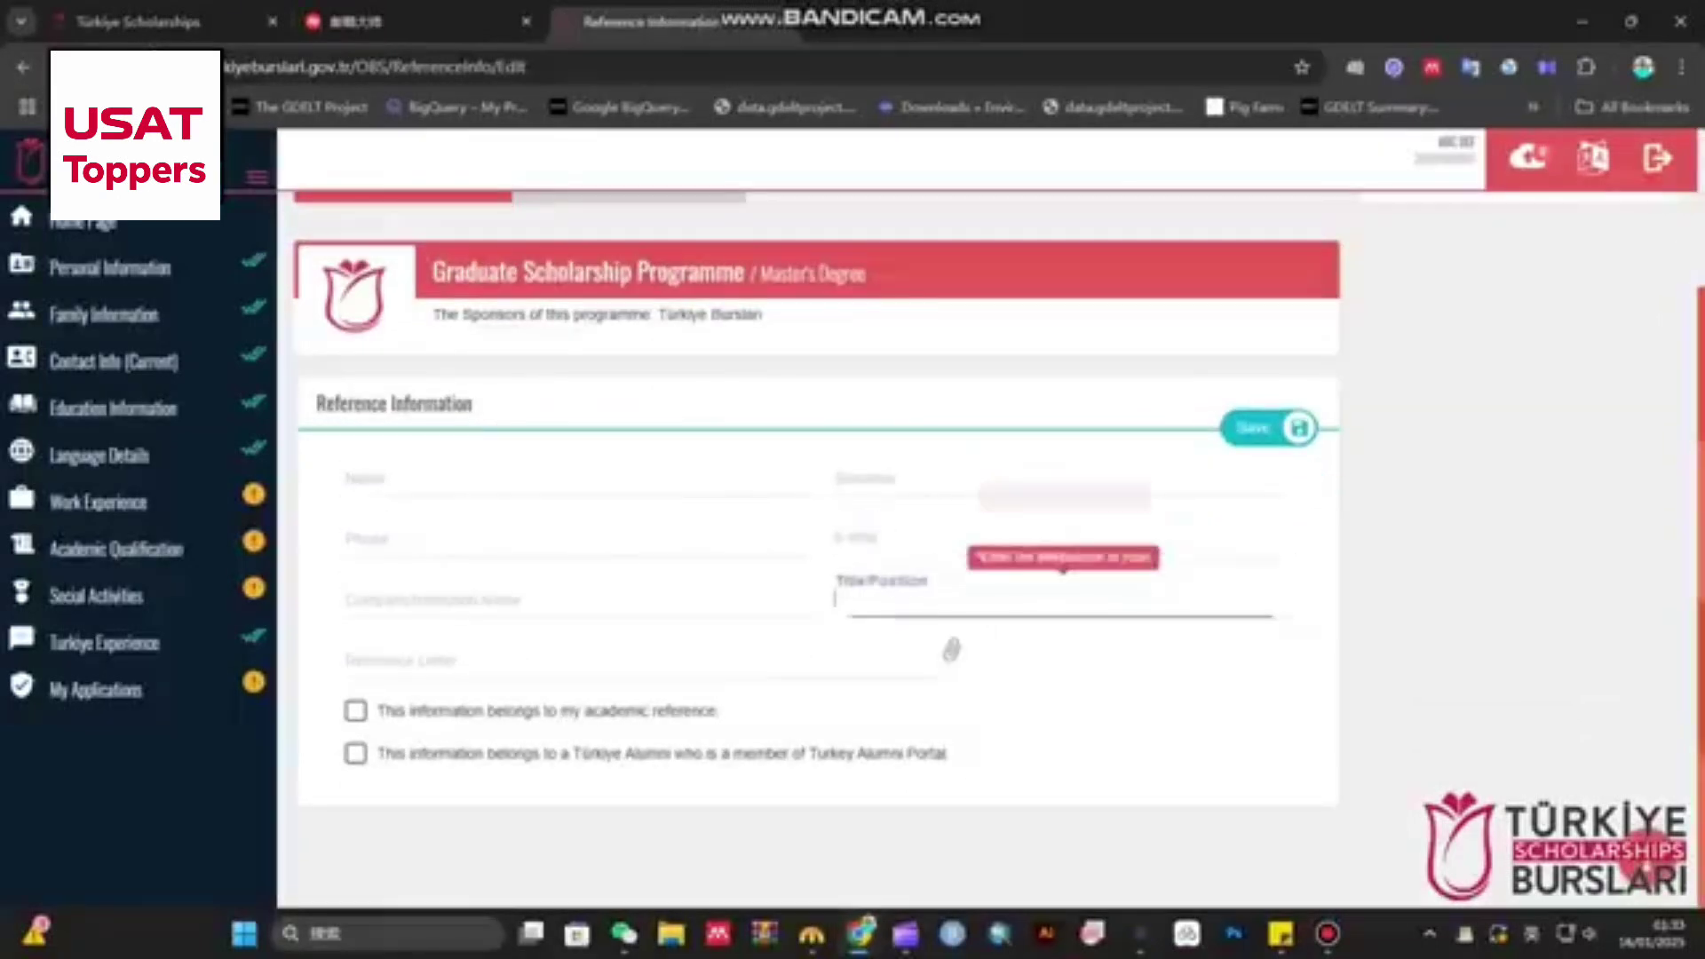
- Abandon the new reference without attaching a letter, leaving the list empty, and move to Scholarship Programs
{"action": "left_click", "coordinate": [578, 600]}
{"action": "left_click", "coordinate": [638, 661]}
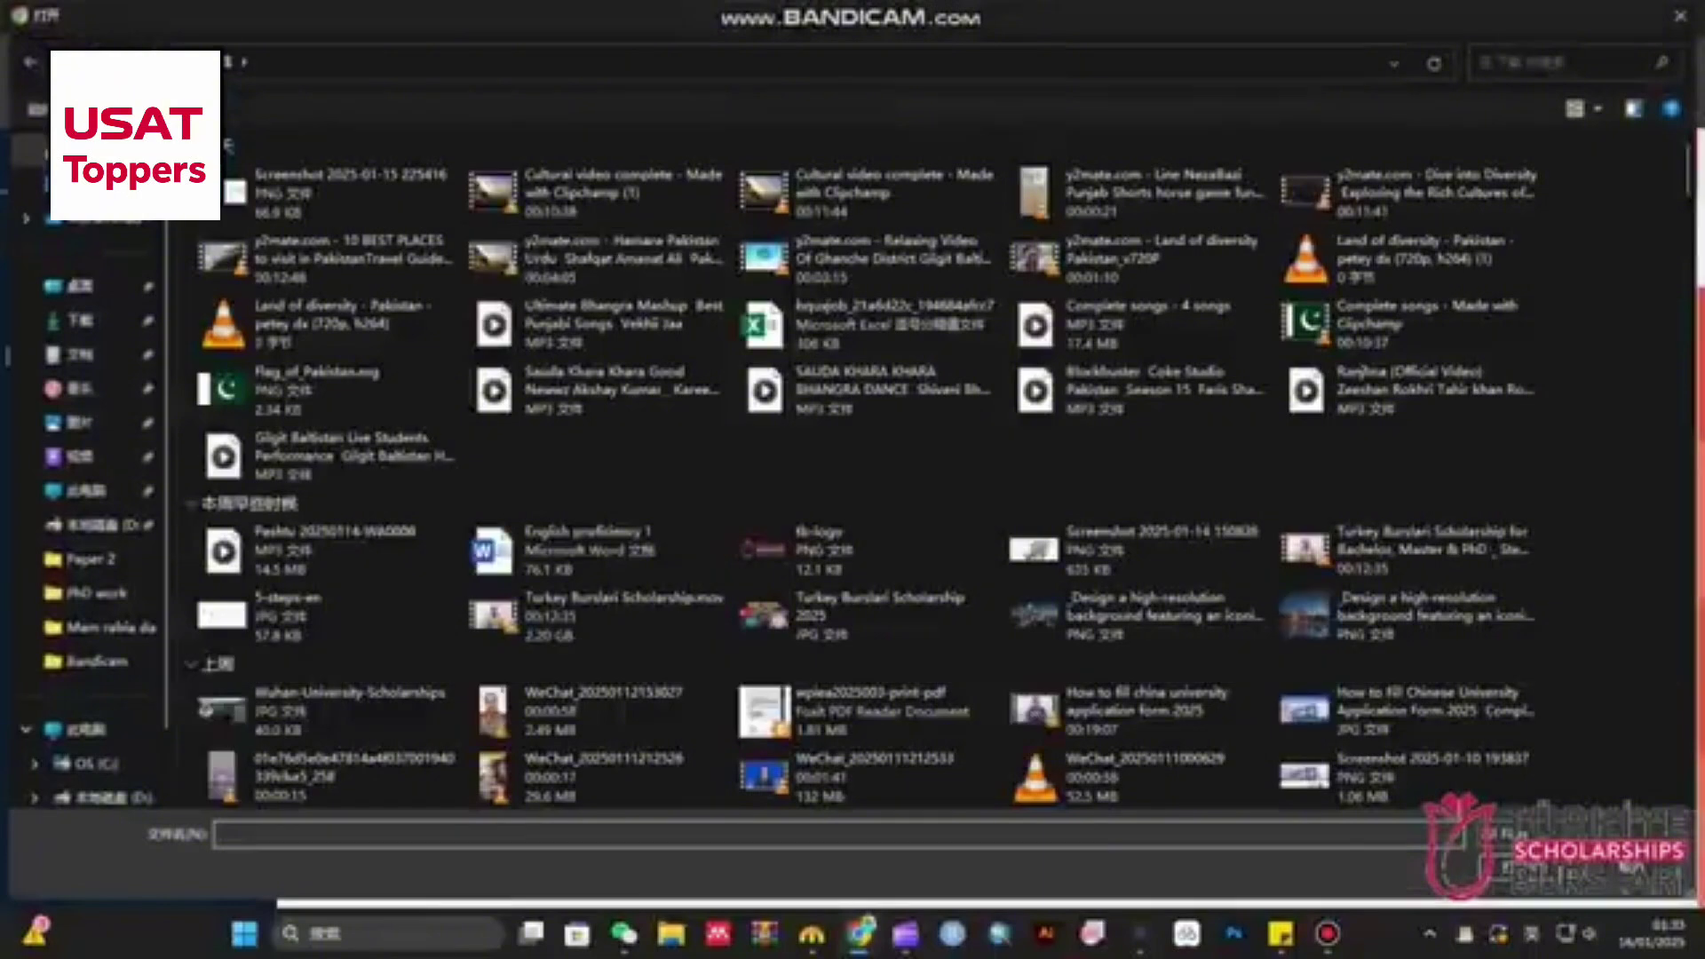
{"action": "left_click", "coordinate": [1680, 16]}
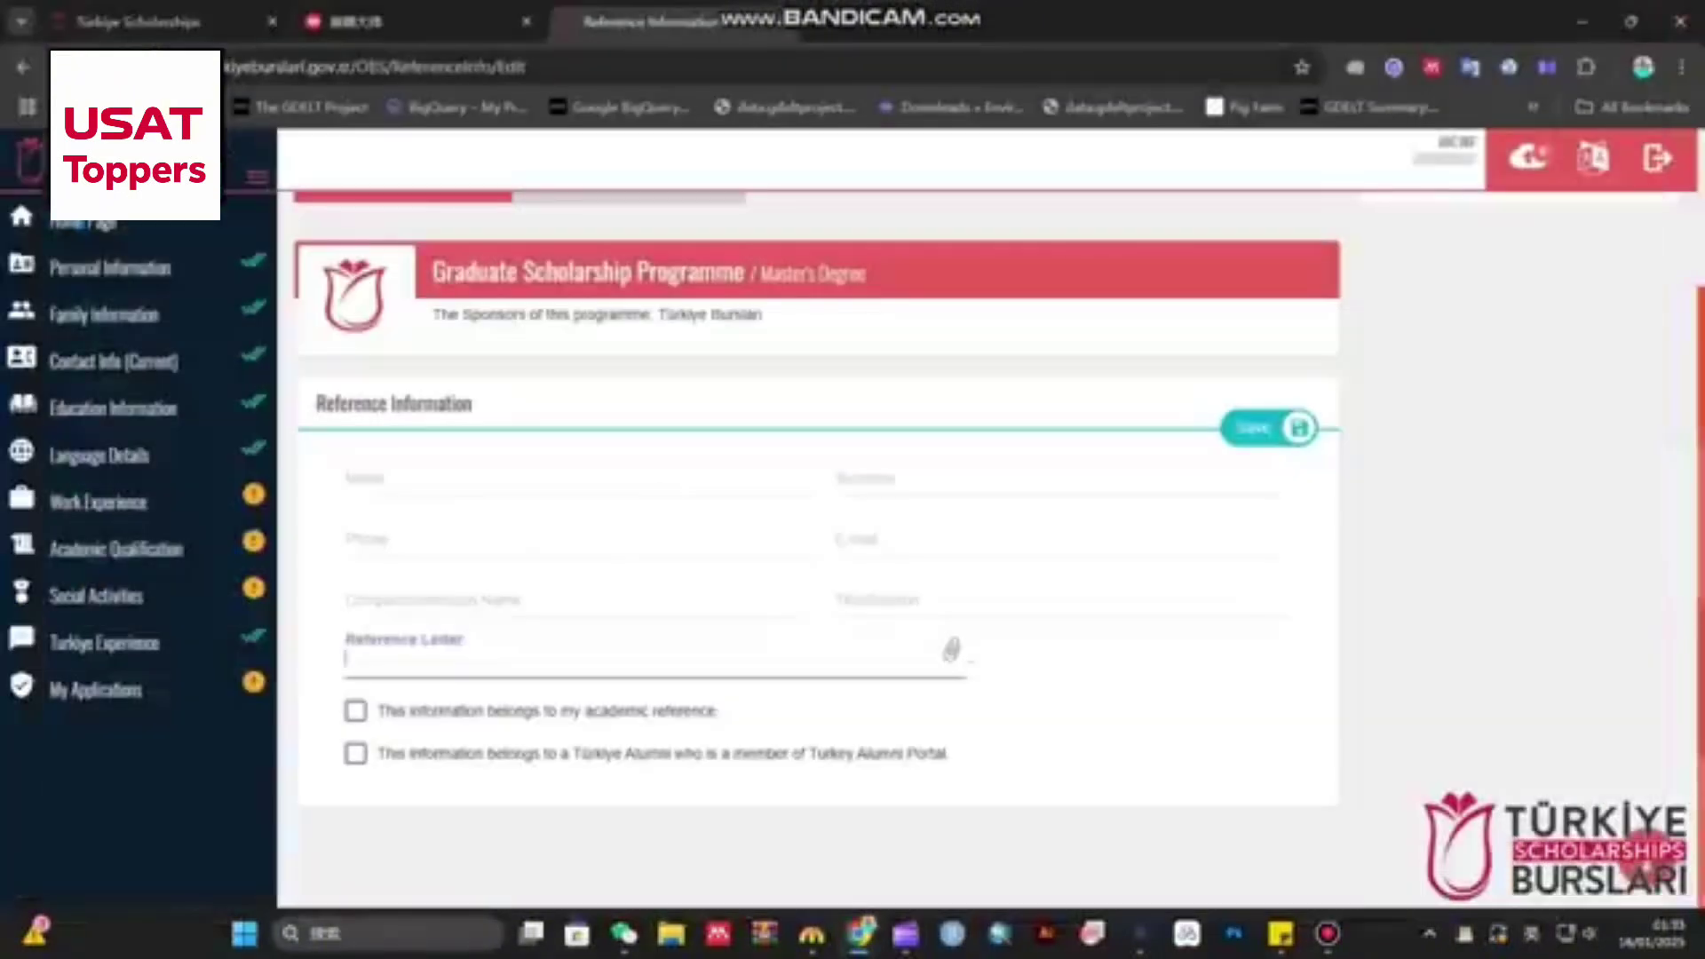
{"action": "left_click", "coordinate": [23, 66]}
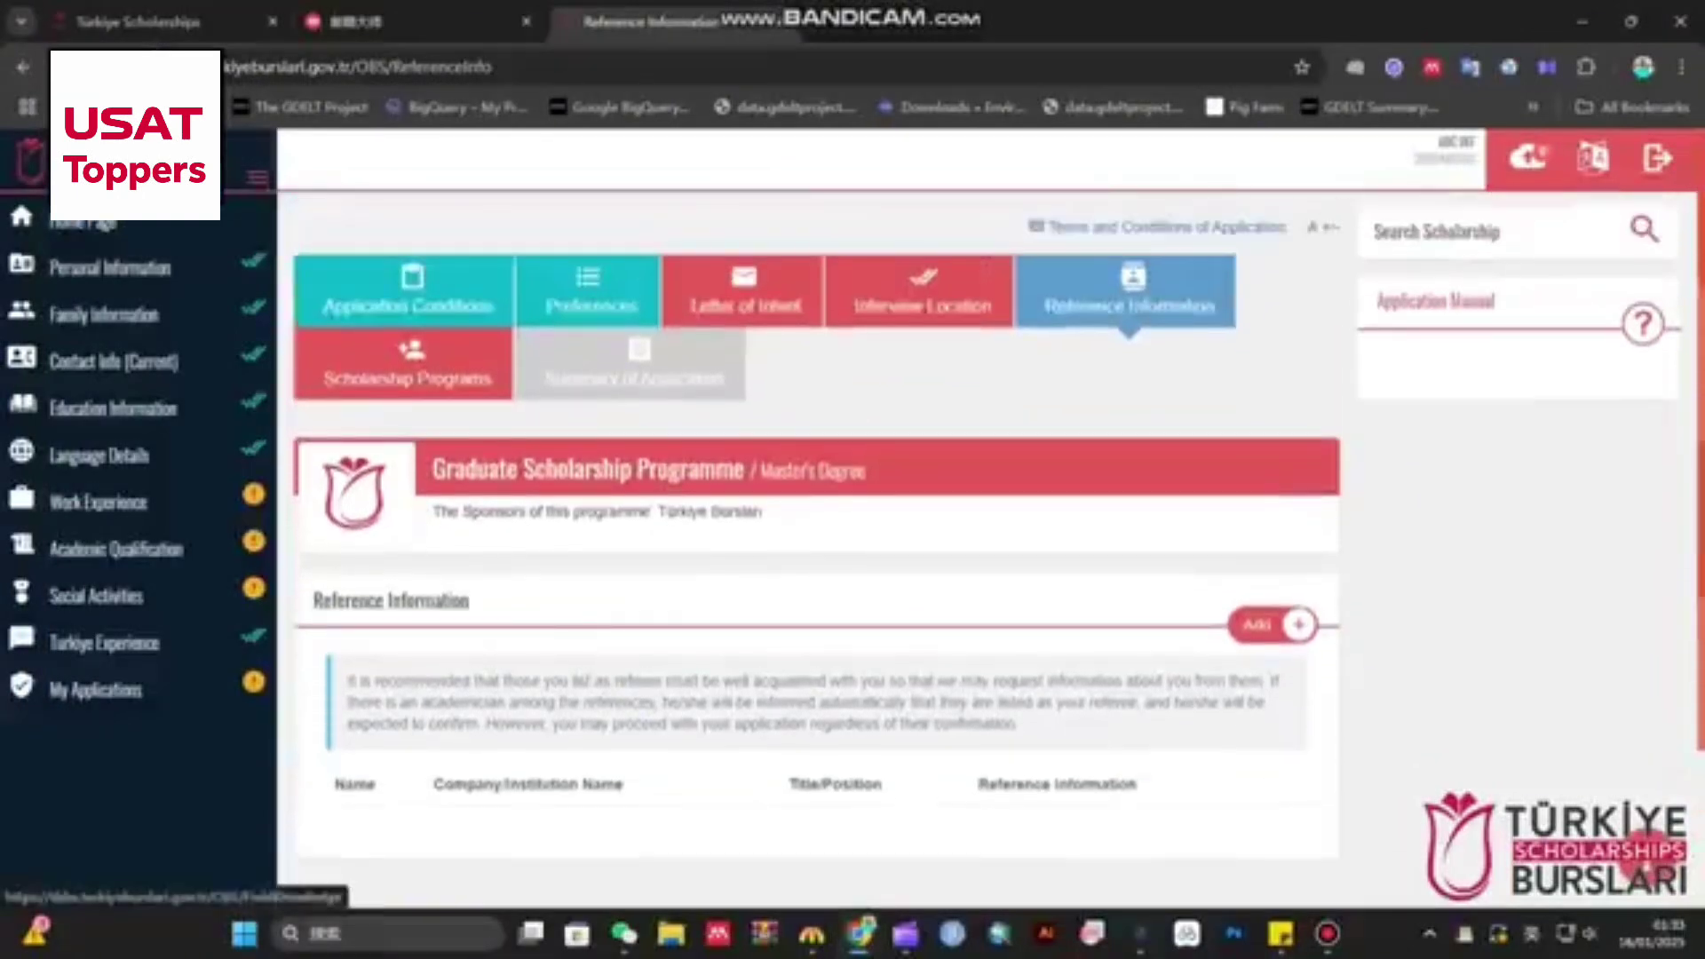
{"action": "left_click", "coordinate": [406, 365]}
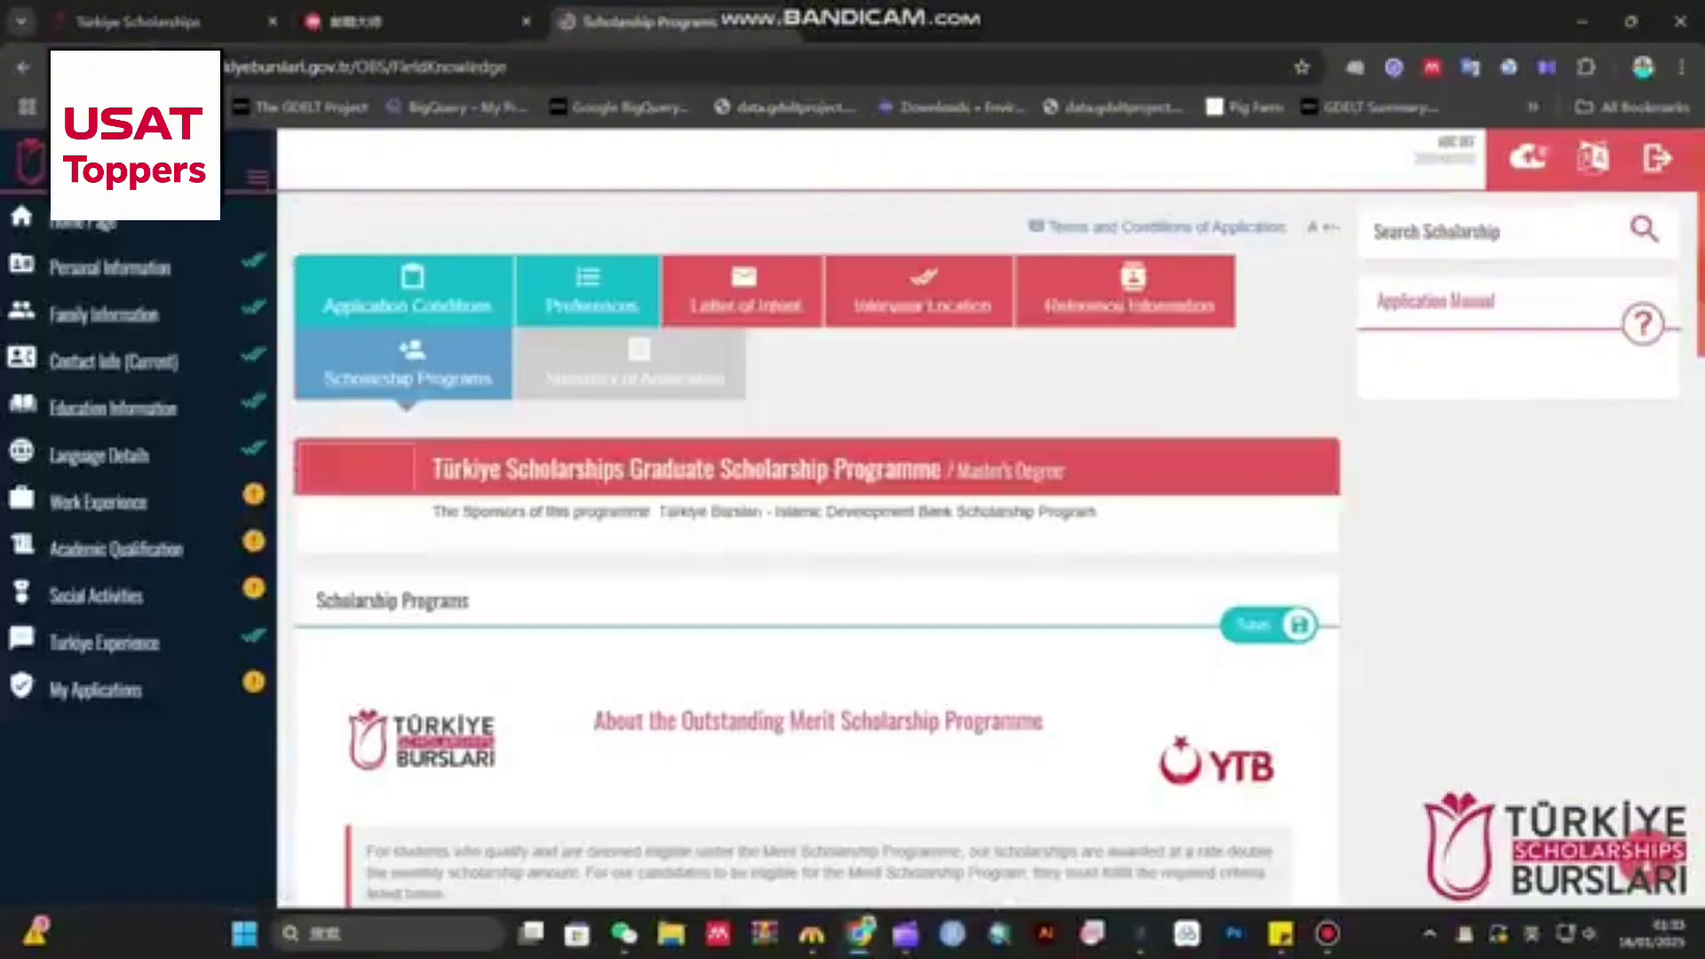
- Review the Scholarship Programs details, including the Outstanding Merit Scholarship Programme
{"action": "scroll", "coordinate": [817, 548], "scroll_direction": "down", "scroll_amount": 4}
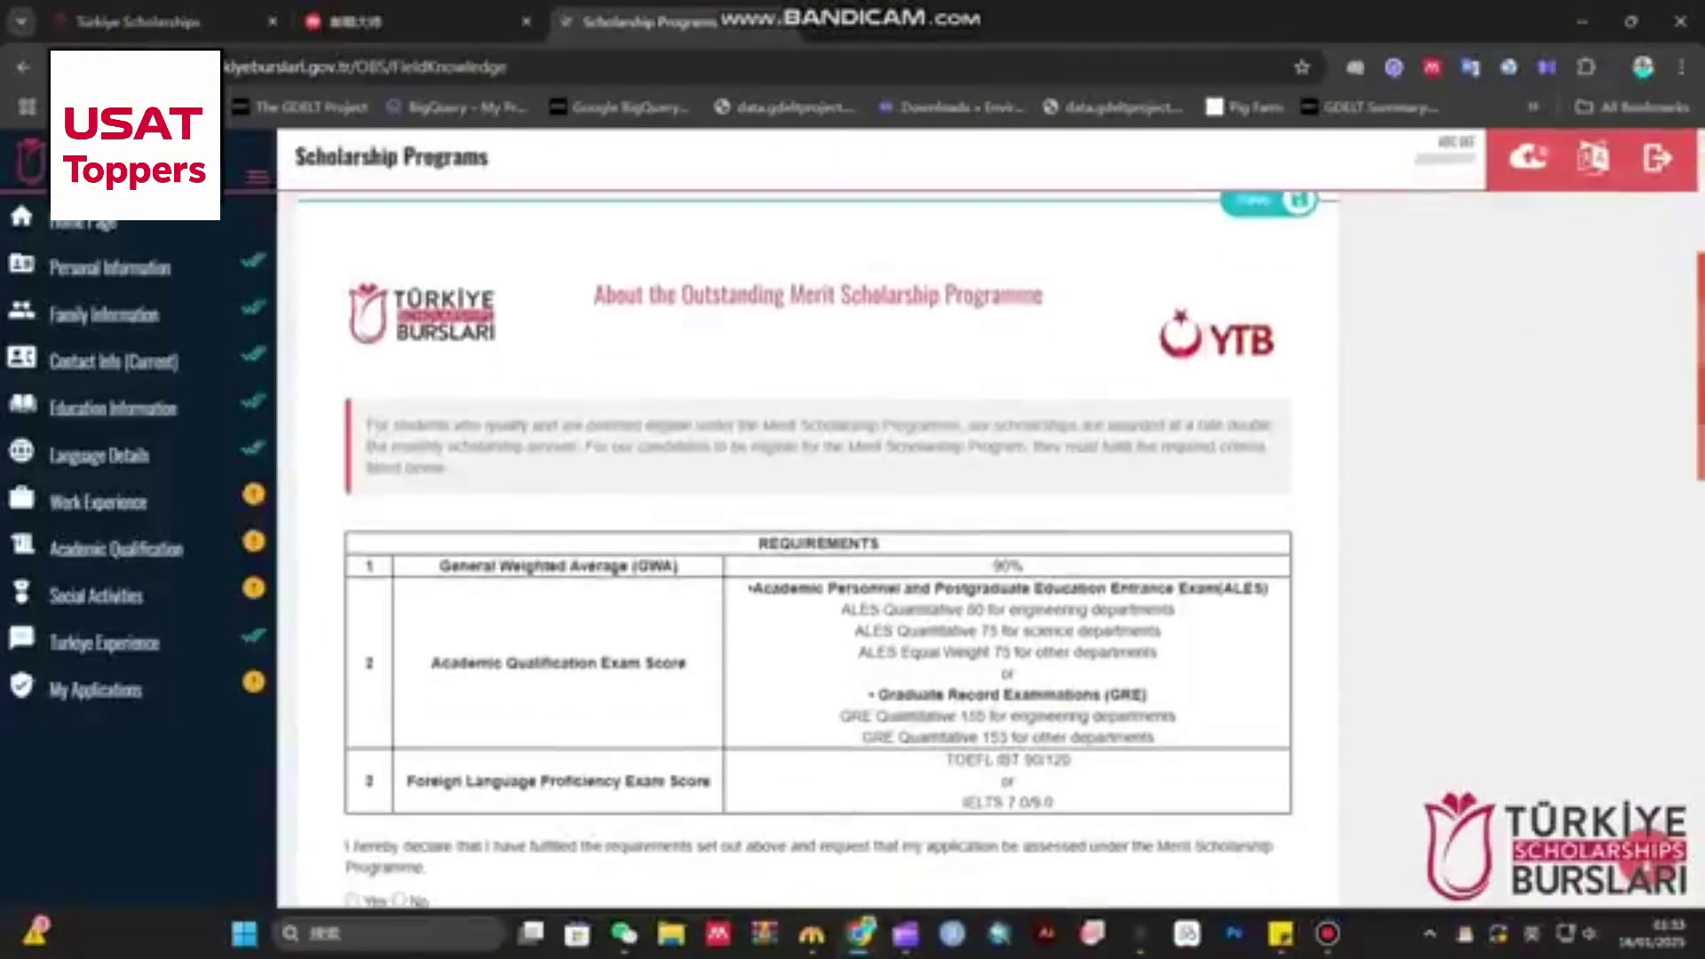
{"action": "left_click_drag", "start_coordinate": [593, 295], "coordinate": [1045, 295]}
{"action": "left_click", "coordinate": [1044, 295]}
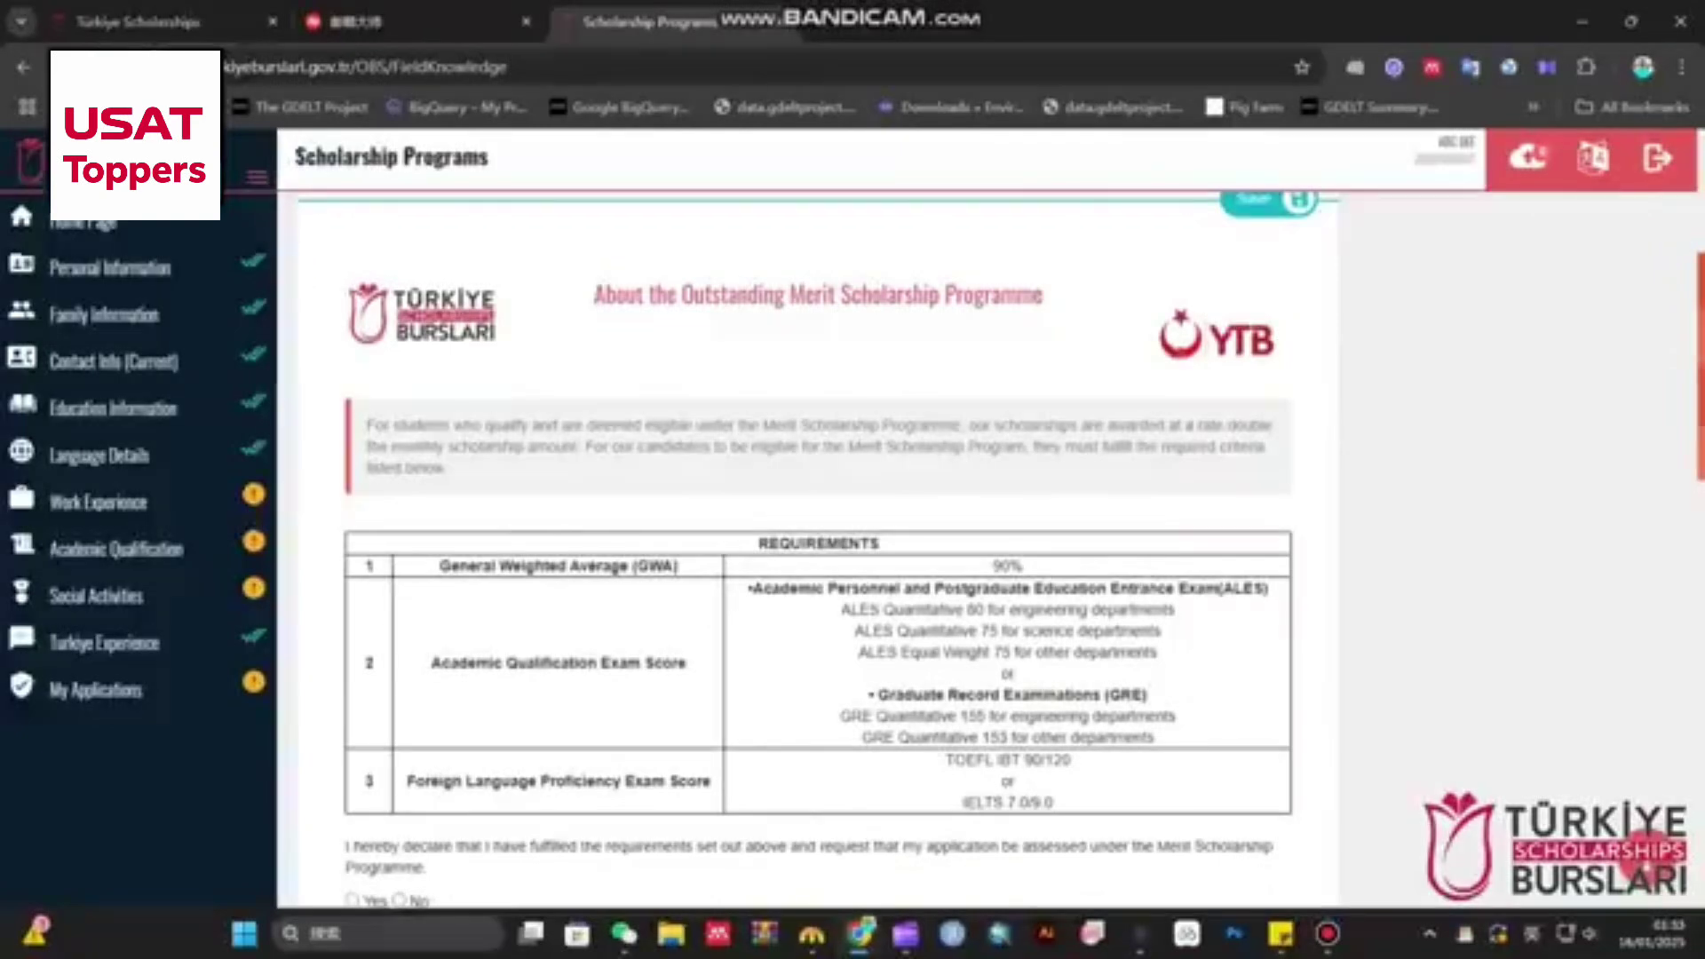
{"action": "scroll", "coordinate": [817, 550], "scroll_direction": "down", "scroll_amount": 1}
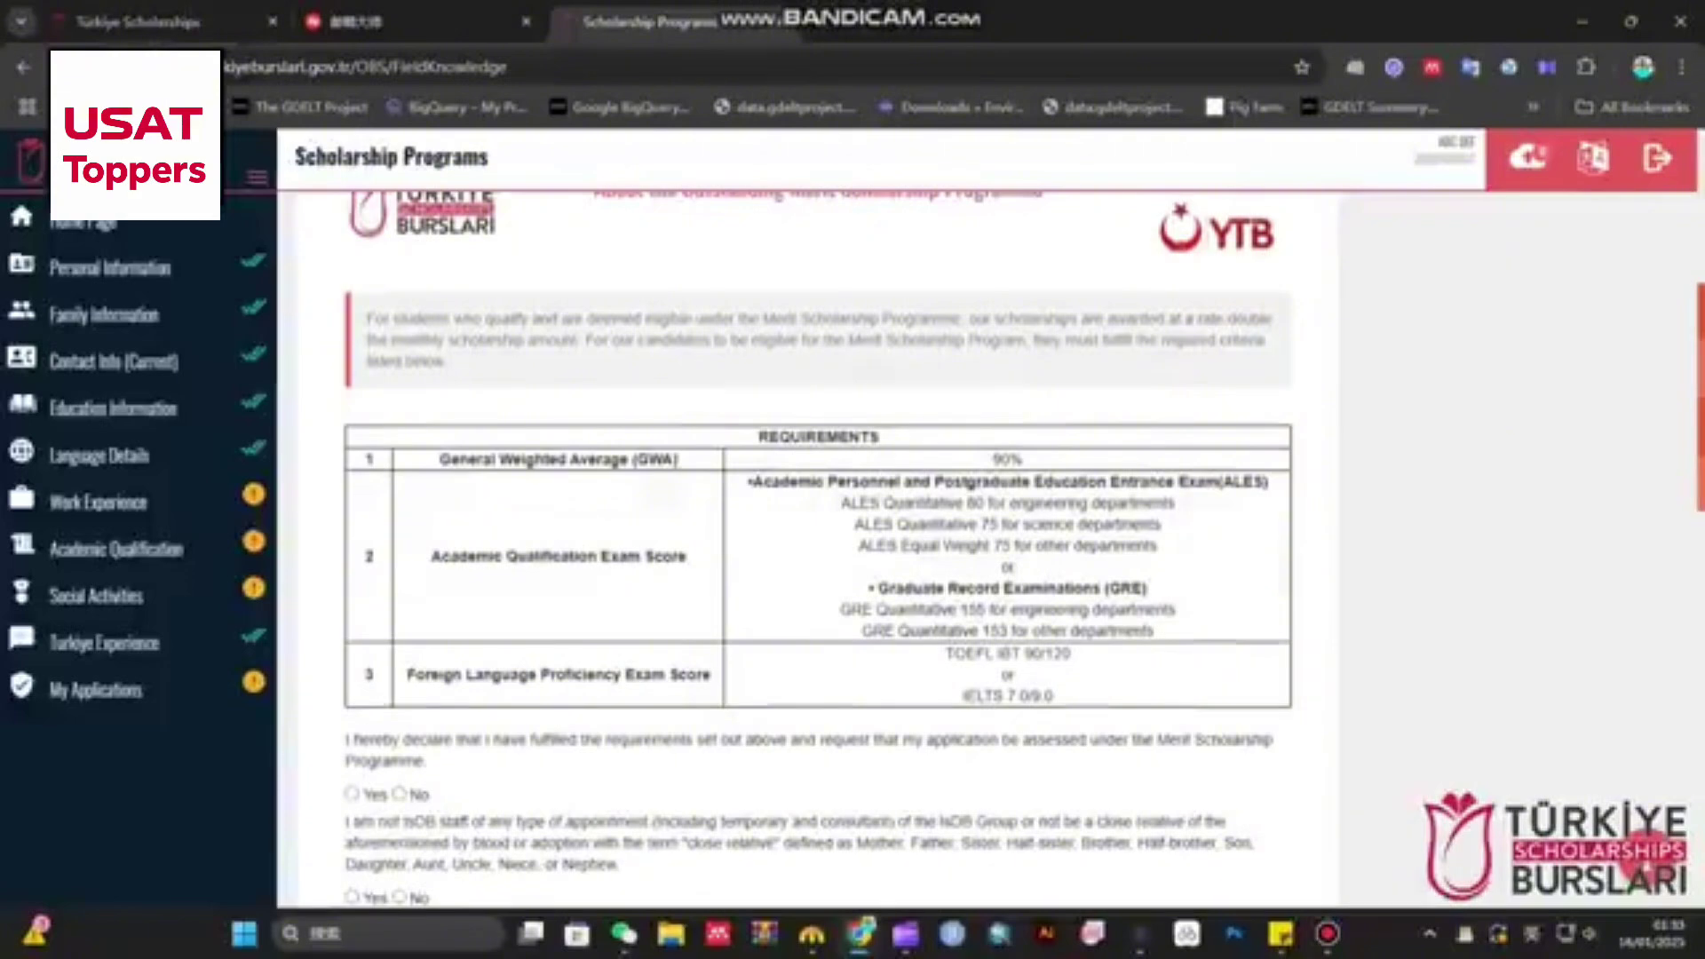
{"action": "scroll", "coordinate": [817, 551], "scroll_direction": "down", "scroll_amount": 5}
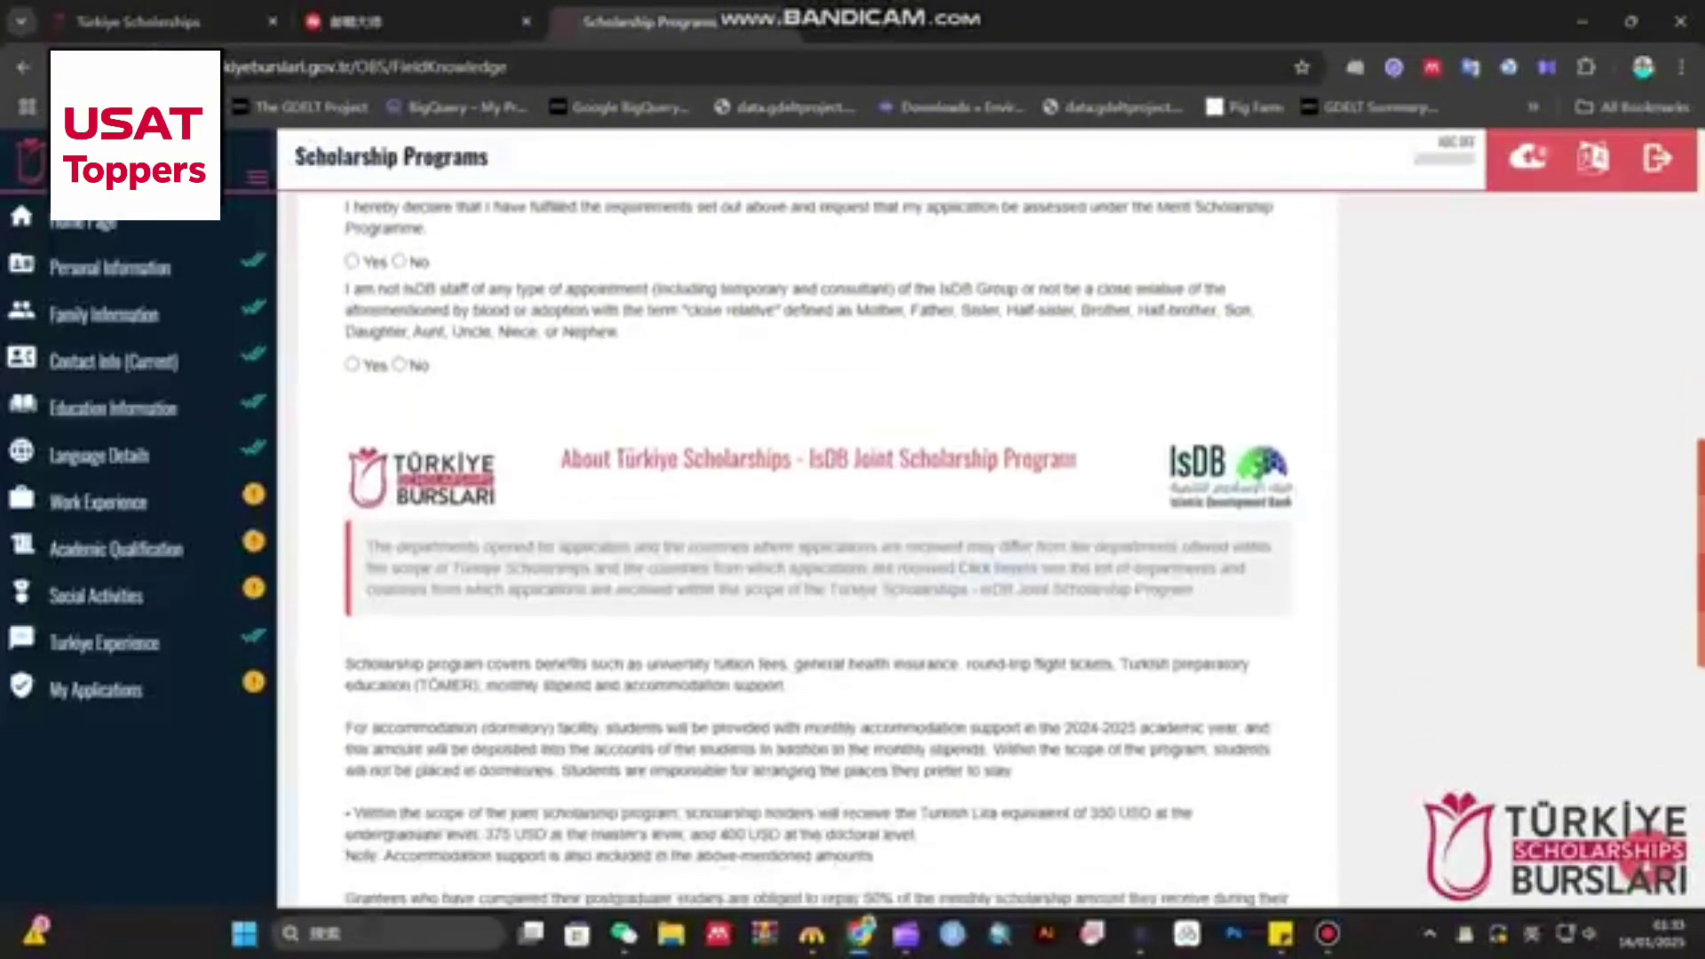
{"action": "scroll", "coordinate": [817, 551], "scroll_direction": "down", "scroll_amount": 4}
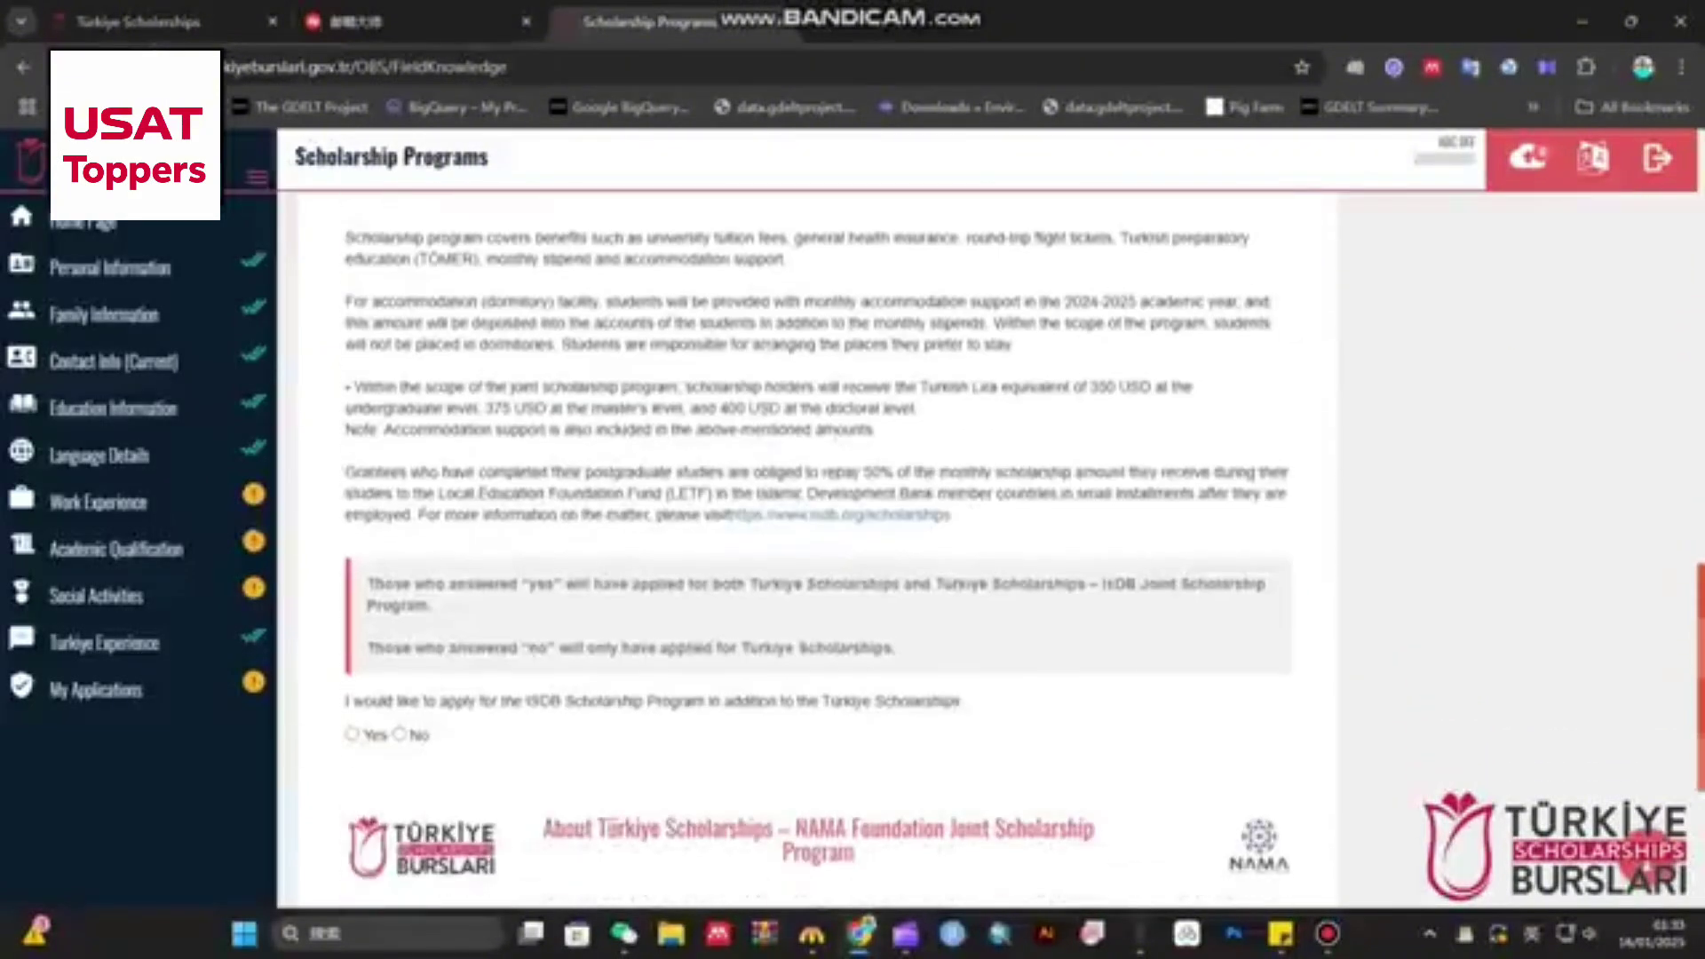
{"action": "scroll", "coordinate": [817, 551], "scroll_direction": "down", "scroll_amount": 4}
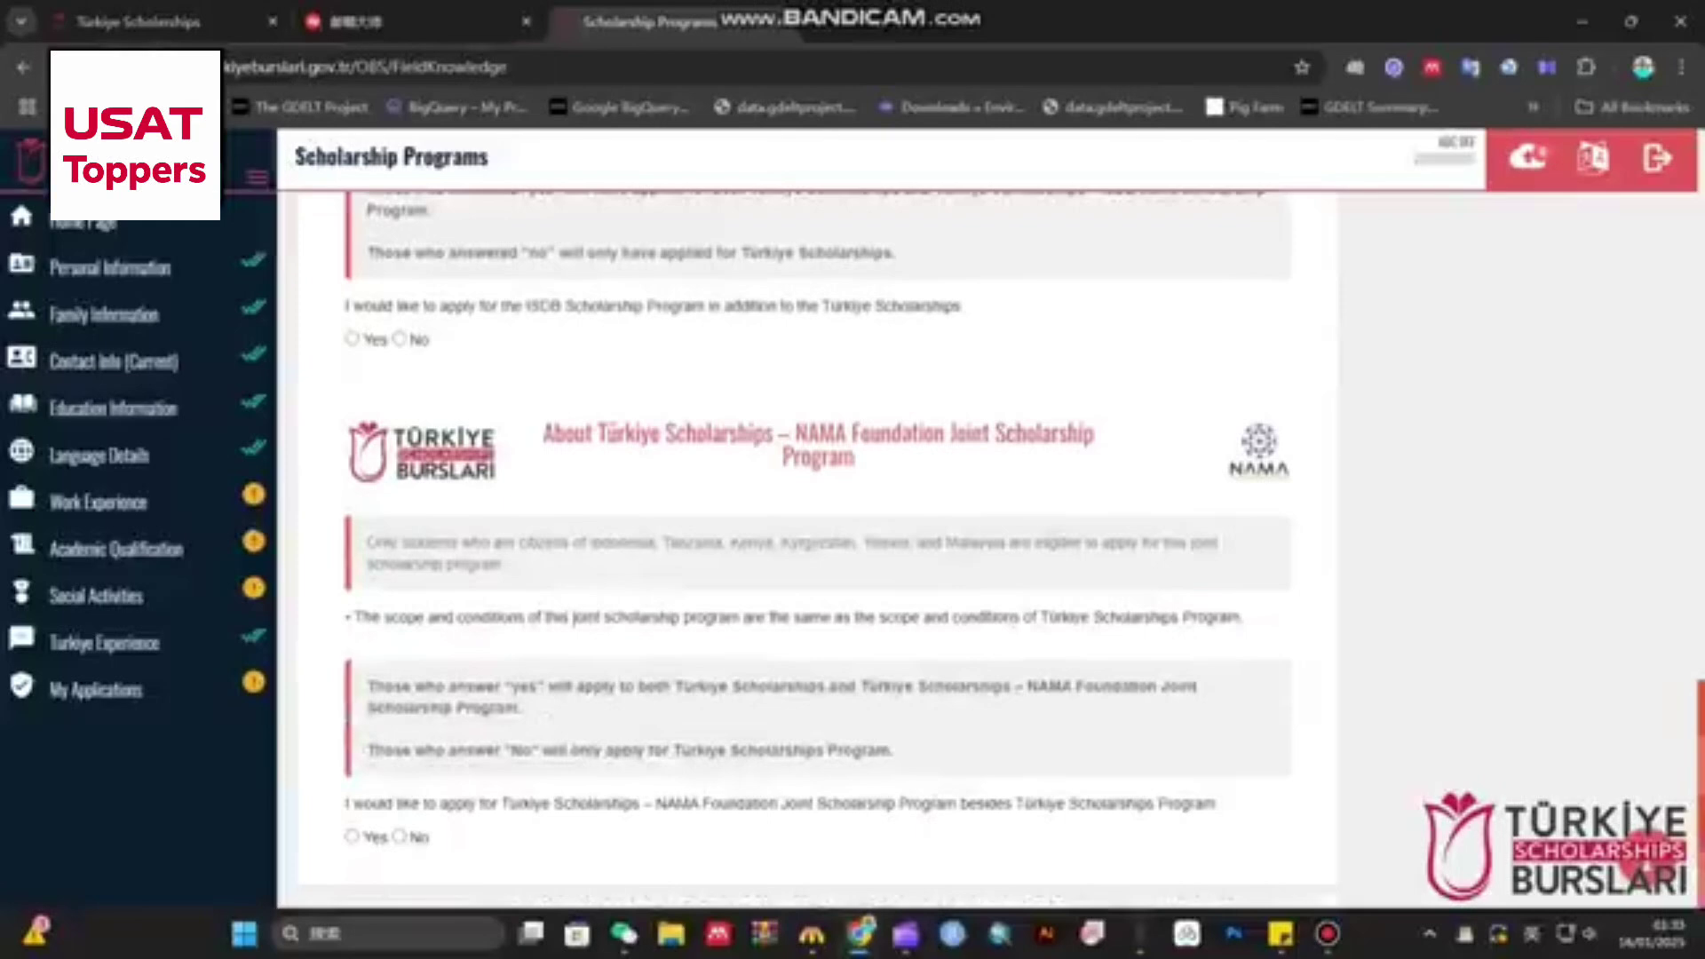
{"action": "scroll", "coordinate": [817, 541], "scroll_direction": "up", "scroll_amount": 15}
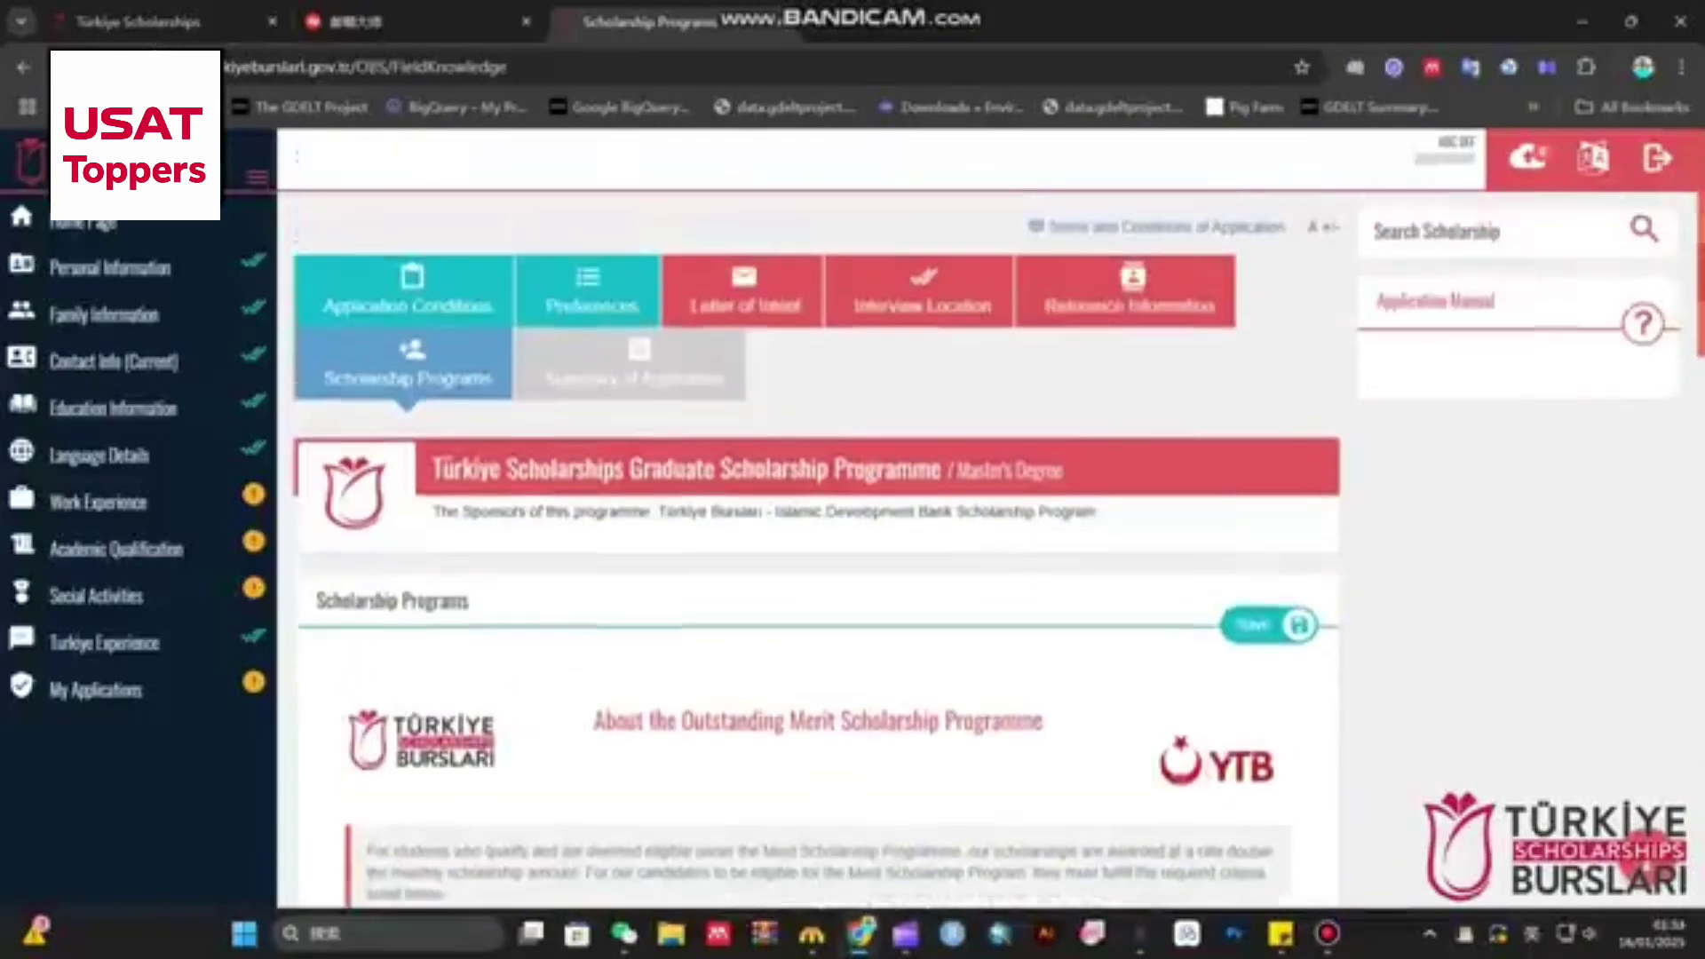
{"action": "left_click", "coordinate": [632, 366]}
- Briefly check the webmail tab, then return to the portal home page and dismiss the preferences-saved notice
{"action": "left_click", "coordinate": [418, 21]}
{"action": "left_click", "coordinate": [648, 21]}
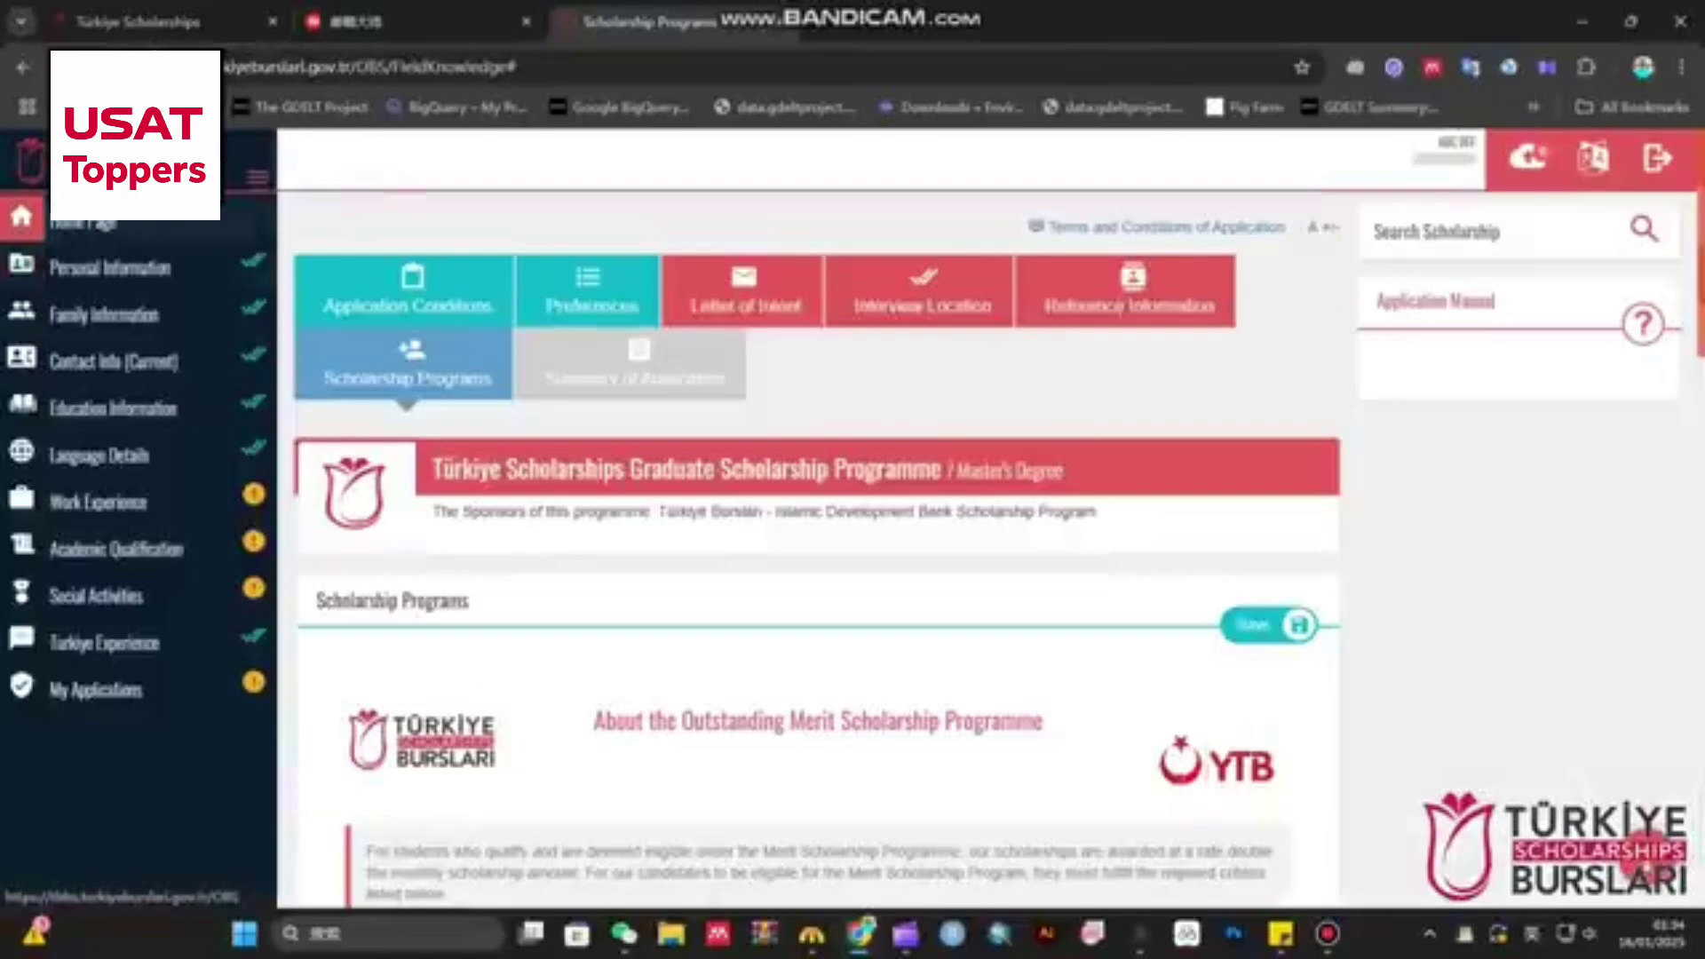
{"action": "left_click", "coordinate": [22, 215]}
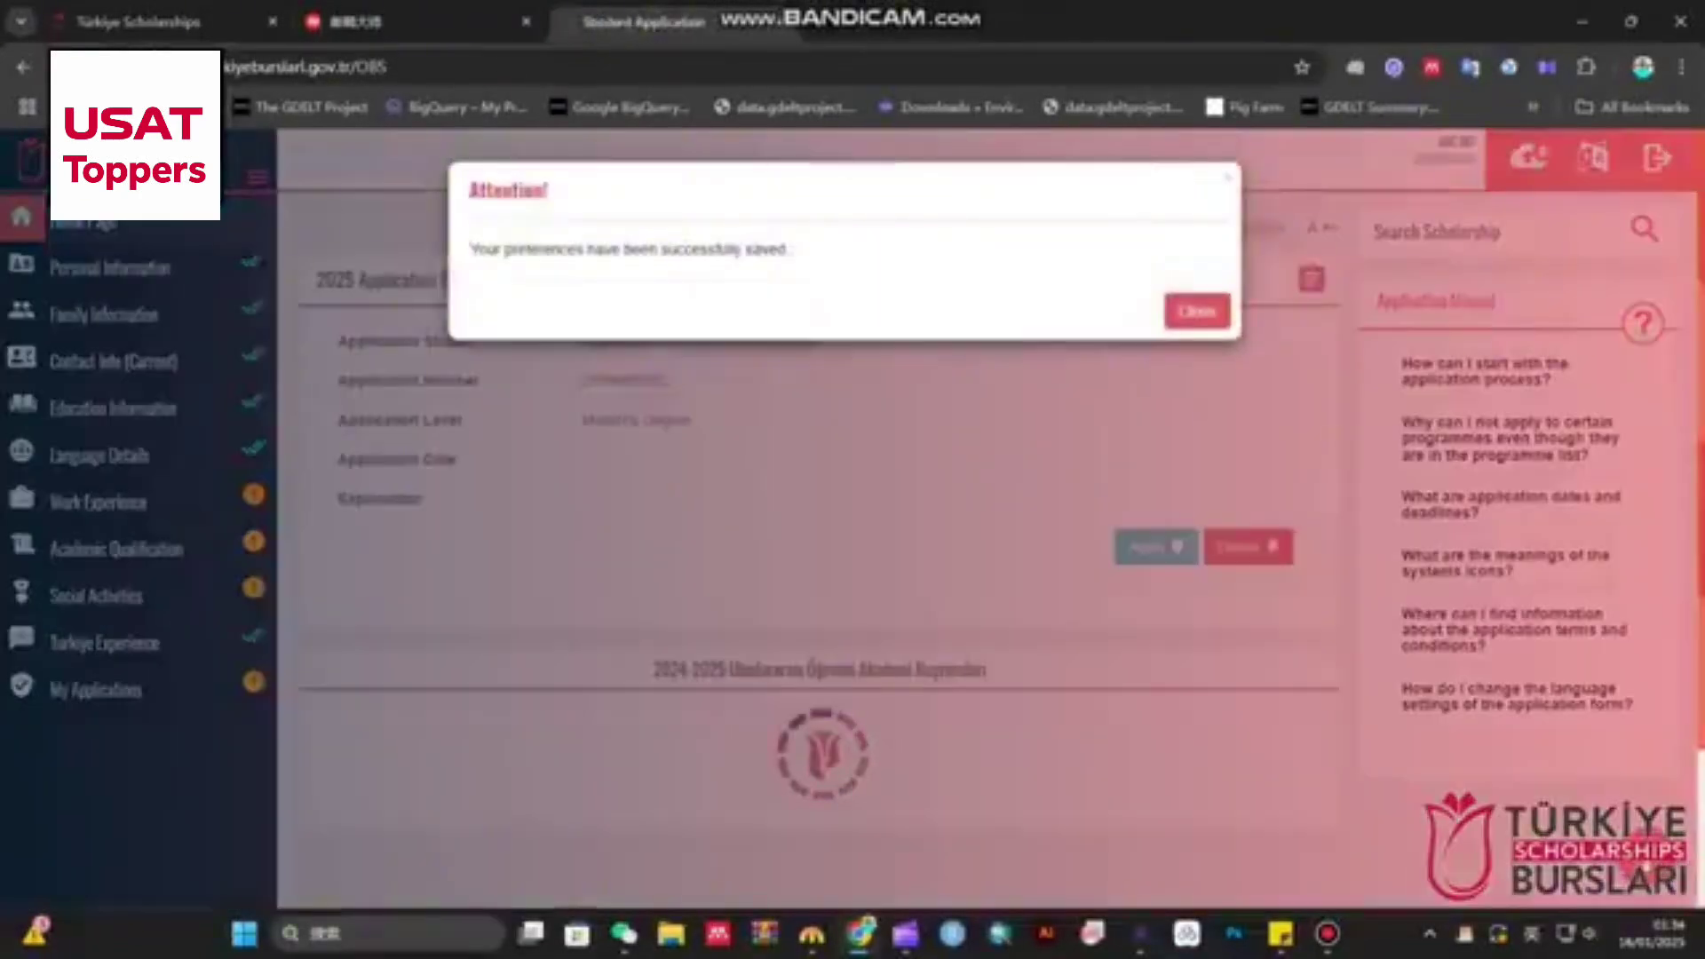
{"action": "left_click", "coordinate": [1197, 311]}
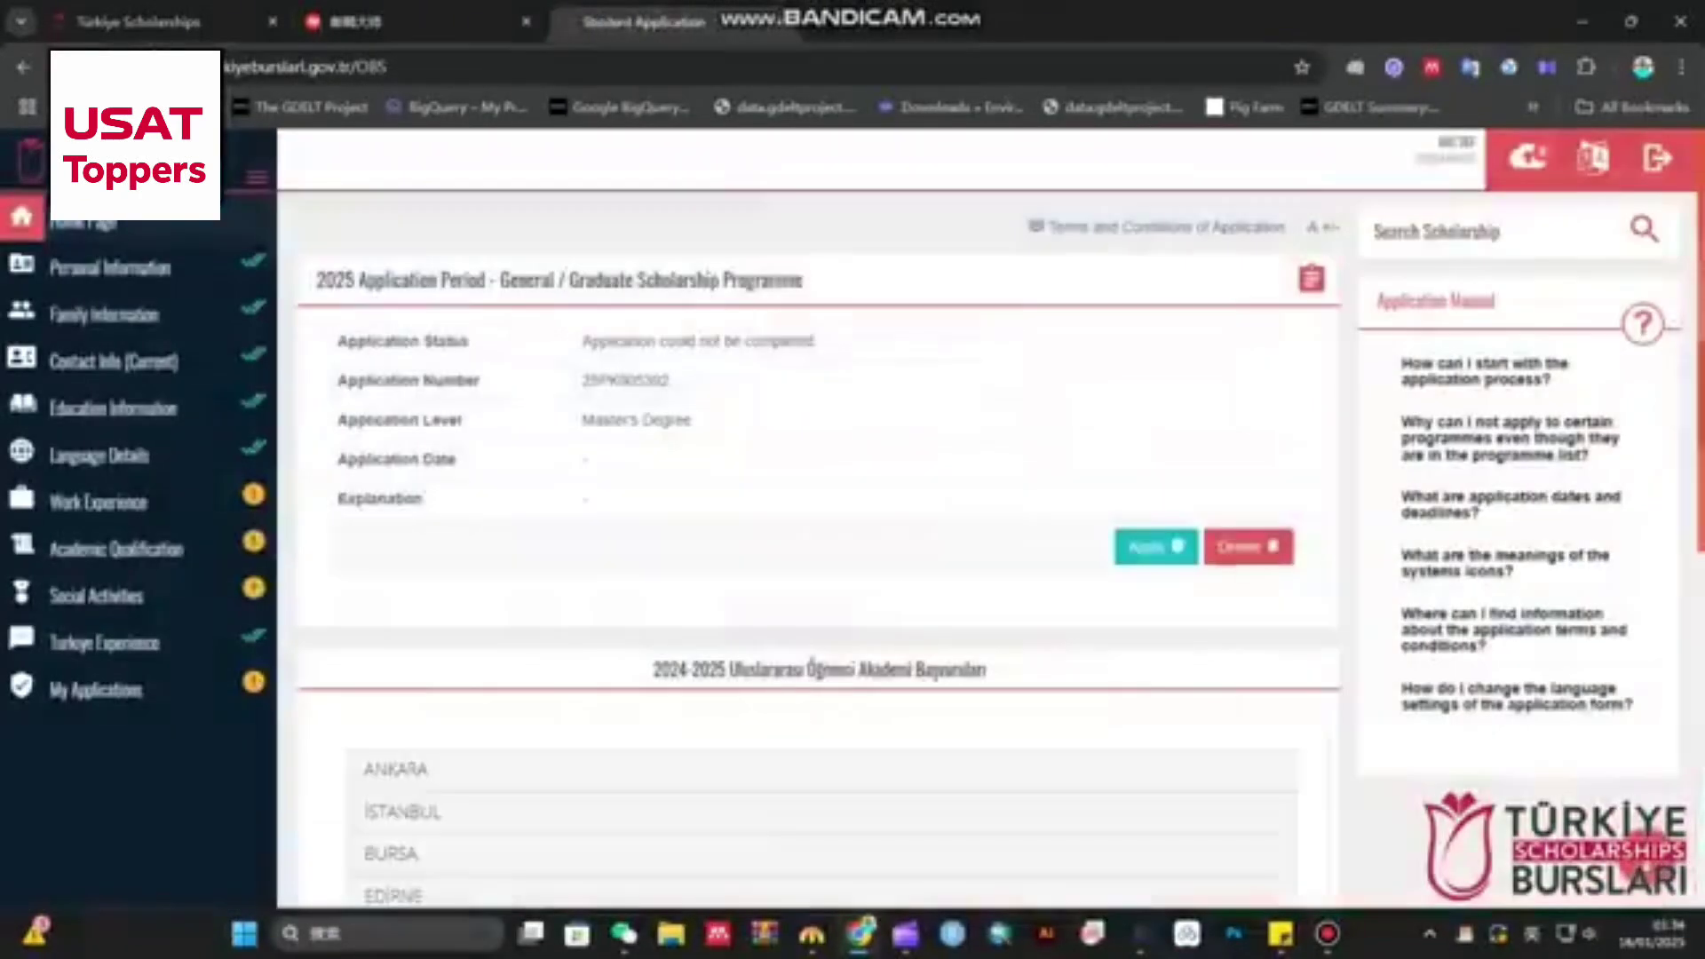